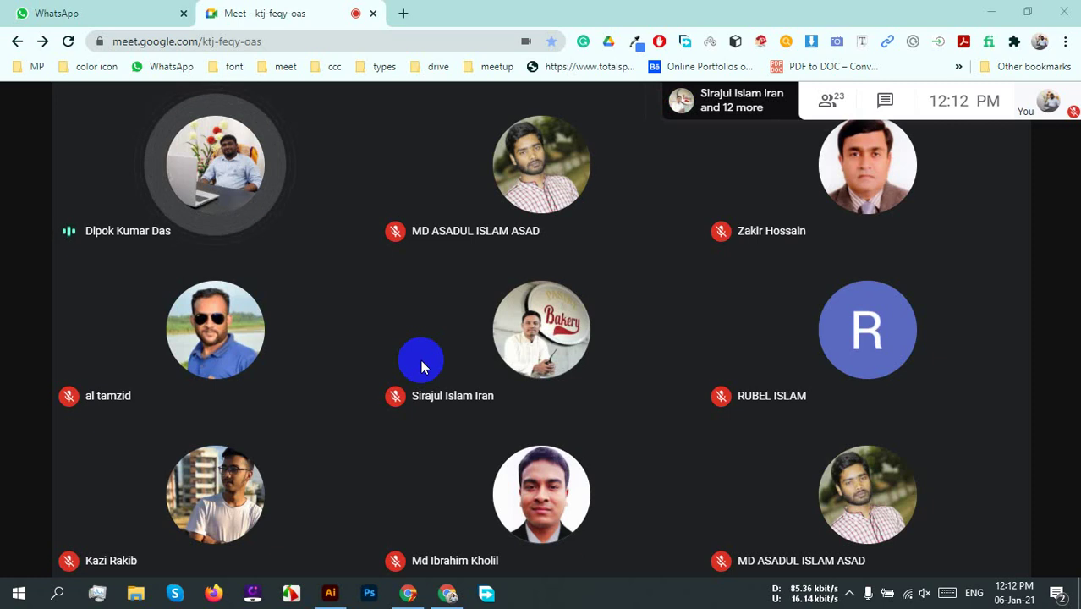
mouse_move(623, 520)
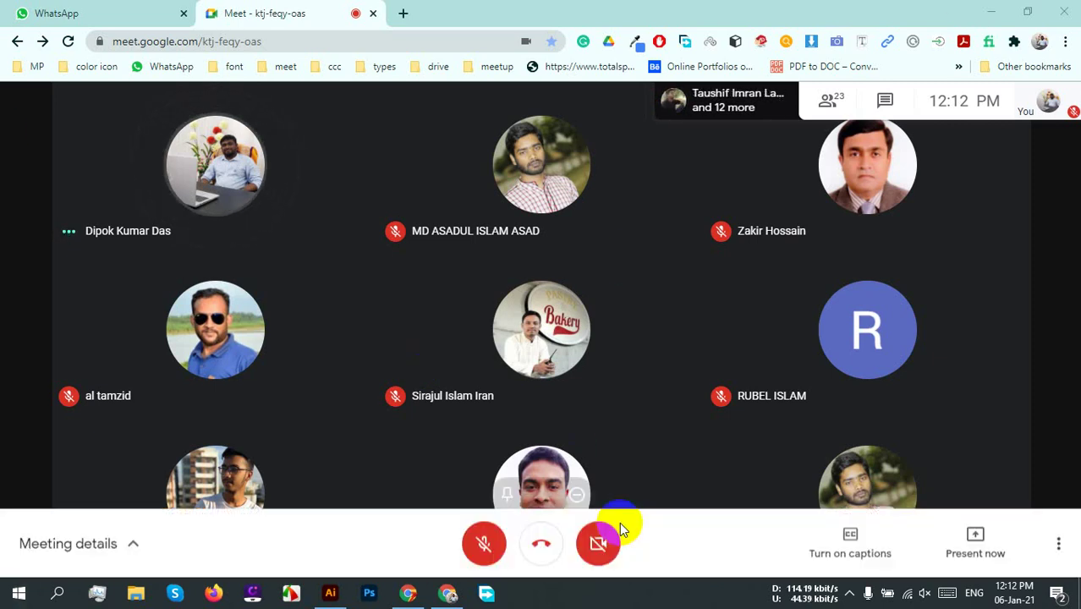
left_click(849, 592)
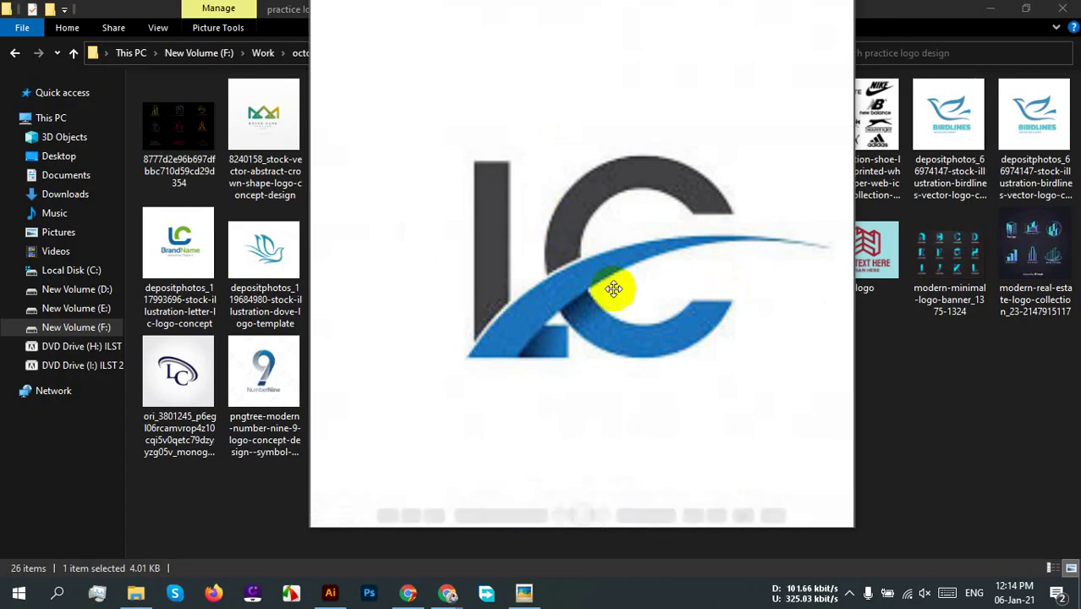
Step: Examine the LC logo image up close, including the swoosh edges and the shaded overlaps, and close the image viewer
scroll(611, 272, "up", 10)
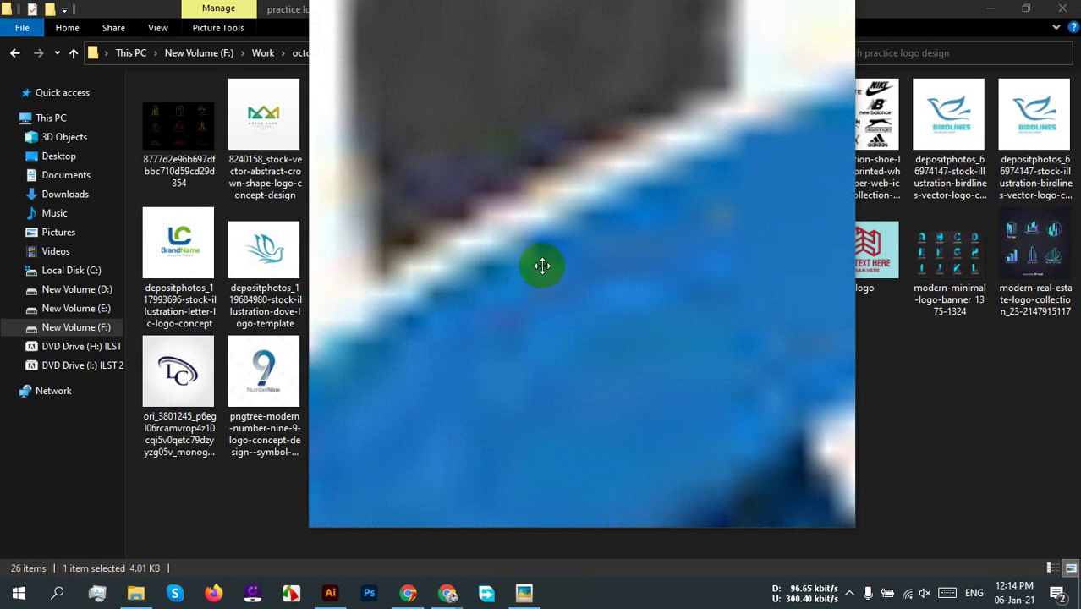
scroll(539, 221, "down", 2)
left_click_drag(495, 269, 683, 311)
scroll(591, 144, "down", 3)
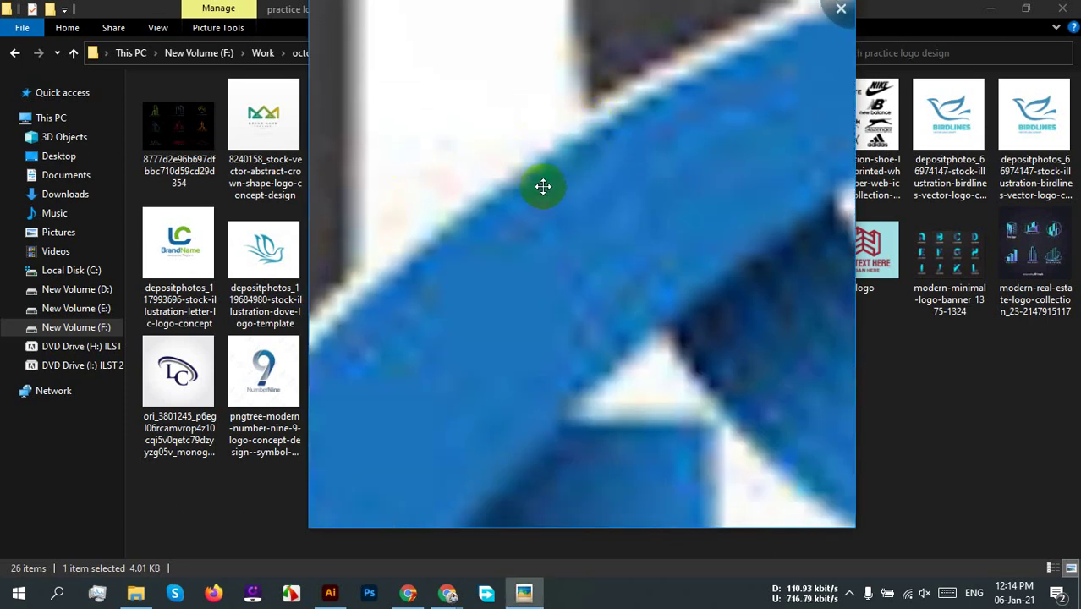
scroll(542, 196, "down", 1)
scroll(541, 196, "down", 2)
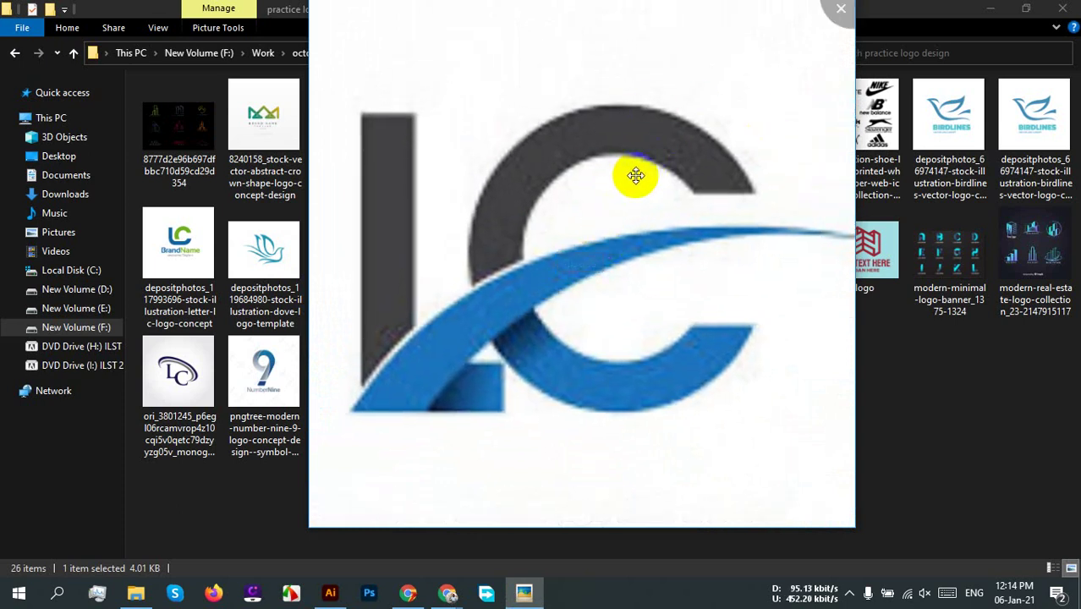
scroll(552, 198, "down", 2)
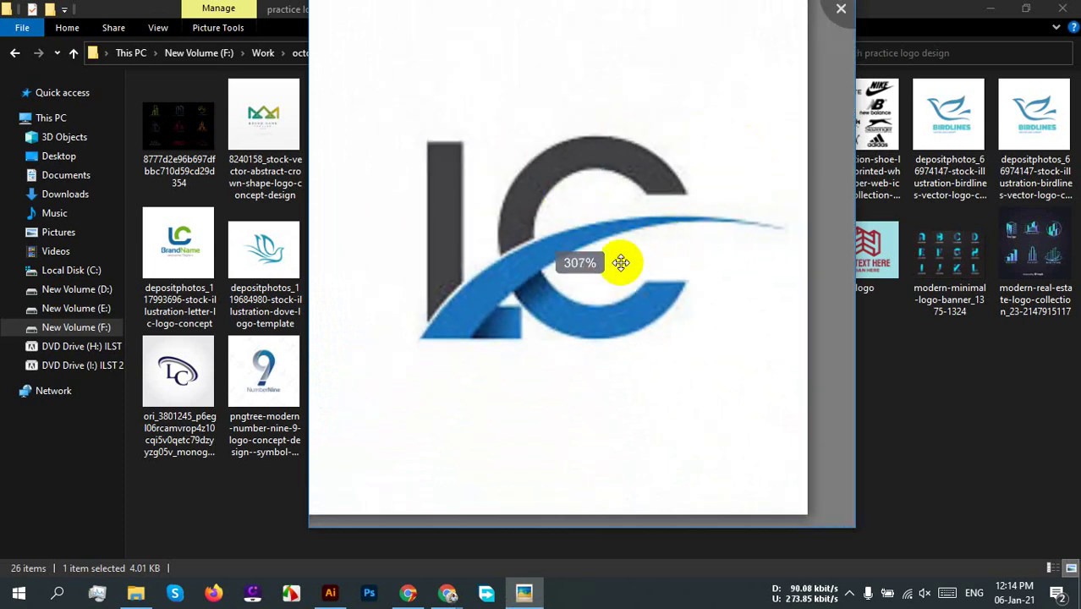
left_click(843, 9)
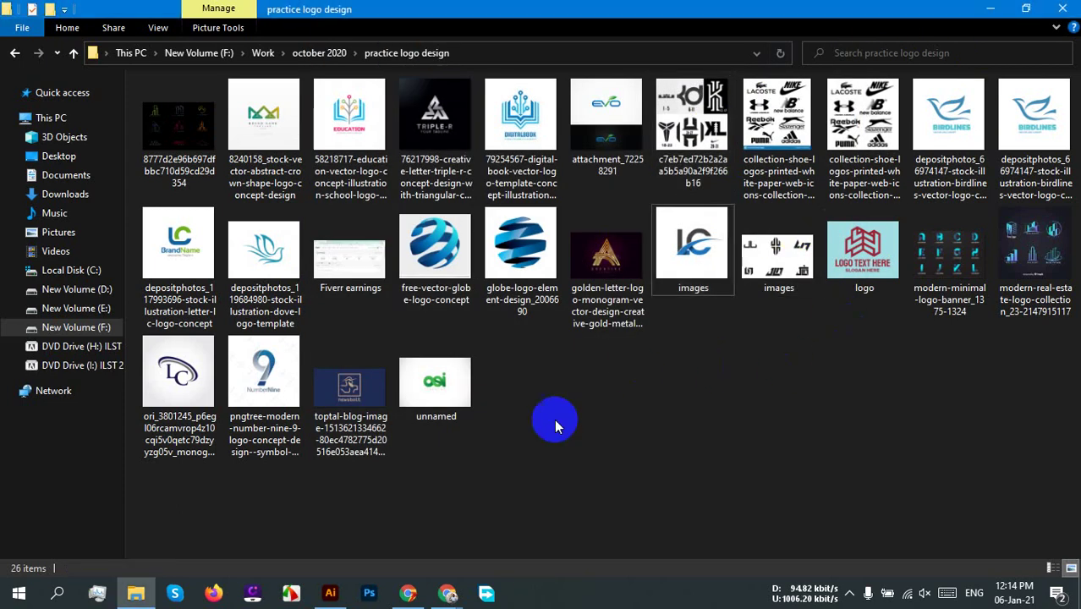
Step: Switch to Illustrator and create a new 1000 x 1000 px document from the recent custom sizes
left_click(330, 593)
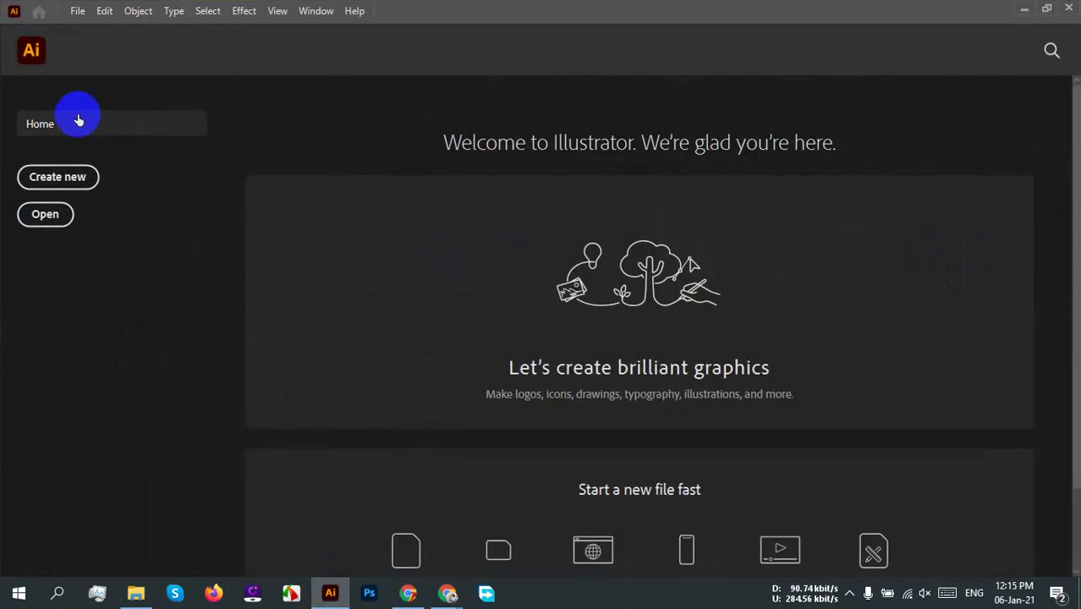
left_click(60, 171)
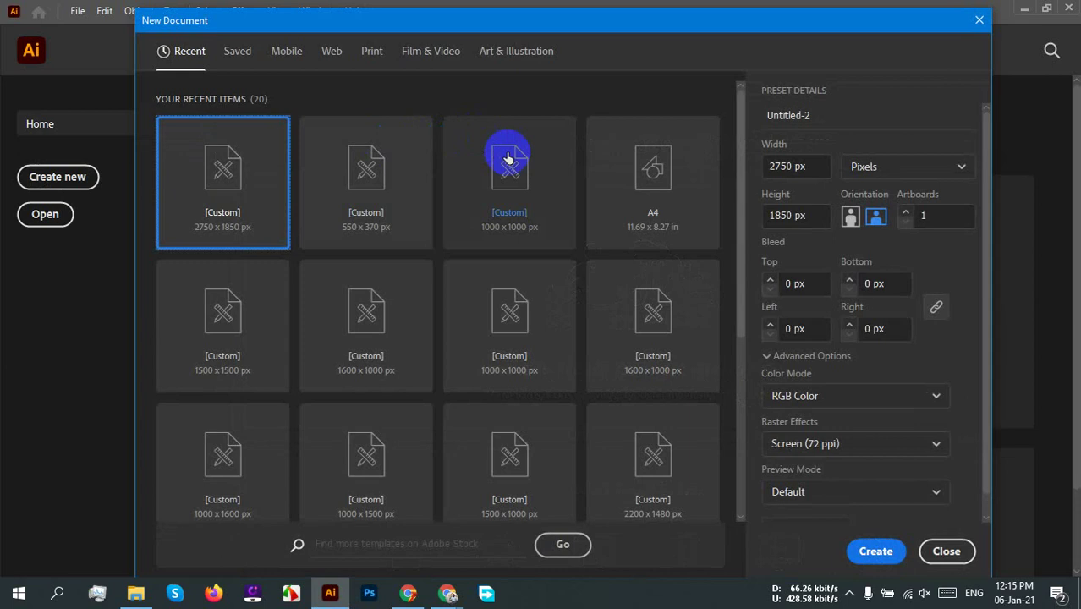
left_click(394, 178)
left_click(217, 170)
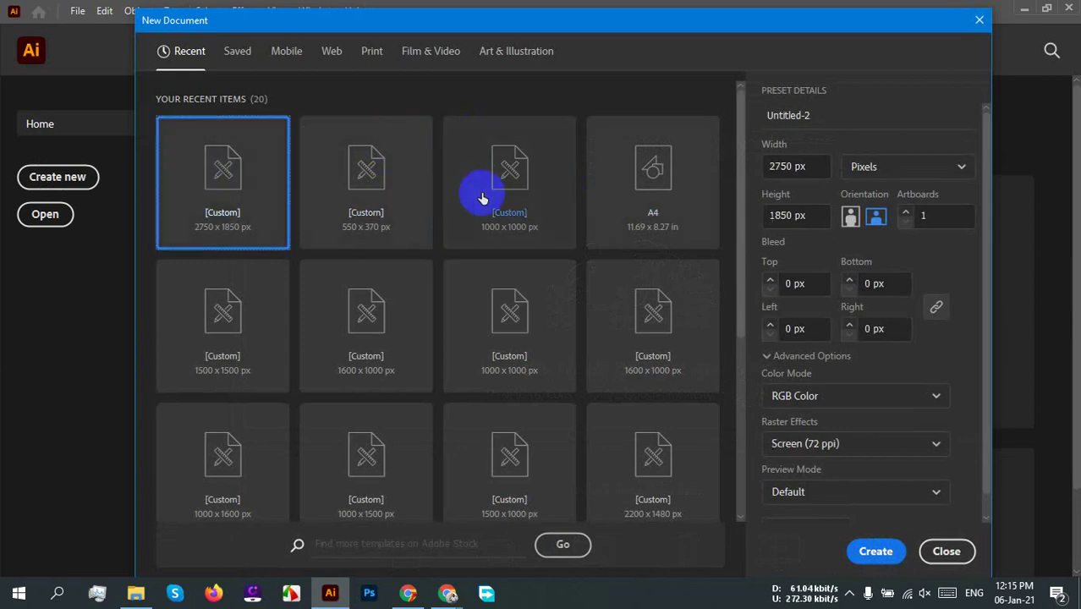
left_click(483, 196)
left_click(867, 550)
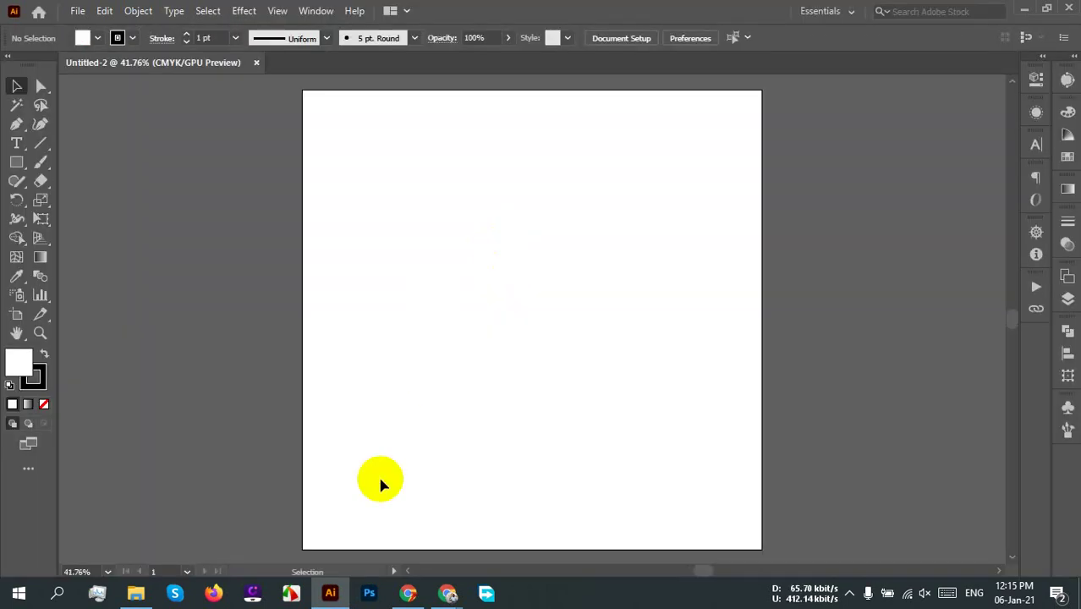
Step: Place the LC logo file images.jpeg from the practice logo design folder into the document and move it off the artboard
left_click(135, 593)
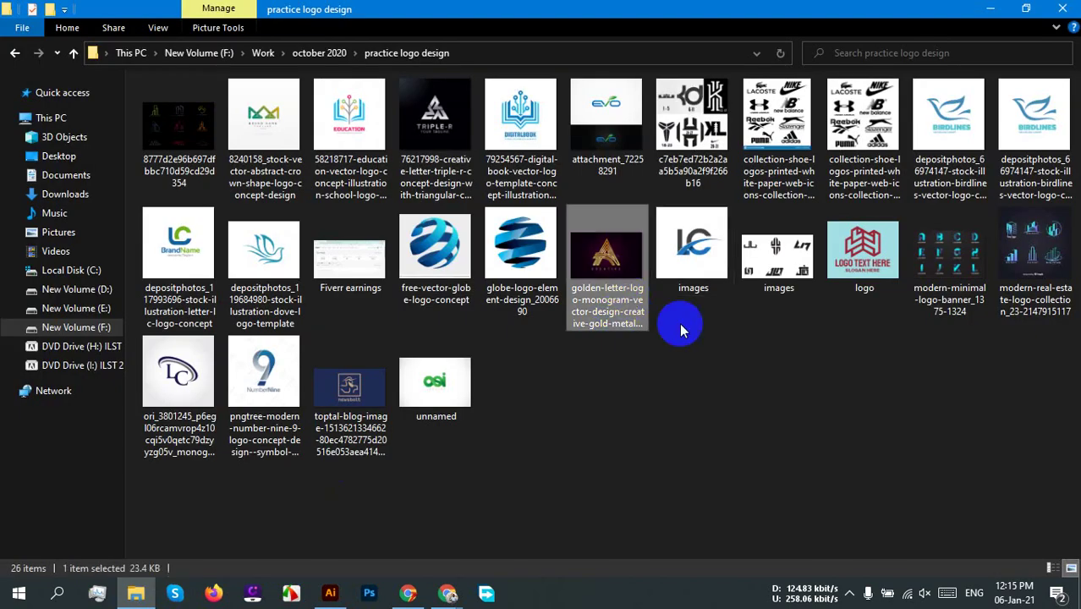
left_click_drag(693, 249, 469, 309)
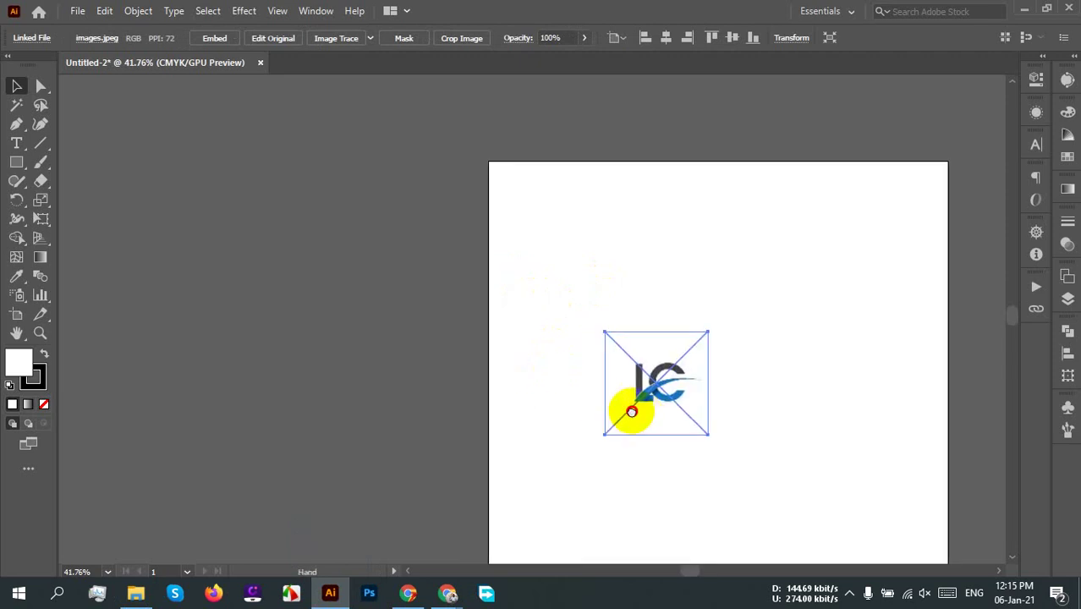
key("ctrl+n")
left_click(947, 551)
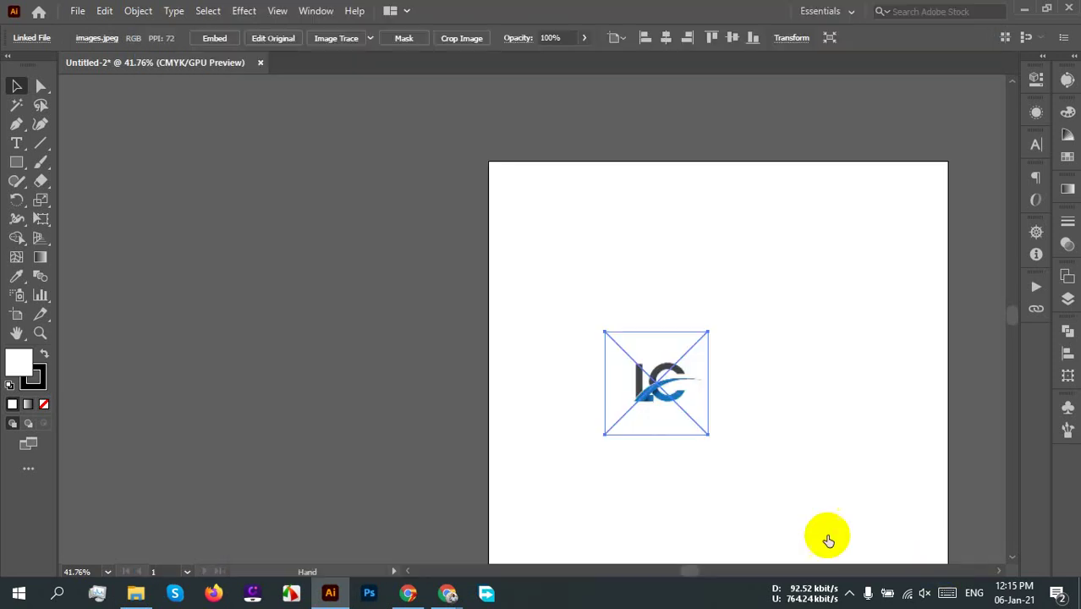
left_click_drag(662, 367, 259, 195)
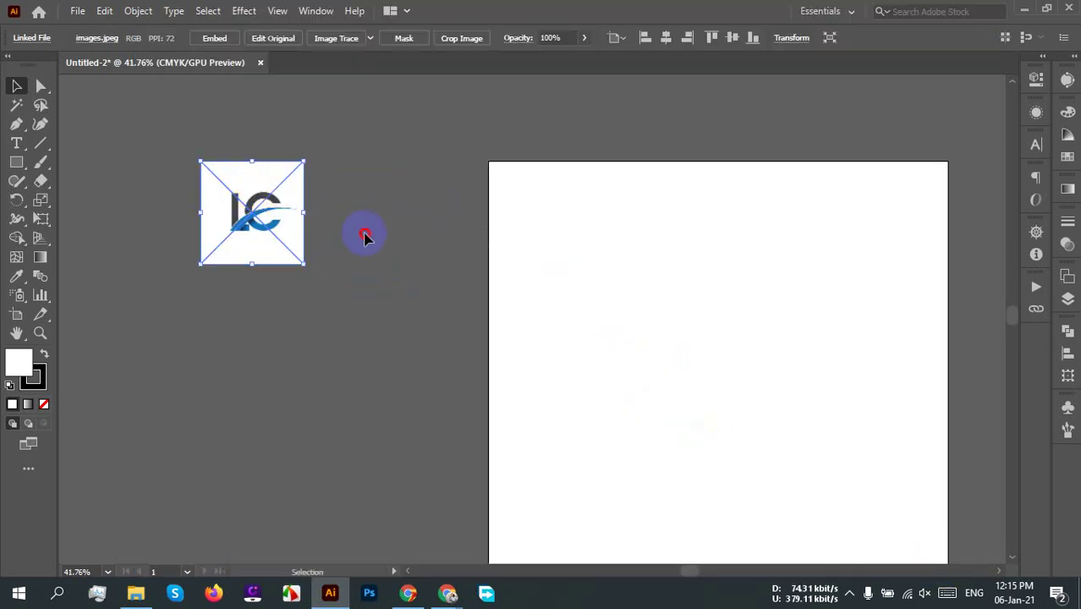
Step: Scale up the placed LC logo image proportionally by its lower-right corner
left_click(362, 234)
left_click_drag(275, 235, 398, 302)
left_click(736, 293)
left_click(400, 270)
left_click(331, 223)
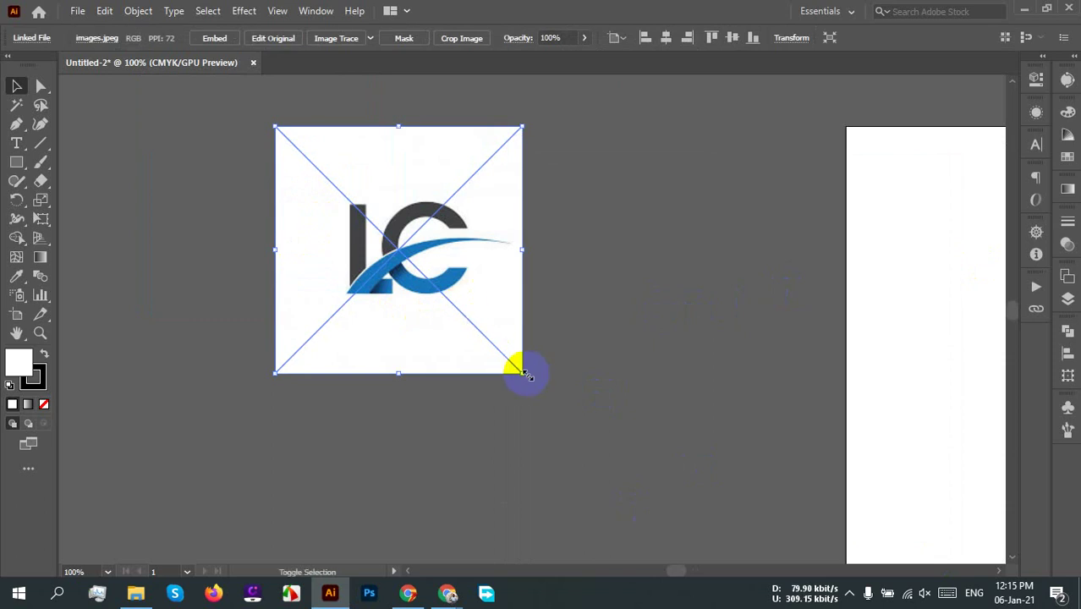
left_click_drag(522, 373, 592, 439)
scroll(615, 365, "down", 1)
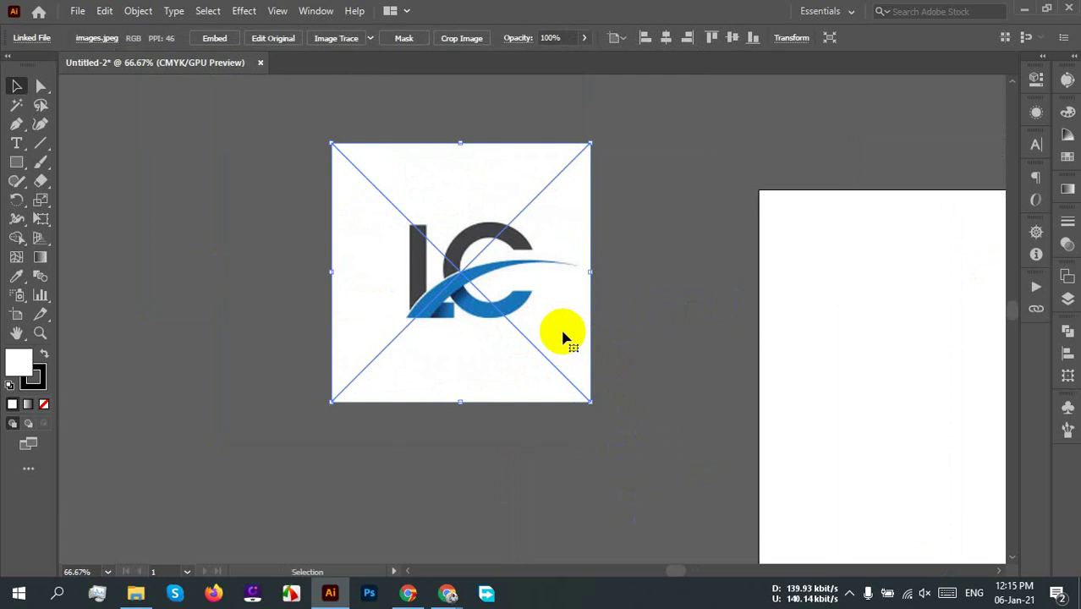
Step: Place the Birdlines logo image from the practice logo design folder and position it inside the artboard's upper area
left_click(136, 592)
left_click_drag(1013, 126, 940, 284)
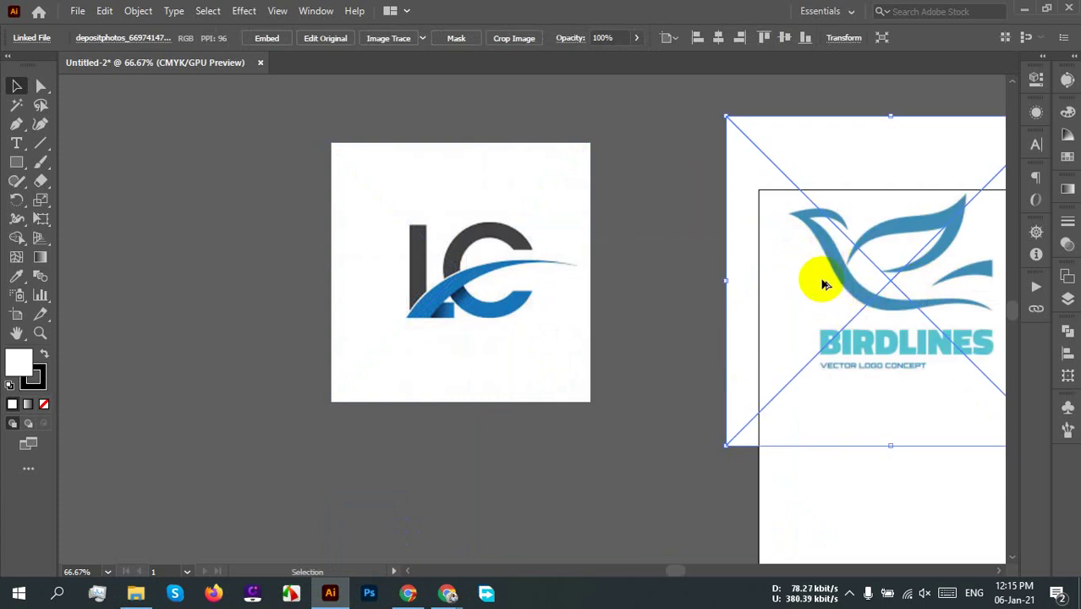
scroll(824, 285, "down", 1)
scroll(821, 308, "right", 5)
left_click_drag(622, 290, 774, 372)
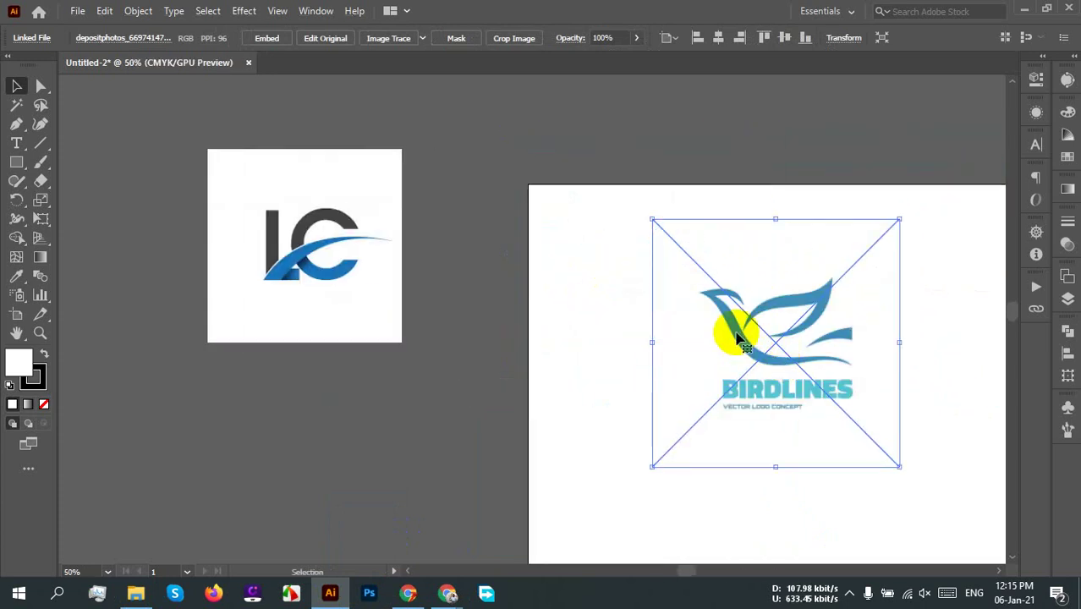
key("ctrl+shift+a")
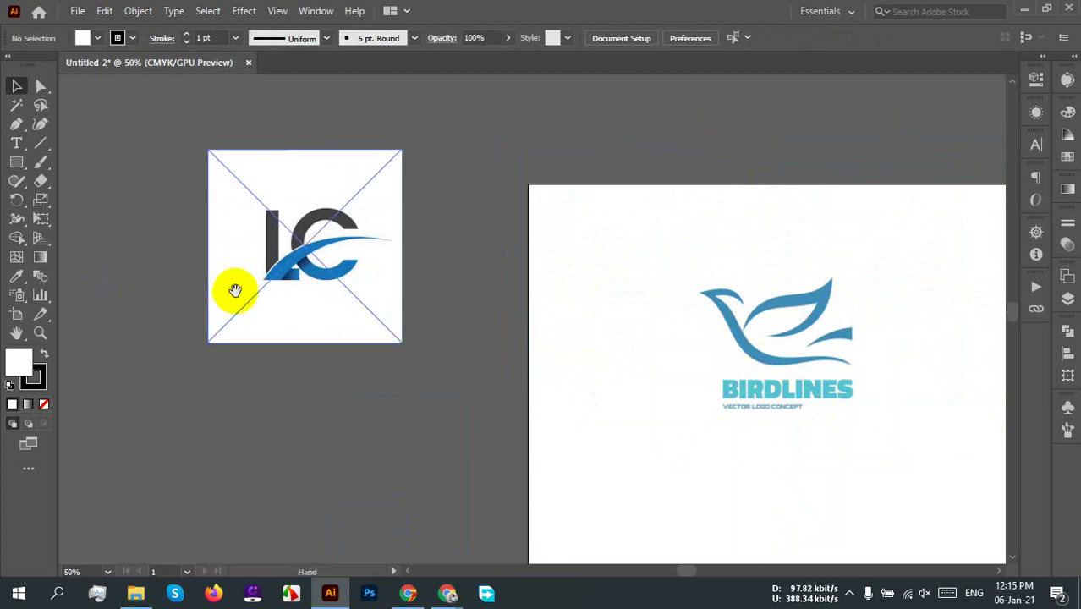
Step: Enlarge the LC logo image a bit more, keeping its proportions and its place beside the artboard
left_click_drag(234, 289, 526, 425)
left_click_drag(630, 444, 578, 402)
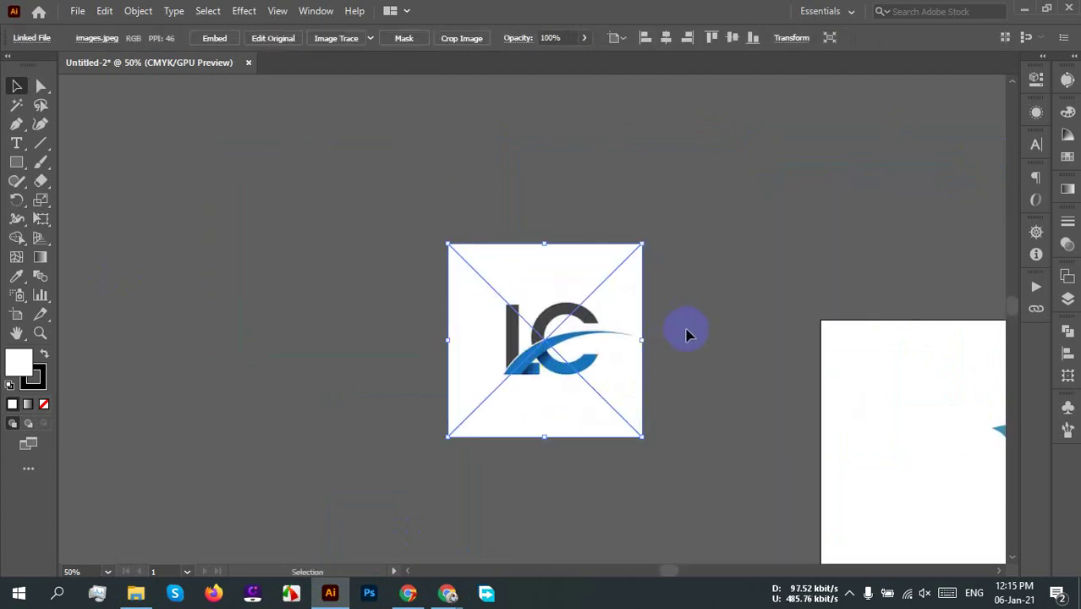
left_click(616, 323)
left_click(634, 430)
left_click_drag(639, 440, 673, 499)
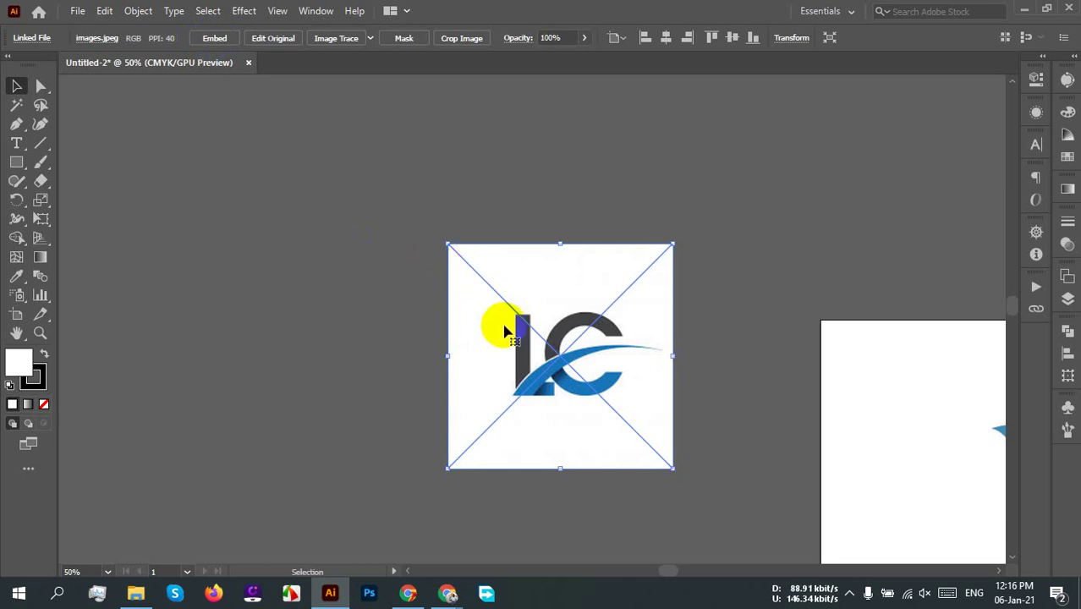
Step: Embed the linked LC logo image in the document and deselect it
left_click_drag(437, 342, 341, 273)
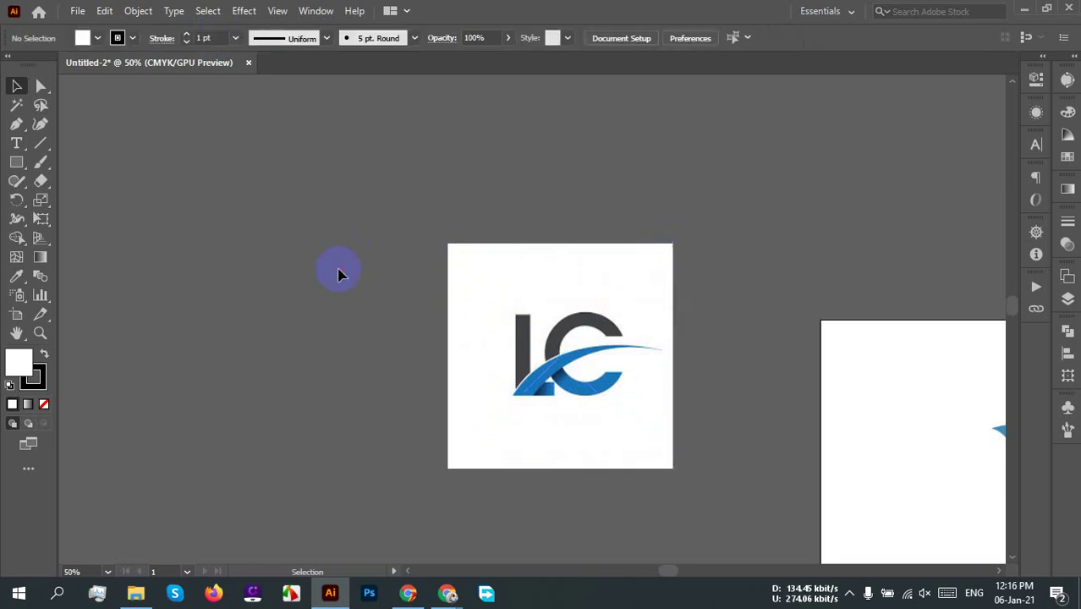
left_click_drag(773, 192, 174, 529)
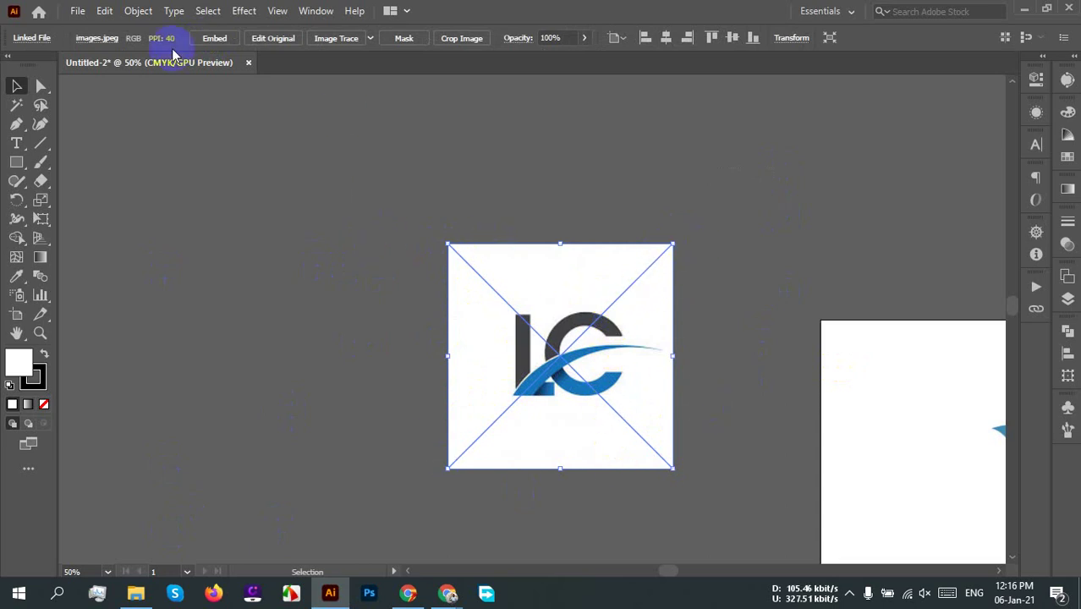
left_click(212, 39)
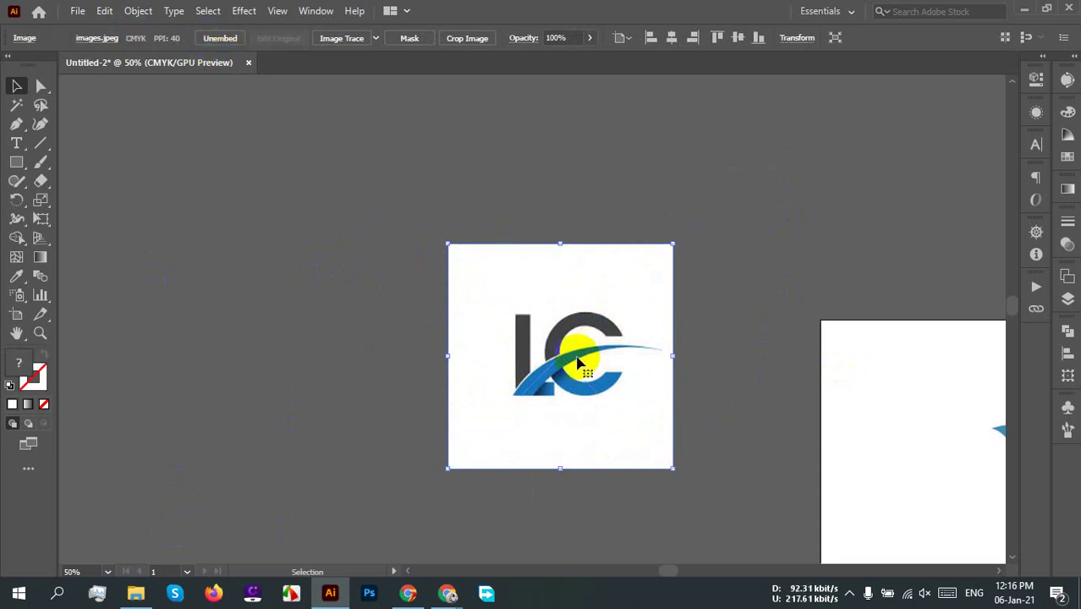
left_click(727, 206)
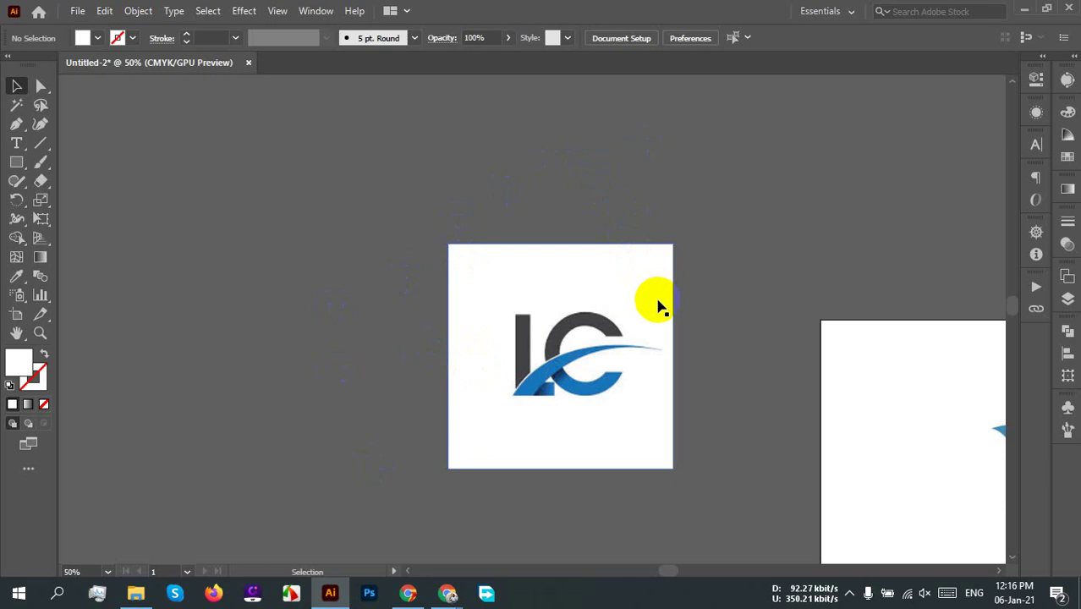
left_click(748, 316)
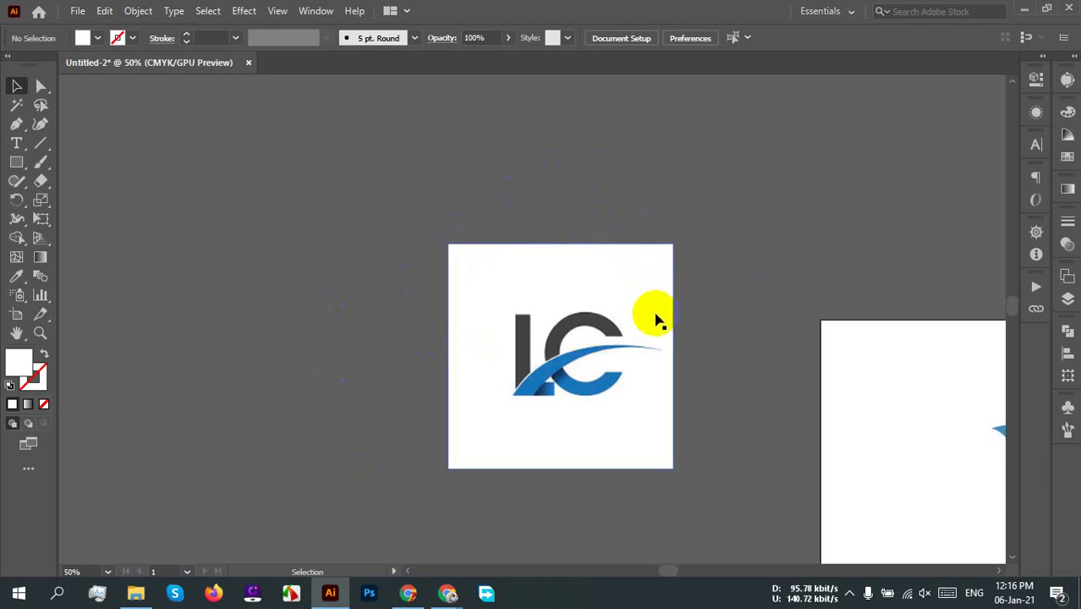
Step: Inspect the embedded LC logo's pixels, view the Image Trace settings, and close them
scroll(598, 358, "up", 3)
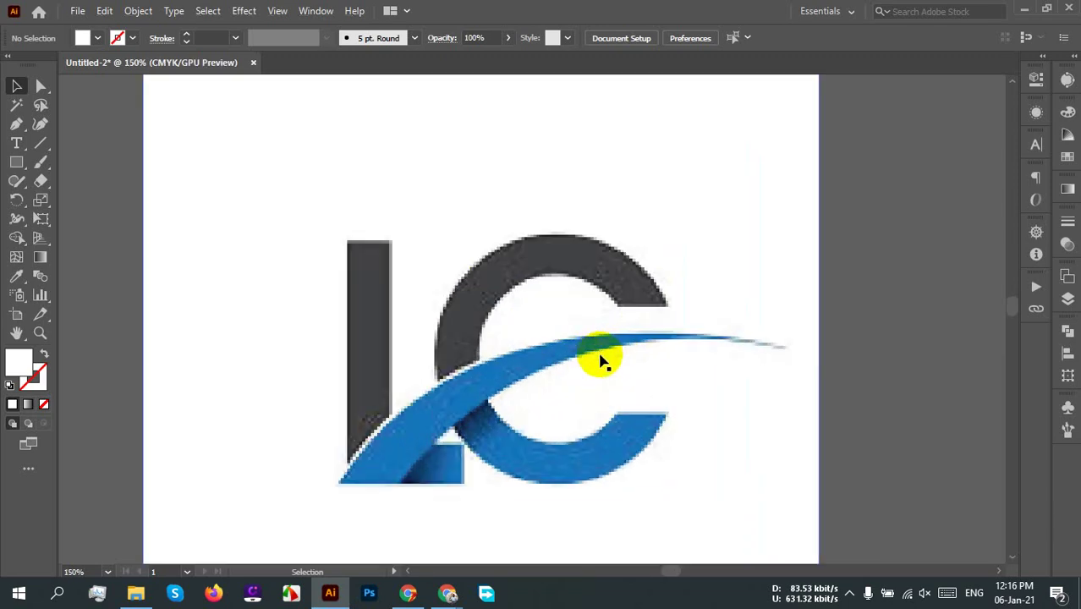
scroll(692, 367, "down", 2)
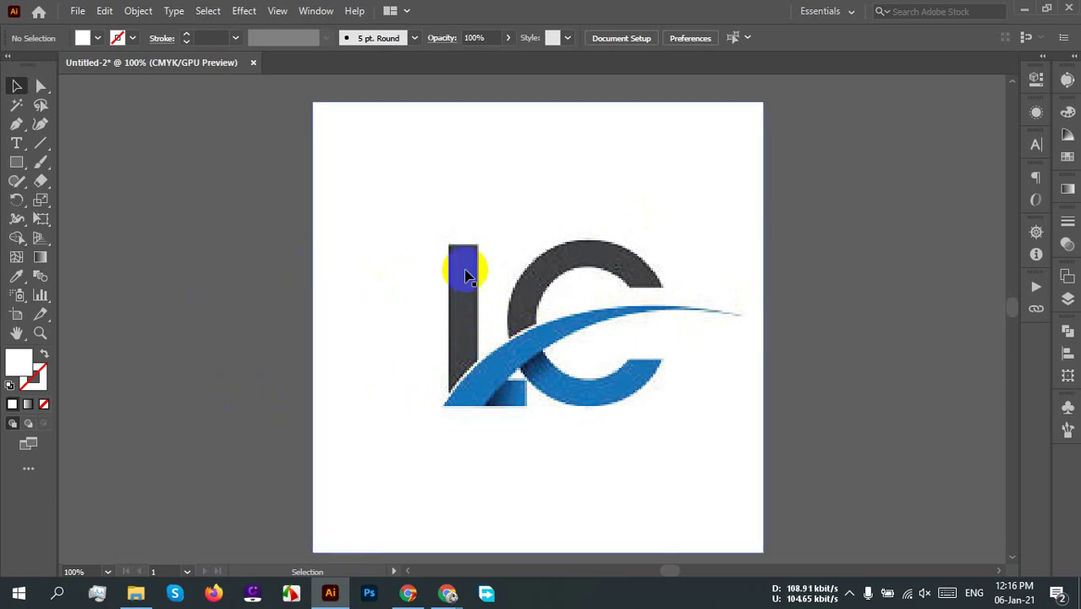
scroll(570, 338, "down", 1)
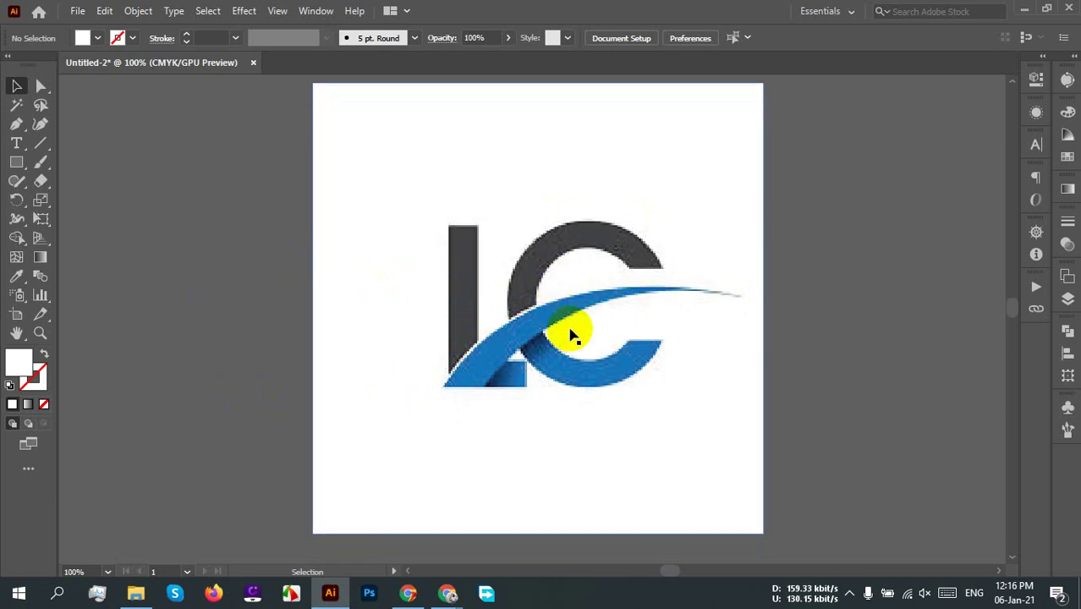
scroll(716, 275, "up", 1)
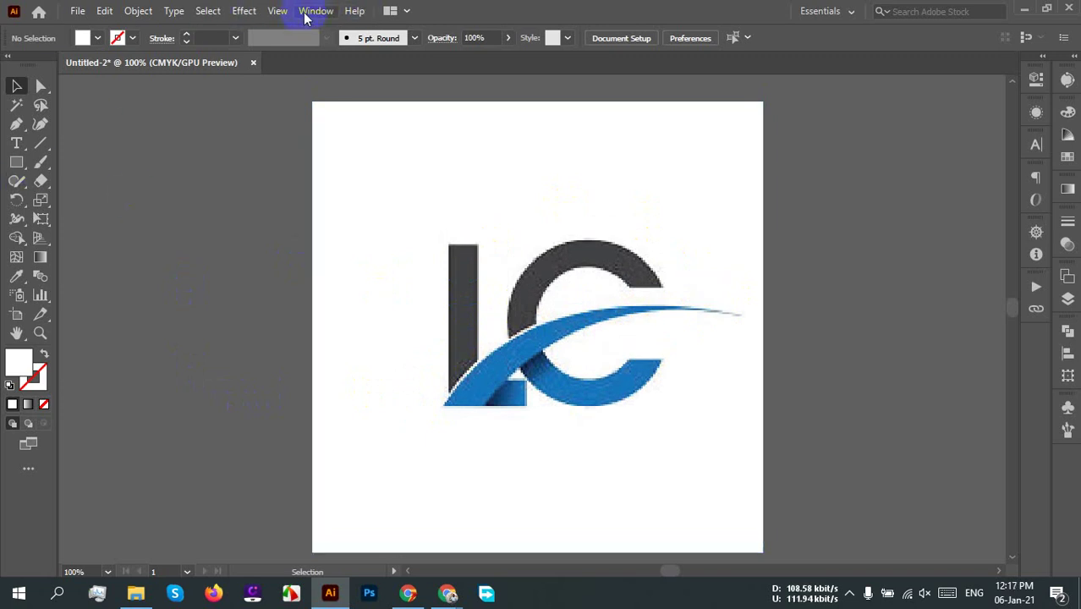
left_click(309, 14)
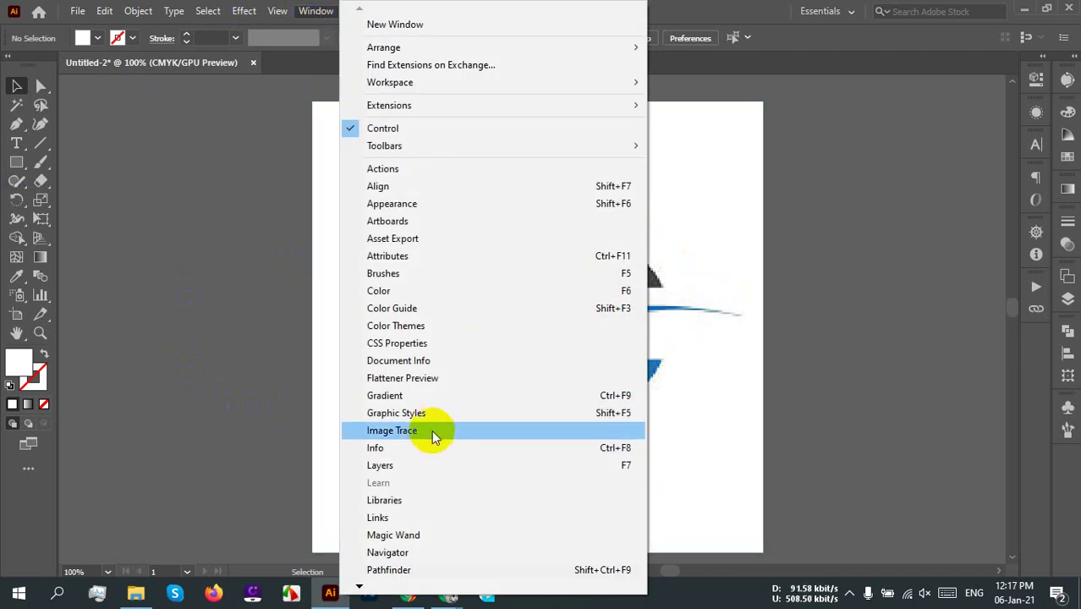
left_click(556, 432)
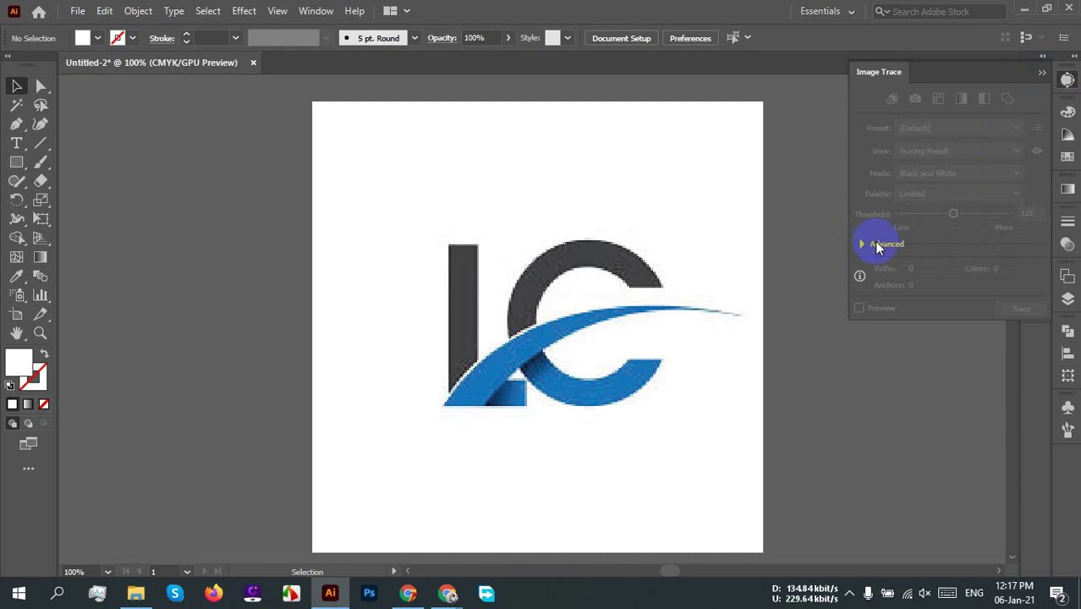
left_click(1070, 85)
Step: Select the embedded LC logo image for tracing
left_click(594, 237)
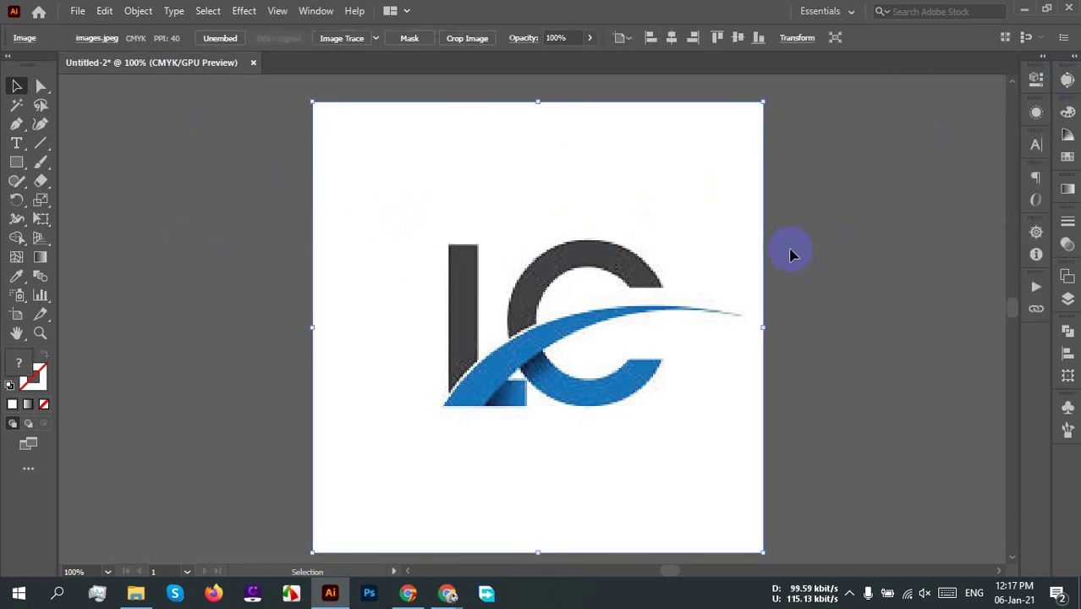
left_click(876, 207)
left_click(502, 213)
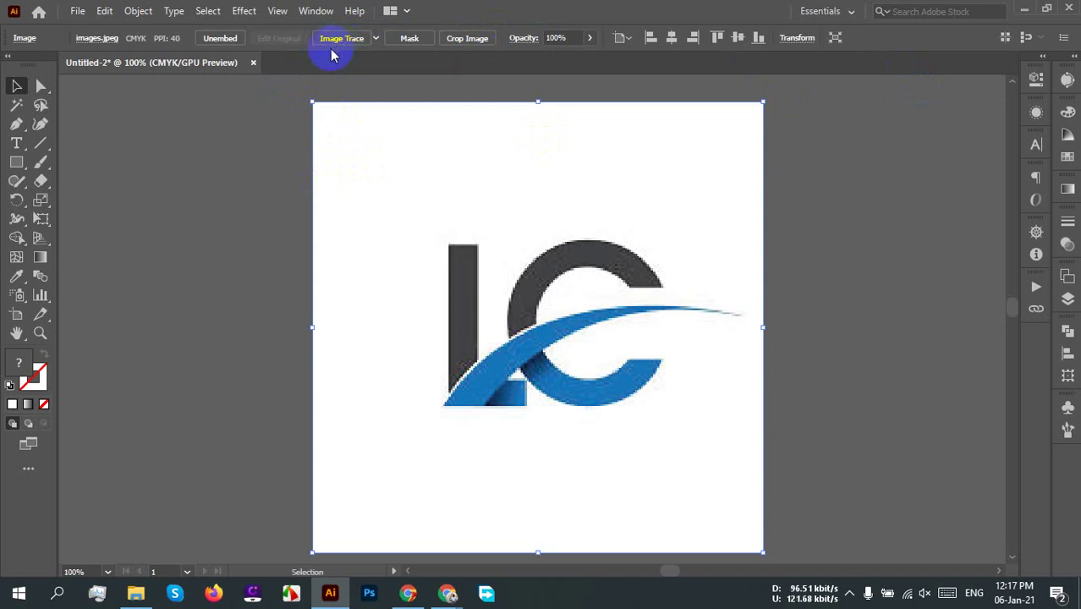
Step: Duplicate the embedded LC logo image beside the original, leaving a small gap, and deselect it
scroll(501, 347, "down", 1)
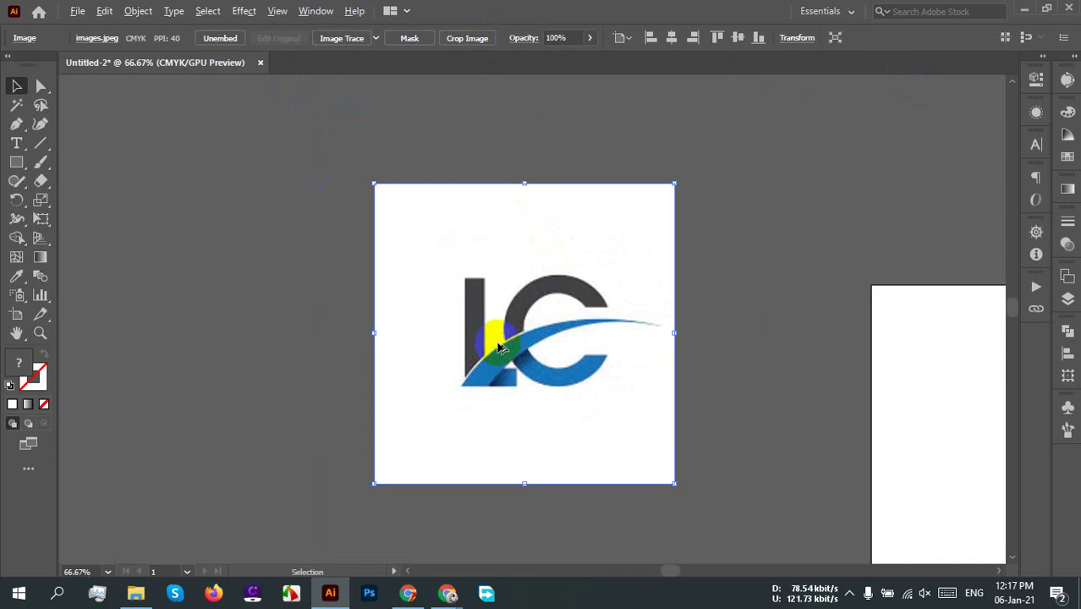
left_click_drag(565, 374, 255, 344)
left_click_drag(222, 363, 392, 406)
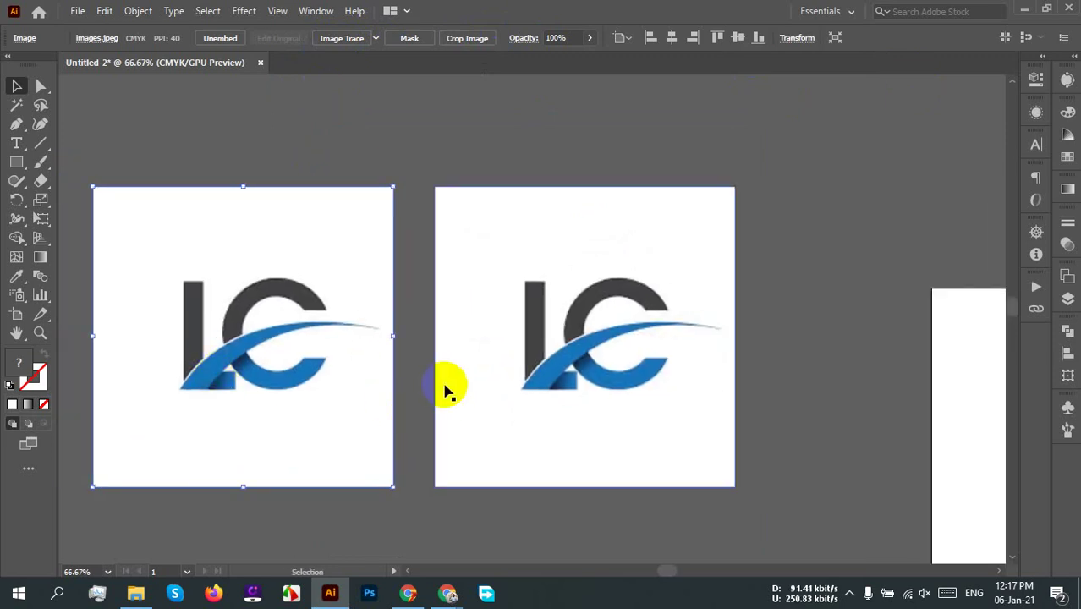
left_click(785, 164)
Step: Try tracing the LC logo image nearer the artboard with the default Image Trace, and undo the trace
left_click(508, 474)
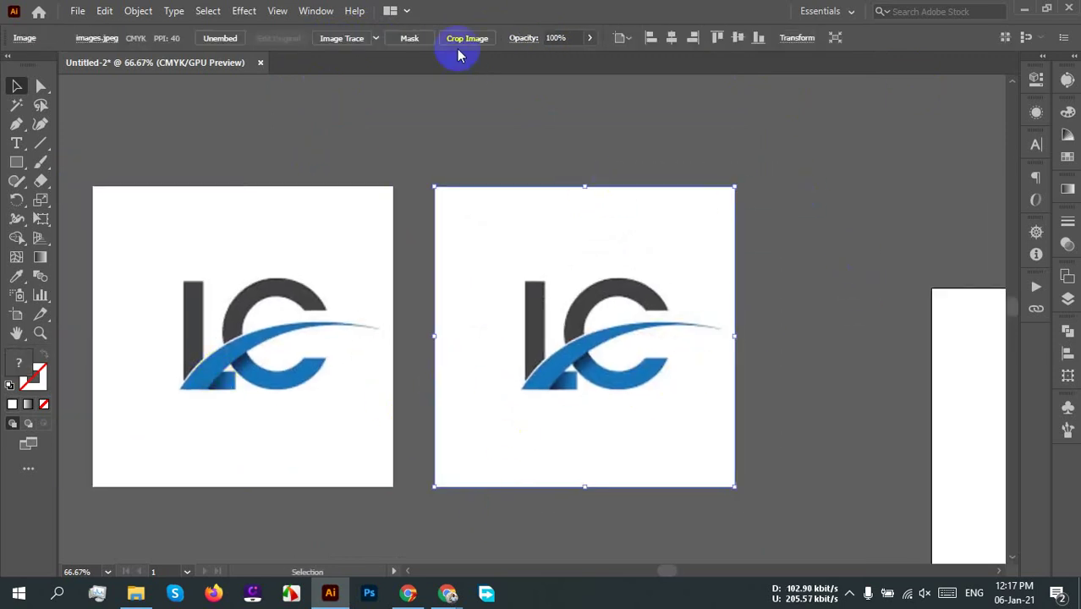
left_click(337, 39)
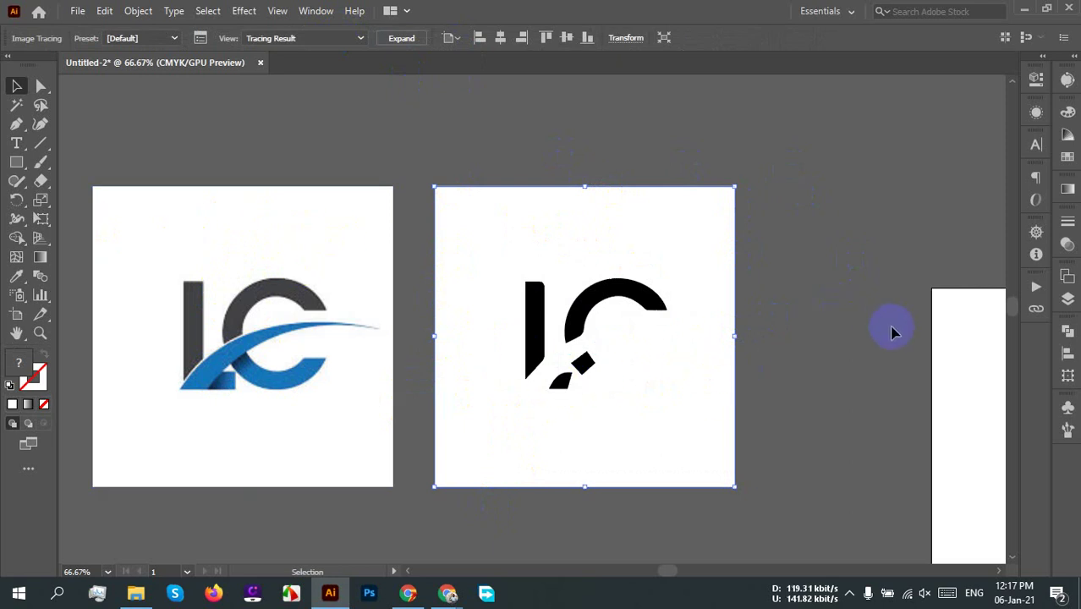
left_click(693, 353)
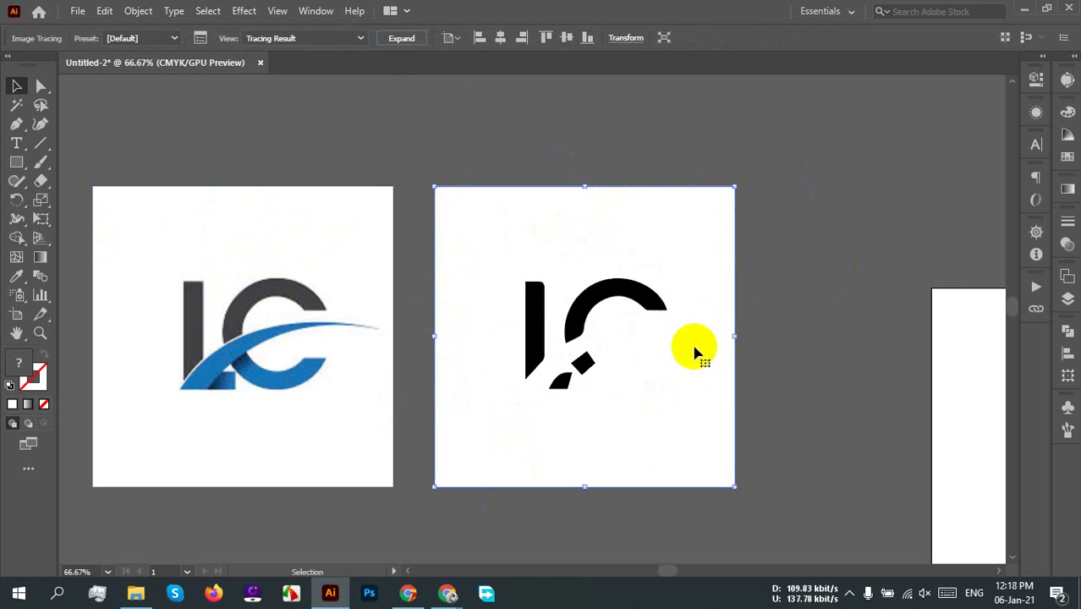
key("ctrl+z")
left_click(811, 224)
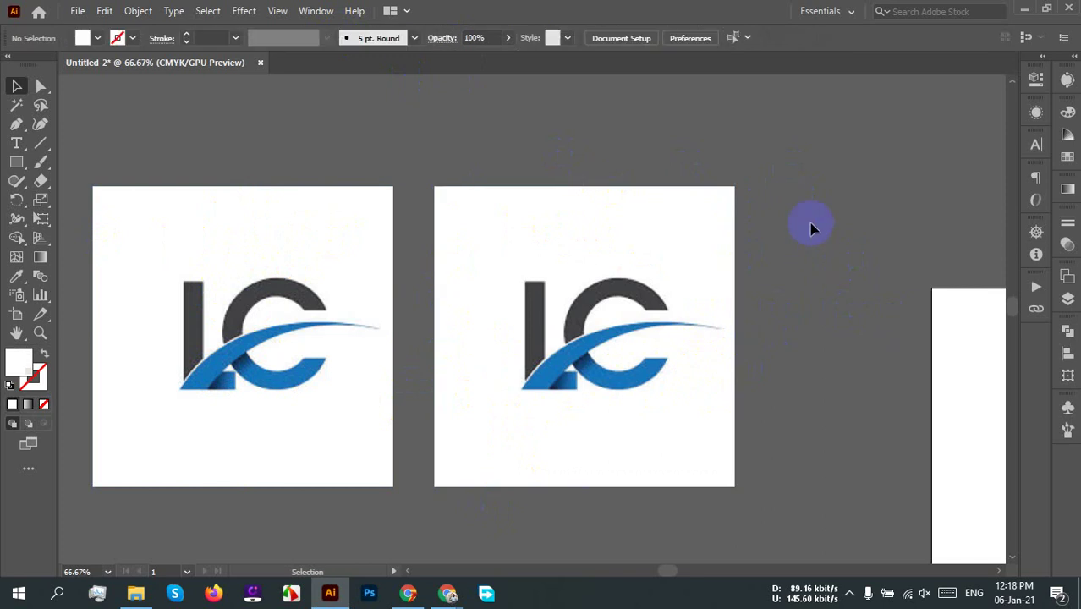
Step: Trace the LC logo image nearer the artboard with the 3 Colors preset
left_click(695, 206)
left_click(405, 237)
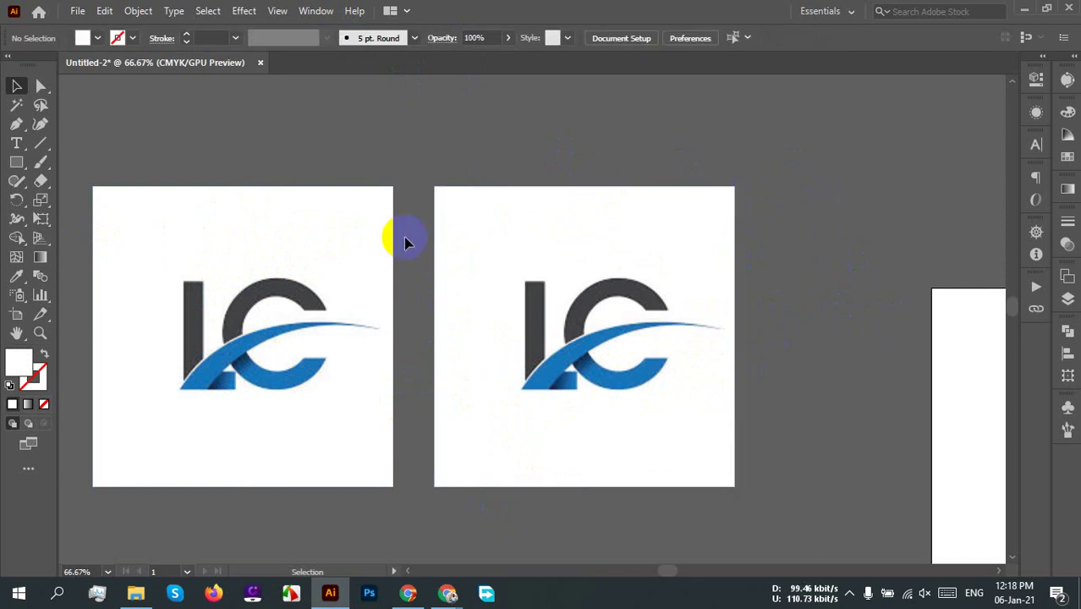
mouse_move(458, 114)
left_mouse_down()
mouse_move(603, 249)
mouse_move(693, 217)
left_mouse_up()
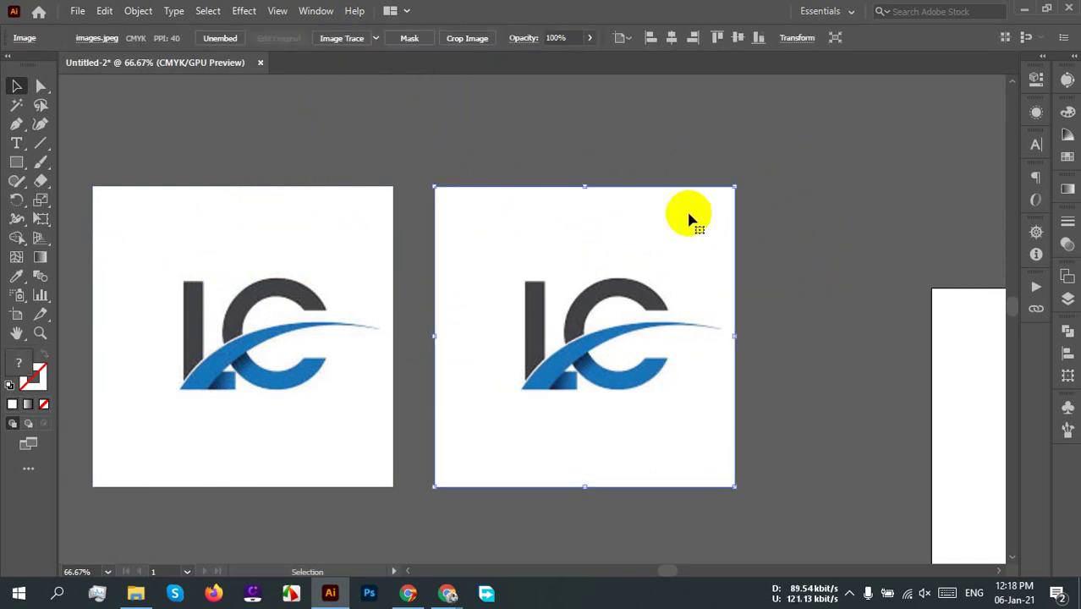
left_click(375, 40)
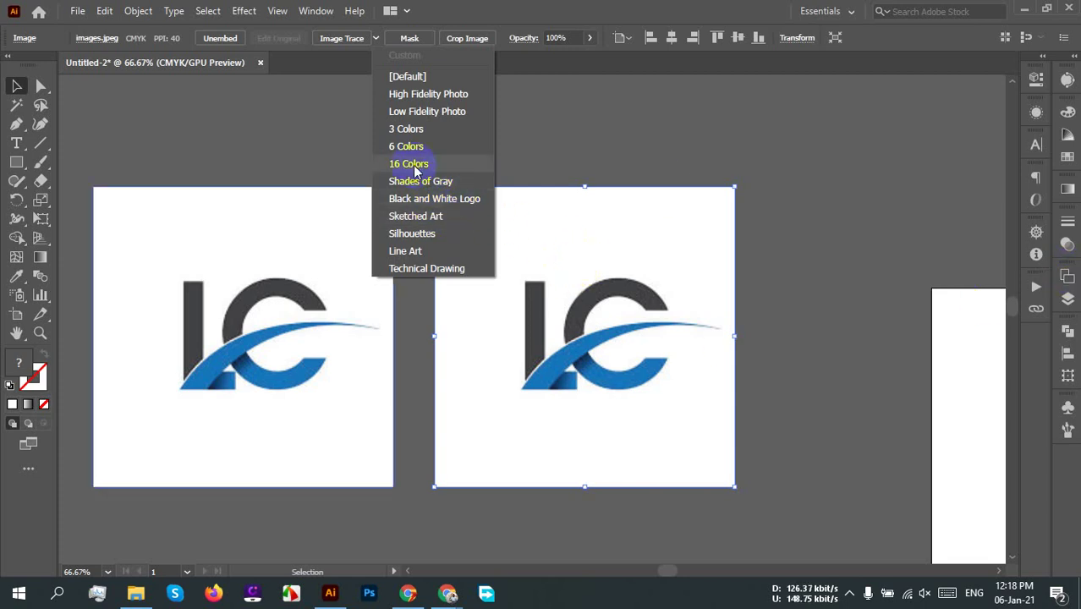
left_click(404, 136)
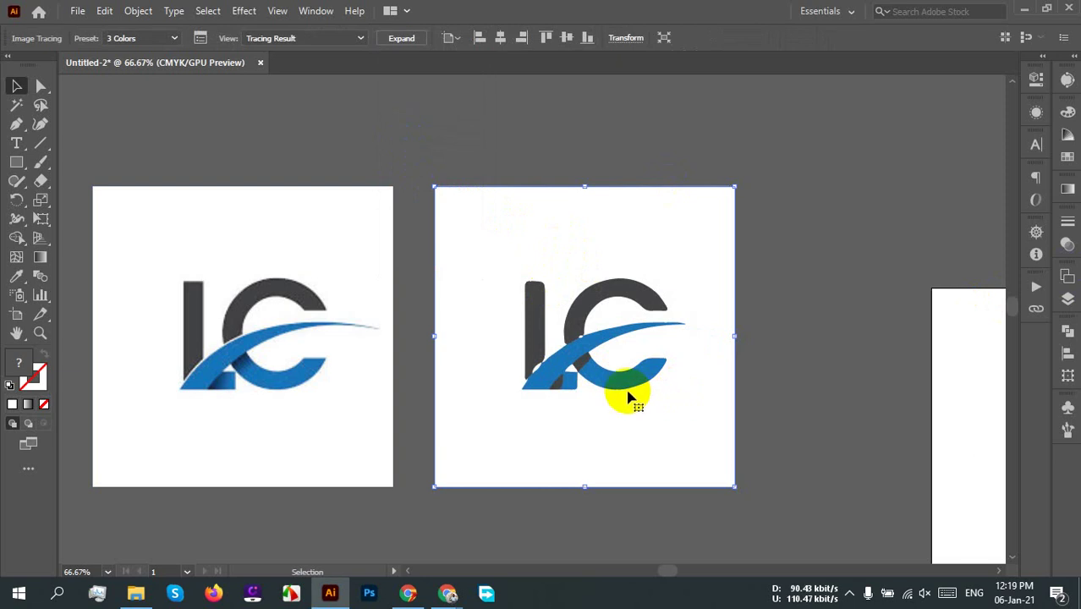
Step: Examine the traced logo up close, checking its letter corners, swoosh and shadow areas, and compare it with the original image
scroll(624, 359, "up", 4)
left_click(399, 354)
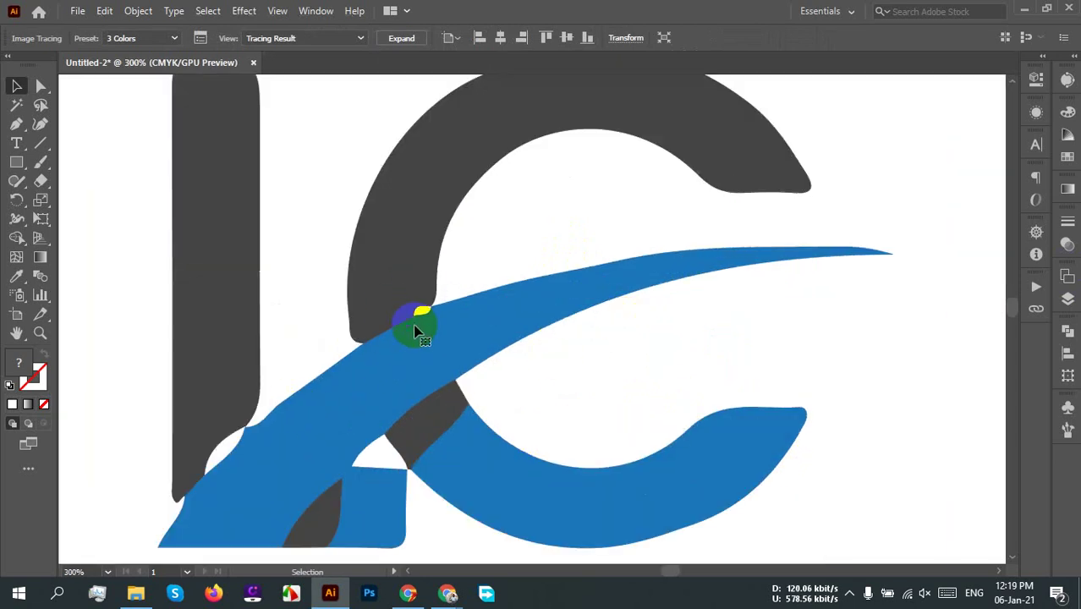
left_click(589, 298)
scroll(590, 297, "down", 2)
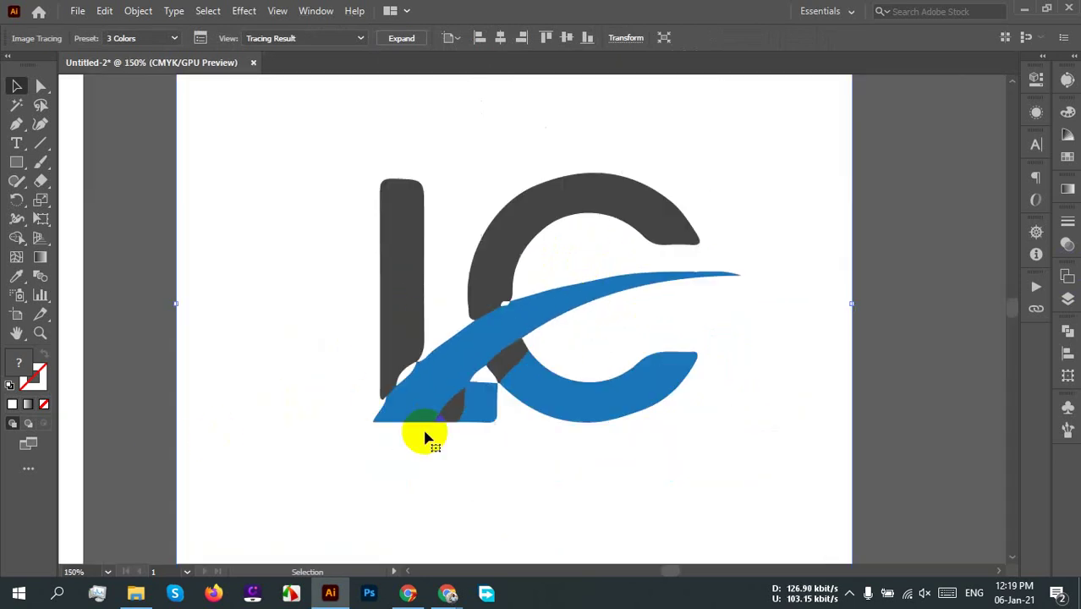
scroll(422, 437, "down", 3)
left_click(713, 361)
scroll(713, 361, "up", 3)
scroll(212, 291, "up", 1)
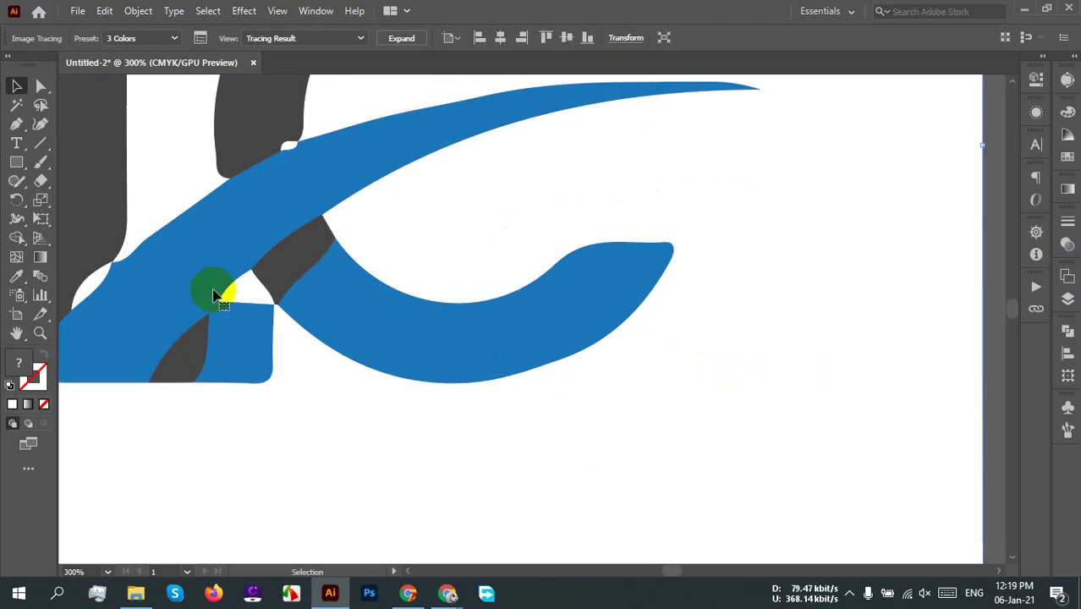
left_click_drag(362, 320, 541, 399)
scroll(541, 398, "down", 1)
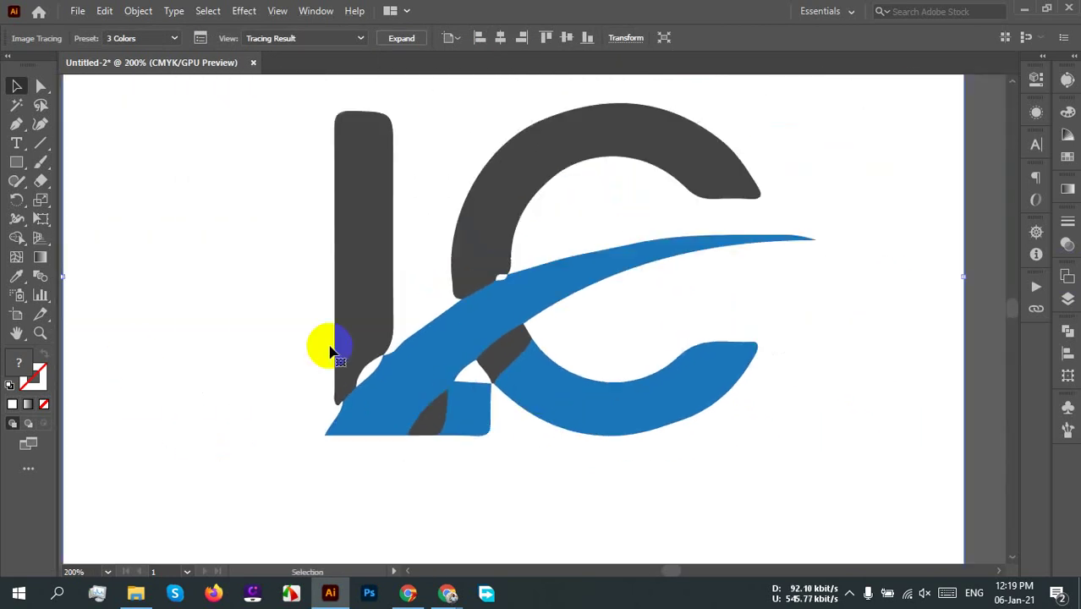
left_click(398, 393)
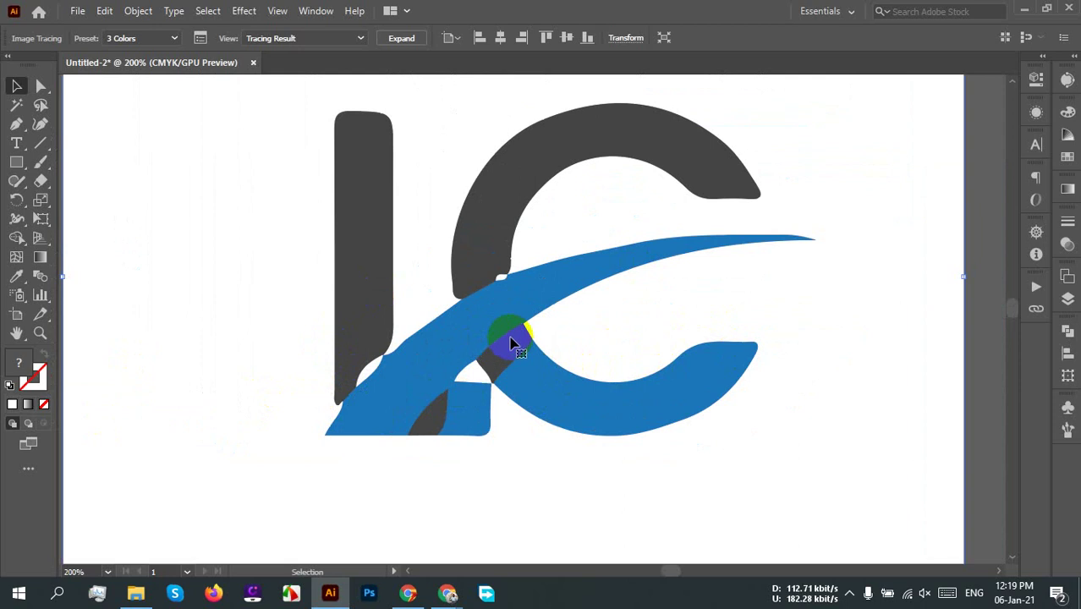
scroll(507, 348, "down", 4)
scroll(531, 350, "up", 2)
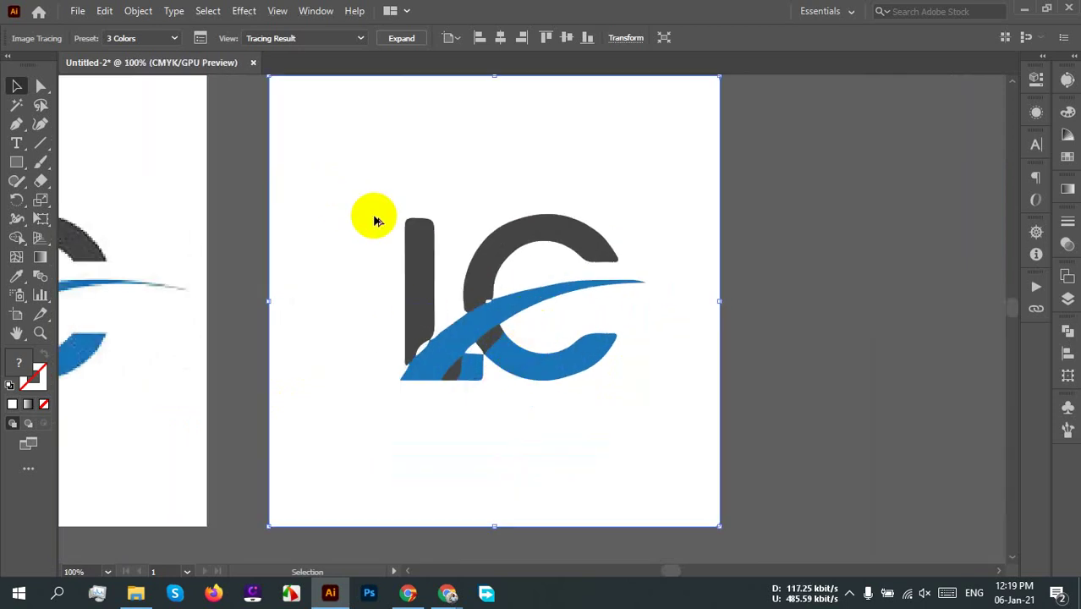
scroll(541, 222, "down", 1)
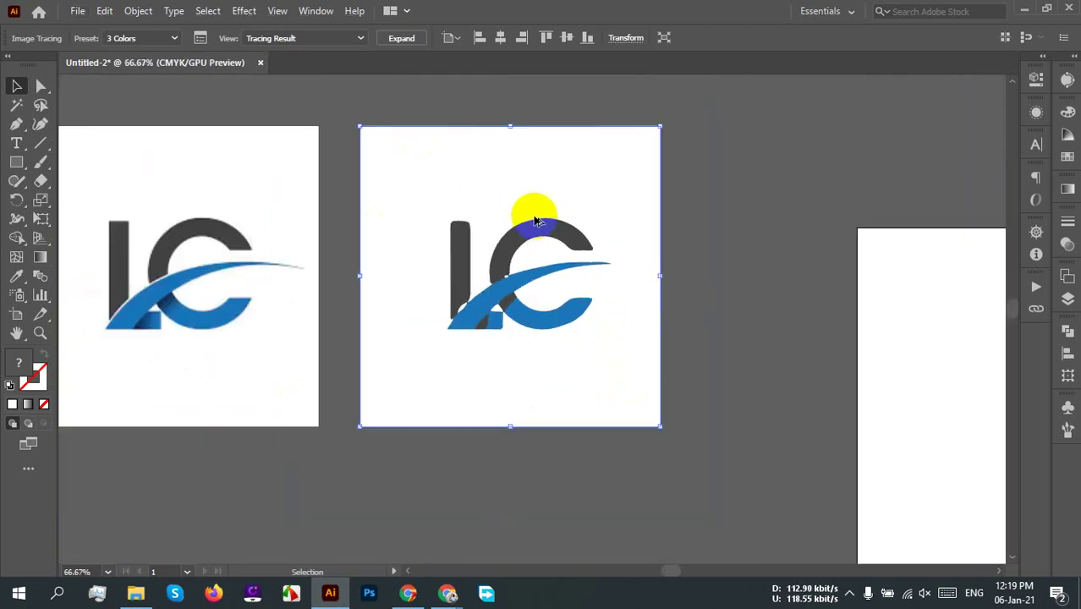
Step: Open the Image Trace settings for the traced logo and expand the Advanced options
left_click(1067, 82)
left_click(860, 245)
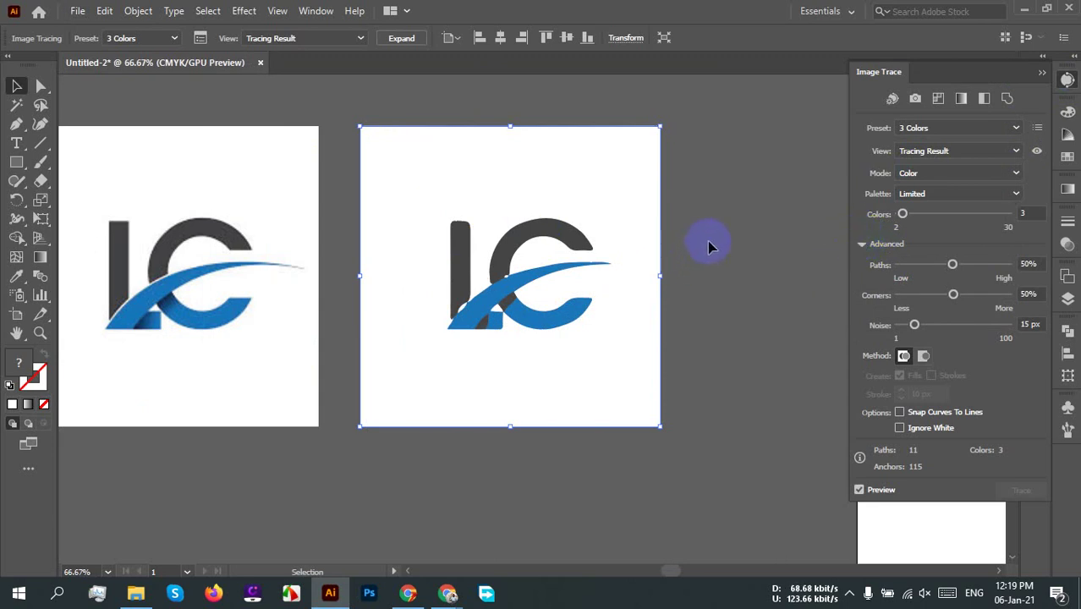
left_click(489, 308)
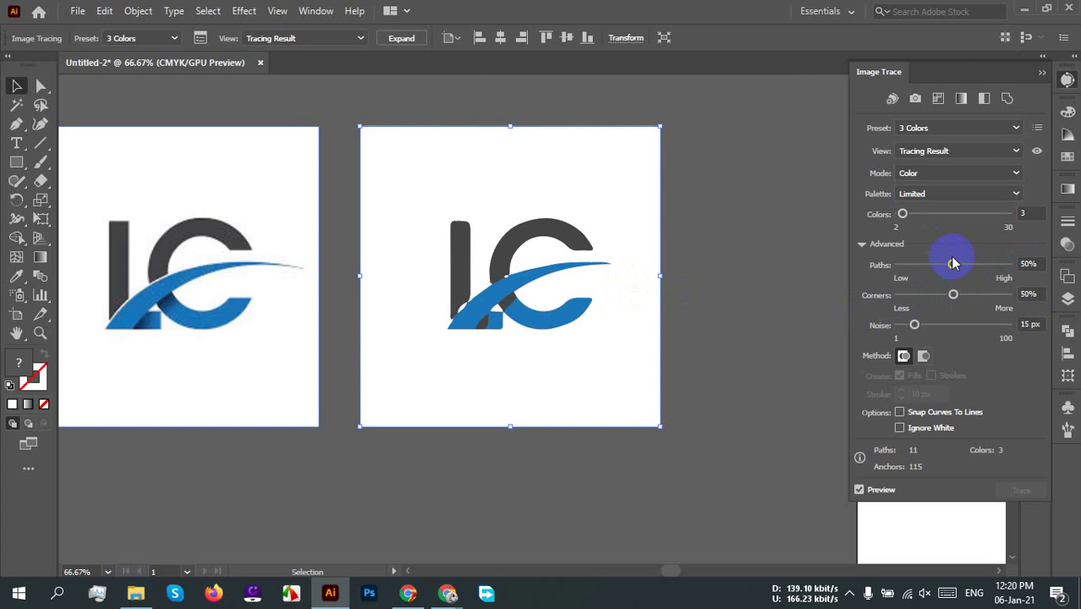
Step: Try Paths at 93% and 7% on the traced logo, check the edges, and set Paths to 35%
left_click_drag(954, 265, 1000, 266)
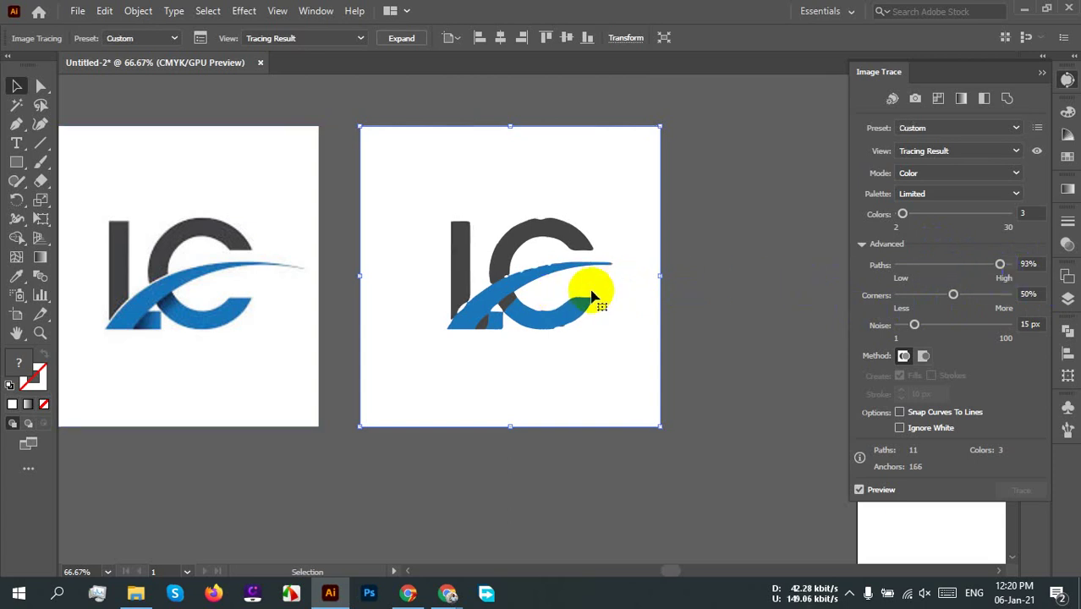
scroll(568, 298, "up", 3)
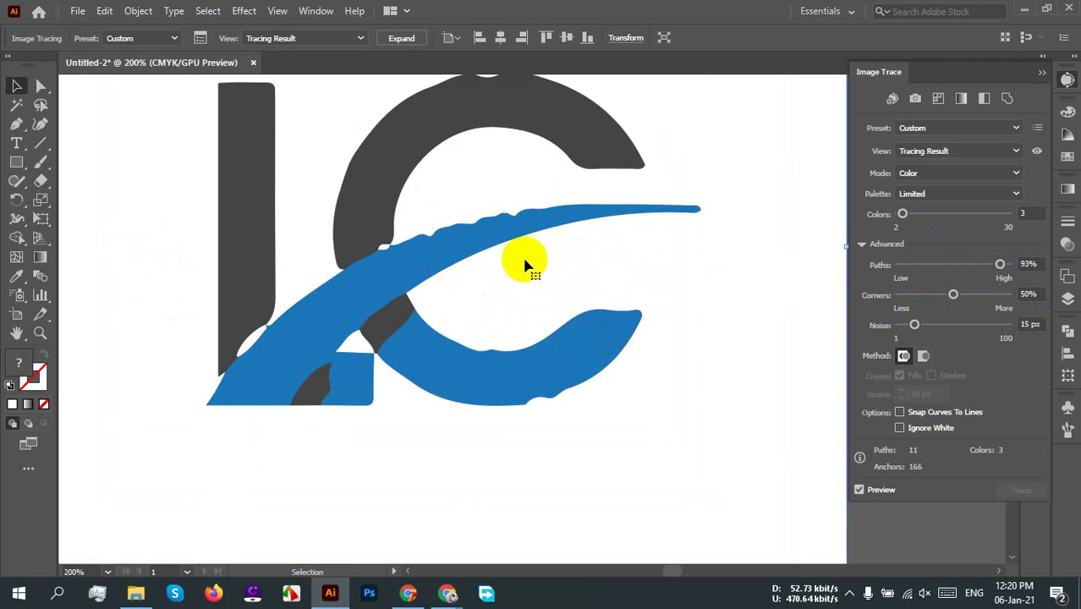
left_click_drag(608, 288, 640, 355)
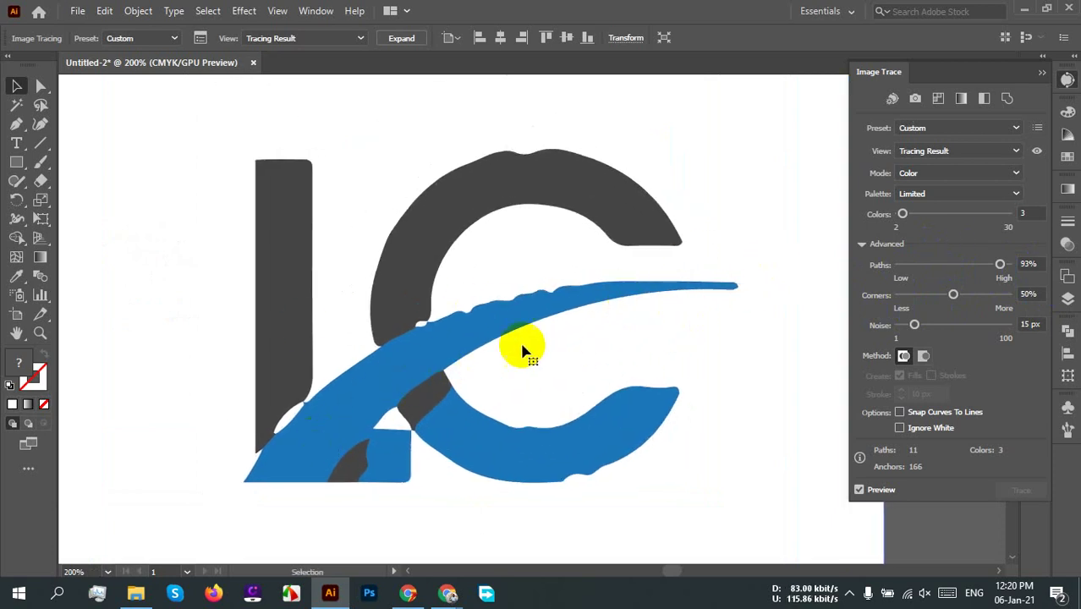
left_click_drag(1002, 268, 911, 263)
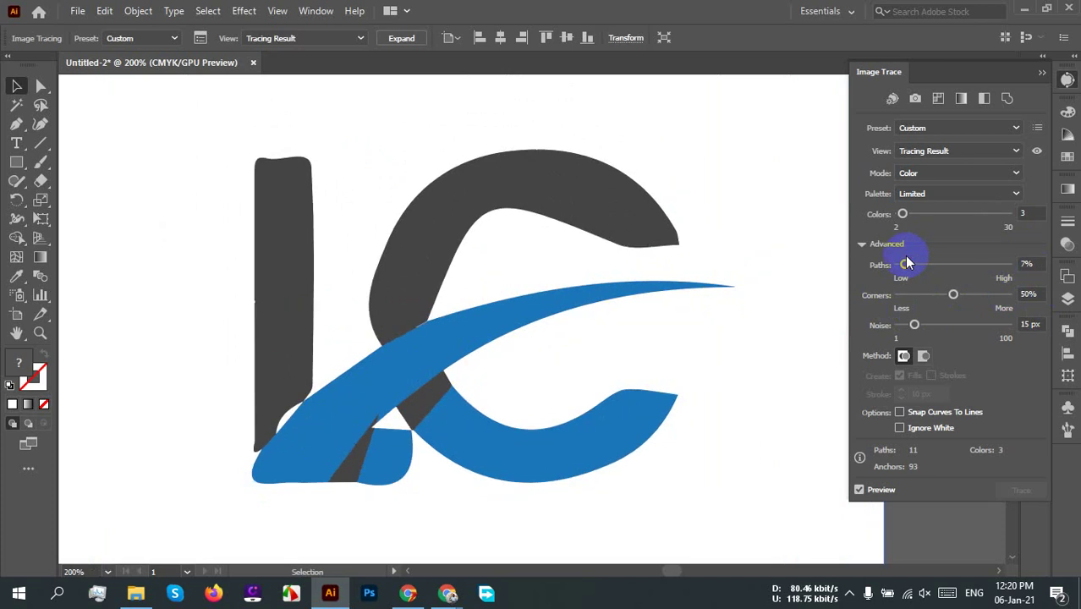
left_click_drag(907, 264, 937, 268)
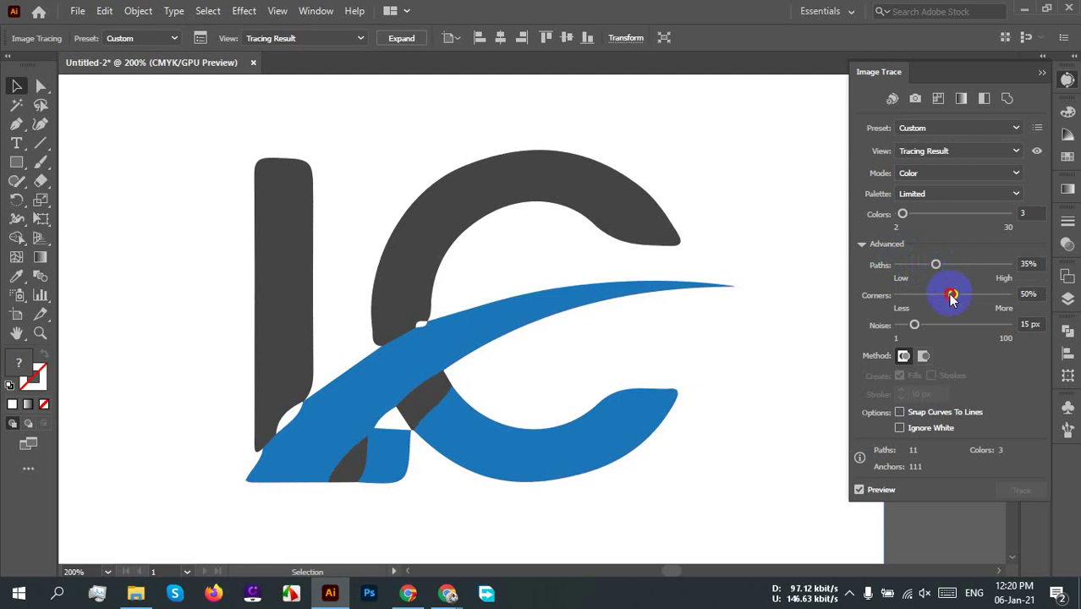
Step: Try Corners at 4% and Noise at 100 px, and settle on Corners 97% and Noise 1 px
left_click_drag(953, 299, 912, 295)
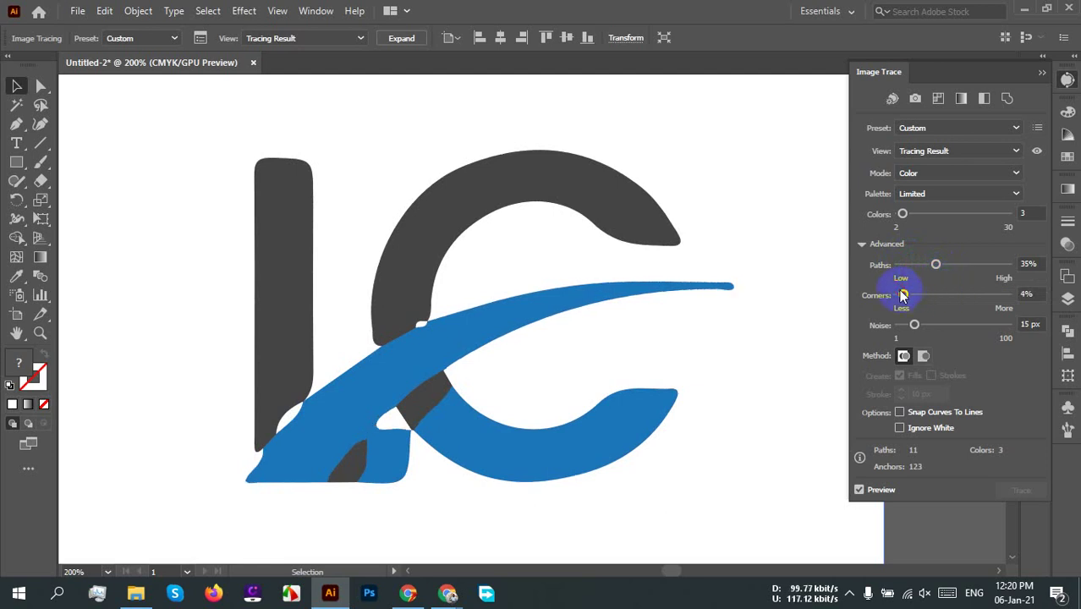
left_click_drag(904, 294, 1004, 301)
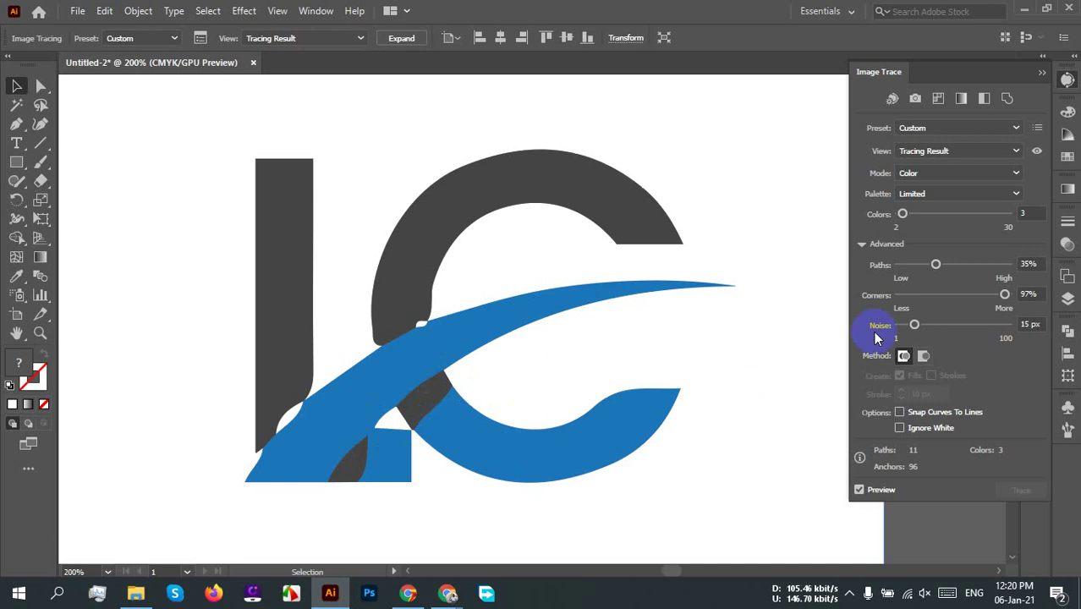
mouse_move(913, 326)
left_mouse_down()
mouse_move(898, 322)
mouse_move(1009, 340)
left_mouse_up()
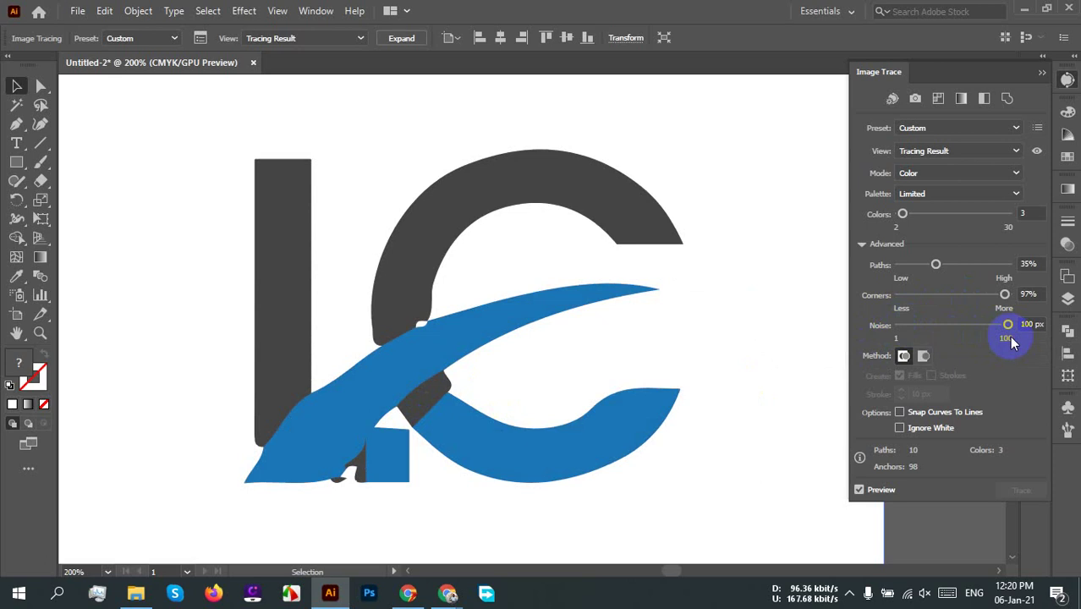
left_click_drag(1008, 330, 855, 324)
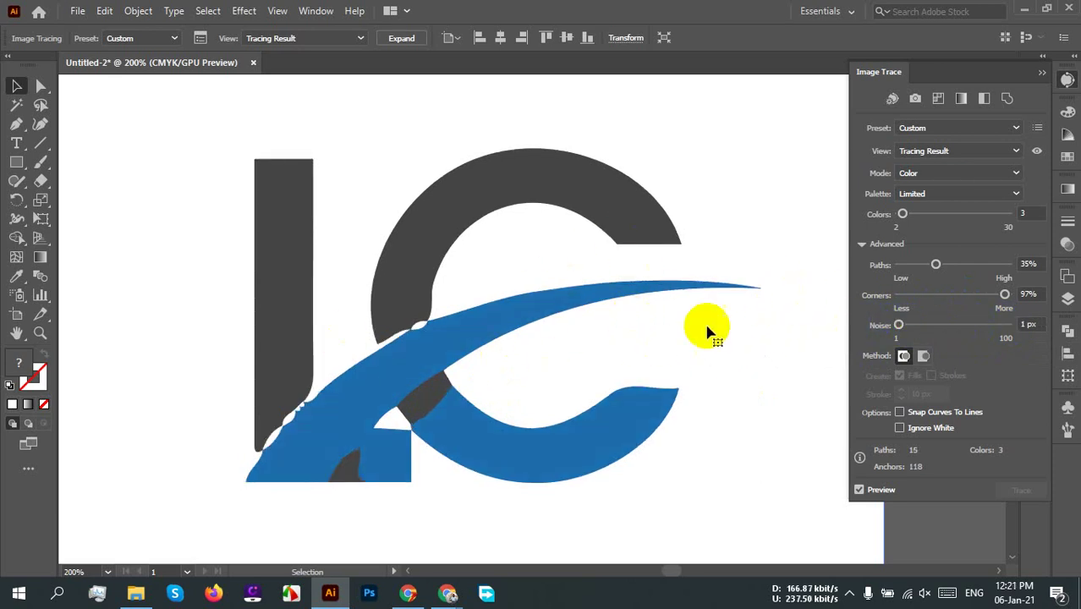
Step: Set Paths to 1%, try Corners at 0%, and set Corners to 100% with Noise at 1 px
left_click(258, 382)
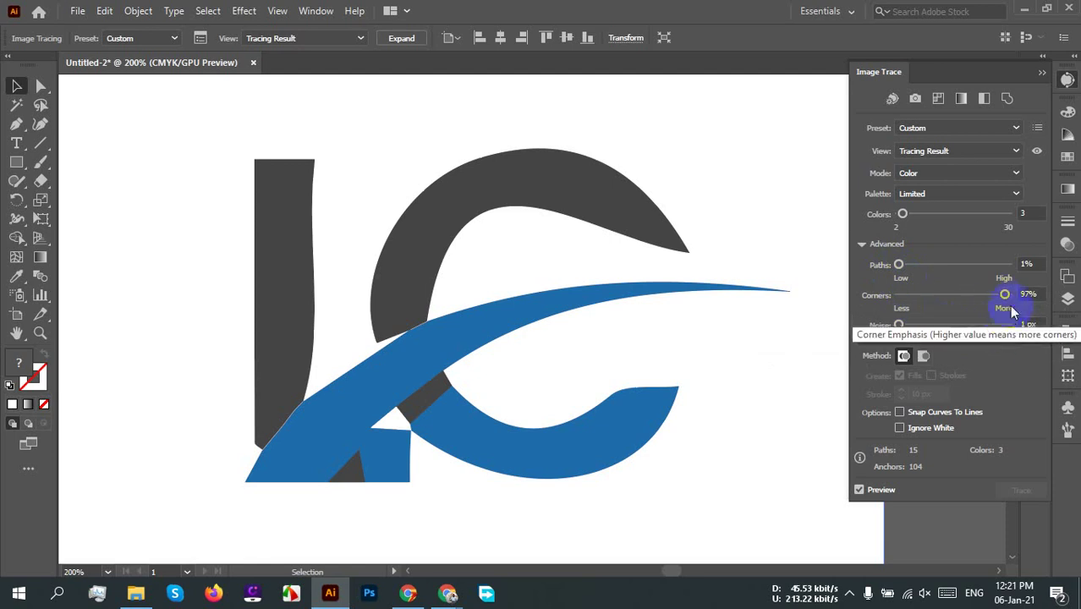
left_click_drag(1007, 297, 806, 300)
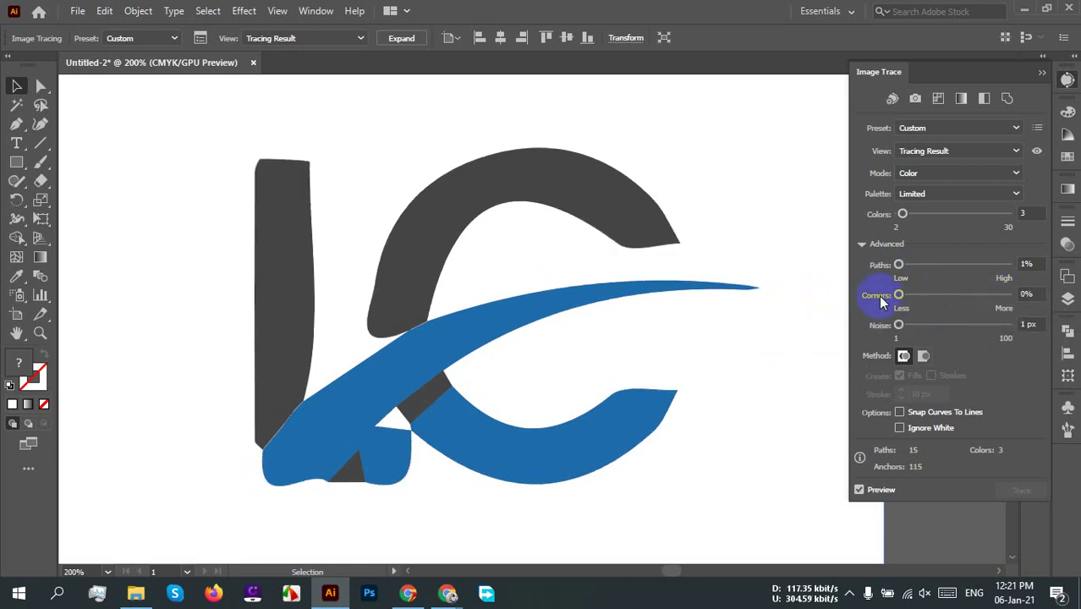
left_click_drag(897, 295, 1008, 294)
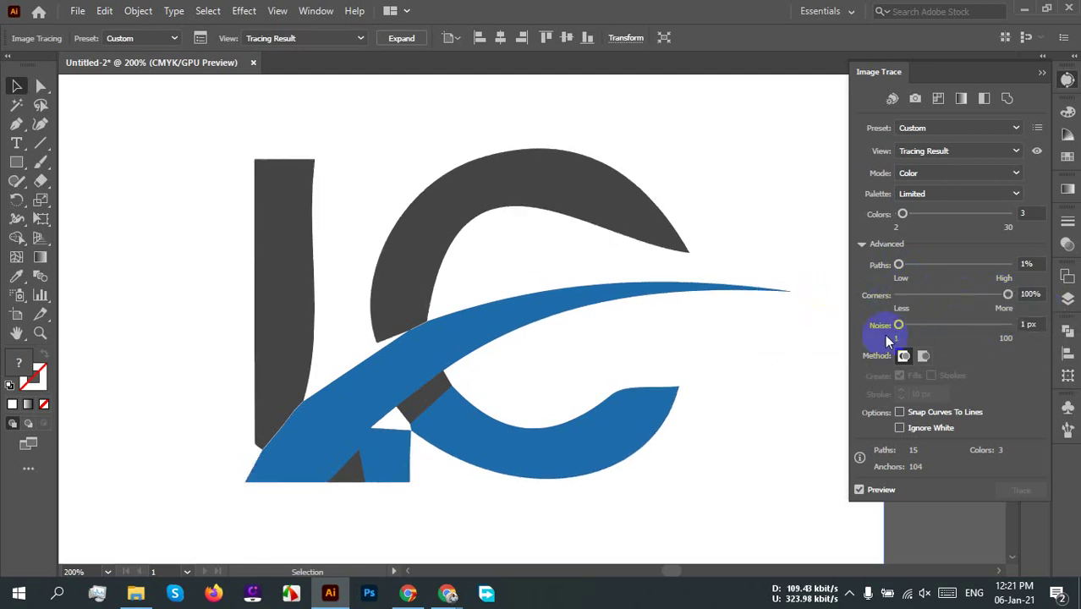
left_click_drag(898, 328, 862, 326)
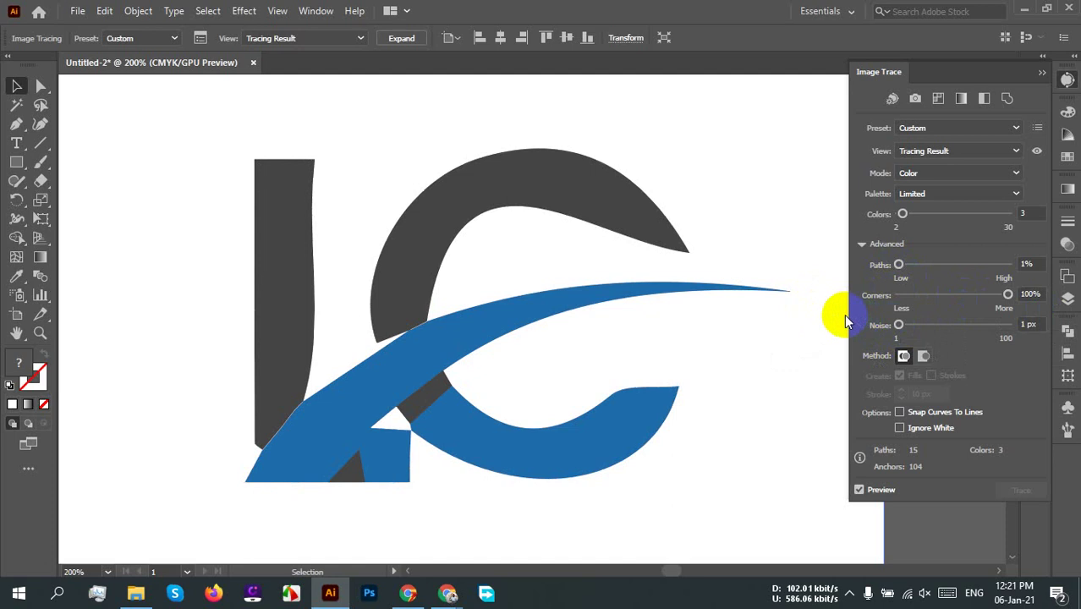
Step: Try 18 and 30 colors for the limited-palette trace, and set Colors to 19
left_click_drag(903, 214, 912, 214)
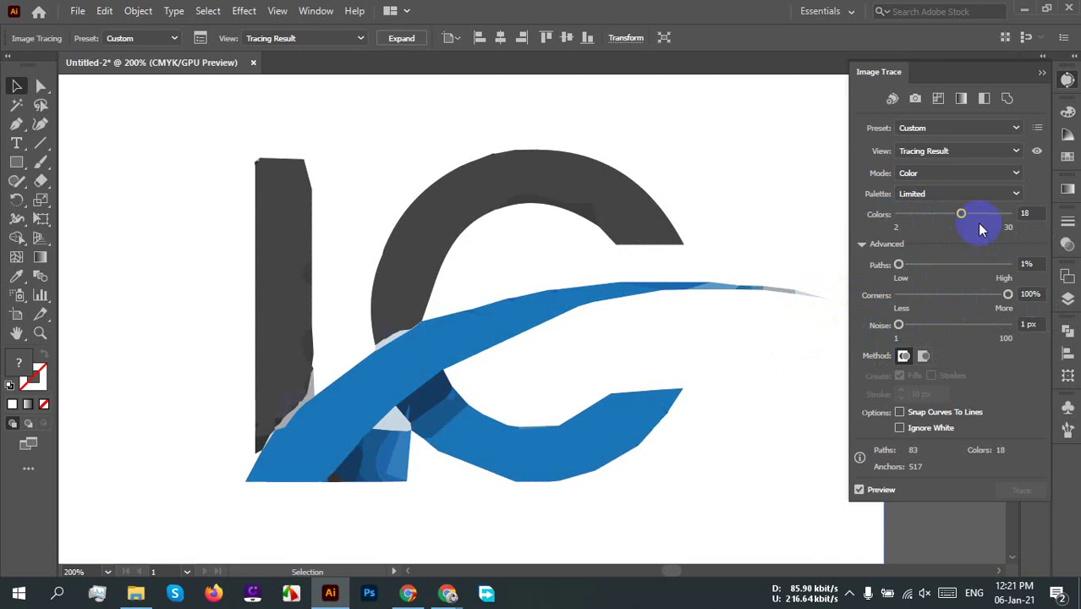
left_click_drag(984, 218, 995, 219)
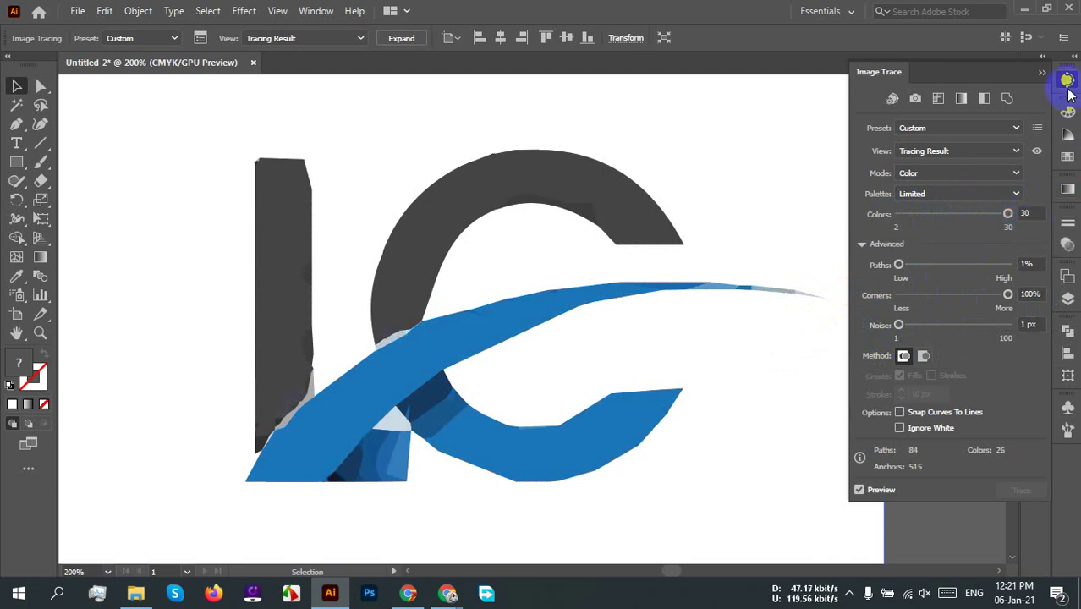
left_click_drag(1008, 213, 965, 213)
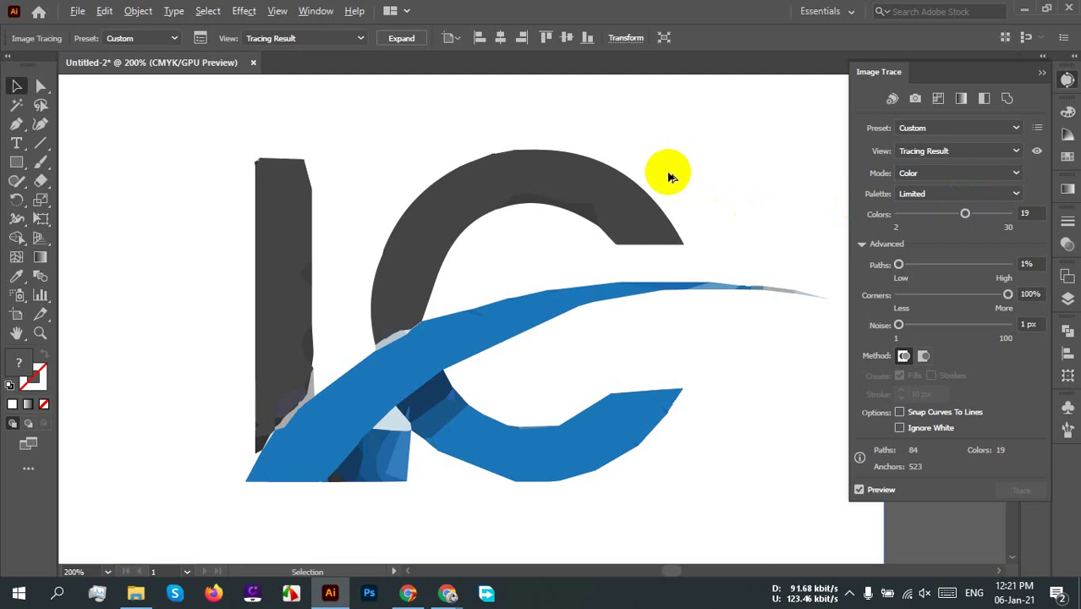
Step: Delete the traced LC logo and place a fresh duplicate of the original LC image beside it
scroll(668, 178, "down", 4)
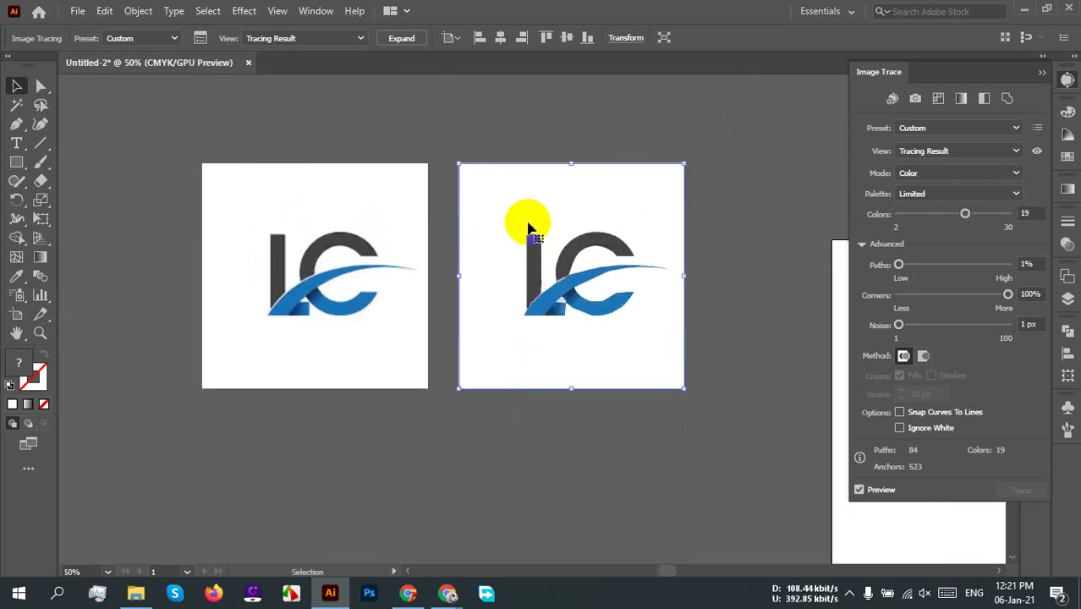
key("Delete")
mouse_move(393, 261)
left_mouse_down()
mouse_move(619, 271)
mouse_move(665, 245)
mouse_move(669, 259)
left_mouse_up()
scroll(603, 251, "up", 4)
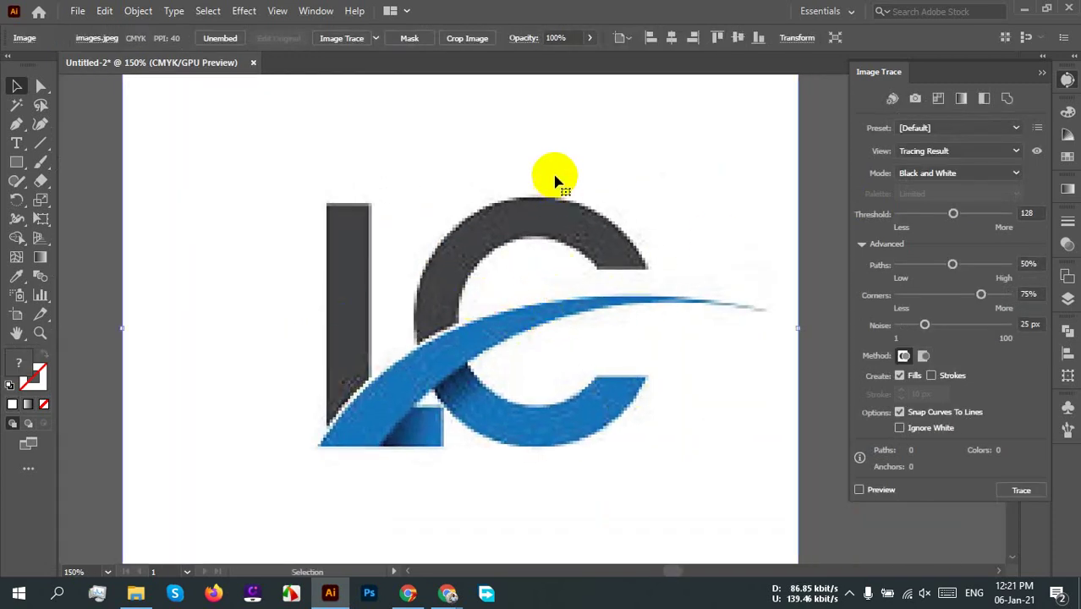
Step: Trace the duplicated LC image with the High Fidelity Photo preset, try Corners at 7%, and set Corners to 90%
left_click(377, 39)
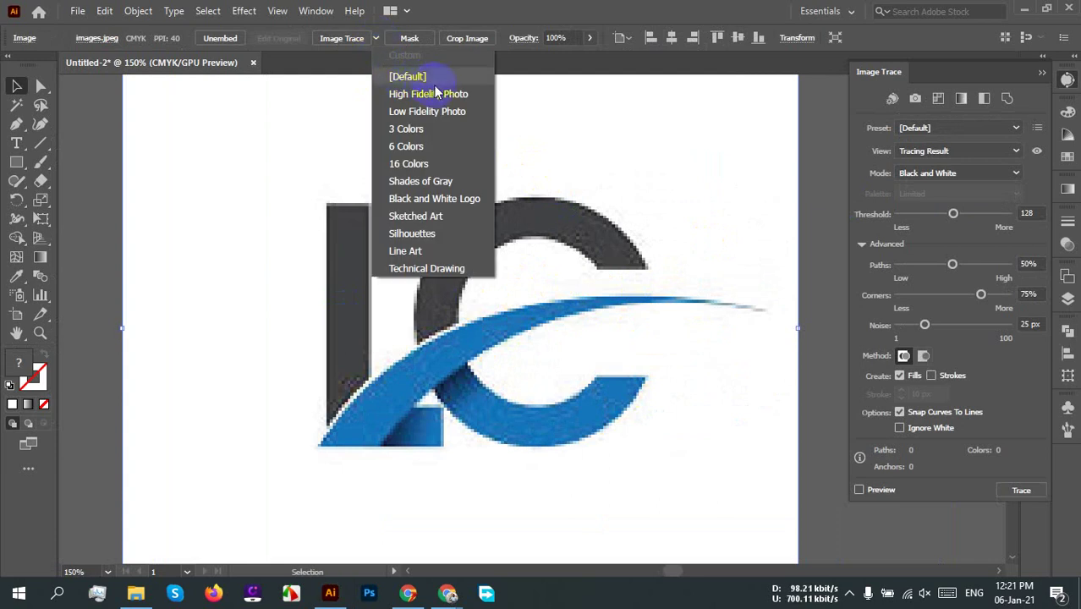
left_click(464, 94)
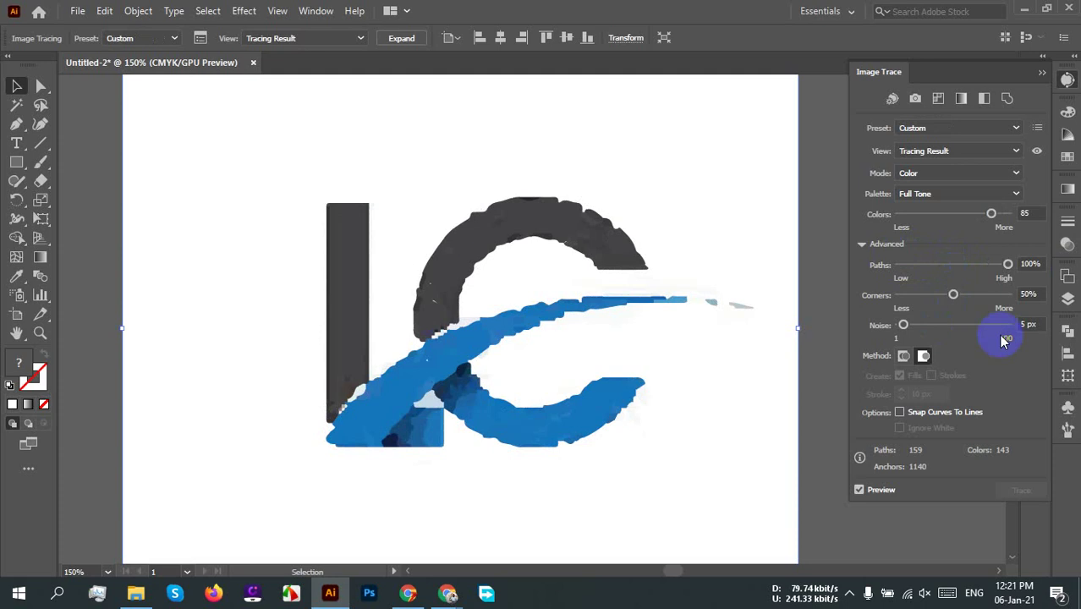
left_click(954, 296)
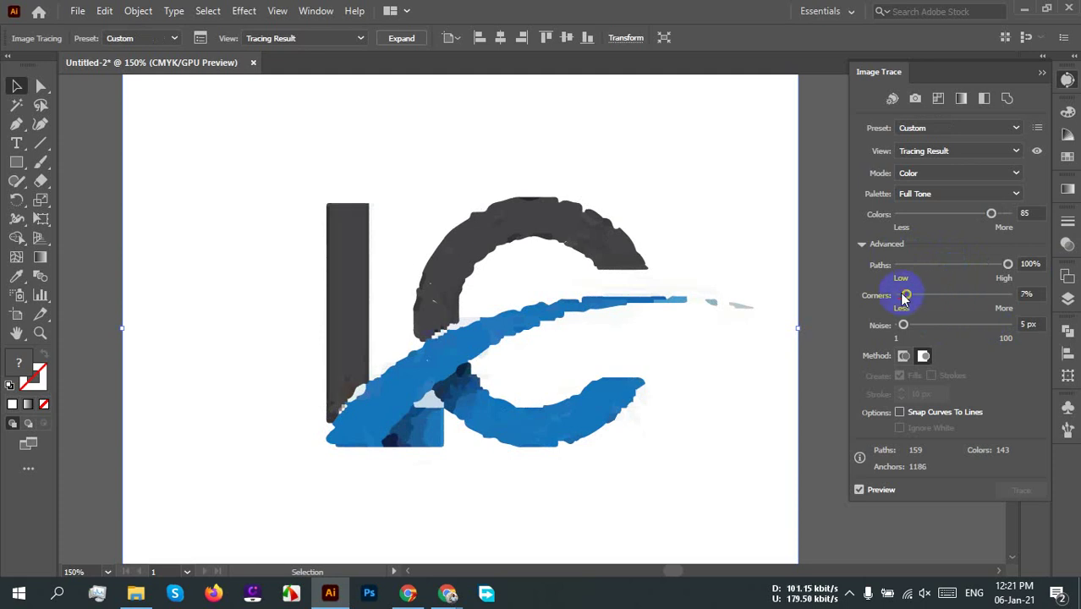
left_click_drag(902, 296, 995, 310)
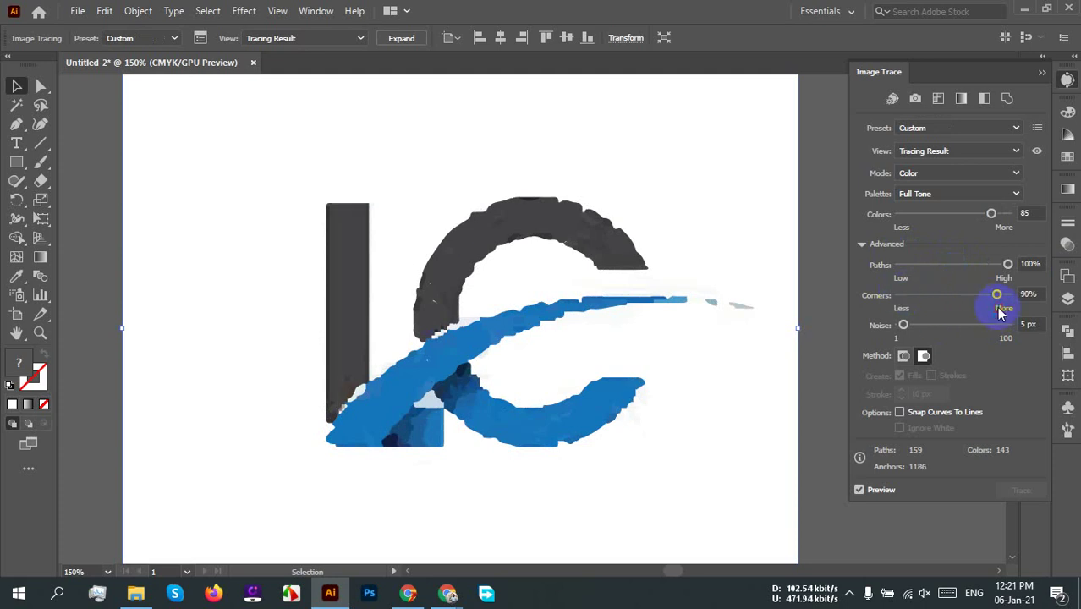
Step: Try Paths at 47%, set Paths to 9%, and try Noise at 84 px before lowering it again
left_click_drag(1009, 269, 956, 259)
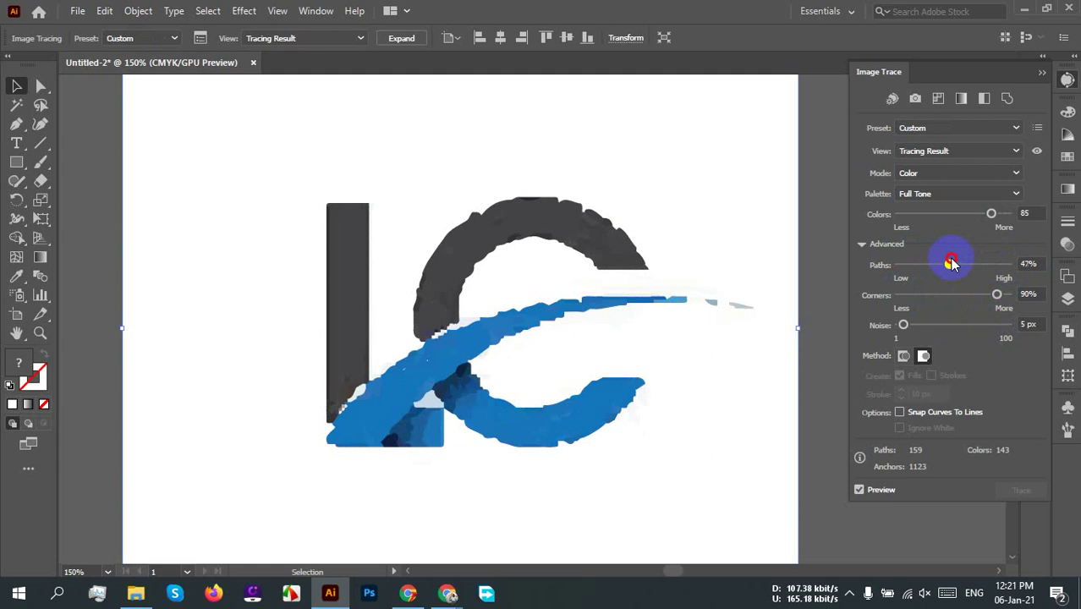
left_click(950, 263)
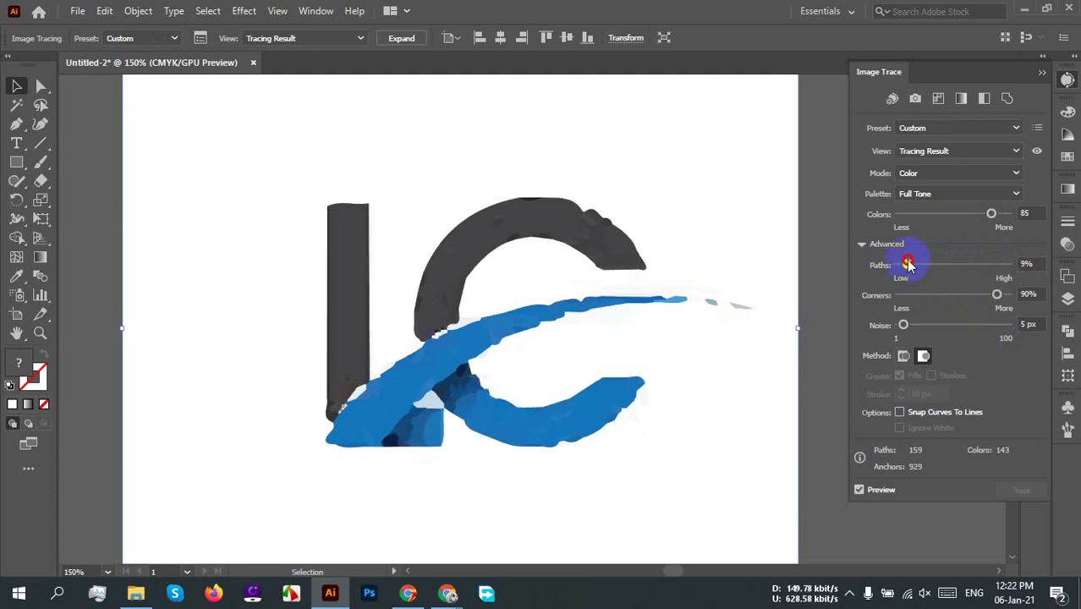
left_click_drag(908, 264, 908, 265)
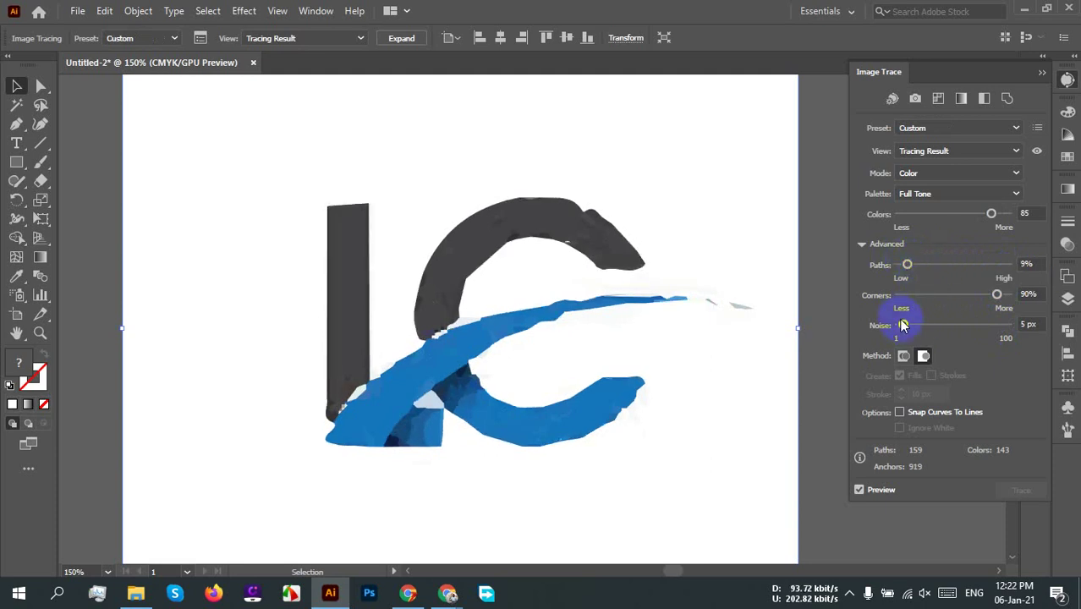
left_click_drag(904, 325, 990, 328)
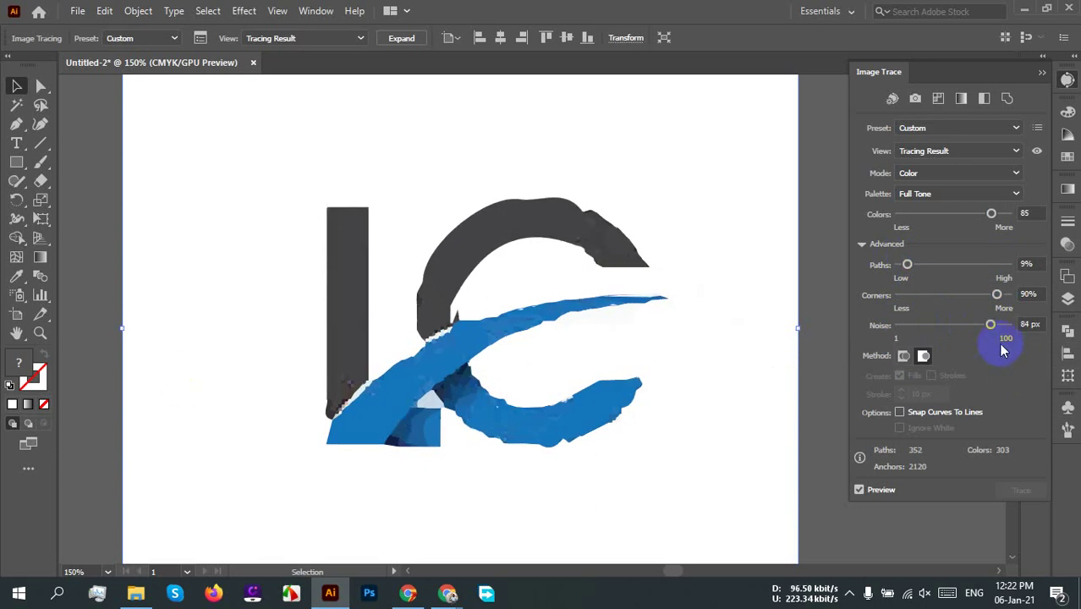
left_click_drag(990, 325, 912, 320)
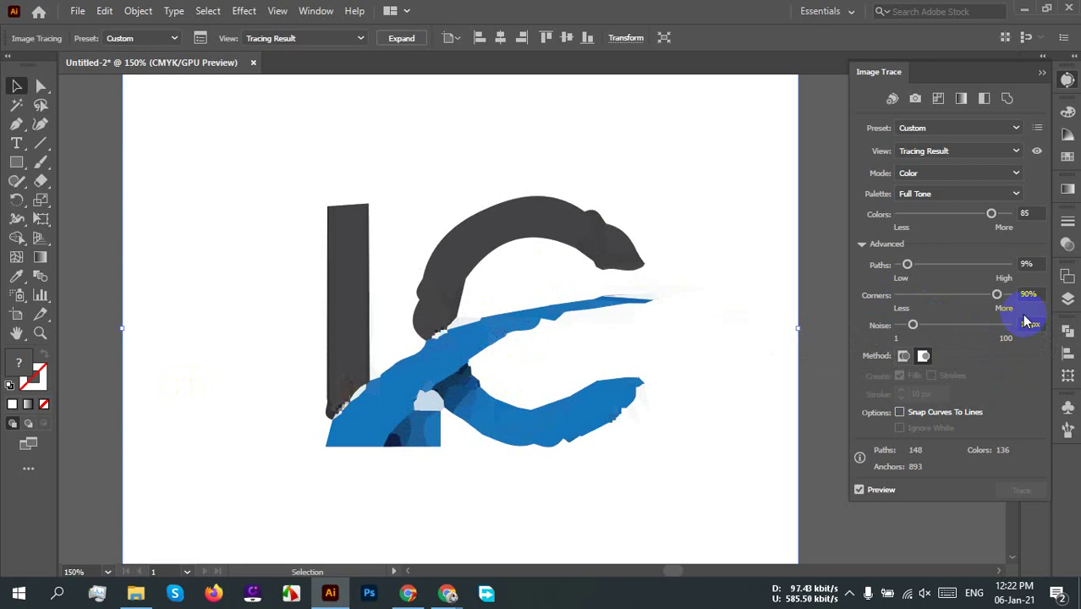
Step: Close the Image Trace settings and delete the traced copy of the LC logo
left_click(1068, 79)
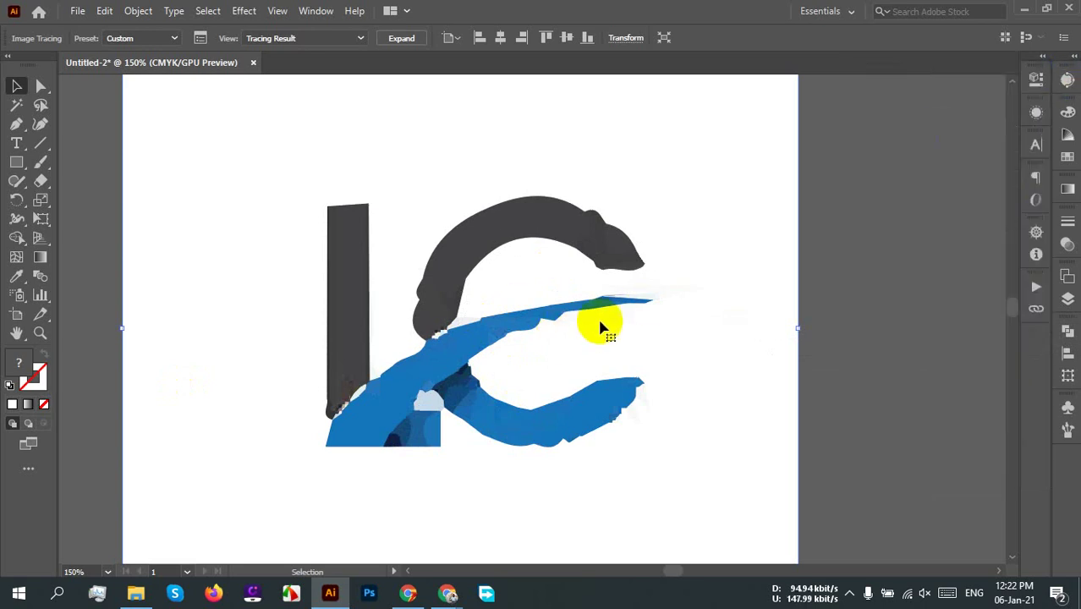
scroll(506, 436, "down", 3)
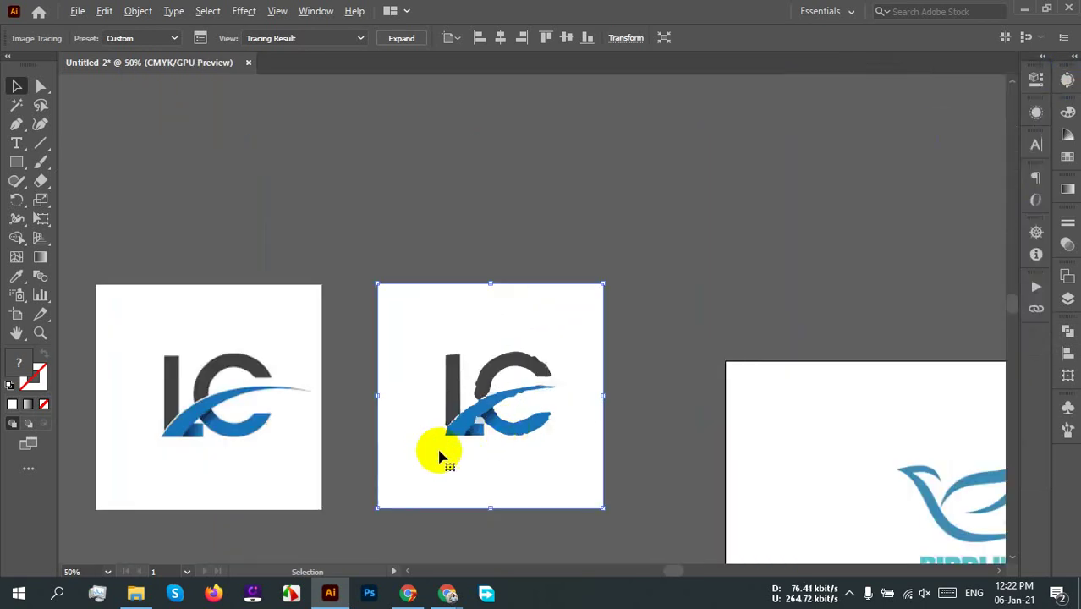
left_click_drag(704, 177, 488, 489)
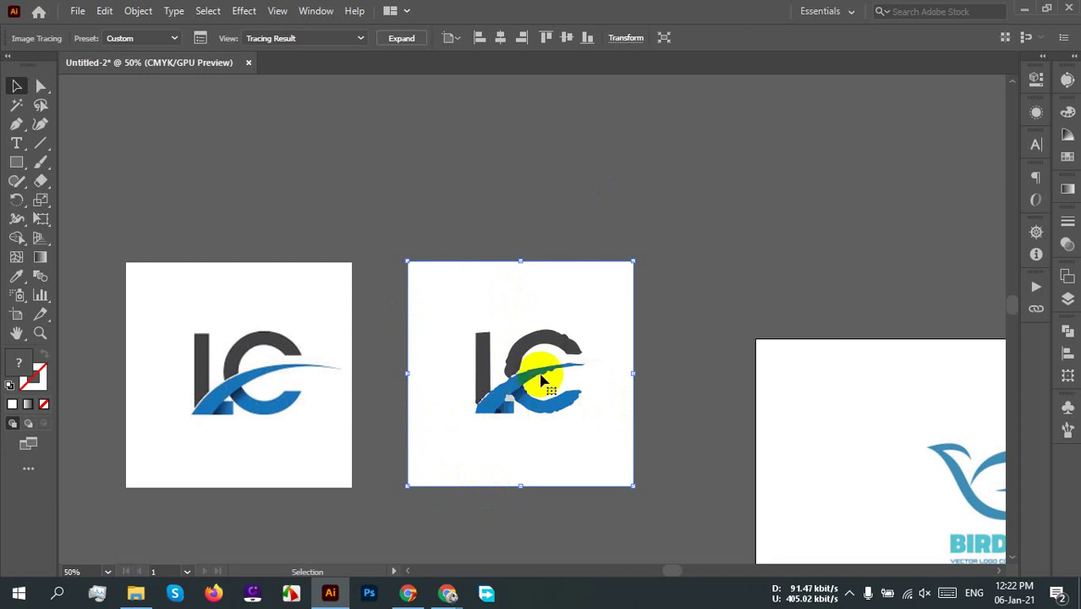
key("Delete")
Step: Examine the pixelated edges of the original LC logo image up close
scroll(165, 368, "up", 4)
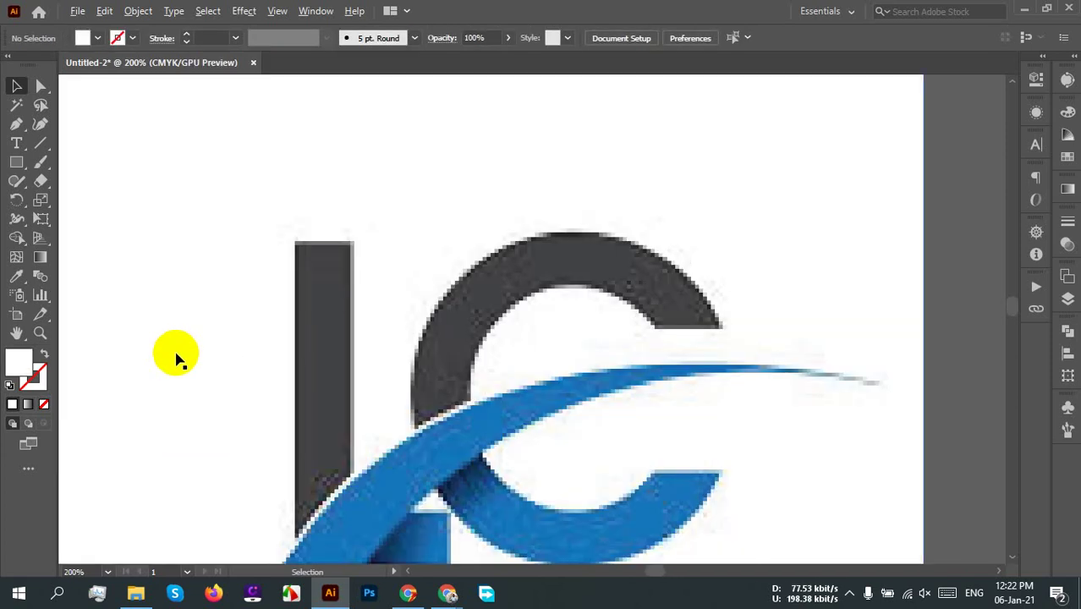
left_click_drag(633, 365, 569, 243)
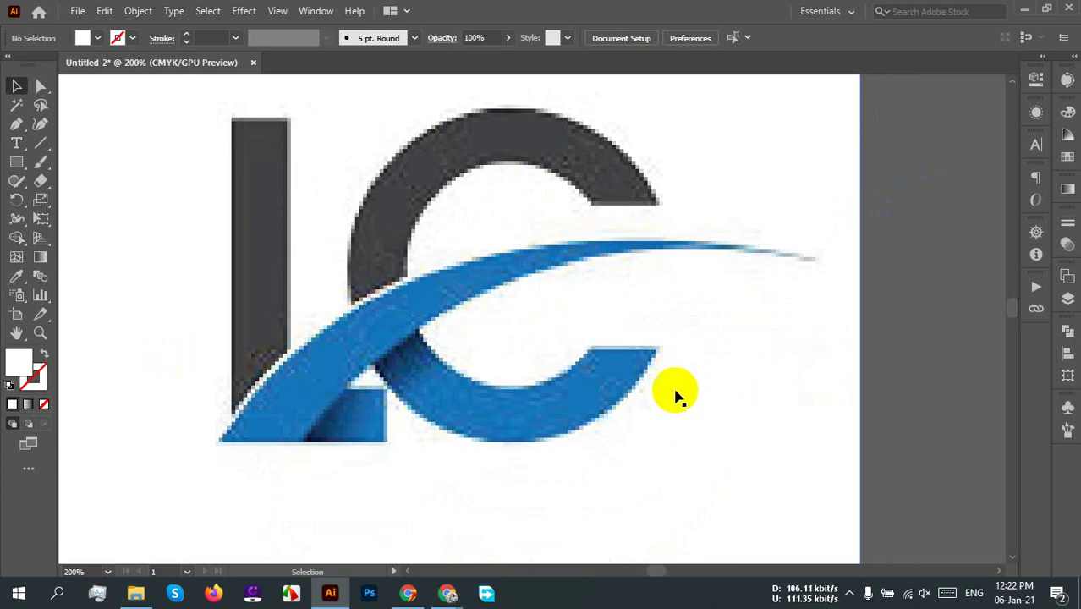
scroll(339, 372, "down", 2)
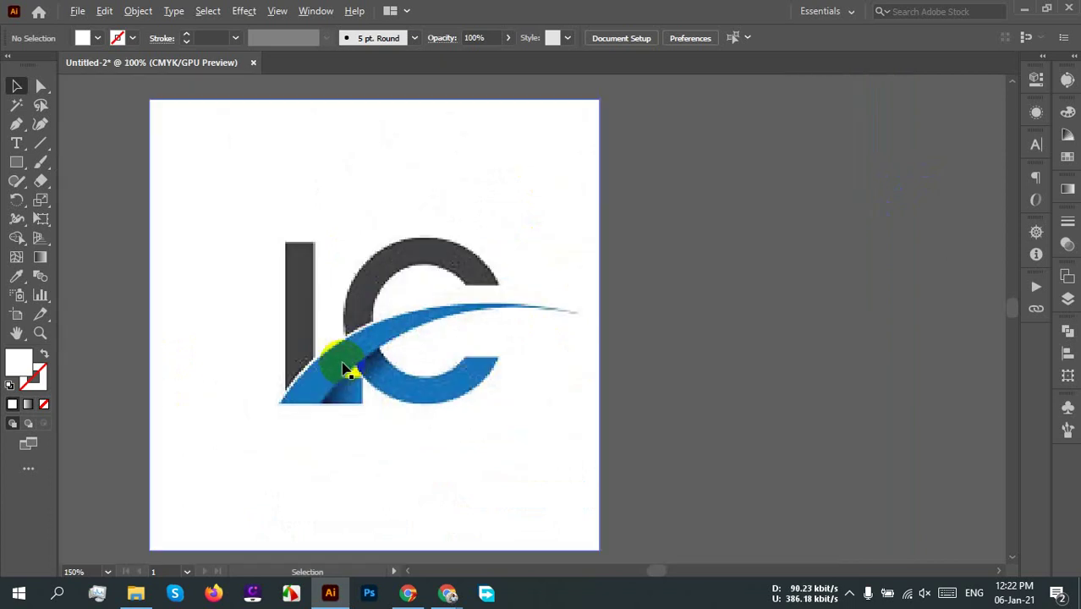
left_click_drag(592, 349, 343, 334)
scroll(415, 343, "down", 1)
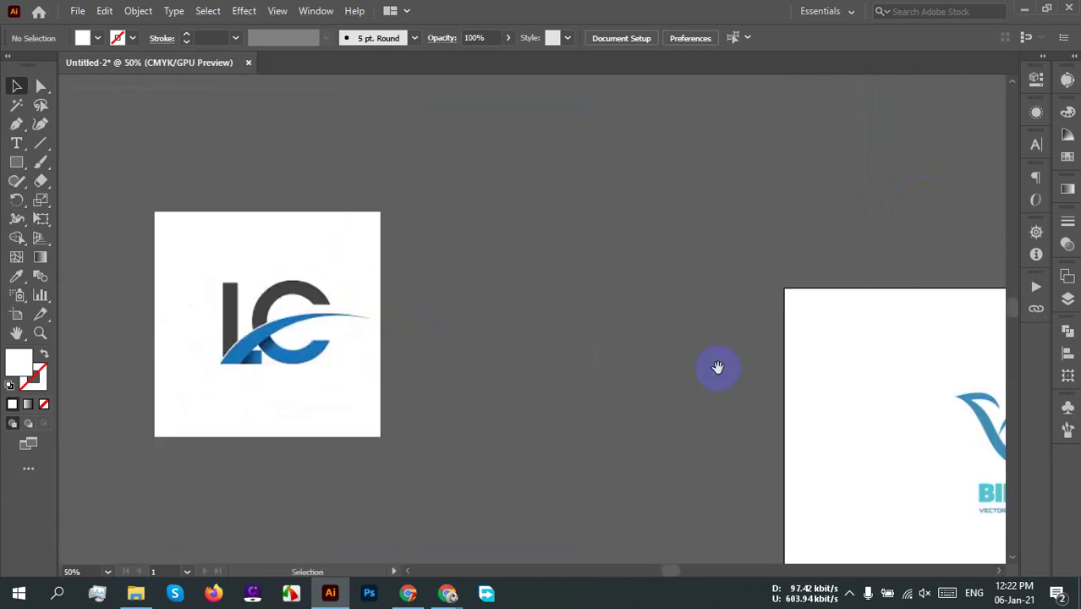
Step: Move the linked Birdlines logo image off the artboard onto the empty canvas beside it
left_click_drag(717, 368, 664, 322)
left_click_drag(973, 379, 543, 318)
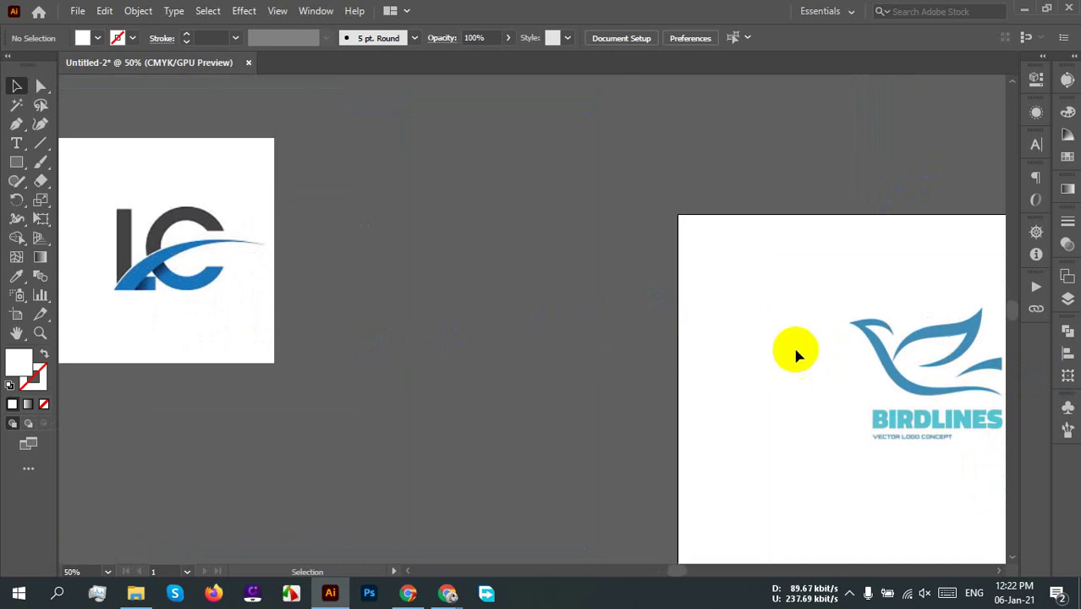
left_click(812, 349)
left_click(511, 340)
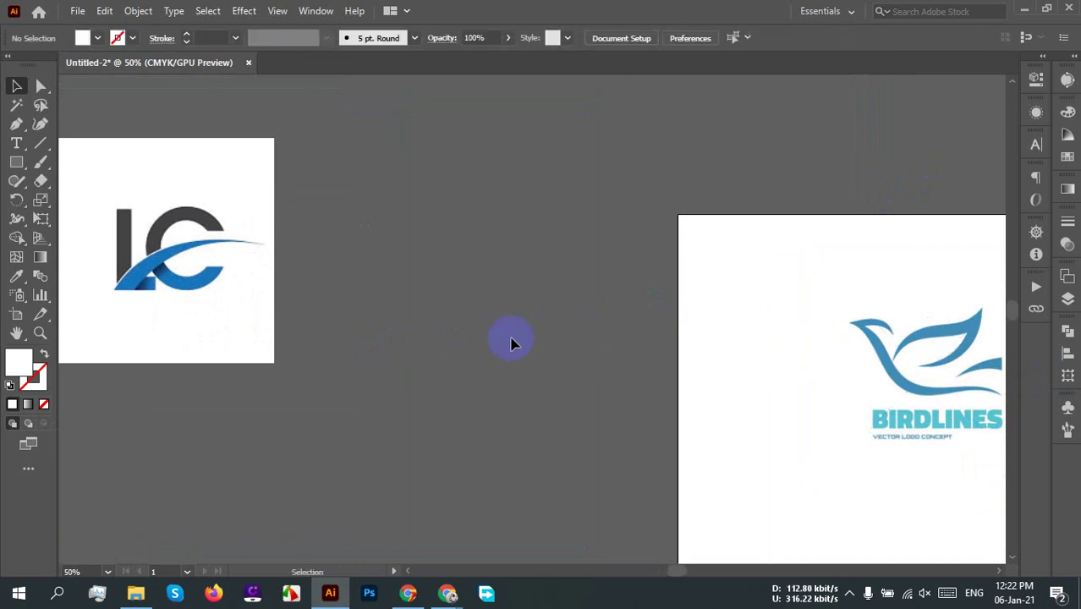
scroll(432, 388, "up", 2)
scroll(432, 389, "left", 4)
left_click(347, 387)
scroll(606, 389, "right", 5)
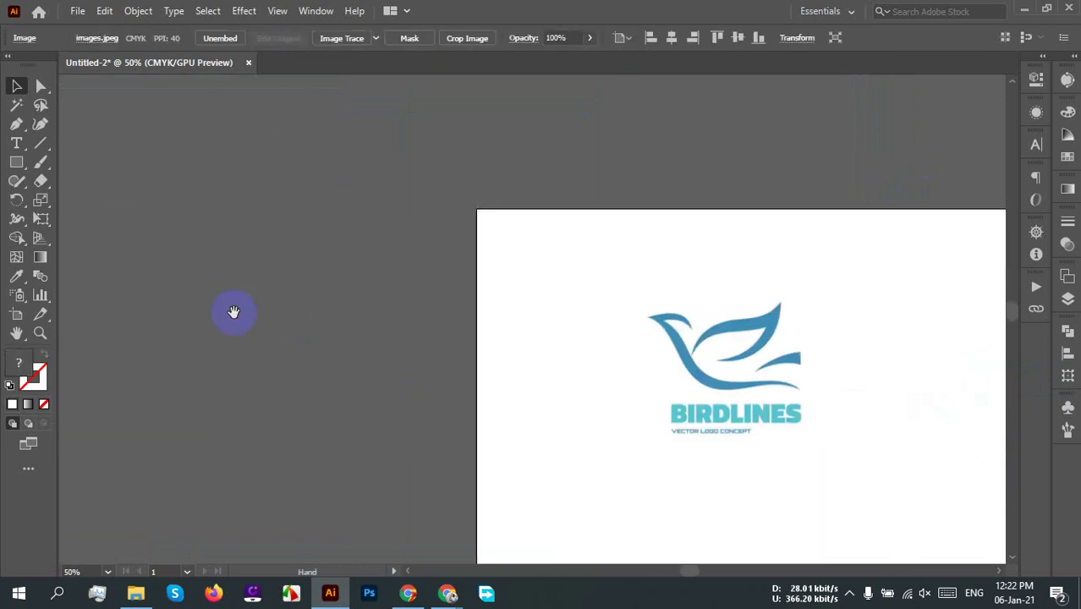
left_click_drag(770, 385, 372, 309)
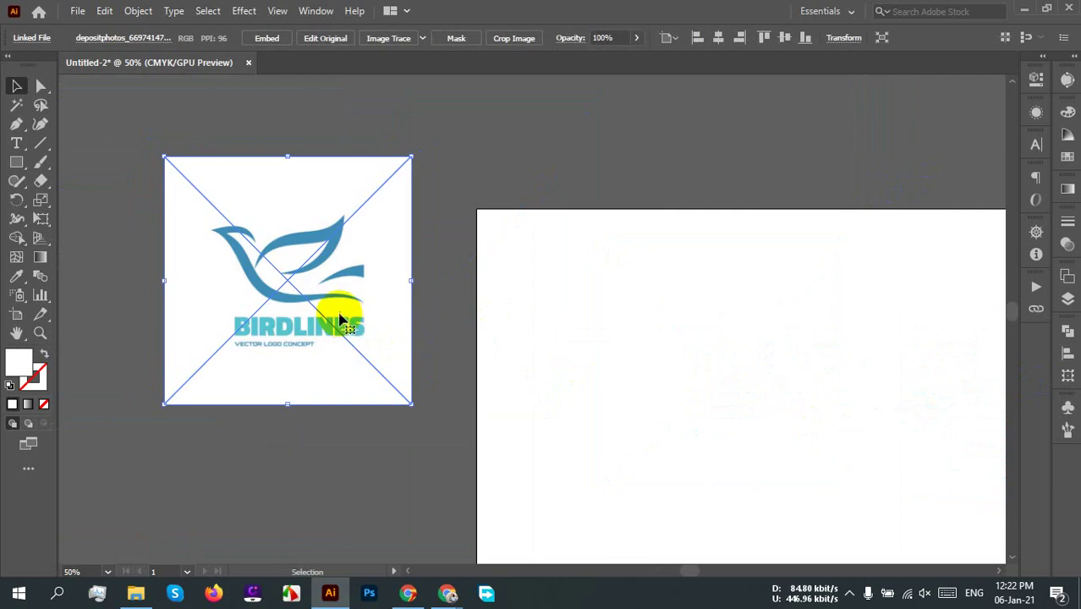
Step: Embed the Birdlines logo image in the document and place a duplicate of it on the artboard
scroll(470, 302, "up", 3)
scroll(555, 398, "down", 2)
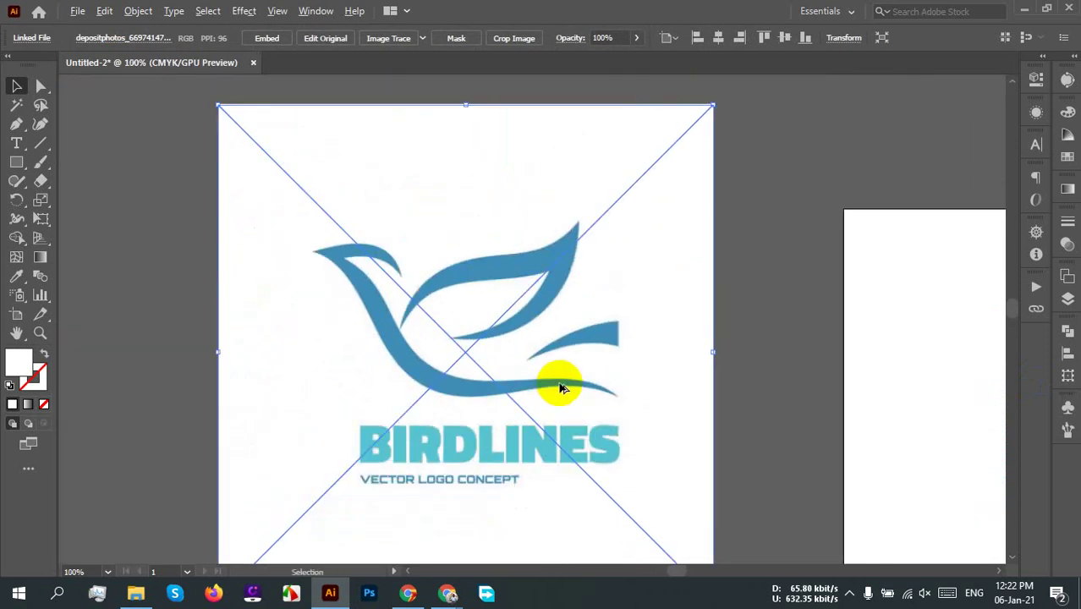
left_click(267, 37)
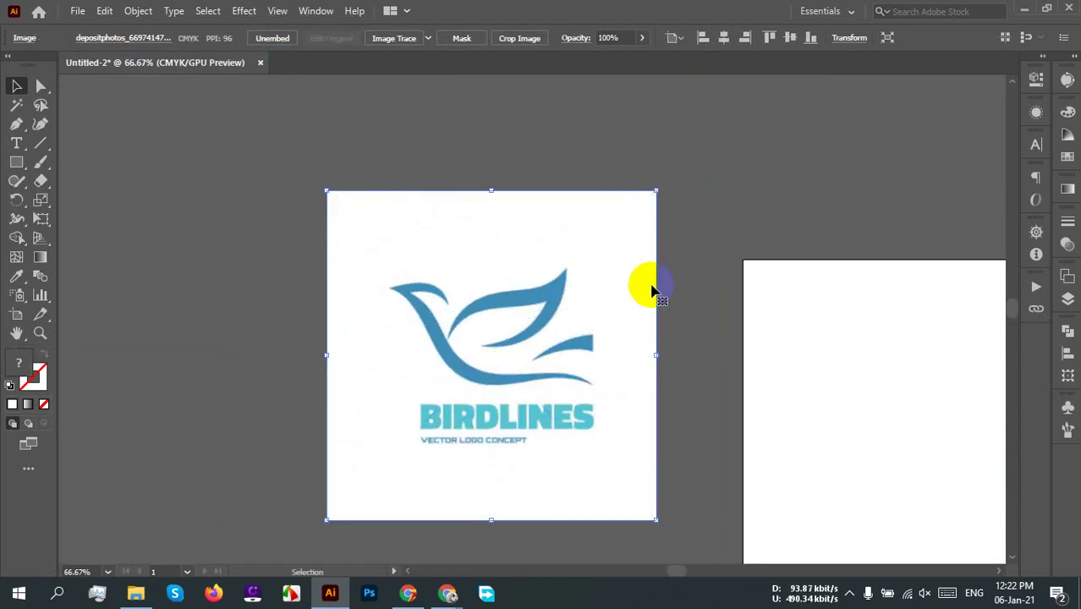
scroll(618, 299, "down", 1)
left_click_drag(619, 298, 820, 379)
left_click_drag(555, 337, 535, 374)
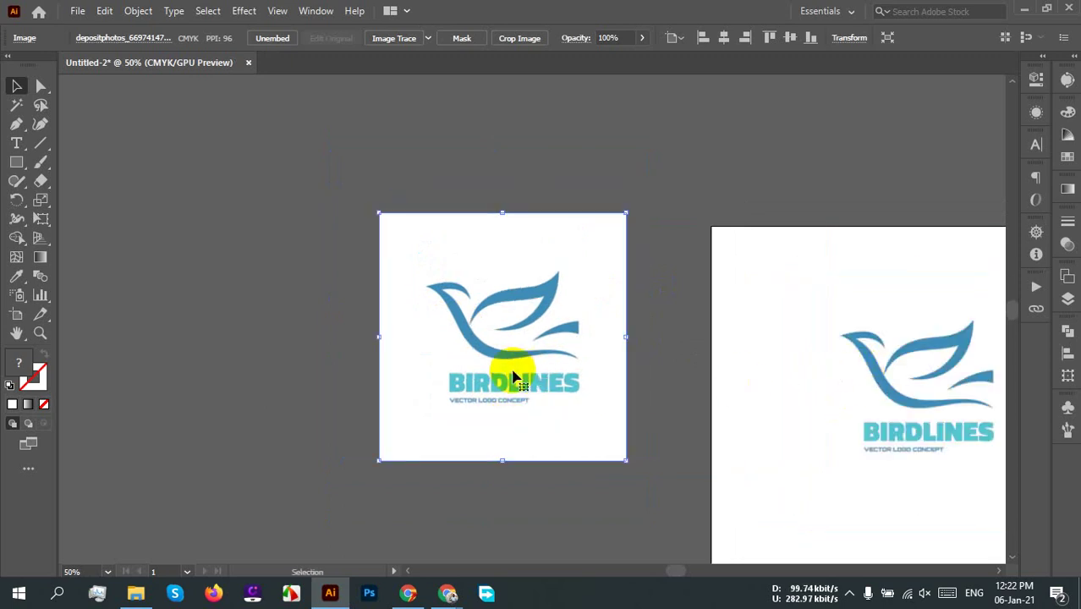
Step: Examine individual pixels and color transitions along the edges of the bird in the embedded Birdlines image
scroll(512, 375, "up", 11)
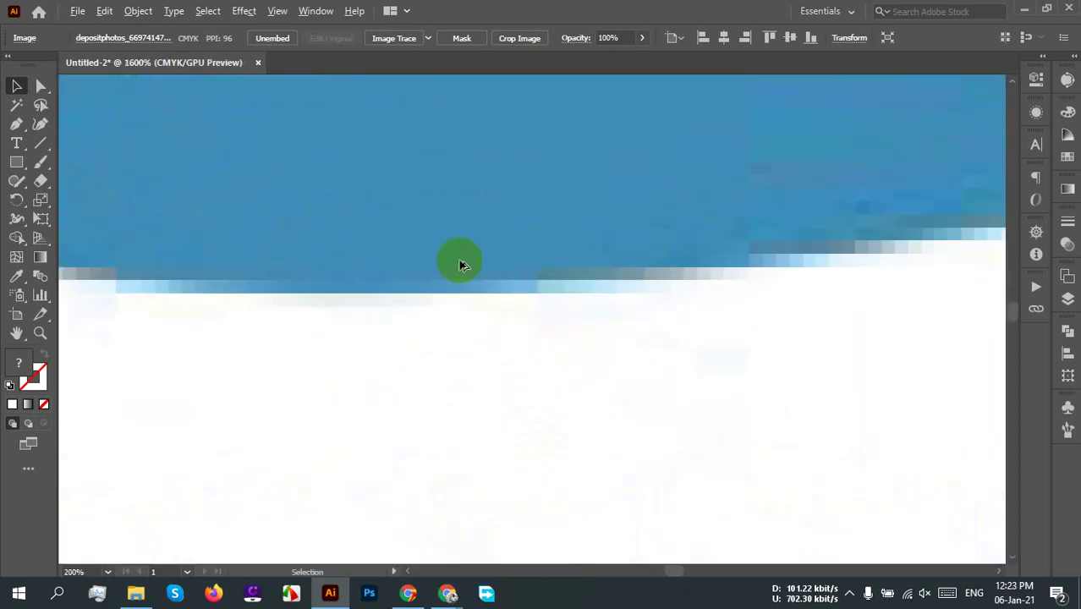
scroll(364, 353, "up", 4)
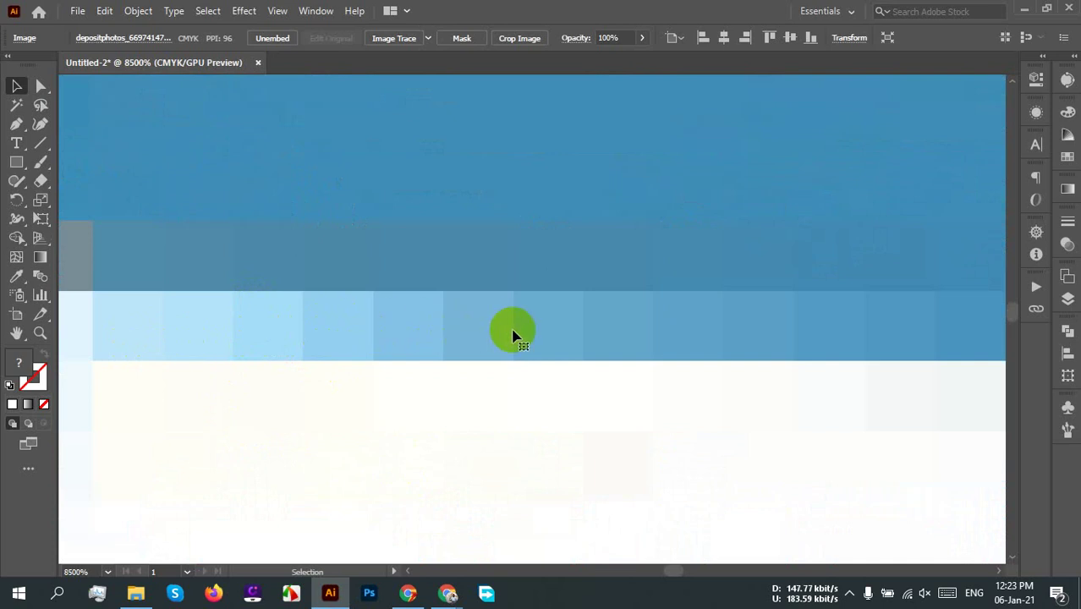
scroll(474, 342, "down", 1)
scroll(326, 393, "down", 1)
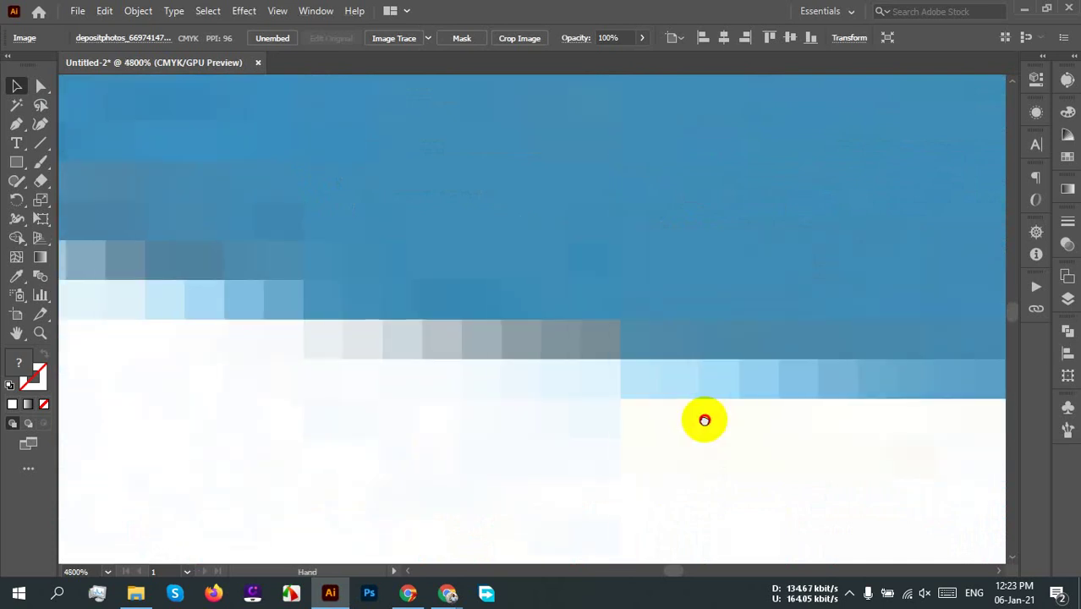
scroll(507, 359, "up", 2)
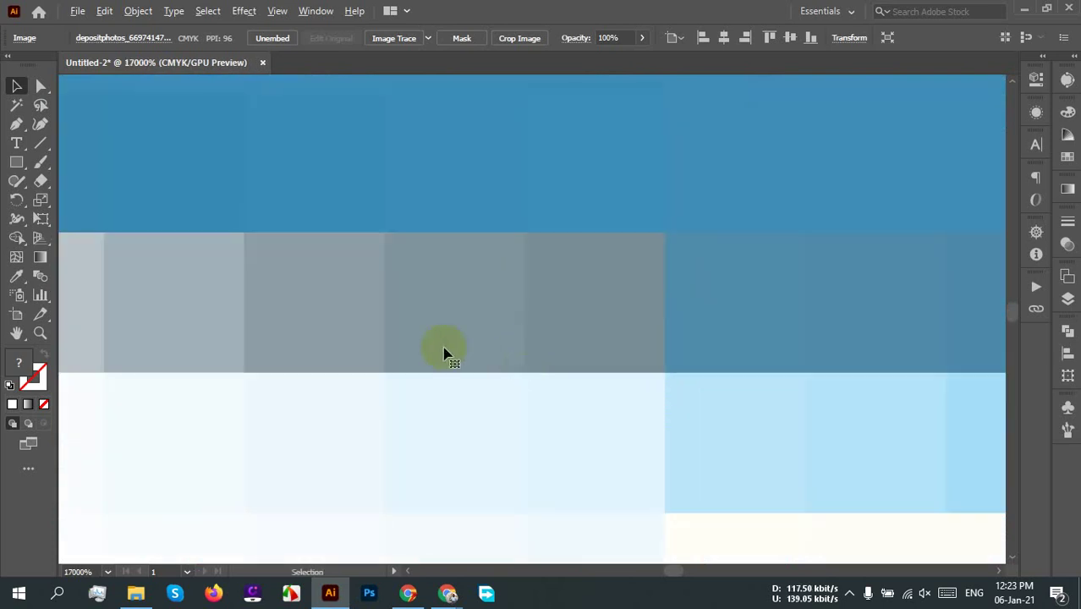
left_click_drag(313, 342, 785, 478)
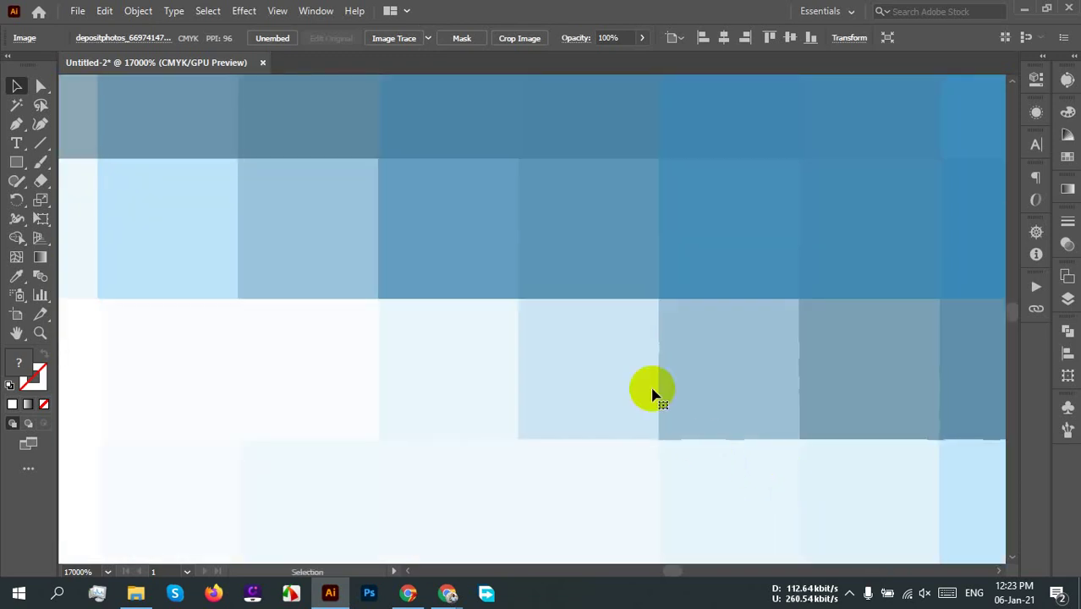
scroll(651, 391, "down", 1)
scroll(543, 369, "up", 5)
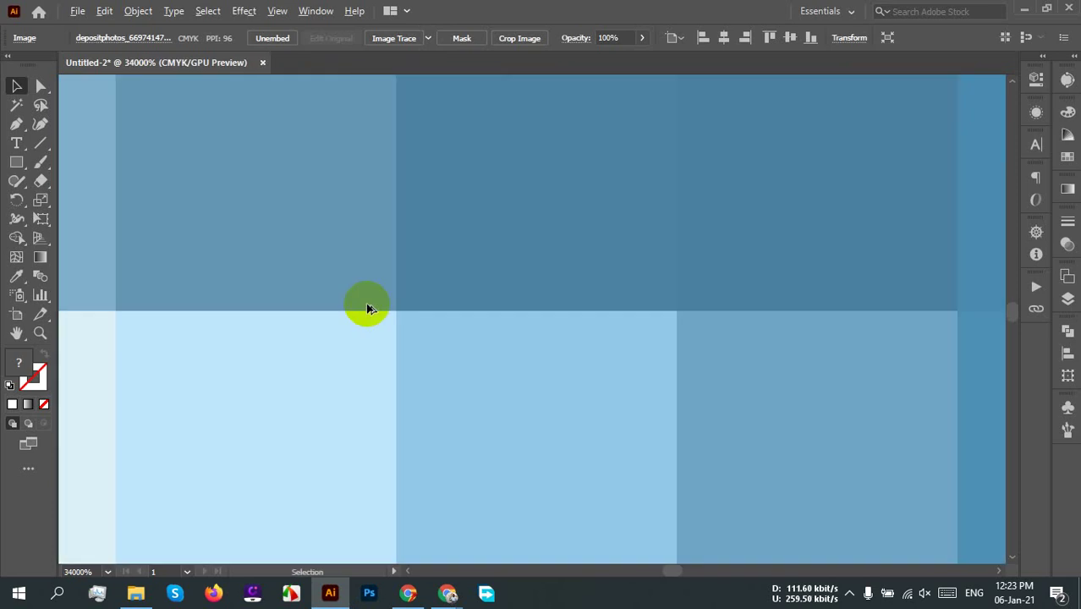
scroll(399, 317, "down", 2)
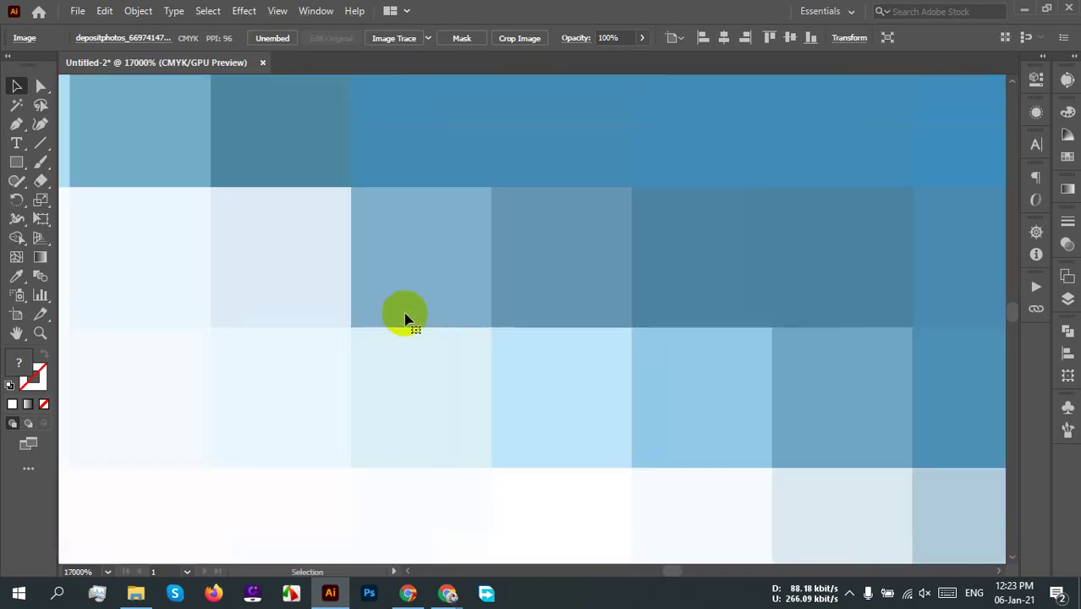
scroll(405, 318, "down", 2)
scroll(550, 320, "down", 6)
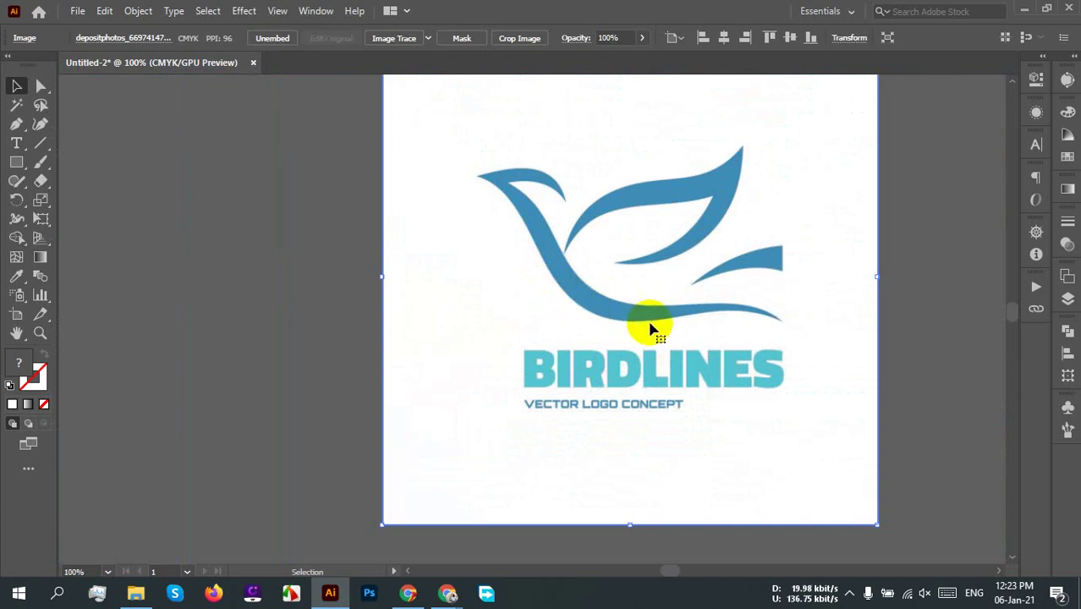
scroll(591, 326, "up", 4)
scroll(541, 242, "up", 10)
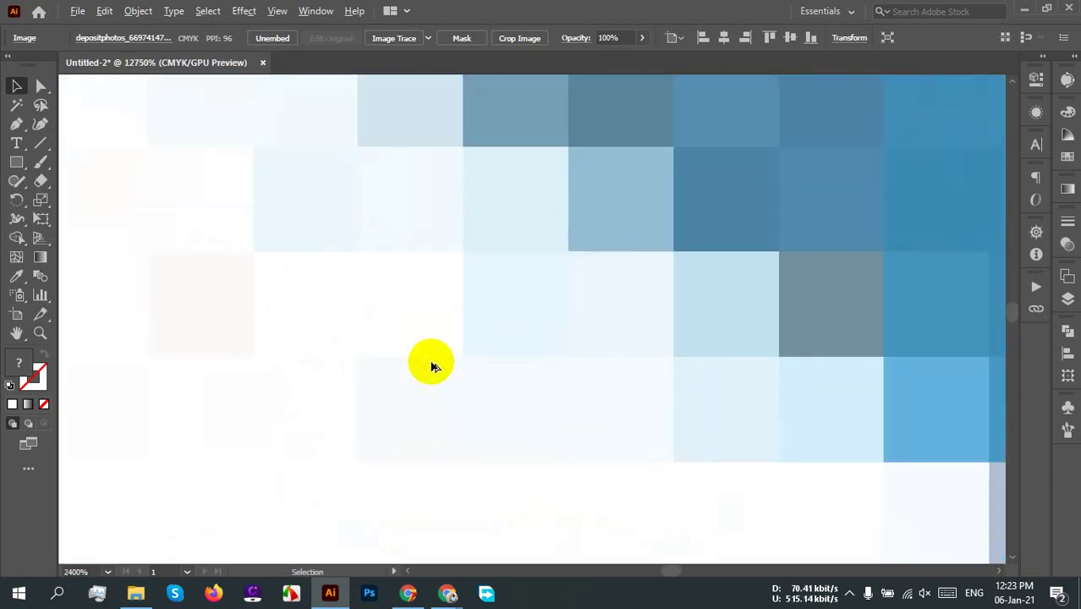
scroll(571, 331, "up", 5)
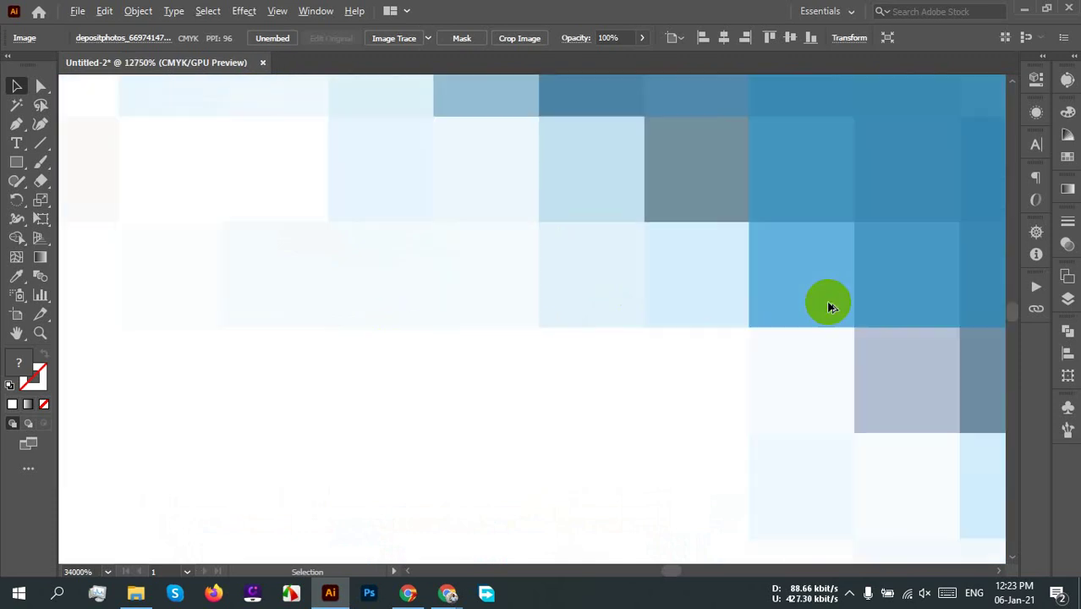
Step: Try tracing the embedded Birdlines image with the default Image Trace preset, and undo the trace
scroll(825, 302, "down", 4)
scroll(647, 309, "down", 5)
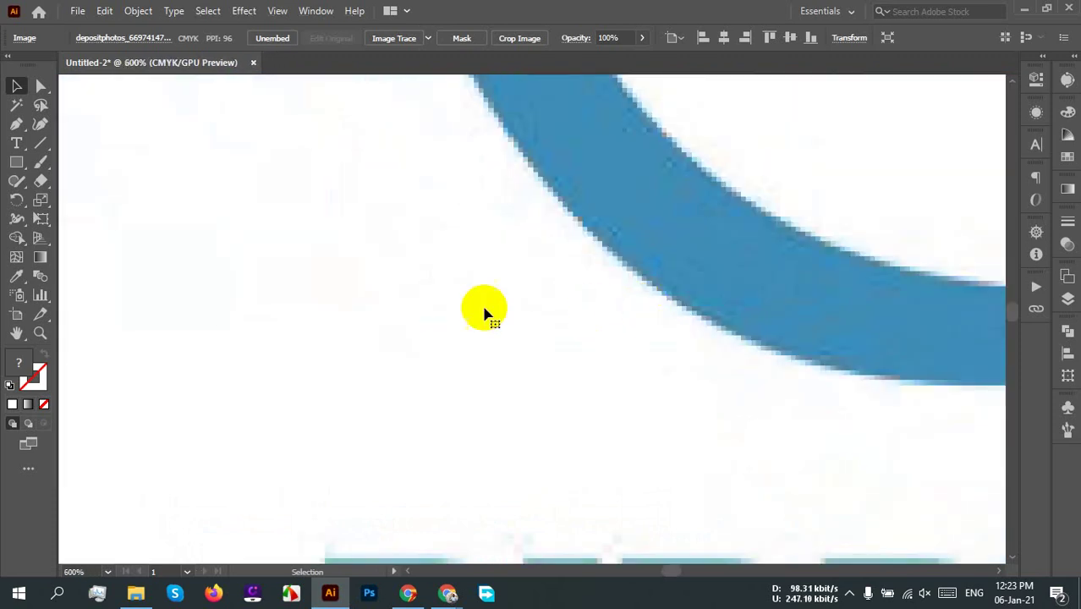
scroll(628, 292, "down", 5)
scroll(627, 295, "down", 5)
scroll(630, 292, "up", 6)
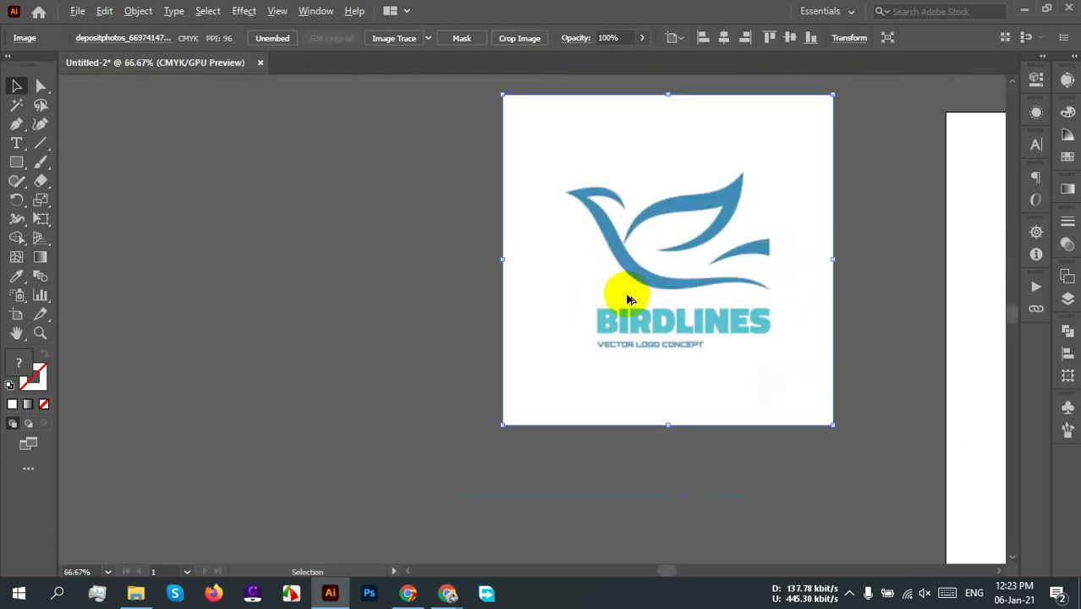
left_click_drag(685, 290, 527, 359)
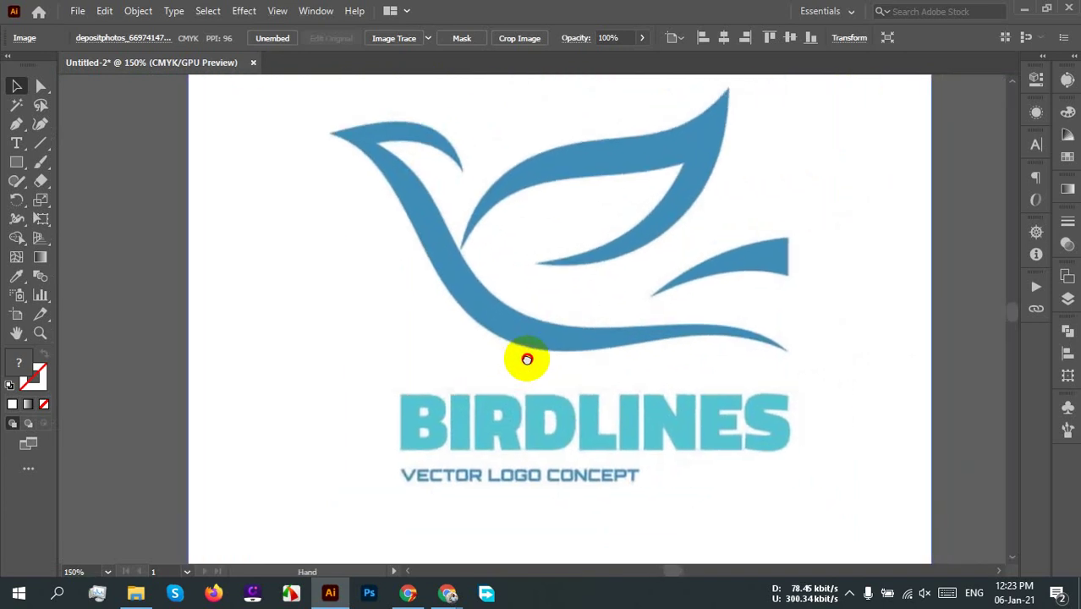
scroll(546, 351, "down", 2)
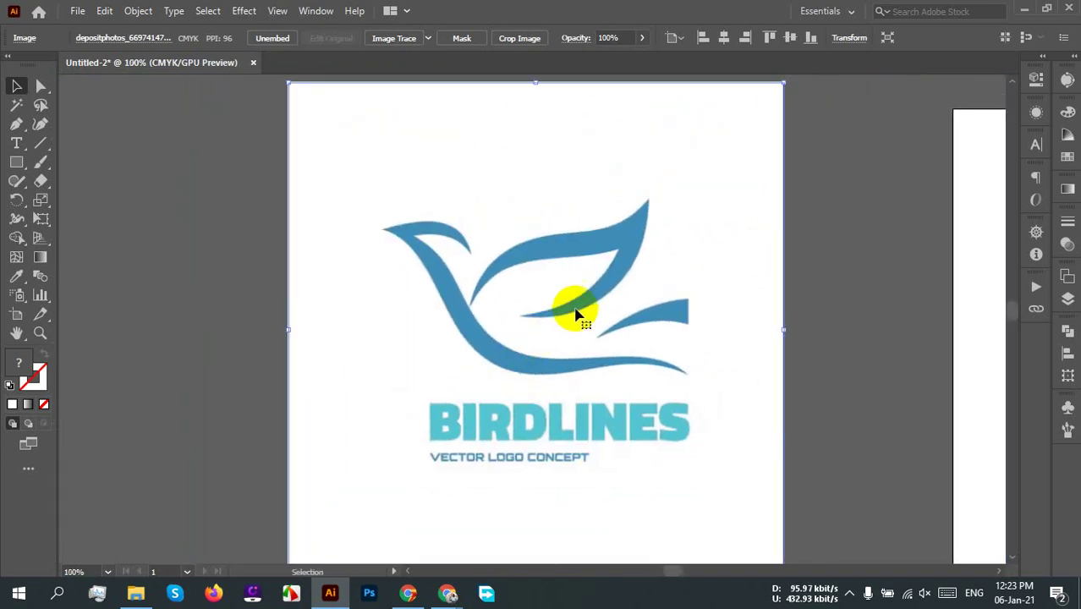
left_click(388, 38)
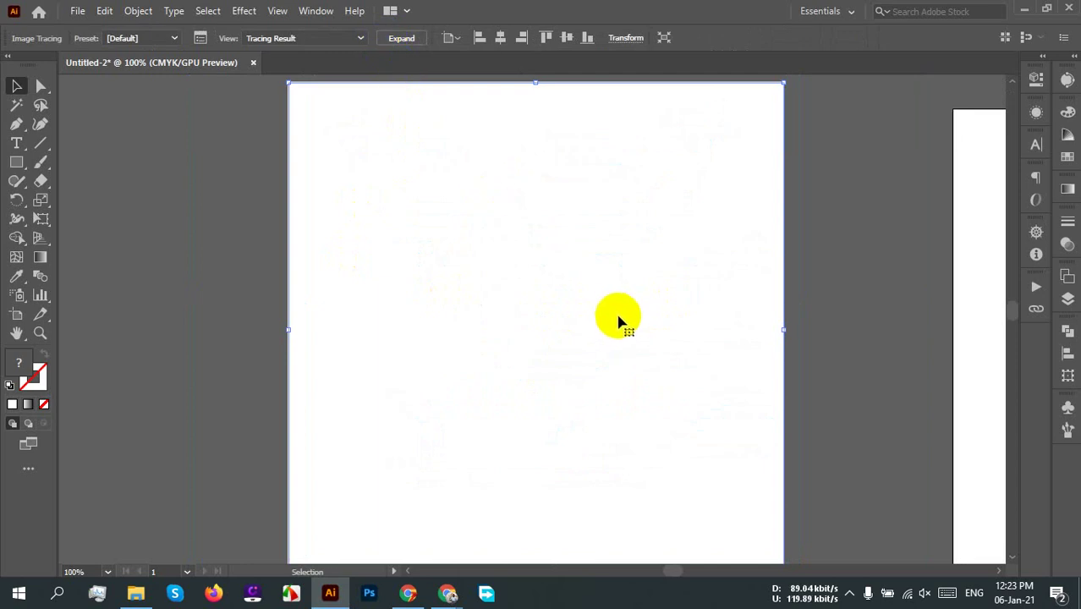
key("ctrl+z")
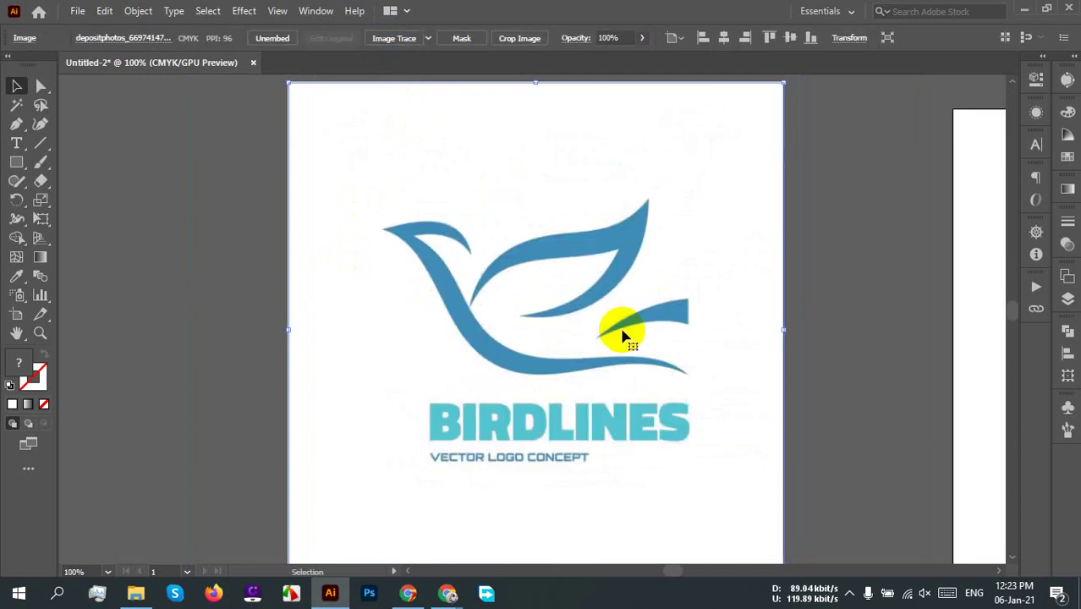
Step: Trace the embedded Birdlines image using the 6 Colors preset
left_click(429, 39)
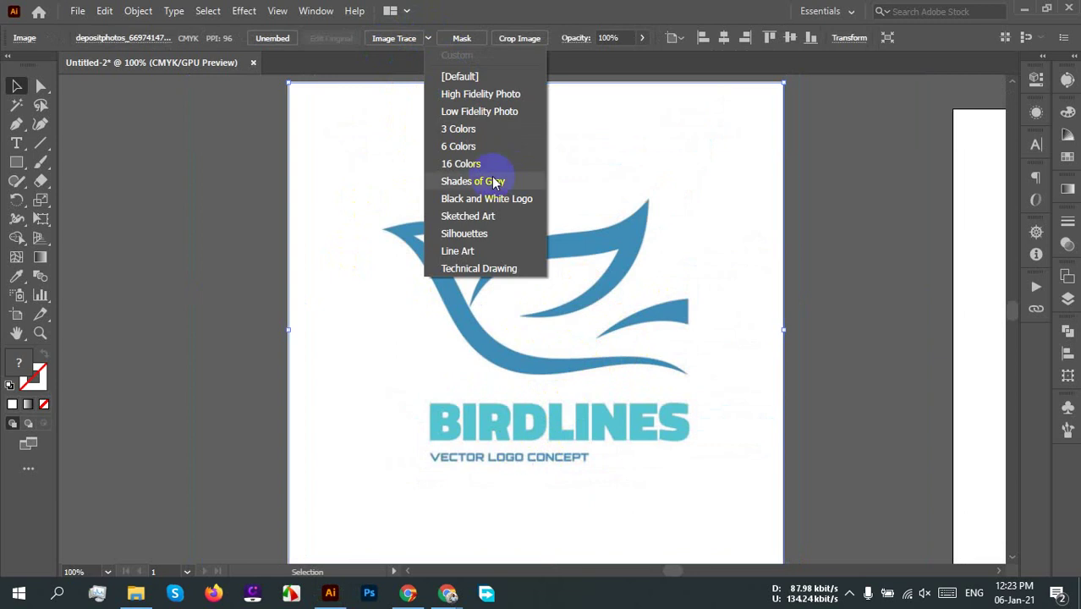
left_click(460, 153)
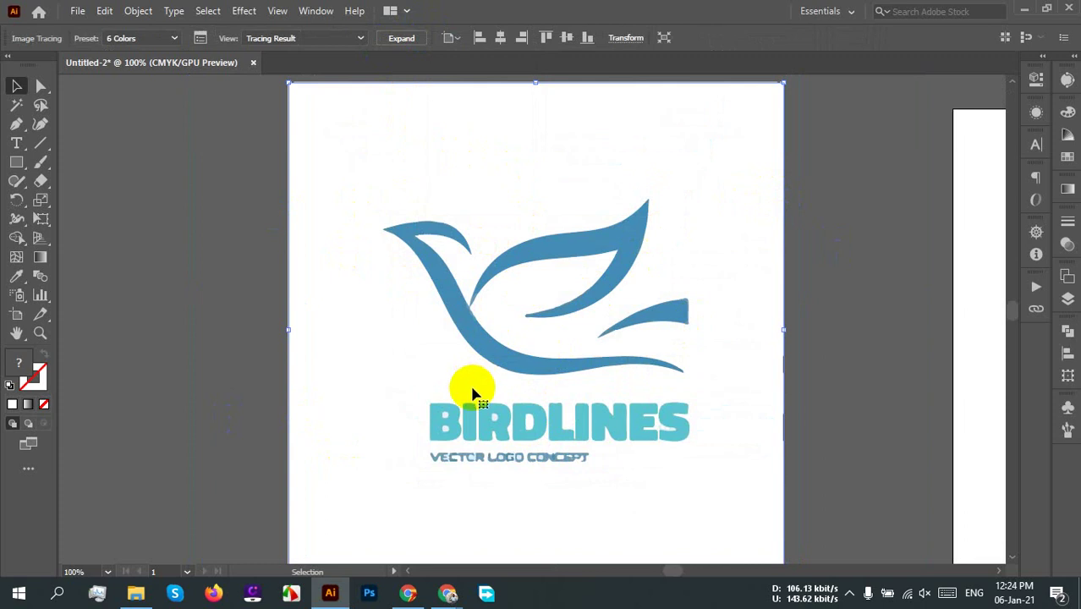
Step: Examine the 6 Colors tracing result along the bird's curves, the BIRDLINES lettering and the small tagline
scroll(476, 387, "up", 8)
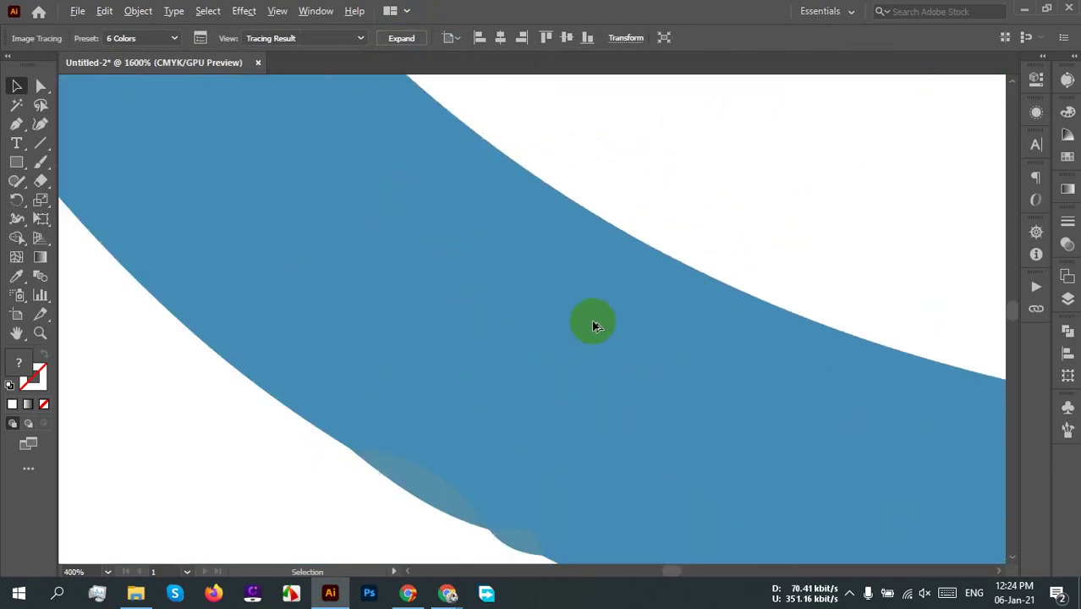
scroll(643, 307, "down", 8)
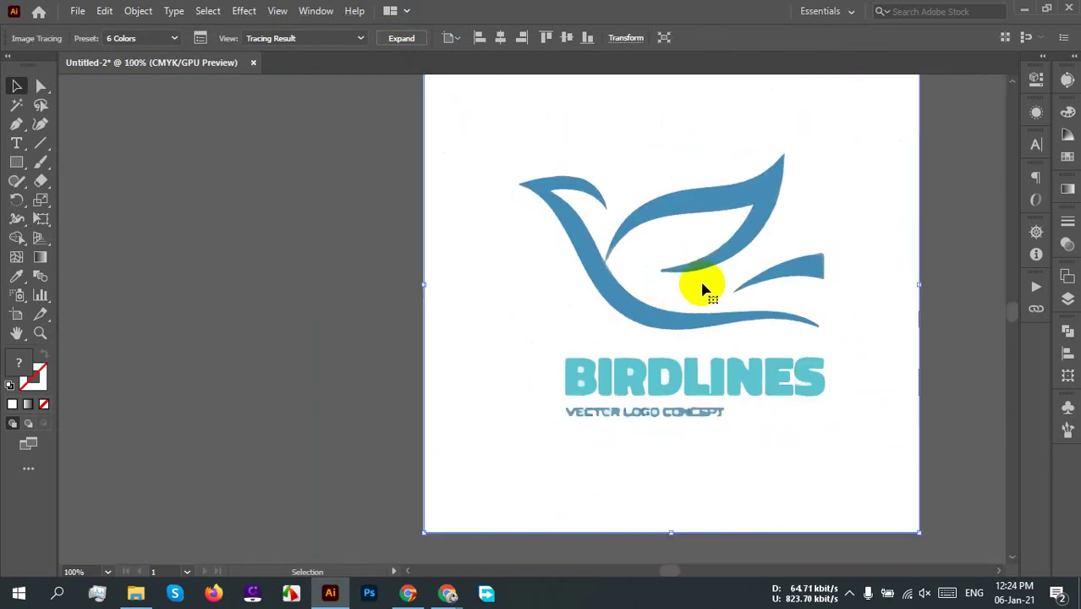
scroll(641, 313, "up", 1)
scroll(641, 309, "up", 1)
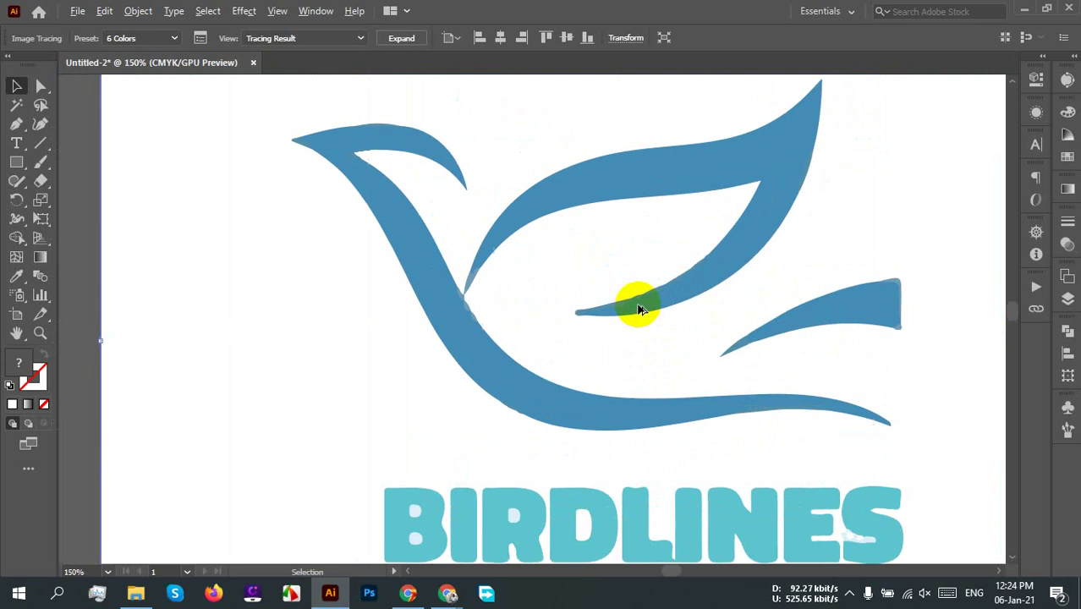
left_click_drag(692, 325, 540, 302)
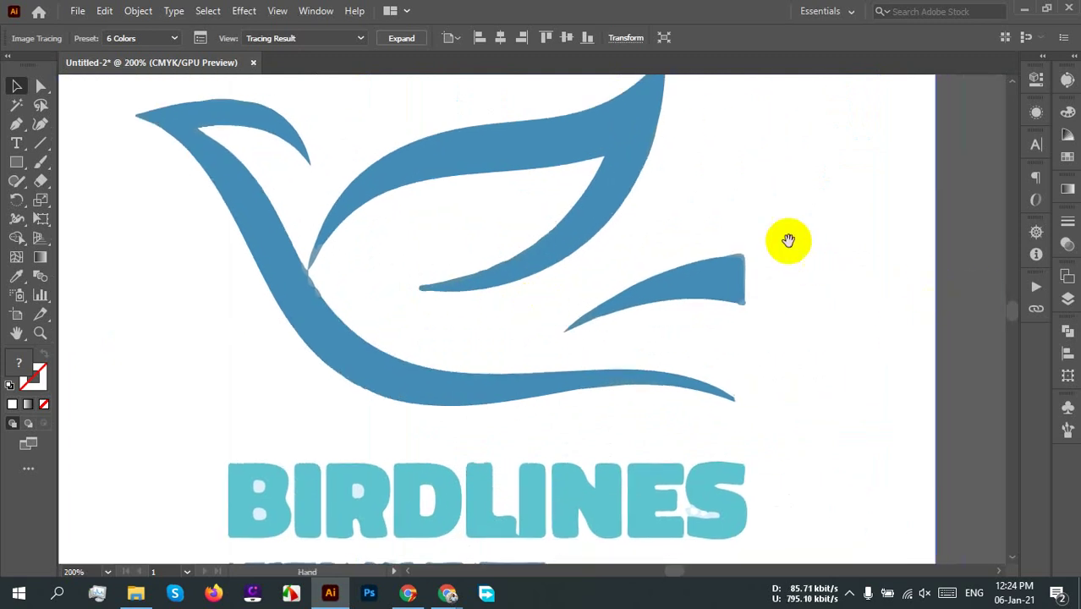
left_click_drag(789, 240, 803, 298)
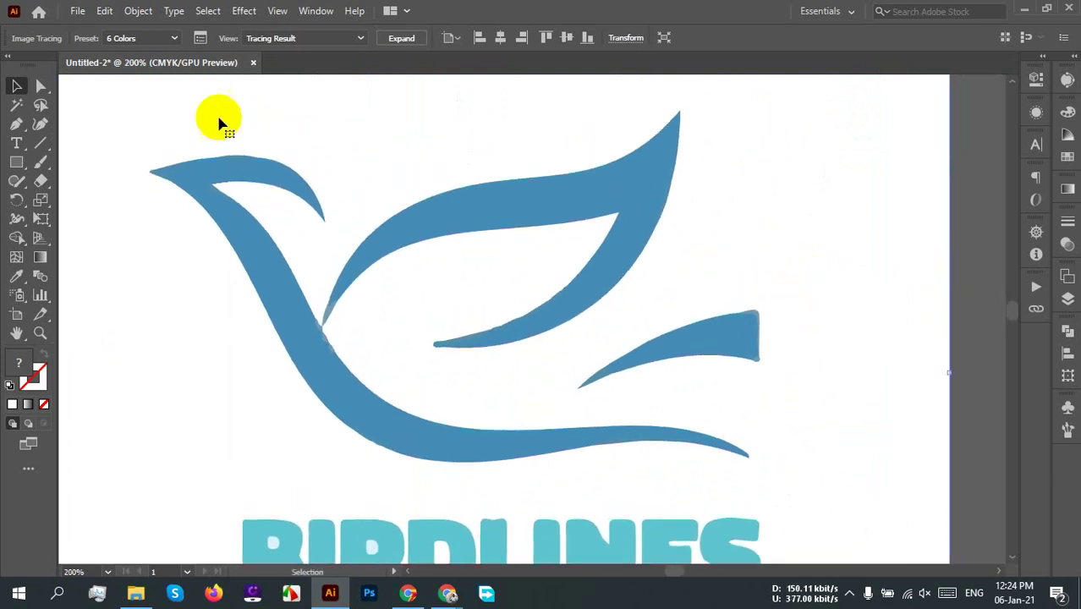
left_click_drag(769, 418, 788, 327)
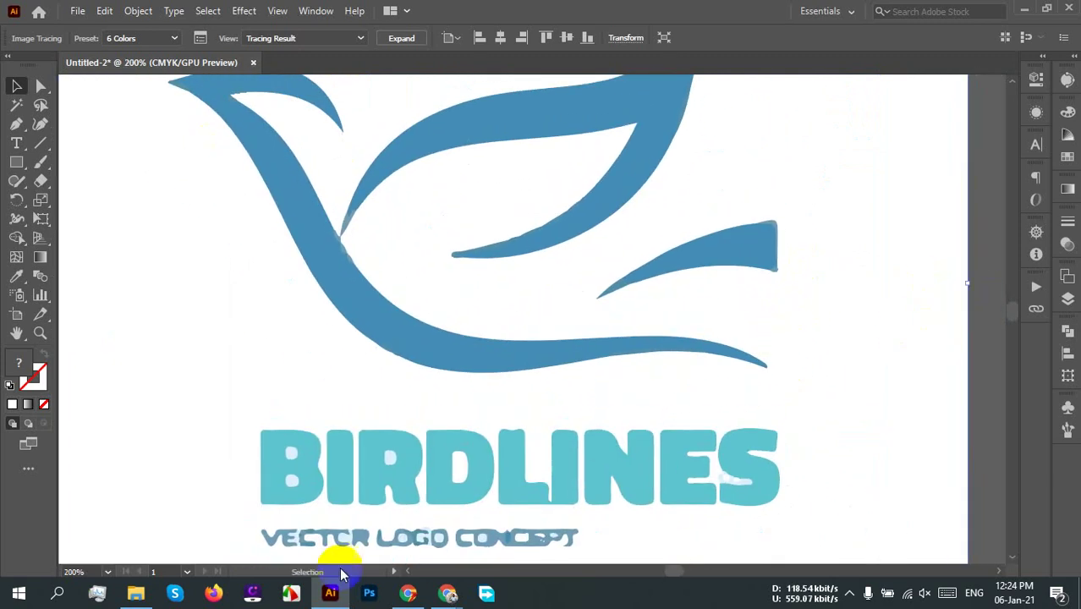
scroll(816, 372, "down", 1)
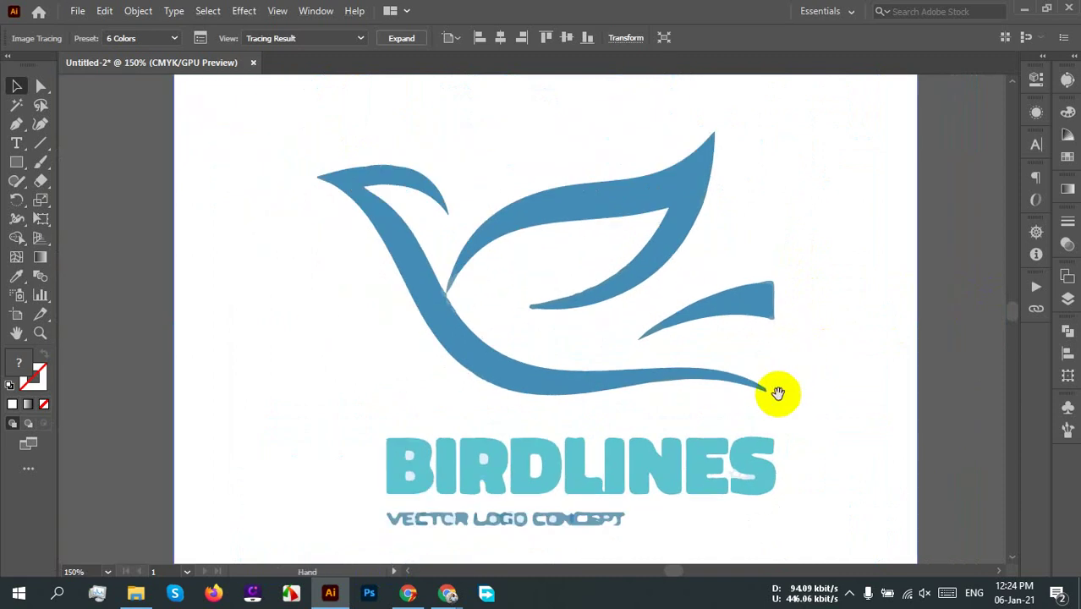
left_click_drag(777, 391, 712, 429)
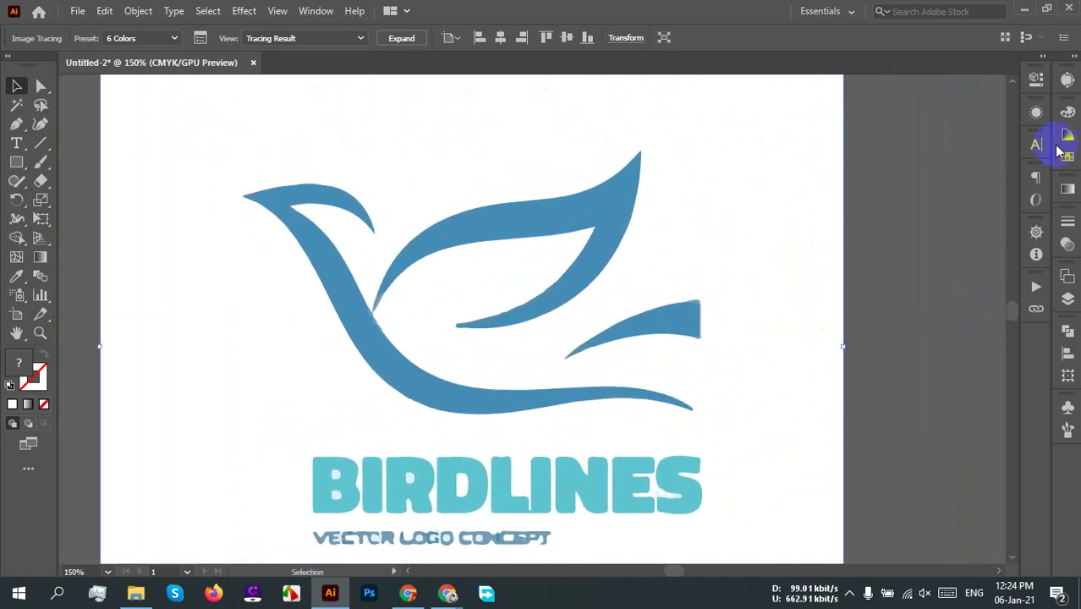
Step: Set the Birdlines tracing to Paths 13%, Corners 88% and Noise 1 px, and check the bird's edges up close
left_click(1067, 78)
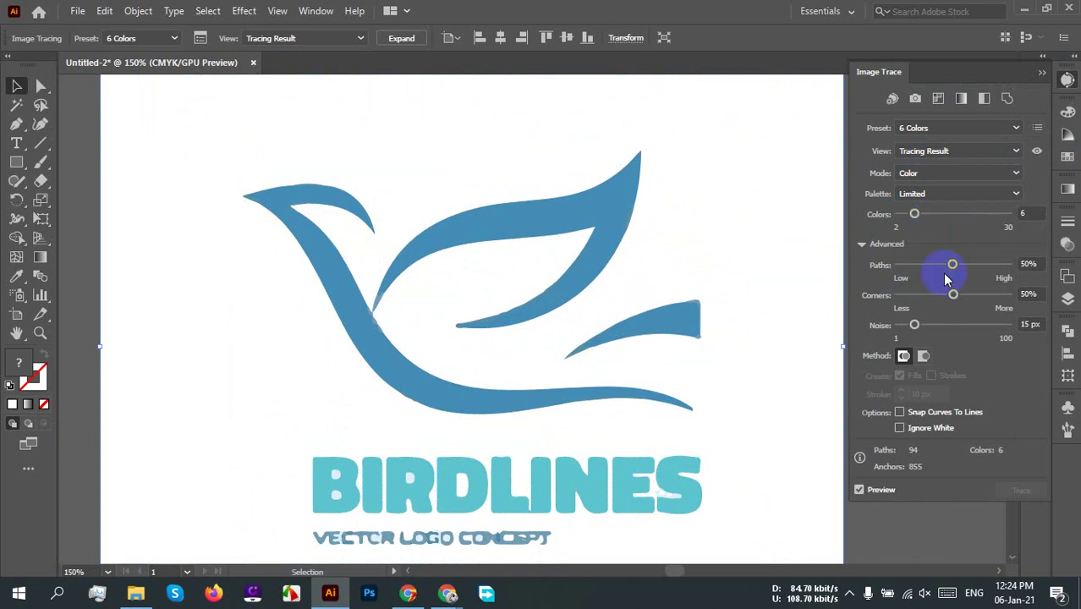
left_click_drag(951, 266, 920, 268)
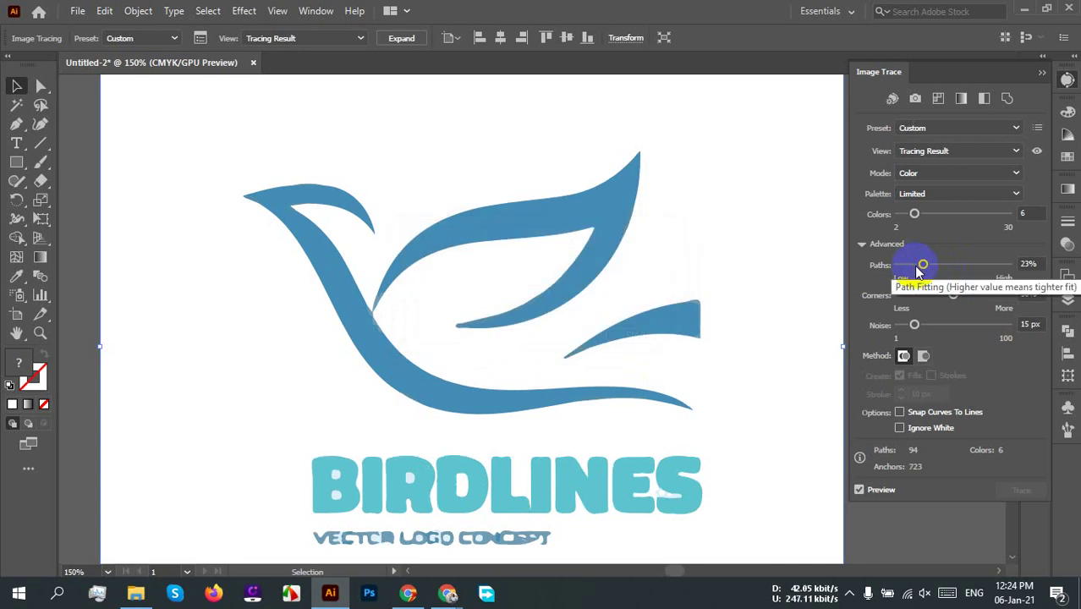
left_click_drag(924, 265, 912, 265)
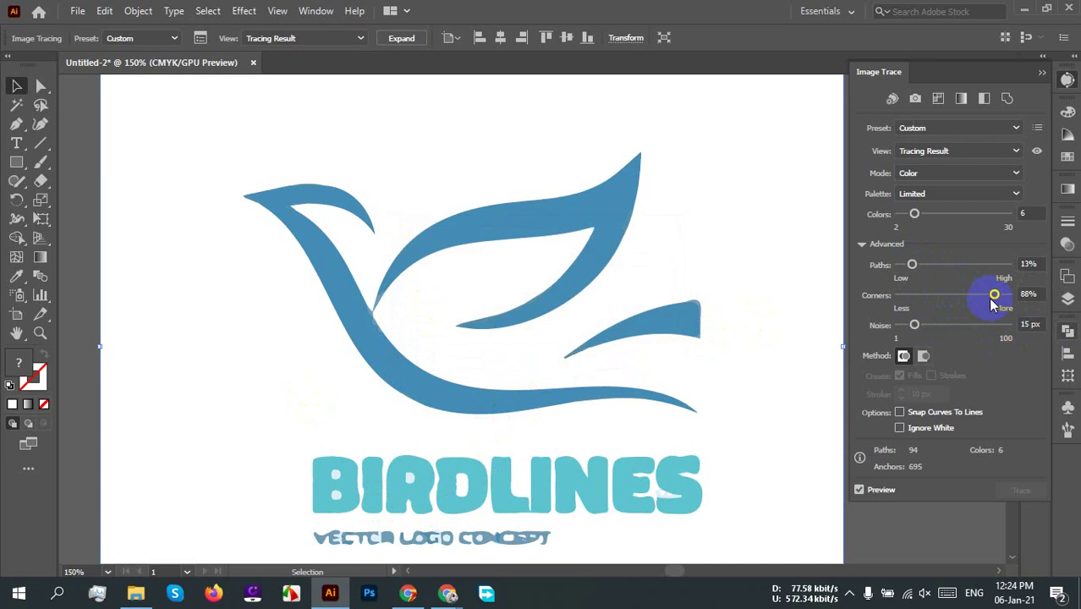
left_click_drag(994, 295, 994, 295)
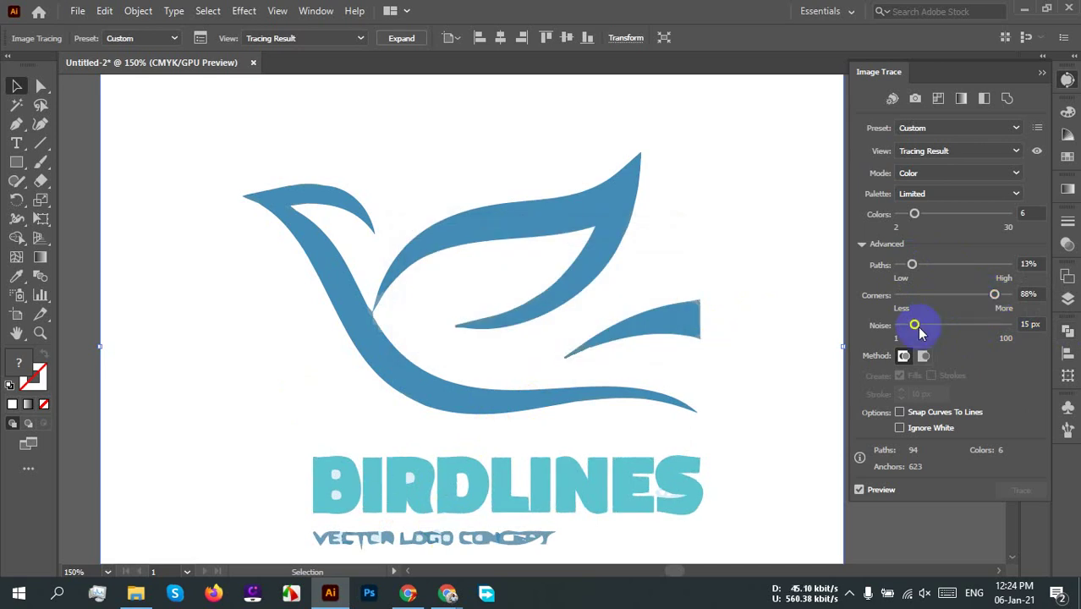
left_click_drag(915, 325, 749, 320)
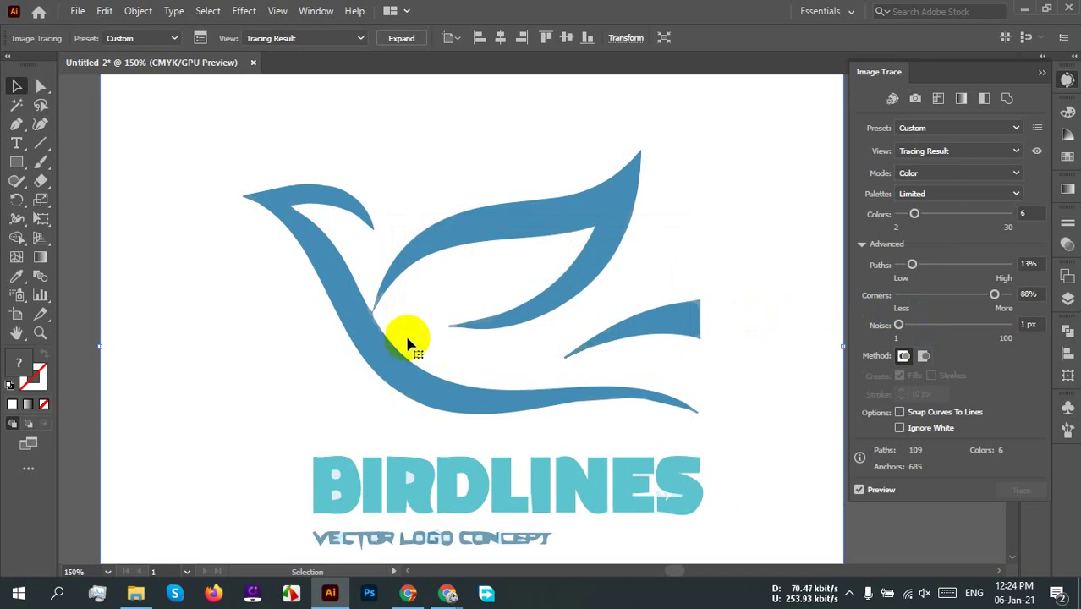
scroll(388, 310, "up", 4)
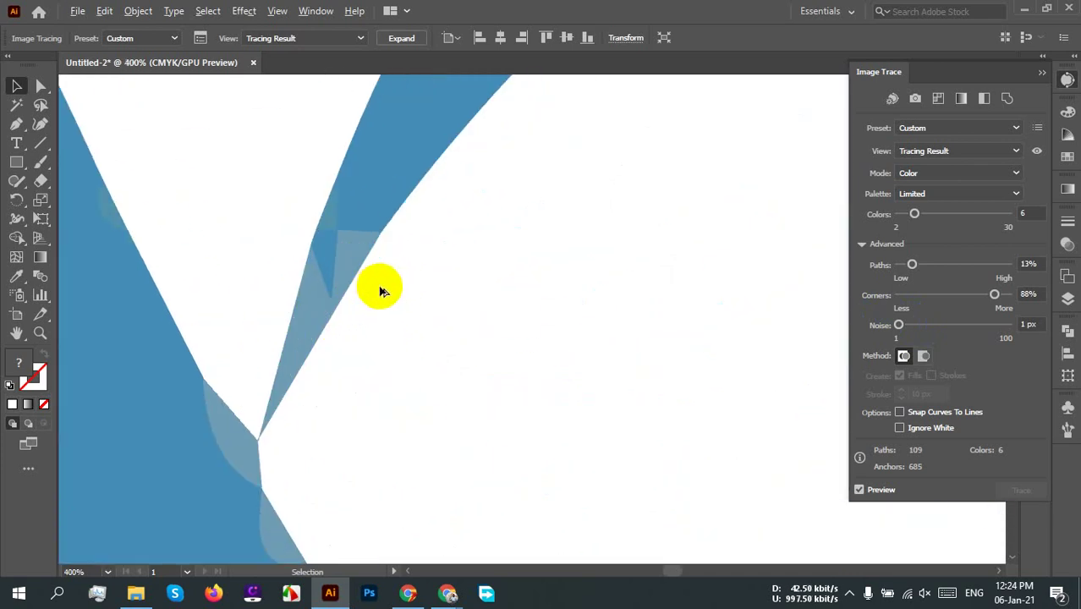
scroll(459, 289, "down", 4)
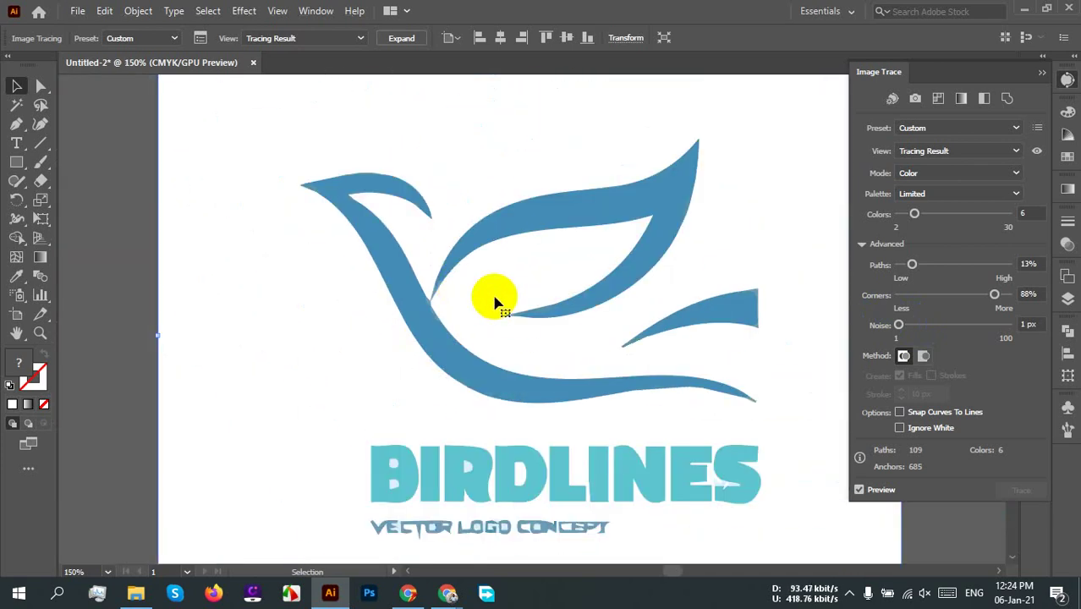
scroll(345, 200, "up", 4)
scroll(361, 179, "down", 4)
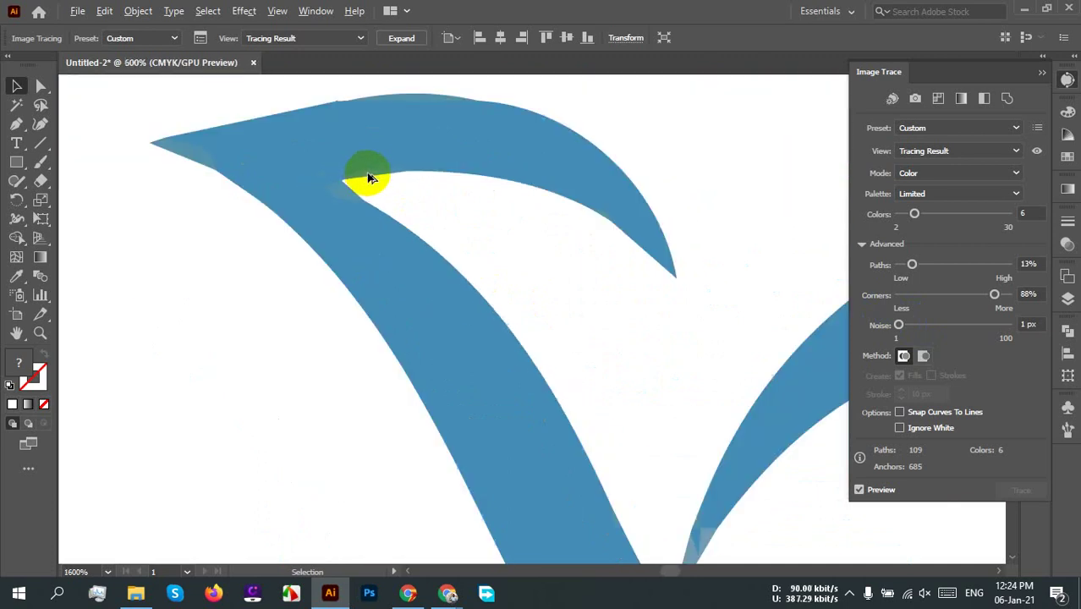
Step: Move the untraced duplicate of the Birdlines image next to the traced version for comparison, and deselect it
left_click_drag(615, 314, 406, 357)
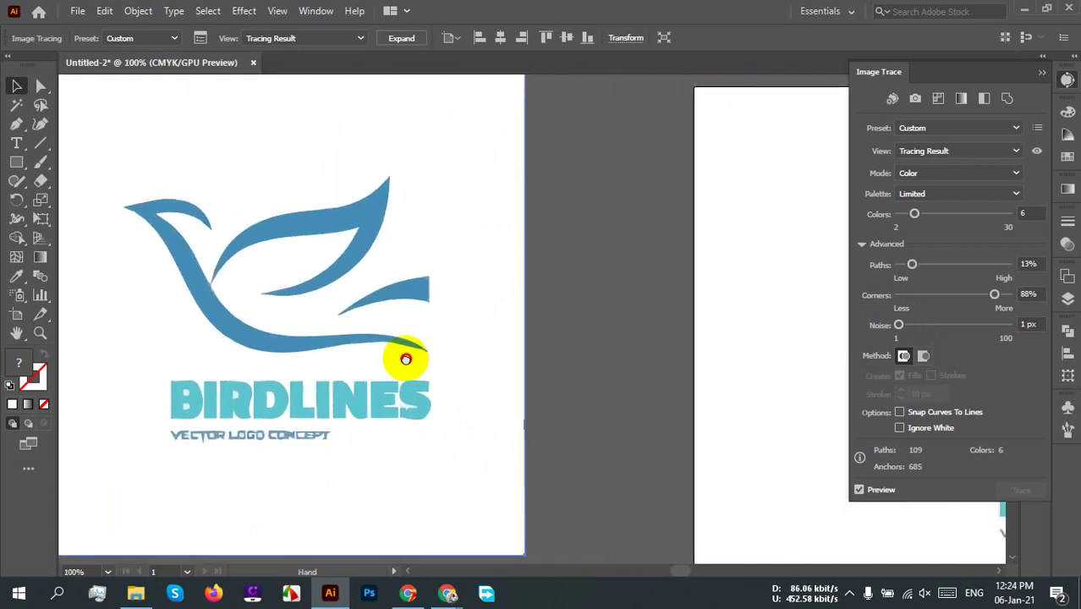
scroll(543, 337, "down", 3)
scroll(575, 372, "up", 3)
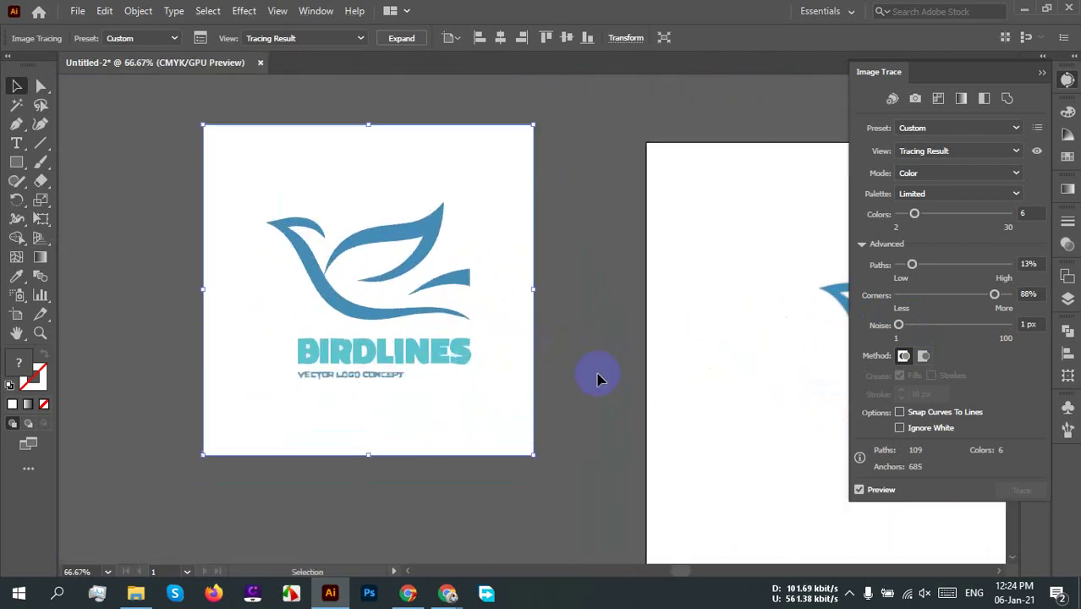
mouse_move(739, 331)
left_mouse_down()
mouse_move(645, 272)
mouse_move(595, 288)
left_mouse_up()
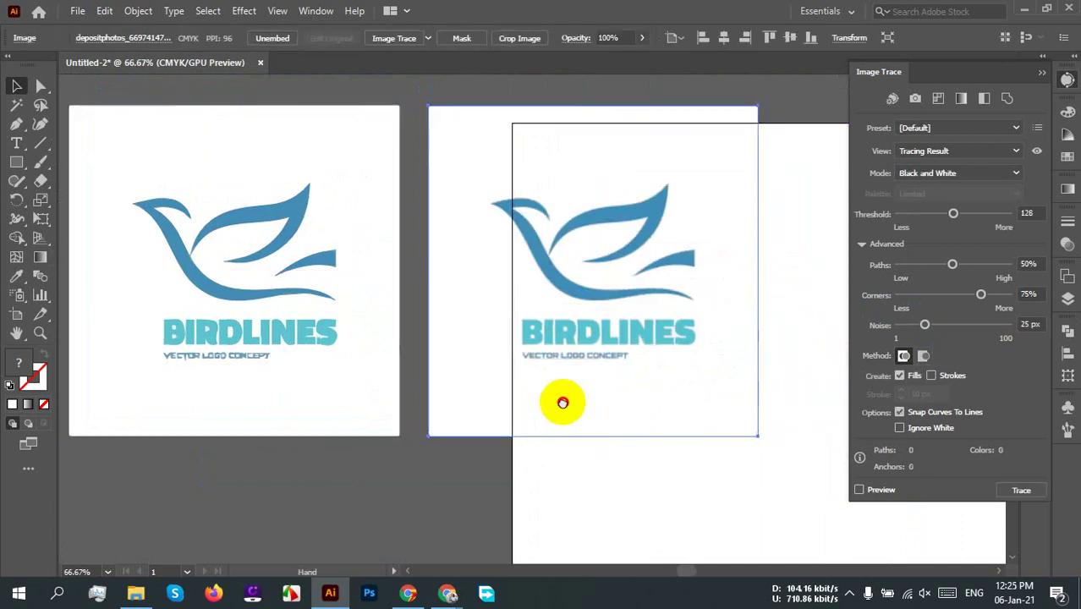
scroll(457, 431, "right", 1)
left_click(359, 482)
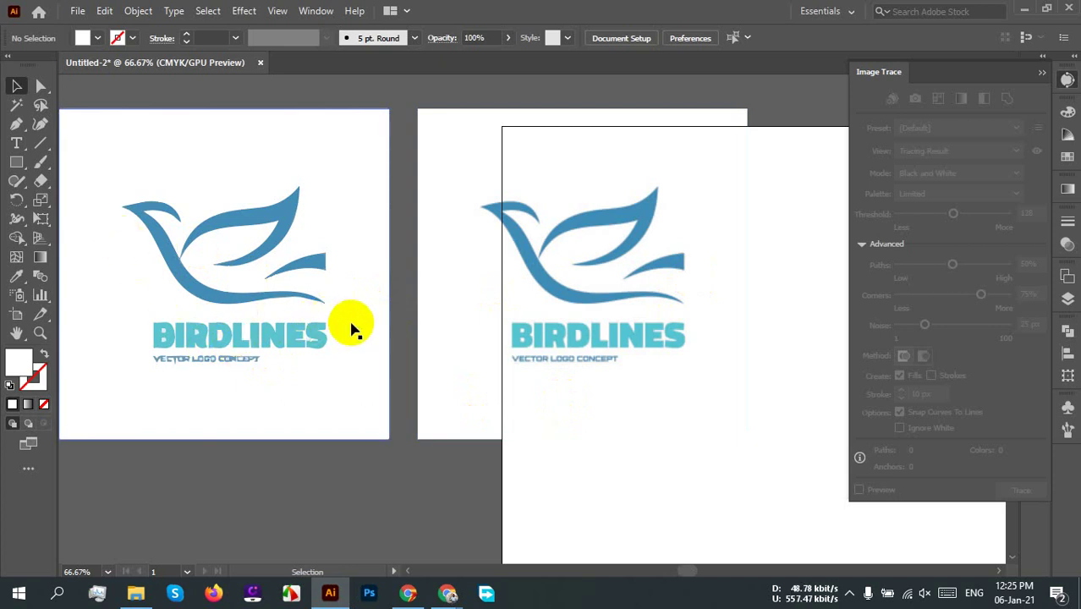
Step: Set the traced Birdlines image to 30 Colors and Paths 88%, and check the bird's edges up close
scroll(258, 272, "up", 3)
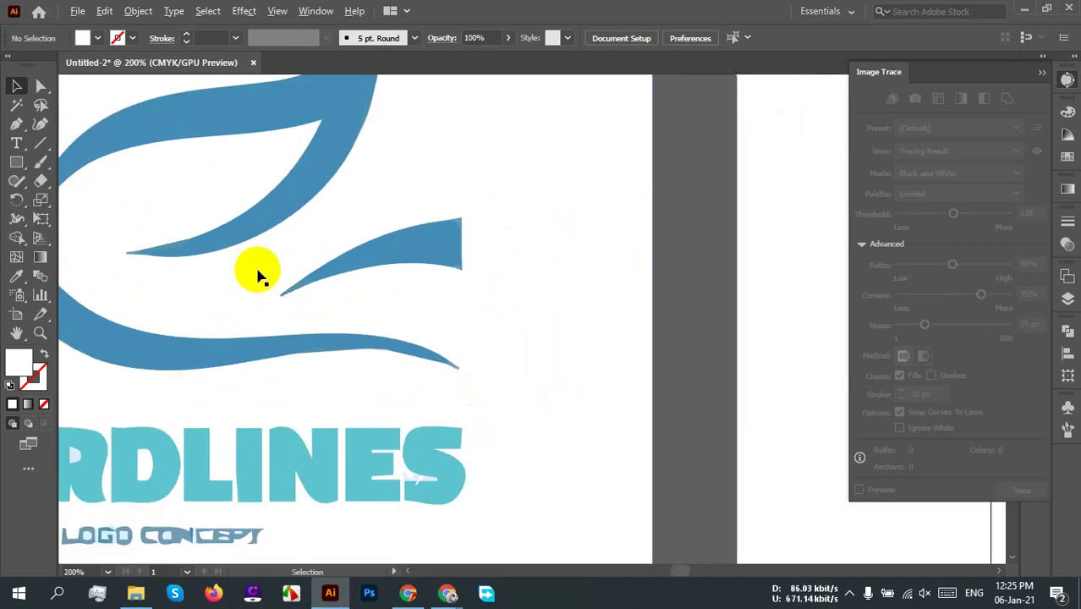
left_click_drag(325, 297, 611, 412)
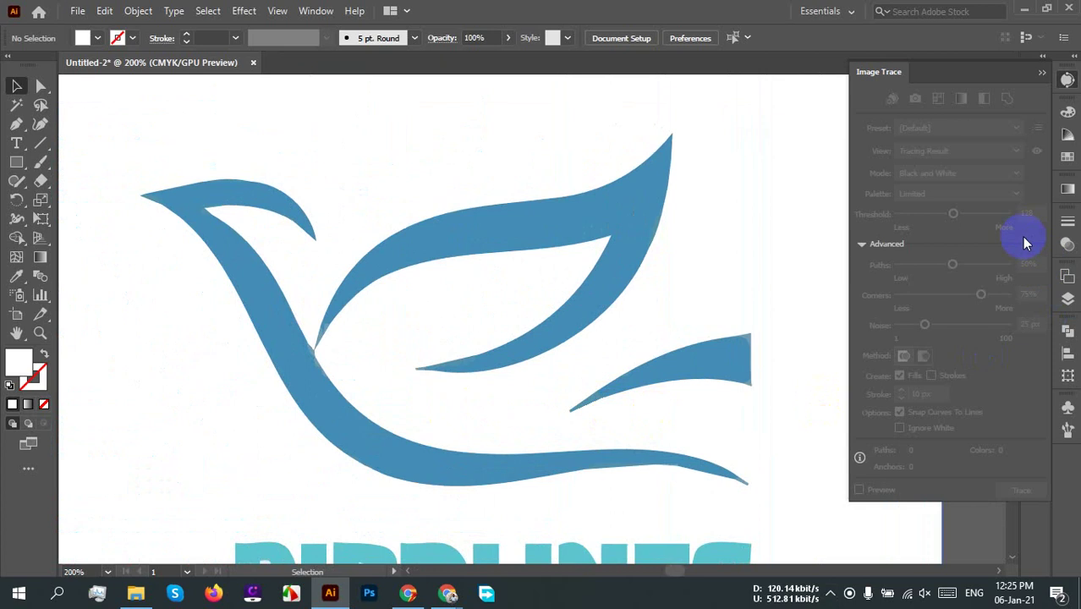
left_click(598, 233)
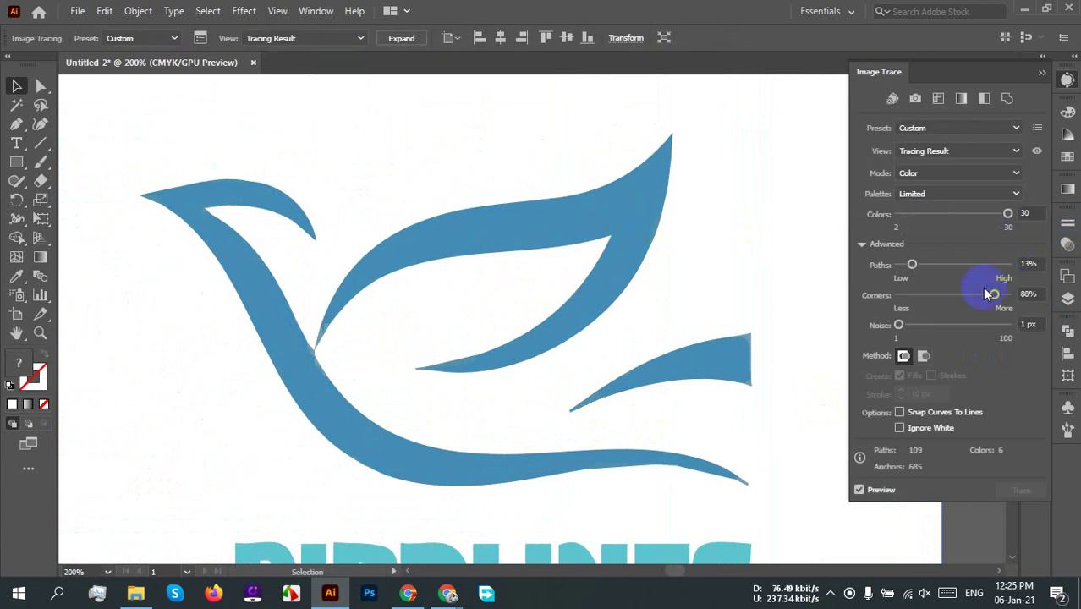
left_click(913, 269)
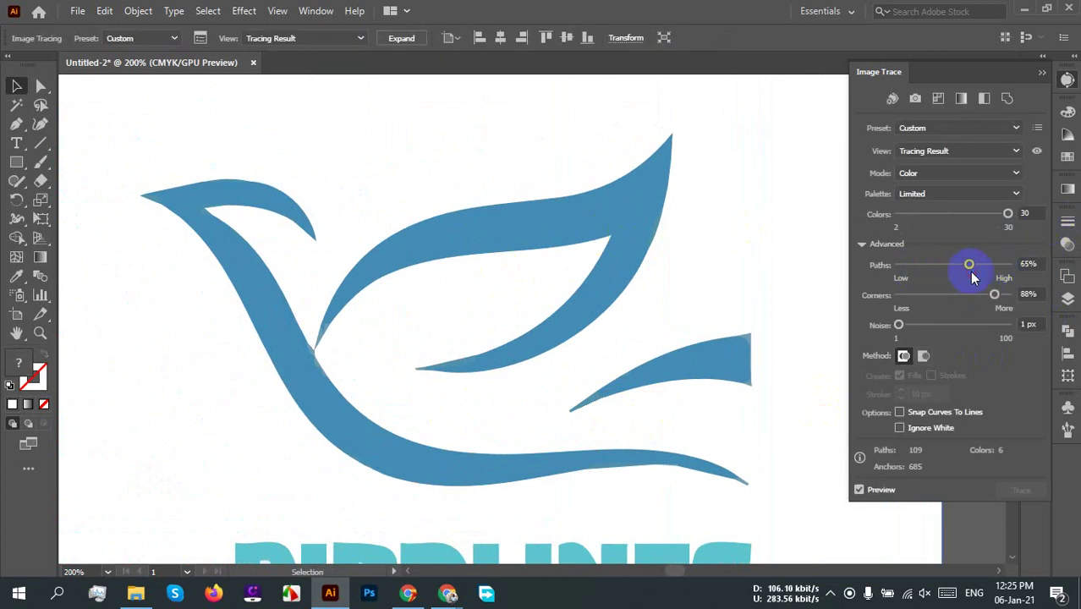
left_click_drag(973, 265, 995, 267)
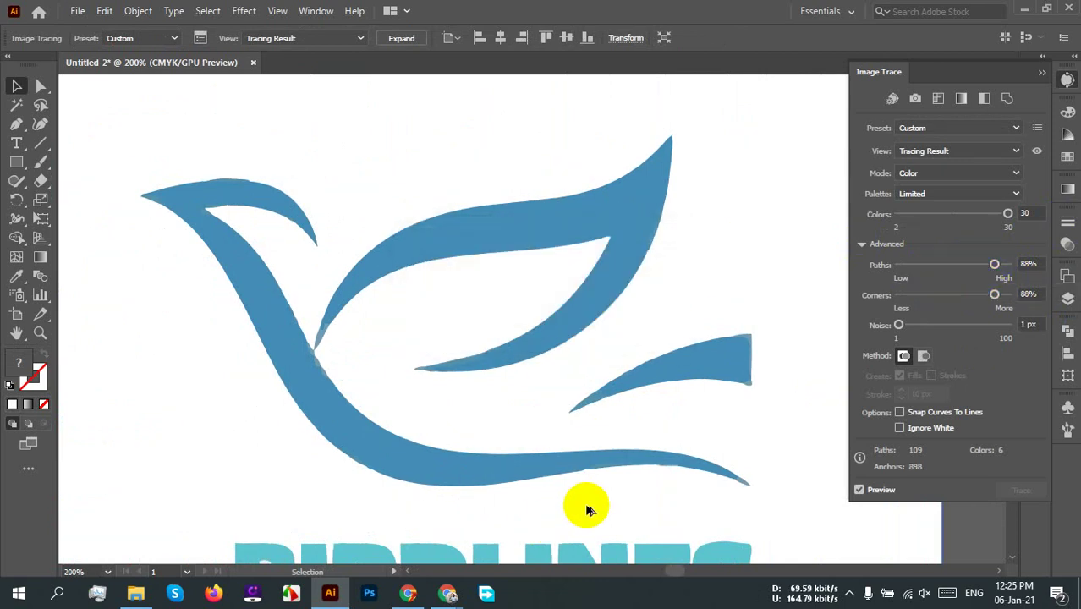
scroll(603, 454, "up", 3)
scroll(210, 225, "up", 2)
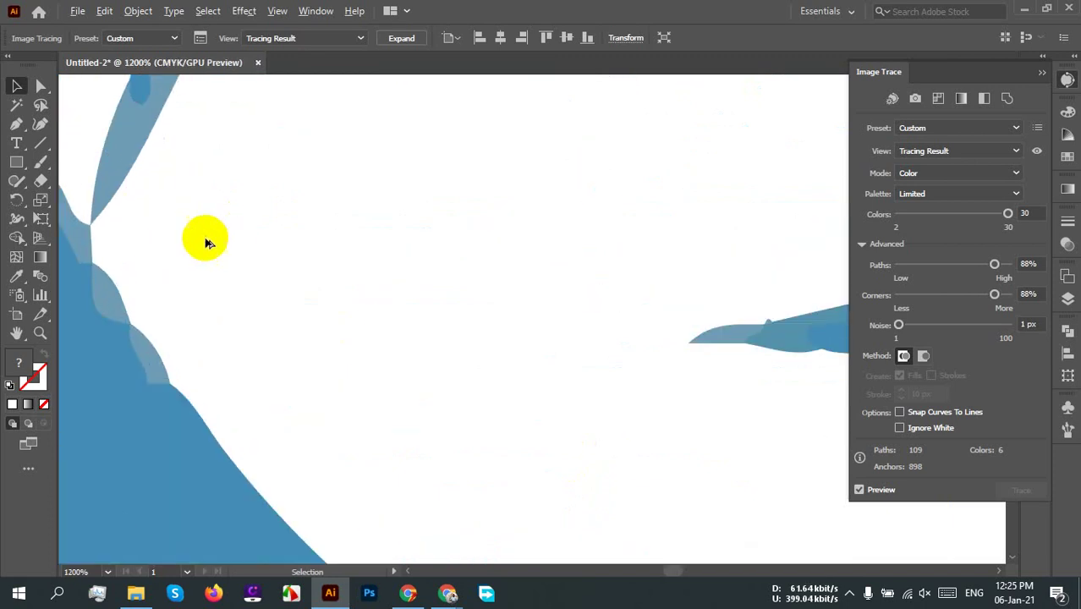
left_click_drag(90, 304, 392, 364)
scroll(470, 350, "down", 5)
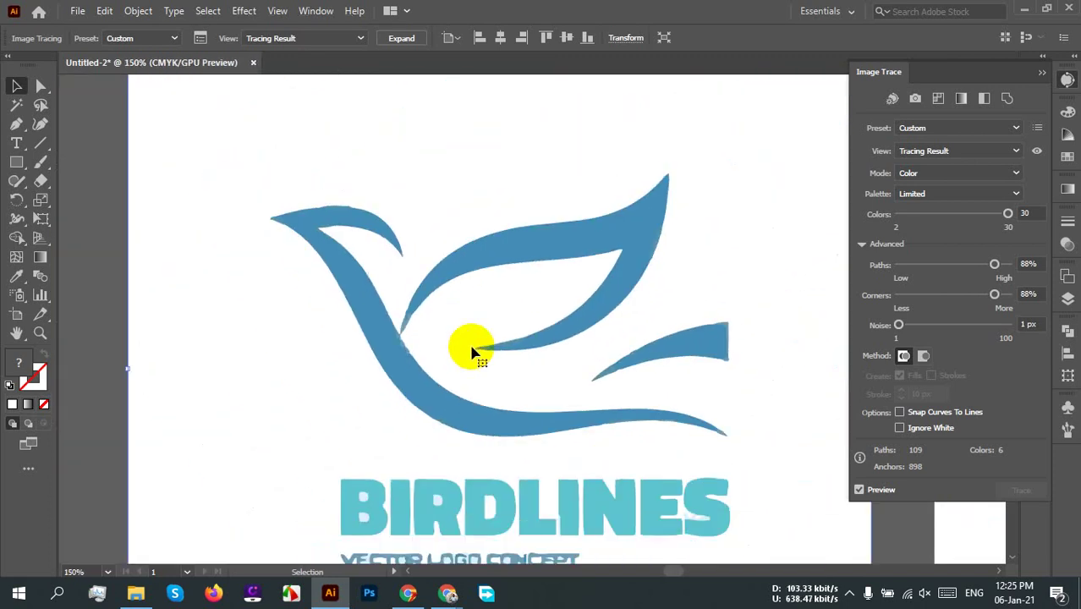
Step: Set the Birdlines tracing to Paths 1%, Corners 95% and Noise 100 px, and check the bird's curves up close
left_click_drag(471, 345, 434, 371)
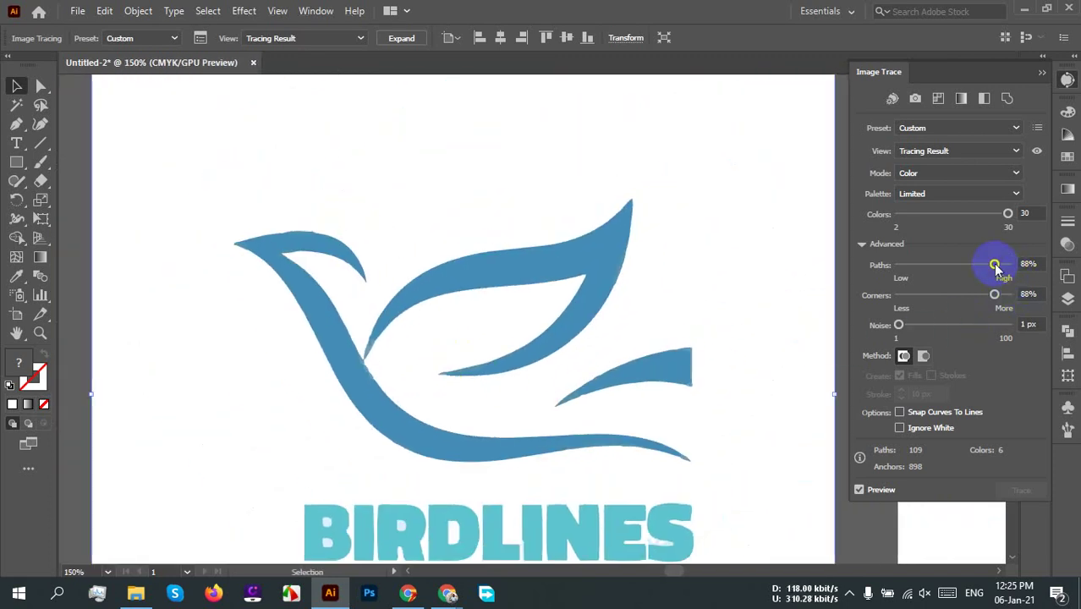
left_click_drag(995, 268, 912, 265)
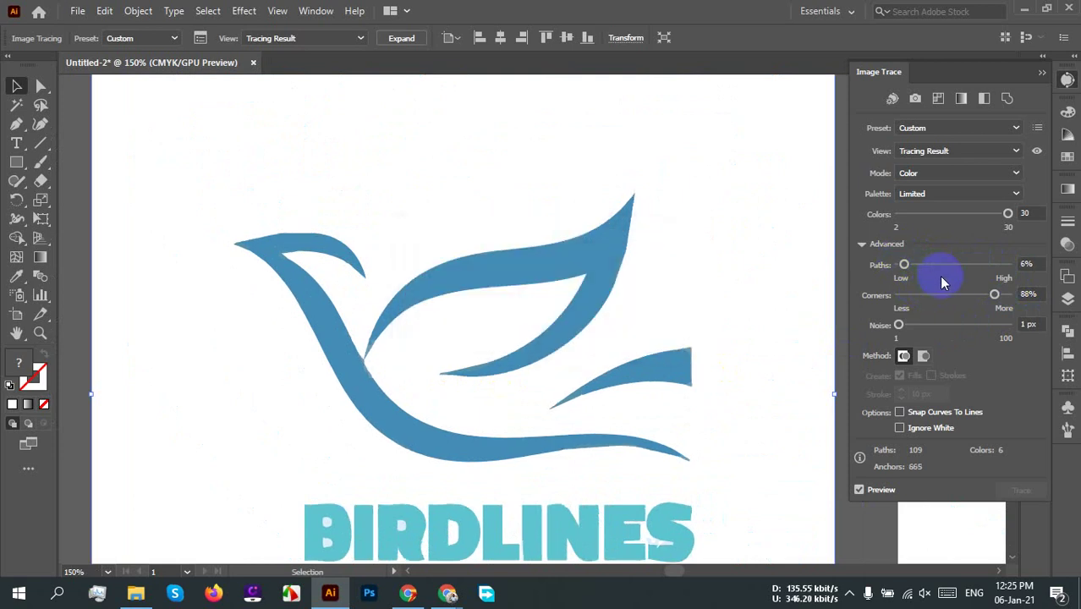
left_click_drag(903, 265, 847, 271)
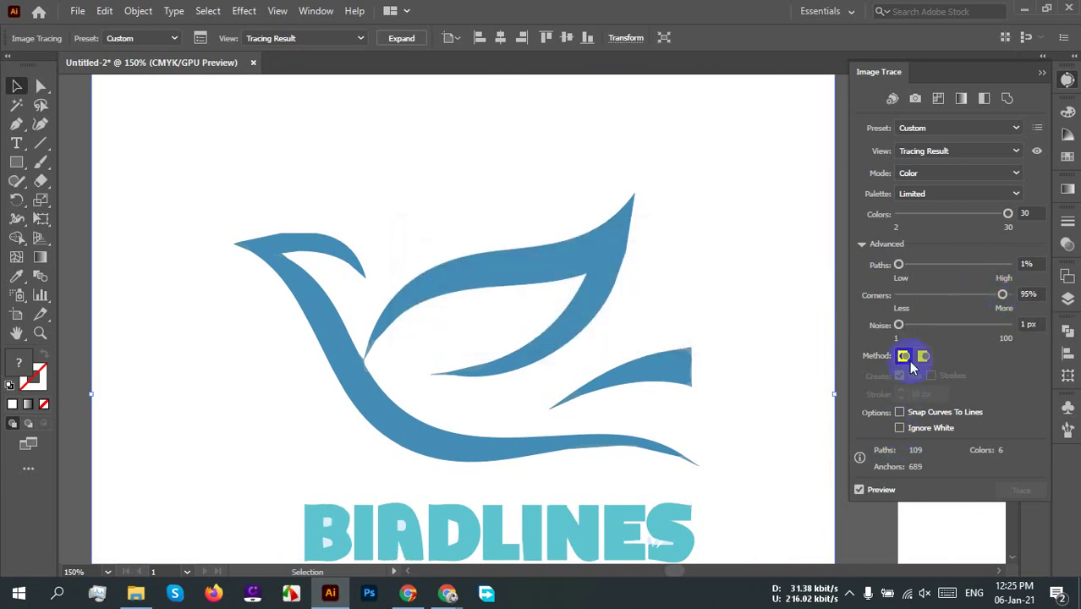
left_click_drag(898, 326, 1039, 348)
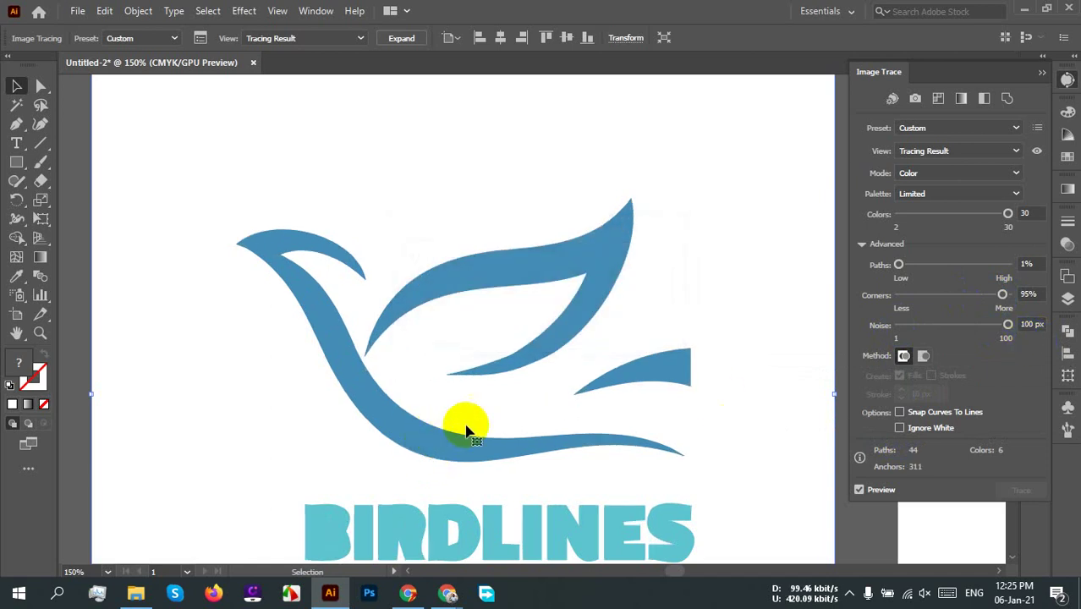
scroll(601, 347, "up", 4)
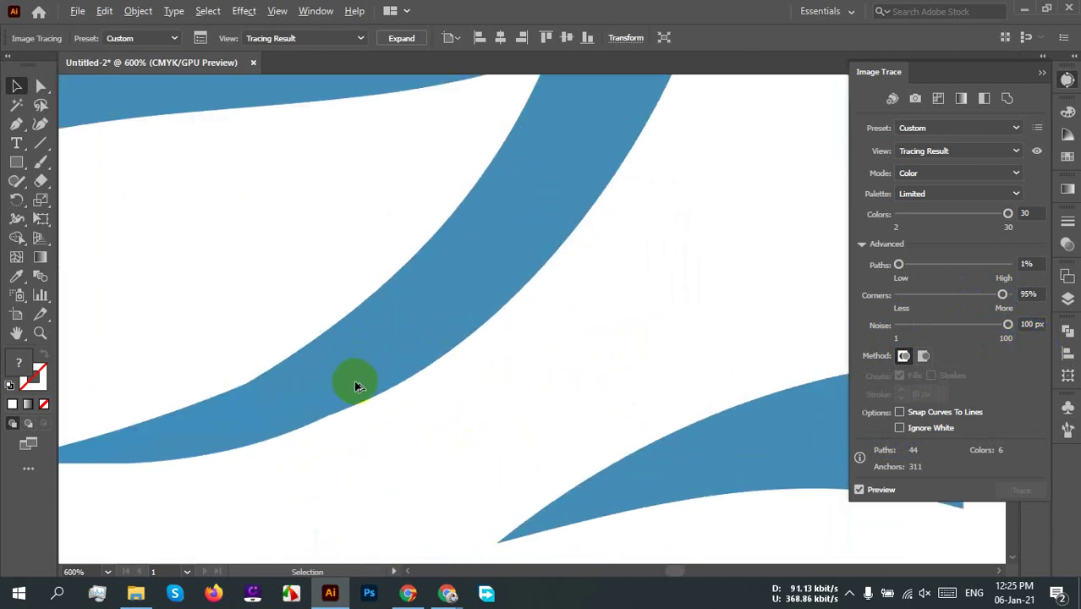
scroll(353, 379, "down", 4)
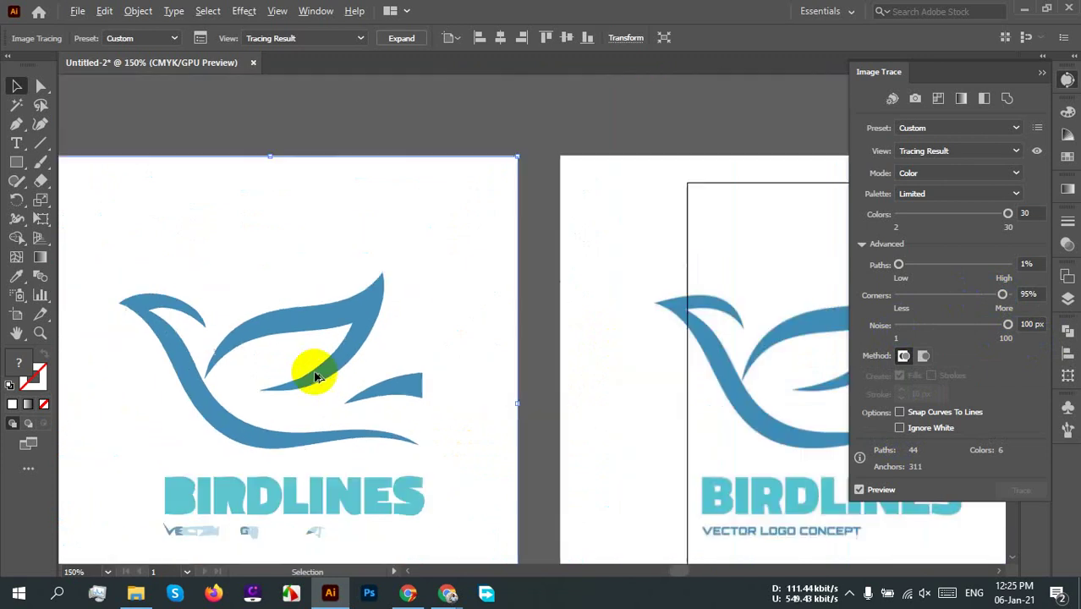
scroll(311, 370, "down", 2)
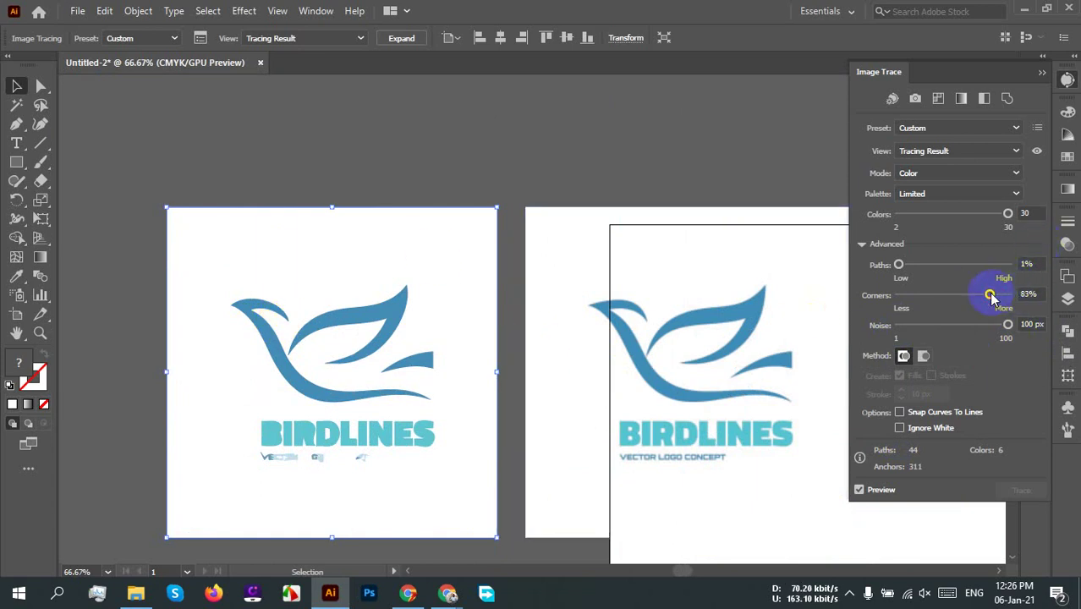
Step: Try Corners at 61% on the Birdlines tracing and compare the bird and lettering with the untraced duplicate
left_click_drag(989, 294, 966, 295)
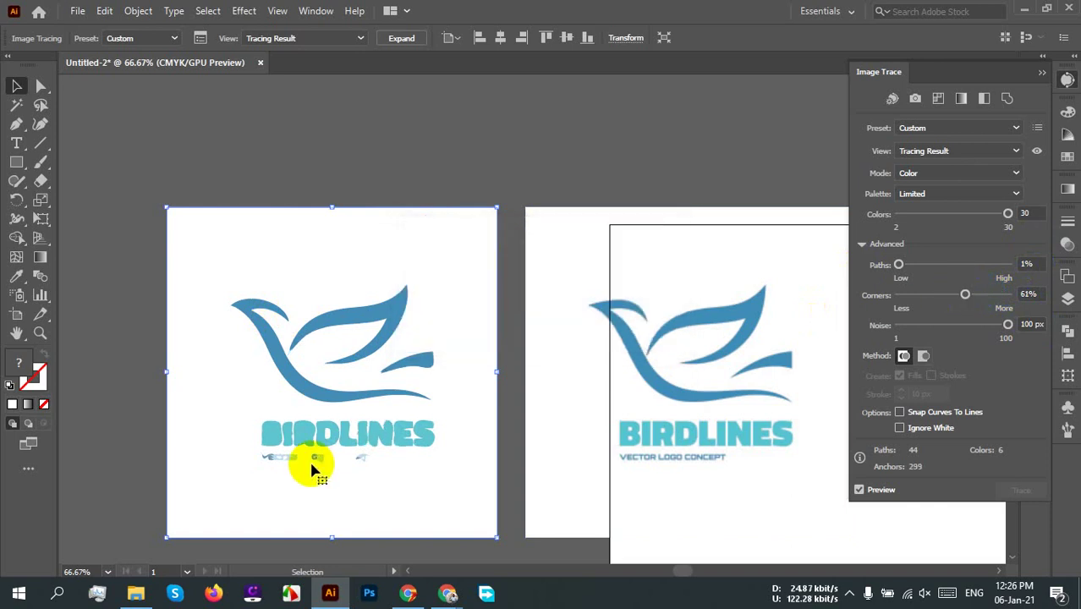
scroll(258, 330, "up", 5)
scroll(266, 326, "down", 1)
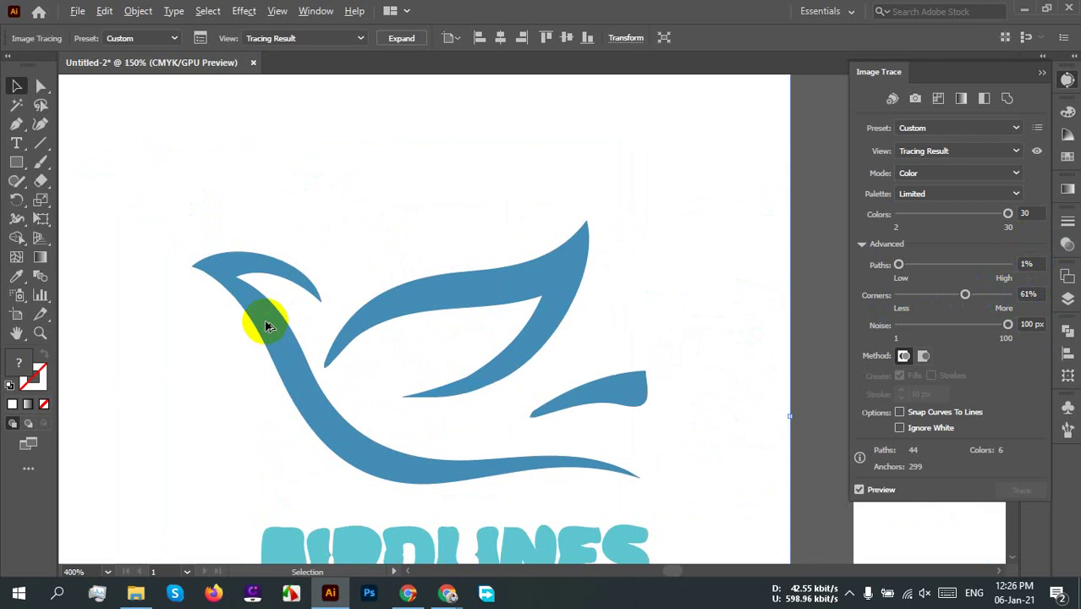
left_click_drag(575, 402, 362, 338)
scroll(532, 441, "down", 1)
scroll(541, 456, "up", 1)
scroll(540, 461, "down", 1)
scroll(382, 340, "down", 1)
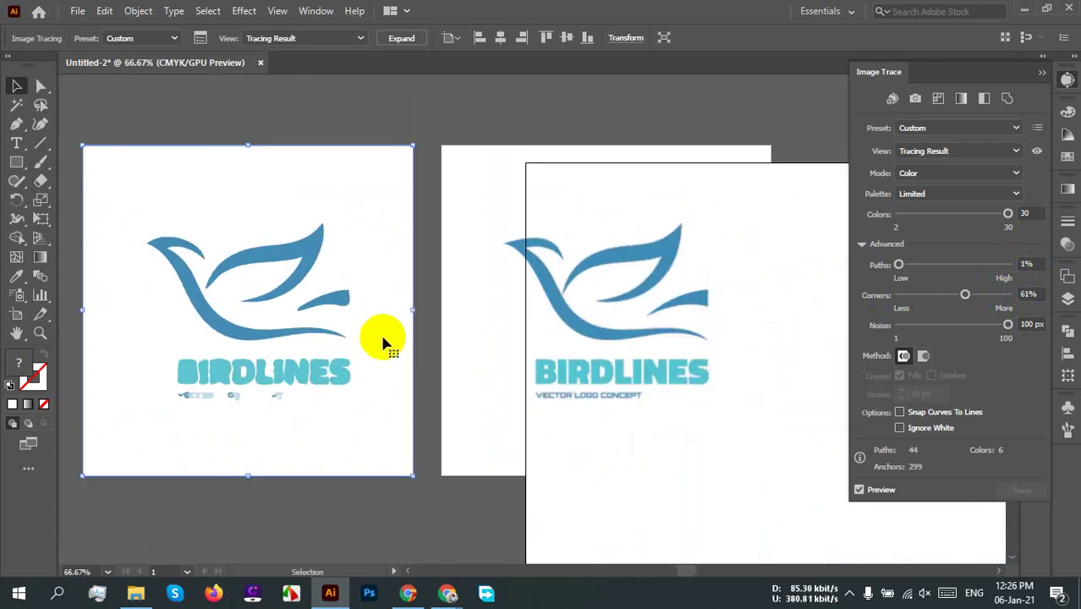
Step: Set the Birdlines tracing's Corners to 100%, close the Image Trace settings and deselect the image
scroll(383, 340, "up", 3)
left_click_drag(965, 294, 1011, 298)
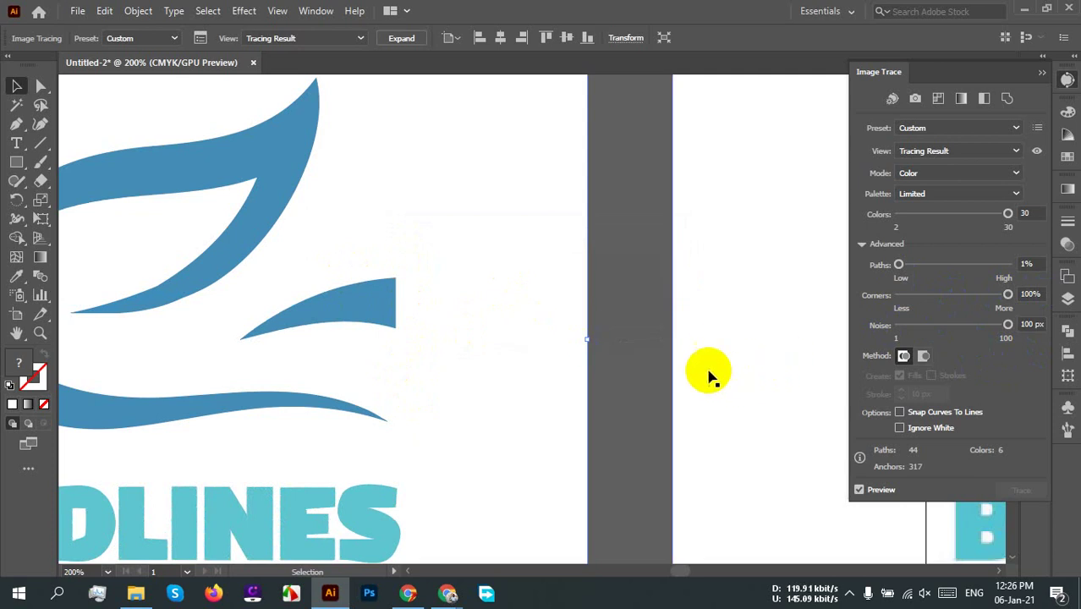
scroll(703, 373, "down", 1)
scroll(598, 362, "down", 2)
left_click_drag(610, 379, 690, 404)
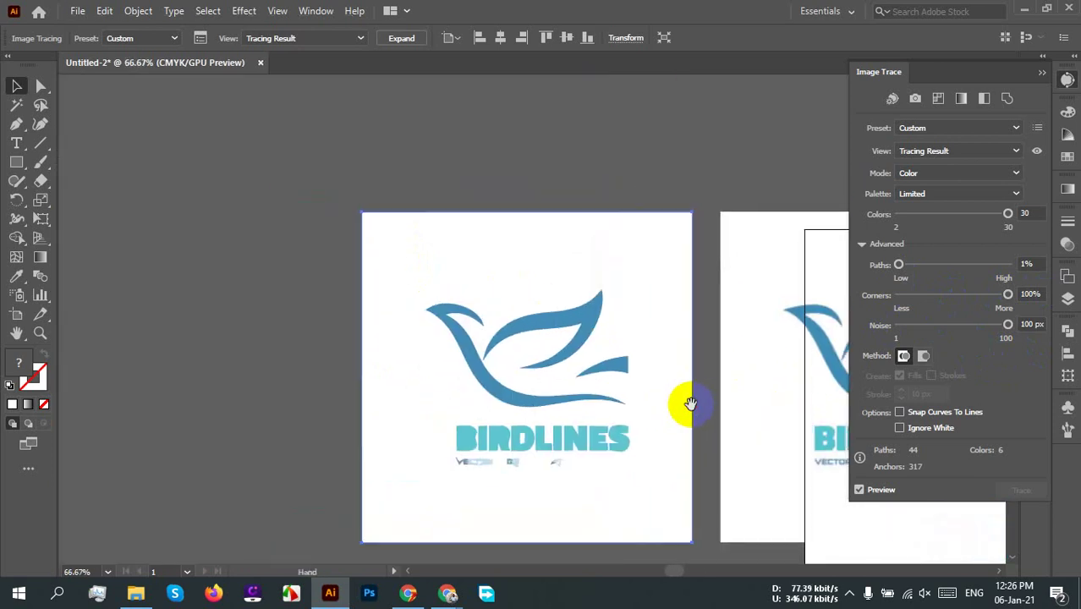
left_click(1067, 82)
left_click(612, 164)
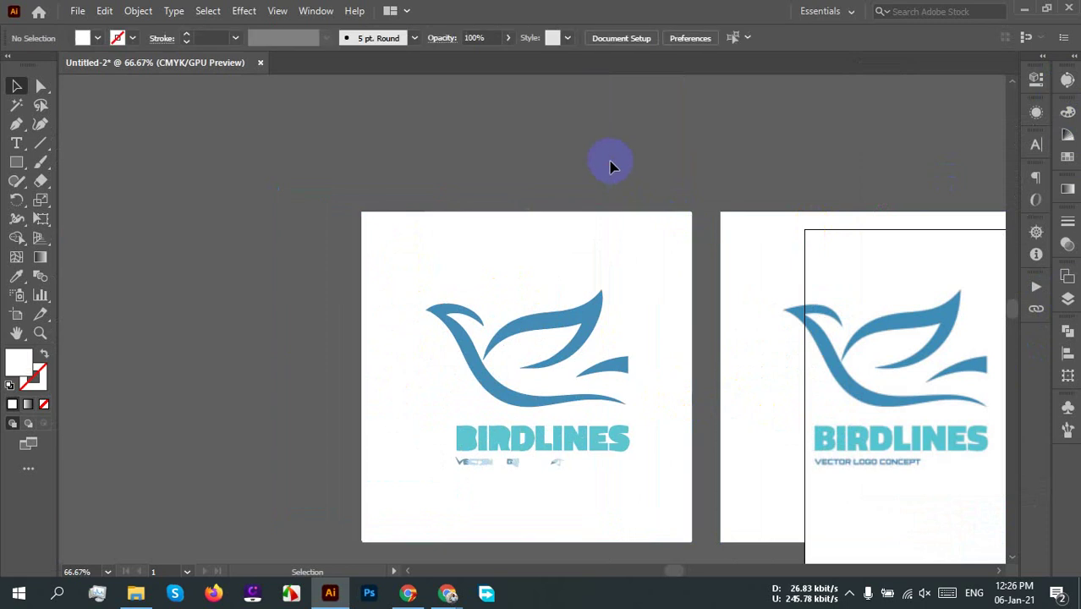
Step: Examine the traced bird's body edge at very high magnification
scroll(555, 381, "up", 4)
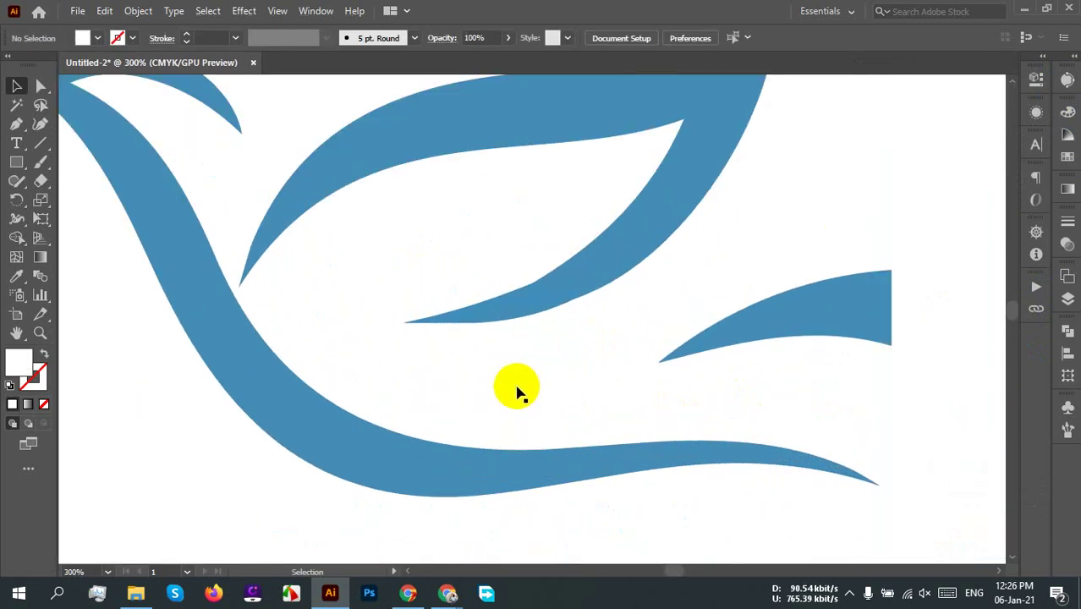
scroll(519, 386, "down", 3)
scroll(531, 374, "down", 2)
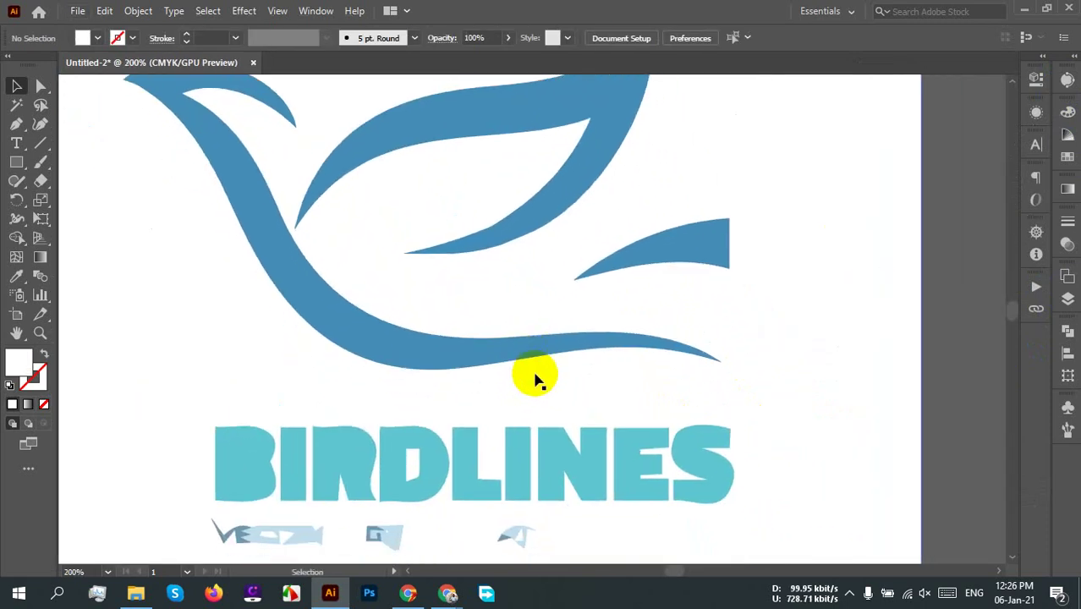
scroll(309, 340, "up", 2)
scroll(282, 363, "up", 10)
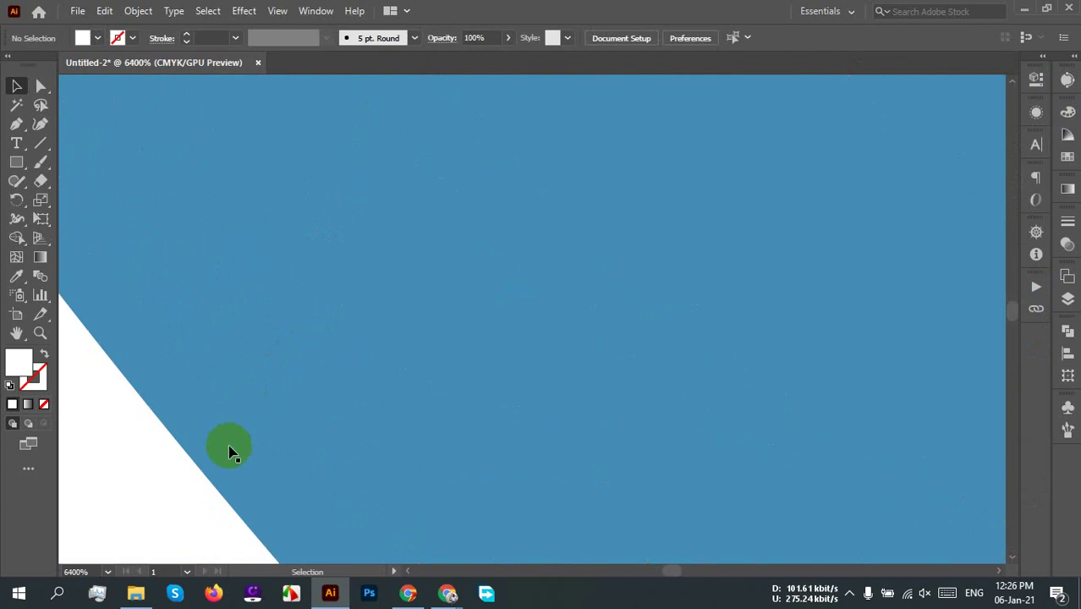
left_click_drag(229, 447, 535, 346)
scroll(449, 337, "up", 3)
scroll(508, 339, "right", 2)
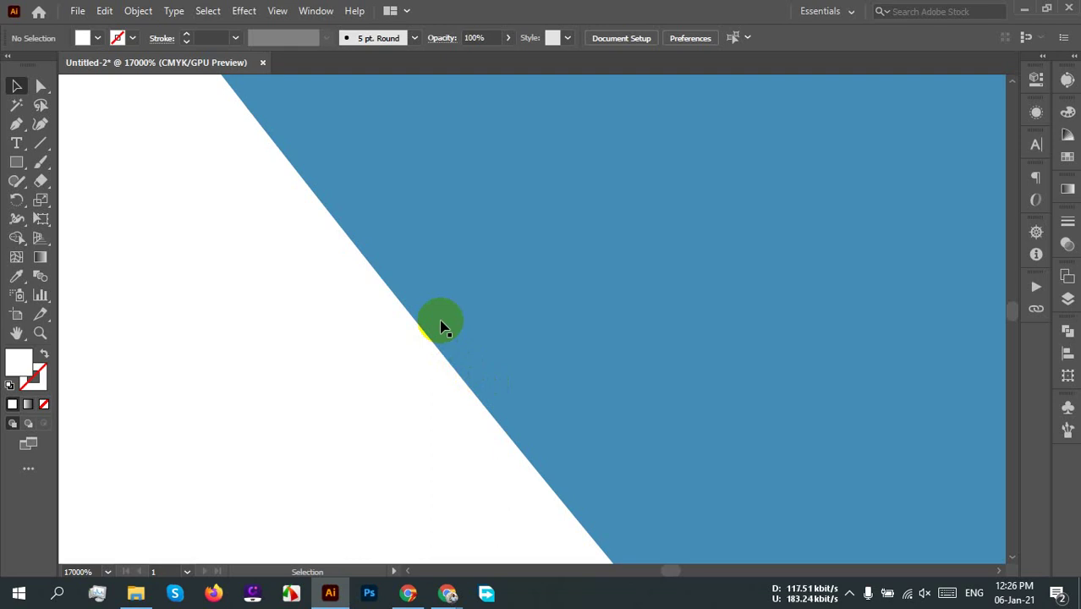
scroll(436, 318, "down", 5)
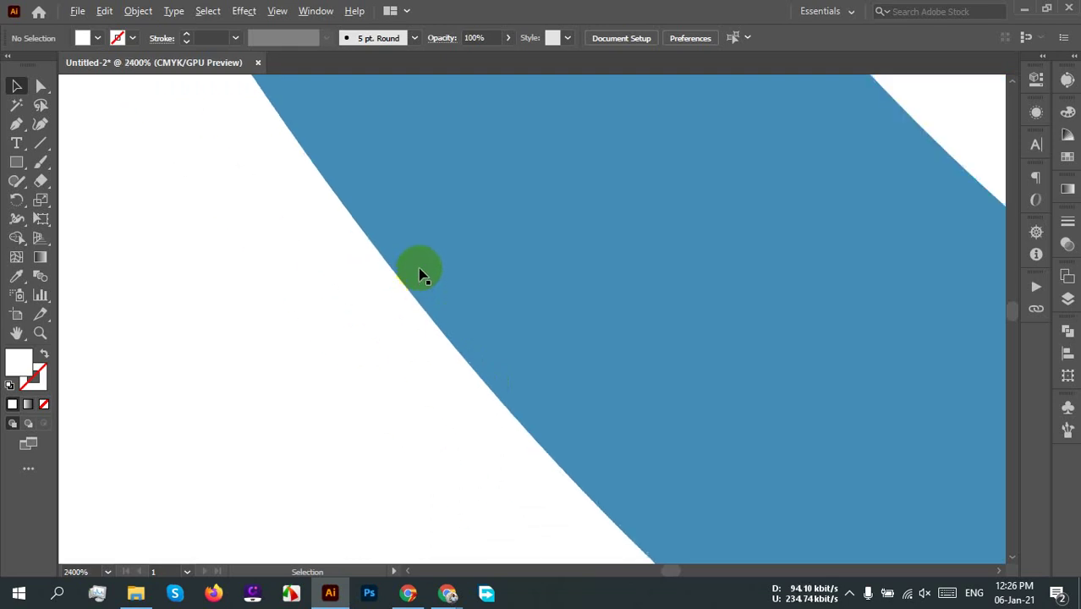
scroll(334, 241, "up", 5)
left_click_drag(390, 297, 817, 229)
scroll(687, 283, "up", 2)
scroll(693, 302, "down", 2)
scroll(445, 441, "up", 2)
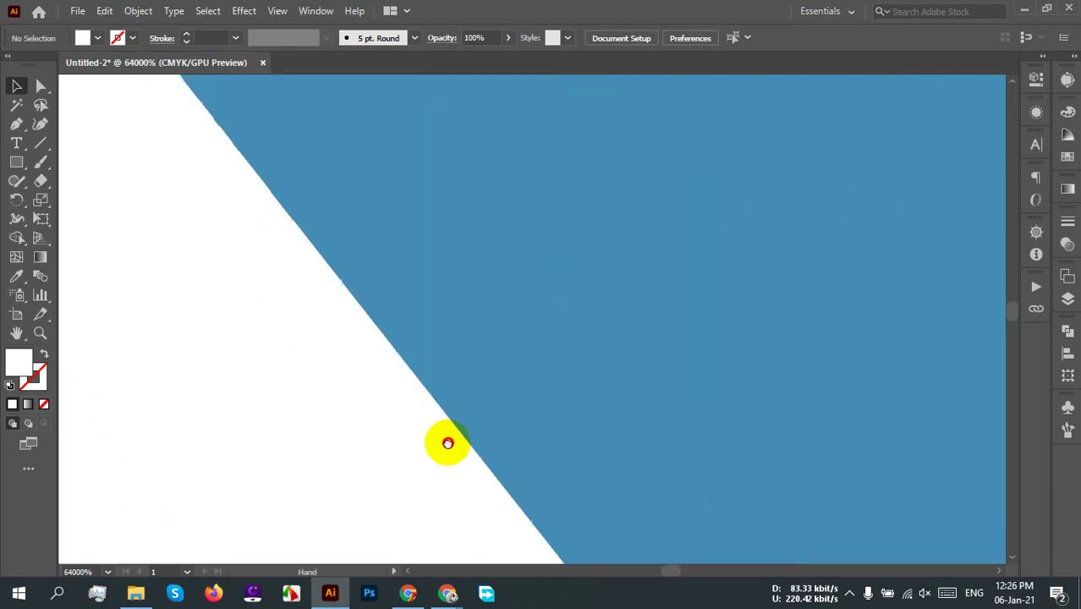
scroll(382, 336, "left", 3)
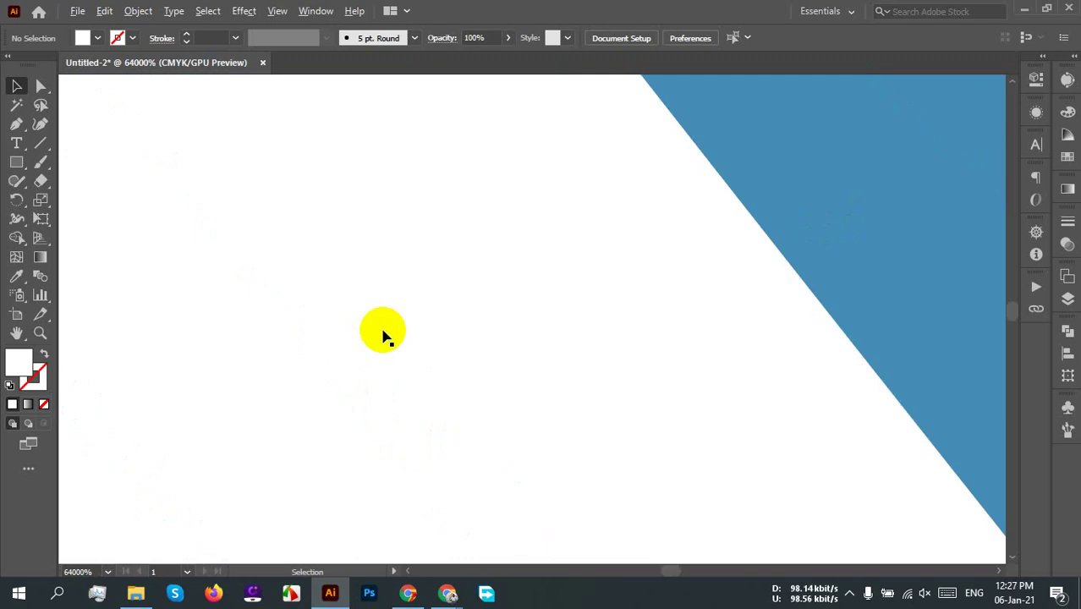
scroll(452, 355, "down", 15)
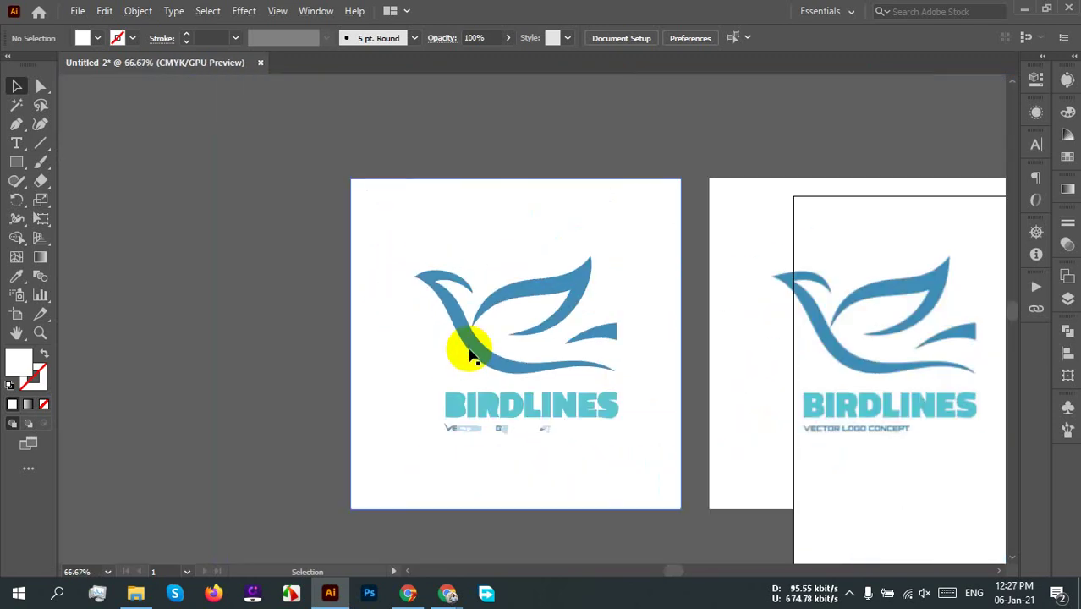
Step: Examine the edges of the untraced Birdlines duplicate at high magnification for comparison with the tracing
scroll(470, 355, "up", 2)
scroll(574, 339, "right", 2)
scroll(943, 391, "up", 2)
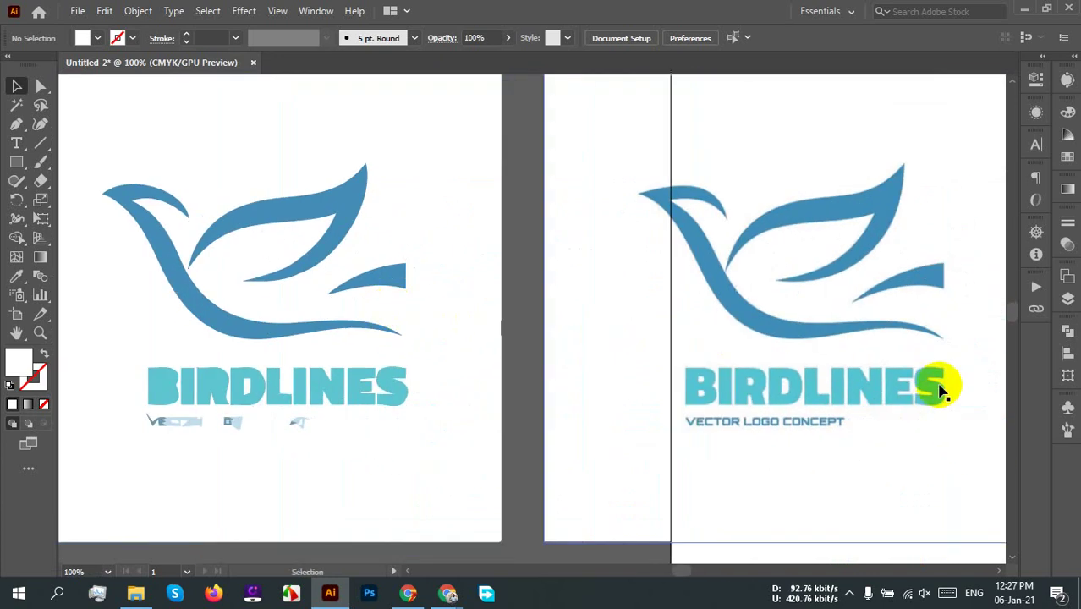
scroll(943, 391, "up", 12)
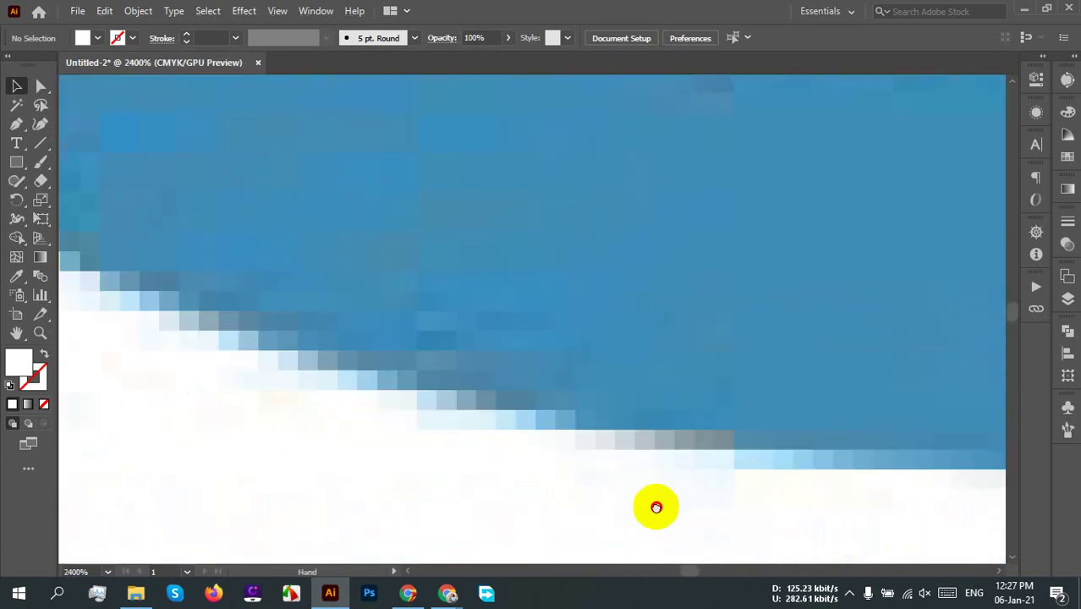
scroll(246, 313, "up", 5)
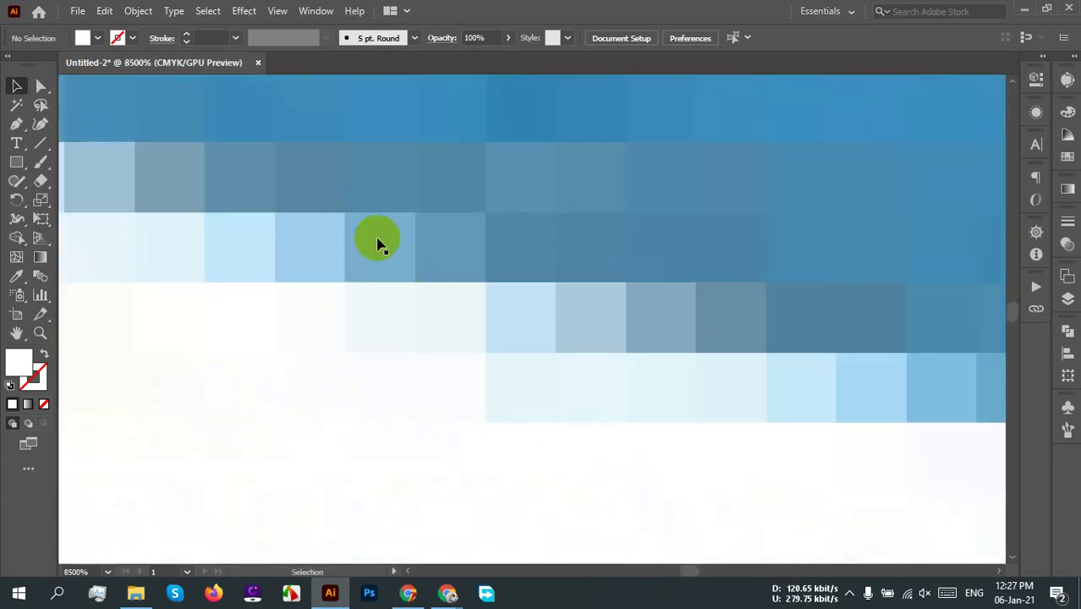
scroll(410, 331, "down", 20)
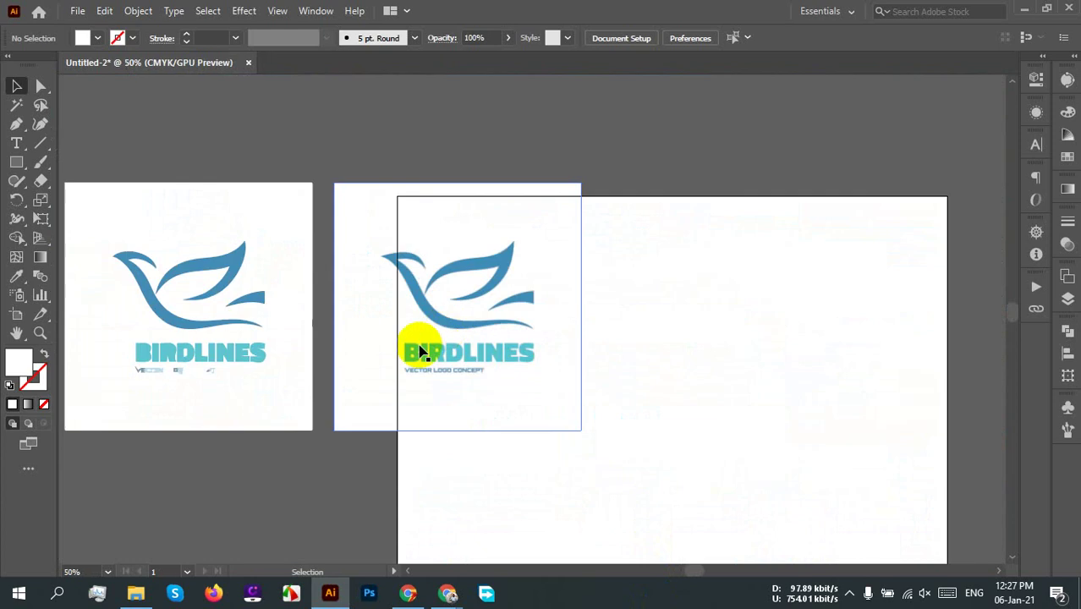
Step: Expand the traced Birdlines image into paths, ungroup the result and deselect everything
scroll(570, 394, "left", 3)
scroll(340, 368, "up", 4)
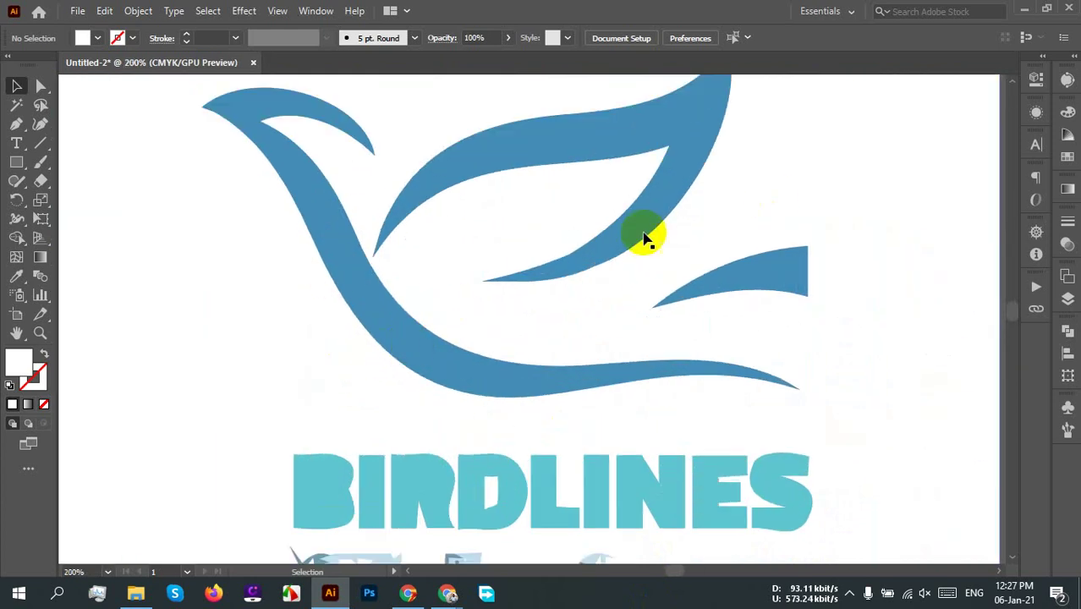
scroll(643, 237, "up", 1)
scroll(689, 265, "down", 3)
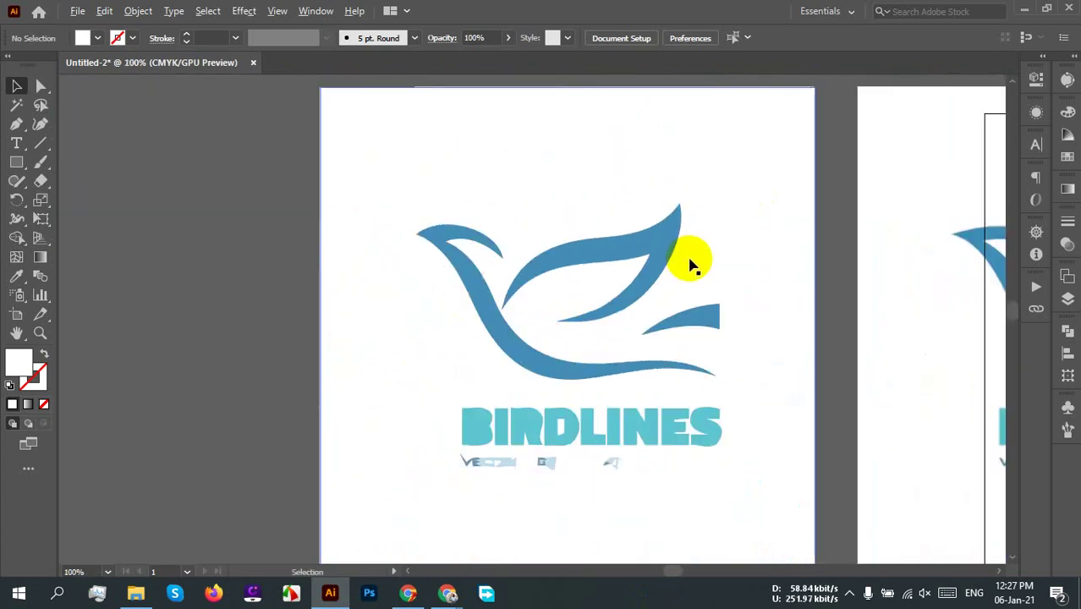
left_click_drag(715, 314, 628, 314)
left_click_drag(668, 476, 640, 453)
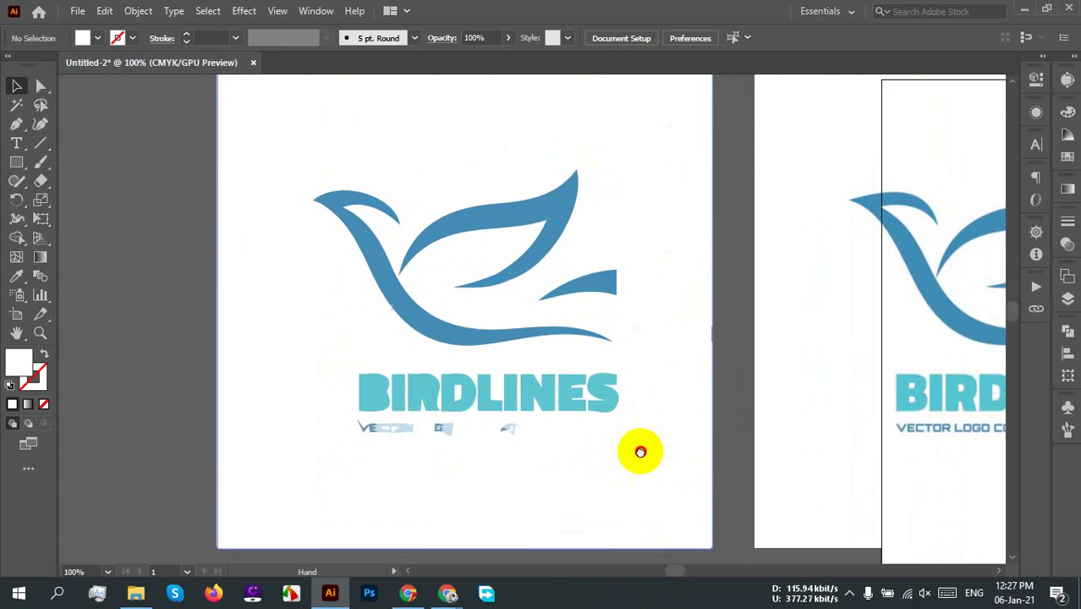
left_click(575, 372)
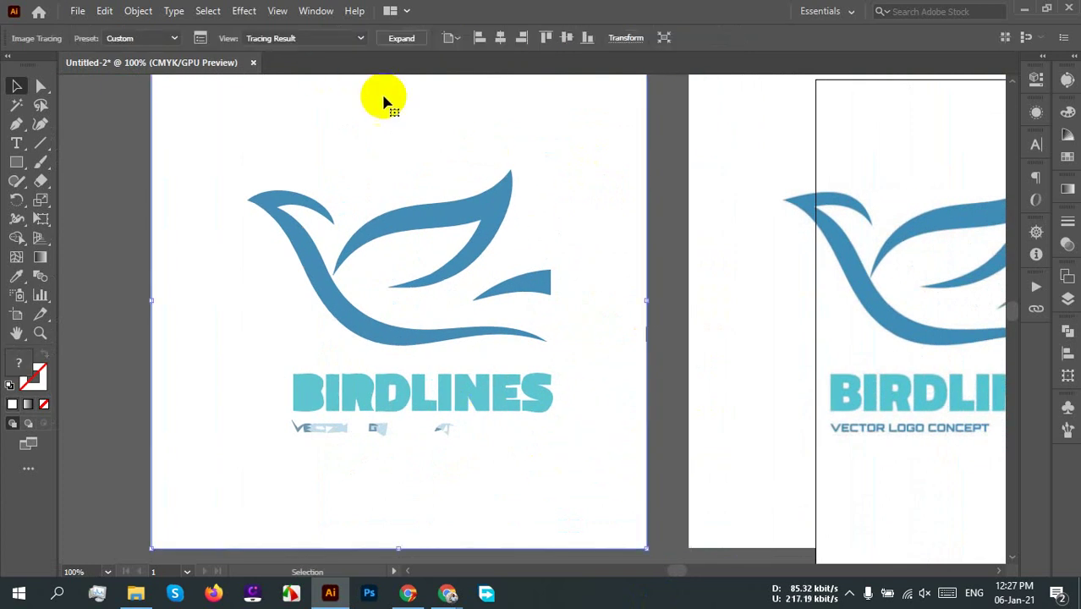
scroll(298, 198, "up", 1)
left_click(404, 39)
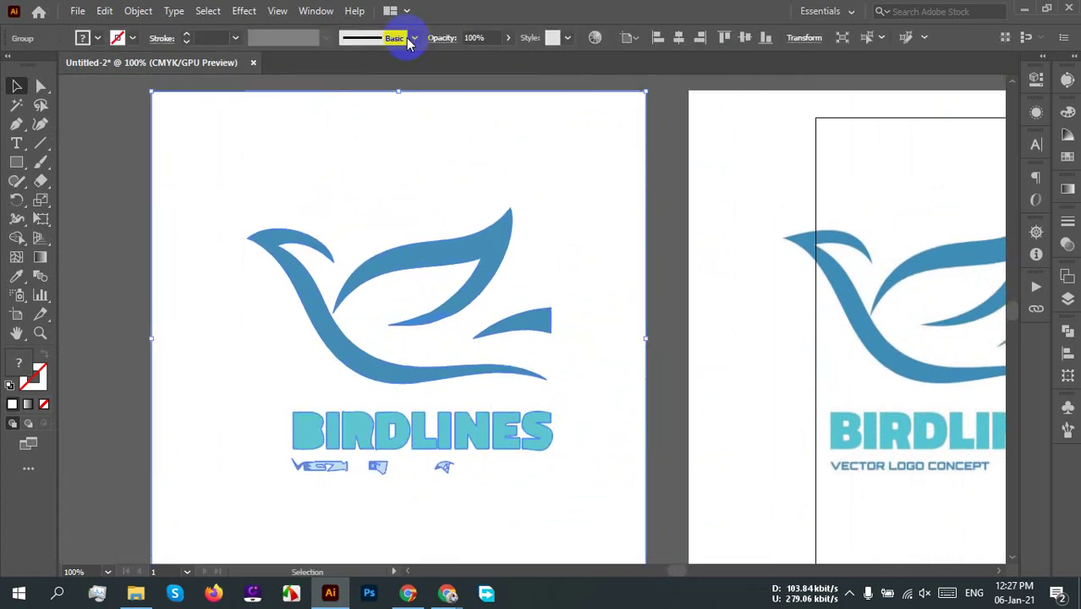
right_click(482, 150)
left_click(538, 288)
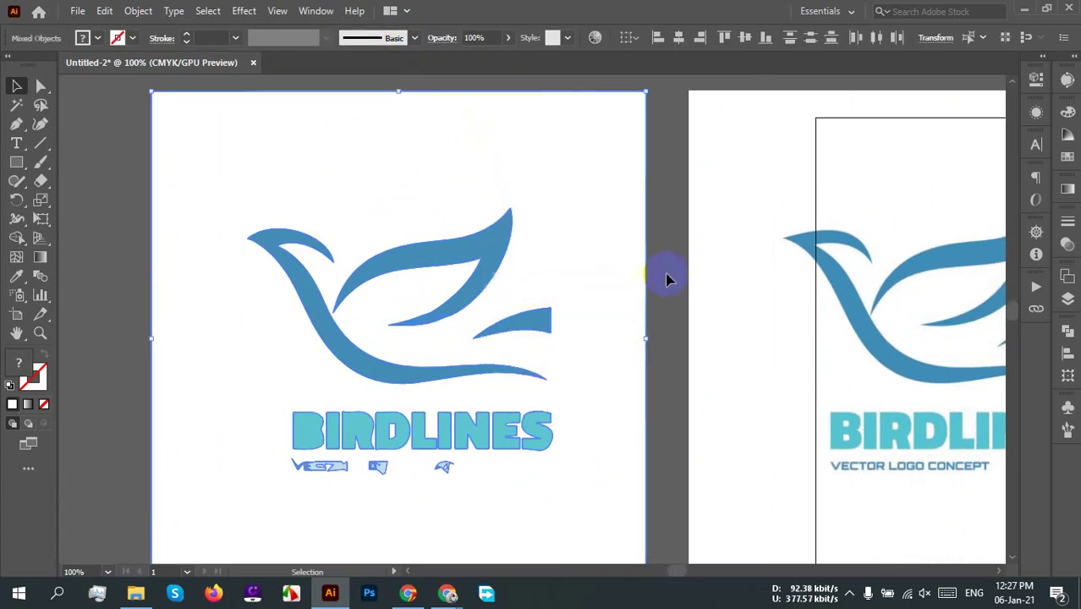
left_click(665, 280)
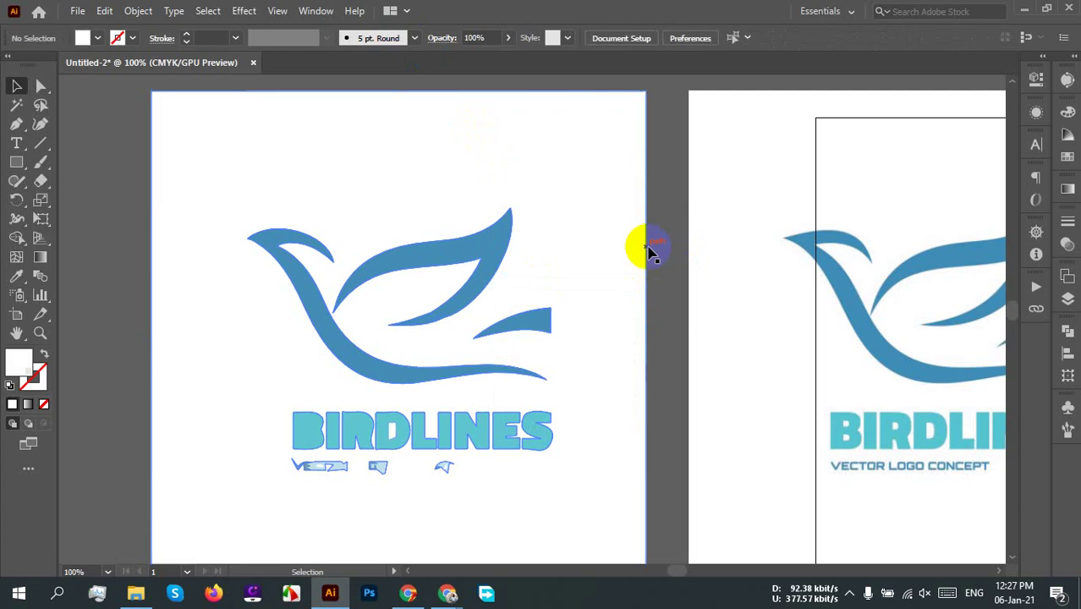
Step: Delete the white background shape, the BIRDLINES lettering and the tagline fragments from the expanded tracing, keeping only the bird
left_click(593, 140)
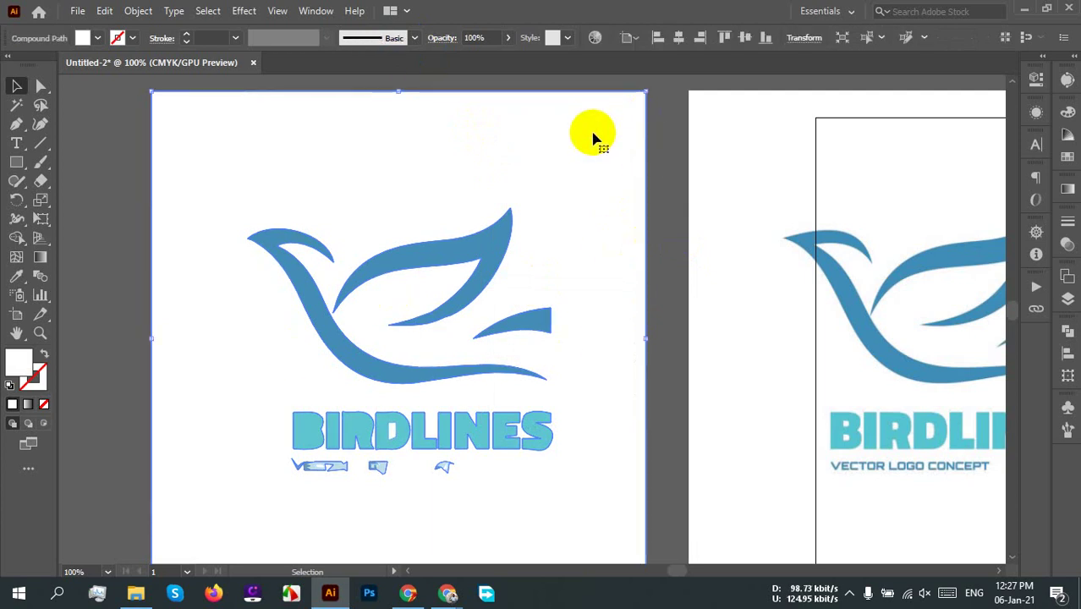
key("Delete")
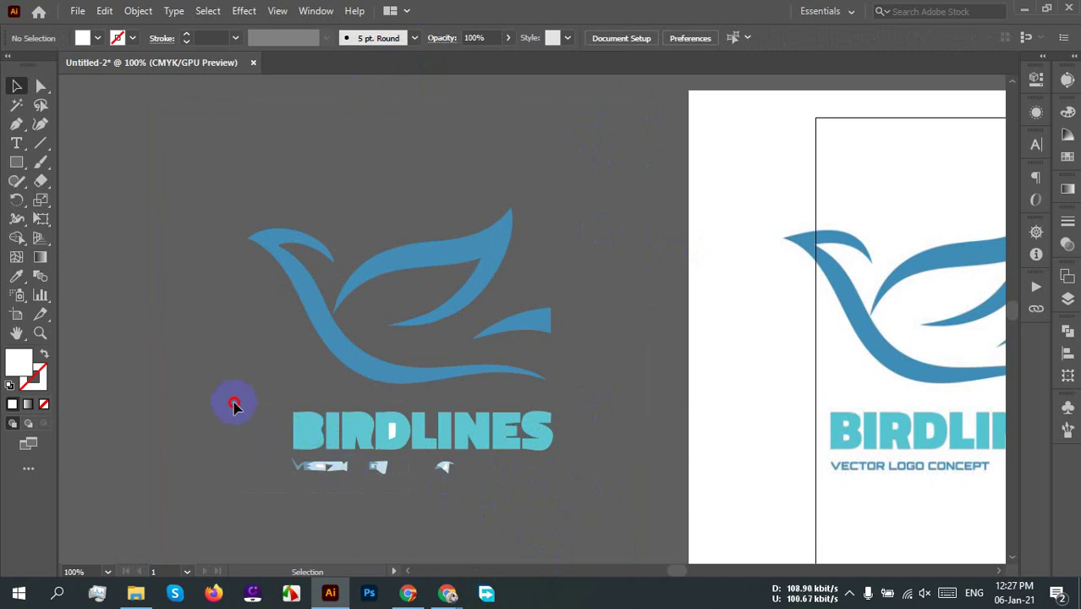
left_click_drag(235, 407, 202, 431)
key("Delete")
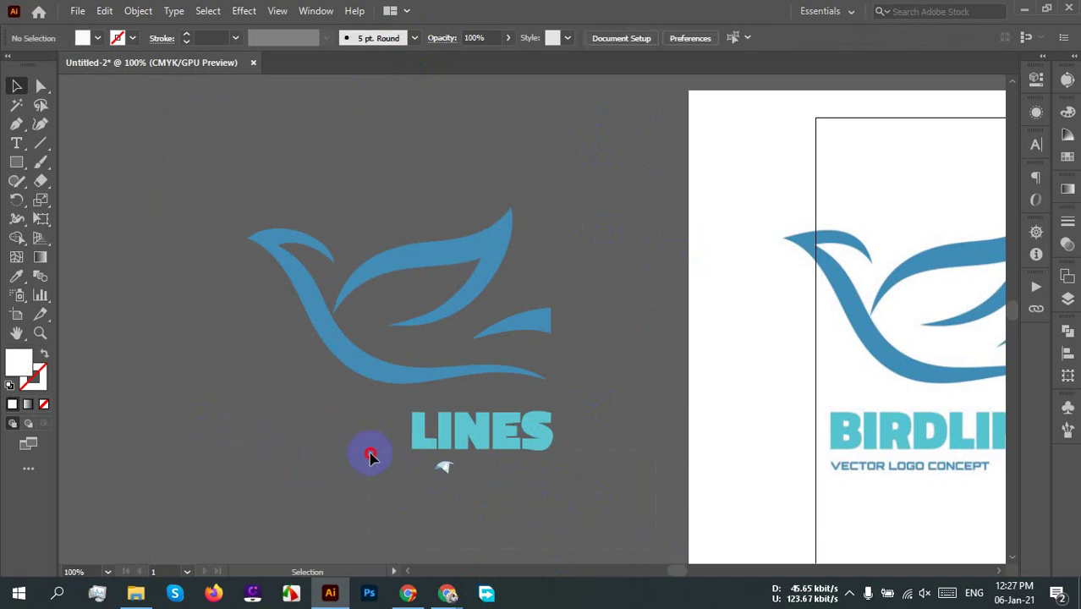
left_click(254, 412)
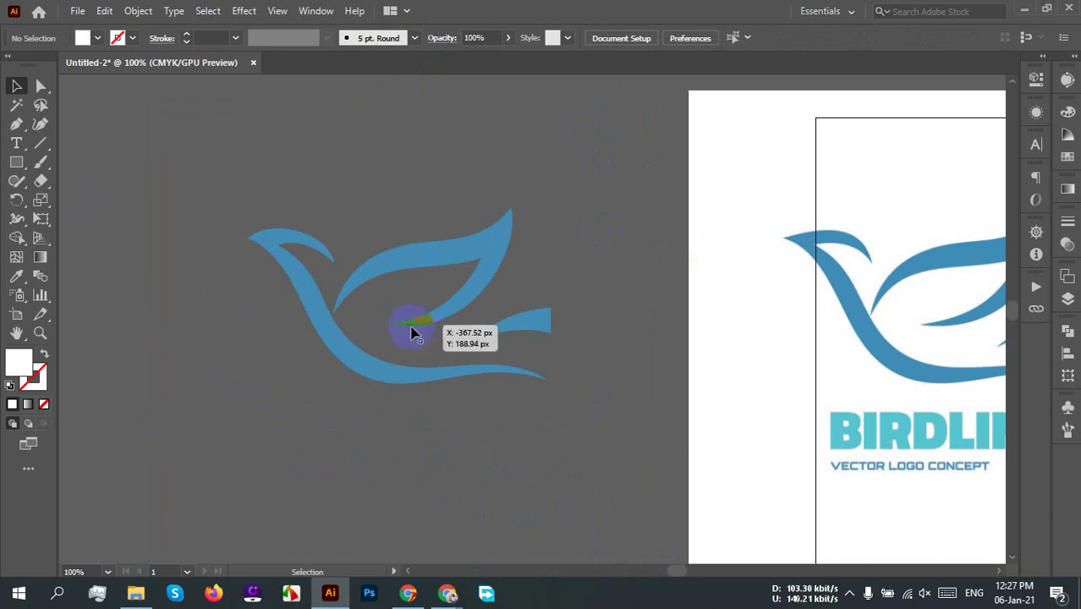
Step: Draw a large white rectangle over the isolated bird, send it to the back and deselect it
scroll(412, 327, "up", 3)
left_click_drag(283, 313, 410, 360)
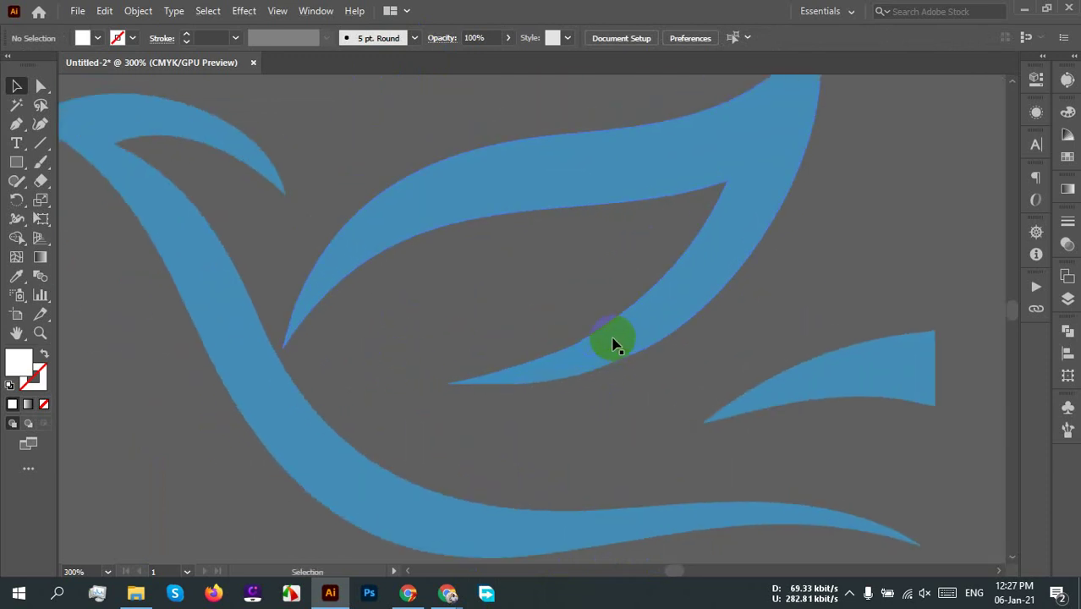
scroll(592, 355, "up", 2)
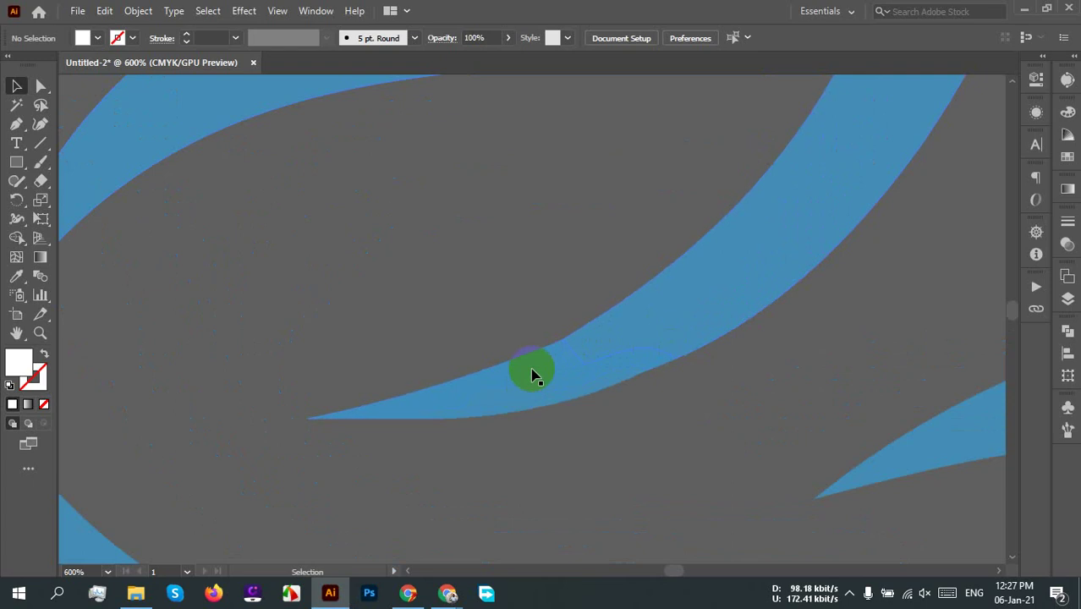
scroll(647, 347, "down", 6)
left_click_drag(770, 431, 623, 437)
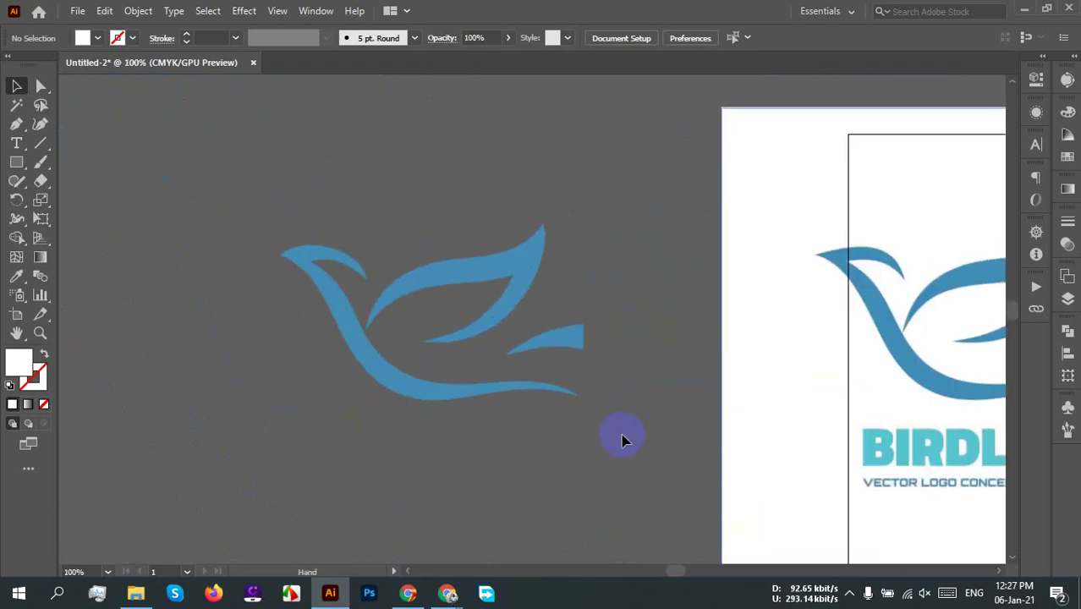
left_click(19, 167)
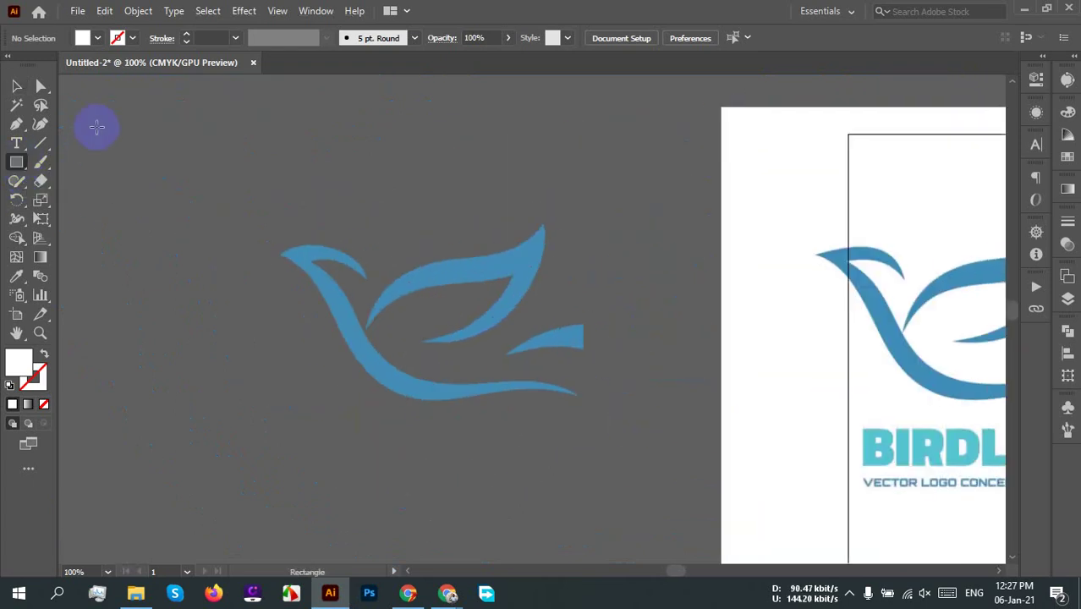
left_click_drag(87, 91, 673, 543)
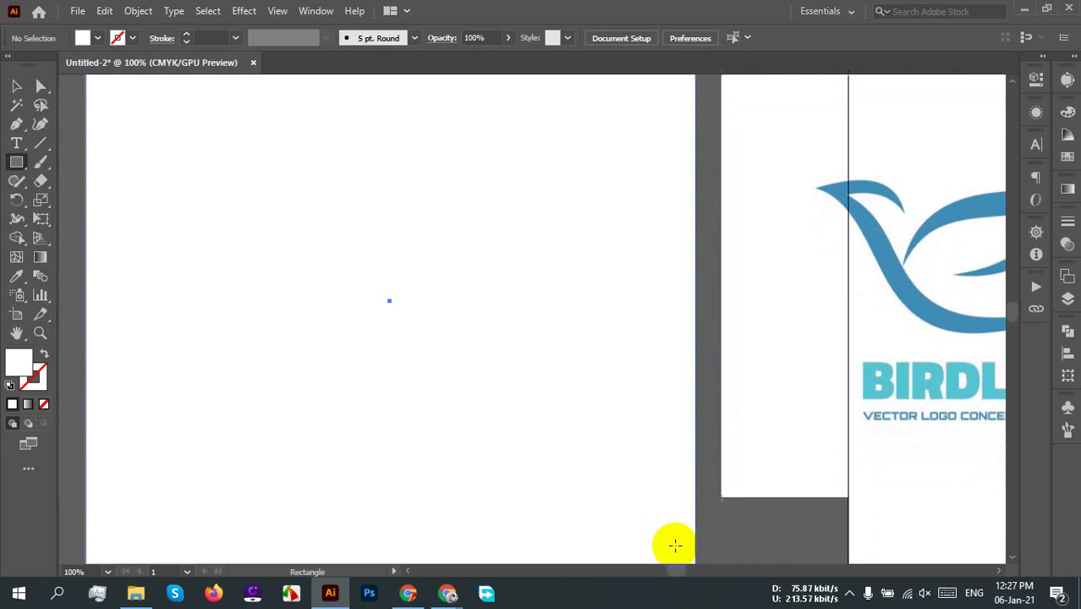
right_click(533, 423)
mouse_move(647, 339)
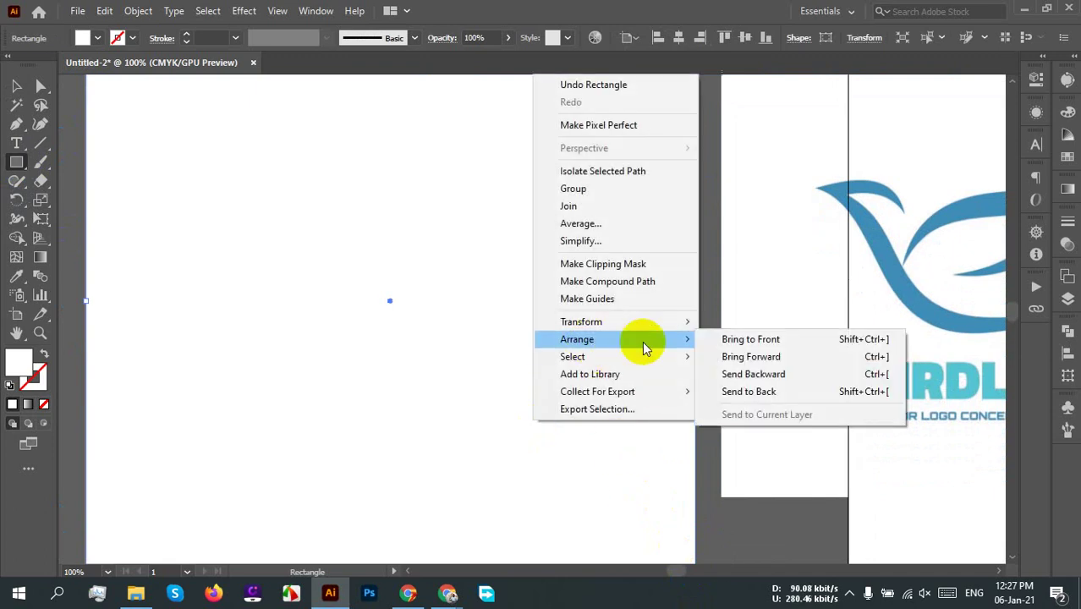
left_click(765, 389)
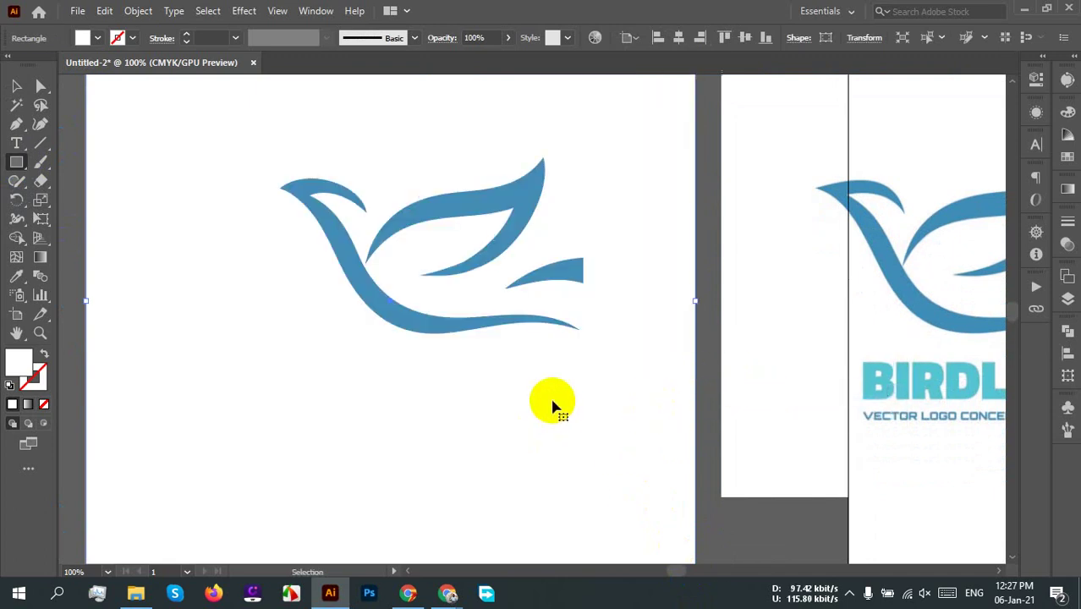
key("ctrl+shift+a")
key("v")
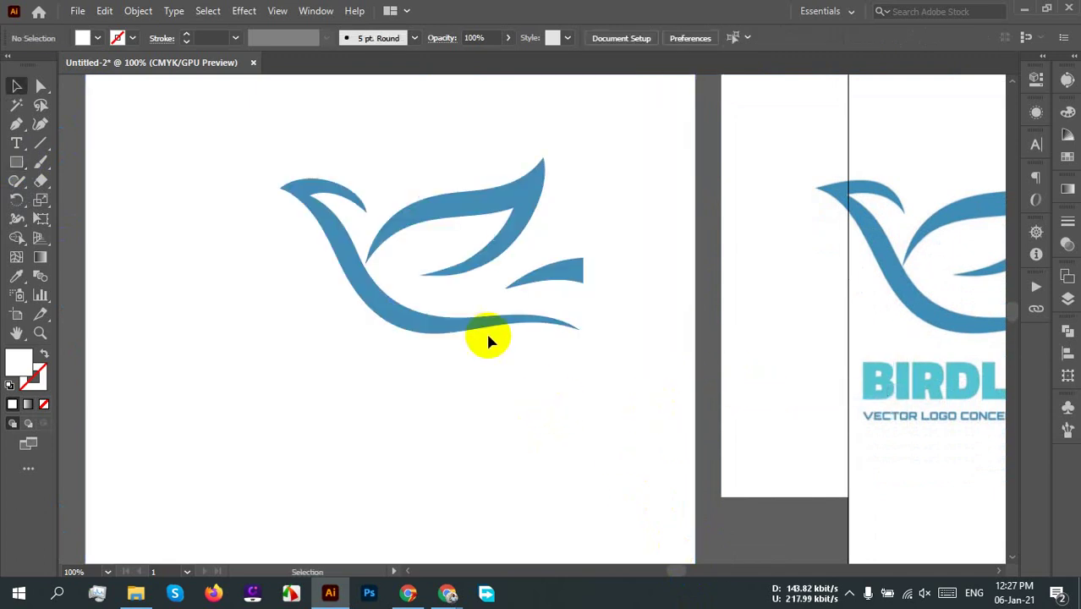
Step: Examine the edges of the bird's body and wing at high magnification against the white background
scroll(446, 314, "up", 3)
scroll(338, 372, "down", 1)
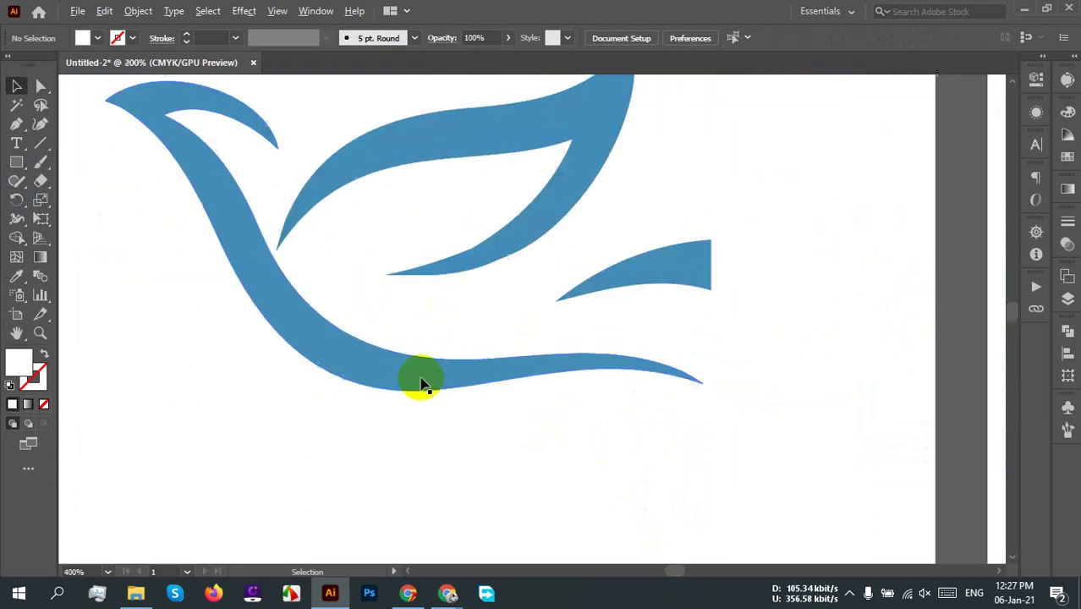
scroll(369, 363, "up", 6)
left_click(453, 423)
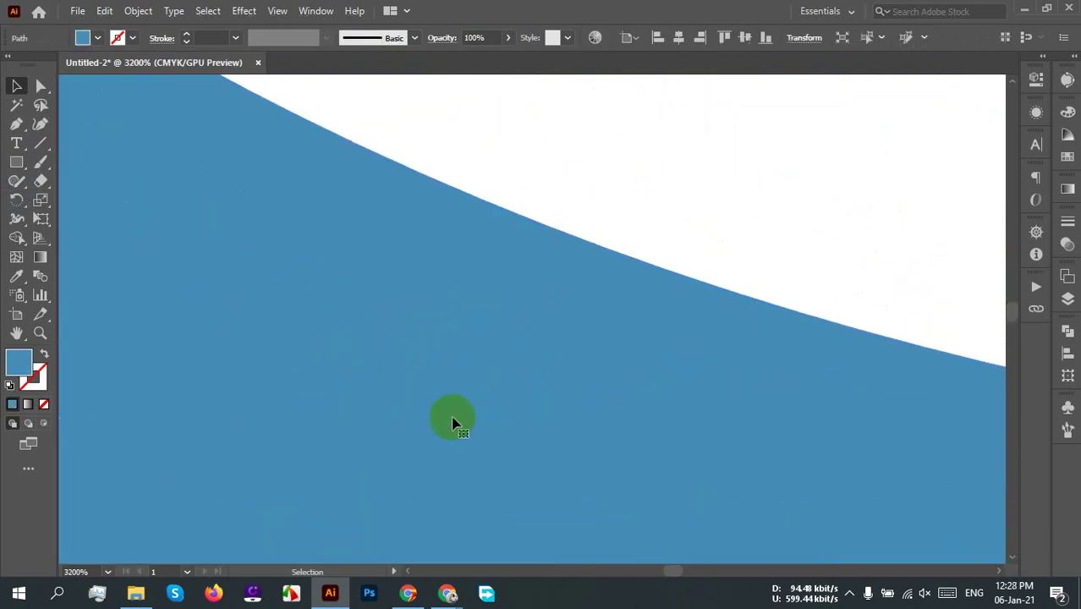
scroll(453, 423, "down", 10)
left_click_drag(486, 408, 407, 492)
scroll(511, 386, "up", 2)
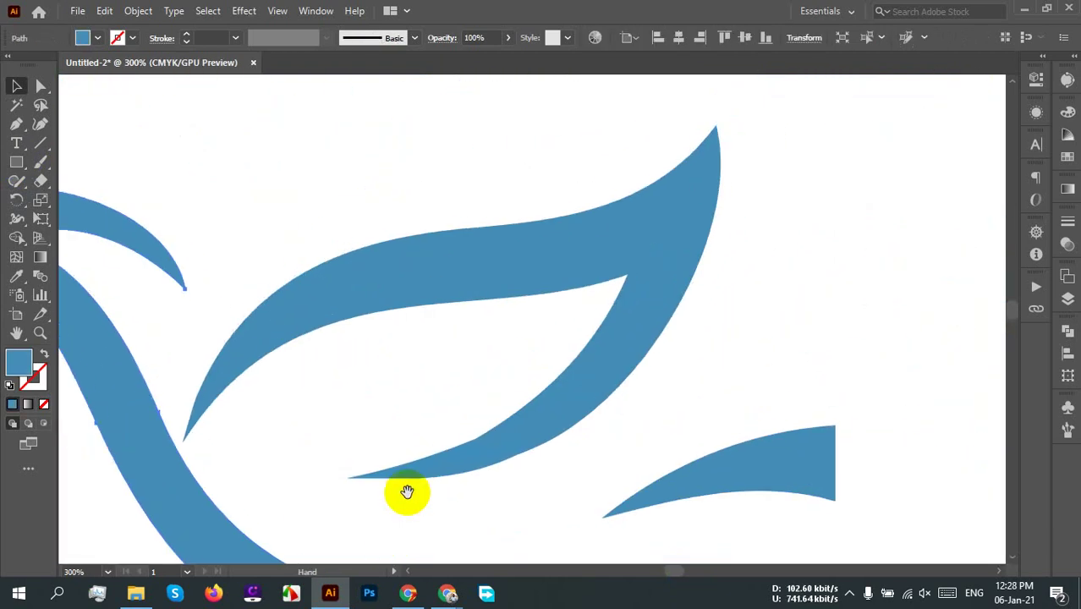
scroll(430, 350, "up", 3)
left_click_drag(478, 362, 178, 467)
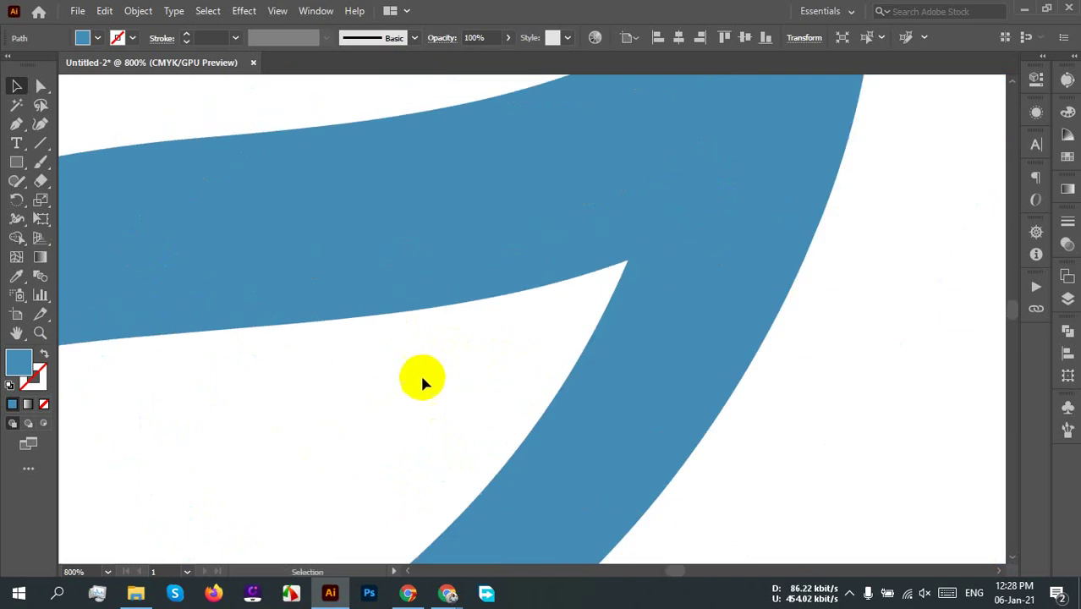
scroll(413, 385, "down", 4)
left_click(440, 425)
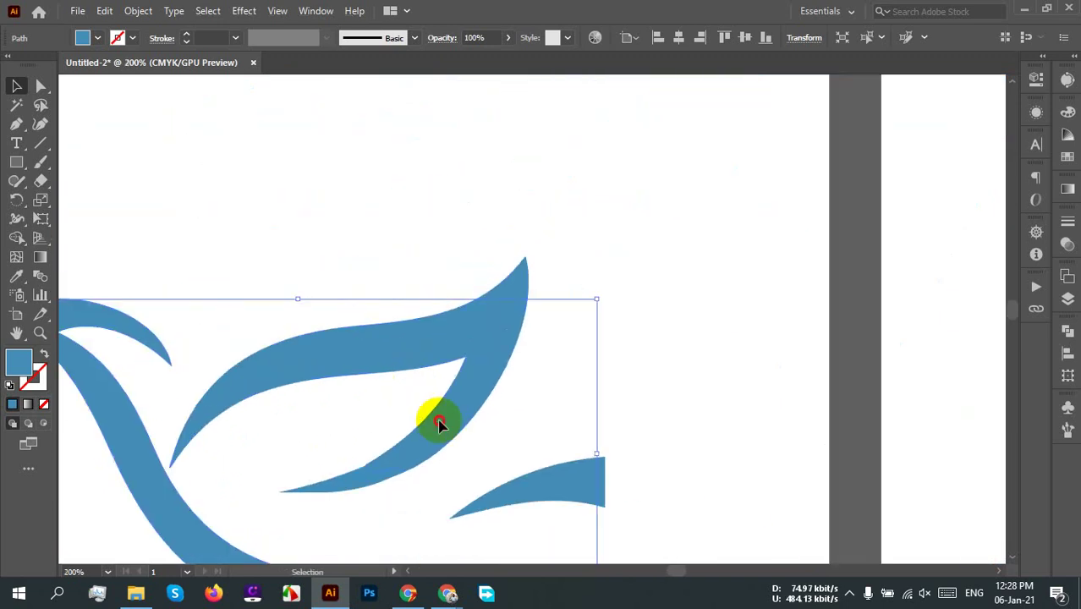
scroll(610, 406, "down", 1)
left_click_drag(615, 401, 651, 321)
Step: Try pulling the wing and its separate lower tip away from the bird, undo the moves and deselect
left_click(550, 317)
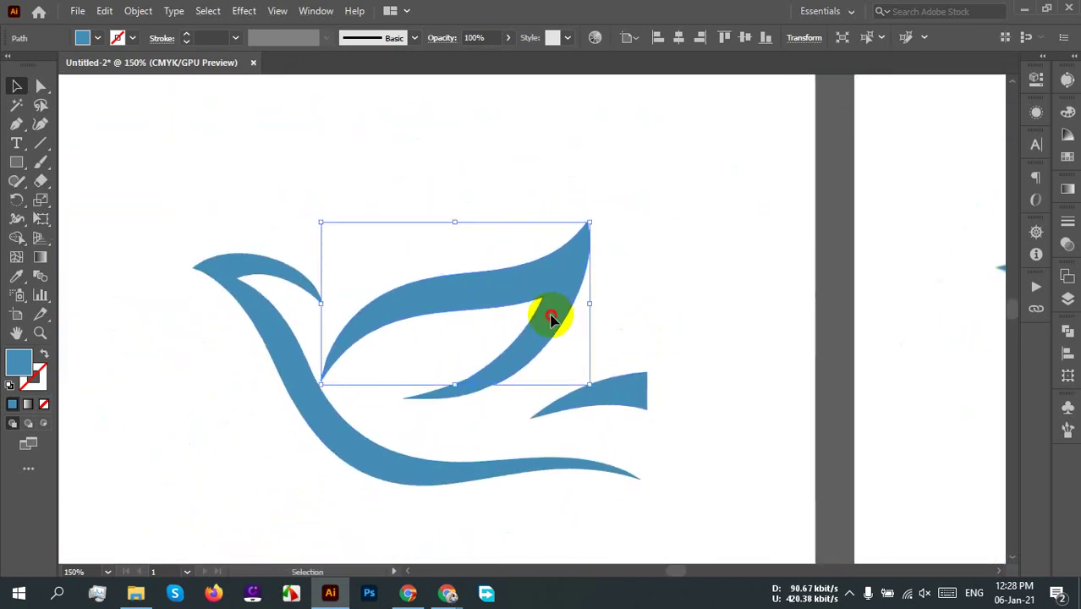
left_click_drag(550, 317, 591, 211)
mouse_move(437, 389)
left_mouse_down()
mouse_move(466, 416)
mouse_move(483, 355)
left_mouse_up()
key("a")
key("ctrl+z")
key("ctrl+z")
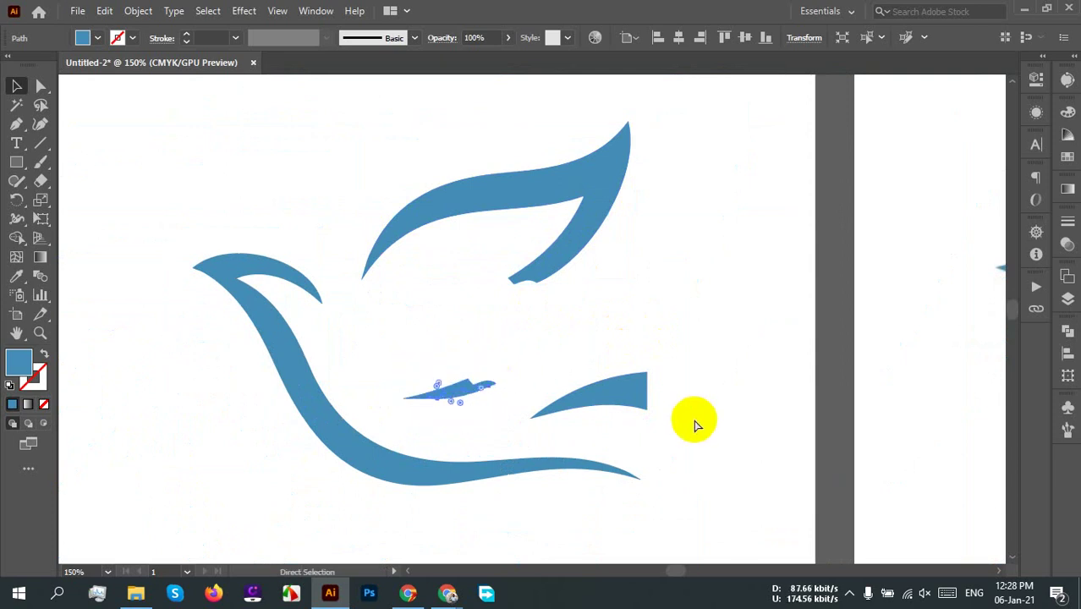
key("ctrl+z")
key("v")
left_click(249, 234)
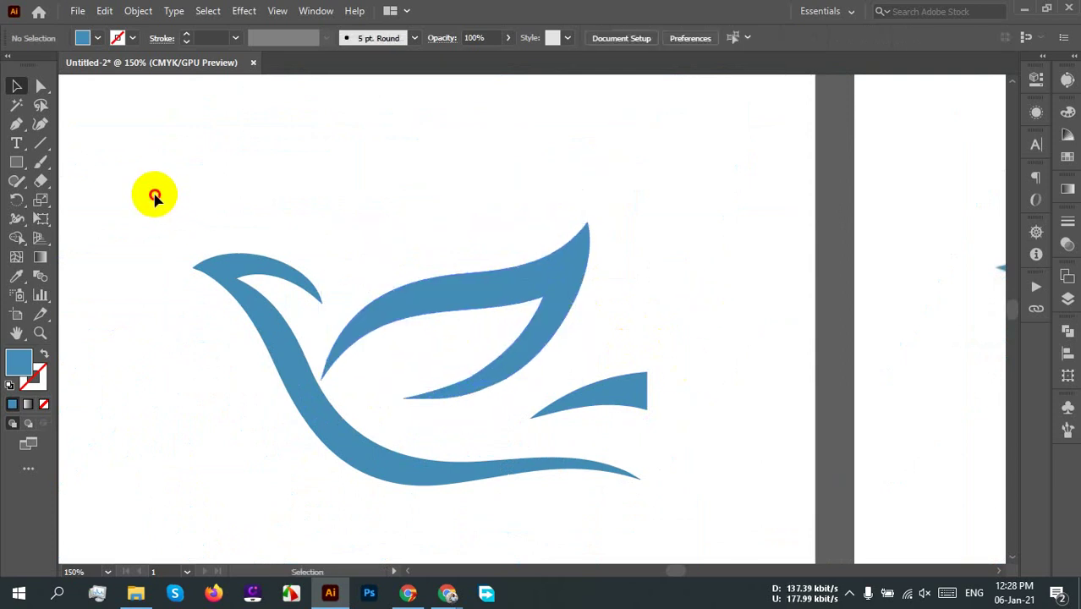
Step: Select all pieces of the bird and merge them with the Pathfinder Unite operation
left_click_drag(154, 196, 754, 512)
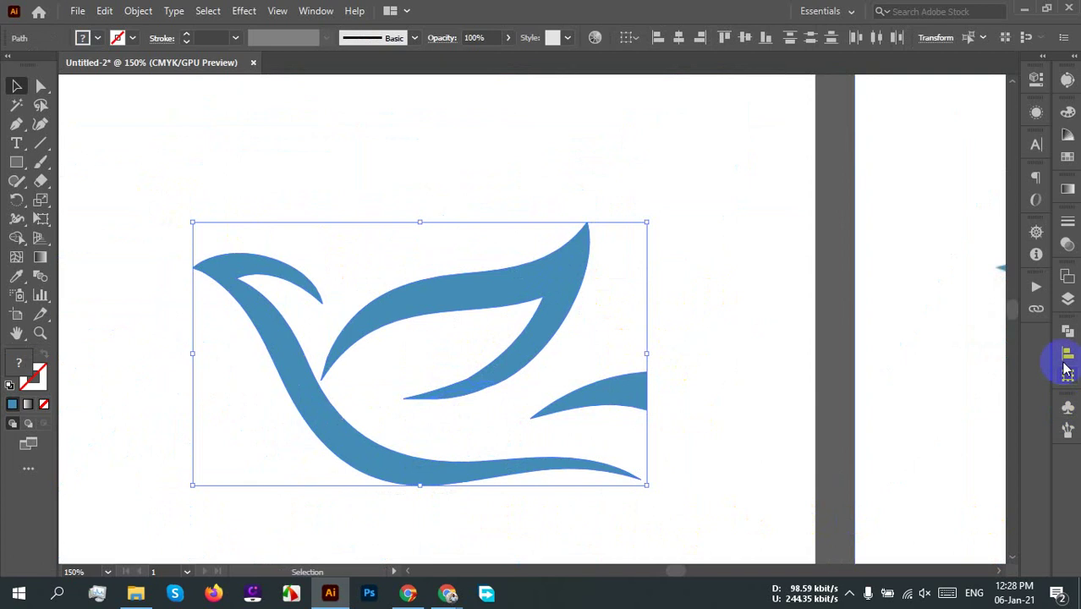
left_click(1068, 332)
left_click(883, 367)
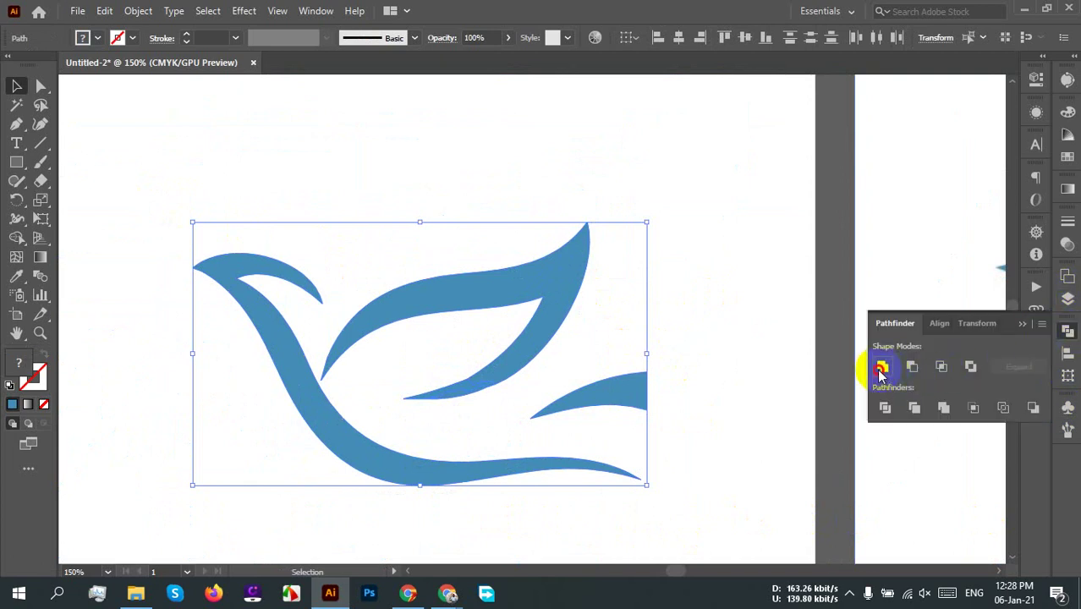
left_click(576, 348)
left_click(504, 271)
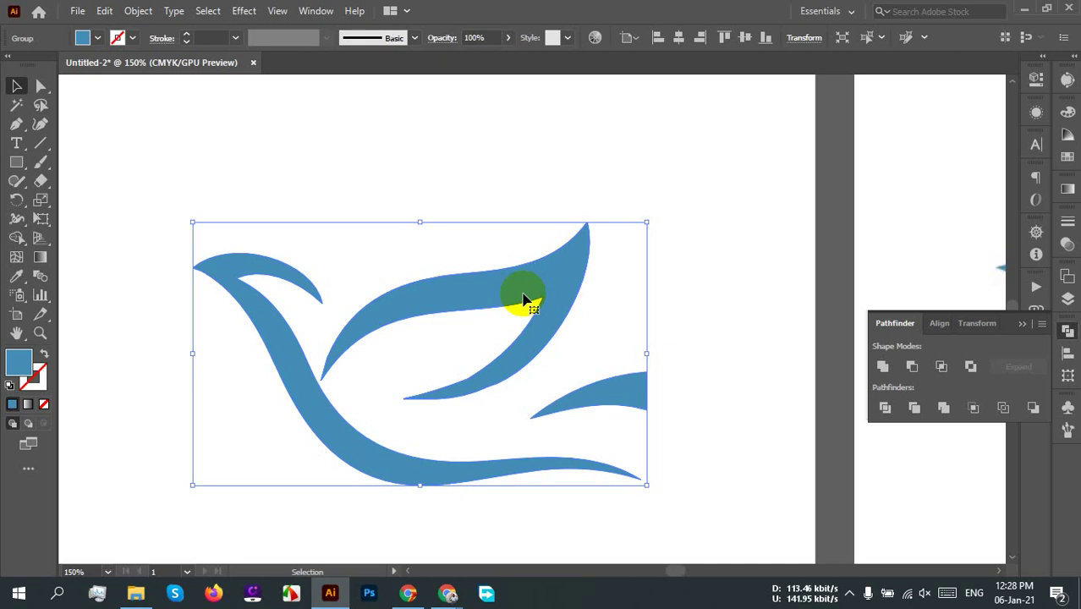
Step: Move the united bird off the white rectangle to the empty canvas above the artboard and deselect it
scroll(406, 275, "down", 3)
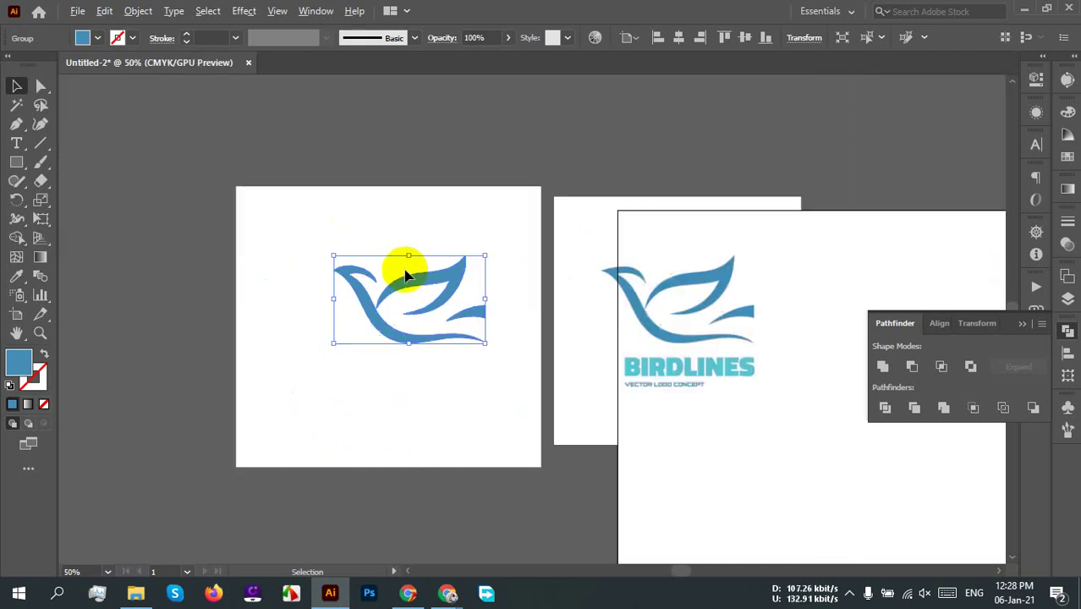
scroll(406, 275, "down", 1)
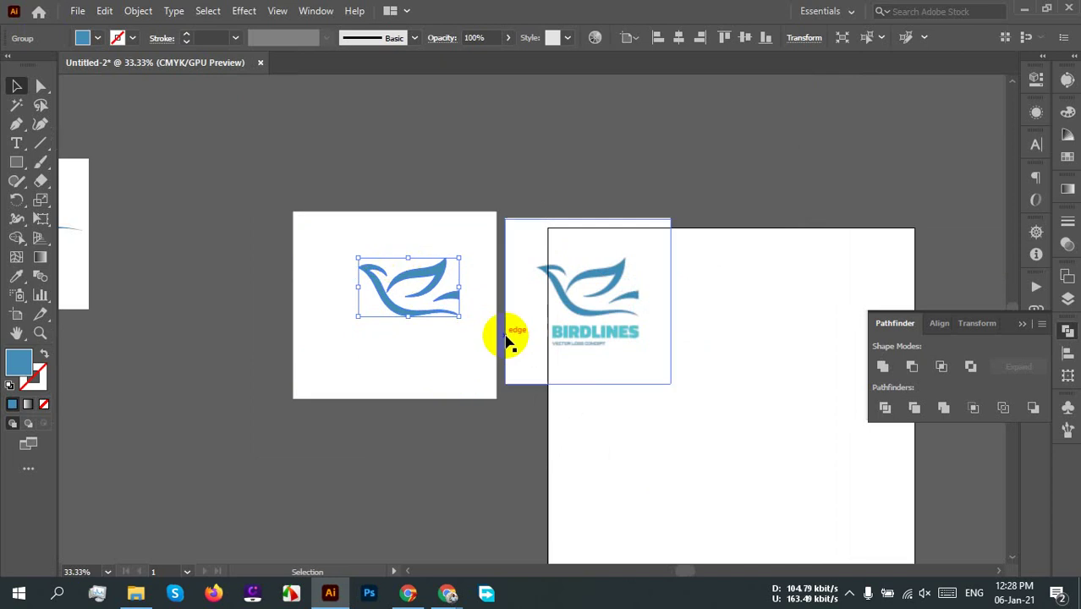
left_click_drag(422, 282, 736, 116)
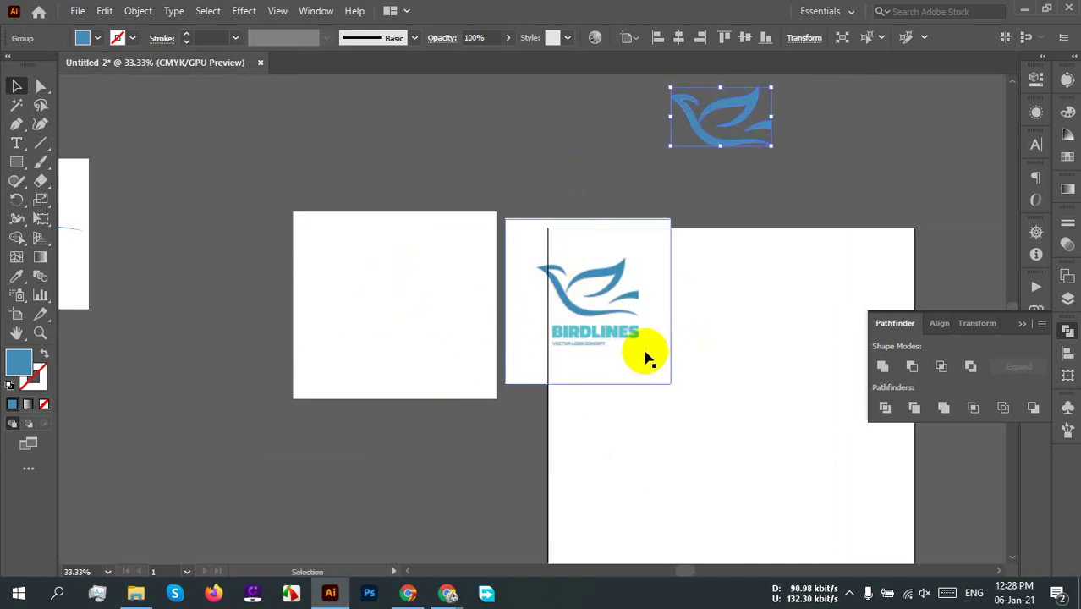
left_click_drag(639, 128, 736, 148)
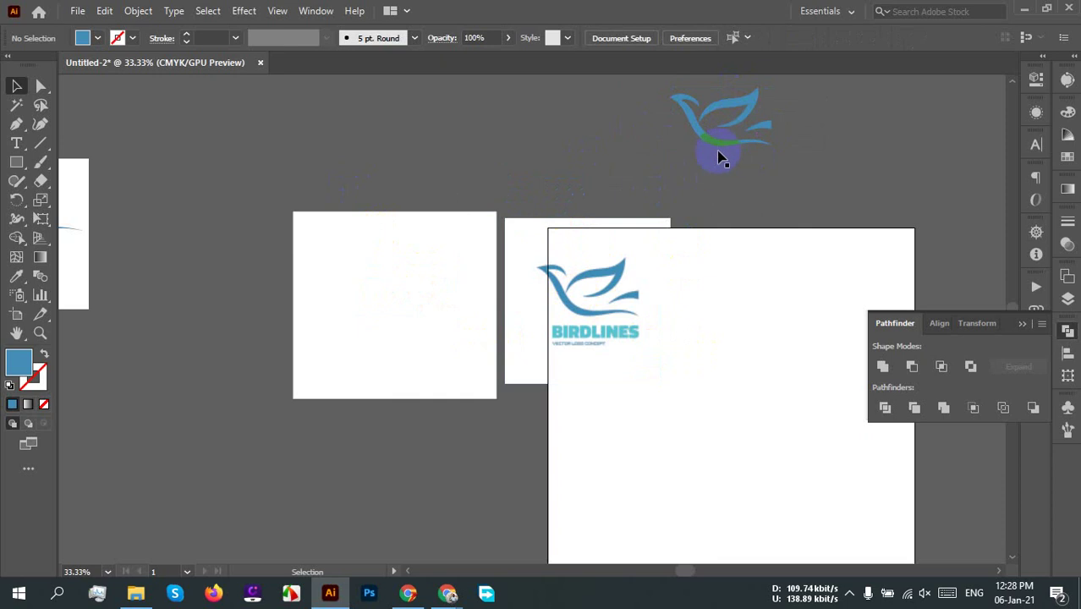
Step: Duplicate the untraced Birdlines image onto the white rectangle and trace the copy with the 3 Colors preset
left_click_drag(567, 333, 415, 324)
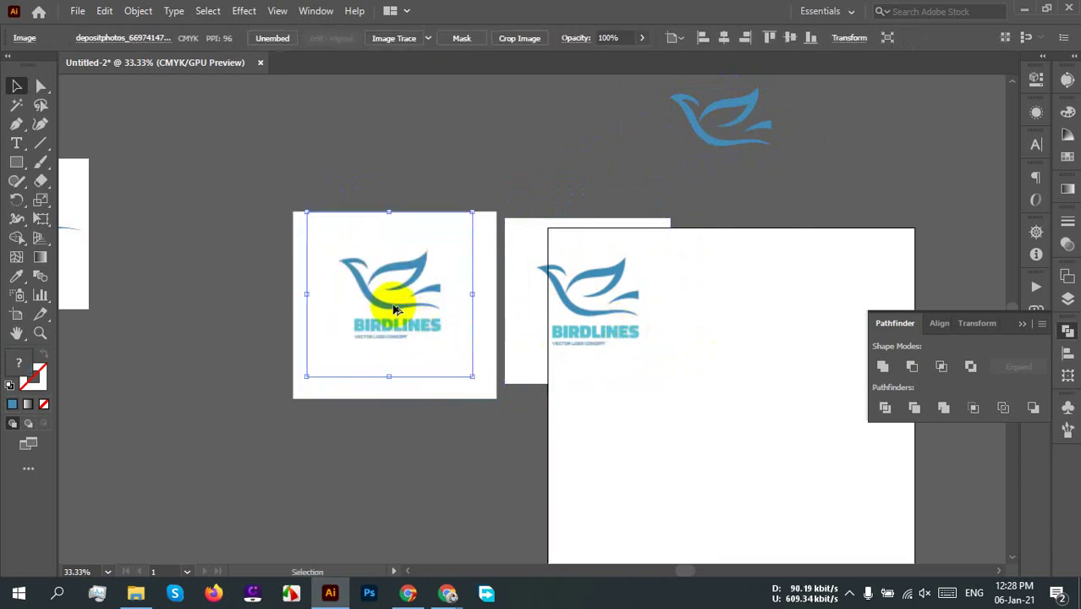
scroll(394, 310, "up", 4)
scroll(418, 371, "down", 1)
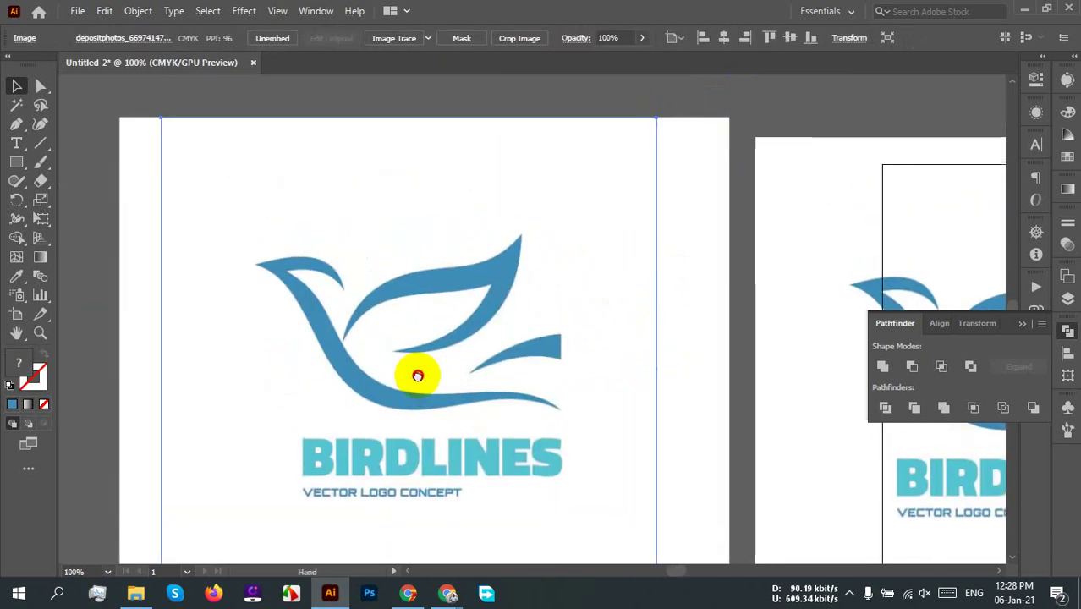
left_click(429, 39)
left_click(477, 127)
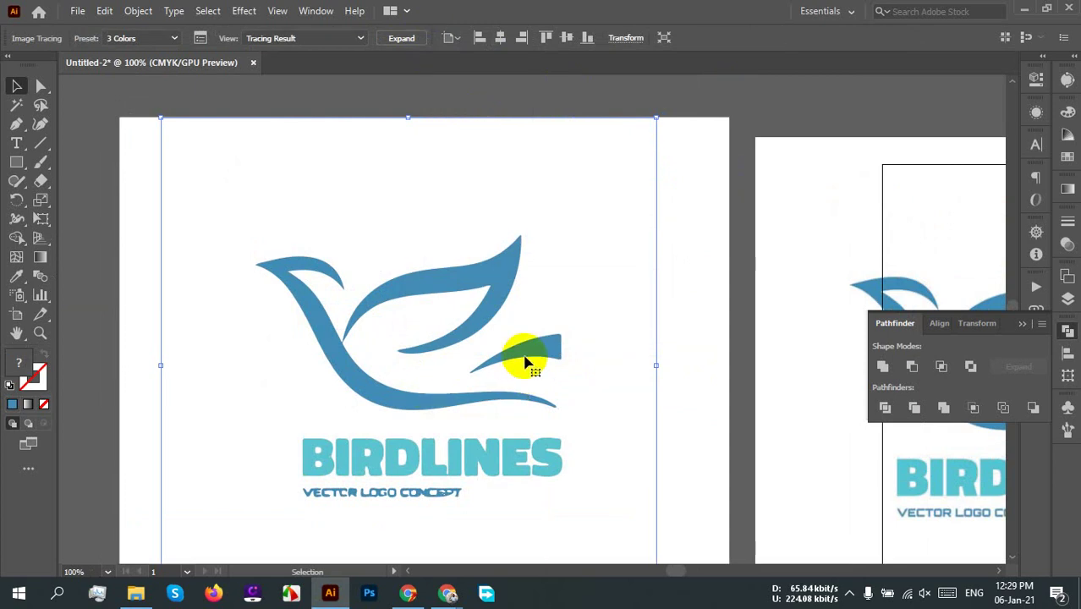
Step: Inspect the new tracing's rounded corners, open the Image Trace settings and set Corners to 100%
scroll(563, 371, "up", 2)
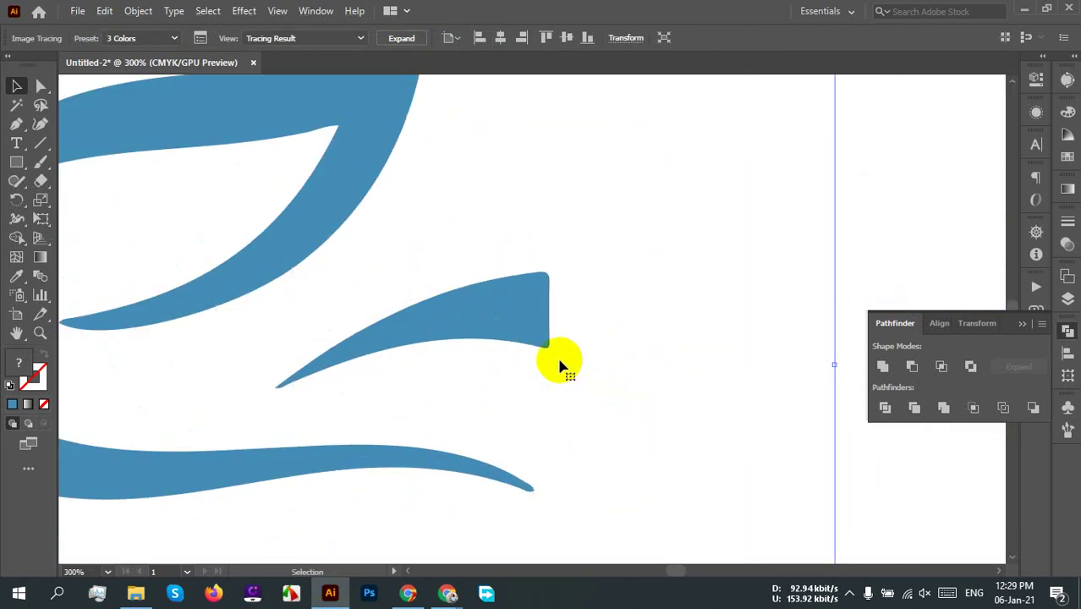
left_click_drag(216, 382, 708, 467)
scroll(603, 458, "down", 2)
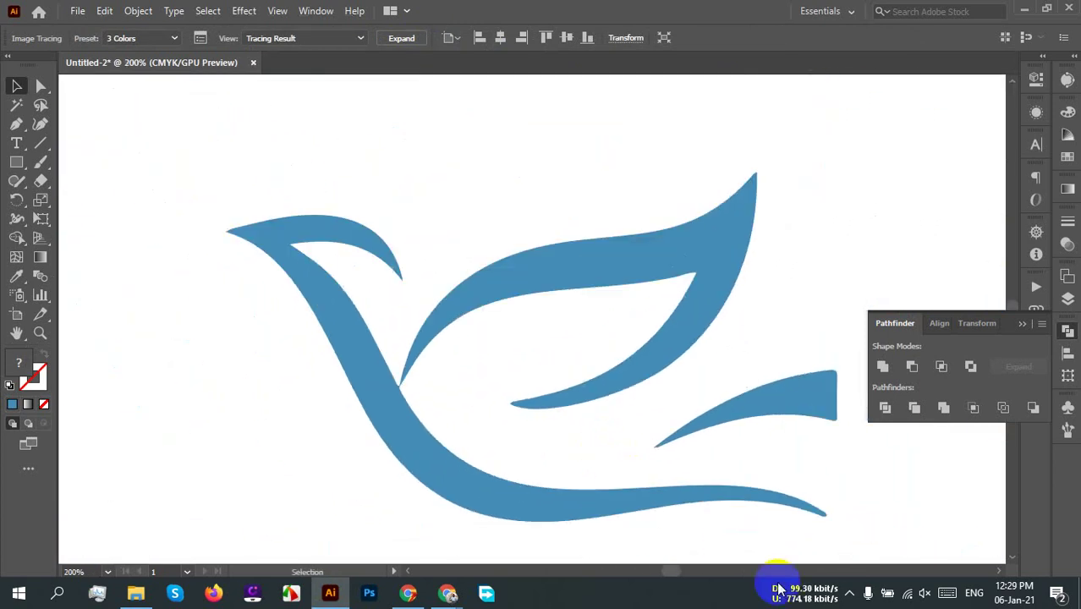
left_click_drag(883, 501, 716, 454)
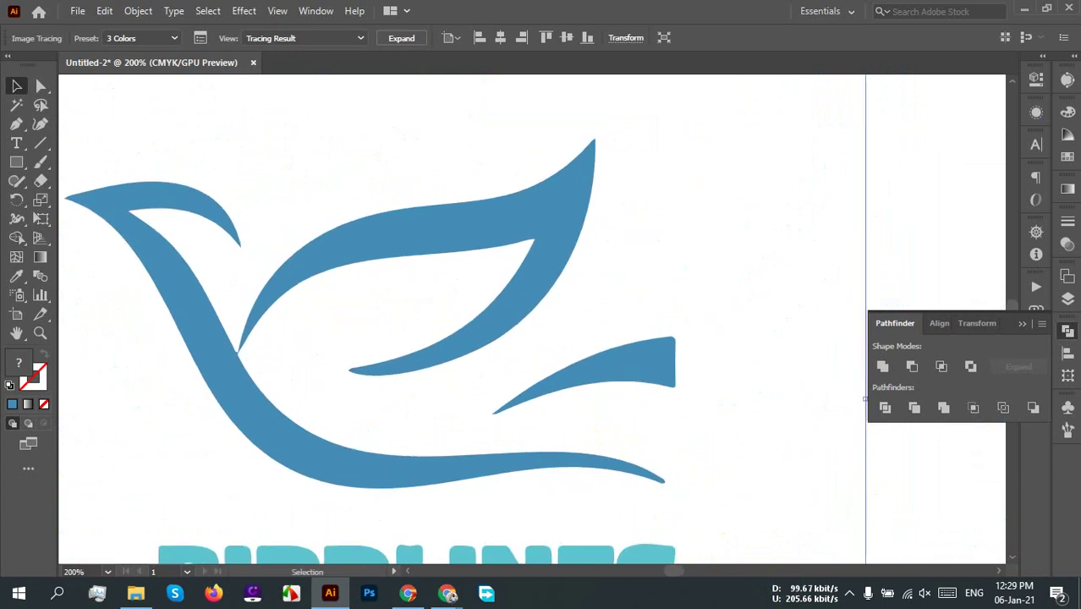
left_click(1068, 114)
left_click(1067, 81)
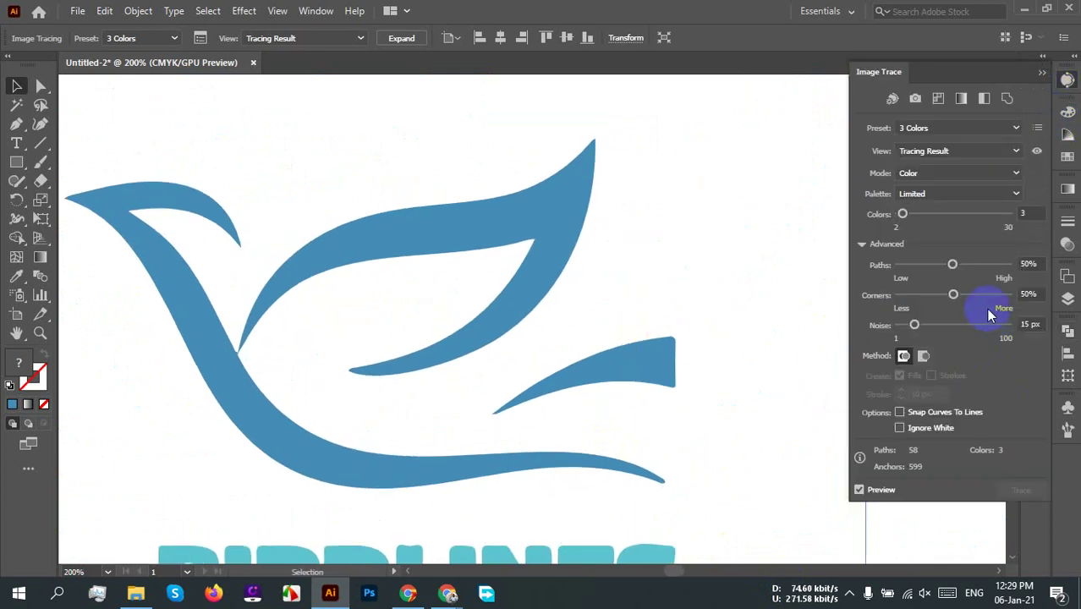
left_click_drag(953, 295, 1013, 302)
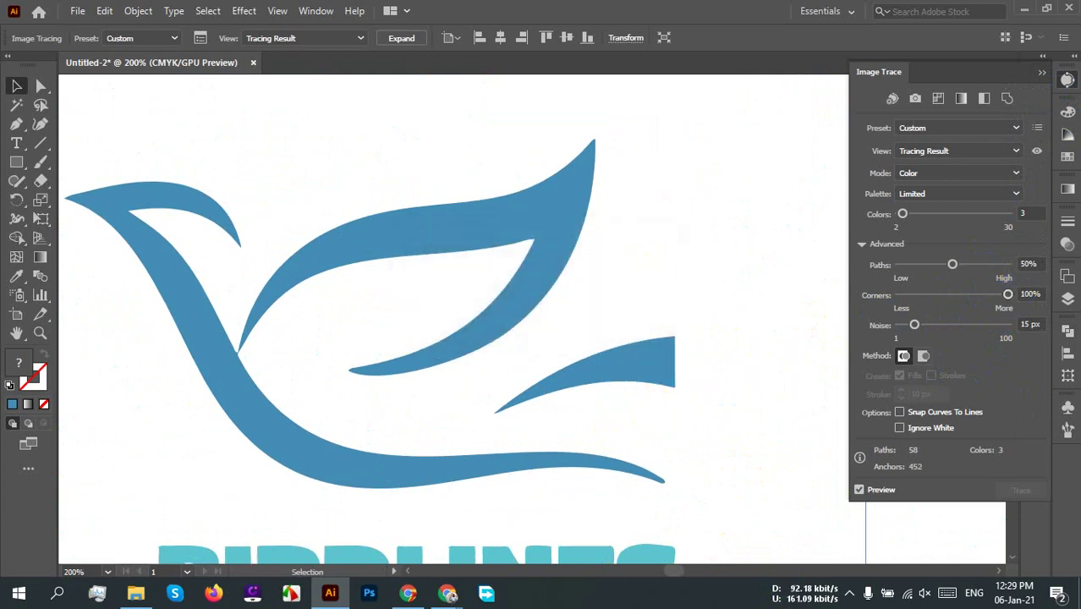
Step: Inspect the traced bird's pointed tips and try the Paths setting at 100%, 13% and 9%
left_click(223, 386)
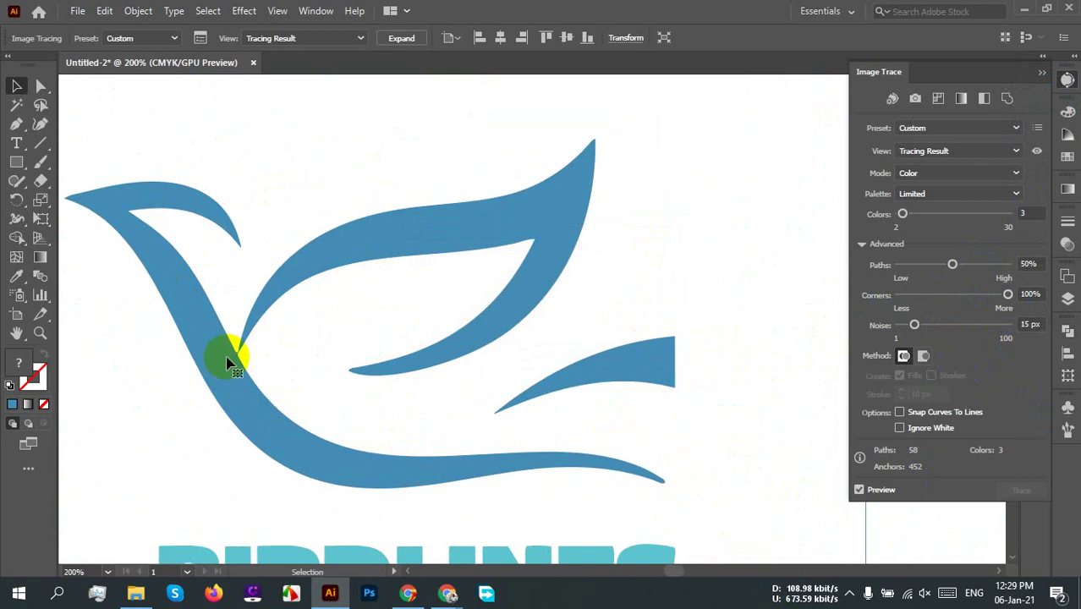
scroll(231, 362, "up", 3)
scroll(237, 294, "down", 2)
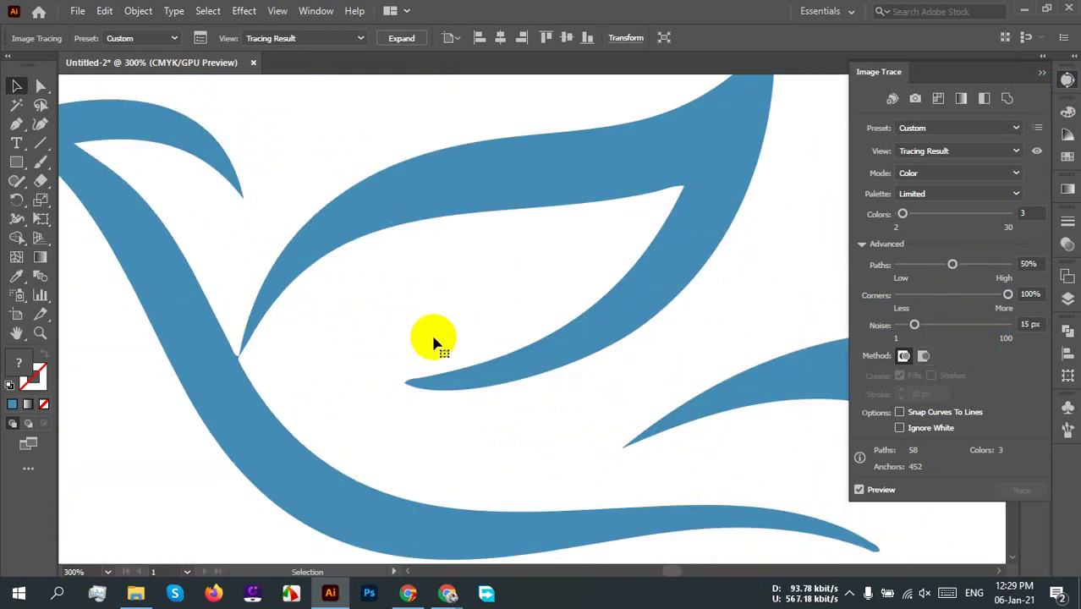
scroll(533, 339, "down", 2)
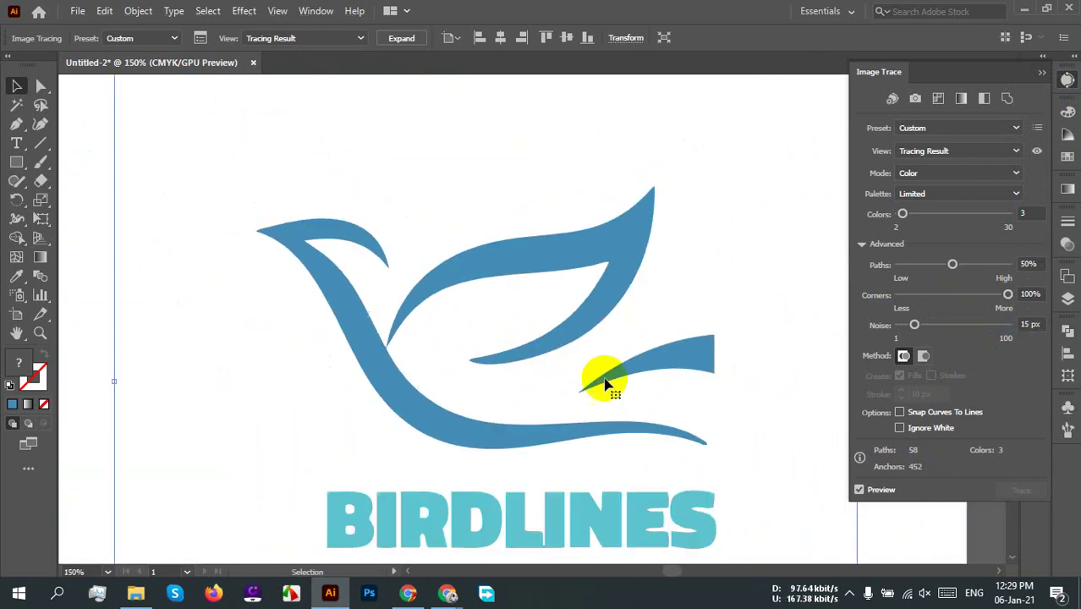
scroll(684, 406, "up", 1)
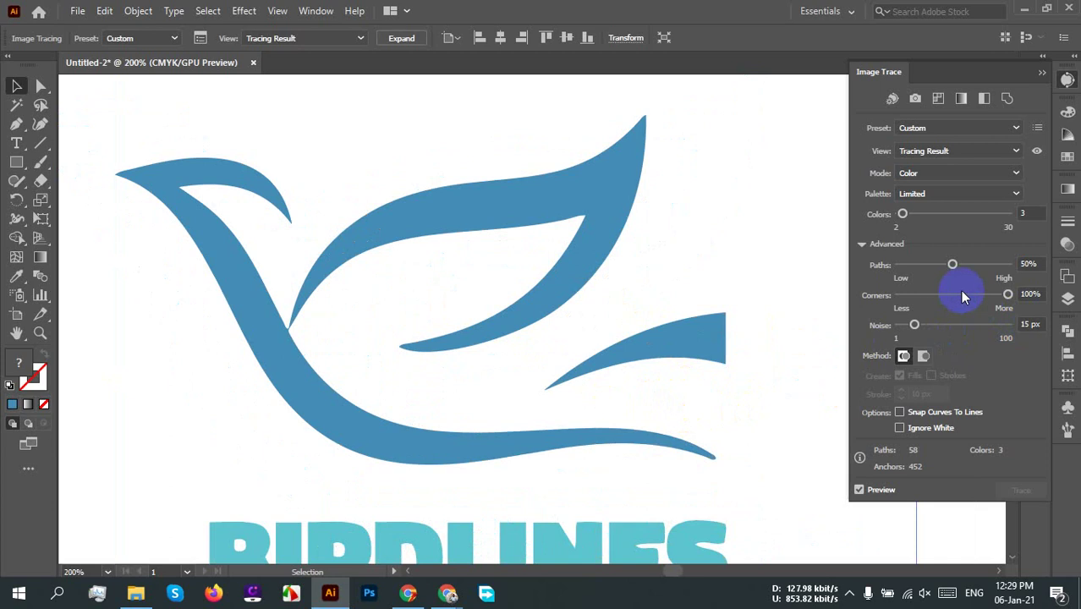
left_click_drag(953, 268, 1024, 269)
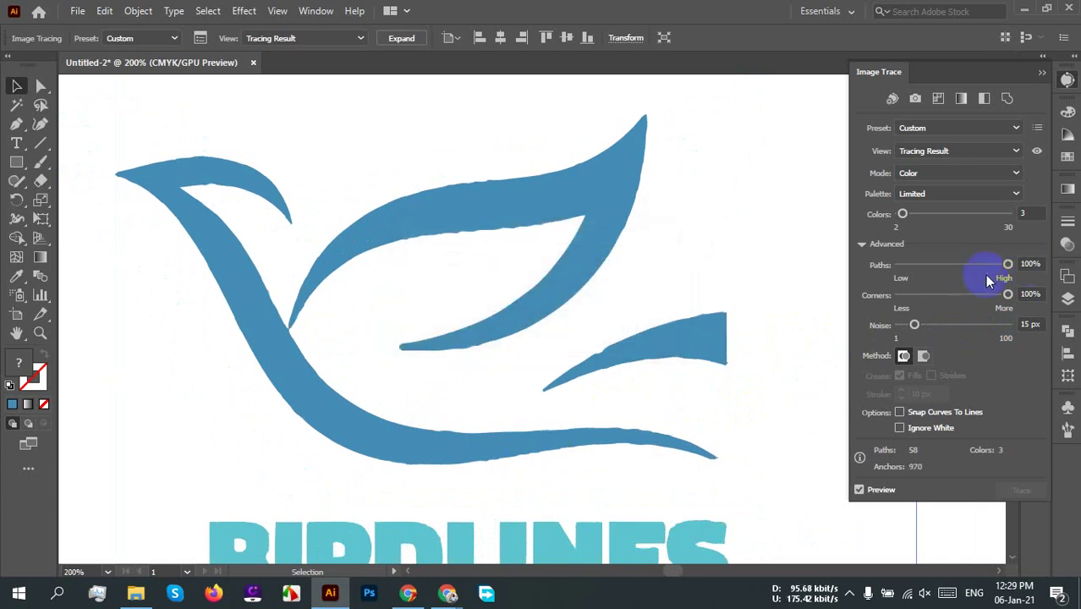
left_click_drag(1009, 267, 898, 267)
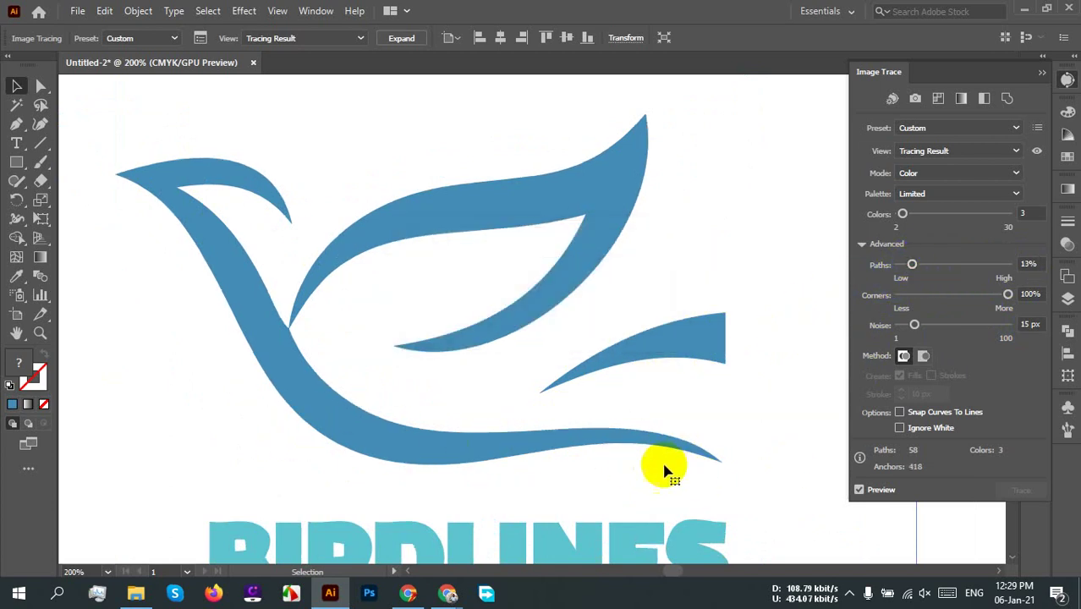
left_click_drag(912, 265, 904, 276)
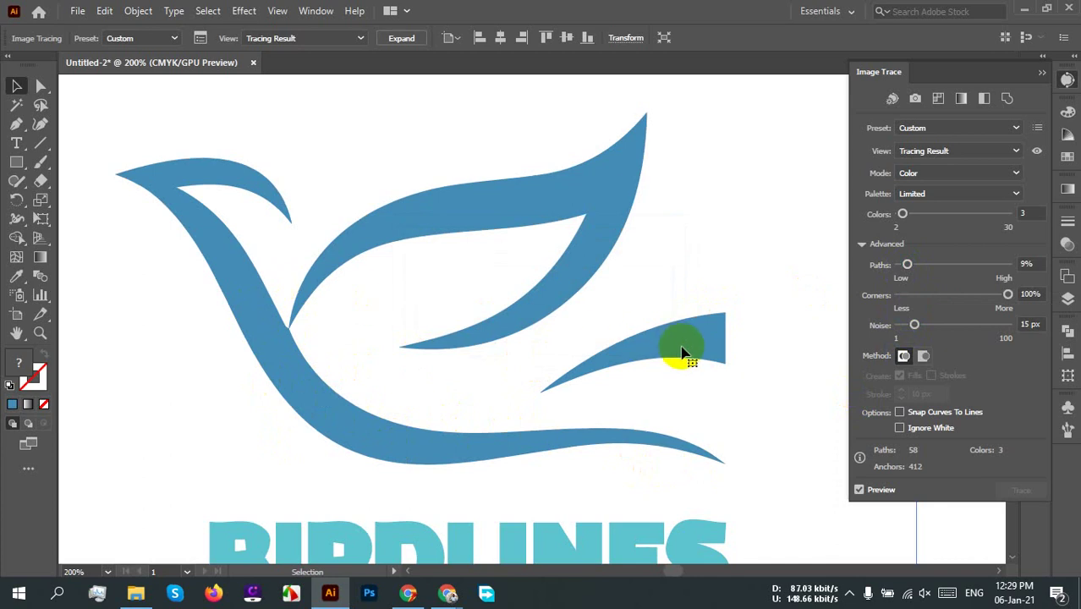
Step: Try very low Paths values on the tracing, stepping up from 1% to 5%, with the whole logo in view
scroll(681, 351, "down", 4)
left_click_drag(724, 374, 546, 351)
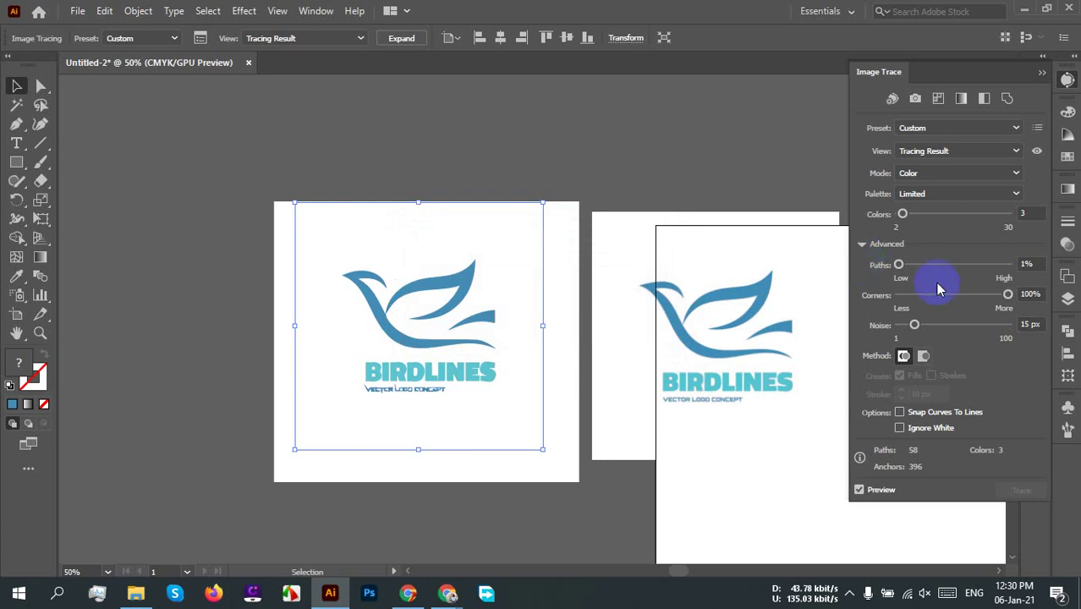
key("Up")
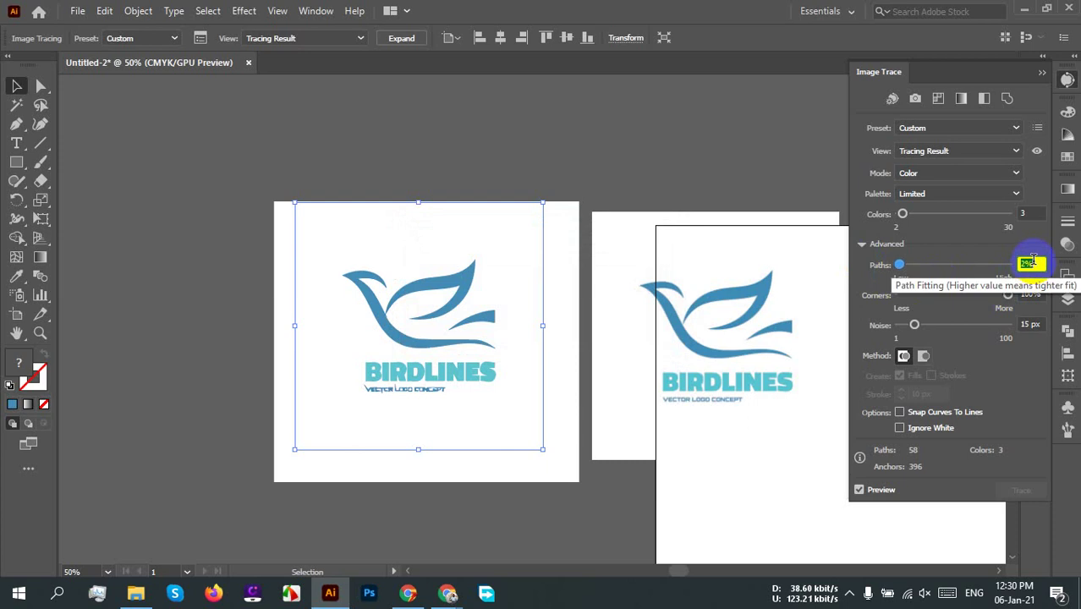
key("Up")
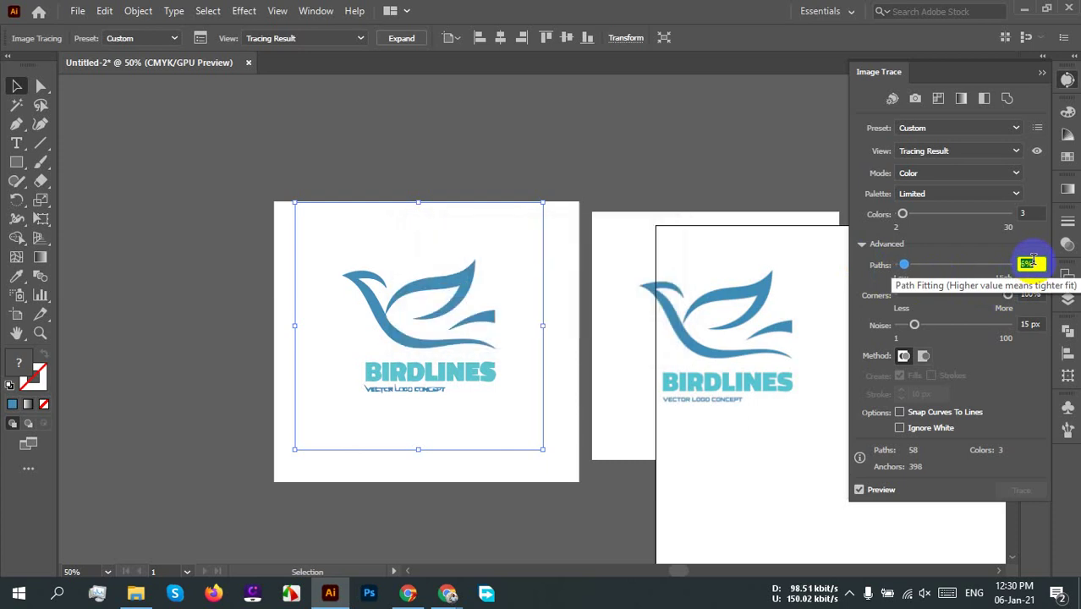
key("Up")
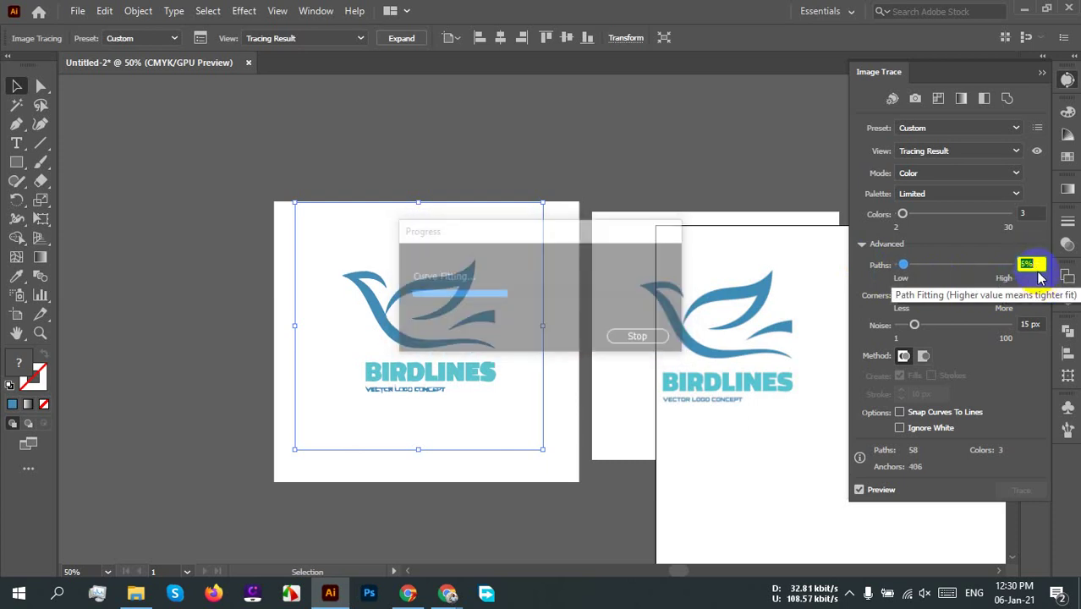
key("Up")
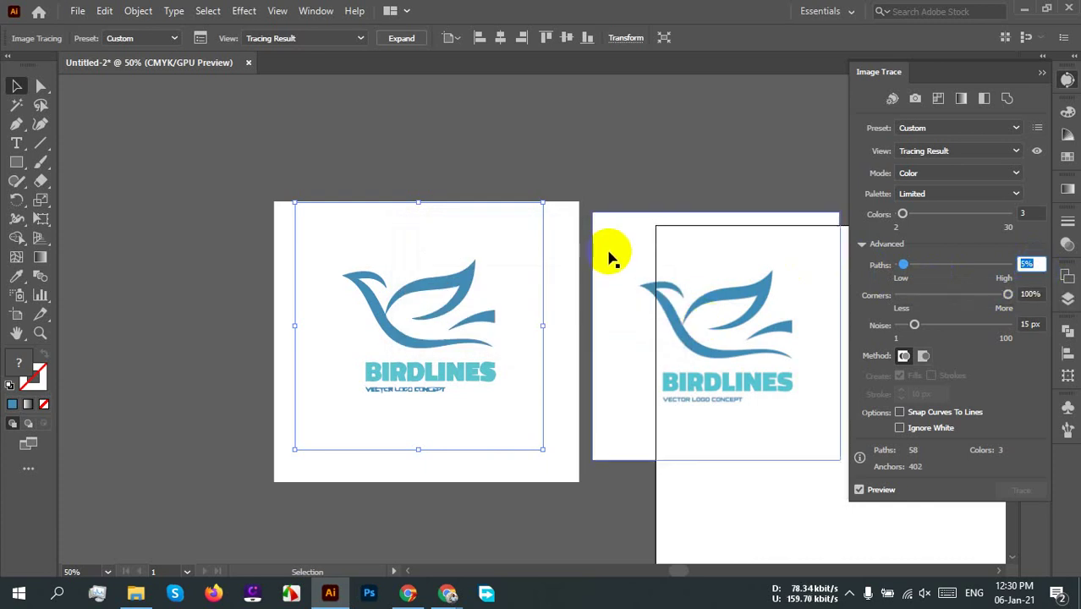
Step: Set the tracing's Paths to 3% and Colors to 30, reselecting the traced logo on the white rectangle
left_click_drag(913, 298, 1021, 303)
type("3")
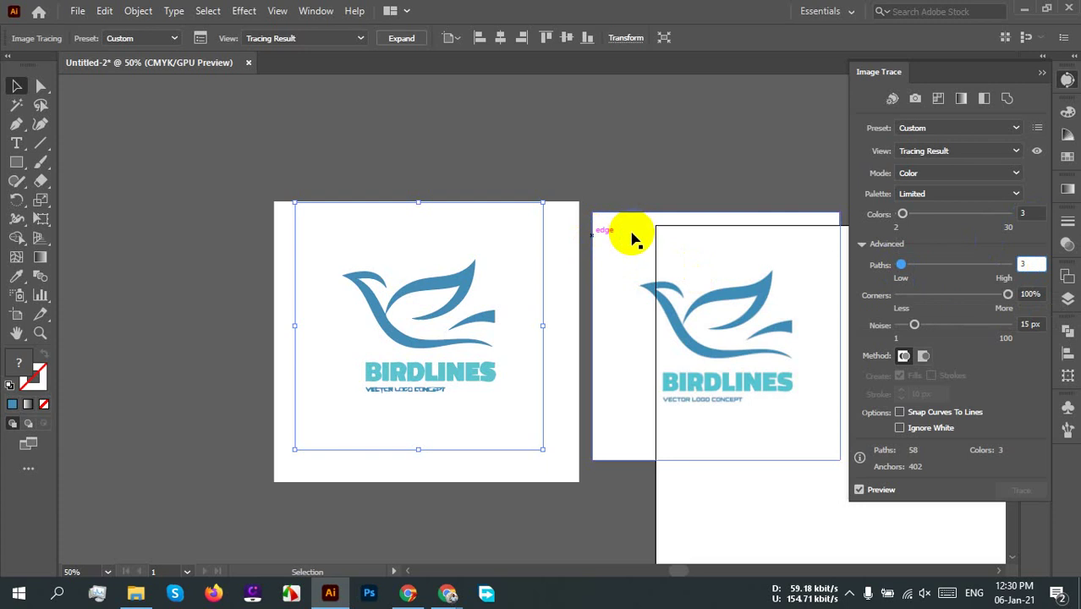
key("ctrl+z")
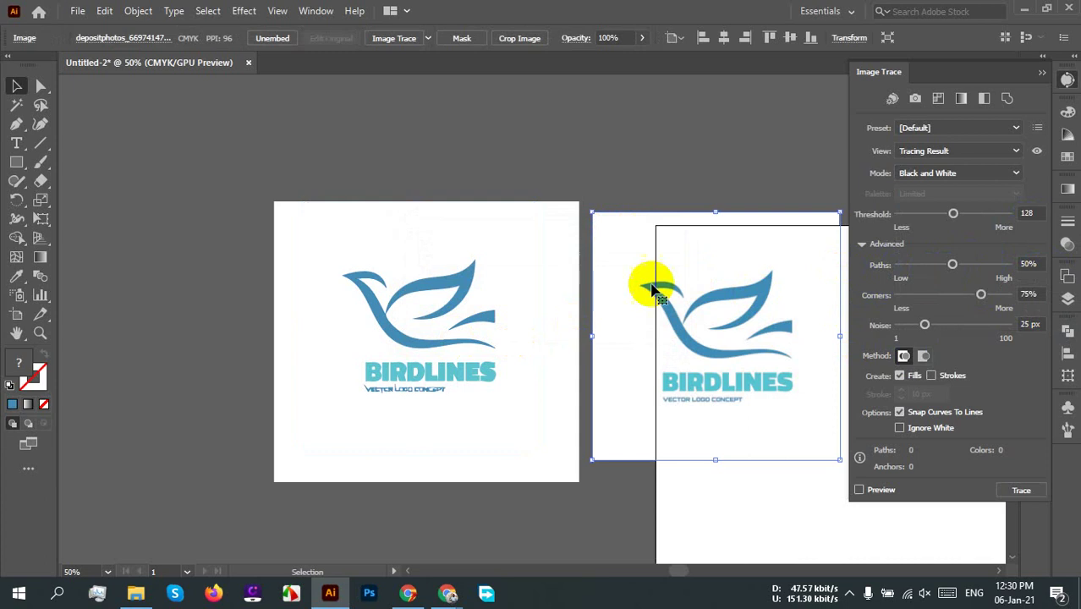
left_click(478, 269)
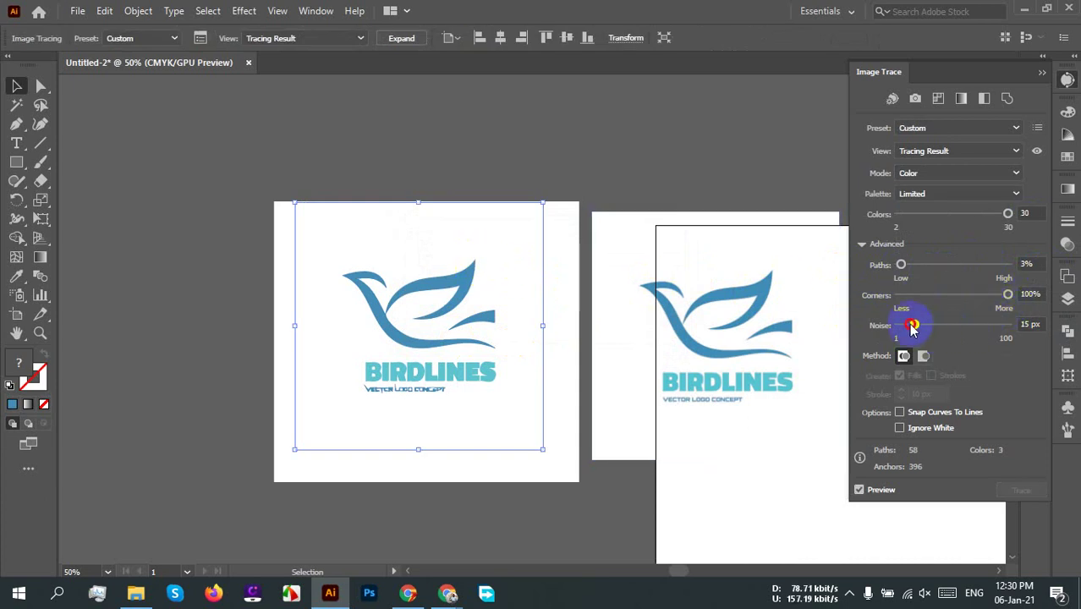
Step: Try the tracing's Noise at 1 px and at 100 px, examining the bird's tips and joints up close
left_click_drag(912, 328, 836, 326)
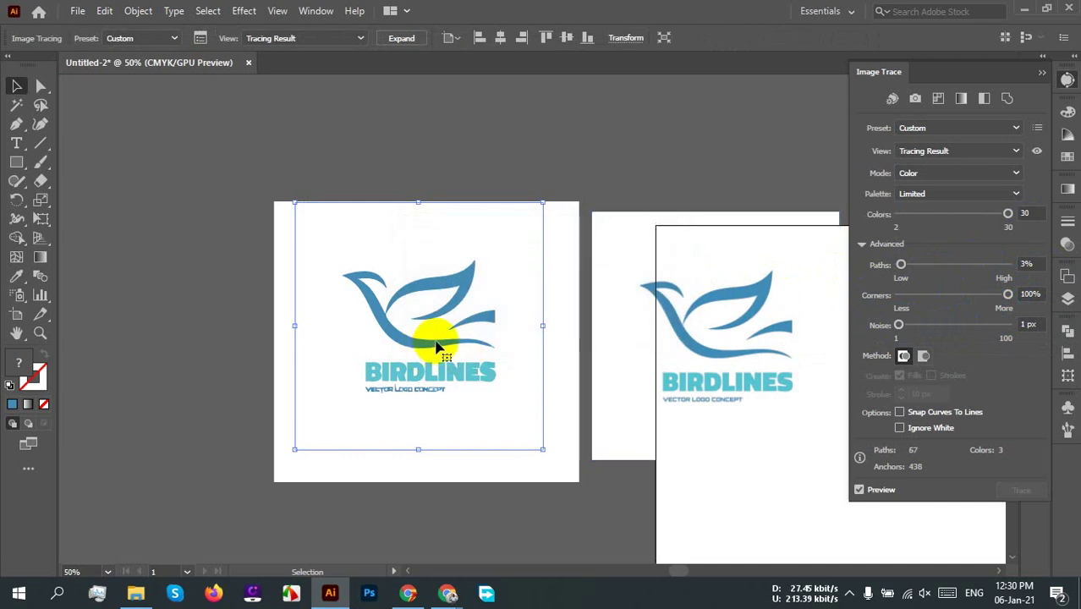
scroll(437, 347, "up", 3, "alt")
scroll(456, 338, "up", 1, "alt")
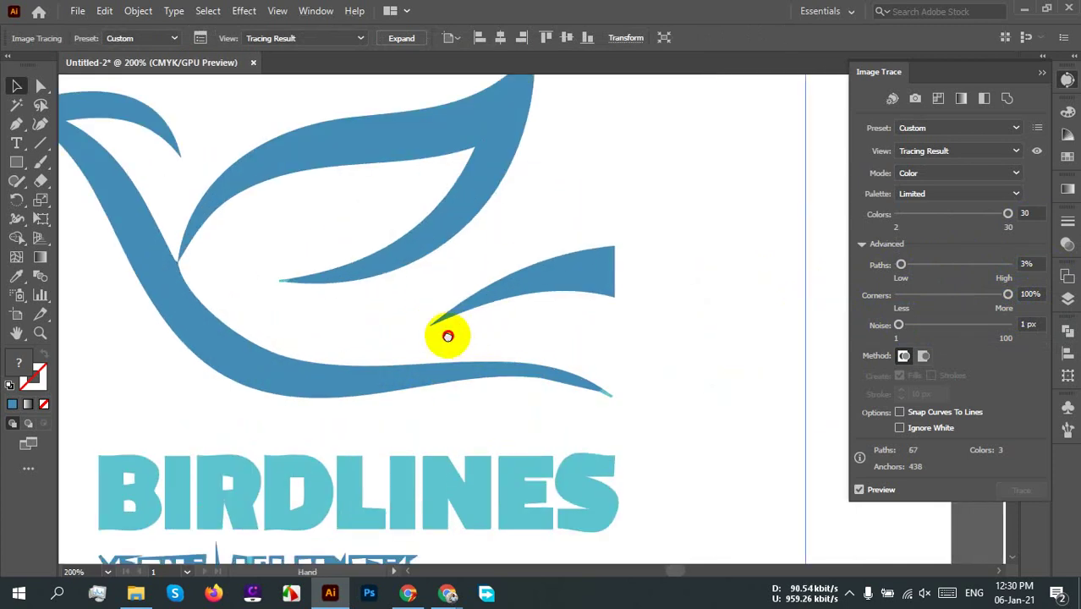
left_click_drag(447, 334, 487, 350)
left_click_drag(936, 325, 1079, 355)
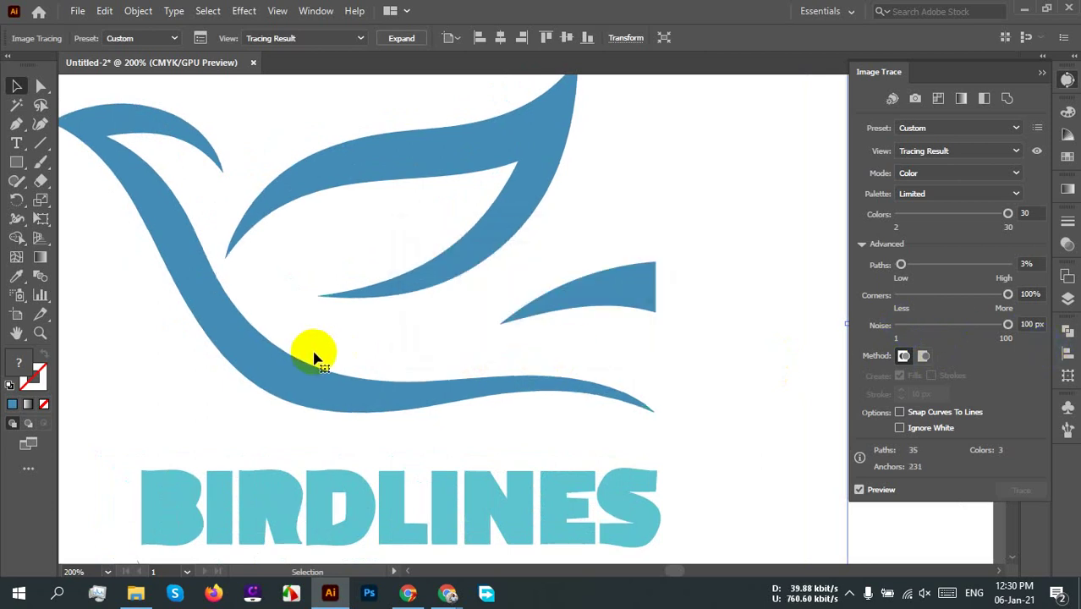
scroll(372, 335, "up", 2)
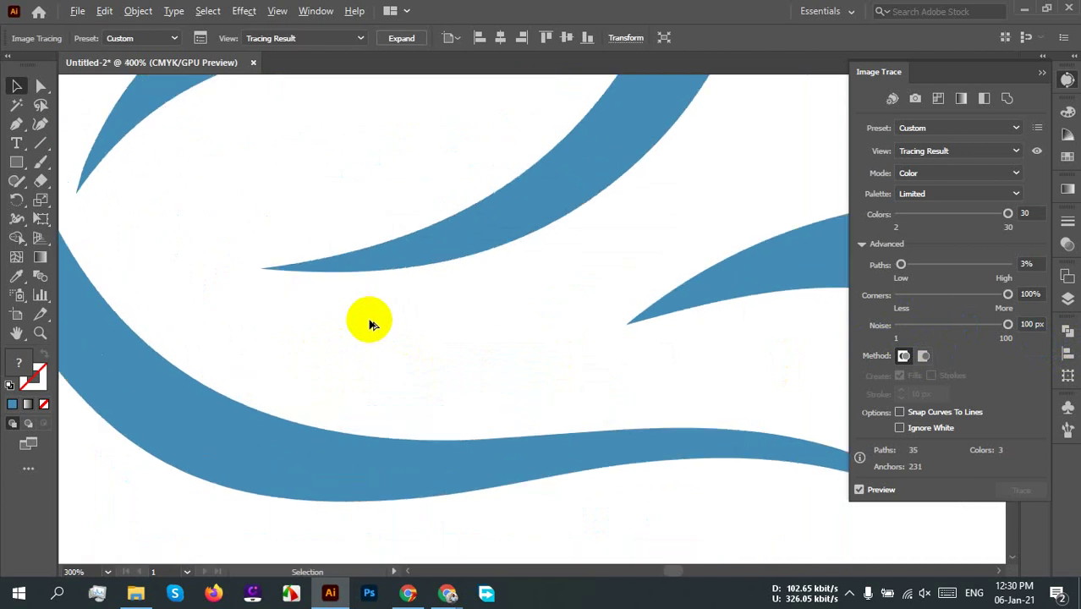
scroll(364, 318, "down", 5)
scroll(362, 321, "up", 3)
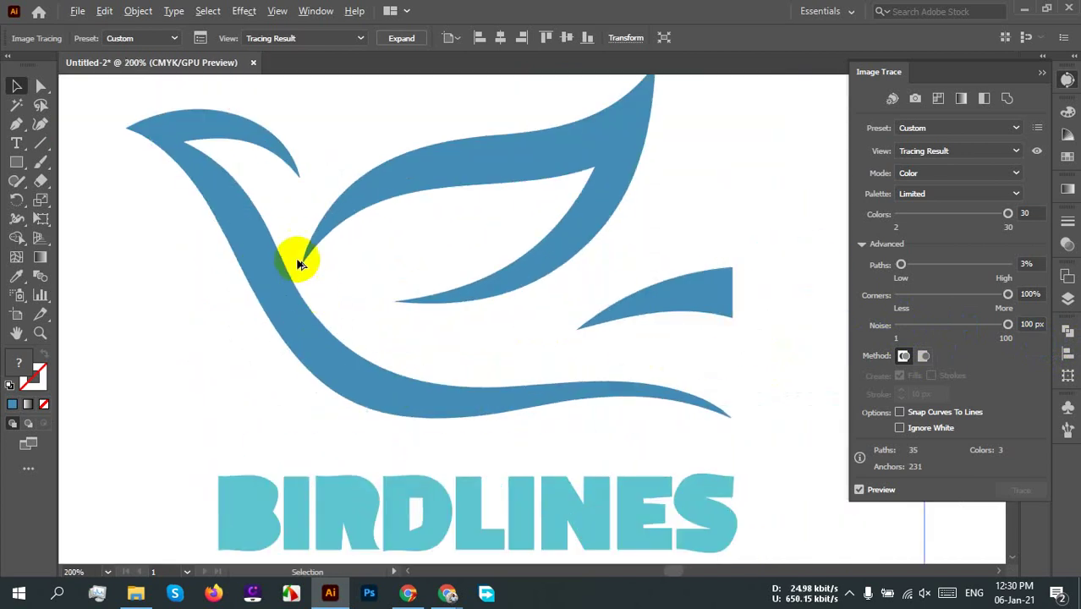
Step: Try Paths at 12% on the tracing and restore it to 3%
left_click_drag(909, 276, 903, 274)
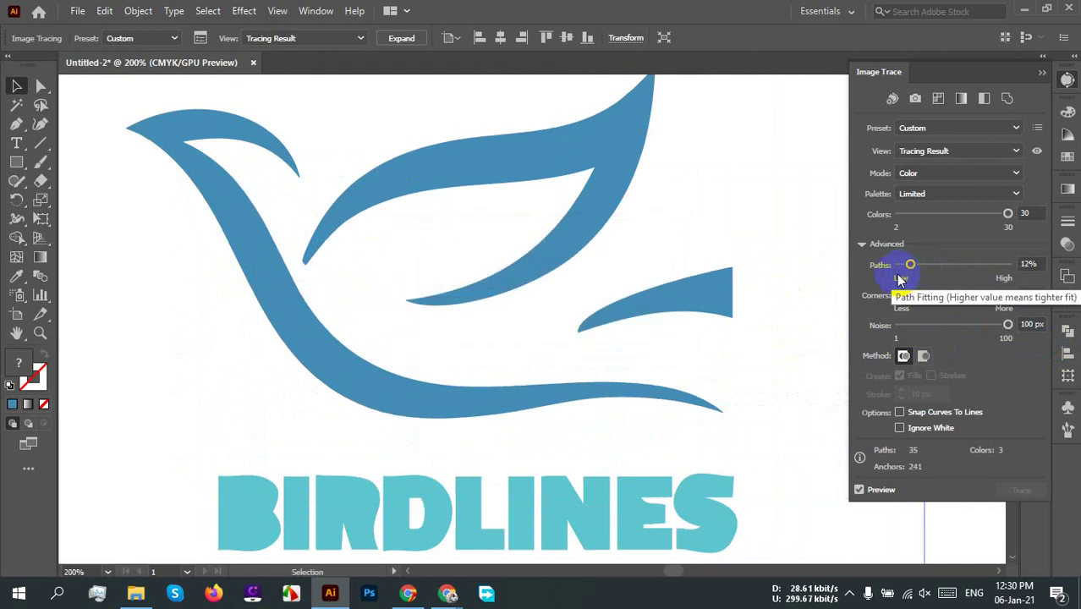
double_click(1027, 264)
type("3")
key("Return")
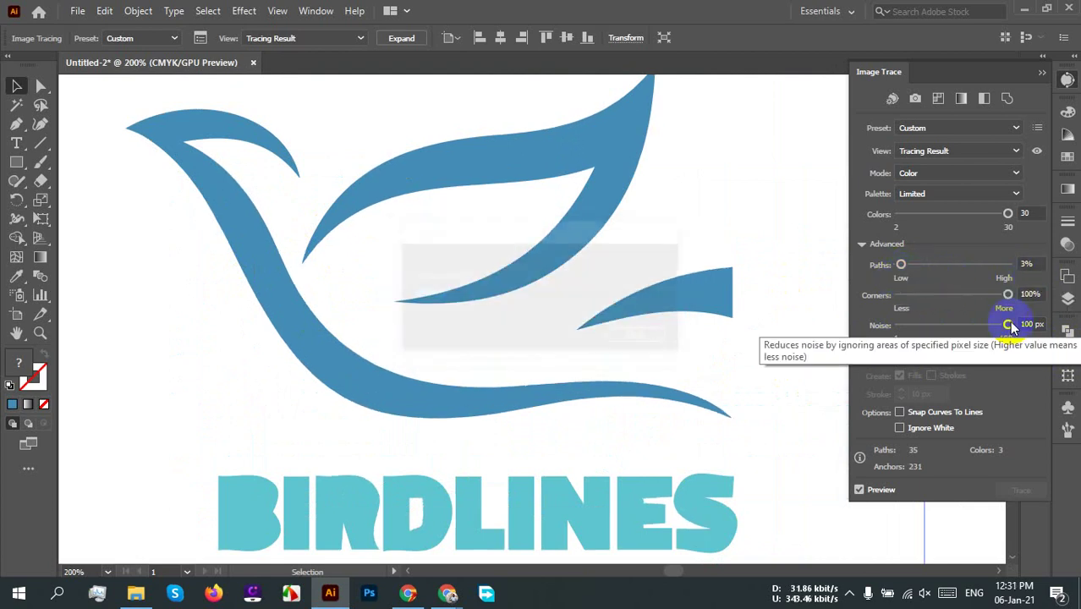
Step: Lower the tracing's Noise, trying 39 px and settling on 12 px, and check the bird's outline
left_click_drag(1008, 326, 945, 328)
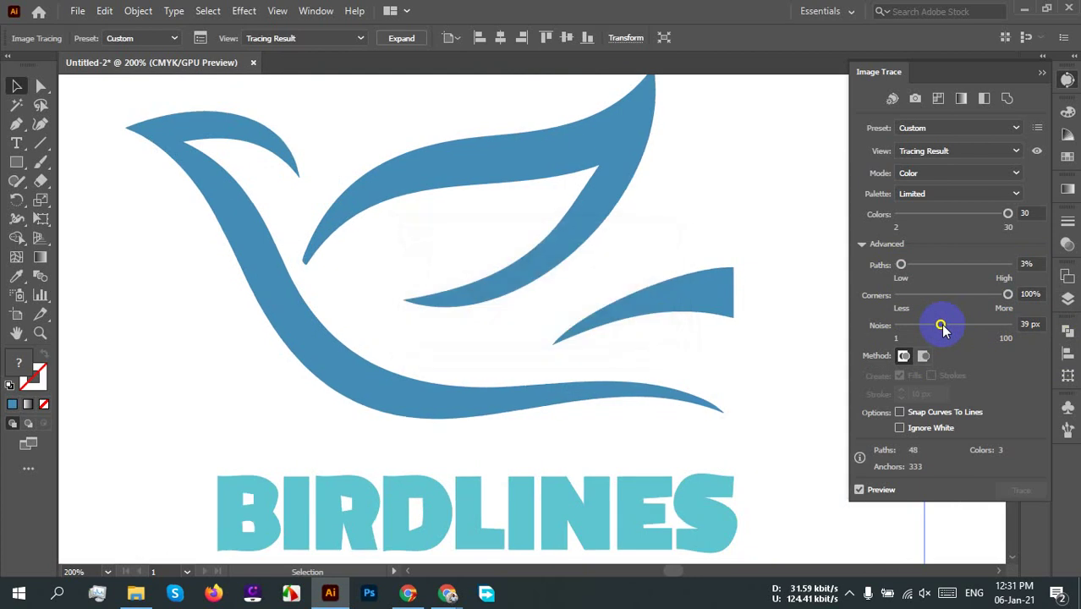
left_click_drag(943, 328, 944, 333)
left_click_drag(945, 334, 906, 335)
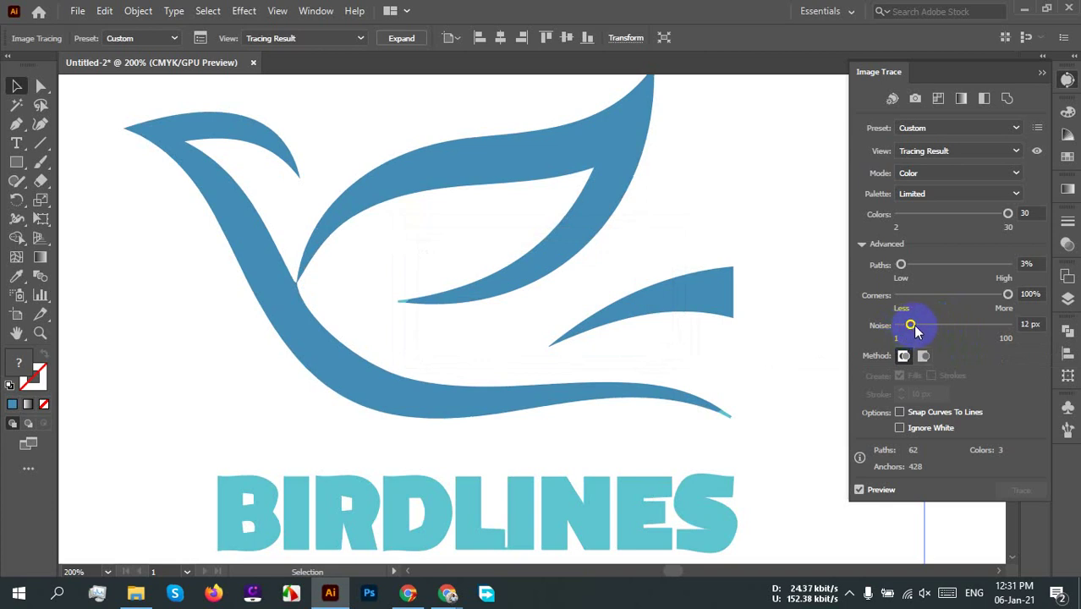
left_click_drag(914, 329, 914, 329)
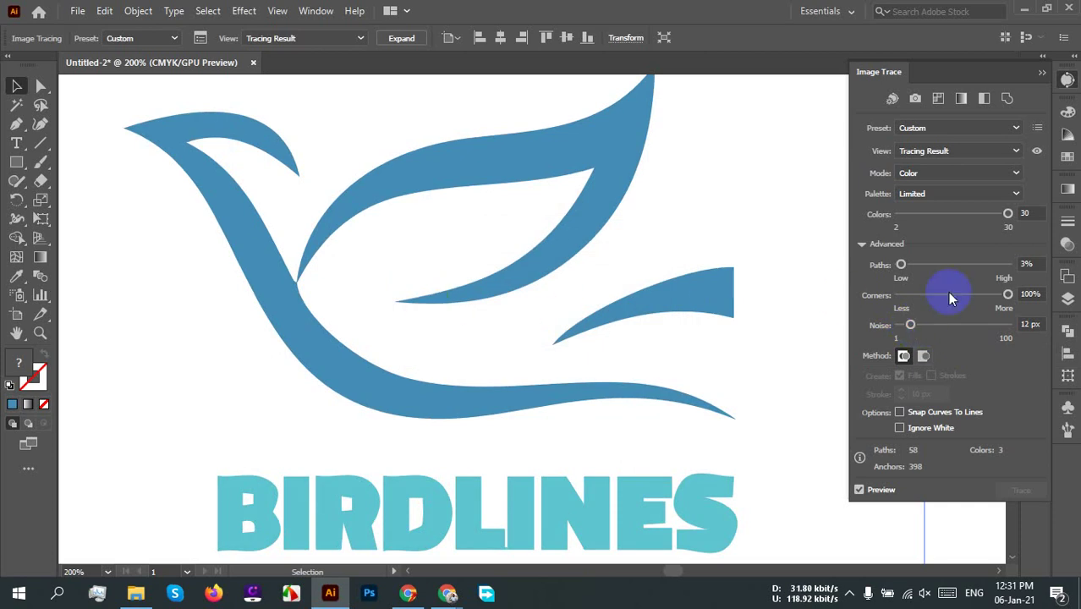
scroll(399, 241, "up", 2)
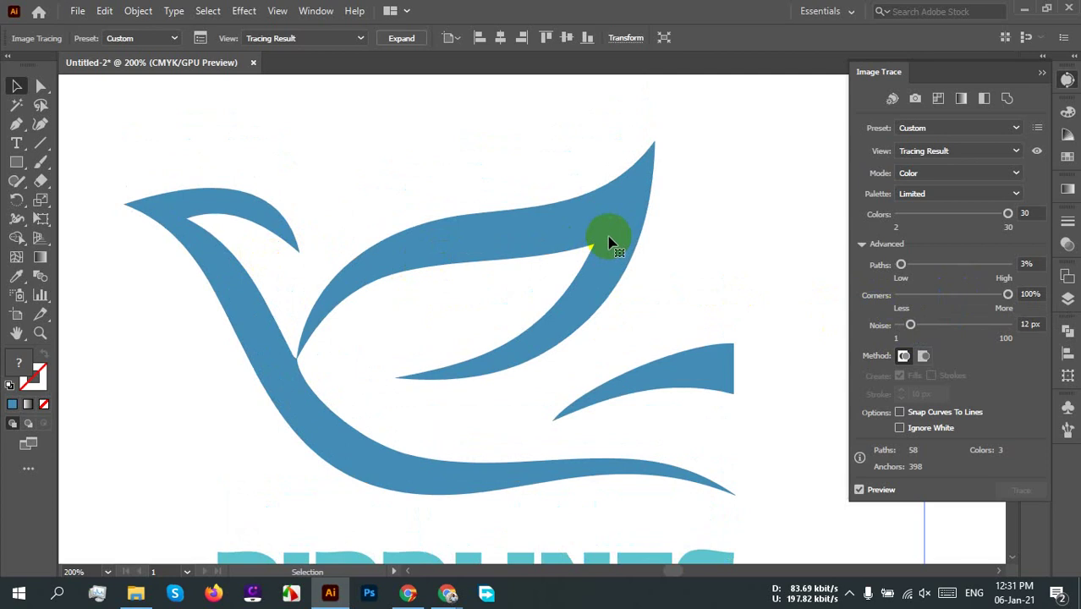
Step: Move the united bird from above the artboard to just above the white rectangle that holds the new tracing
scroll(594, 247, "down", 4)
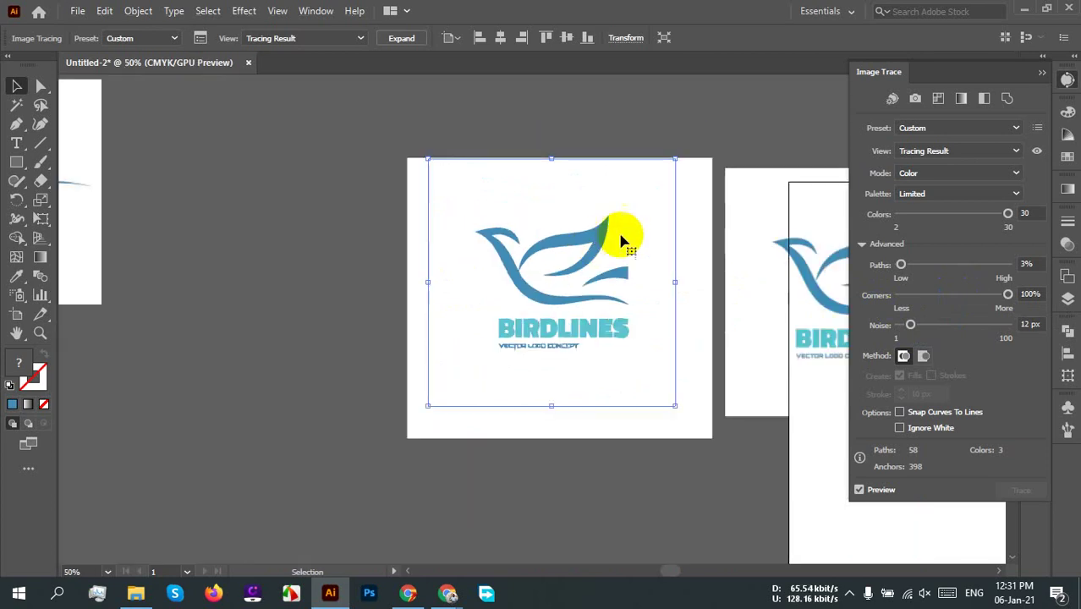
left_click_drag(623, 235, 430, 331)
scroll(555, 280, "down", 1)
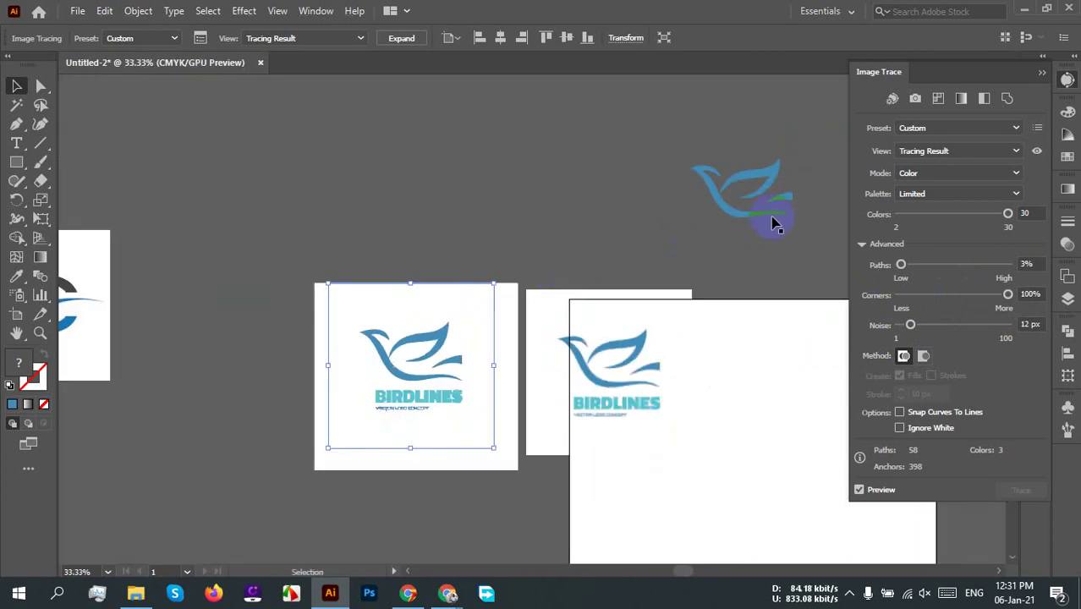
left_click_drag(772, 223, 415, 279)
scroll(416, 278, "up", 3)
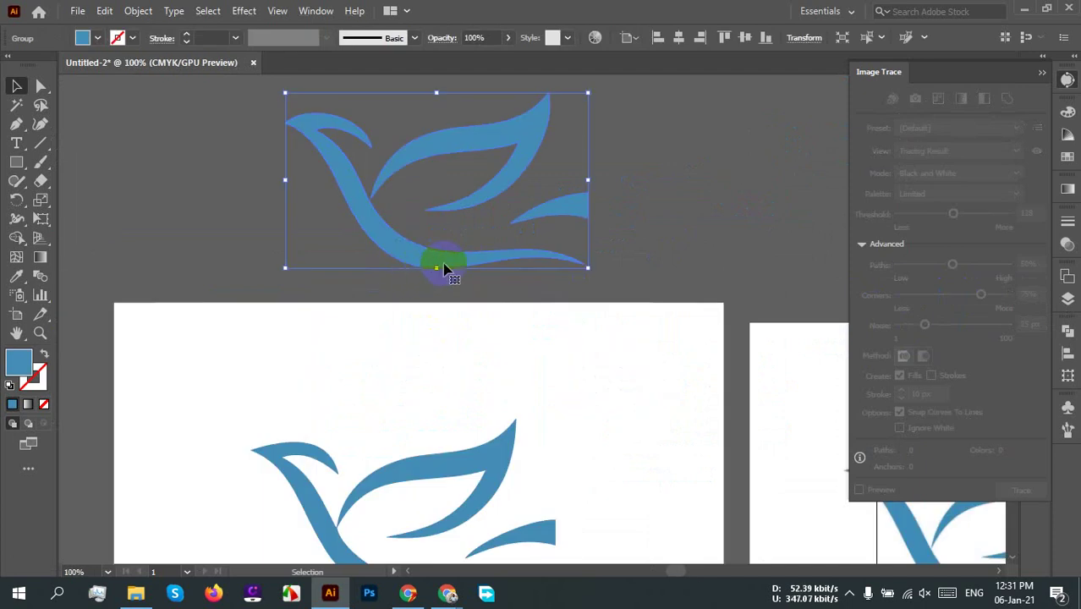
scroll(563, 306, "down", 3)
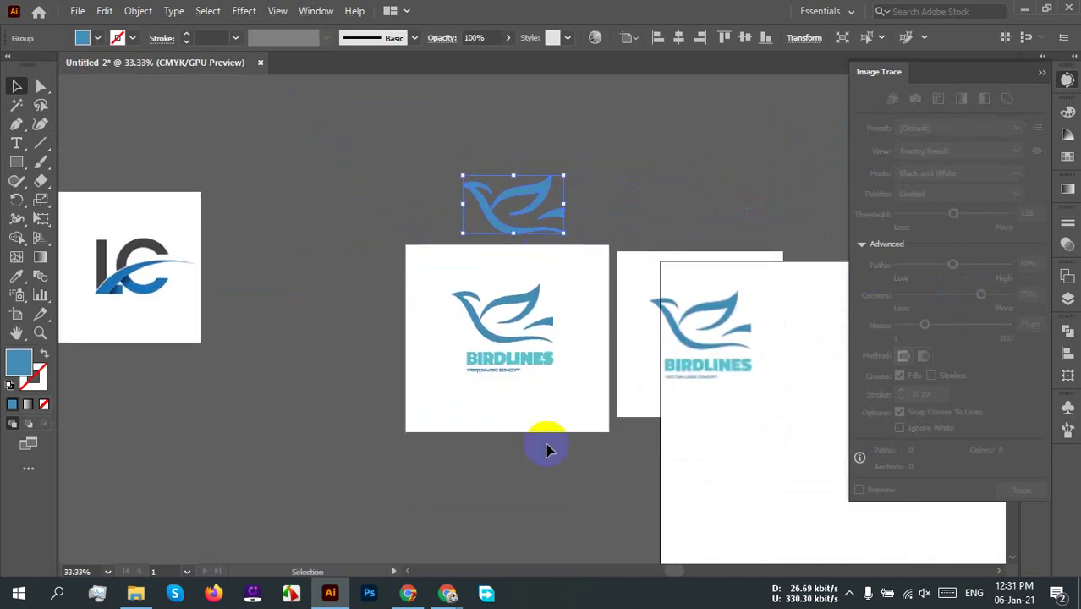
Step: Expand the new Birdlines tracing into paths and ungroup the result
left_click(574, 364)
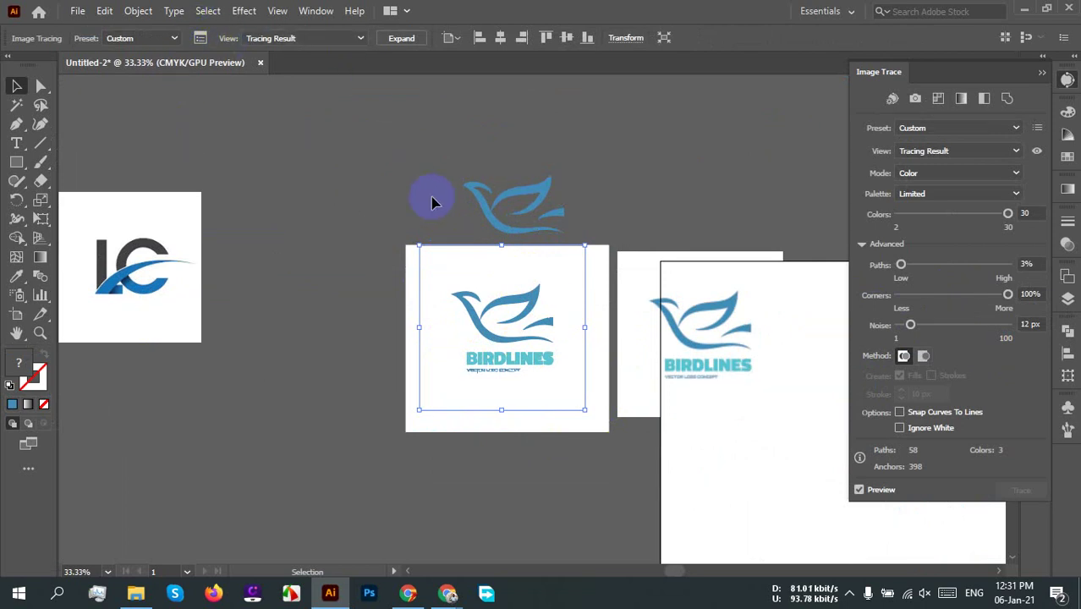
left_click(402, 39)
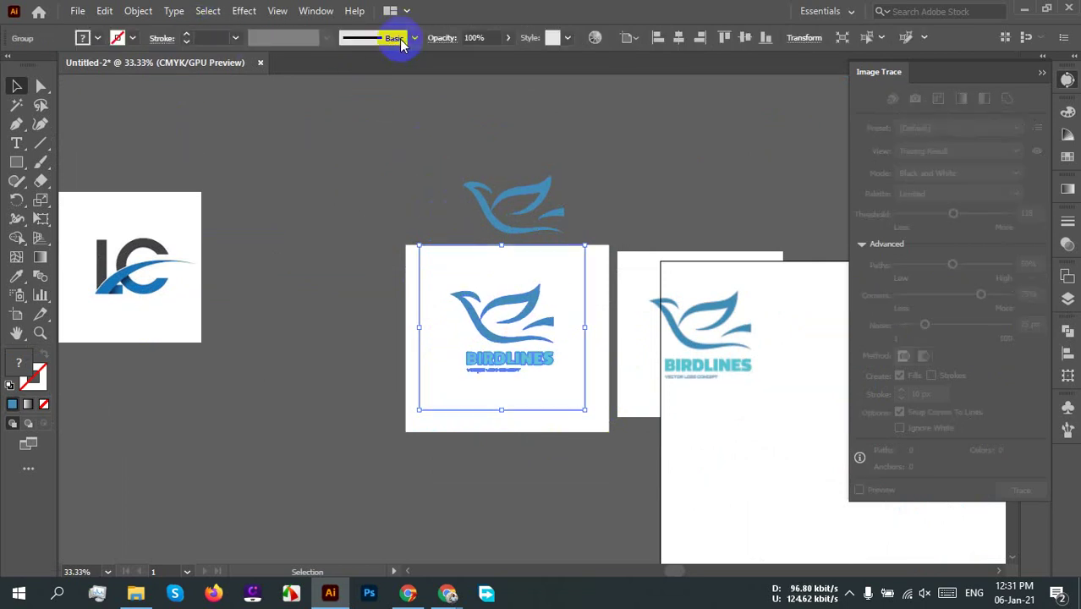
right_click(440, 288)
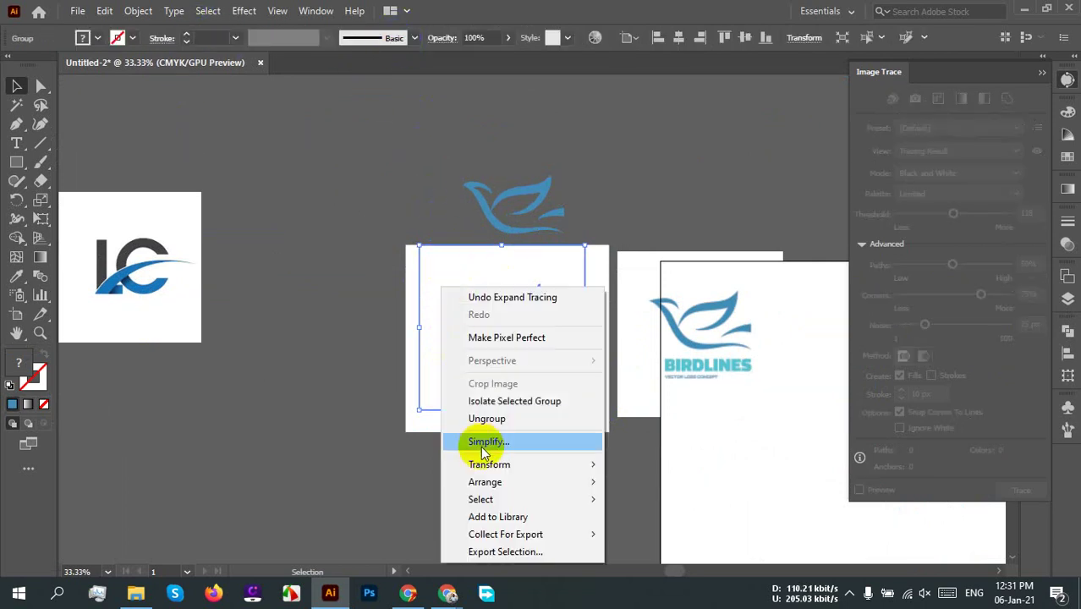
left_click(478, 419)
Step: Delete the expanded tracing's white background and the BIRDLINES lettering with its tagline, keeping only the bird
left_click(423, 387)
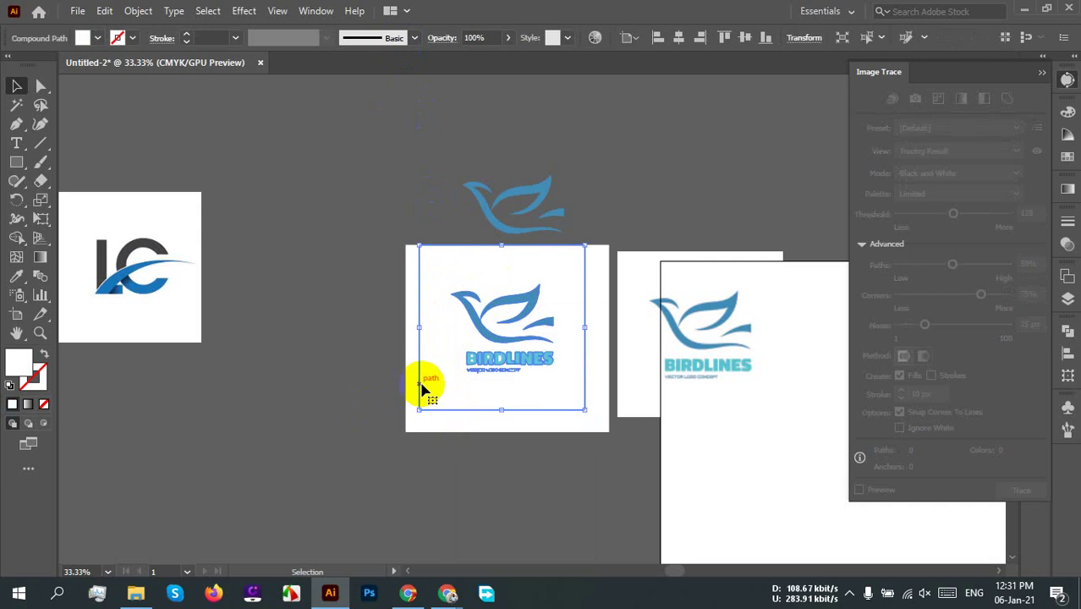
left_click(422, 382)
left_click_drag(590, 425, 367, 350)
key("Delete")
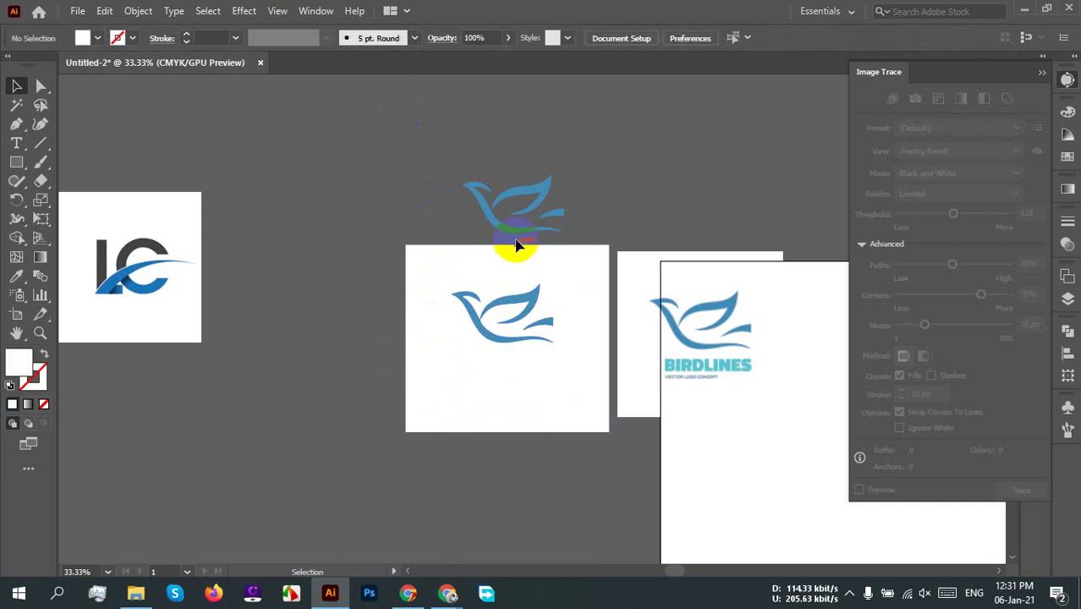
Step: Place the united bird directly below the newly traced bird on the white rectangle to compare their outlines
left_click_drag(517, 246, 511, 414)
scroll(546, 386, "up", 5)
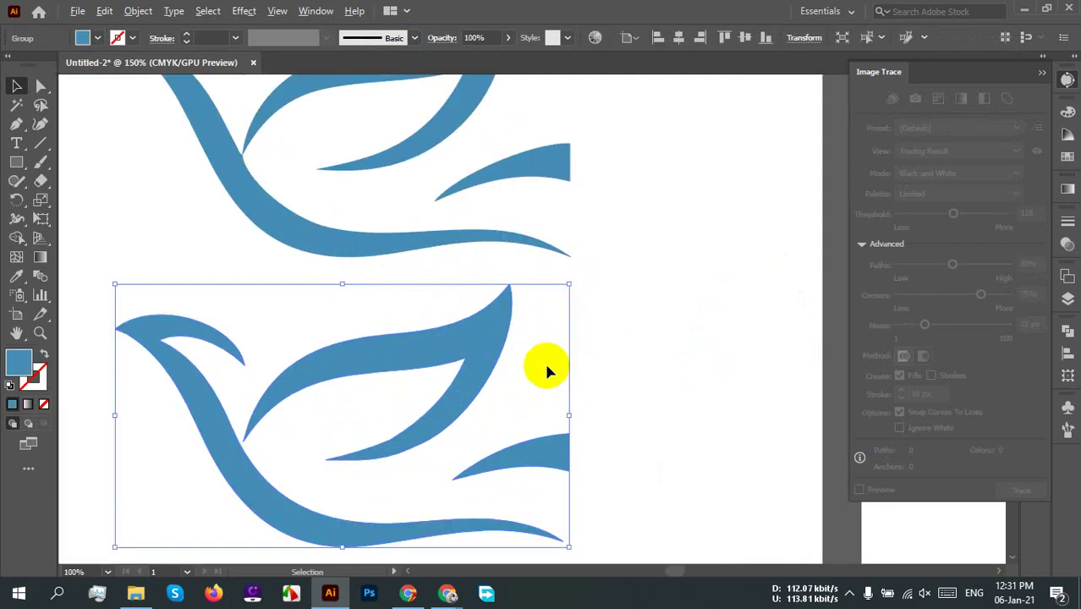
scroll(618, 288, "down", 1)
left_click_drag(640, 255, 657, 261)
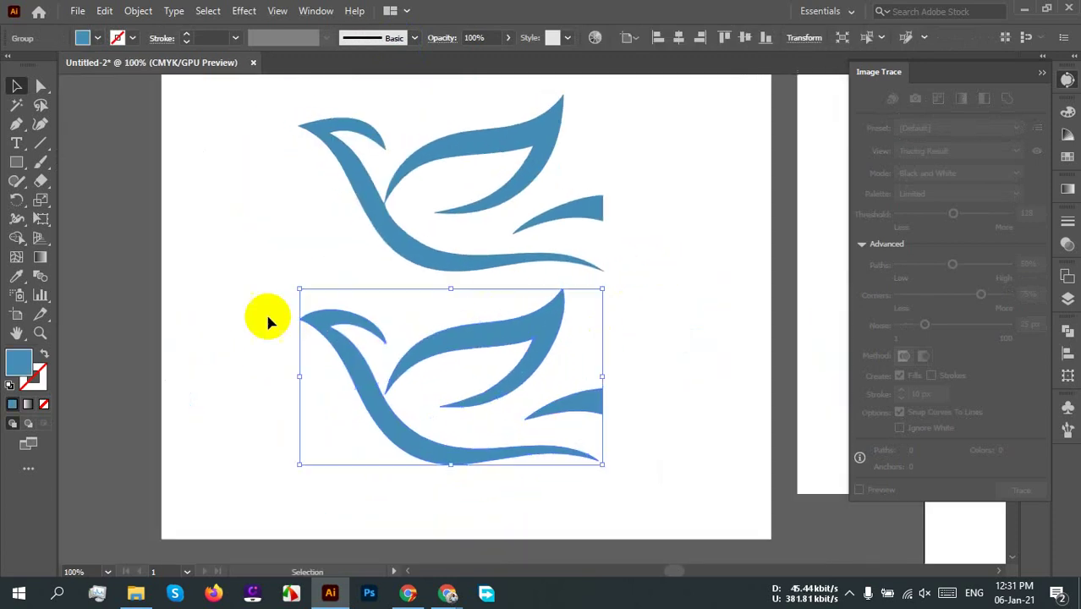
left_click(687, 254)
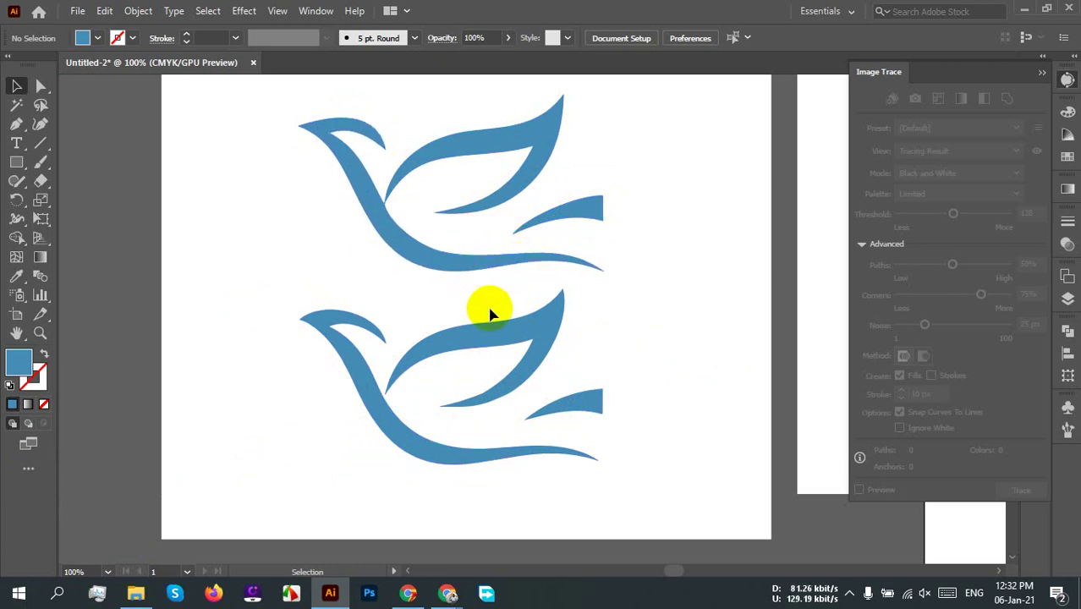
Step: Move both birds off the white rectangle into the empty area above it
scroll(489, 314, "down", 3)
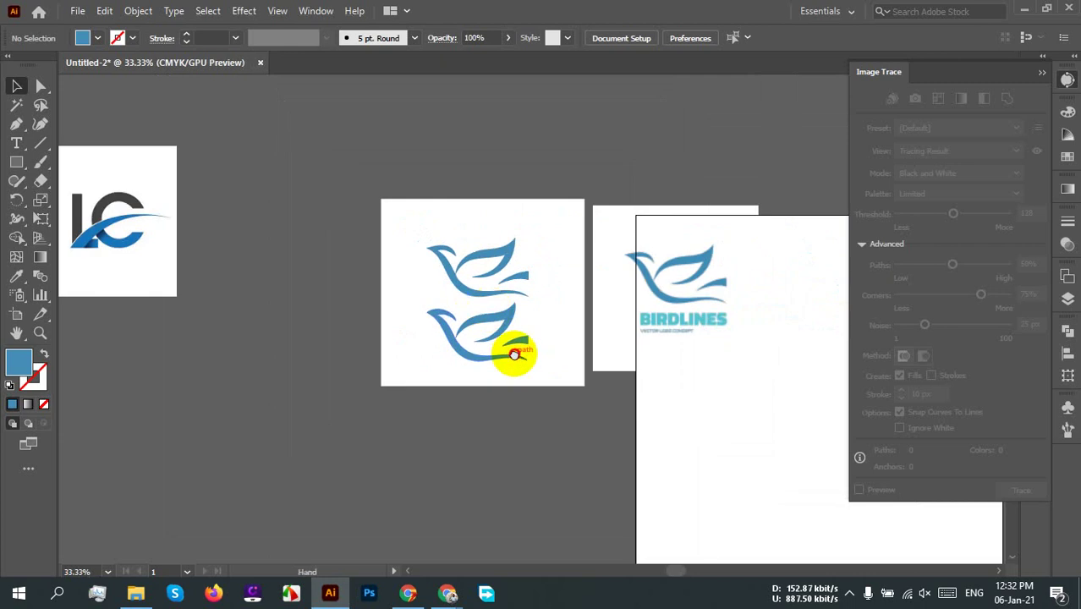
left_click_drag(512, 354, 418, 299)
left_click(258, 428)
right_click(258, 430)
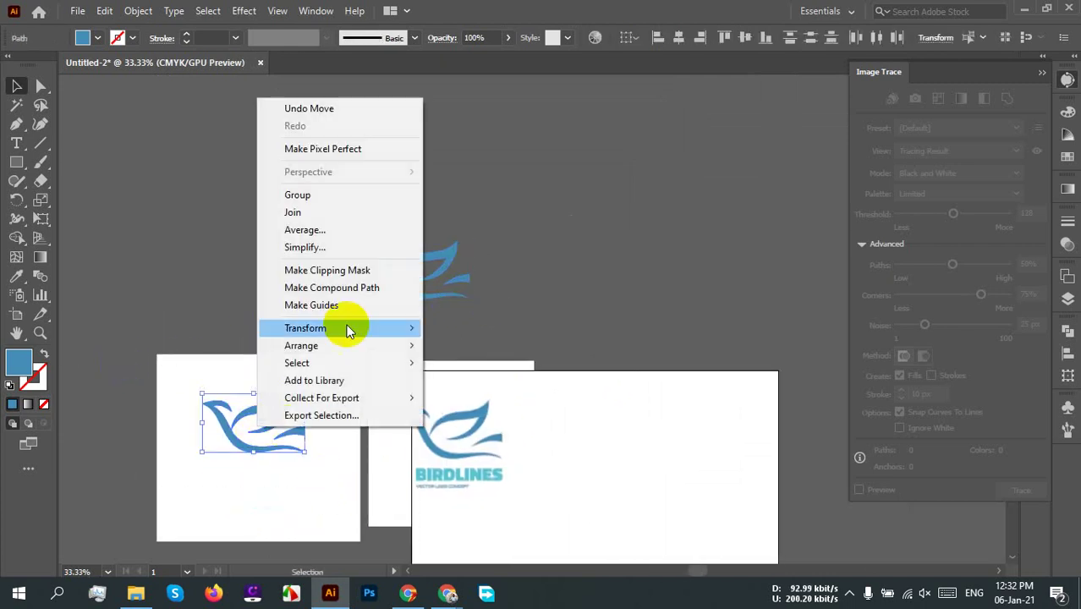
left_click(1068, 333)
left_click_drag(280, 414, 329, 230)
left_click(641, 228)
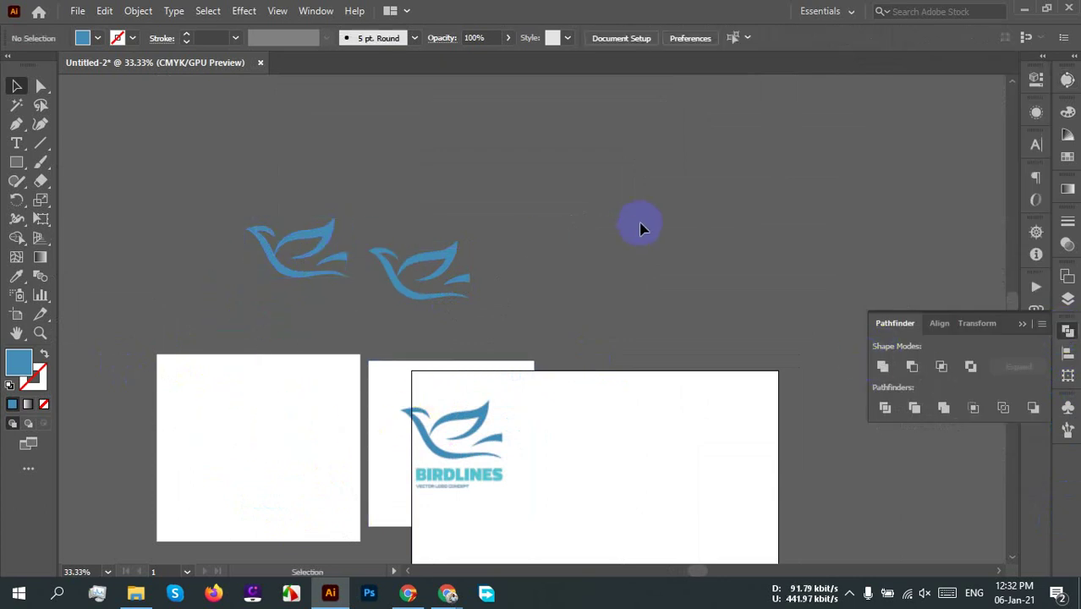
Step: Duplicate the original Birdlines image onto the empty white rectangle beside it
left_click(512, 439)
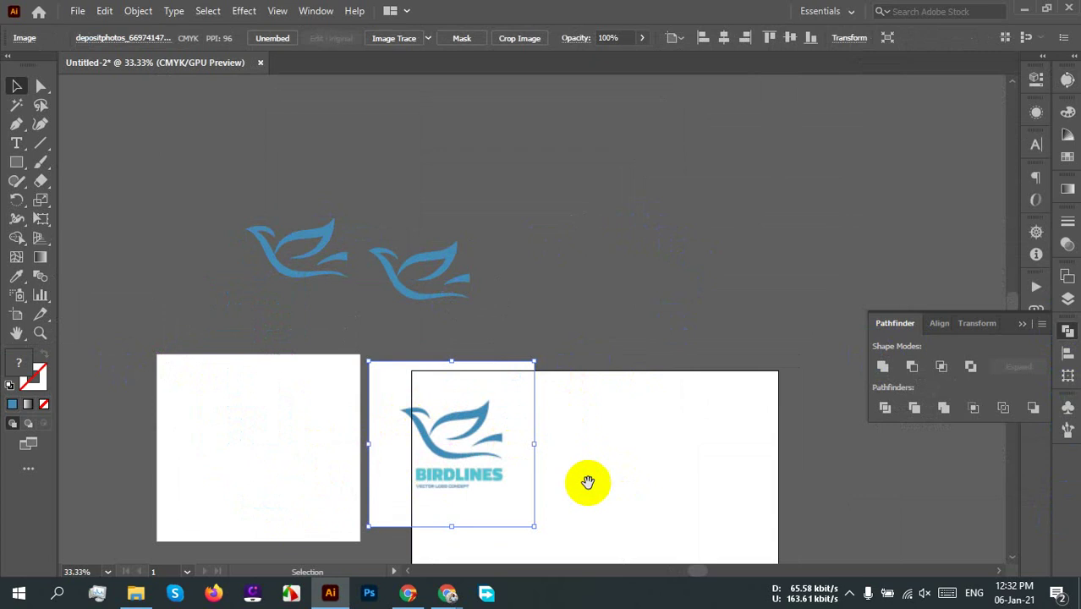
left_click_drag(586, 481, 828, 485)
left_click_drag(714, 472, 519, 467)
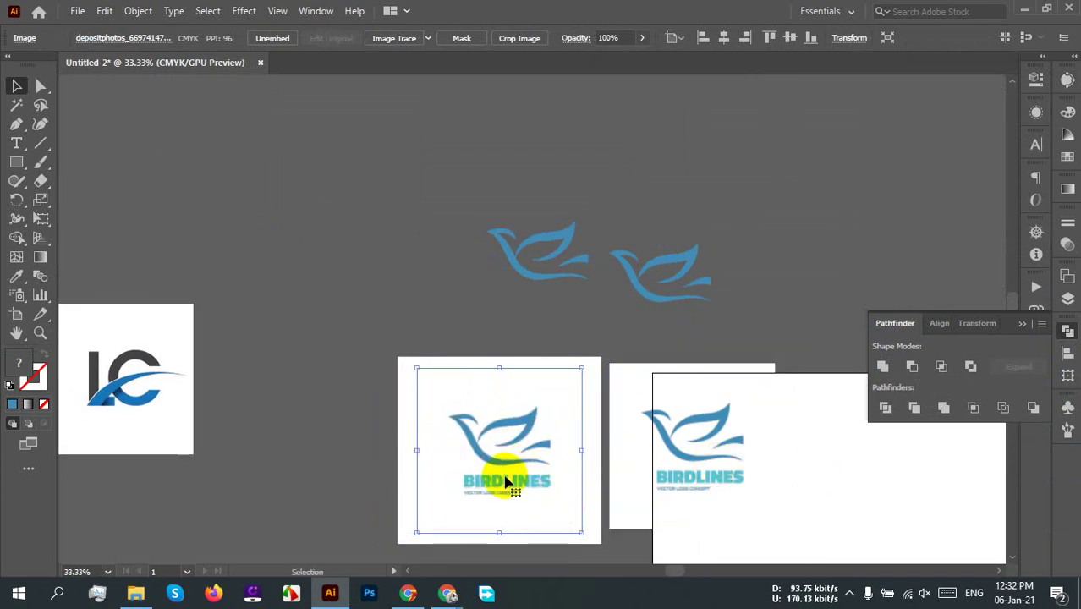
Step: Trace the copied Birdlines image with the High Fidelity Photo preset and inspect the edges of the bird and lettering
scroll(511, 471, "up", 3)
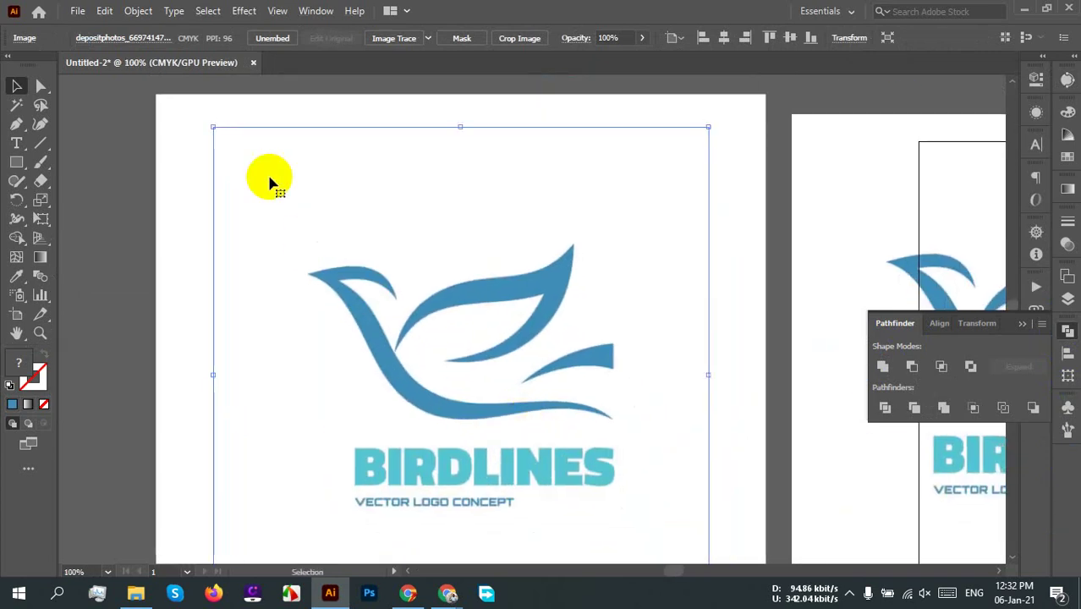
left_click(430, 40)
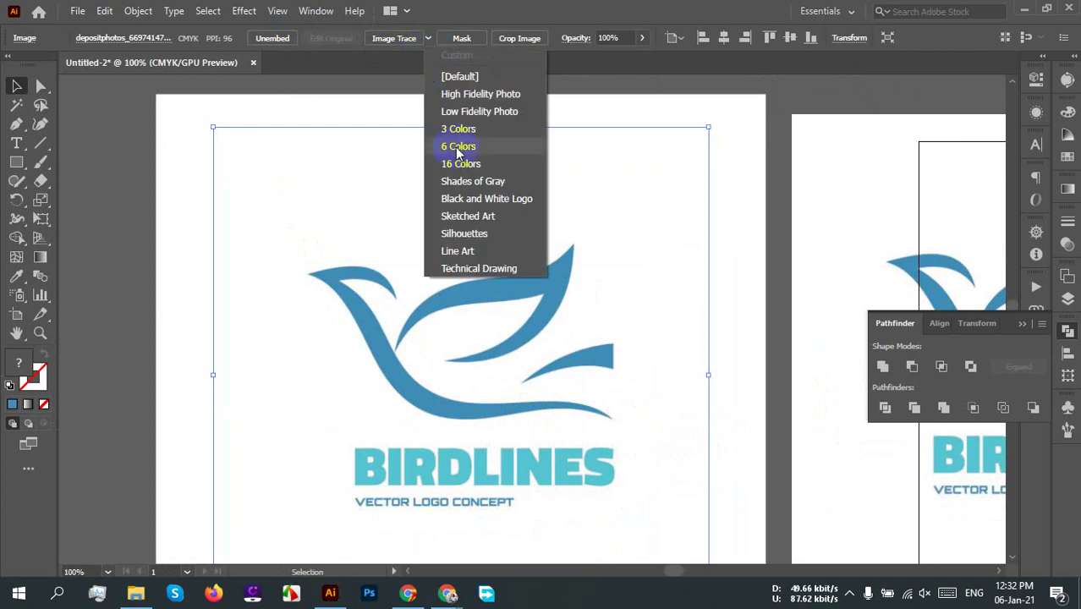
left_click(476, 102)
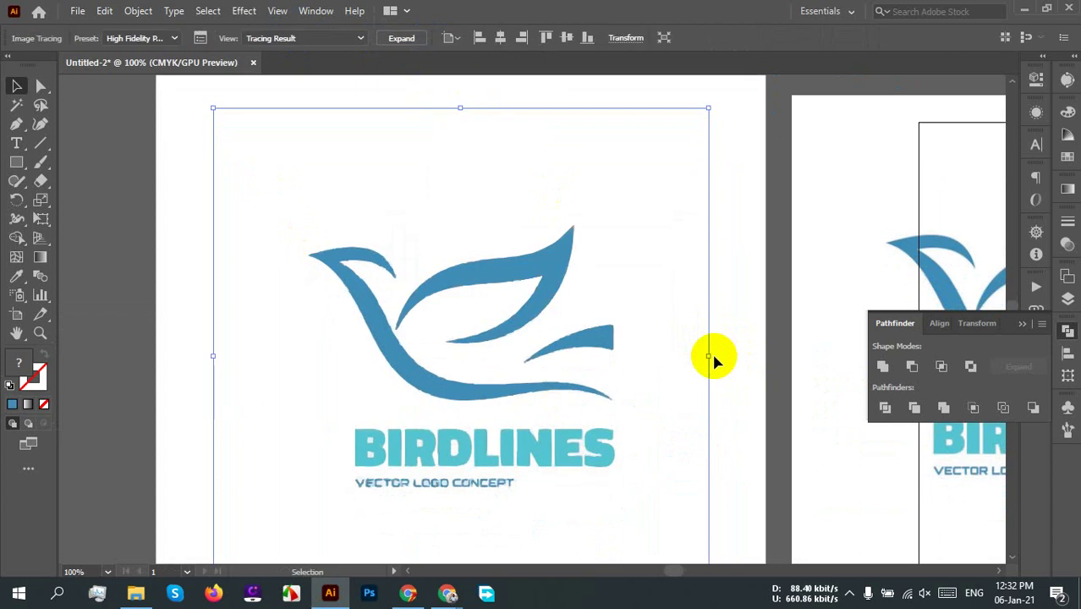
left_click(1067, 330)
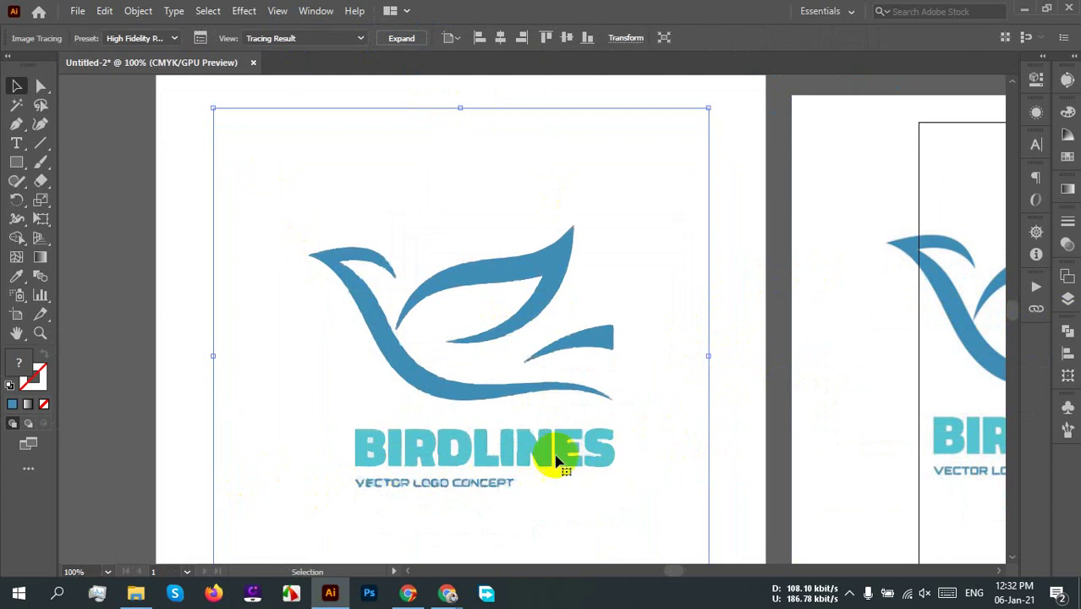
scroll(524, 456, "up", 3)
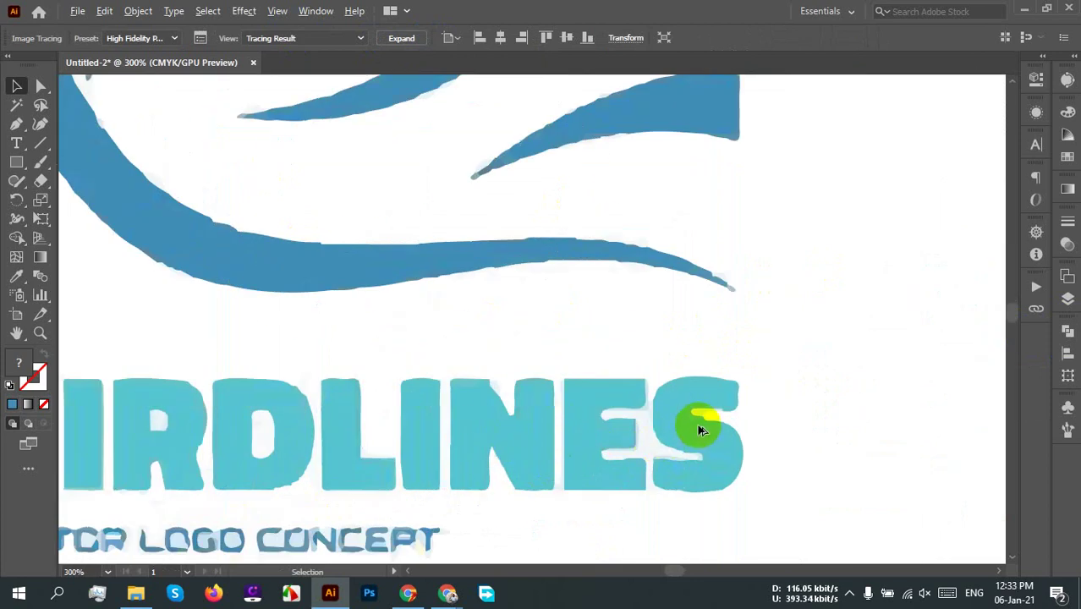
scroll(697, 427, "down", 1)
scroll(699, 428, "down", 2)
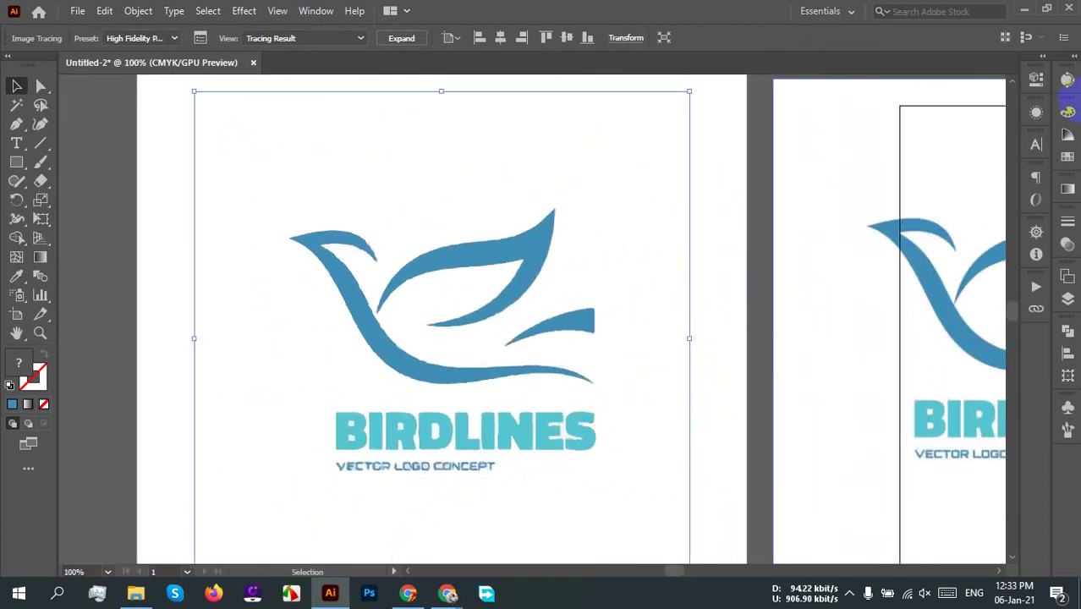
Step: Lower the tracing's Paths to 7% and then 1%, and try Corners at 85% before settling on 7%
left_click(1066, 81)
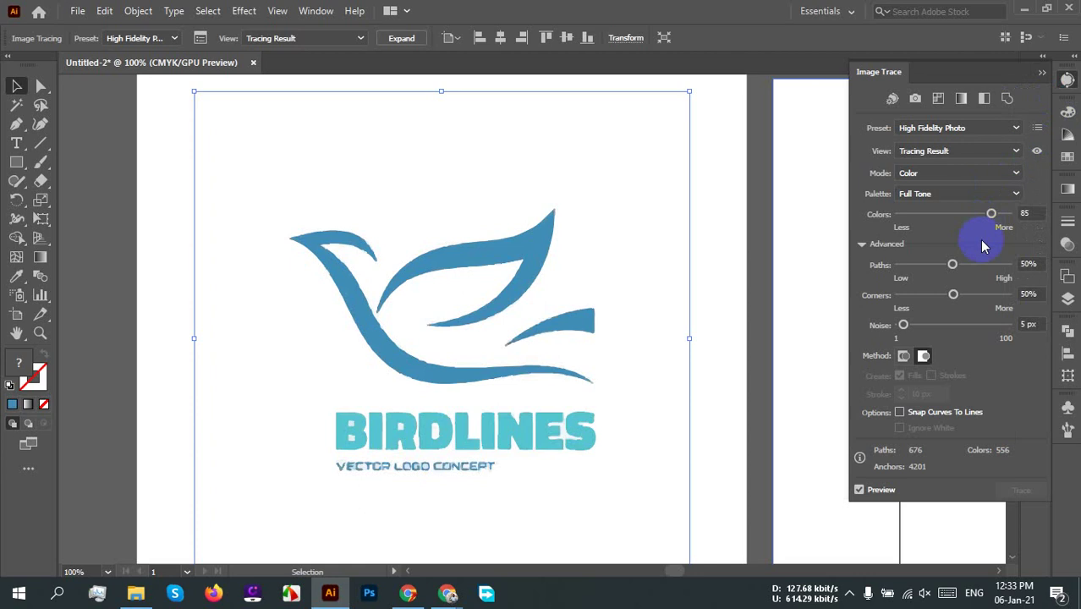
left_click(484, 345)
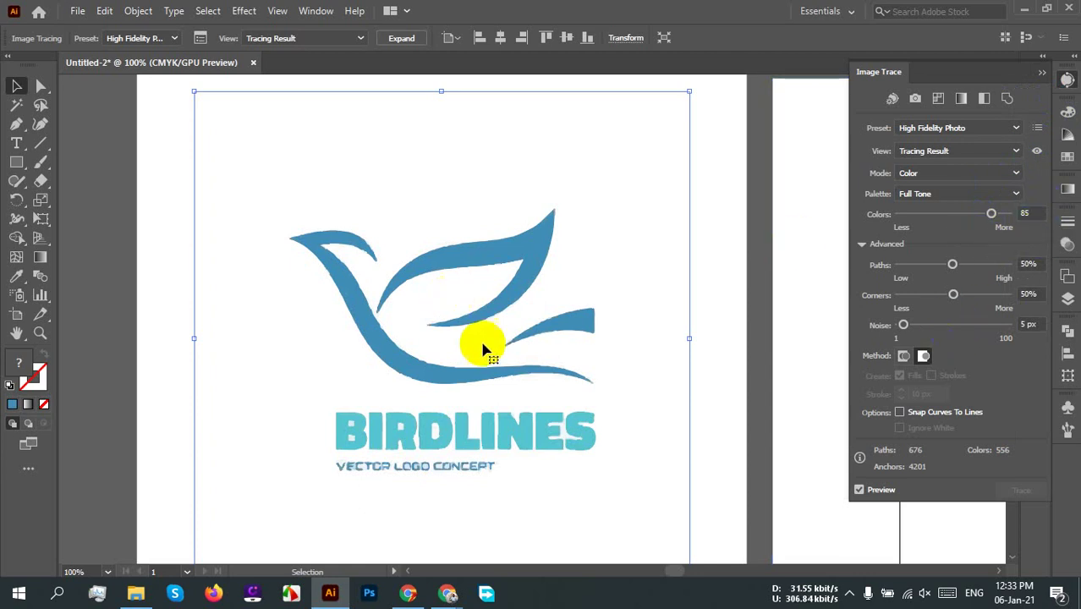
left_click(954, 294)
mouse_move(954, 269)
left_mouse_down()
mouse_move(899, 264)
mouse_move(907, 269)
left_mouse_up()
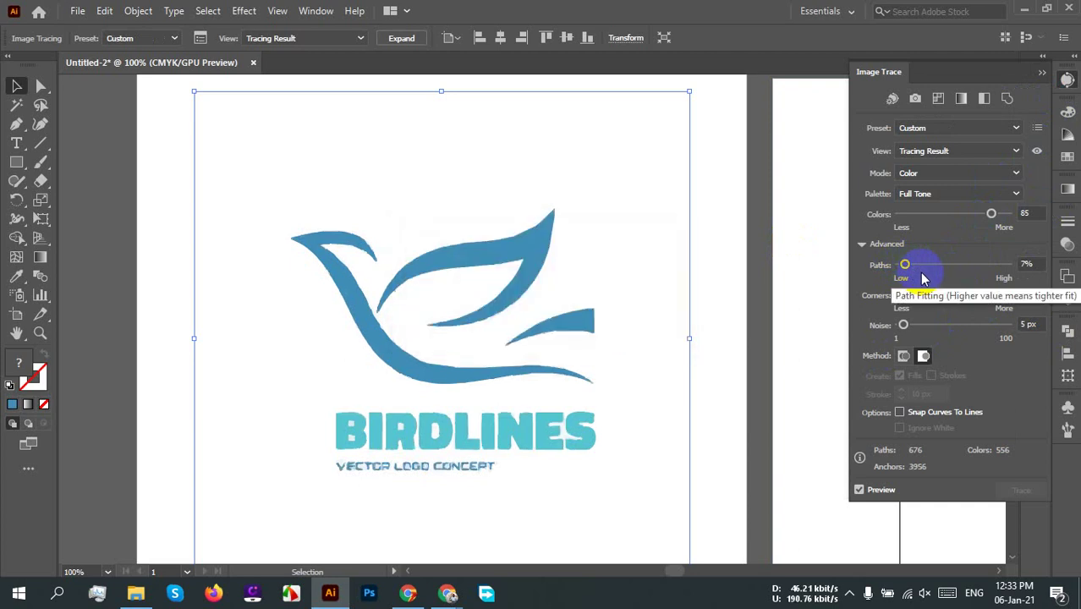
left_click_drag(905, 265, 899, 265)
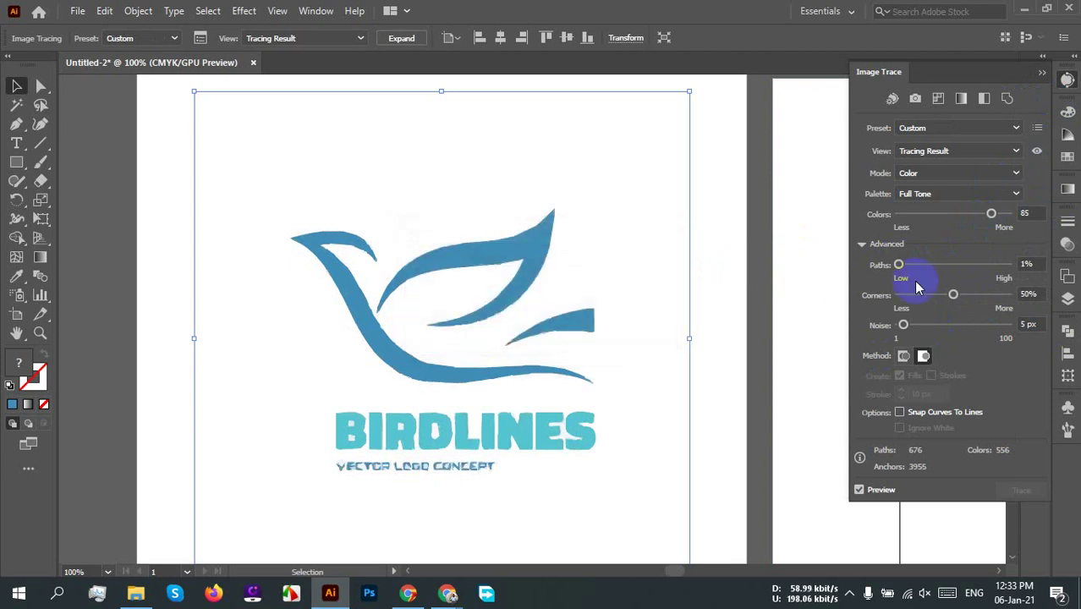
left_click_drag(967, 301, 991, 296)
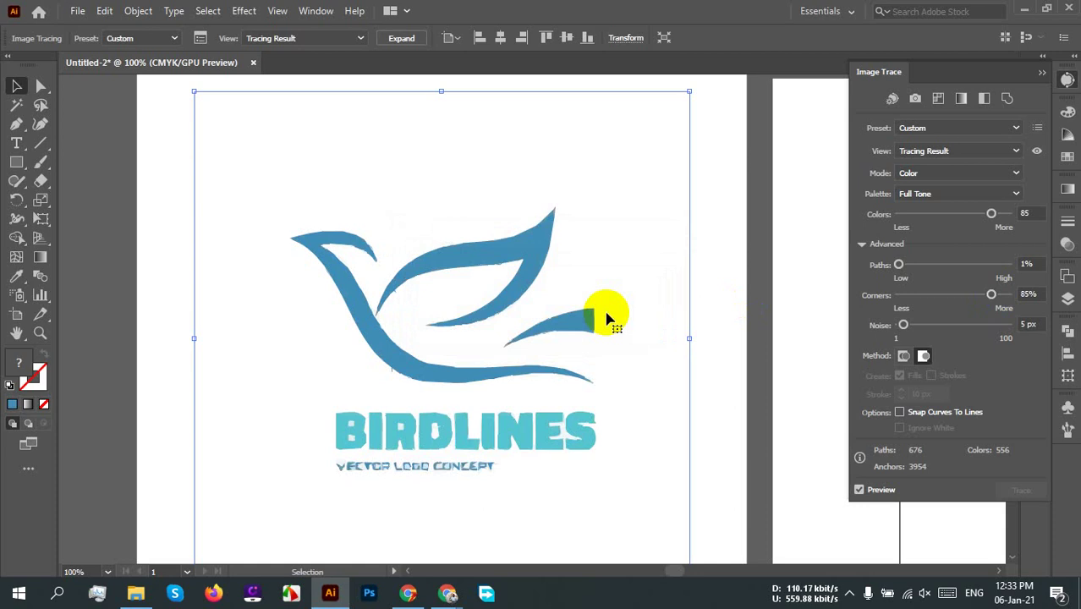
left_click_drag(993, 295, 898, 298)
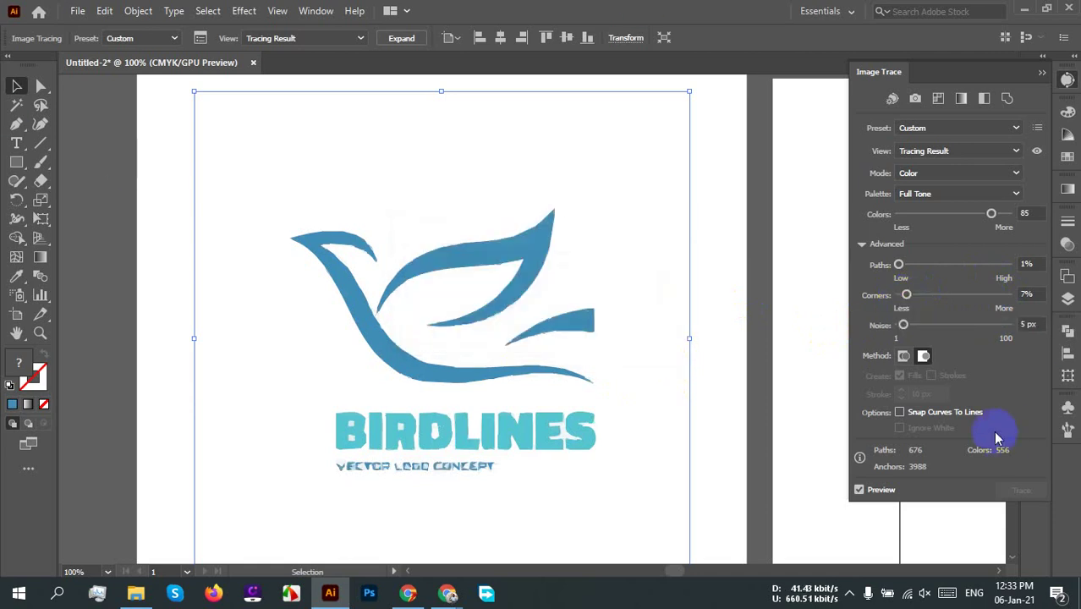
Step: Try the tracing's Noise at 86 px, set it to 1 px, and inspect the bird's edges up close
left_click_drag(940, 325, 995, 332)
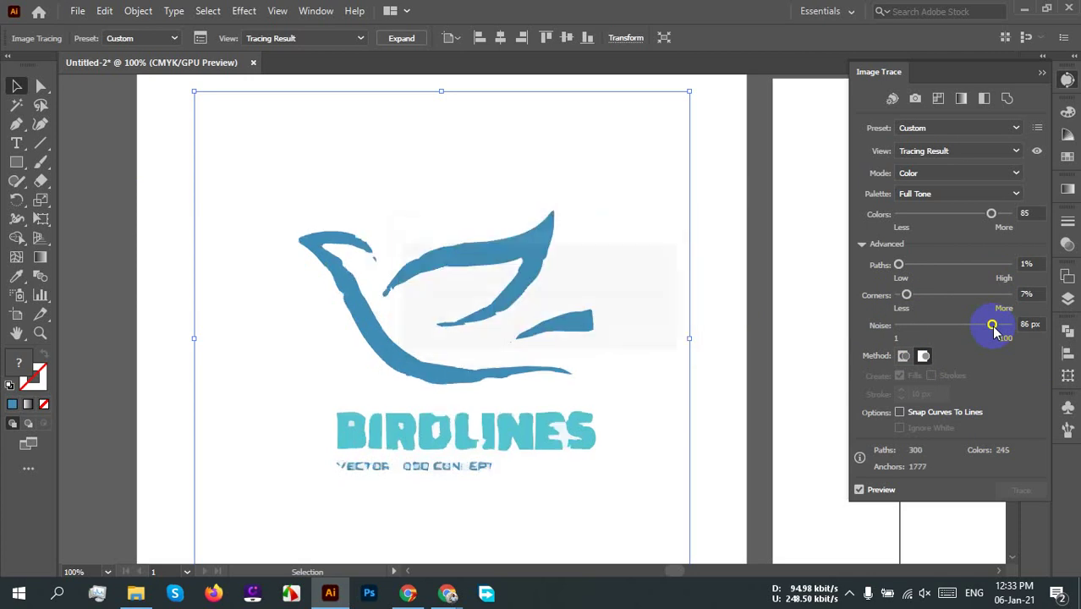
mouse_move(994, 332)
left_mouse_down()
mouse_move(558, 351)
mouse_move(551, 361)
mouse_move(589, 386)
left_mouse_up()
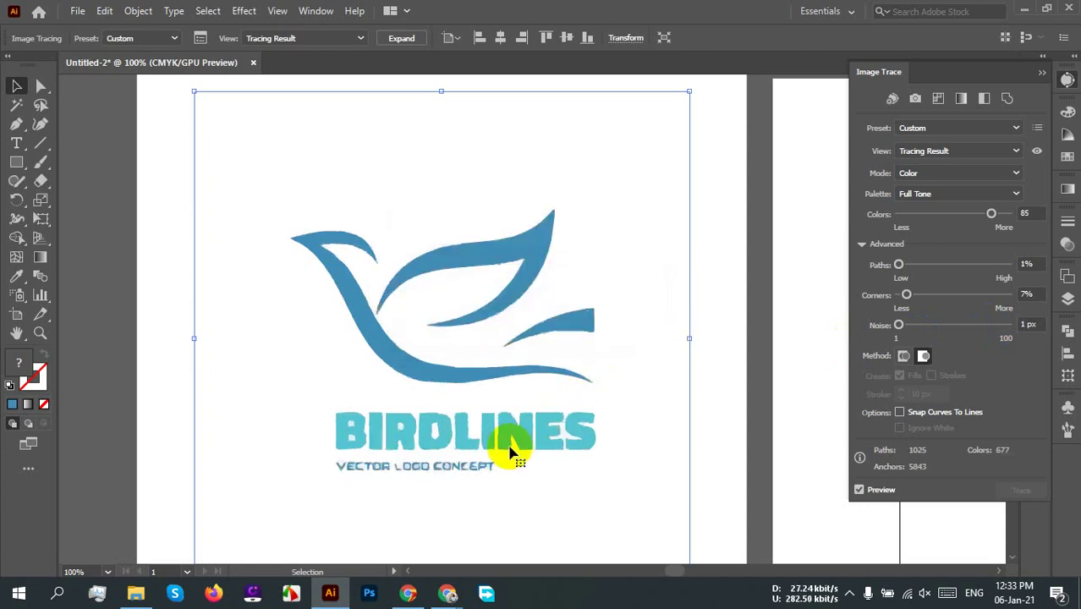
scroll(467, 364, "up", 3)
scroll(423, 461, "up", 2)
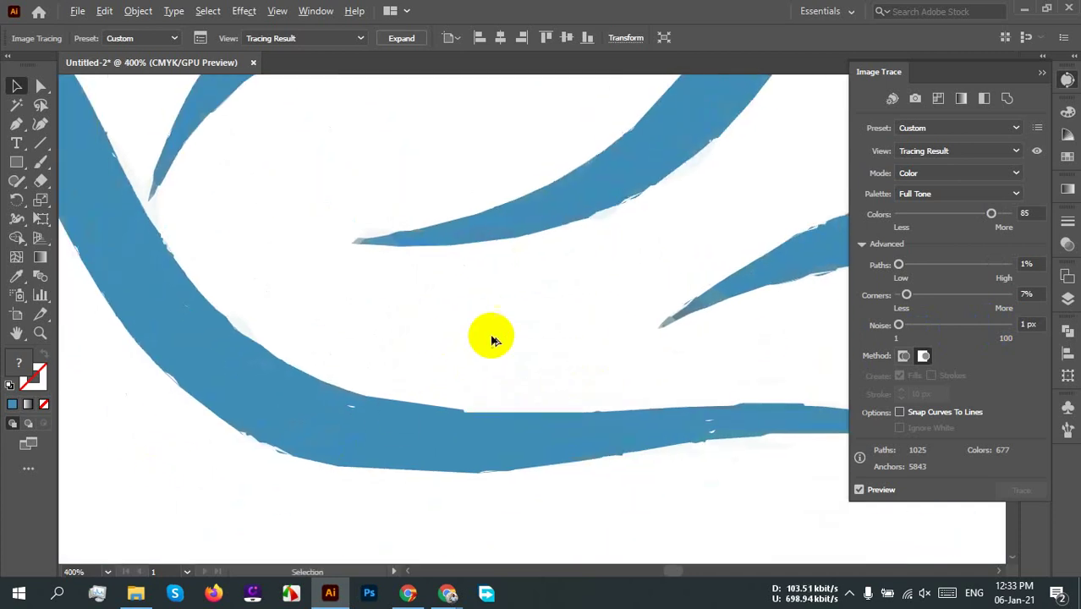
scroll(489, 338, "down", 3)
scroll(514, 309, "up", 2)
scroll(522, 332, "down", 1)
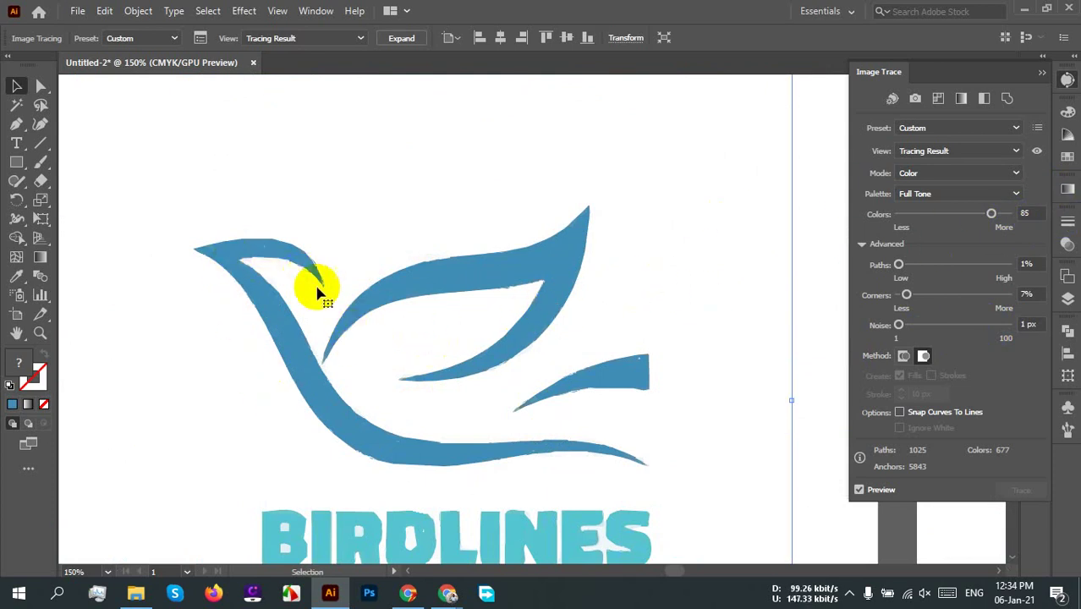
scroll(531, 301, "down", 2)
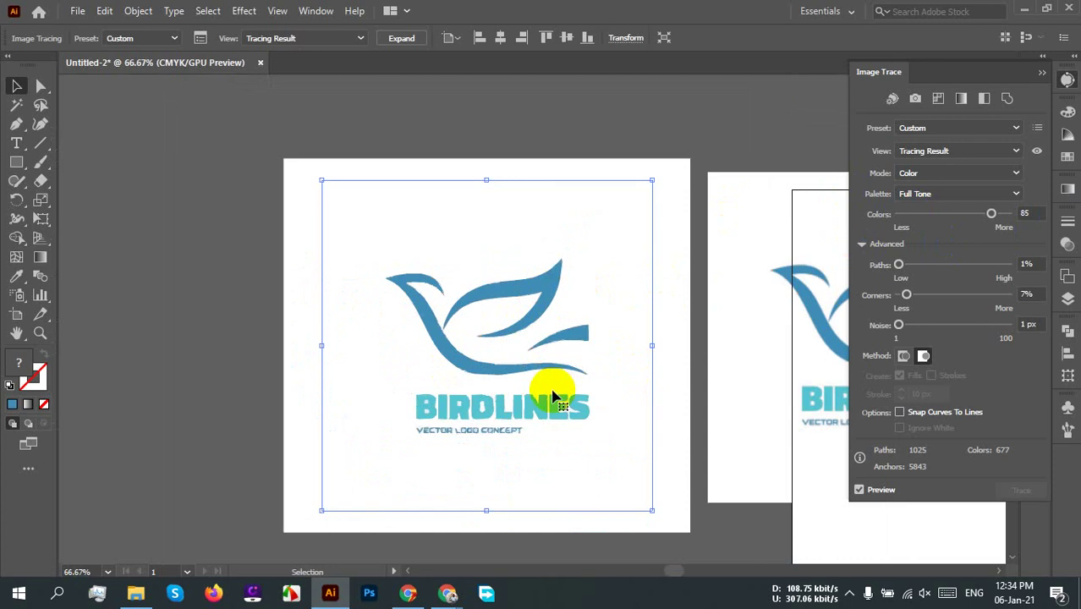
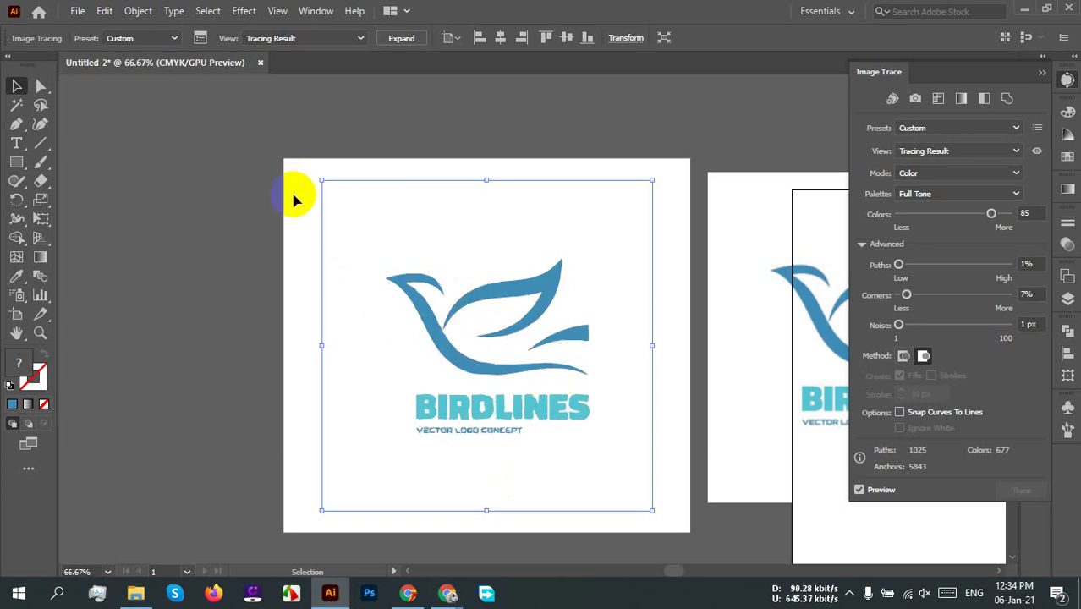
Step: Delete the High Fidelity Photo tracing and put a fresh copy of the Birdlines image on the white rectangle
key("Delete")
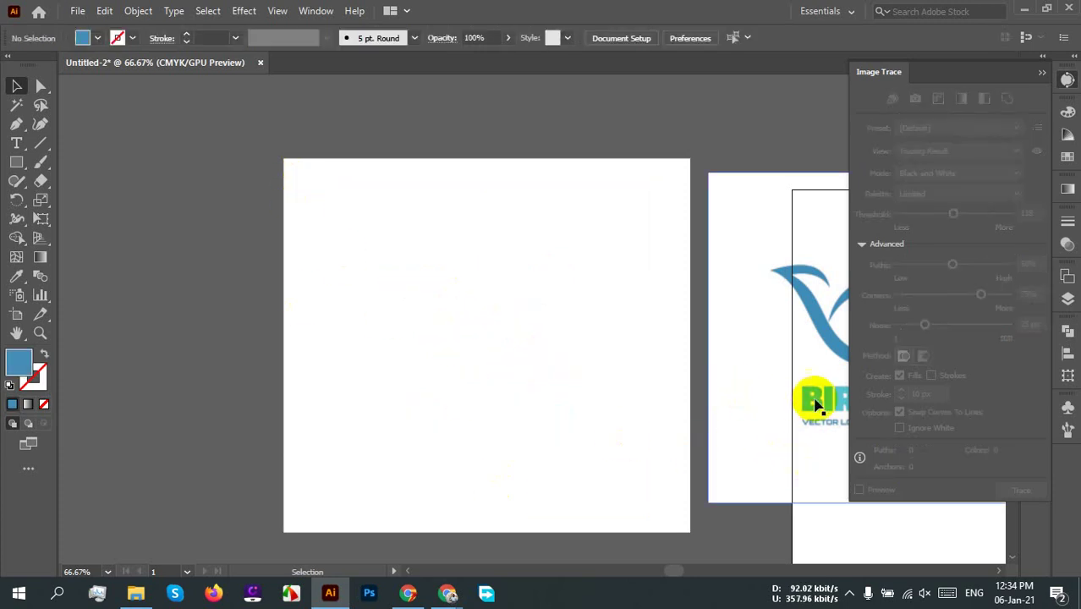
left_click(817, 405)
left_click_drag(817, 405, 422, 402)
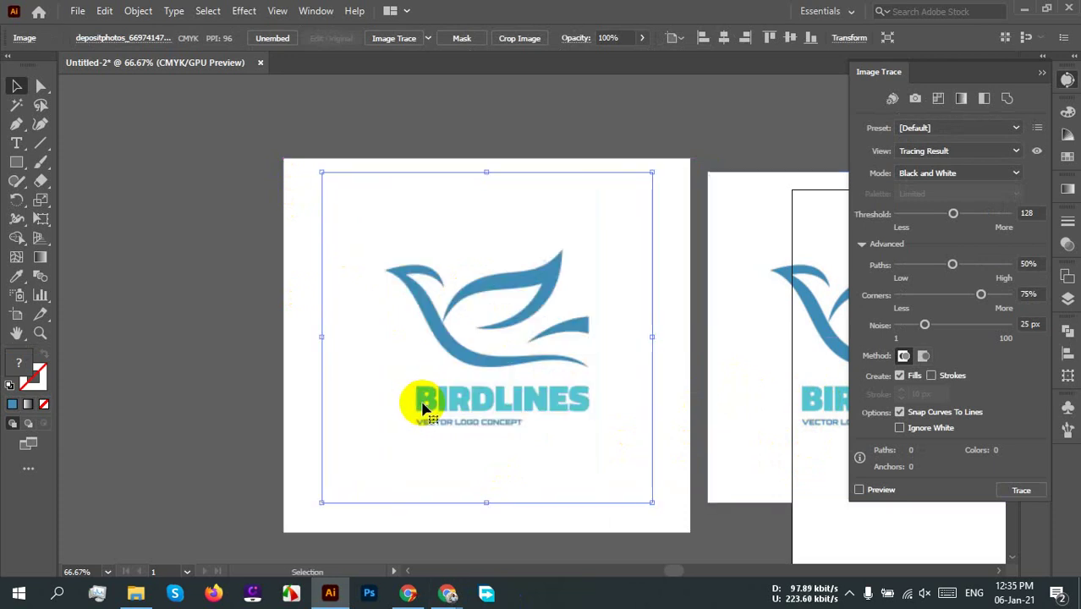
Step: Try tracing the fresh image copy with the Black and White Logo preset, then undo the tracing
left_click(427, 39)
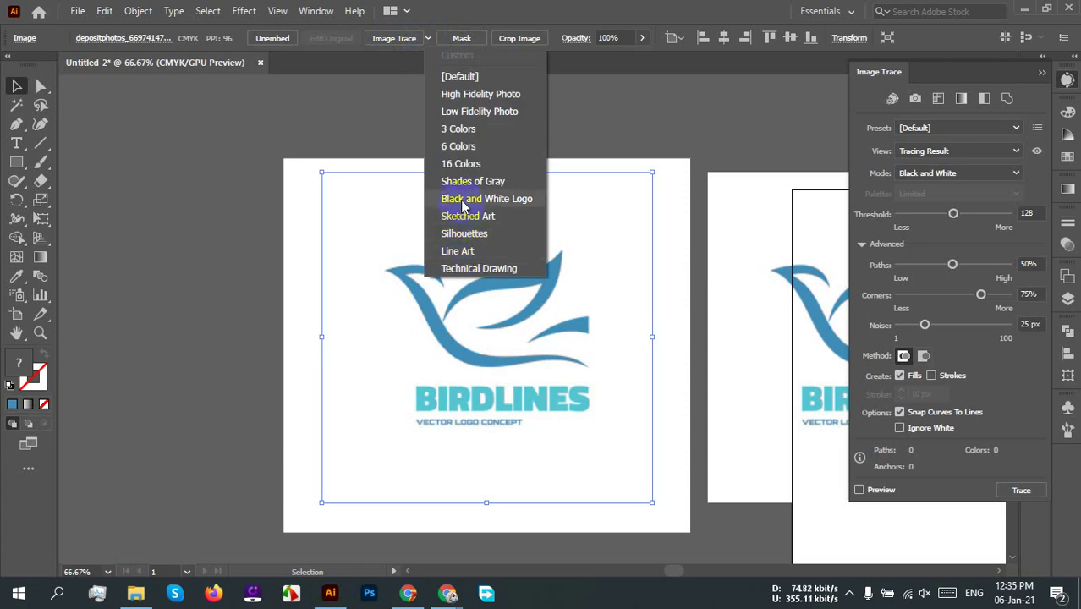
left_click(518, 202)
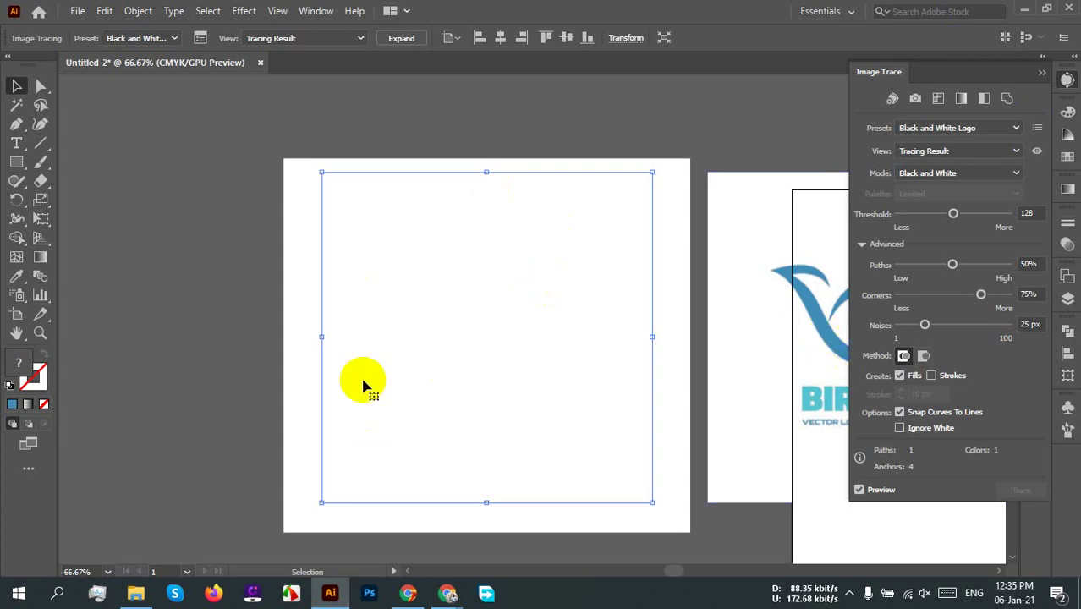
key("ctrl+z")
Step: Delete both Birdlines images and the LC logo image, keeping the white rectangle and the two vector birds
scroll(393, 357, "down", 2)
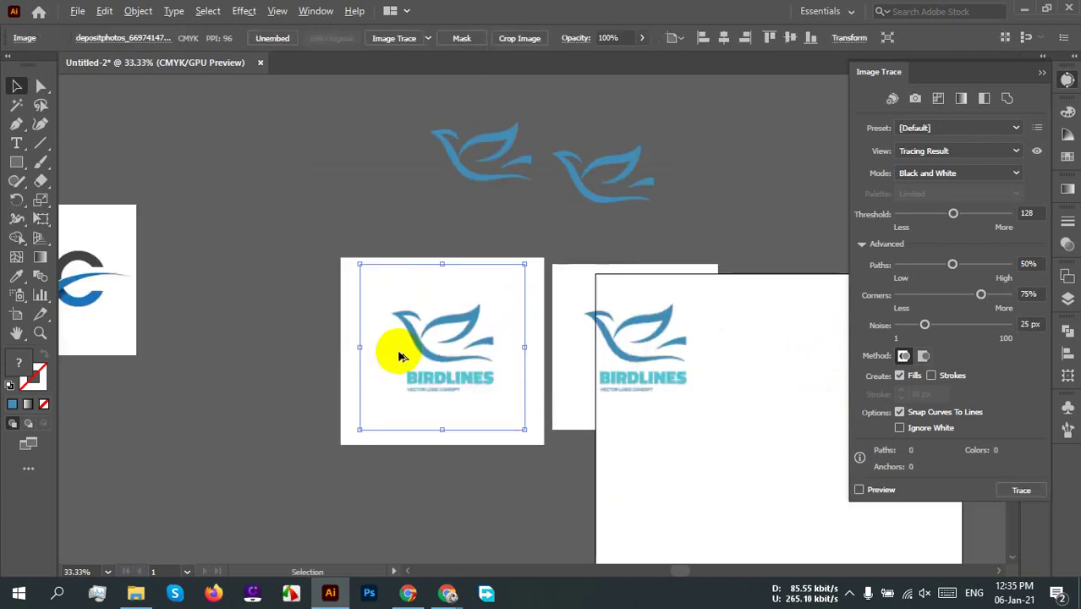
left_click_drag(305, 373, 225, 384)
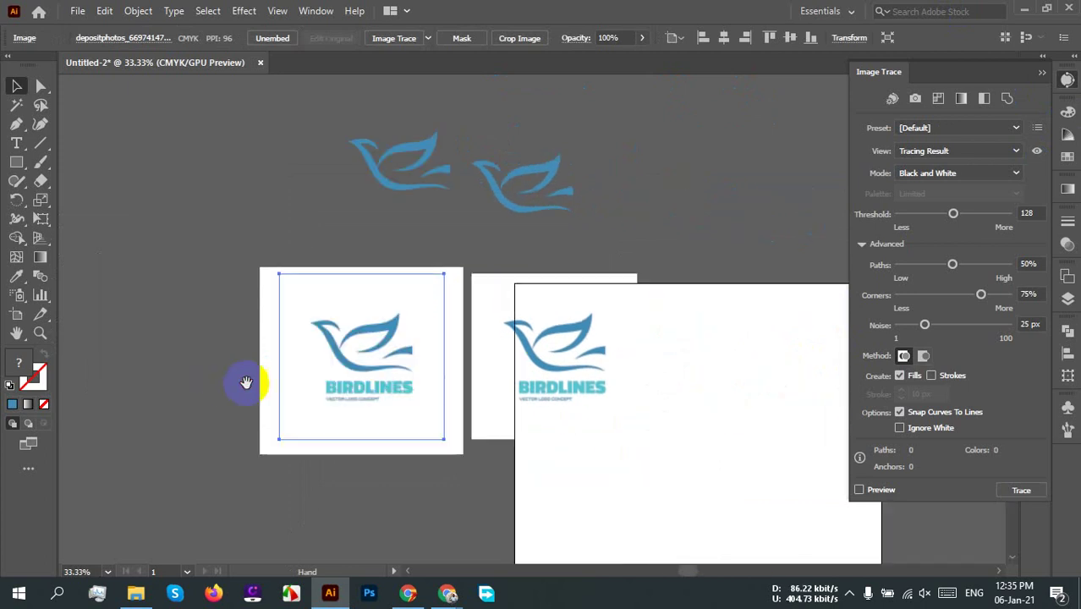
left_click_drag(670, 494, 647, 340)
key("Delete")
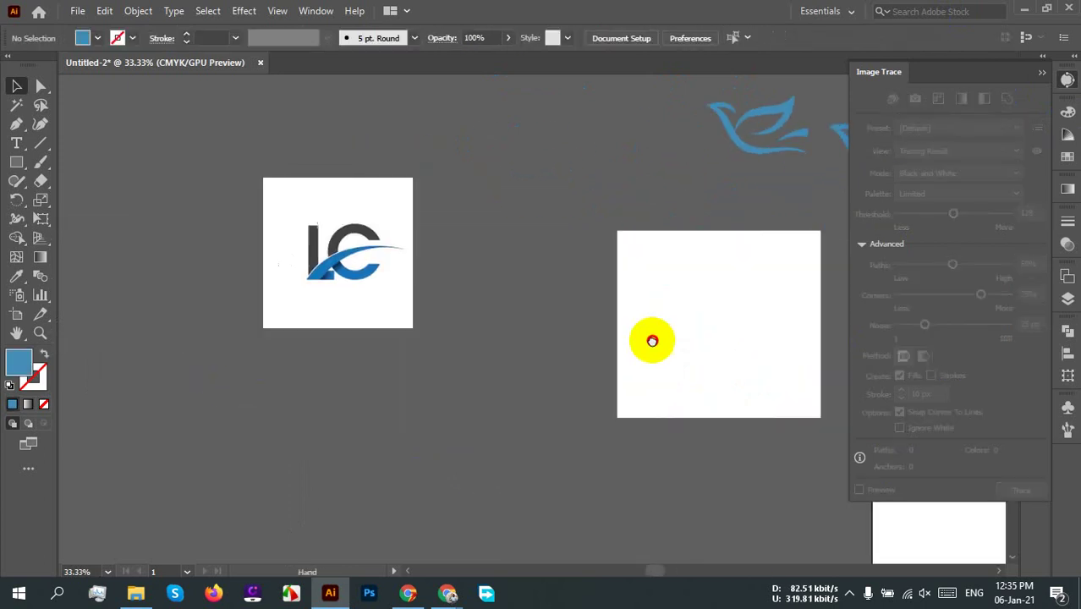
key("ctrl+a")
key("Delete")
left_click(670, 340)
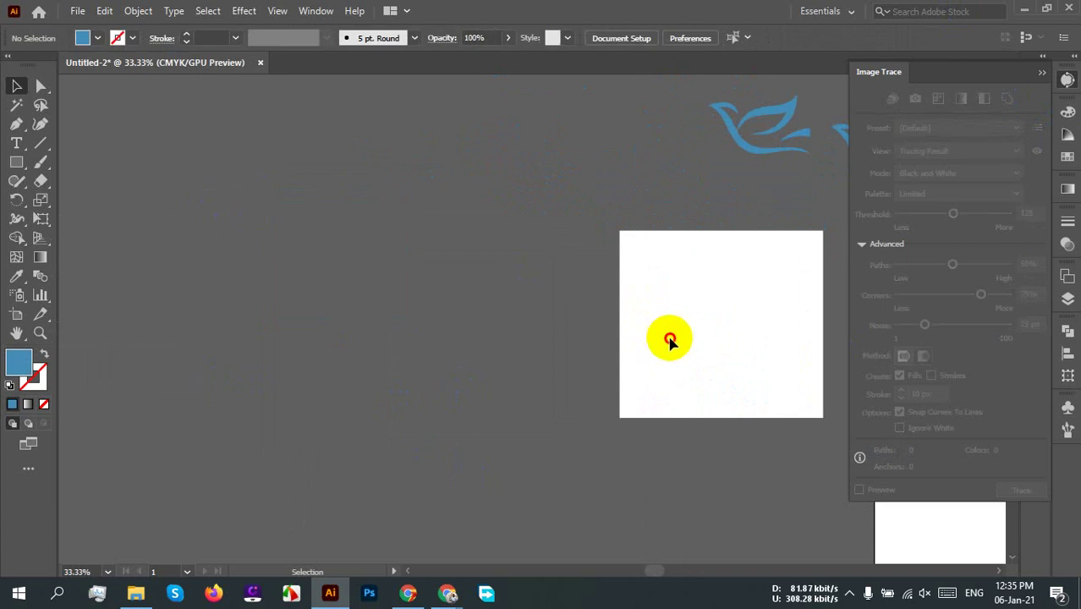
left_click_drag(758, 457, 306, 367)
left_click_drag(532, 412, 637, 426)
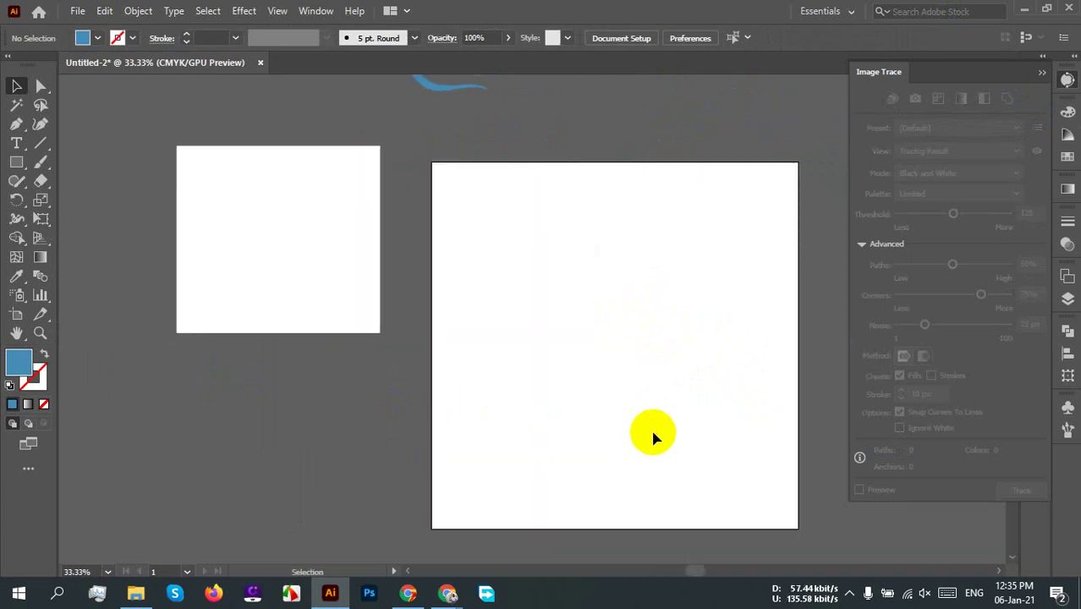
Step: Delete the white rectangle and place the LC monogram image with the two arcs from the practice logo design folder beside the artboard
key("ctrl+a")
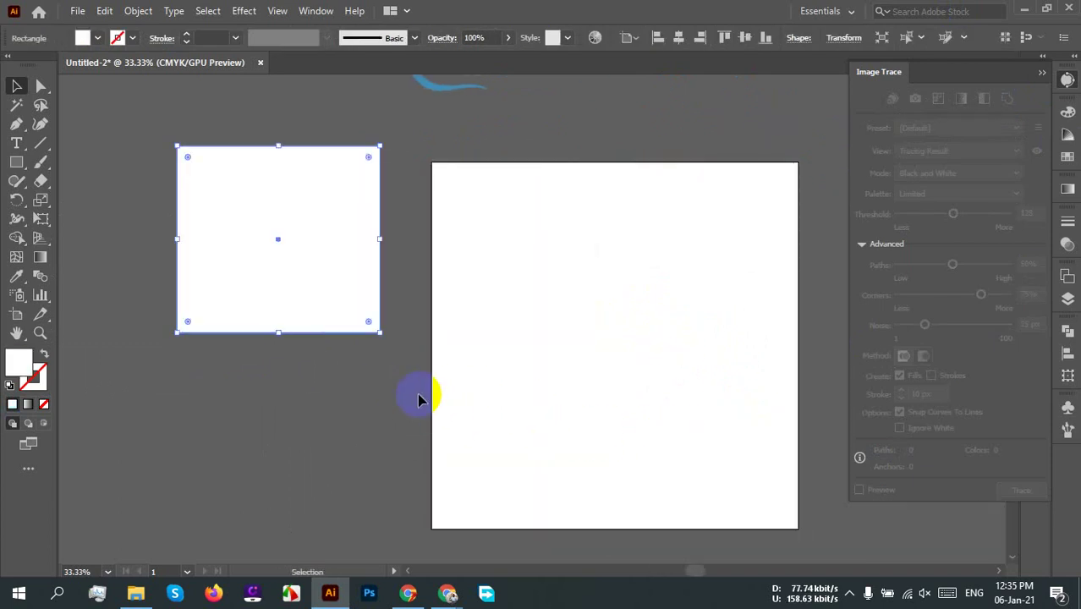
key("Delete")
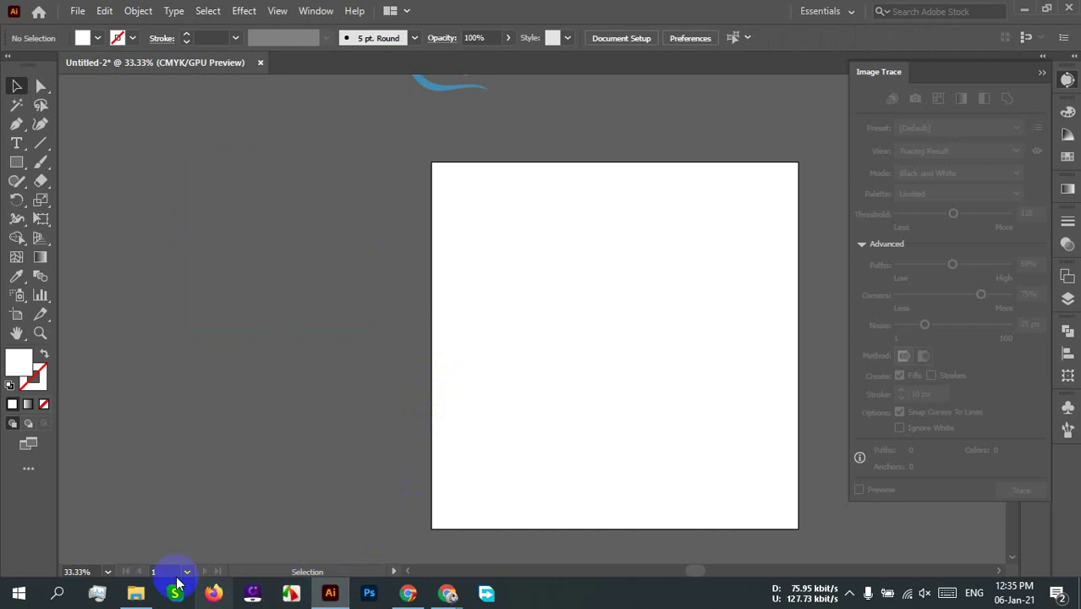
left_click(135, 593)
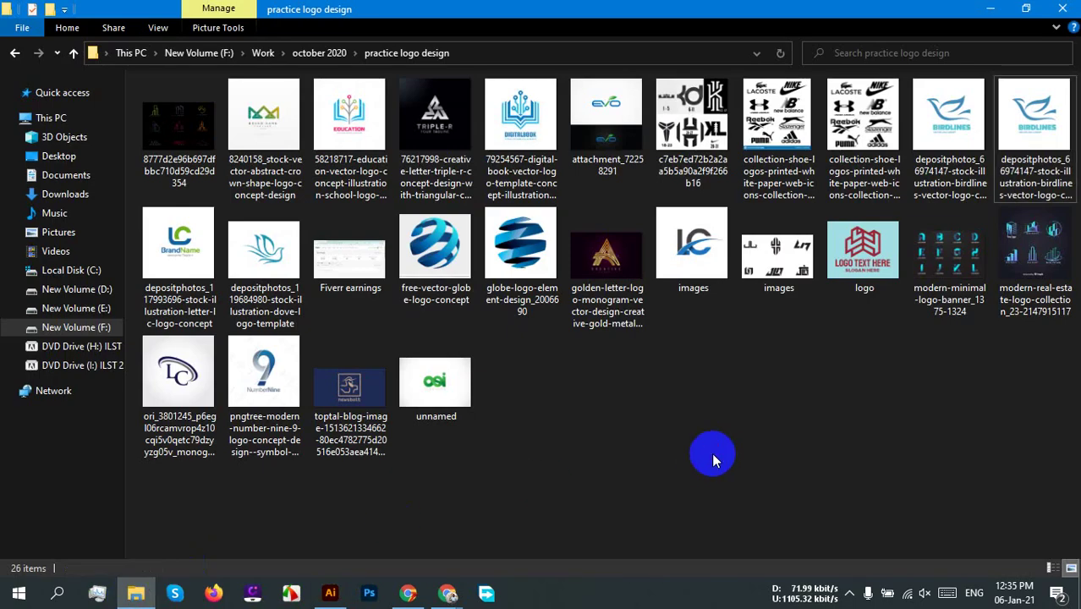
left_click(175, 404)
double_click(175, 404)
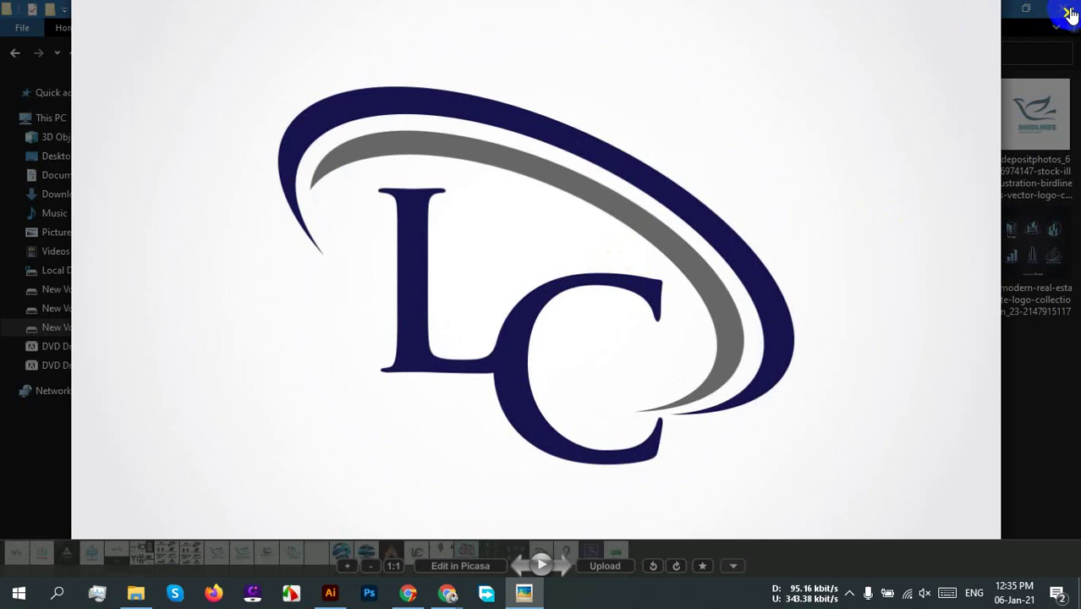
left_click(1068, 14)
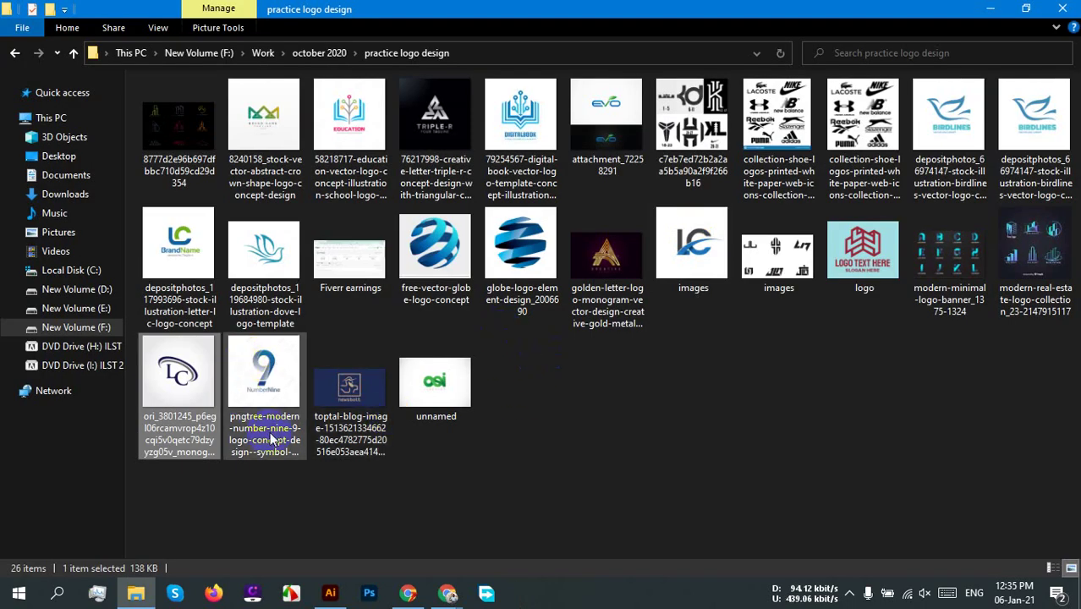
left_click_drag(178, 410, 377, 489)
left_click_drag(349, 436, 265, 272)
scroll(265, 272, "up", 3)
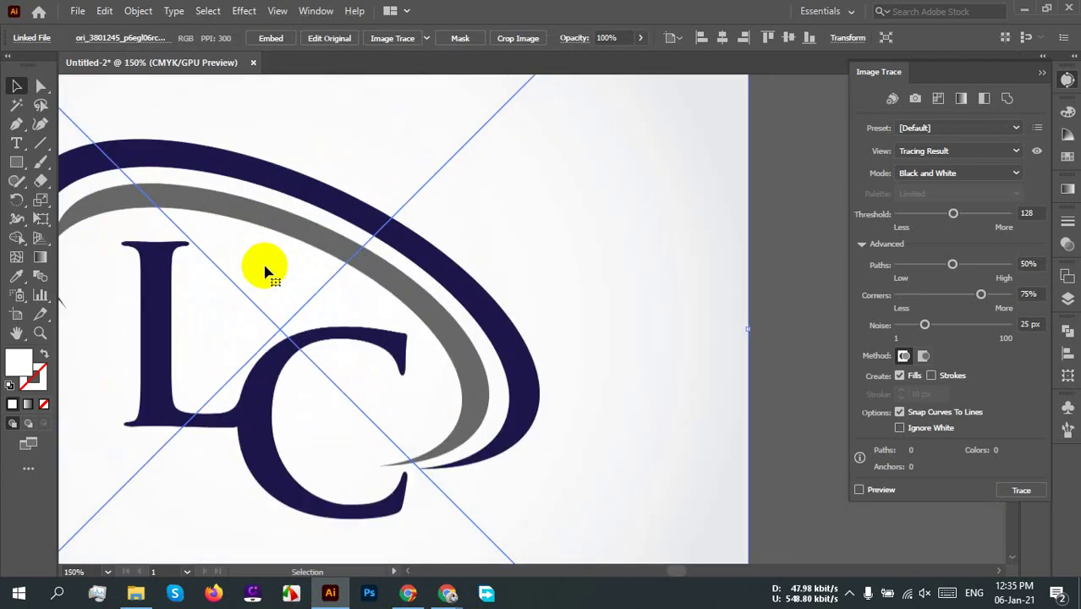
scroll(265, 272, "down", 2)
scroll(261, 260, "up", 1)
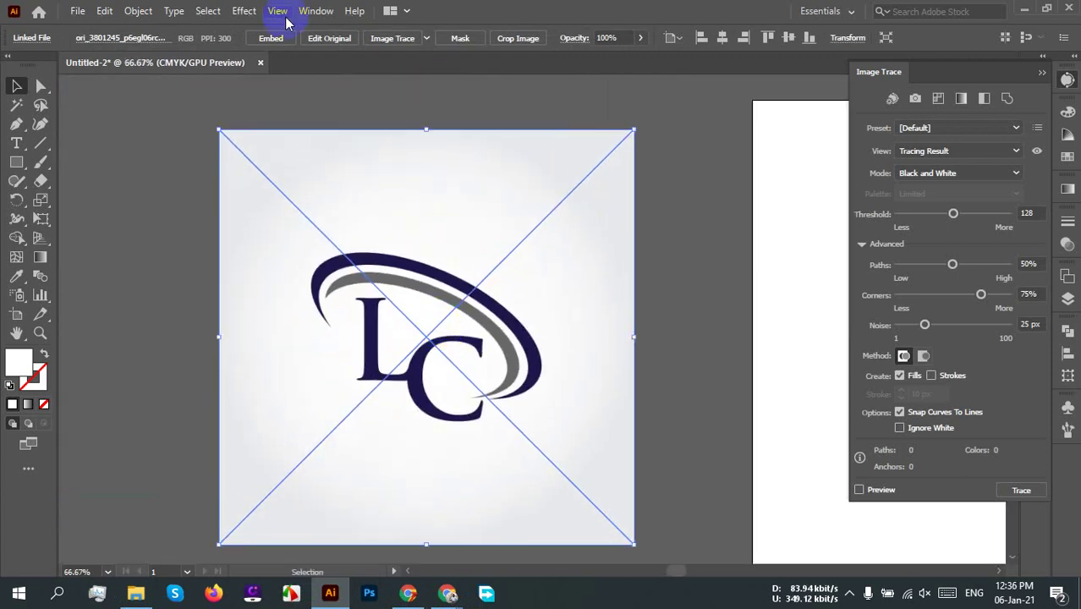
Step: Embed the placed LC image and put a duplicate of it over the artboard's edge for reference
left_click(271, 39)
left_click_drag(434, 379, 802, 390)
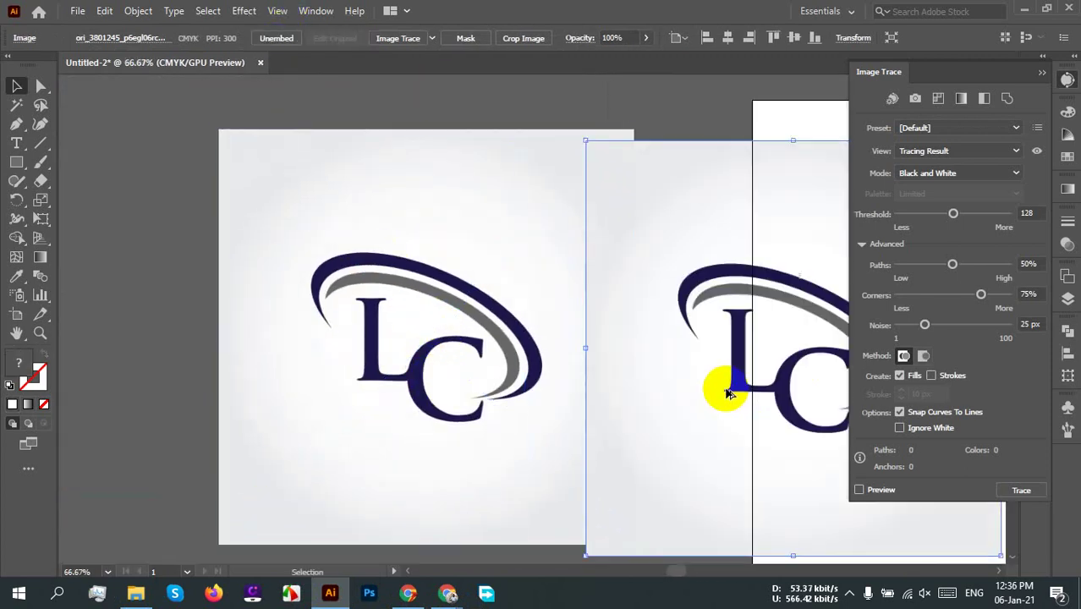
left_click_drag(640, 415, 732, 367)
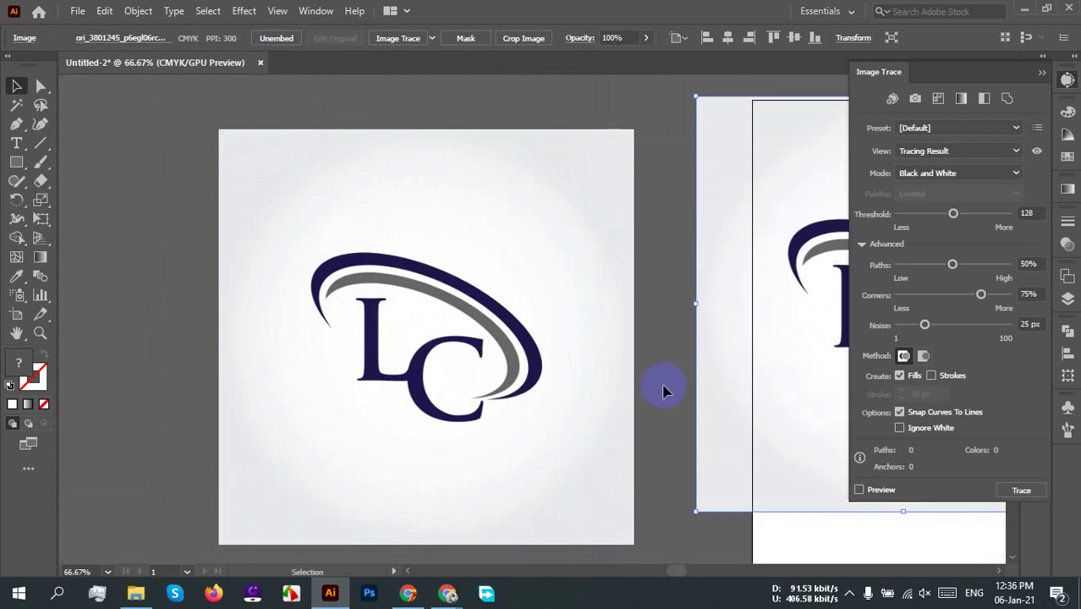
Step: Trace the original LC image beside the artboard with the Default Image Trace settings
left_click(425, 380)
left_click(390, 39)
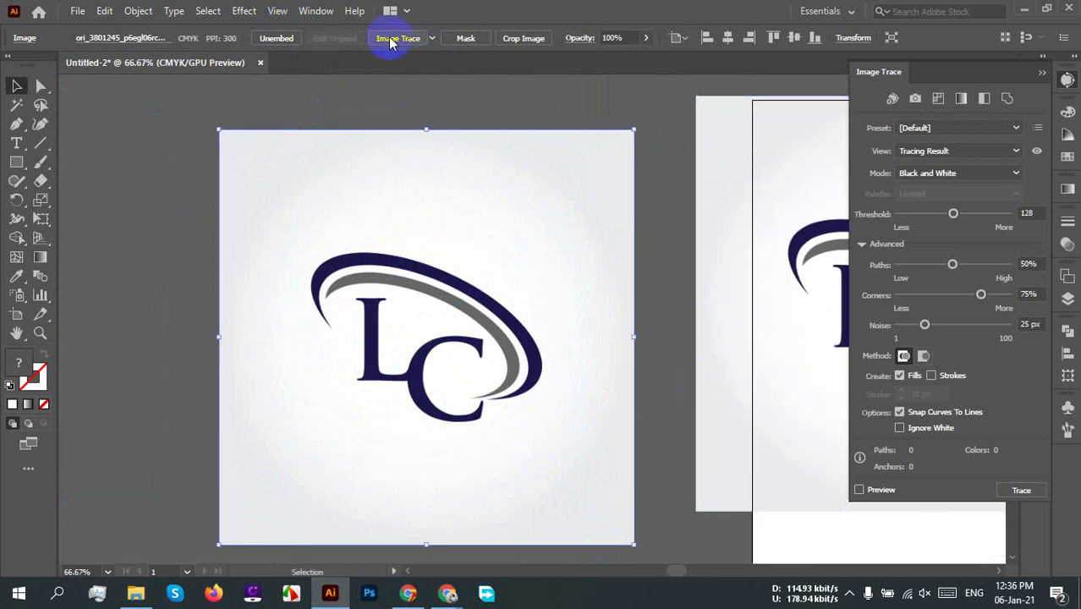
left_click(622, 318)
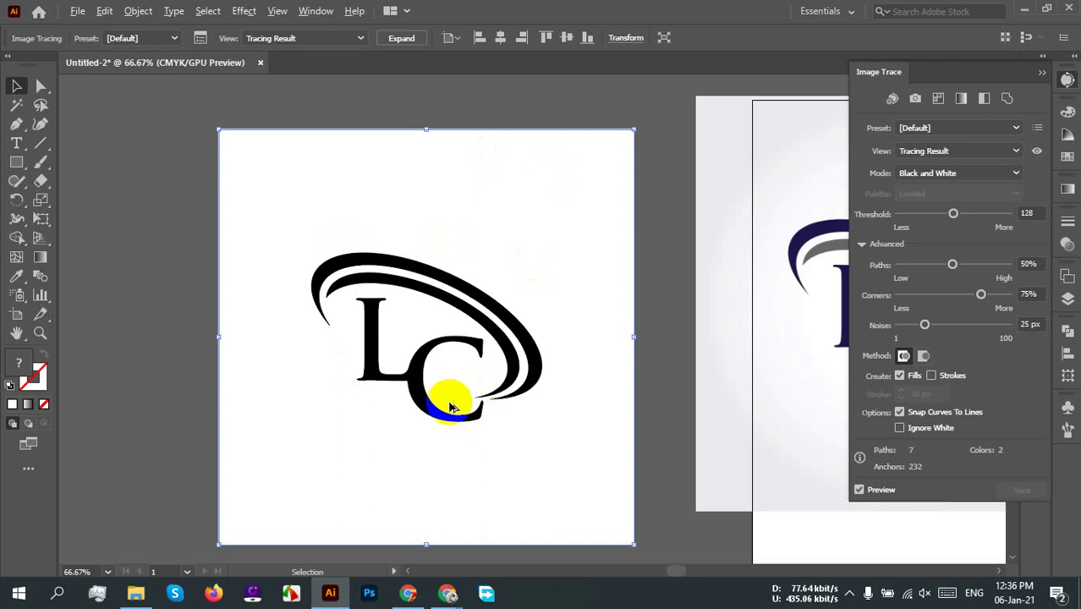
Step: Inspect the black-and-white tracing's letters and arcs up close and compare them with the untraced LC copy
scroll(452, 363, "up", 5)
scroll(536, 416, "up", 3)
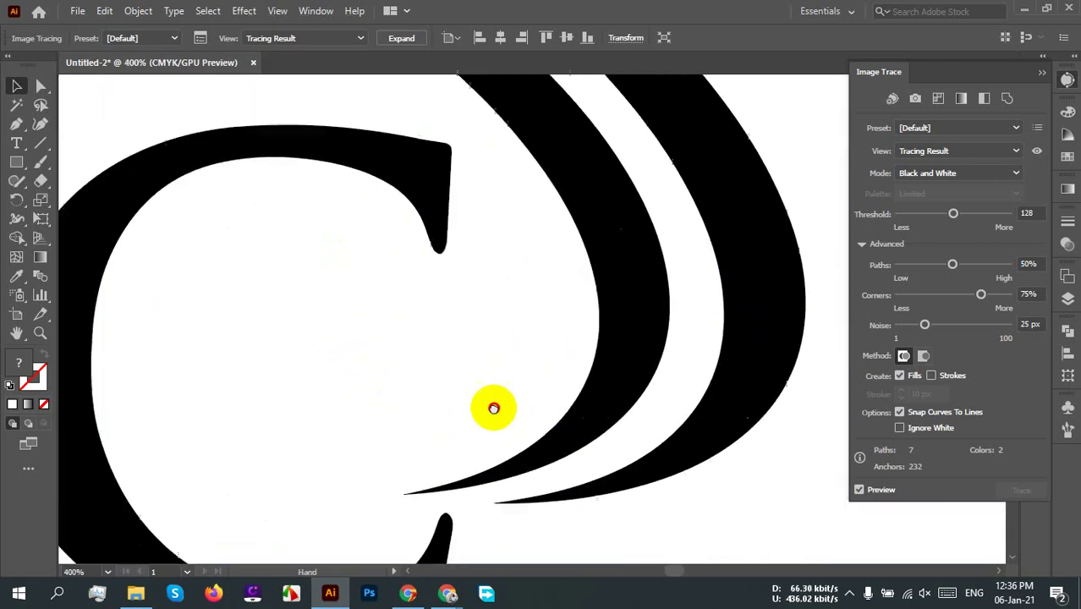
scroll(566, 453, "up", 3)
scroll(567, 453, "down", 2)
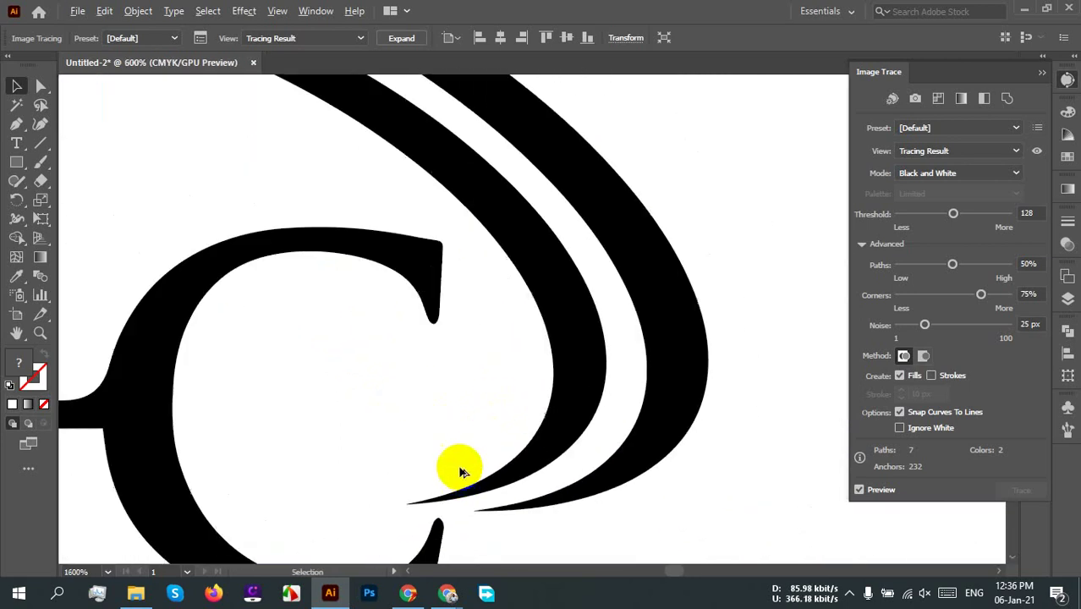
scroll(321, 391, "down", 4)
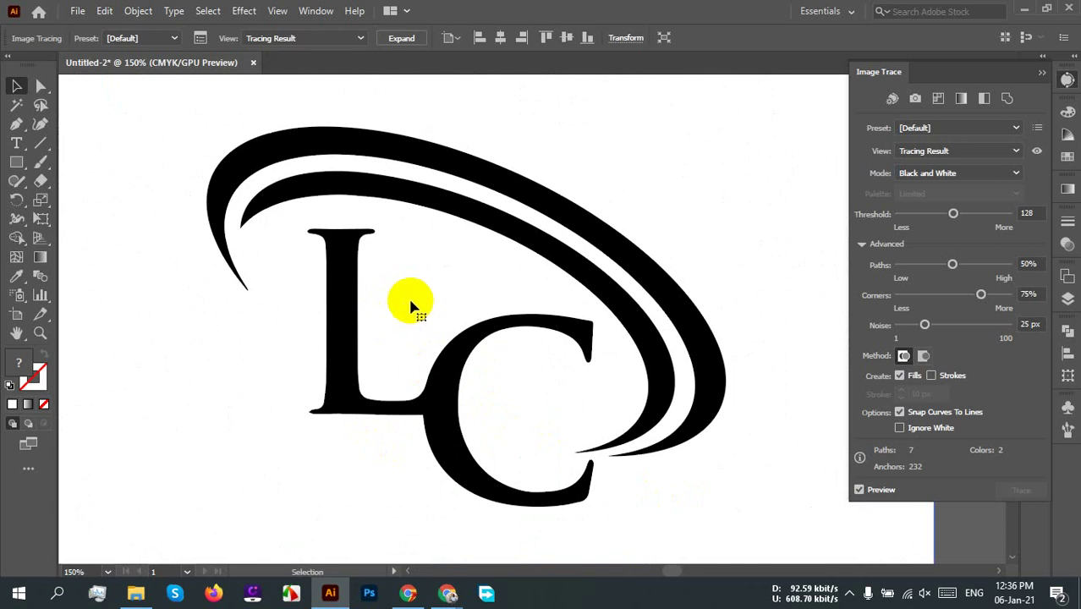
scroll(412, 305, "up", 2)
scroll(413, 291, "down", 4)
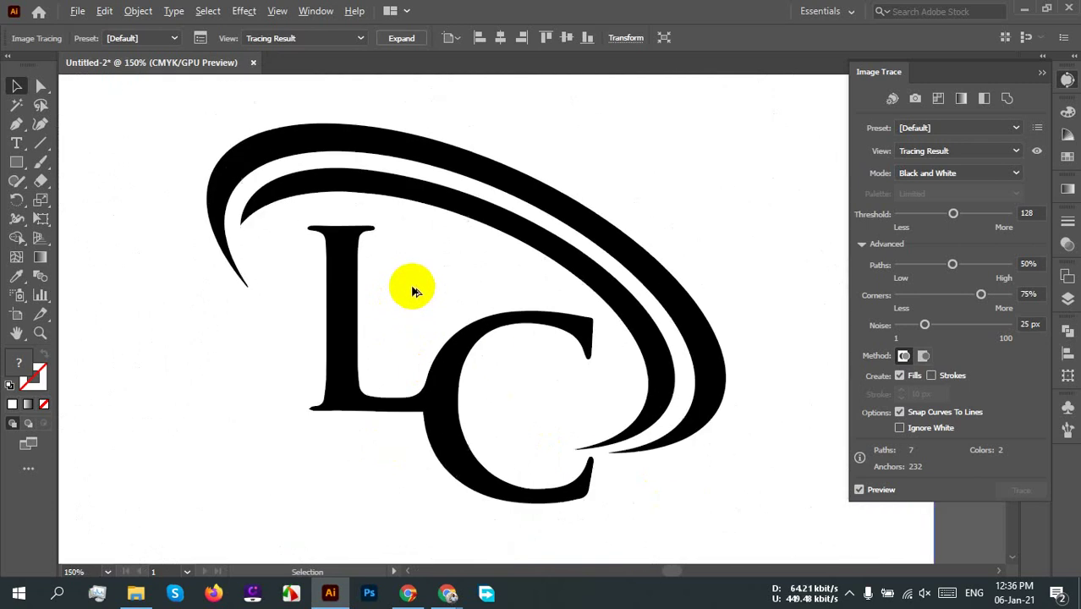
left_click_drag(579, 363, 508, 398)
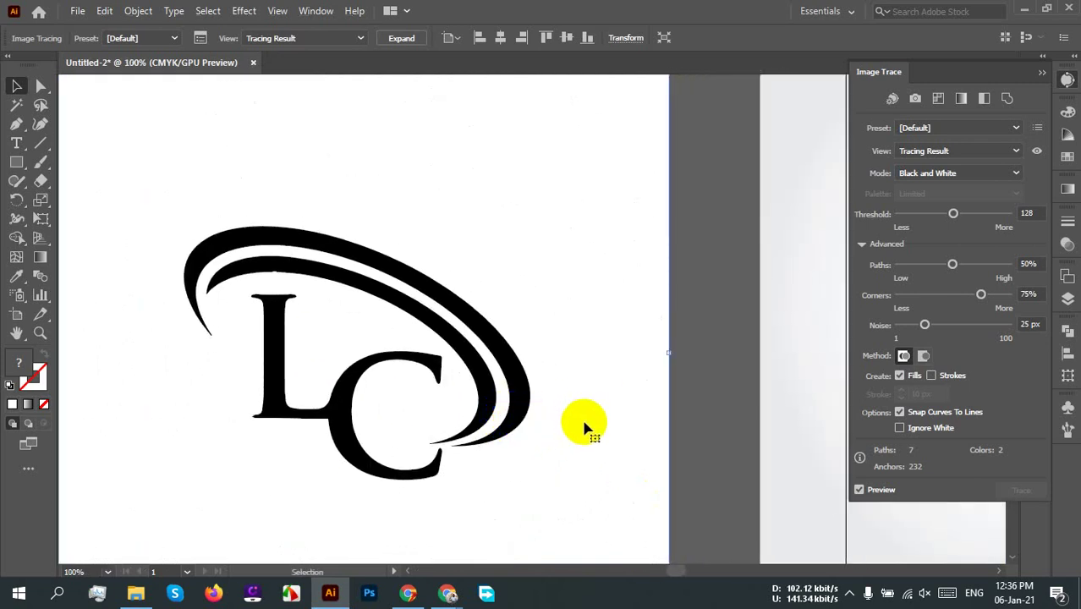
scroll(685, 415, "down", 1)
left_click_drag(685, 415, 309, 459)
scroll(493, 425, "up", 3)
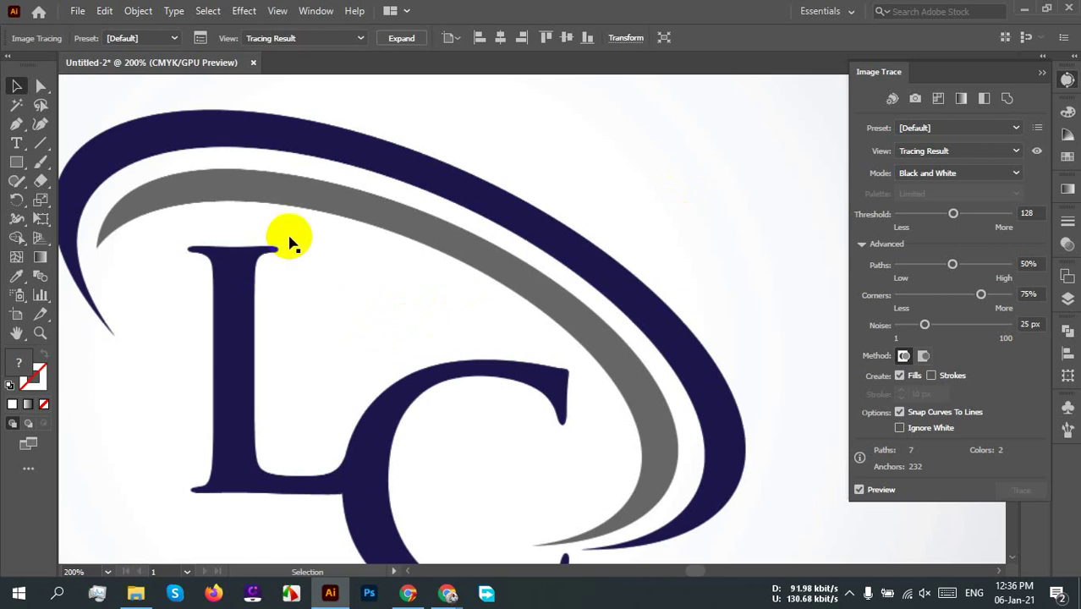
key("ctrl+1")
left_click_drag(388, 350, 415, 350)
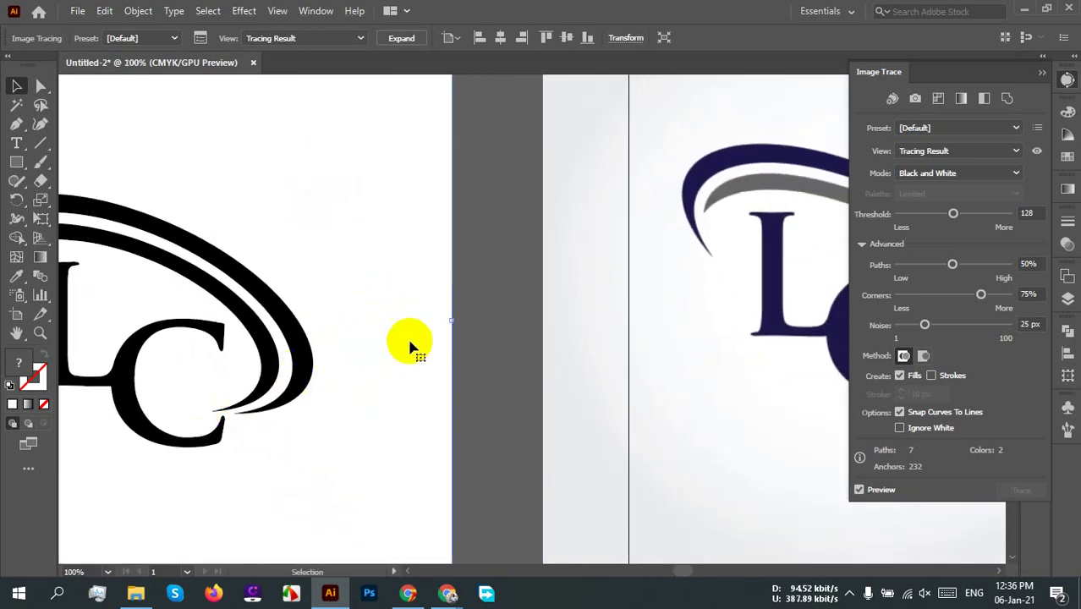
scroll(428, 327, "down", 2)
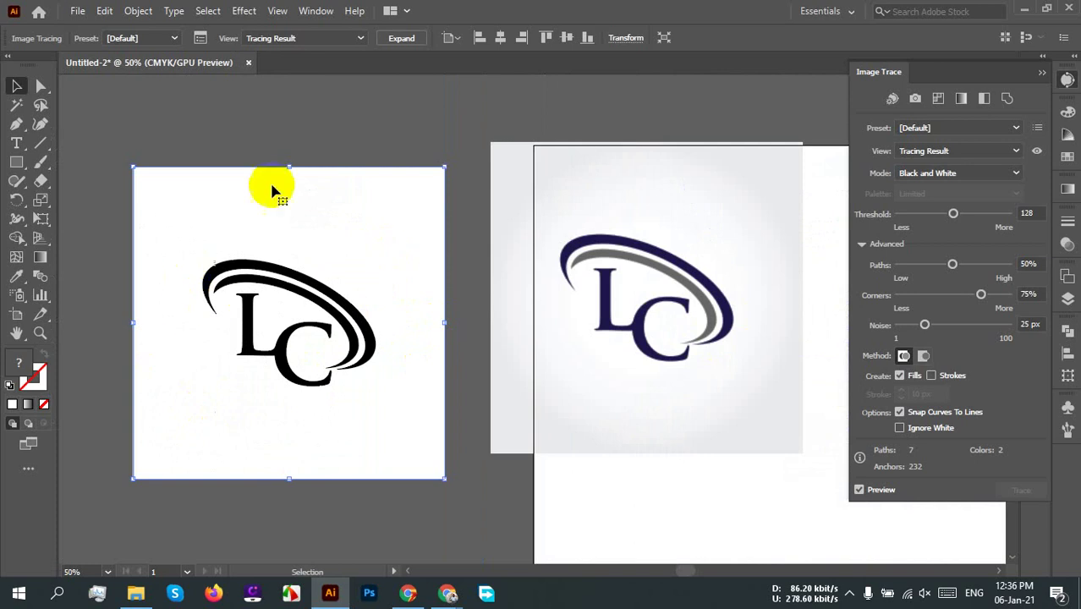
Step: Expand the LC tracing into paths, ungroup it, and delete the white background shape
left_click(400, 38)
right_click(356, 243)
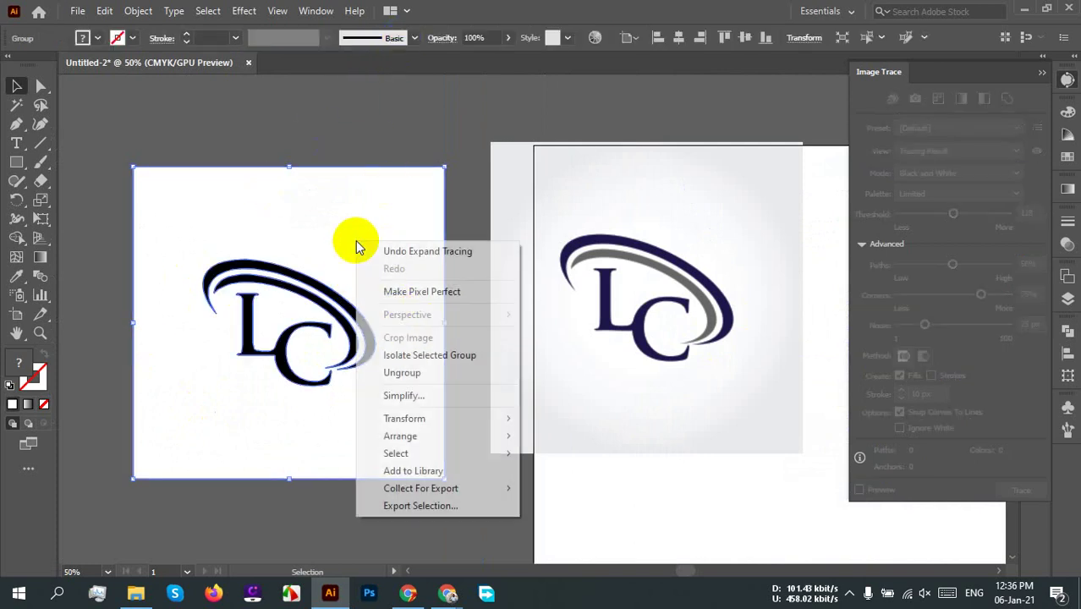
left_click(427, 373)
left_click(470, 516)
left_click(393, 260)
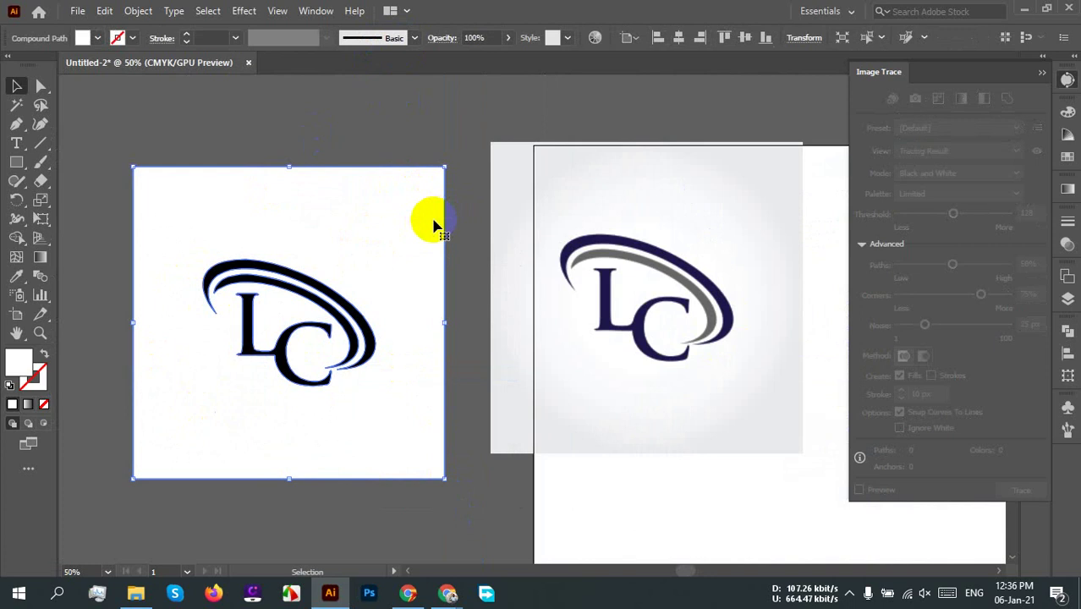
key("Delete")
Step: Recolor the traced logo's inner arc with the gray sampled from the reference image's inner arc, and check the result up close
left_click(625, 339)
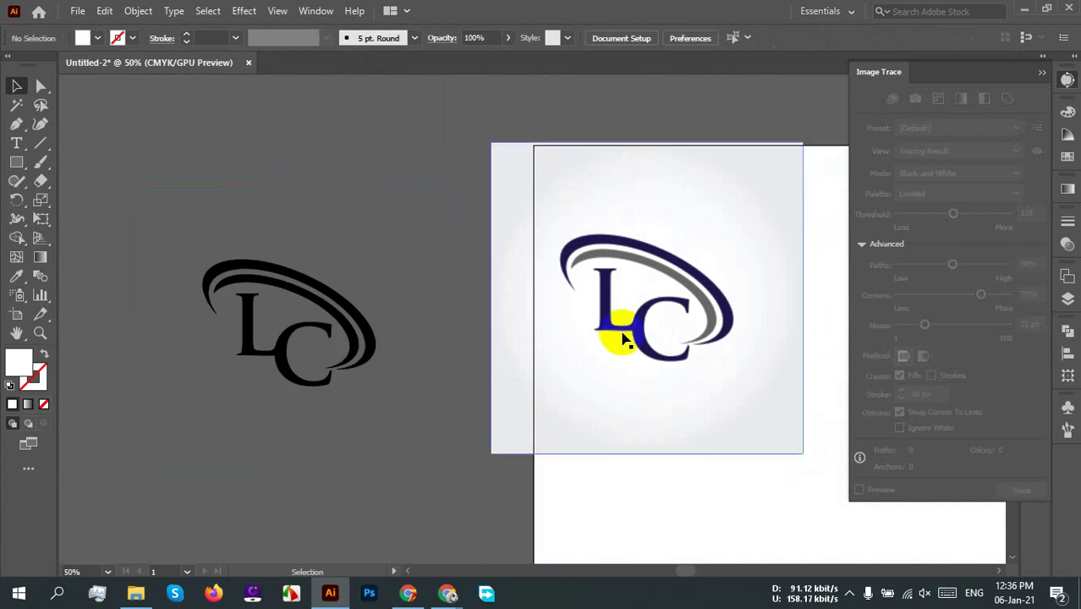
left_click(316, 309)
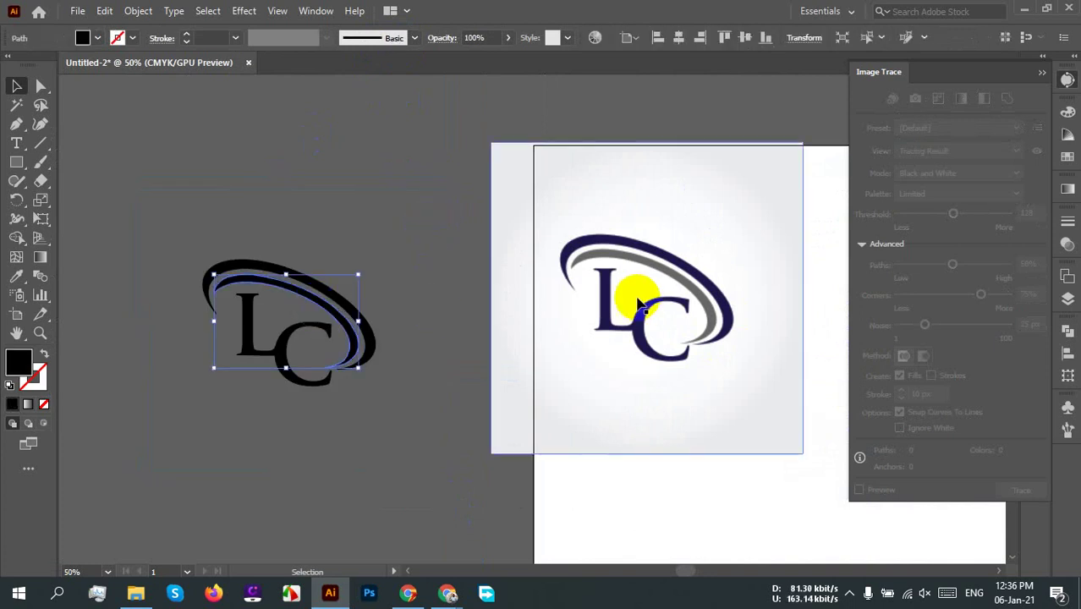
key("i")
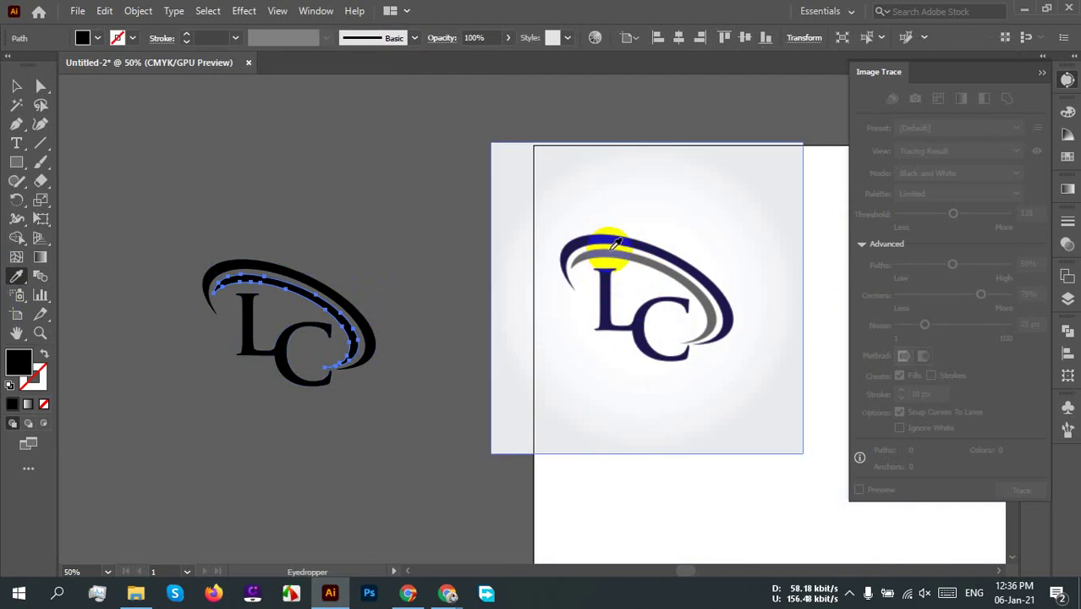
left_click(612, 248)
scroll(715, 319, "up", 3)
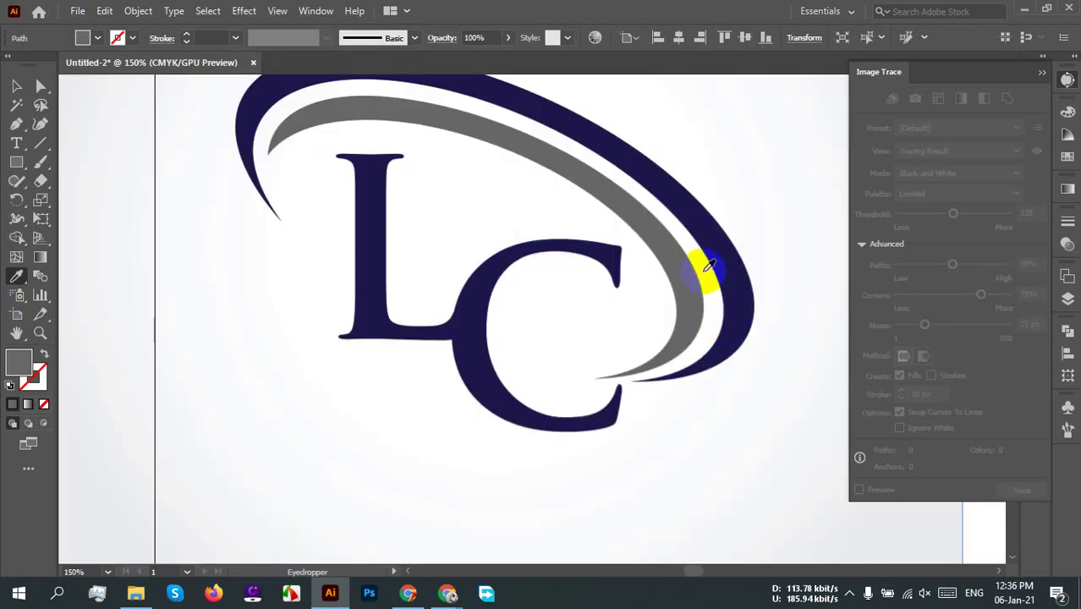
scroll(449, 319, "down", 4)
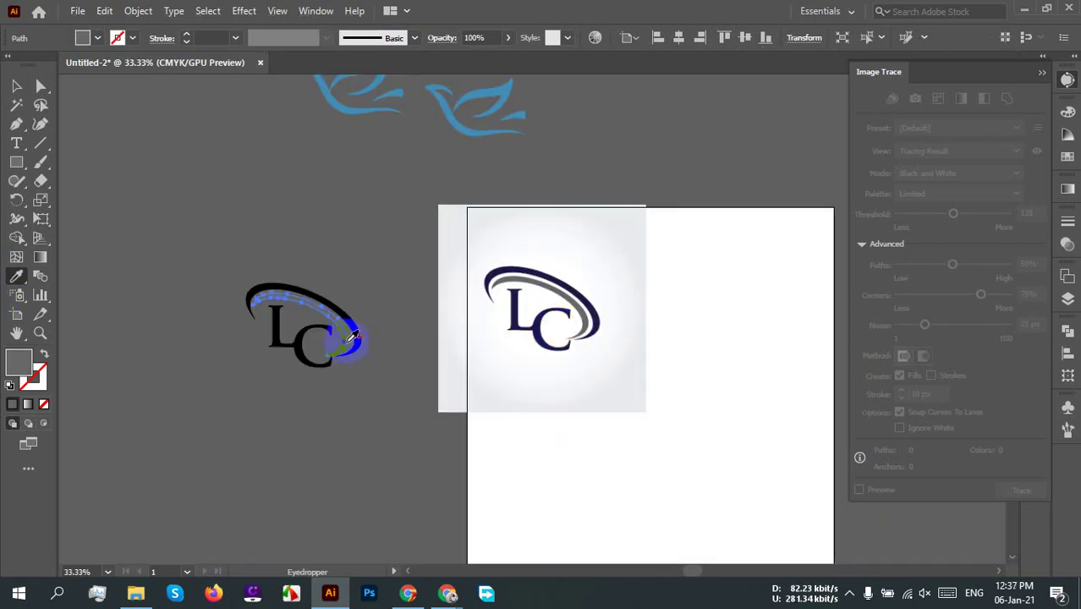
key("v")
left_click(364, 411)
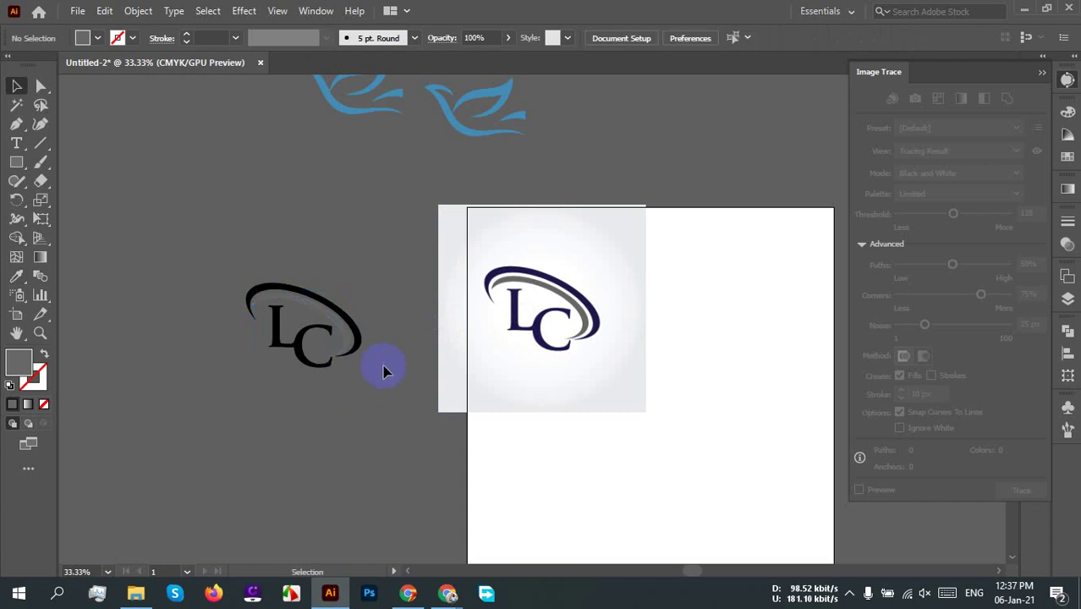
mouse_move(409, 470)
left_mouse_down()
mouse_move(519, 451)
mouse_move(183, 341)
mouse_move(357, 374)
mouse_move(417, 463)
left_mouse_up()
scroll(415, 420, "up", 3)
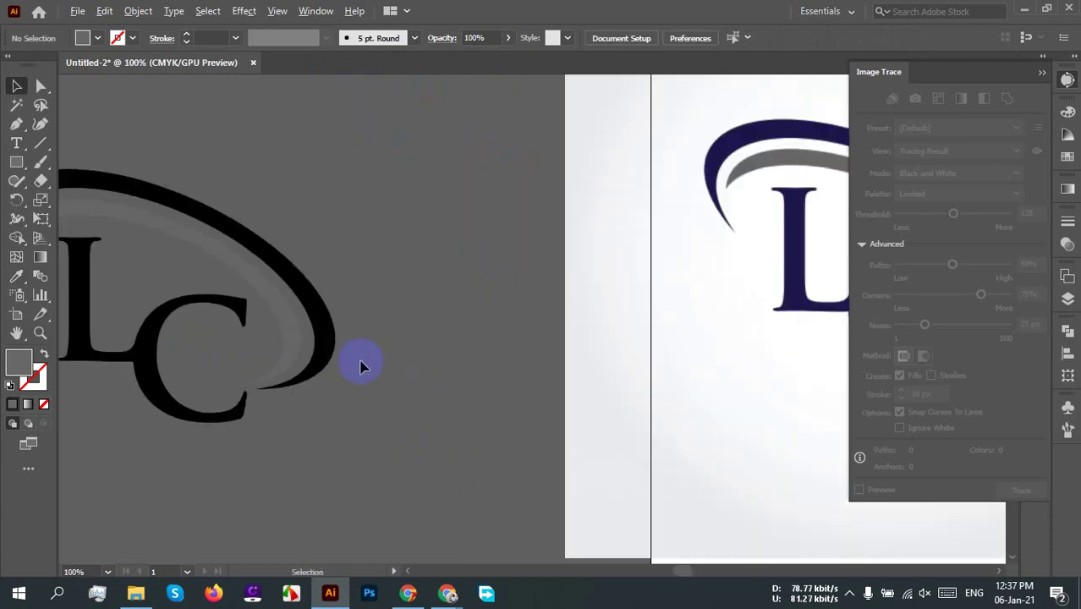
left_click_drag(278, 466, 395, 461)
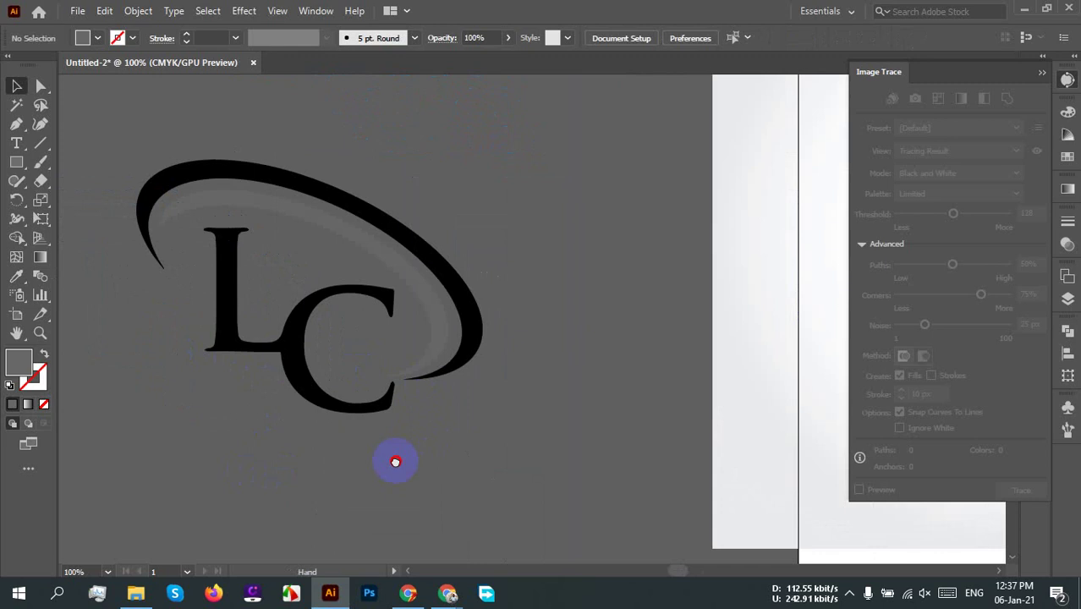
left_click_drag(395, 462, 399, 460)
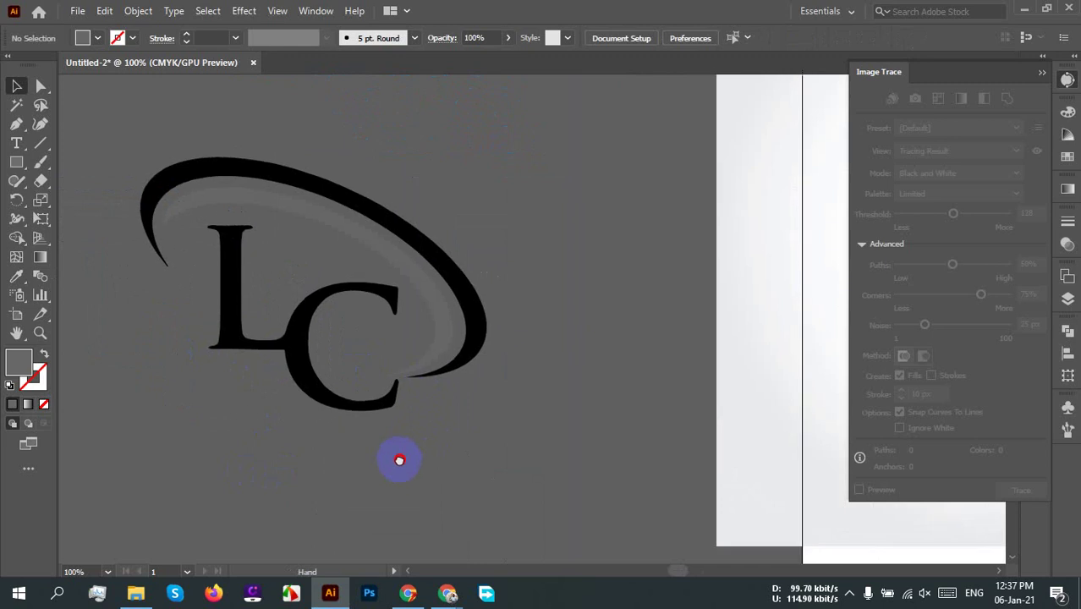
Step: Undo the arc recoloring, background deletion, ungrouping, expansion and tracing, back to the embedded LC image
left_click(556, 471)
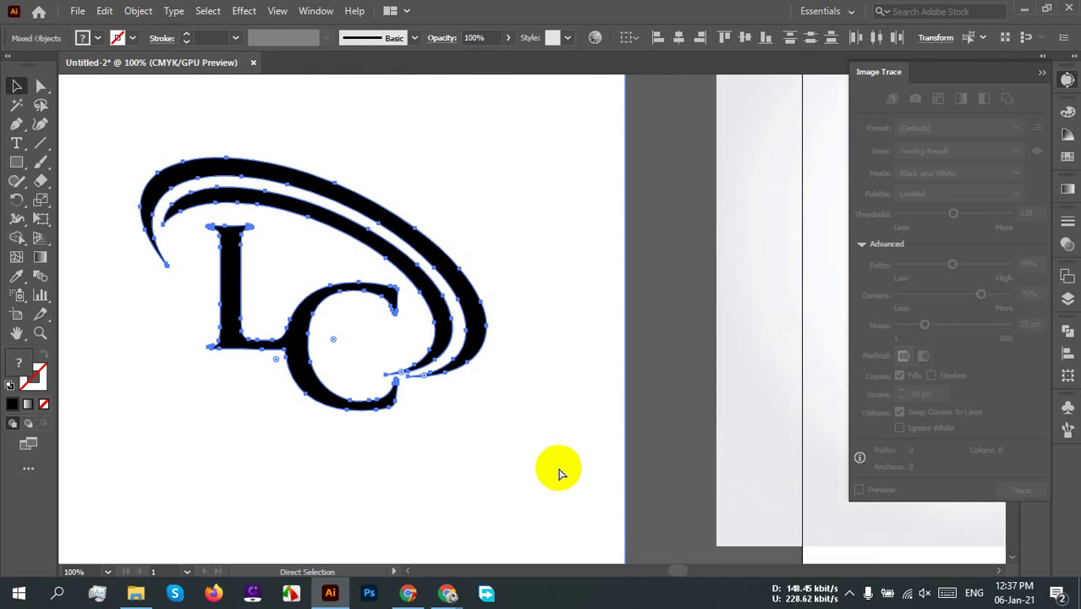
scroll(559, 474, "down", 2)
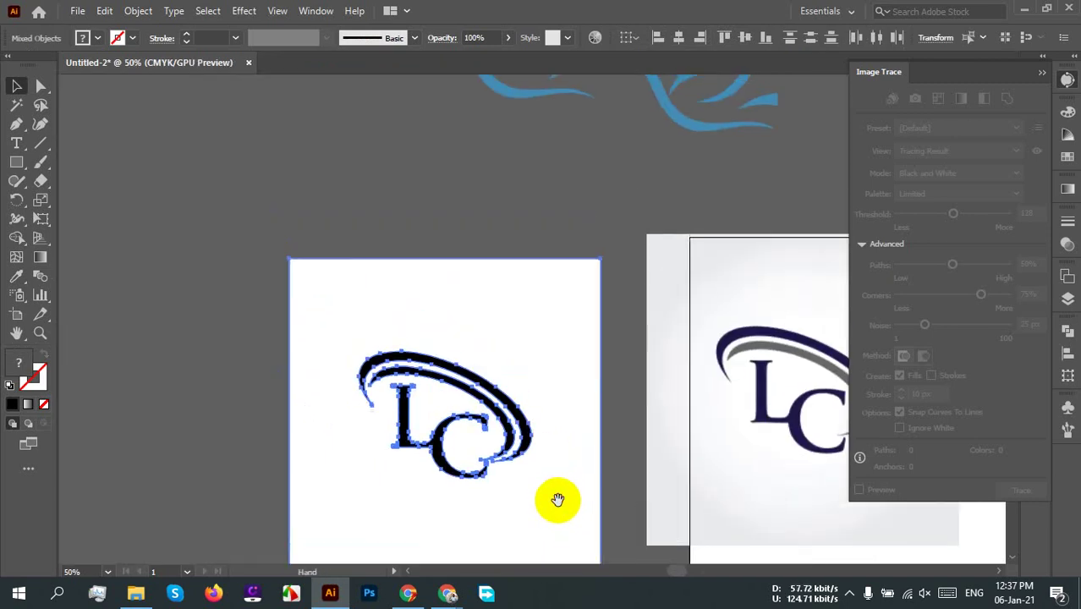
left_click(421, 335)
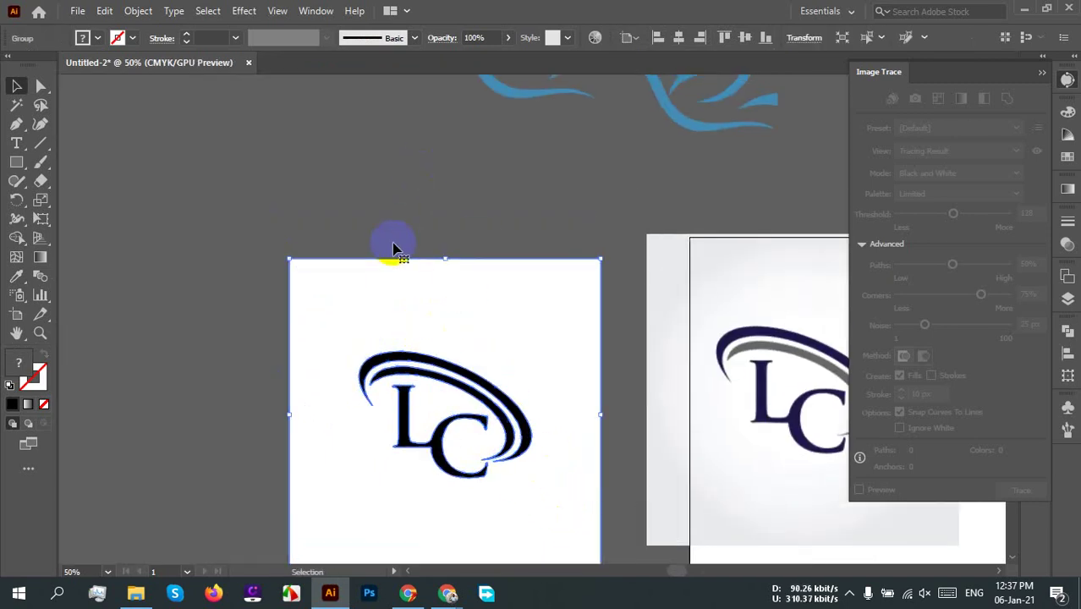
left_click(421, 185)
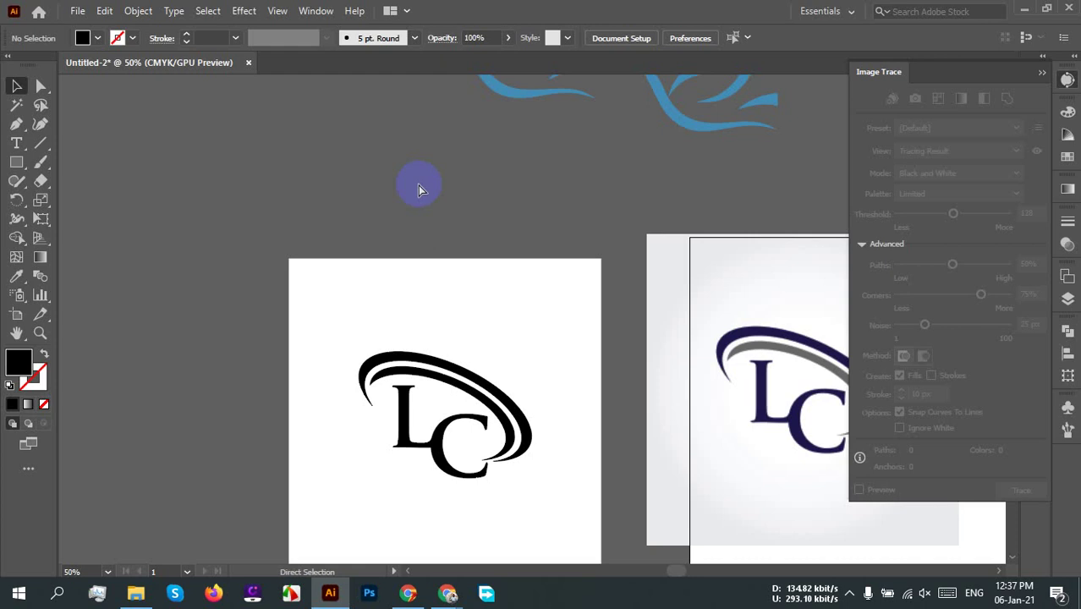
key("ctrl+z")
left_click(424, 254)
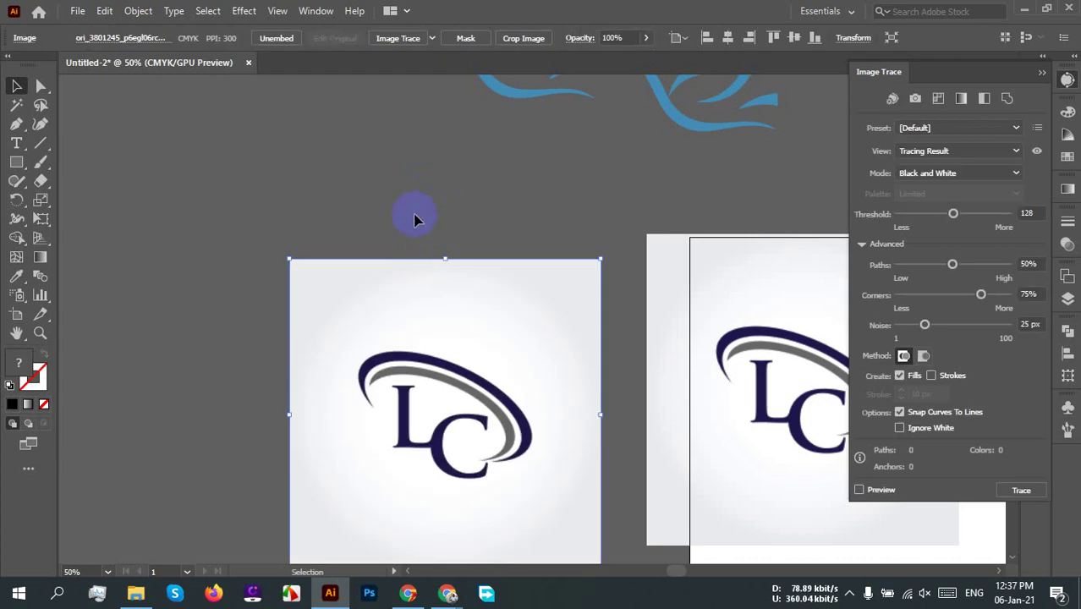
Step: Run Image Trace on the LC logo image with the default black-and-white settings, accepting the large-image tracing
scroll(556, 380, "right", 2)
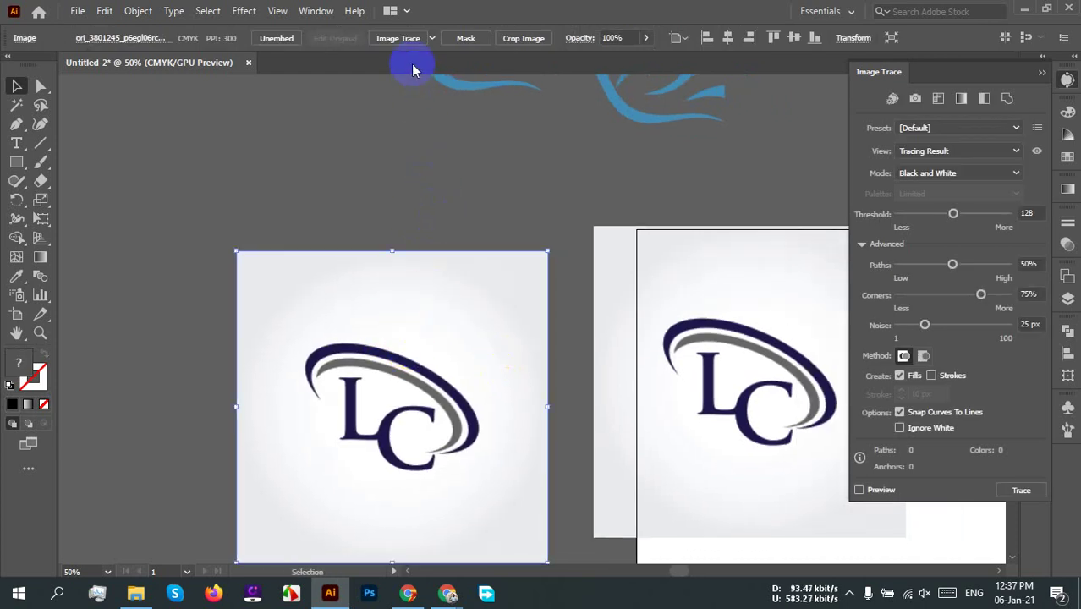
left_click(398, 39)
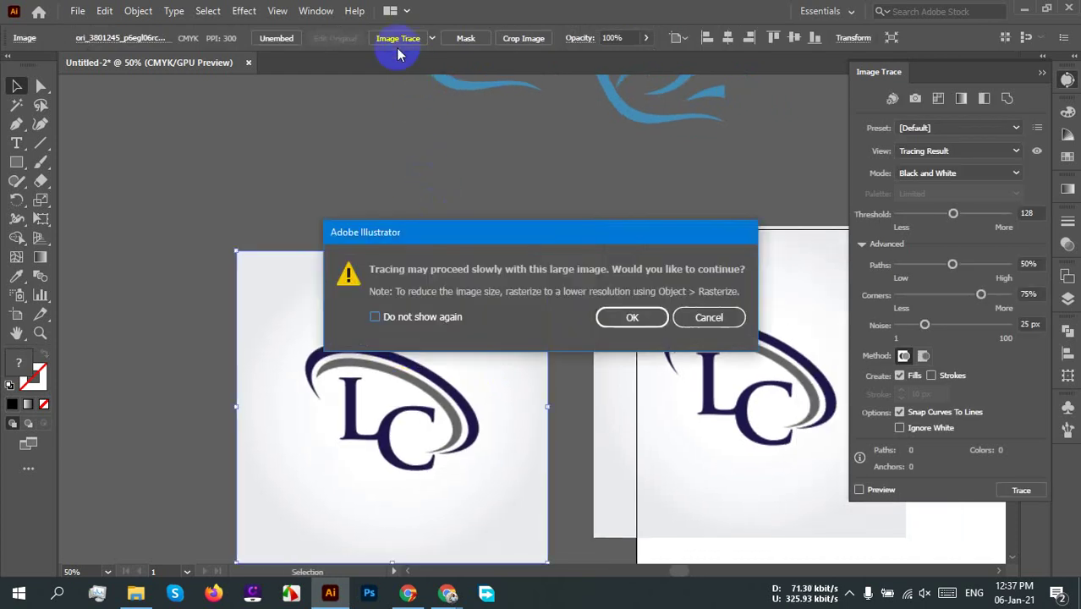
left_click(628, 315)
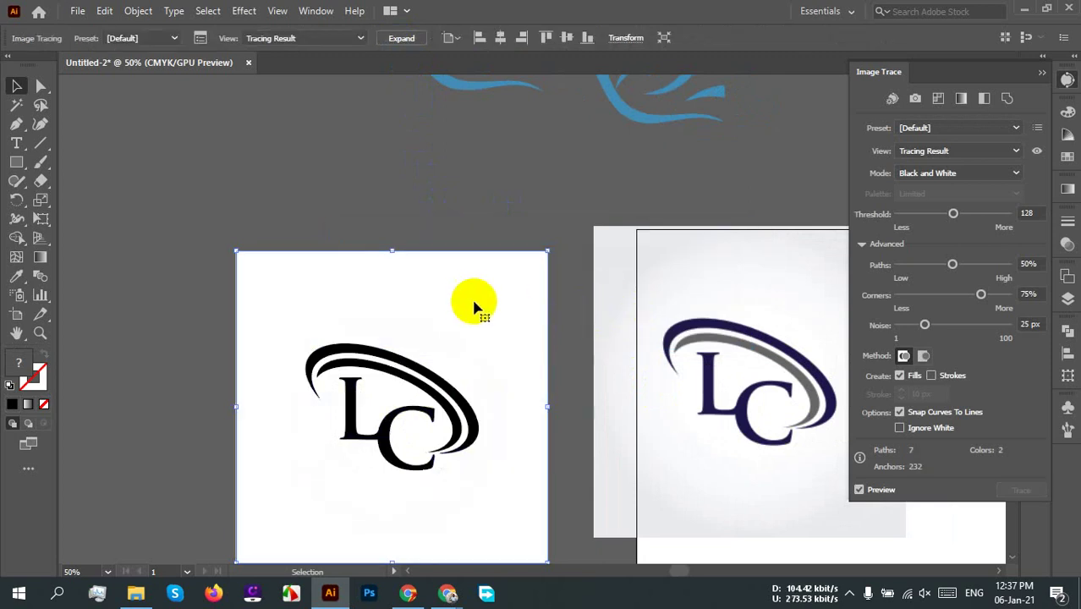
Step: Expand the LC tracing into editable paths and ungroup them
right_click(471, 303)
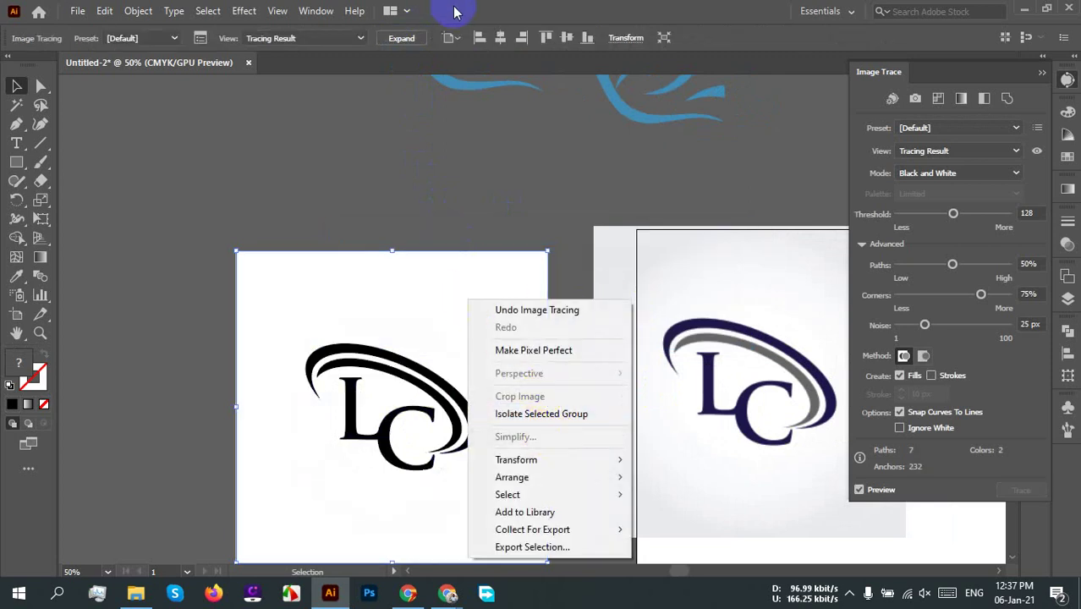
left_click(402, 39)
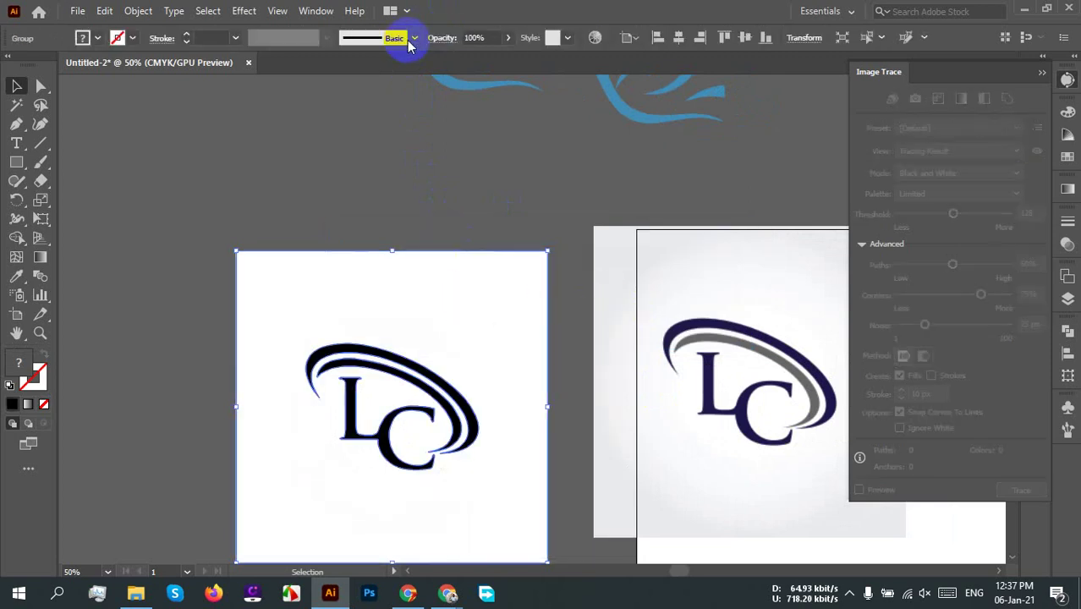
right_click(483, 305)
left_click(523, 160)
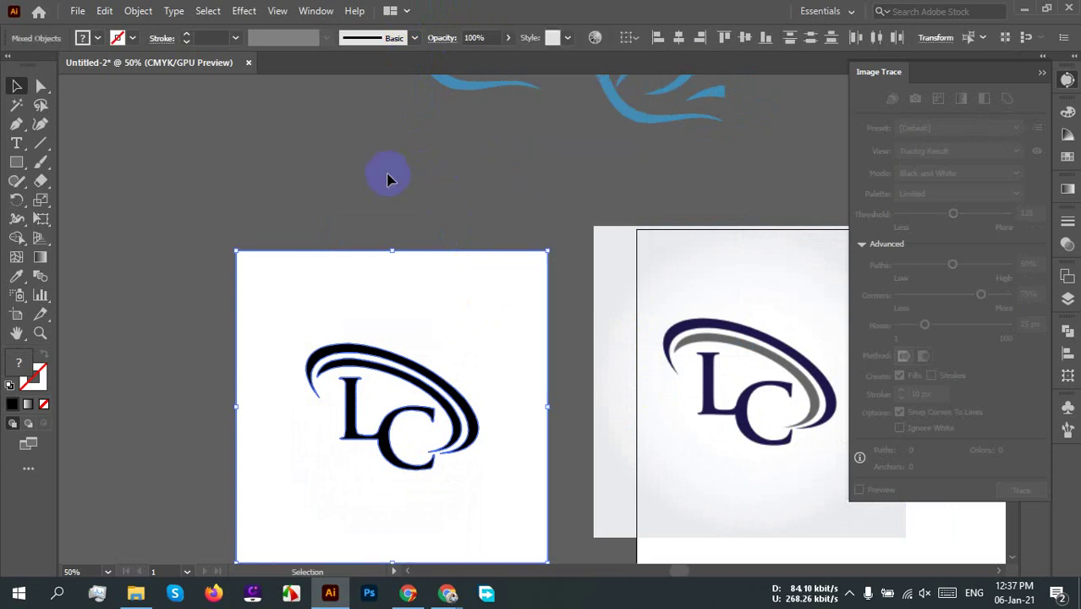
Step: Erase a few freehand strokes across the upper-left corner of the tracing's white background with the Eraser tool
left_click(386, 174)
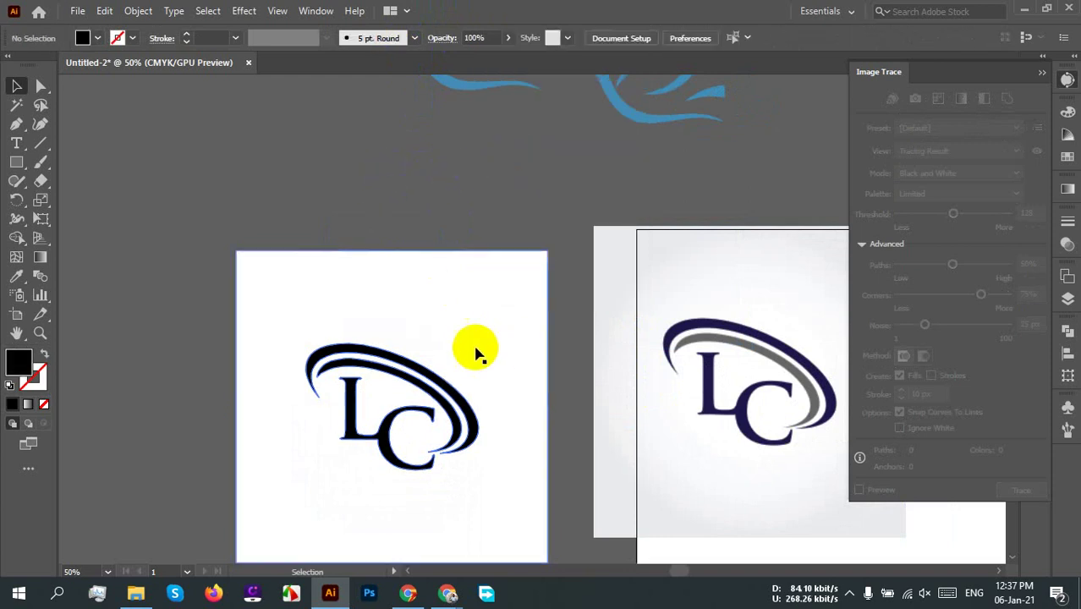
left_click(533, 302)
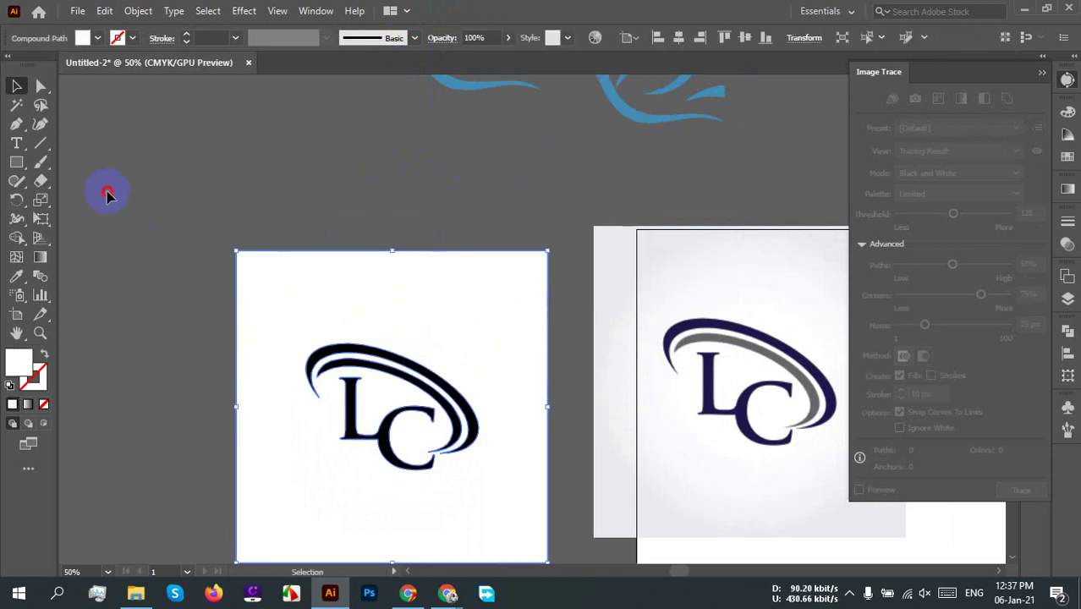
key("Delete")
left_click(41, 186)
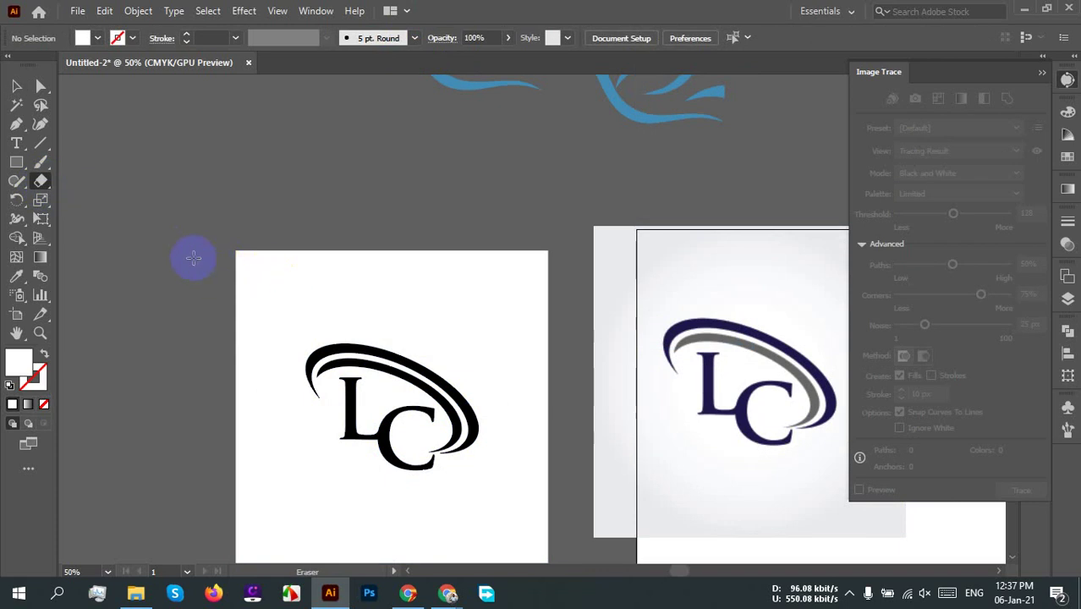
left_click_drag(193, 258, 320, 256)
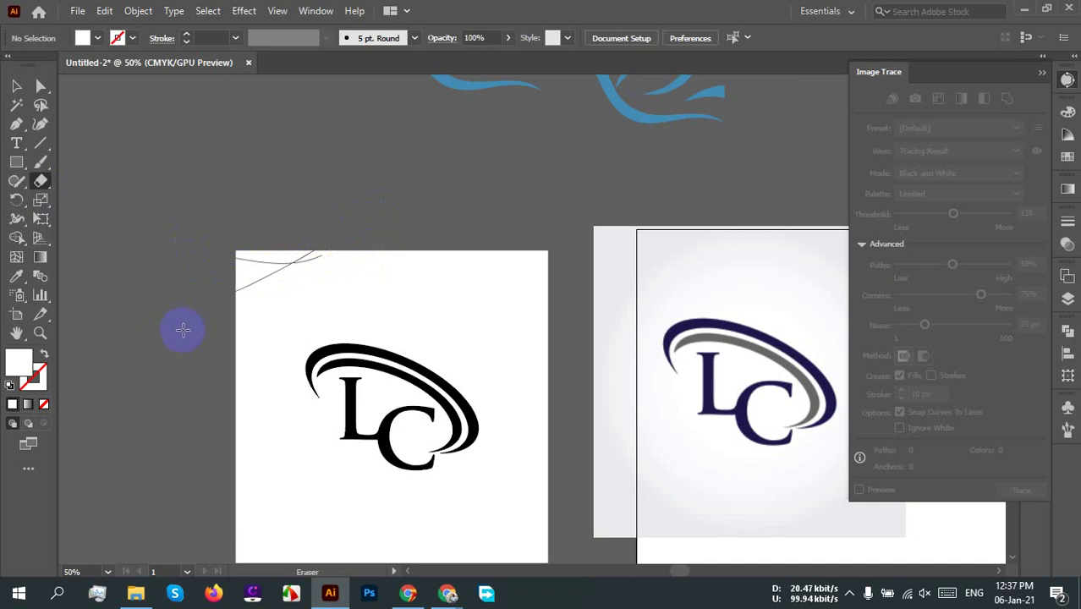
left_click_drag(184, 330, 314, 235)
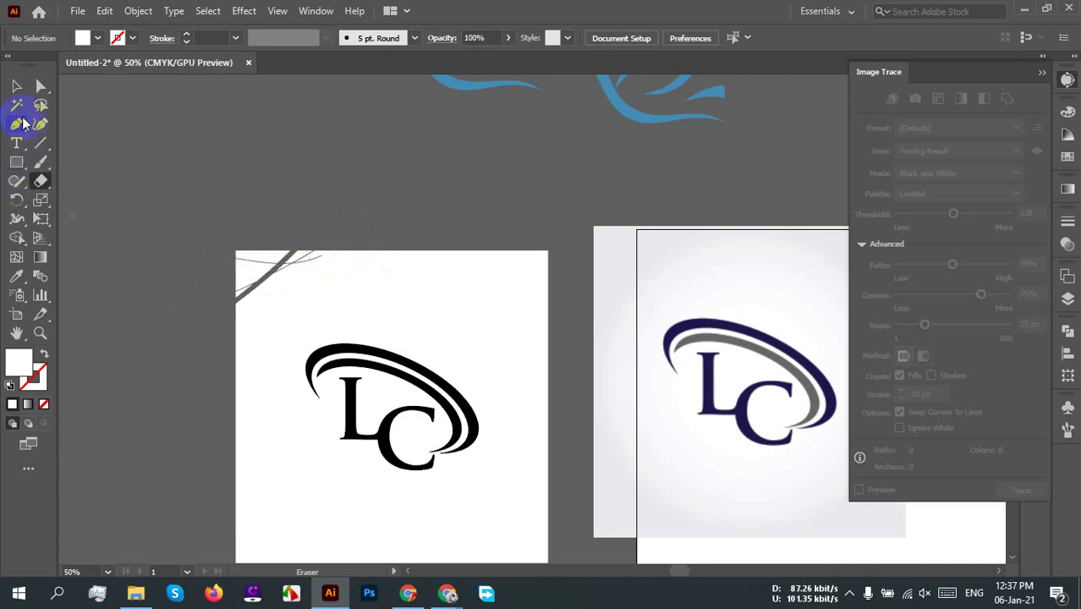
Step: Delete the tracing's white background pieces, keeping only the black LC letters and arcs
left_click(17, 86)
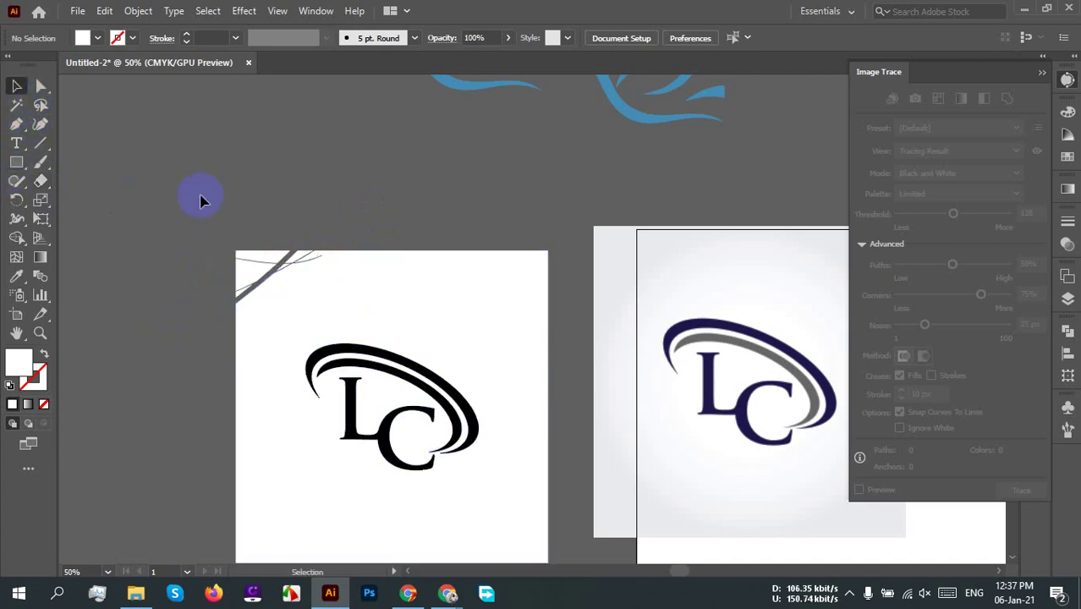
left_click(380, 304)
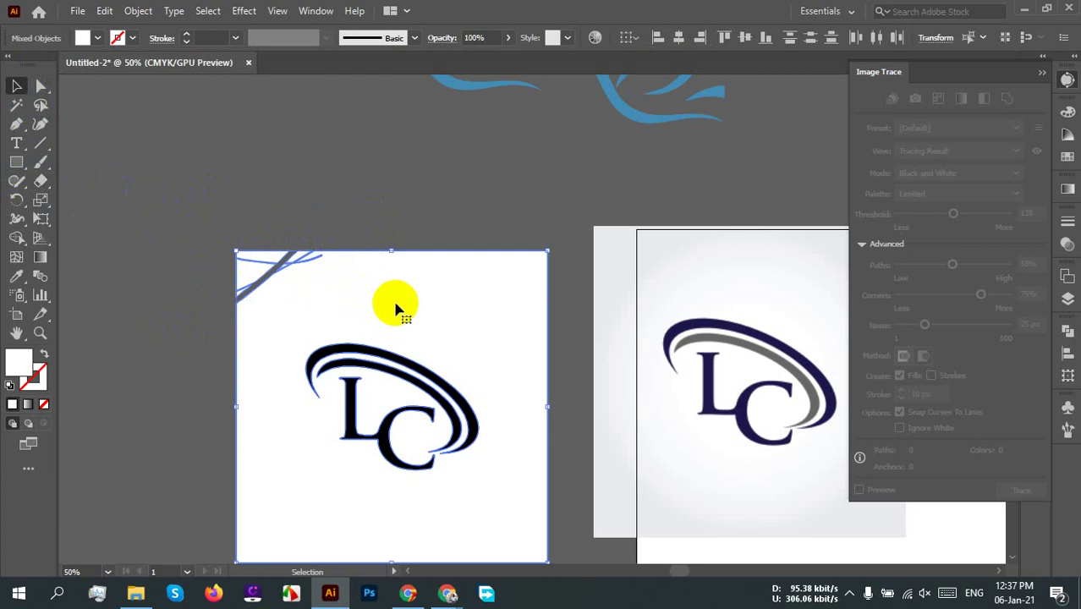
key("Delete")
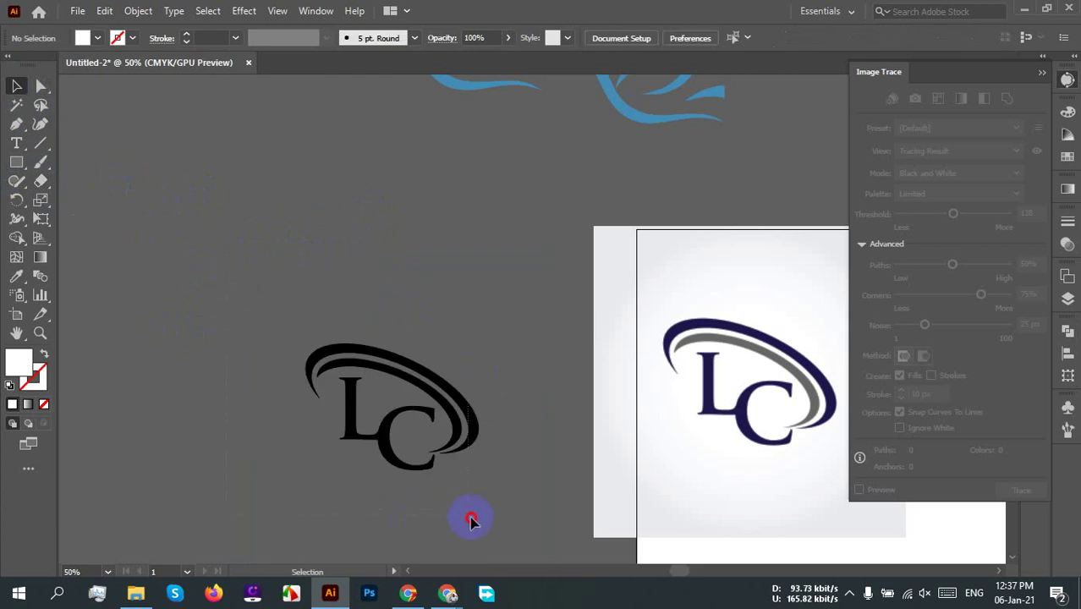
Step: Collapse the Image Trace settings and move the whole black LC logo onto the white artboard, directly below the reference image
left_click(472, 428)
left_click(395, 444)
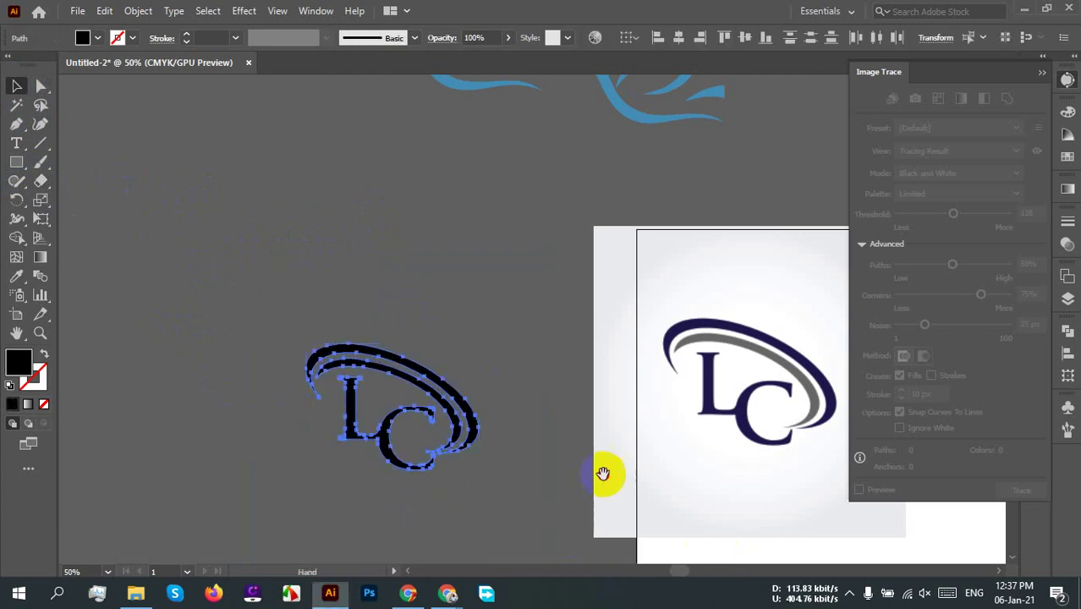
left_click(454, 387)
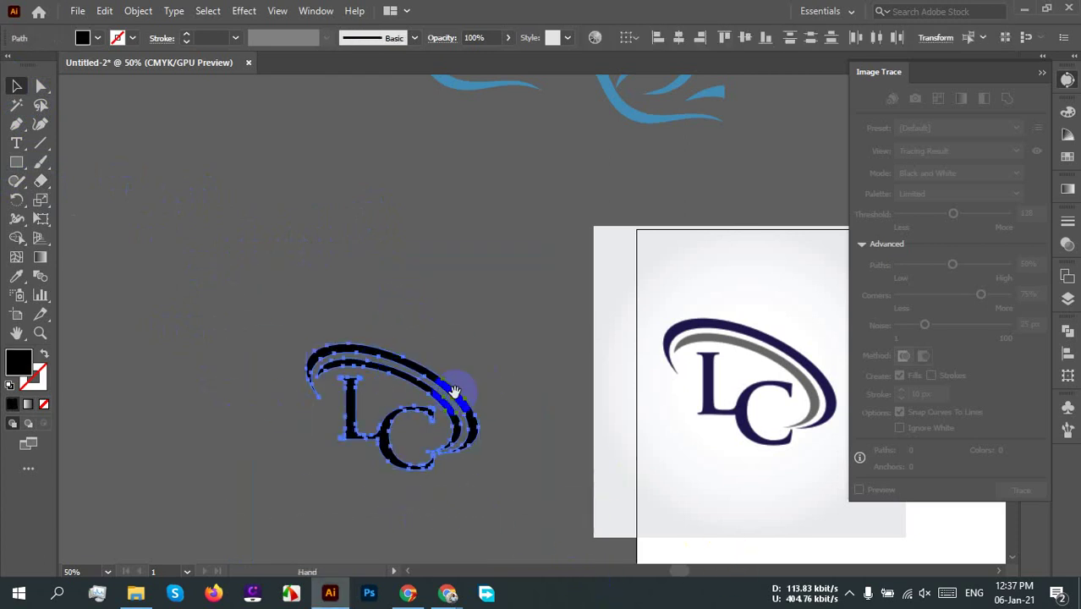
left_click(1068, 79)
left_click_drag(840, 473, 567, 266)
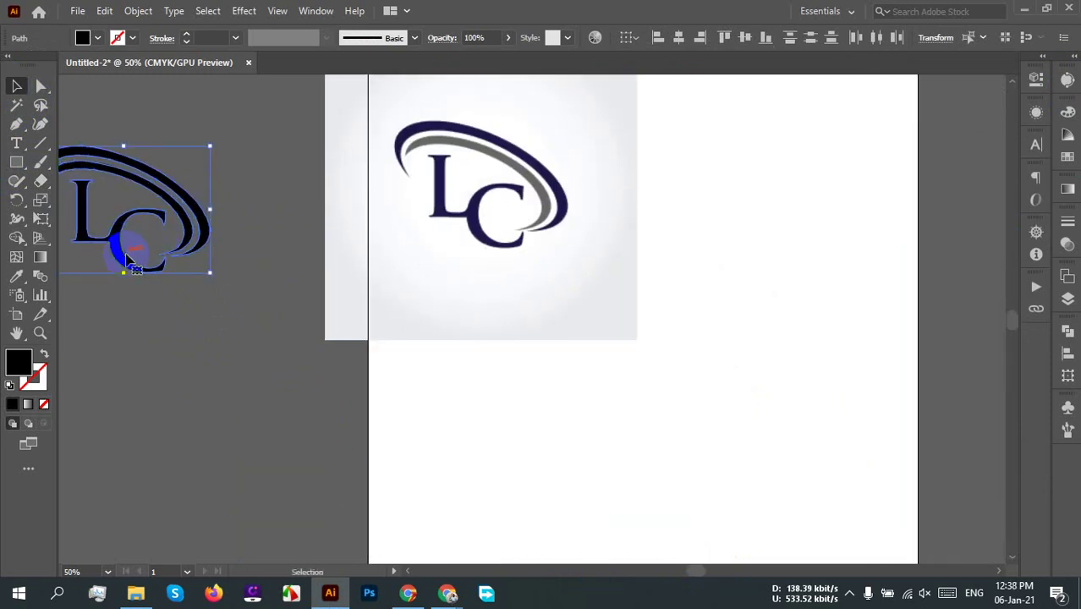
left_click_drag(136, 243, 523, 504)
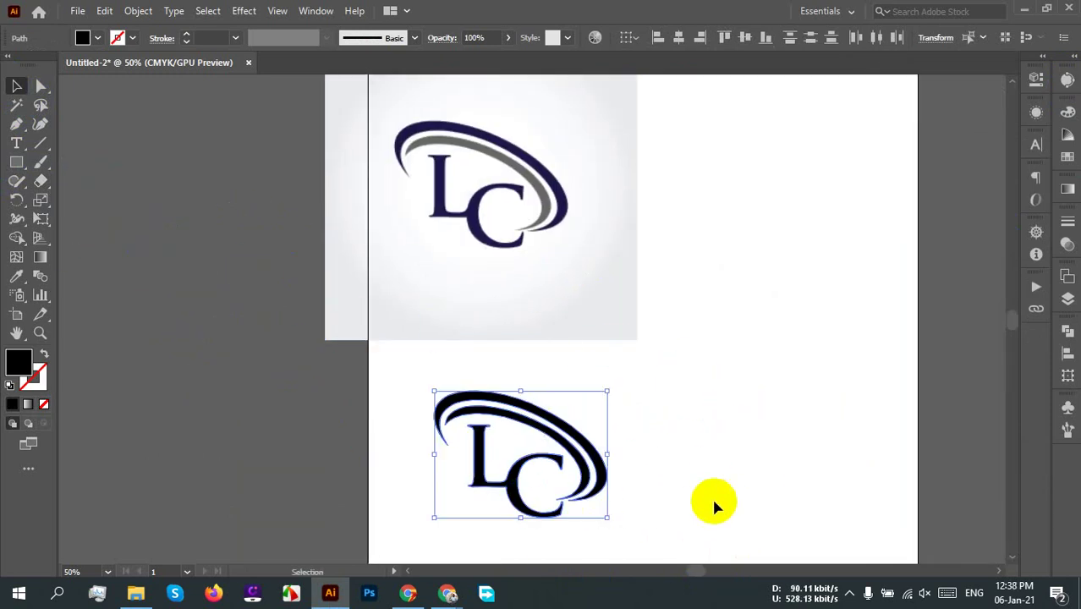
left_click(706, 496)
left_click_drag(706, 495, 598, 458)
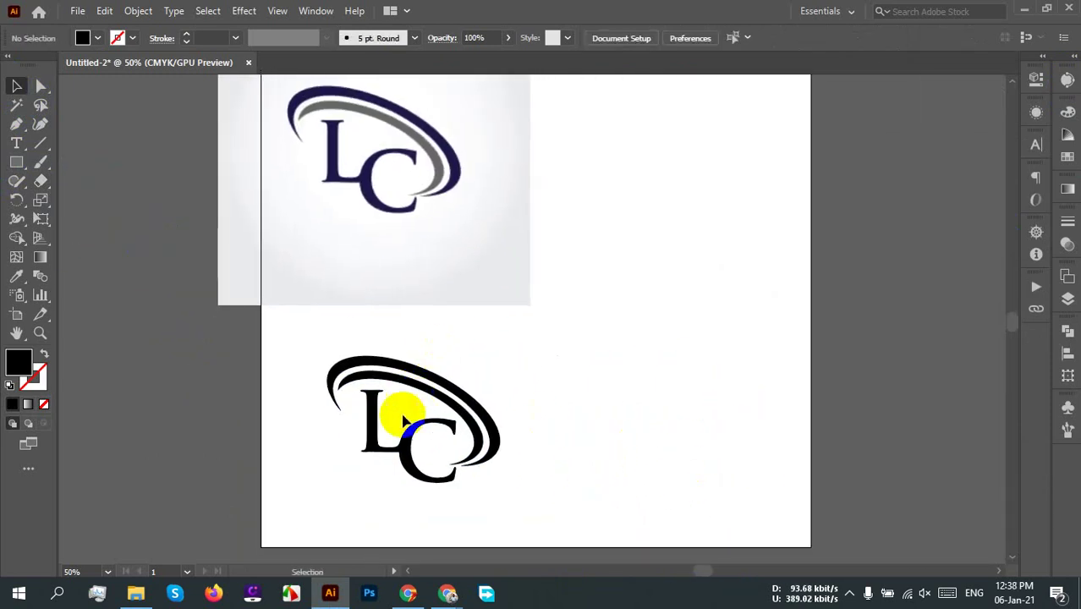
Step: Recolor the inner swoosh of the traced logo with the grey sampled from the reference image's inner swoosh
left_click(431, 390)
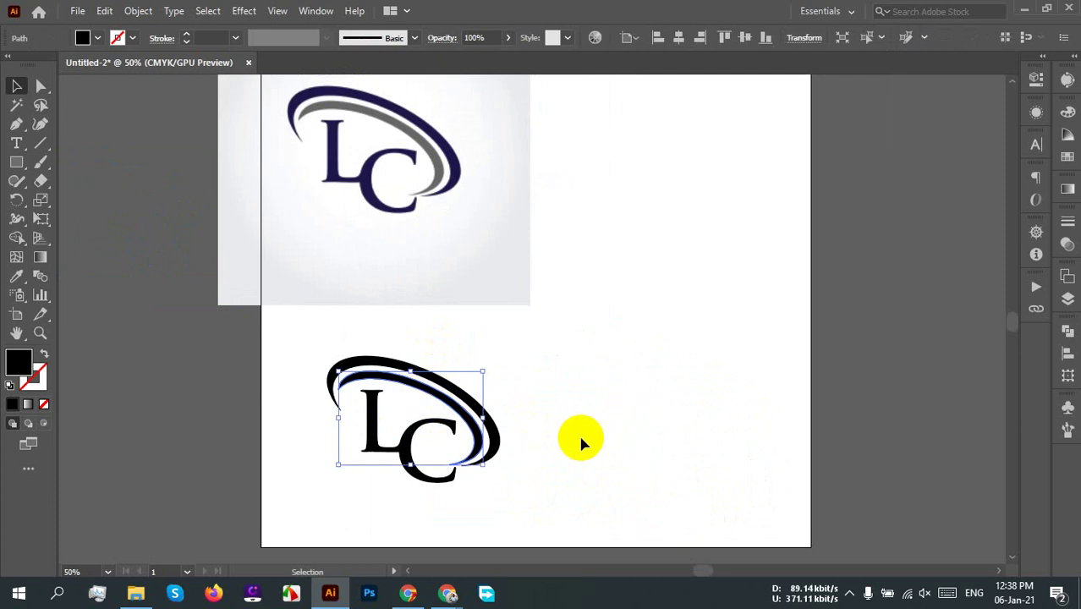
left_click(5, 364)
left_click(16, 276)
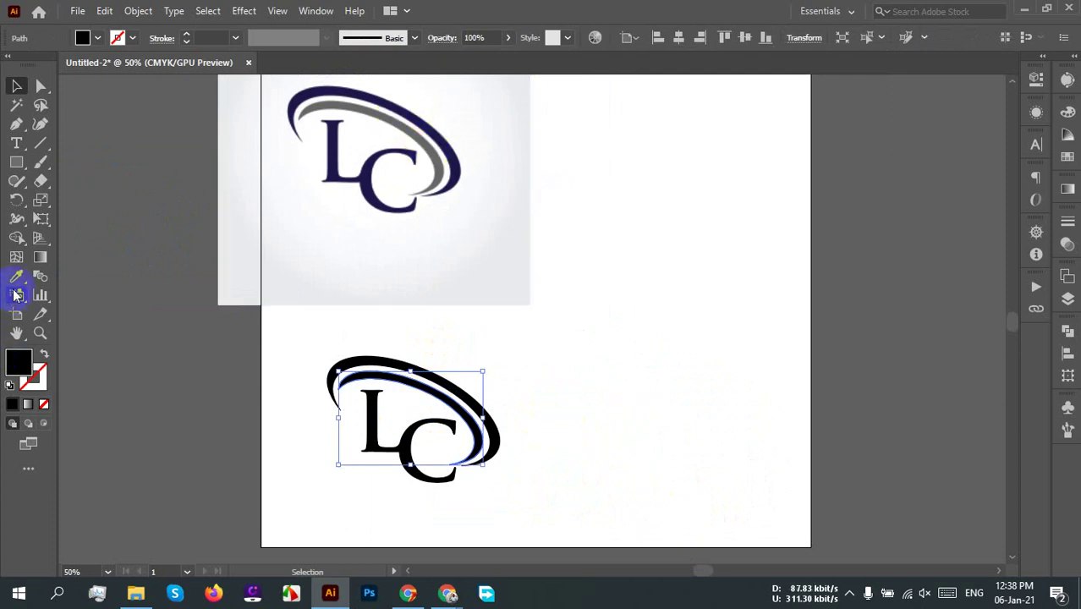
left_click(441, 163)
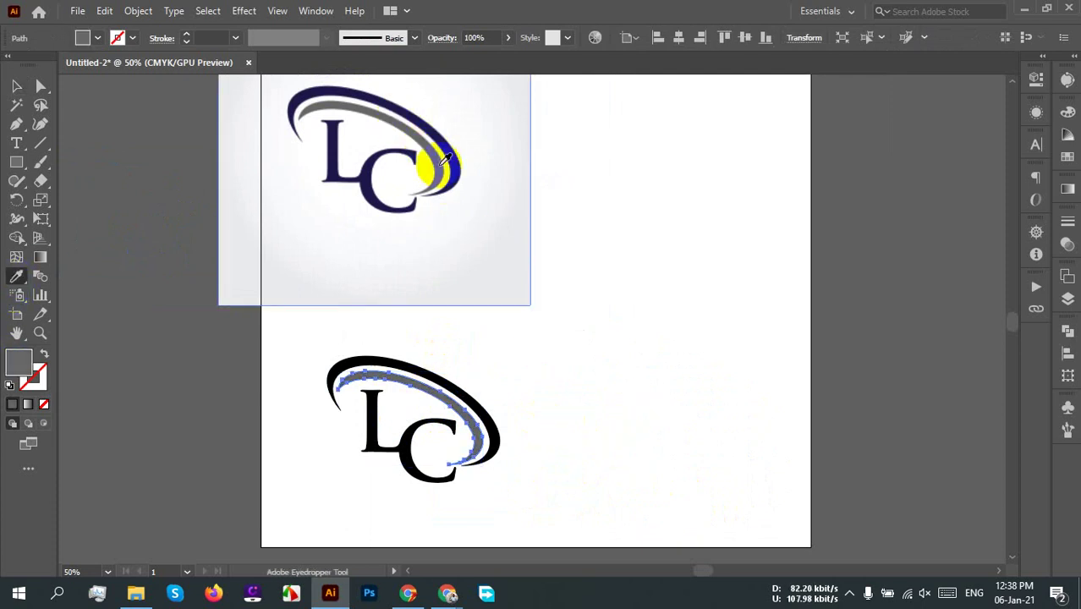
key("v")
left_click(591, 414)
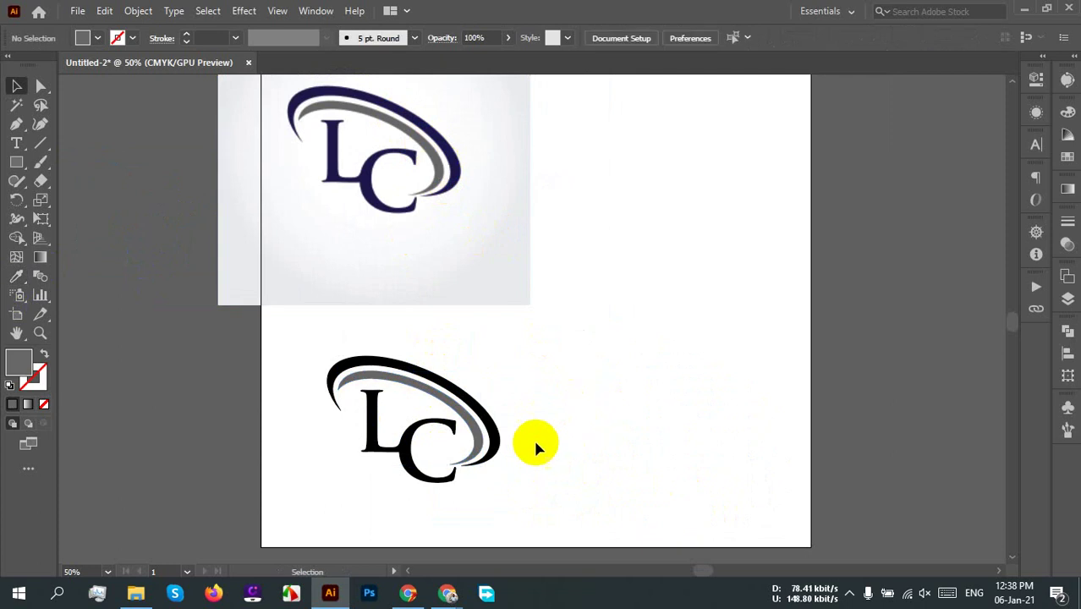
Step: Recolor the outer swoosh of the traced logo with the dark navy sampled from the reference image's outer swoosh
left_click(499, 453)
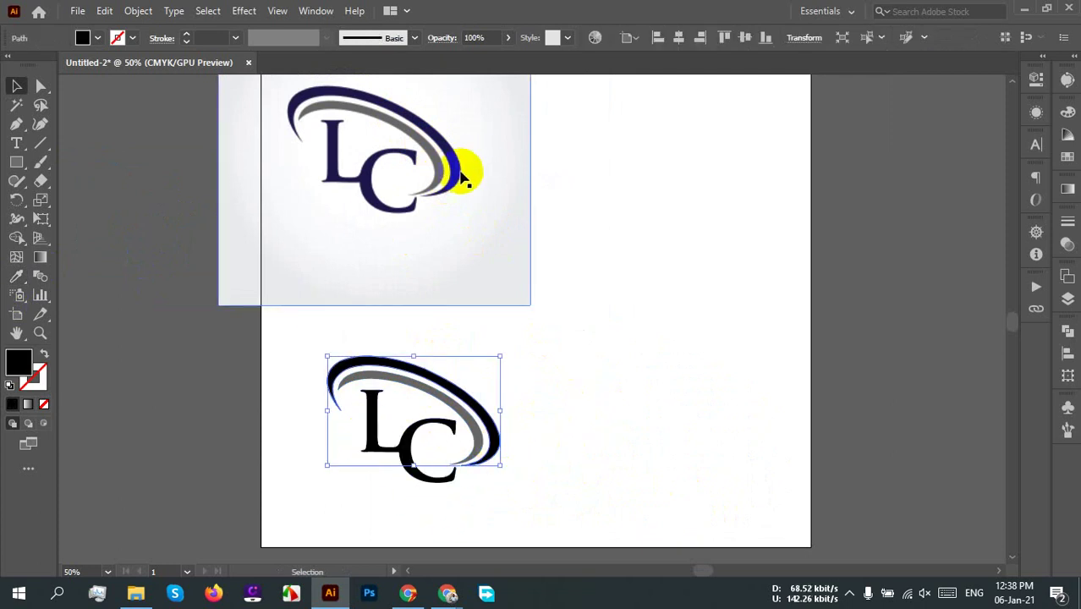
left_click(19, 279)
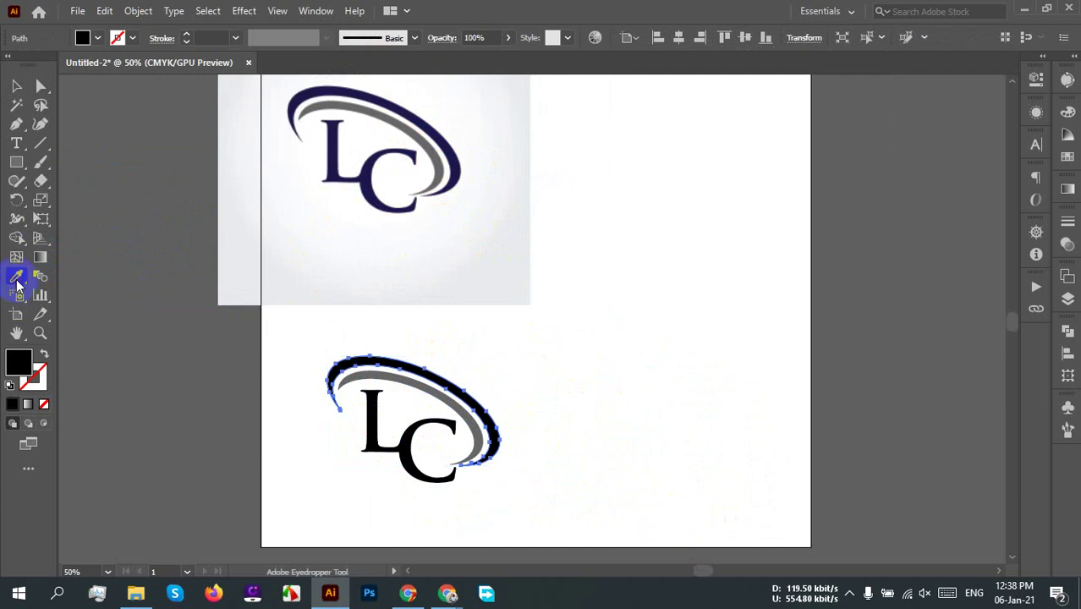
left_click(456, 154)
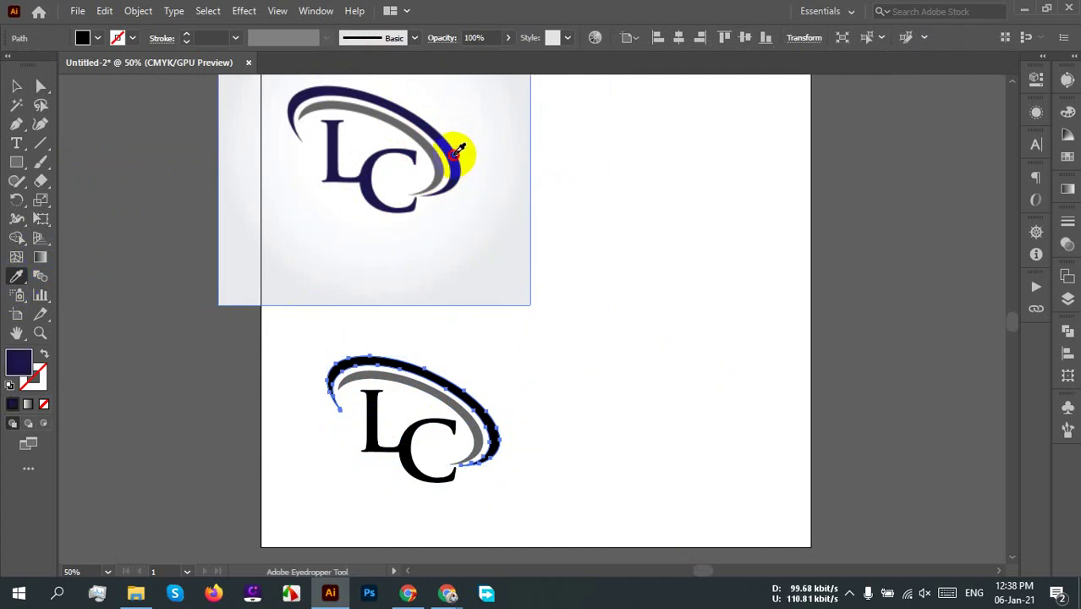
key("v")
left_click(501, 526)
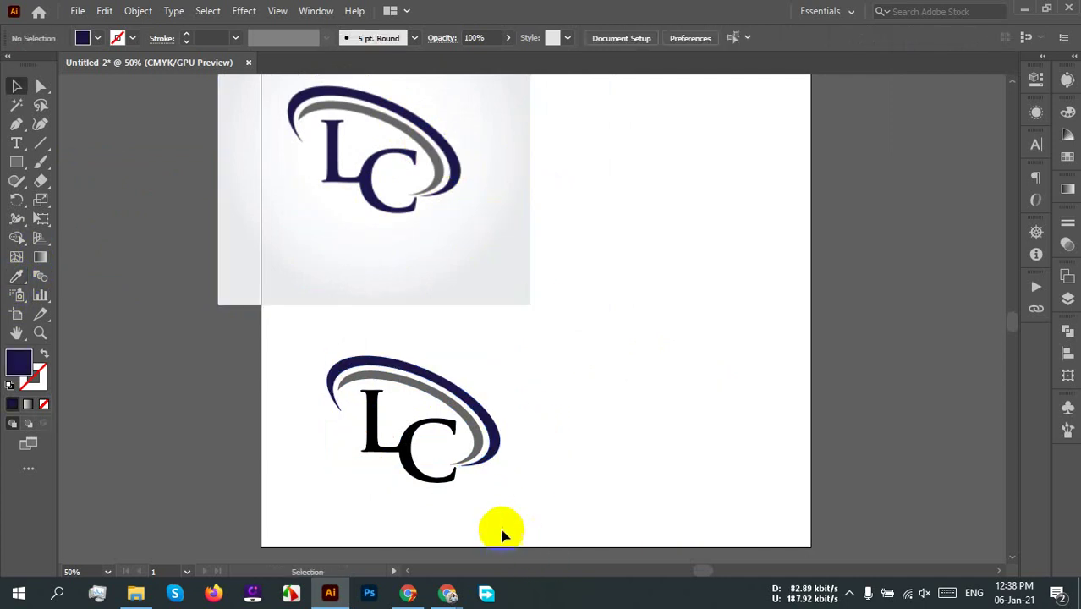
Step: Recolor the traced LC letters with the same dark navy using the Eyedropper tool
left_click(401, 438)
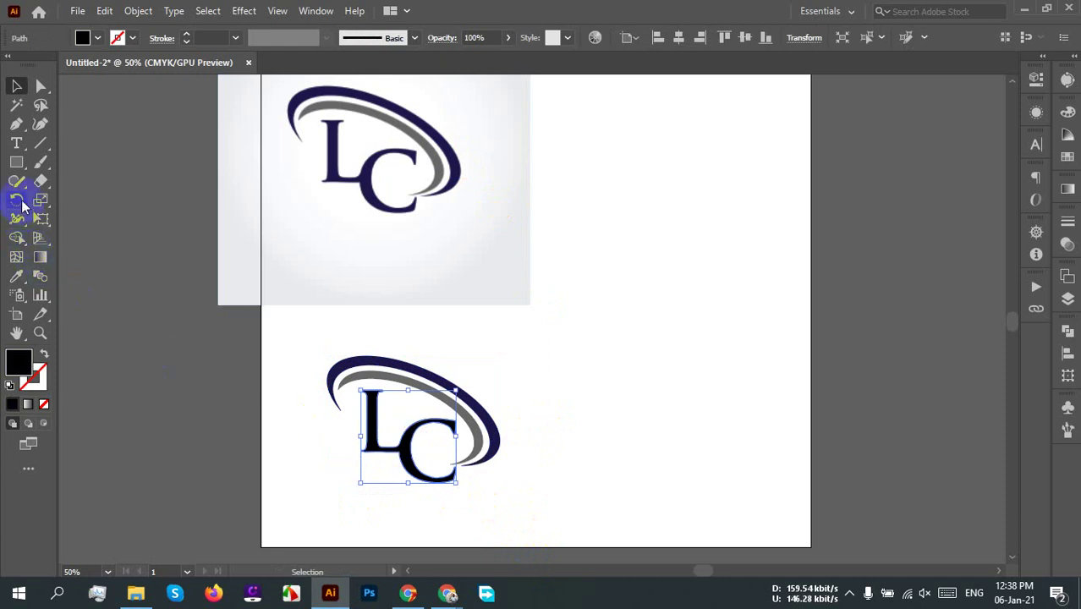
left_click(16, 275)
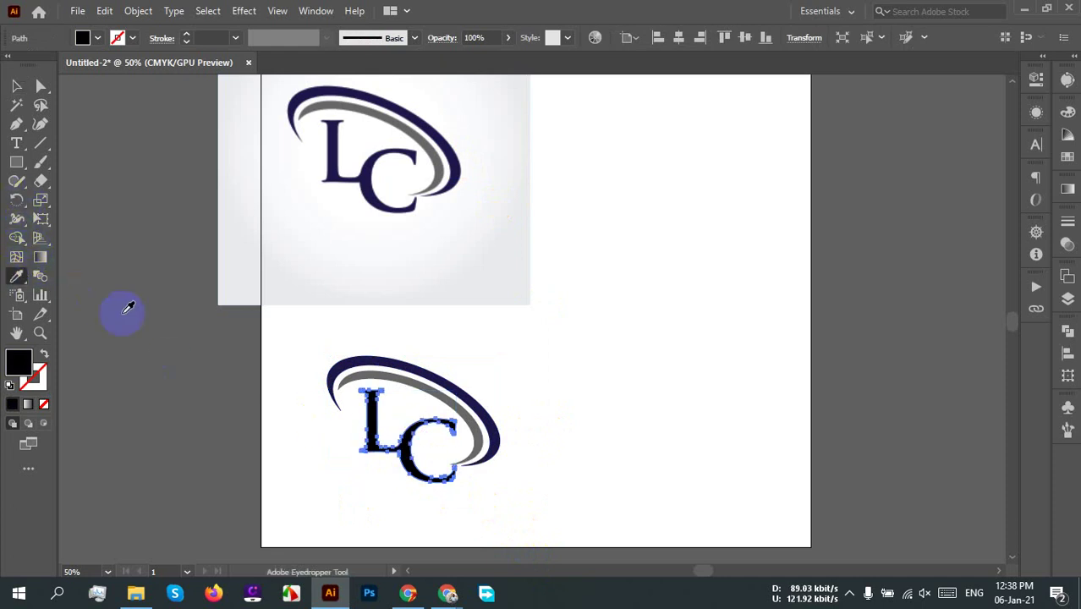
left_click(497, 412)
key("v")
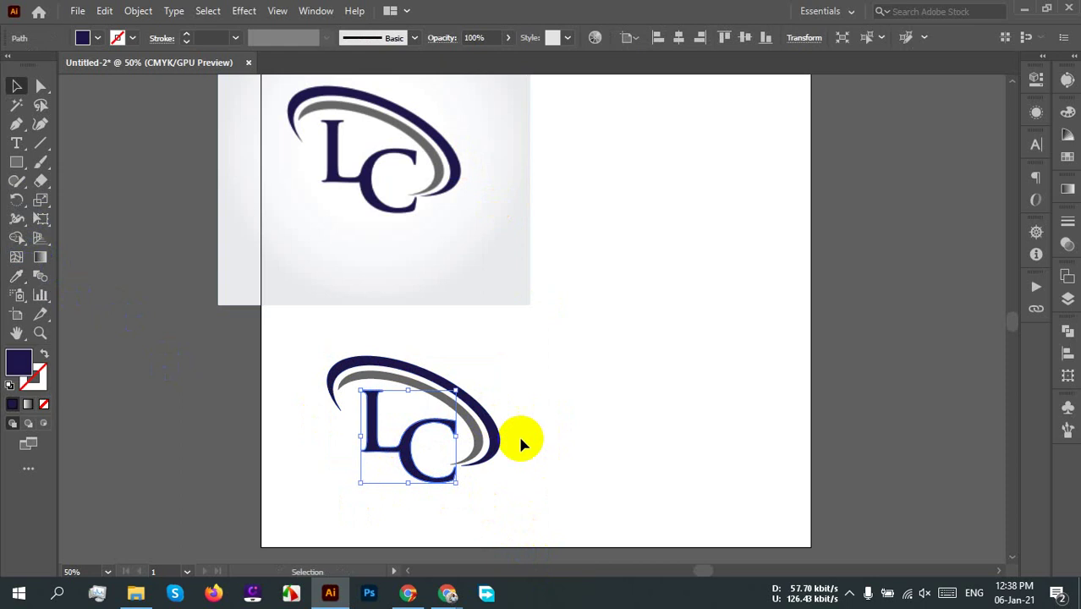
left_click(548, 444)
Step: Fill the outer swoosh with a linear white-to-black gradient
scroll(490, 466, "up", 3)
scroll(458, 451, "up", 2)
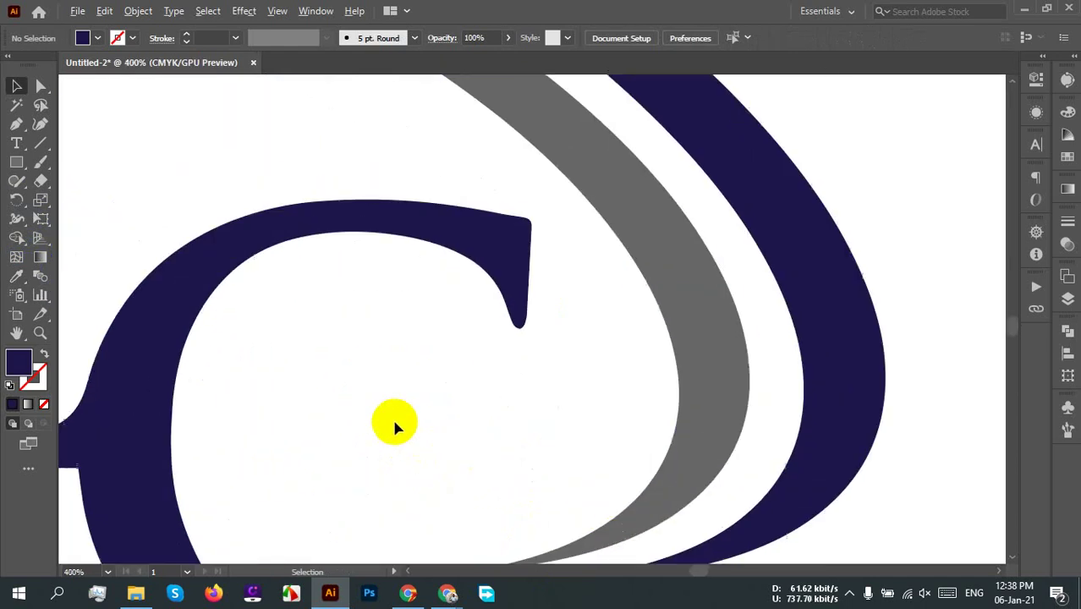
scroll(393, 422, "down", 2)
scroll(425, 394, "up", 2)
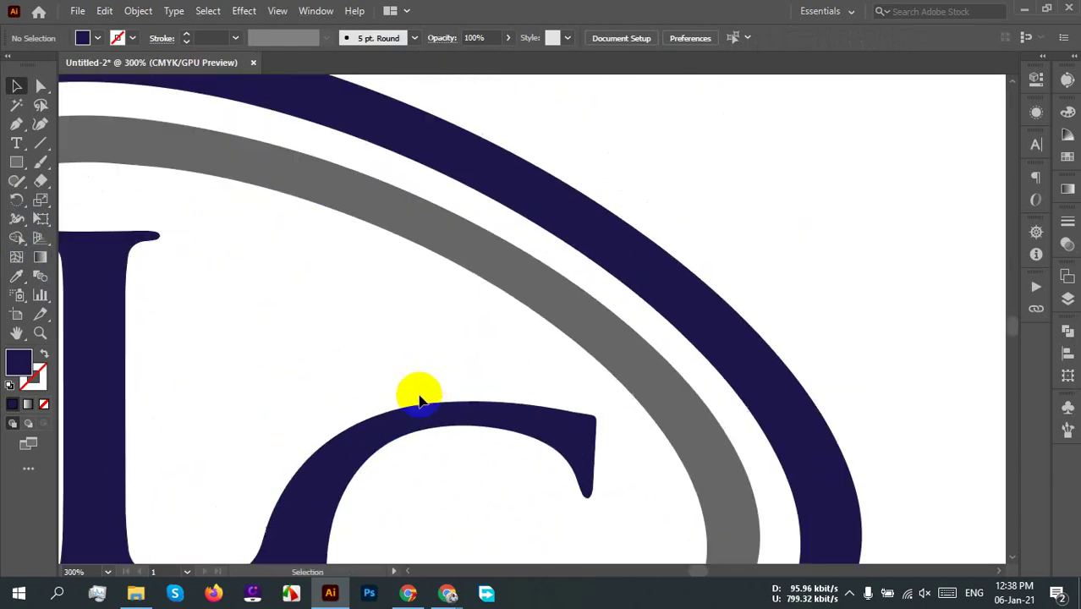
left_click_drag(420, 394, 513, 511)
left_click(595, 251)
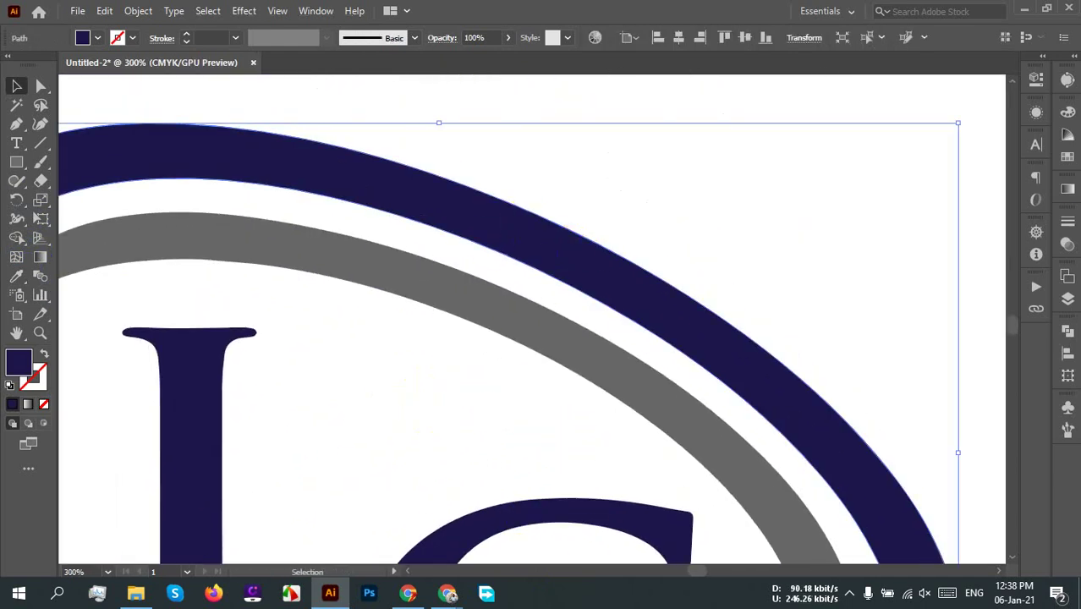
left_click(1068, 188)
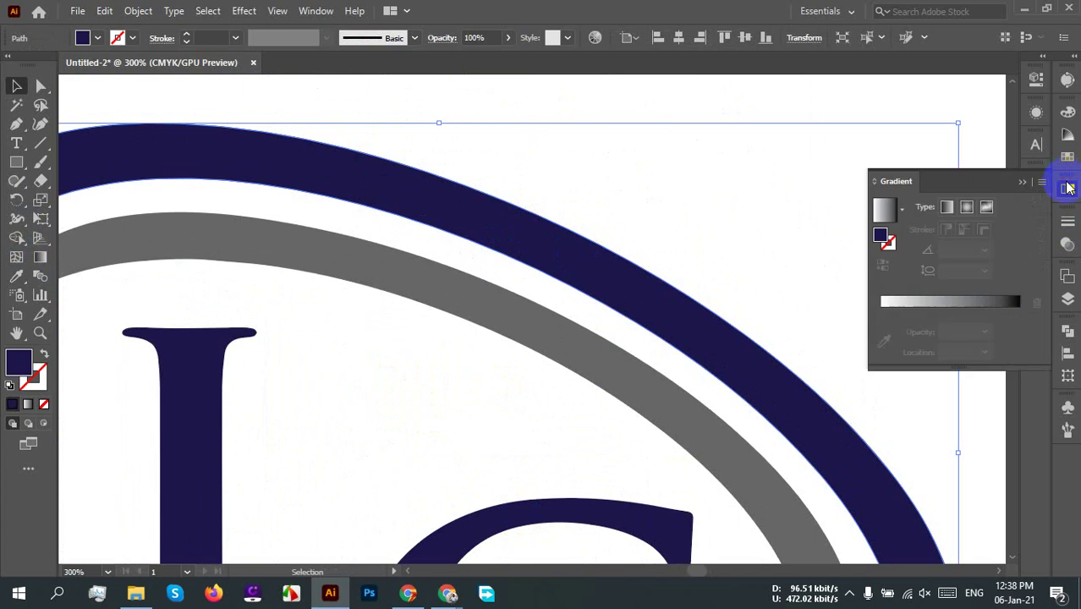
left_click(959, 302)
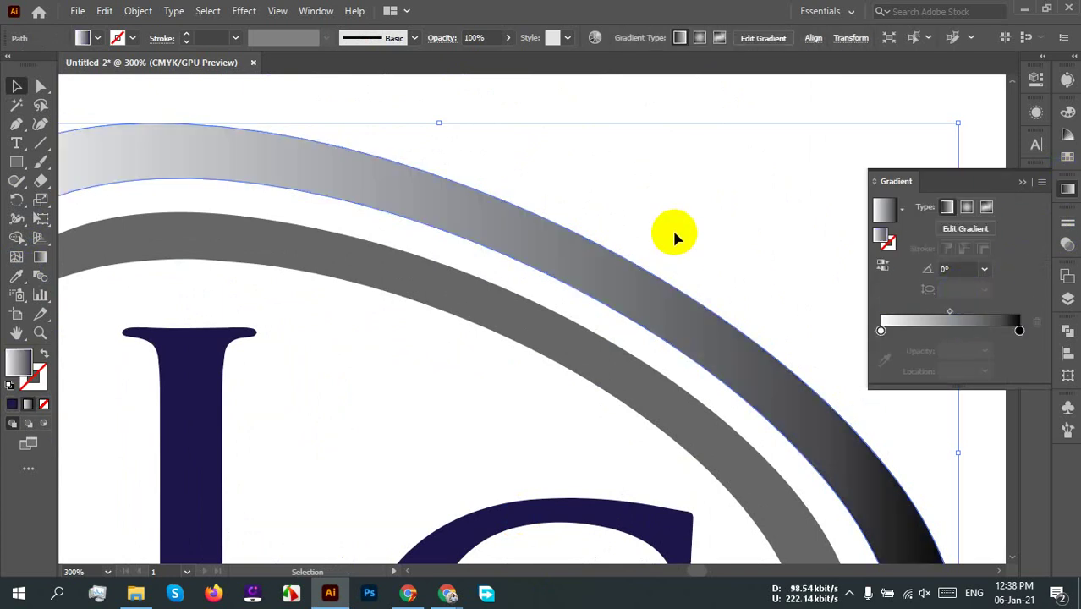
key("ctrl+minus")
left_click_drag(671, 225, 477, 233)
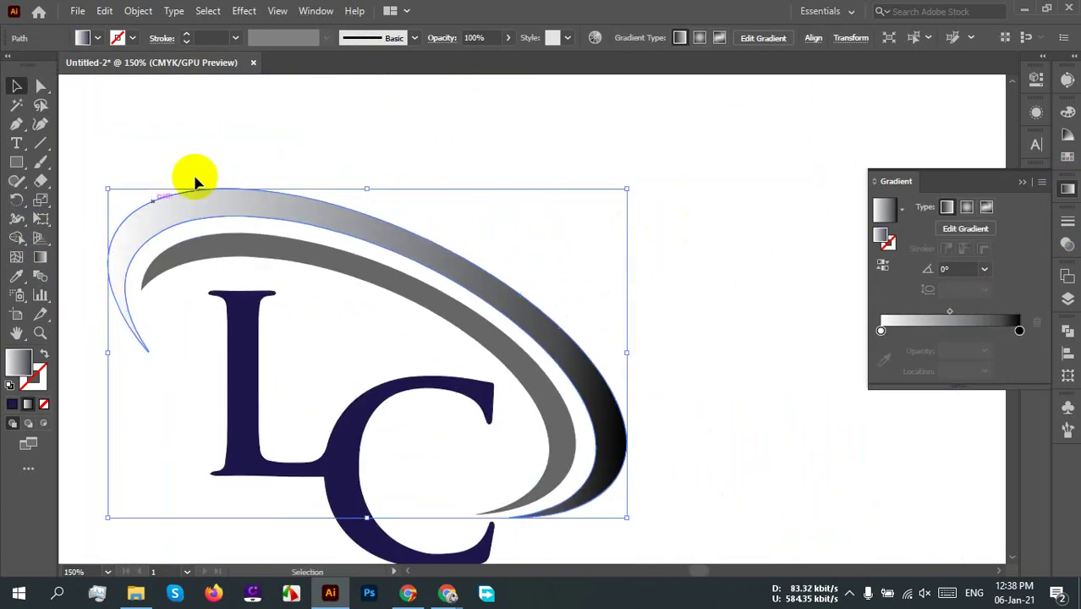
left_click(762, 364)
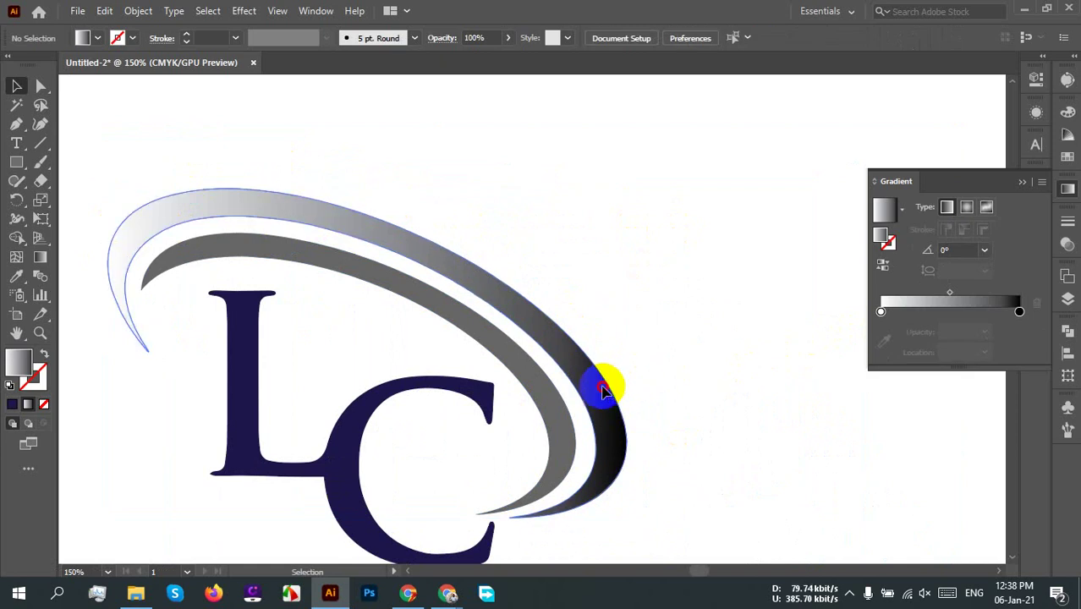
Step: Recolor the outer swoosh's gradient with a yellow-green starting stop and a dark green ending stop
left_click(605, 383)
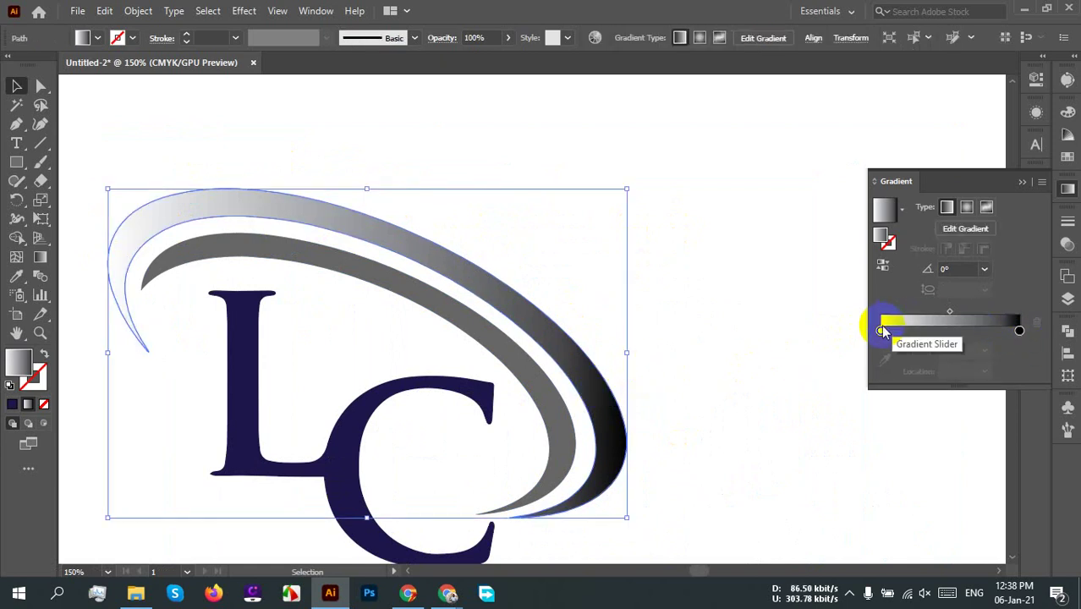
double_click(882, 330)
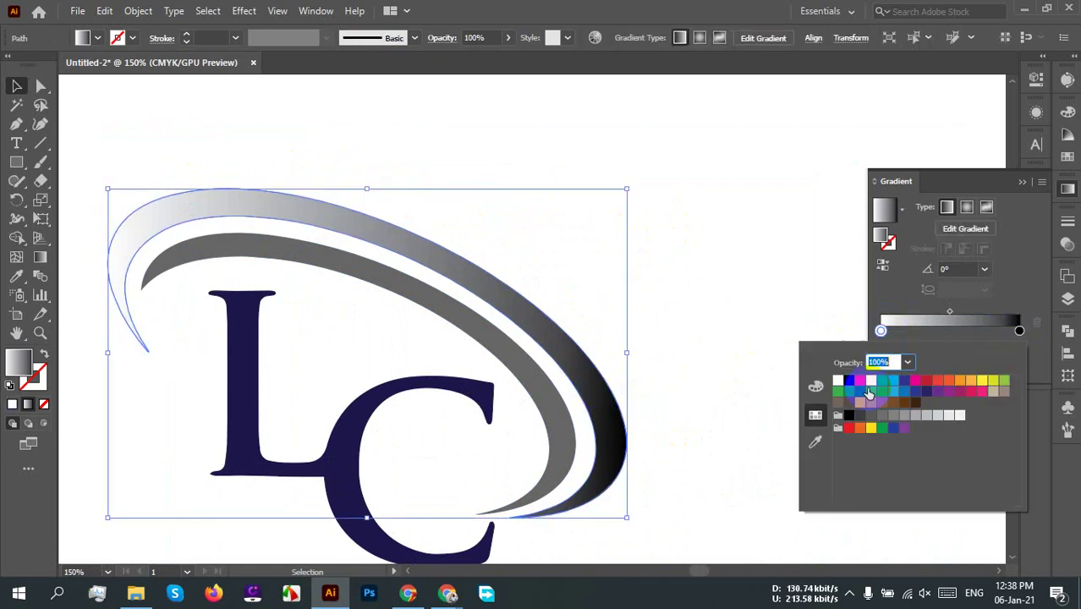
left_click(994, 383)
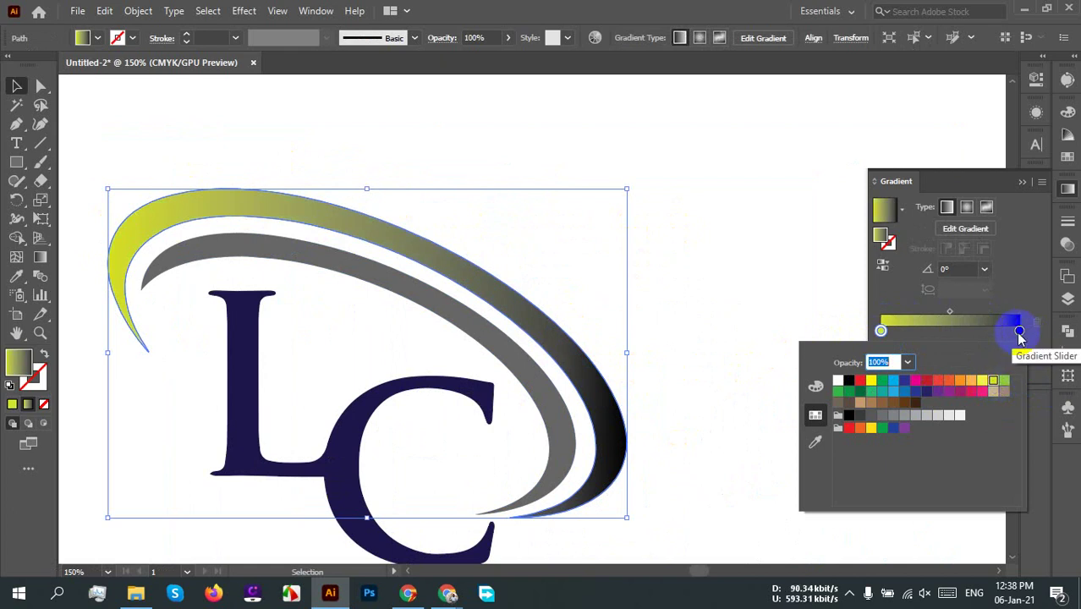
left_click(1021, 330)
double_click(1019, 331)
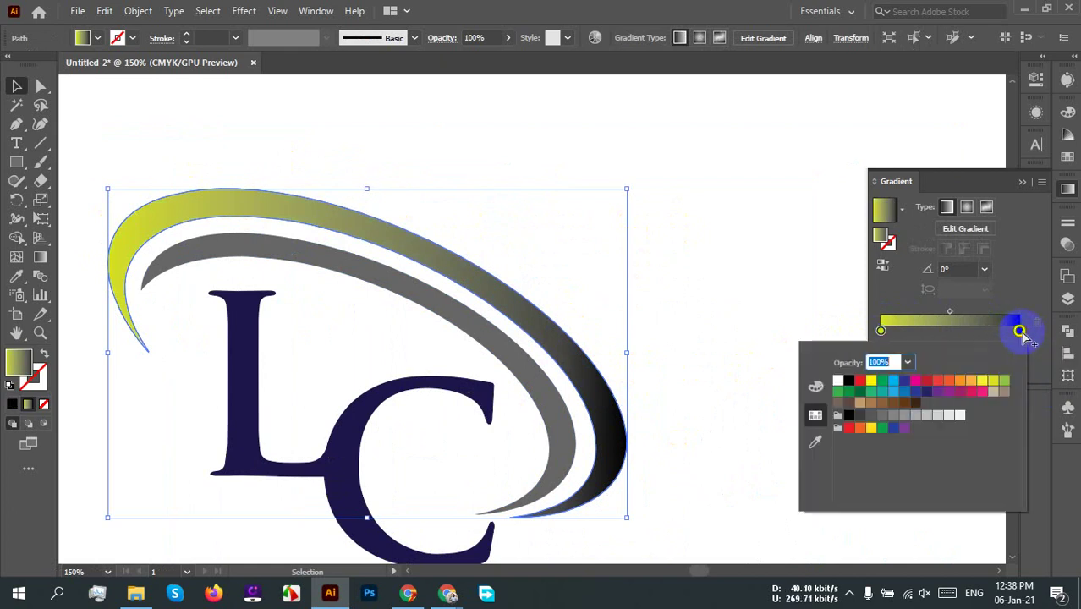
left_click(846, 402)
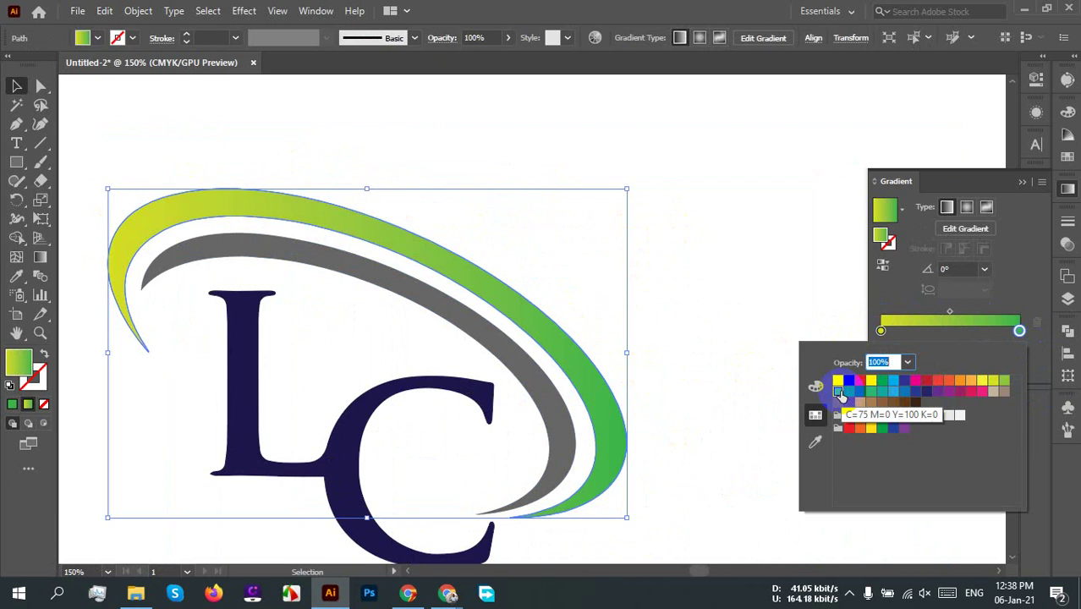
left_click(853, 392)
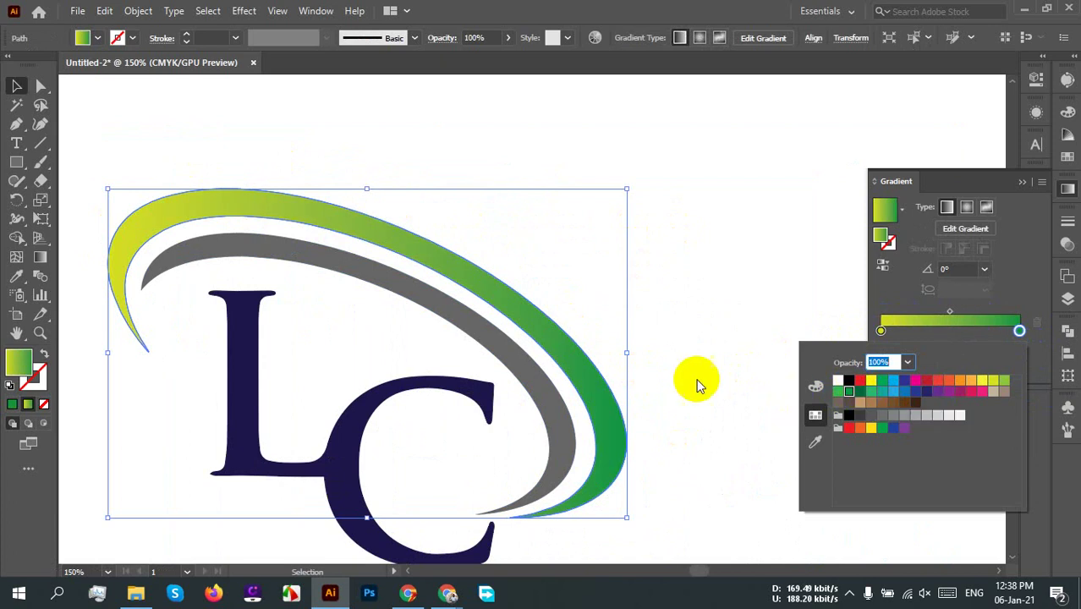
left_click(676, 345)
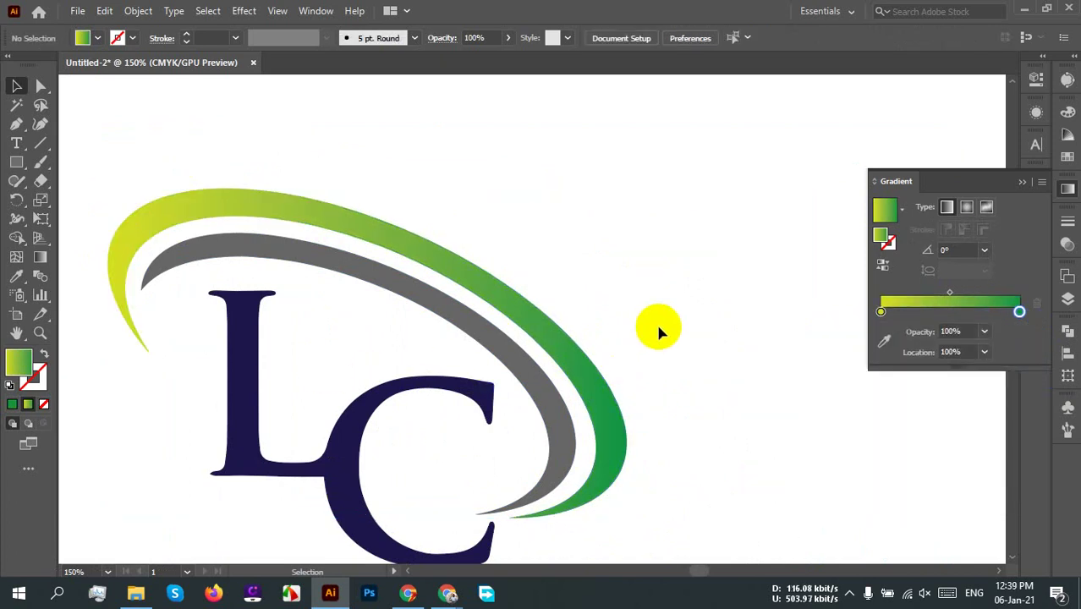
Step: Apply the same yellow-green to dark green gradient to the inner swoosh and reverse its direction
scroll(656, 321, "down", 3)
scroll(655, 368, "up", 3)
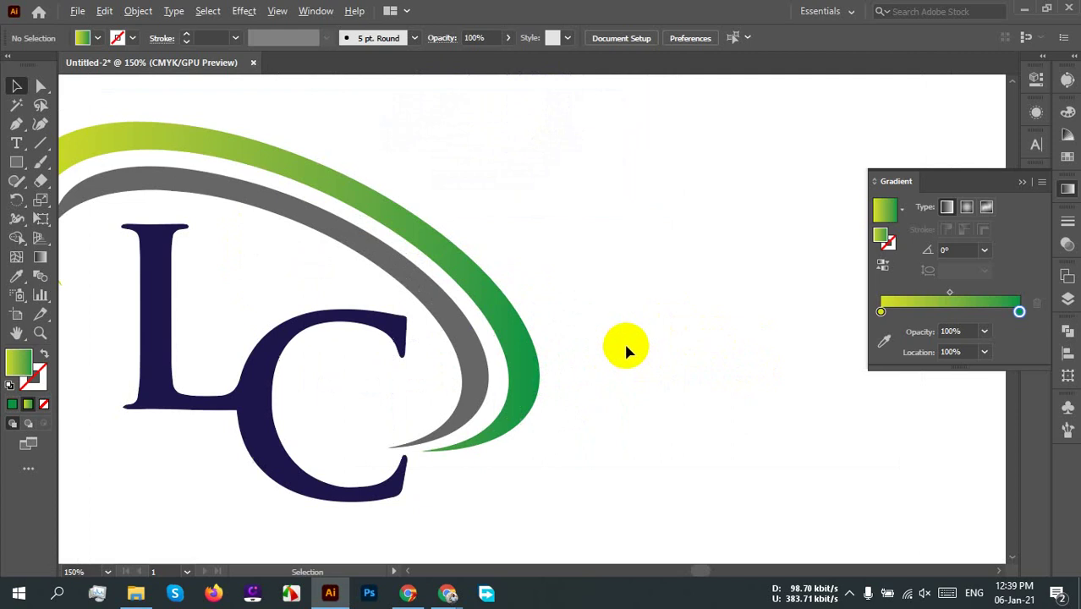
left_click(597, 298)
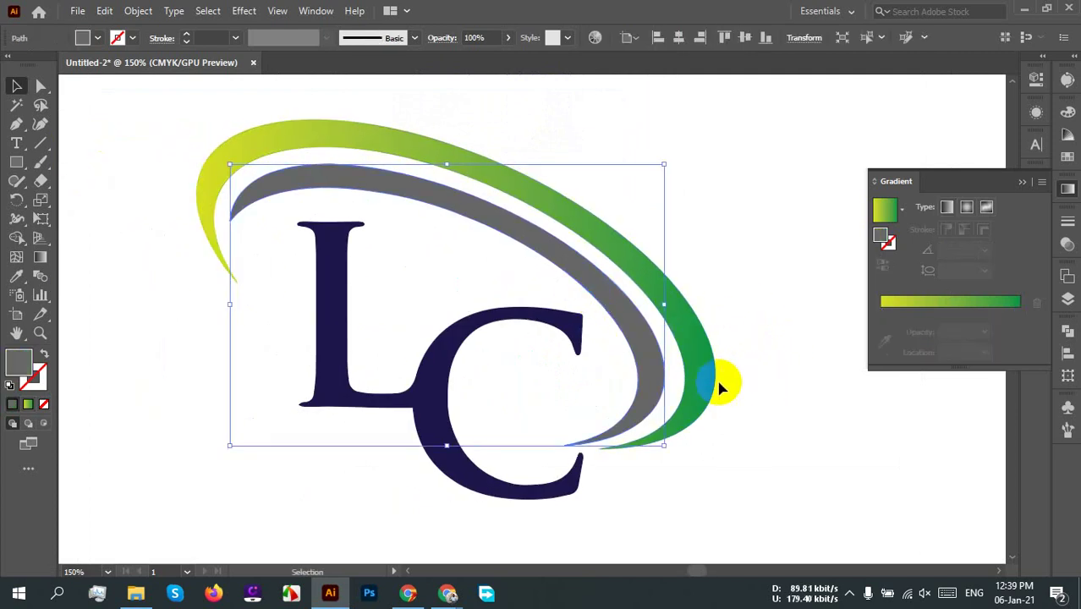
left_click(944, 300)
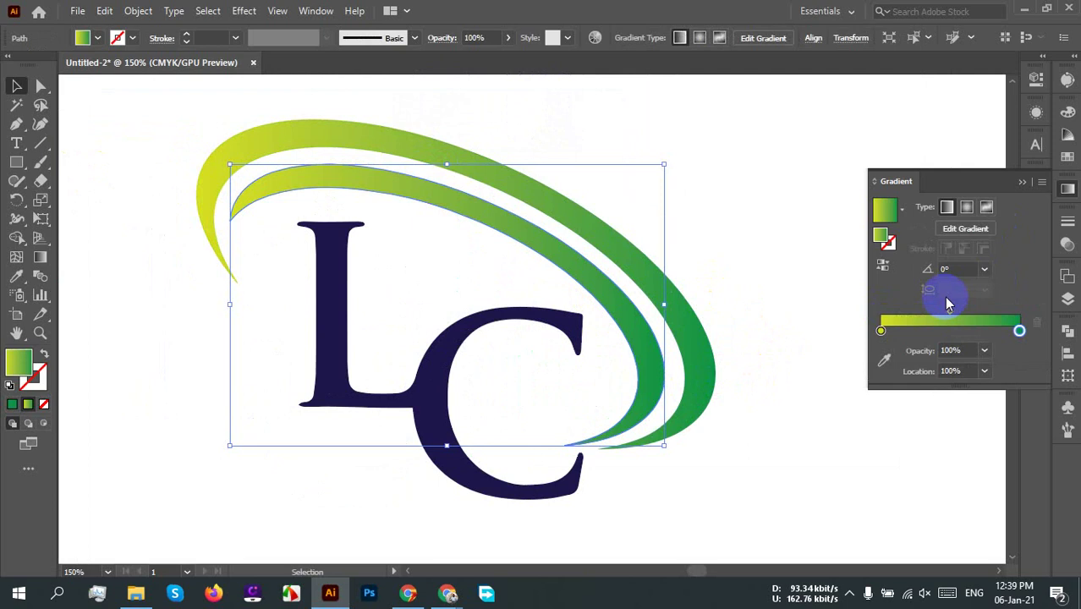
left_click(883, 269)
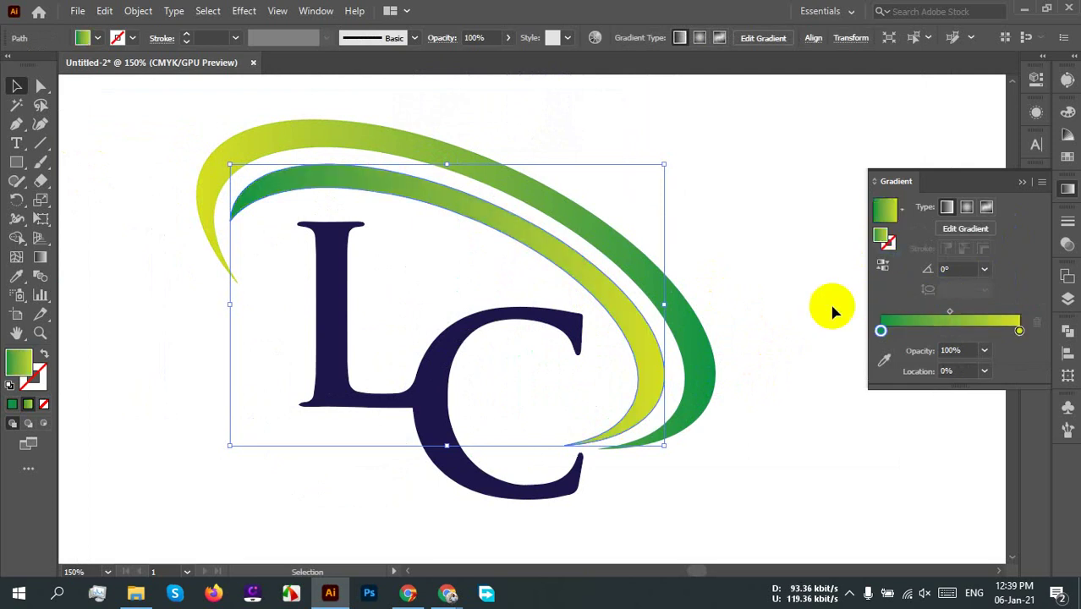
left_click(775, 388)
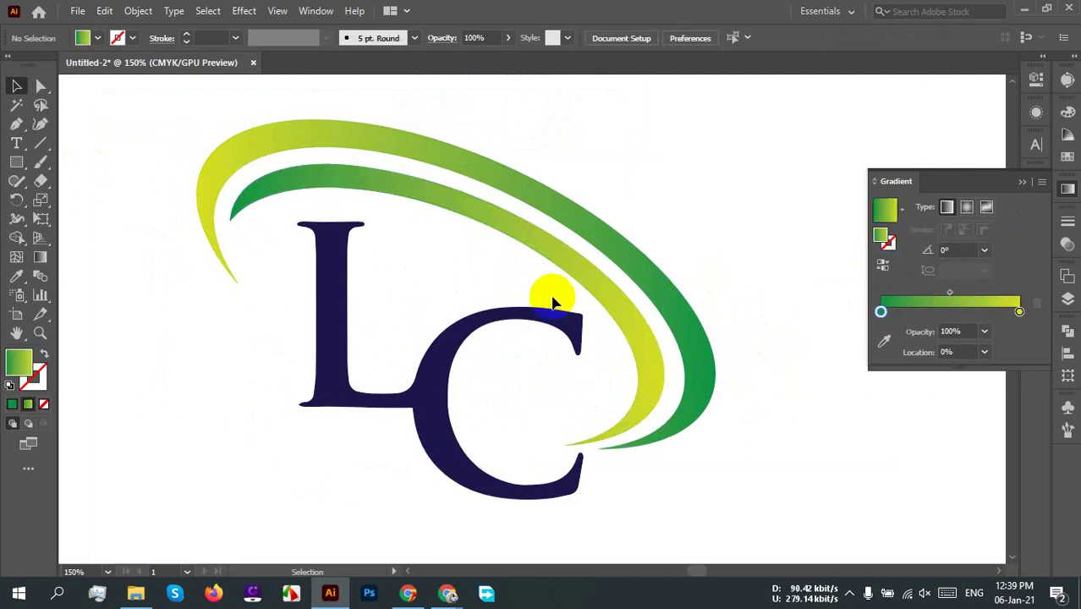
Step: Fill the LC letters with the same dark green to yellow-green linear gradient as the swooshes
scroll(552, 294, "down", 2)
scroll(744, 372, "down", 1)
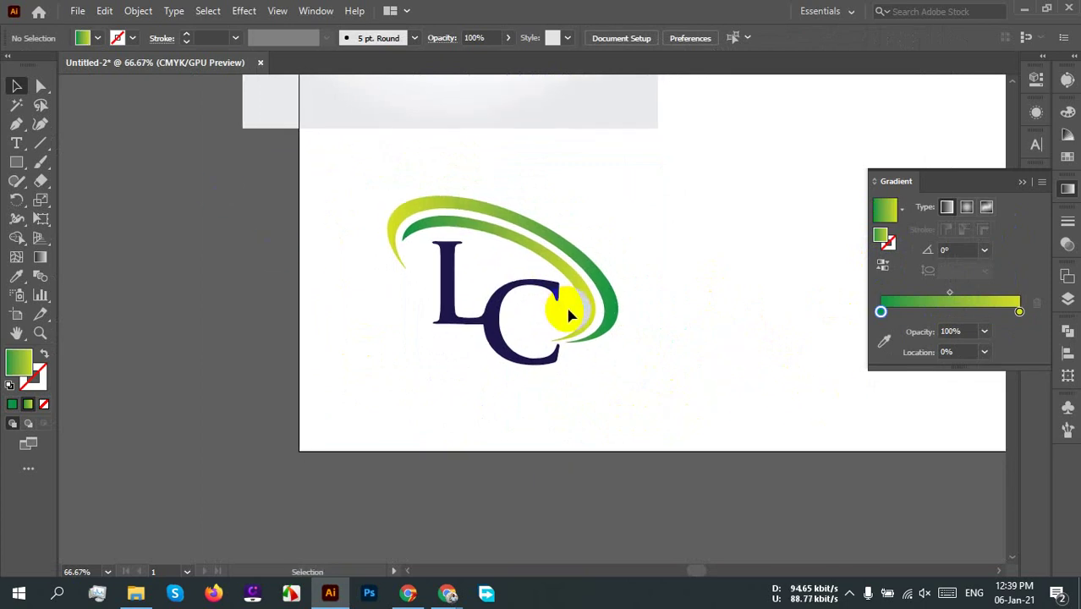
left_click(487, 346)
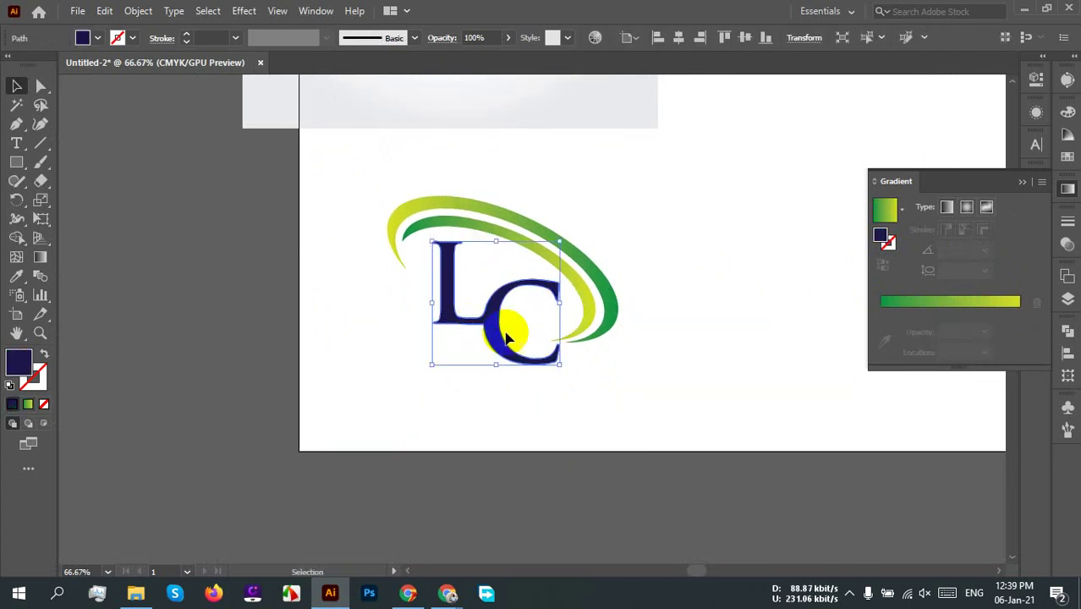
left_click(930, 303)
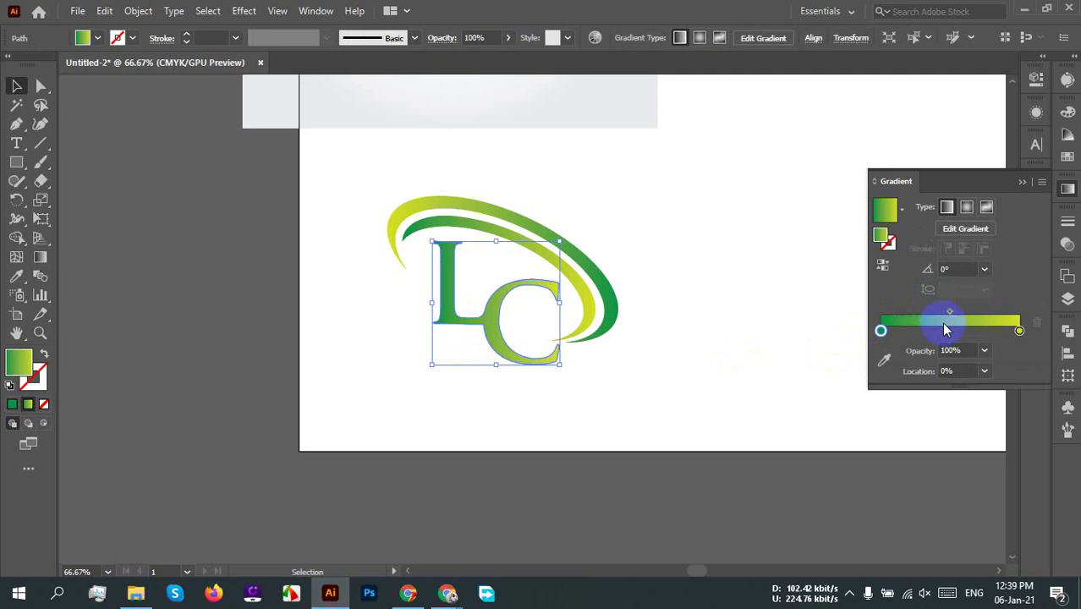
double_click(887, 332)
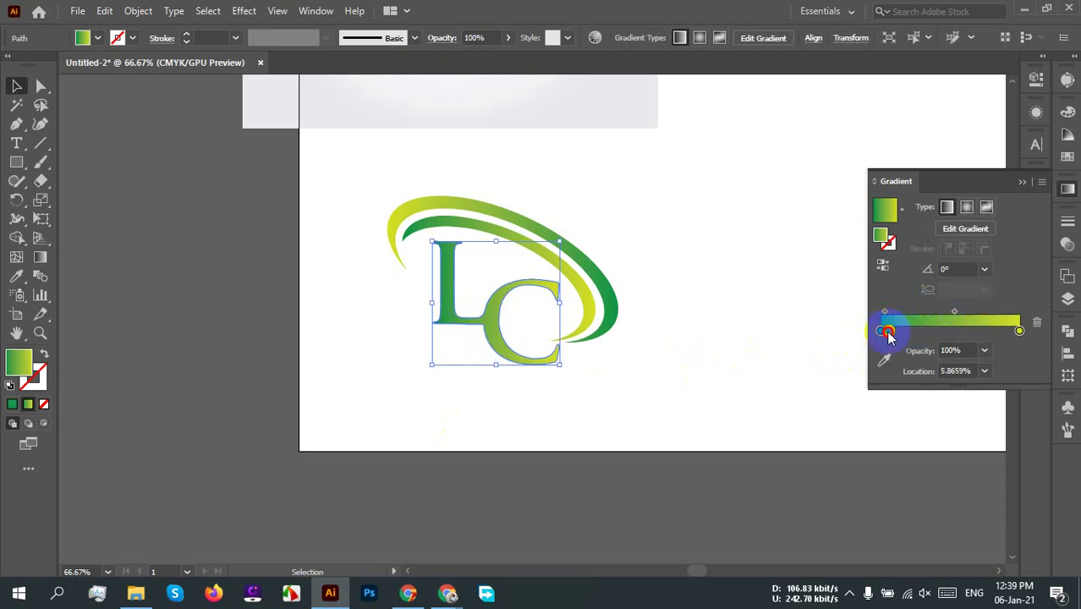
left_click(1037, 323)
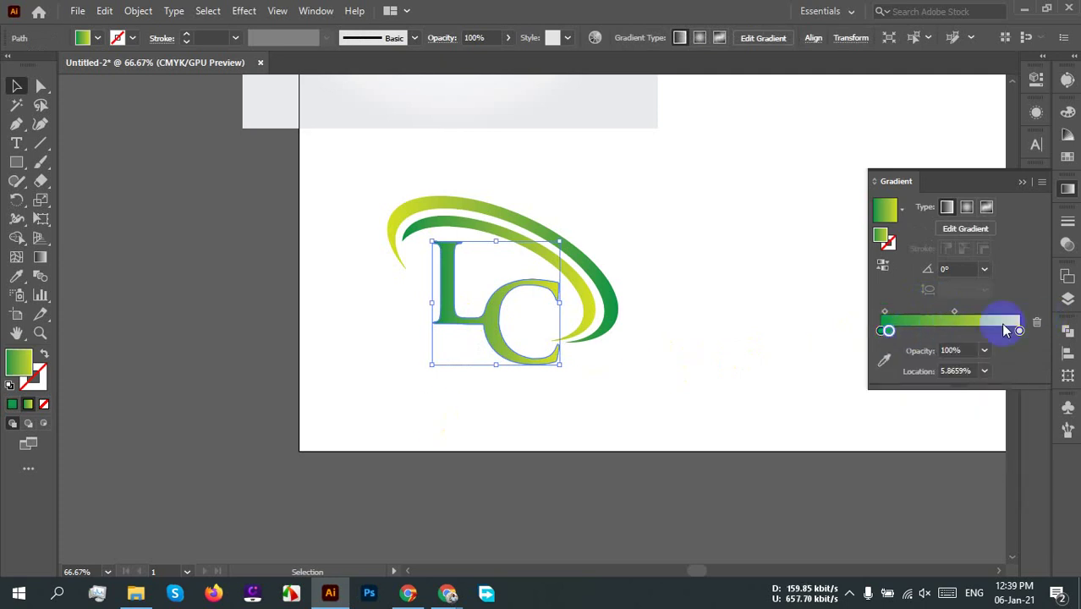
left_click(1036, 323)
Step: Recolor the letters' gradient with a medium blue starting stop (C 85, M 50) and a cyan ending stop
double_click(881, 330)
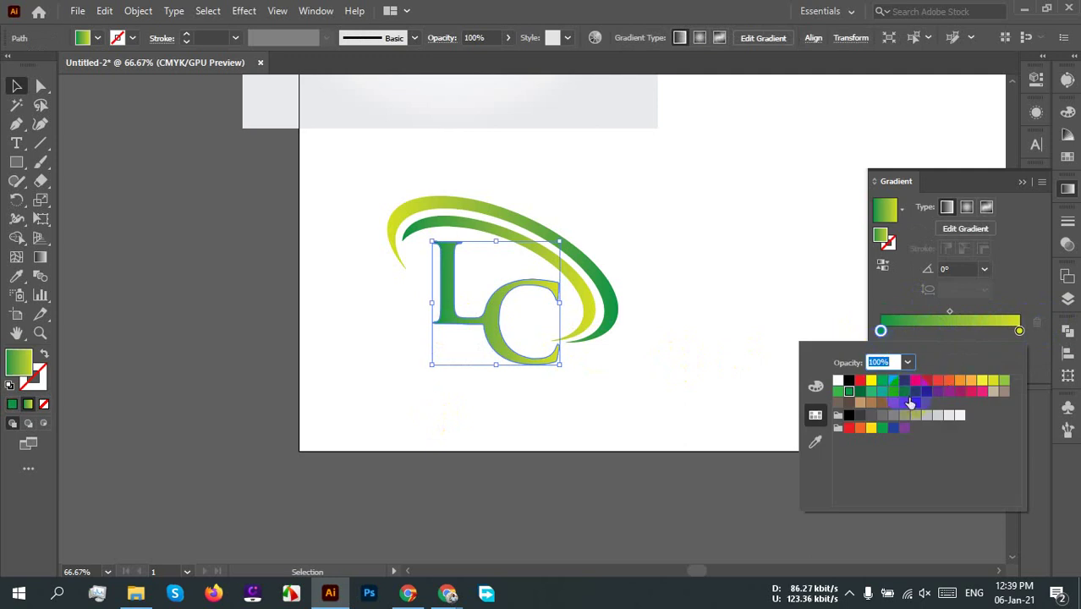
double_click(1019, 330)
left_click(1019, 330)
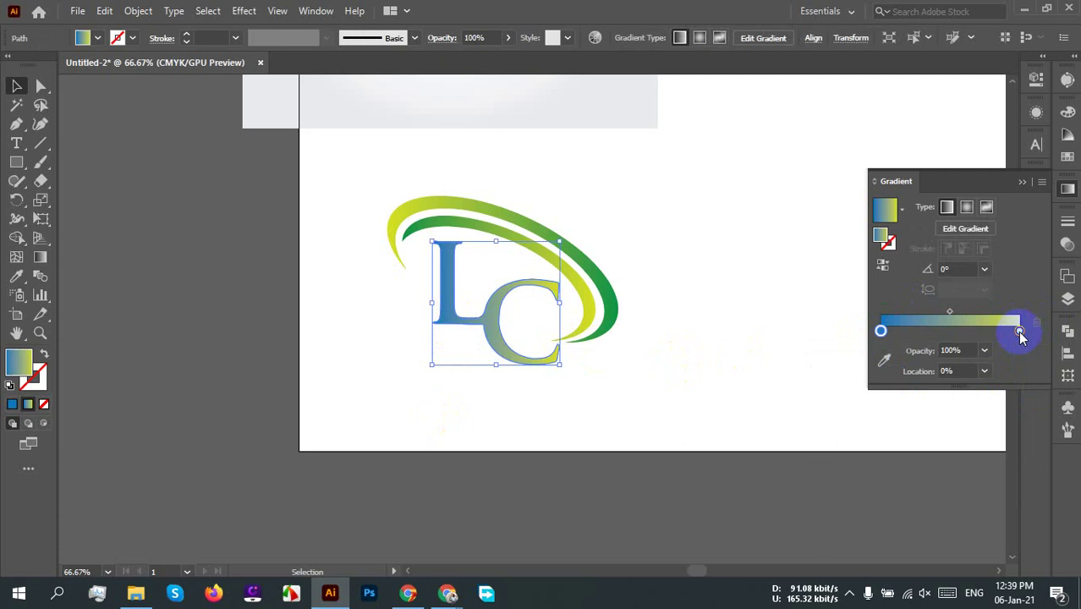
double_click(1019, 330)
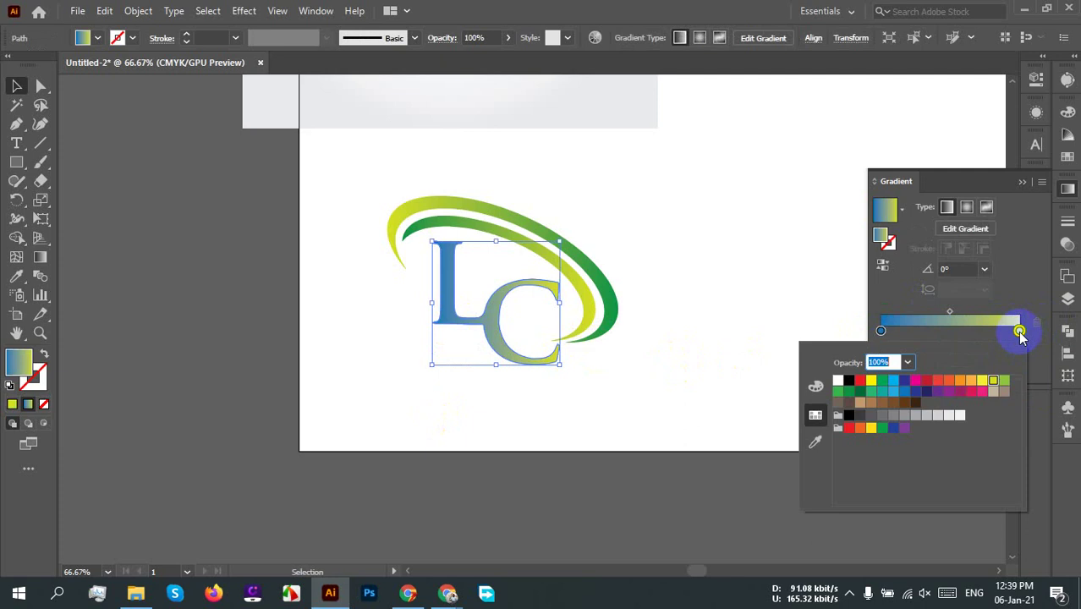
left_click(893, 383)
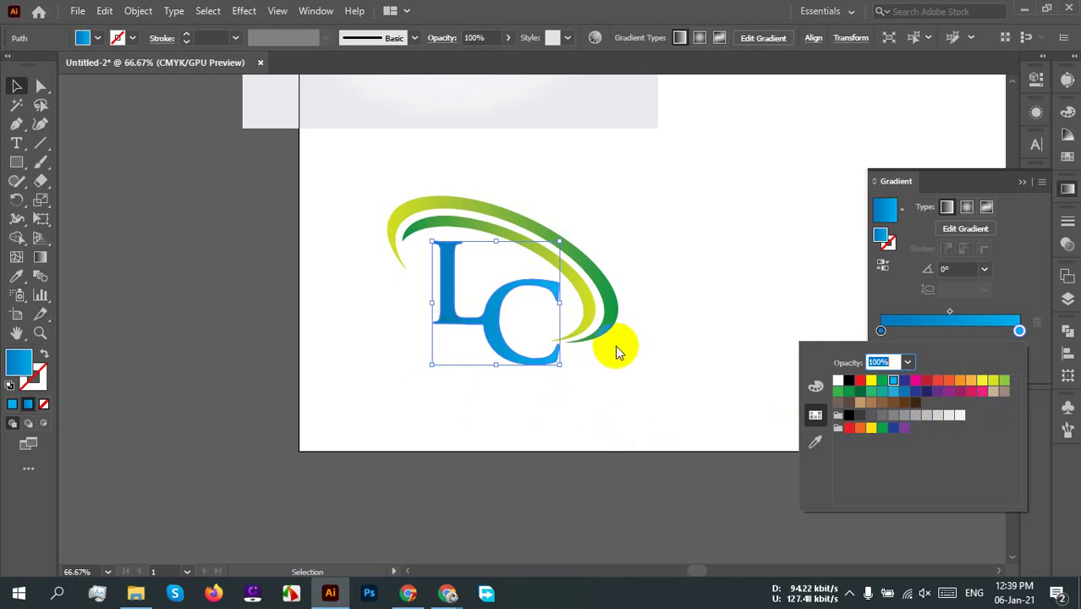
Step: Darken the gradient's blue starting stop by setting its black value to 35%, and reverse the letters' gradient
left_click(879, 334)
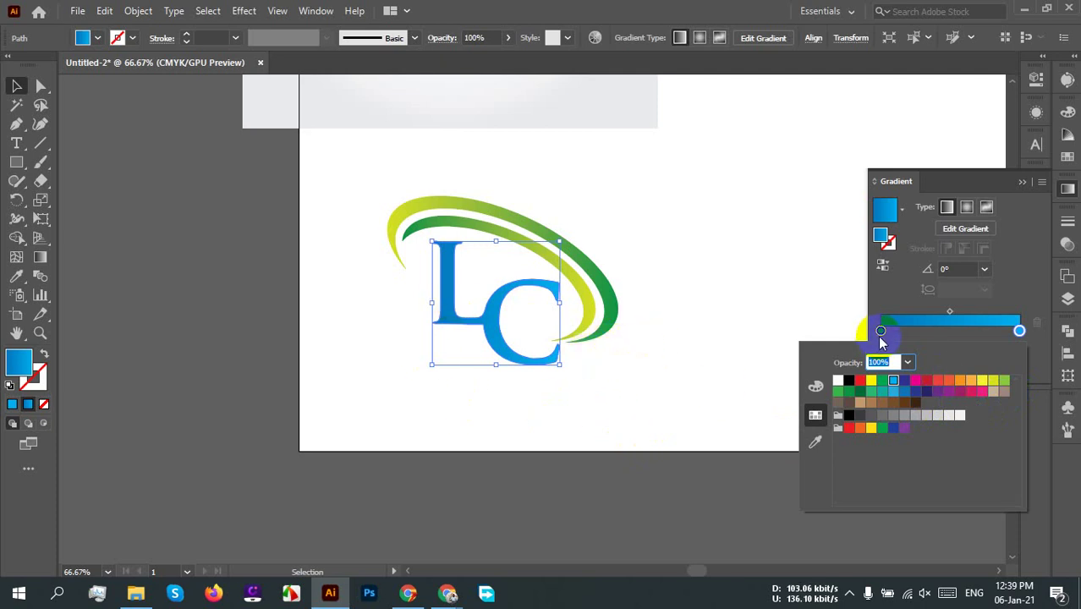
left_click(883, 335)
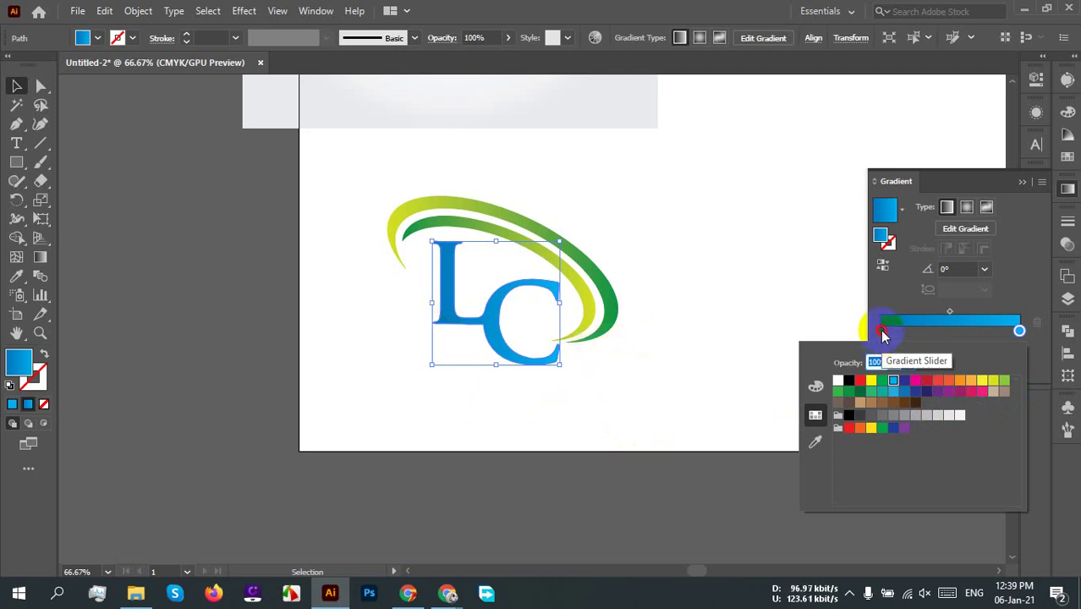
double_click(883, 335)
left_click(815, 388)
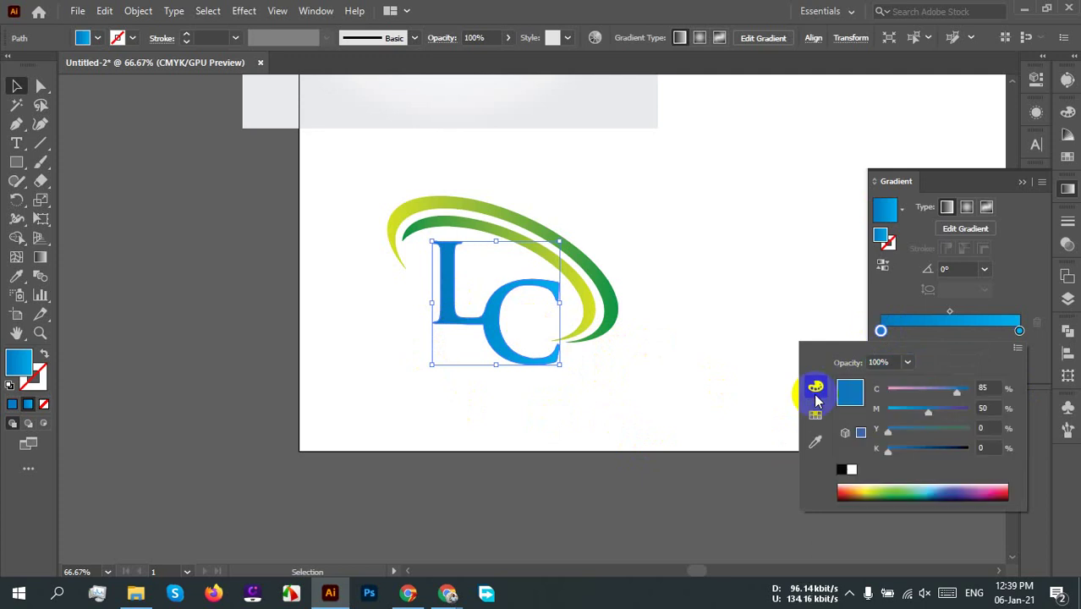
left_click_drag(892, 458, 917, 451)
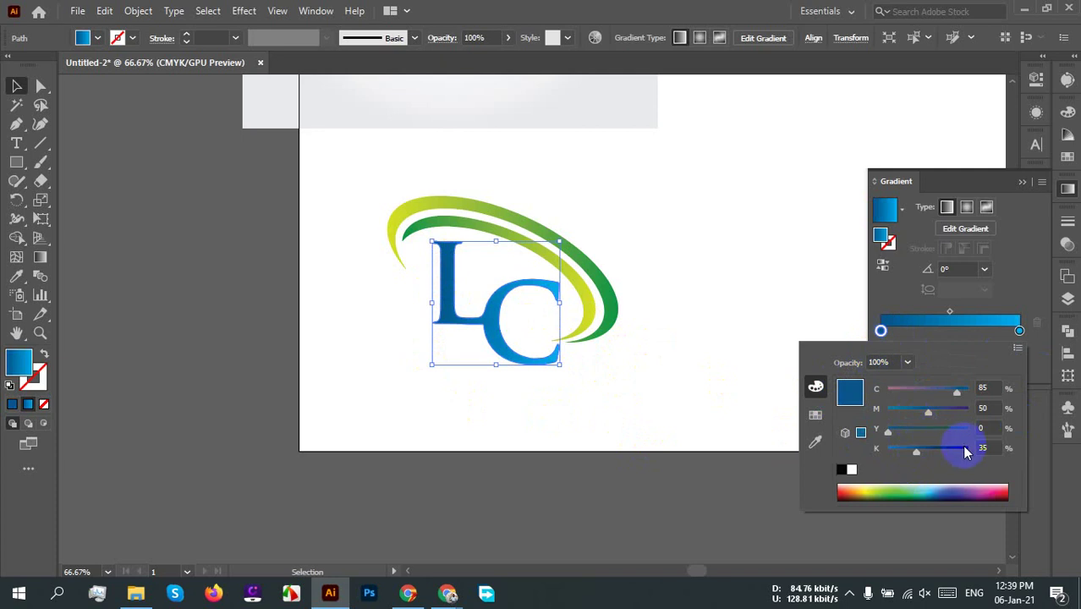
left_click(873, 282)
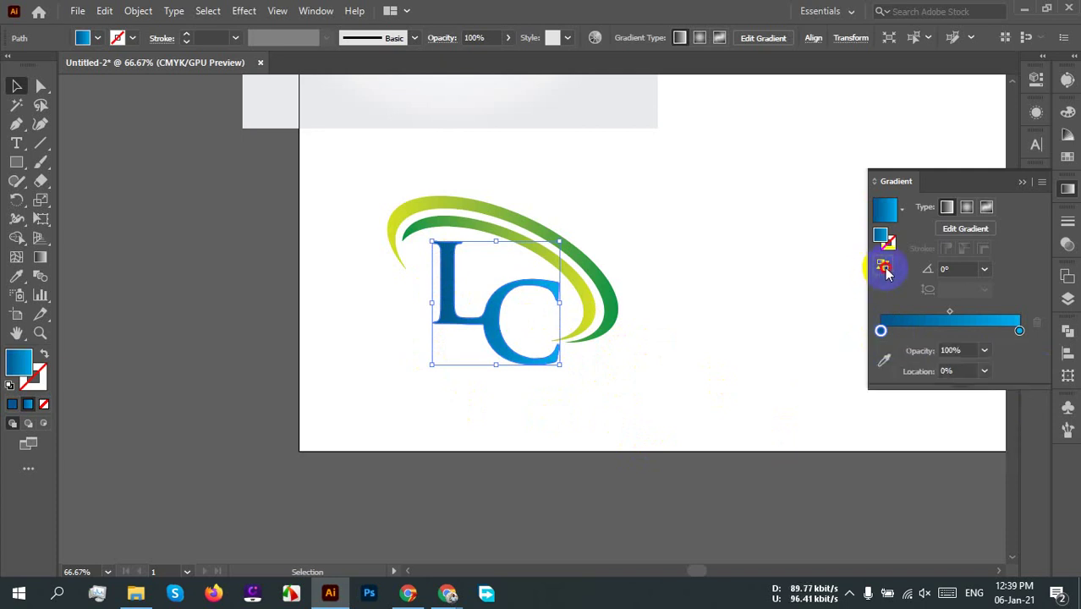
left_click(883, 264)
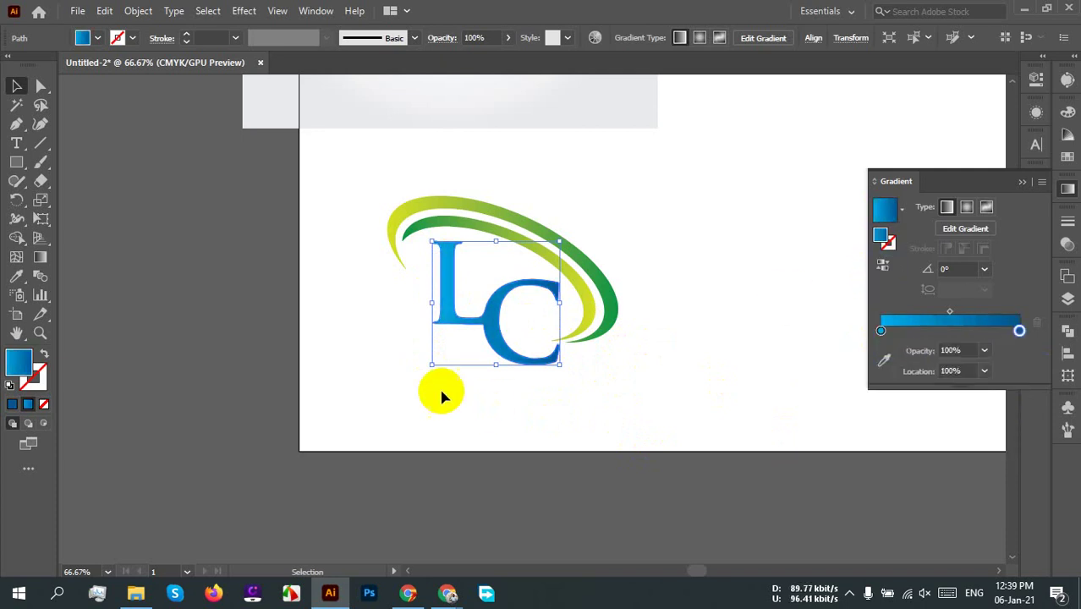
Step: Try a 90° angle on the letters' blue gradient
left_click(984, 269)
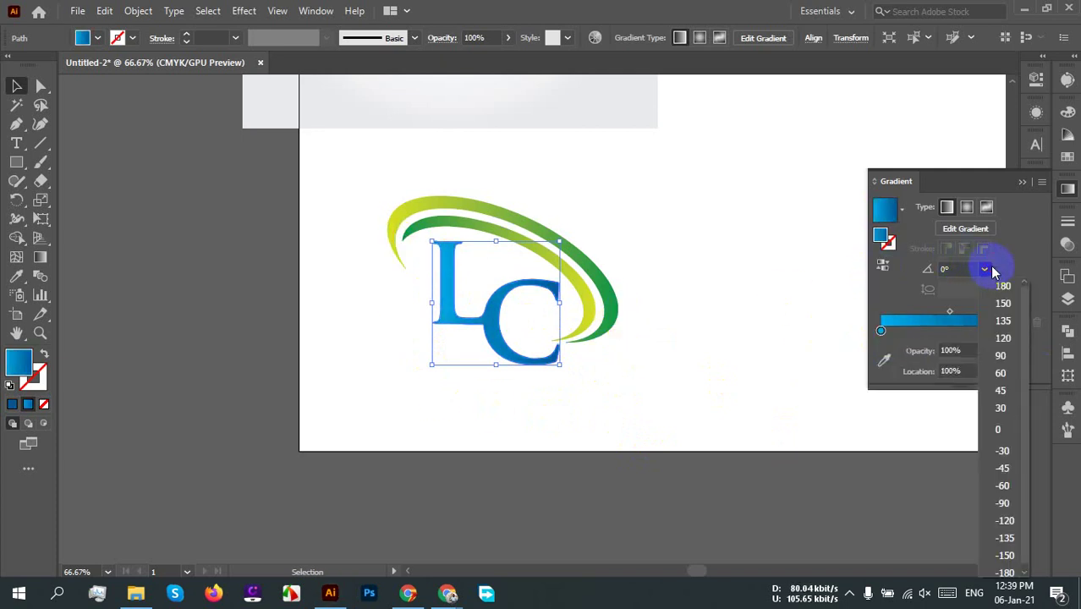
left_click(1005, 357)
left_click(483, 420)
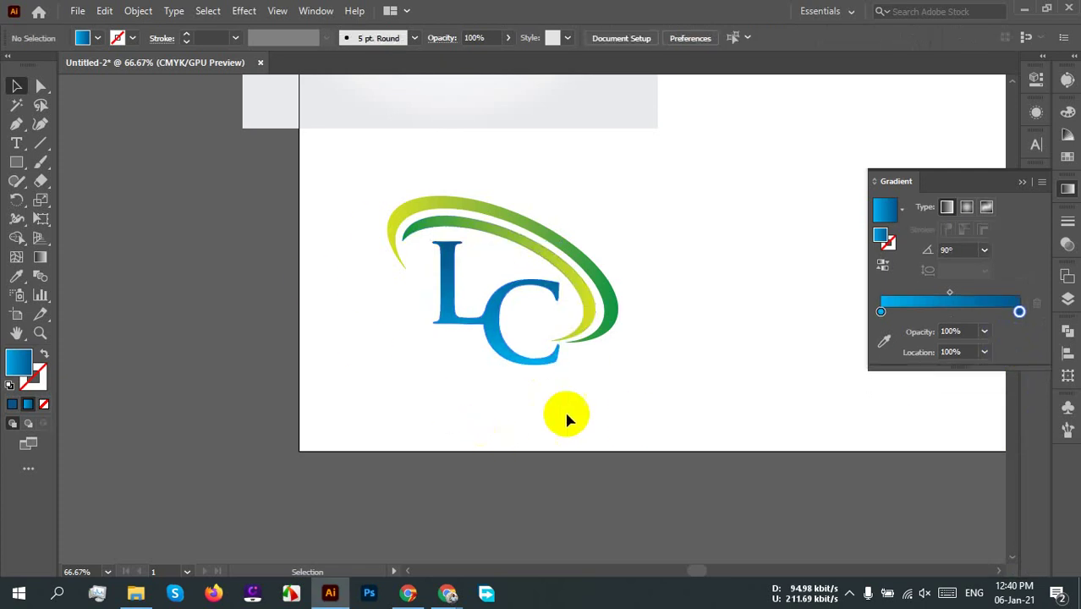
Step: Set the angle of the LC letters' blue gradient to -90° and deselect the letters
left_click(495, 302)
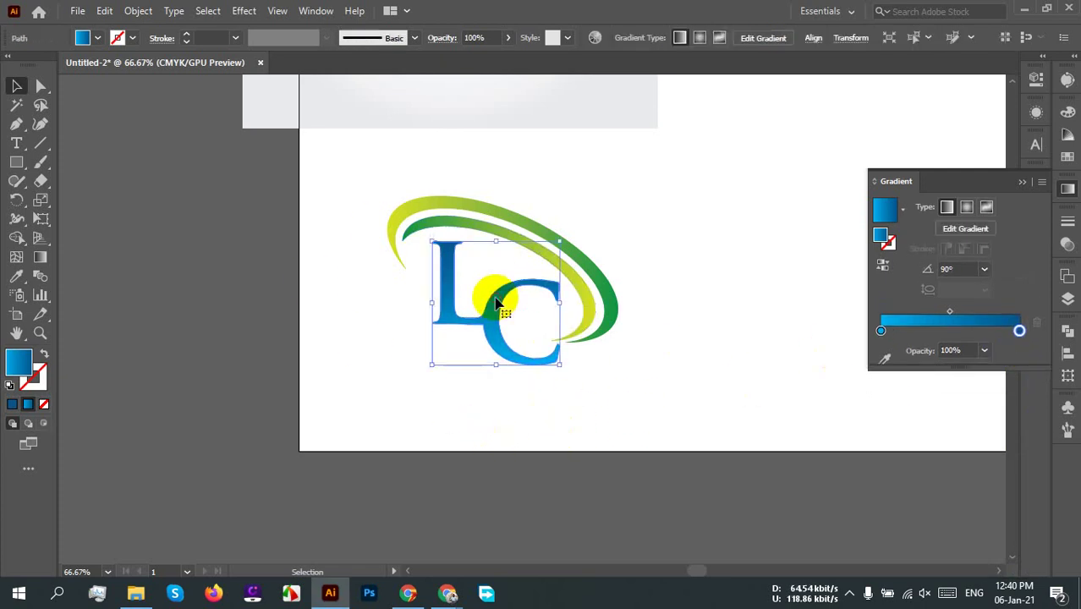
left_click(984, 269)
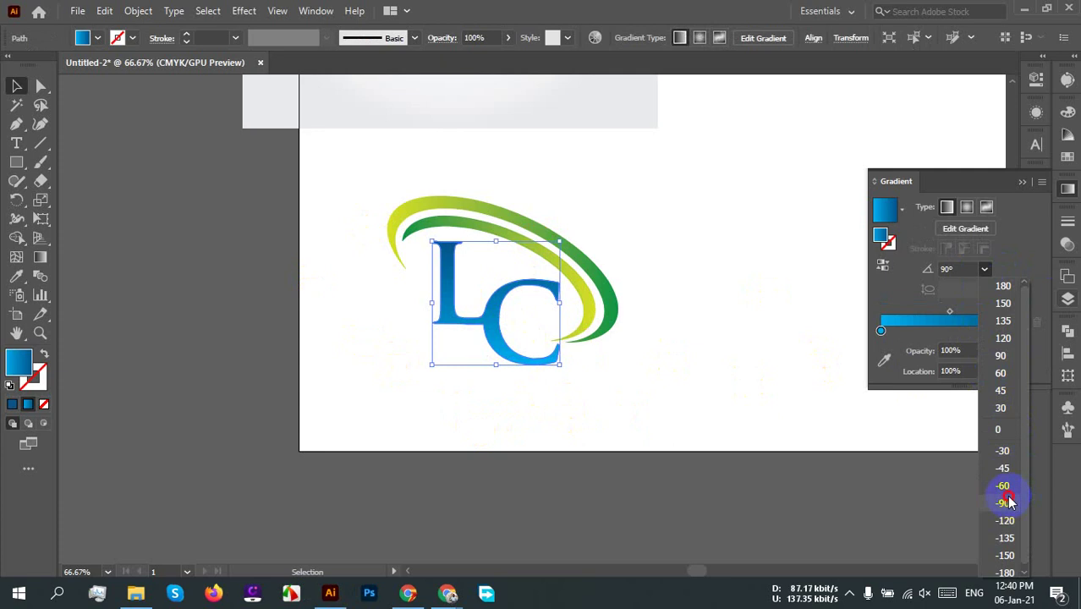
left_click(1005, 503)
left_click(495, 406)
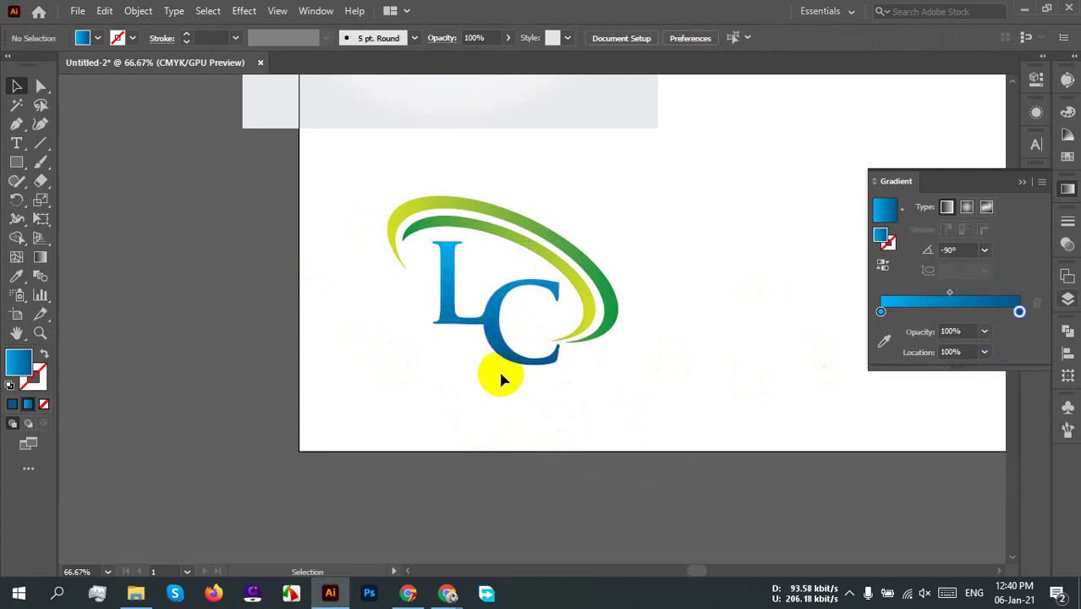
Step: Examine the recolored logo up close and compare it with the reference image above it
key("ctrl+=")
key("ctrl+=")
key("ctrl+=")
key("ctrl+1")
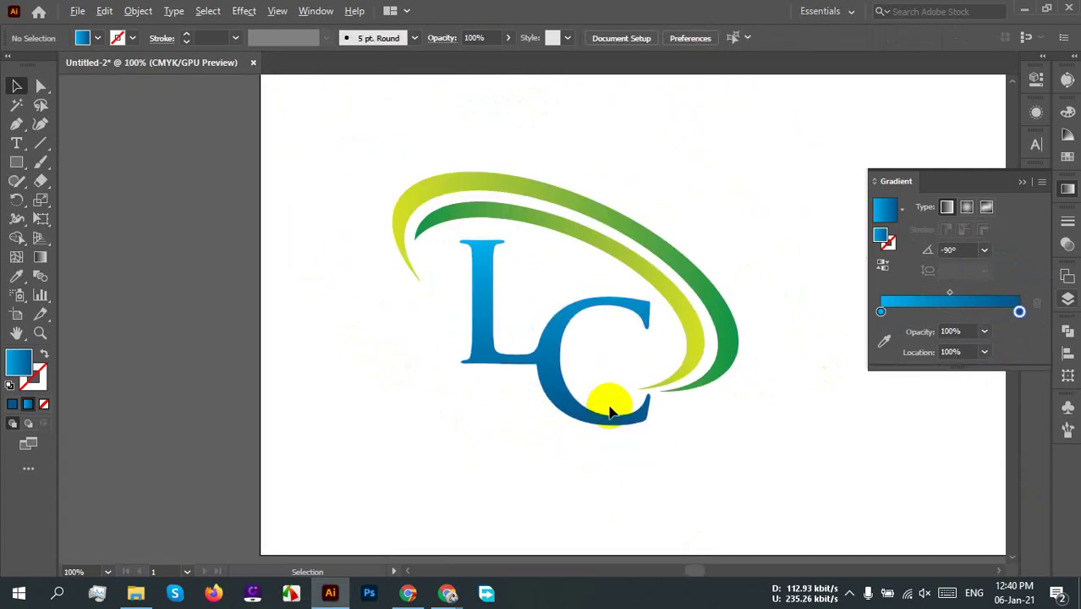
scroll(609, 411, "up", 1)
scroll(507, 431, "right", 3)
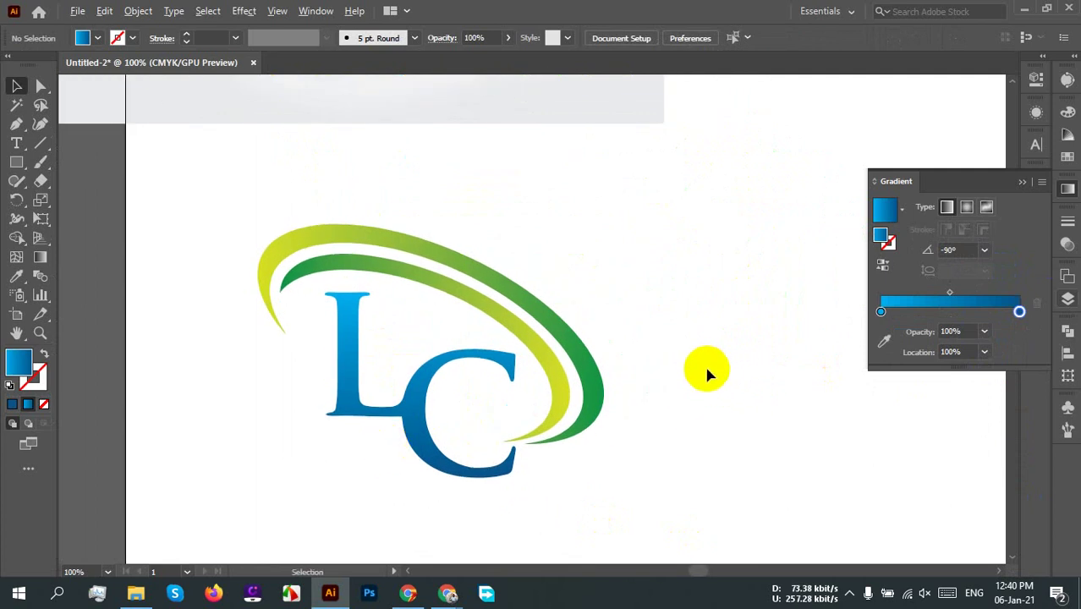
key("ctrl+minus")
scroll(423, 406, "right", 2)
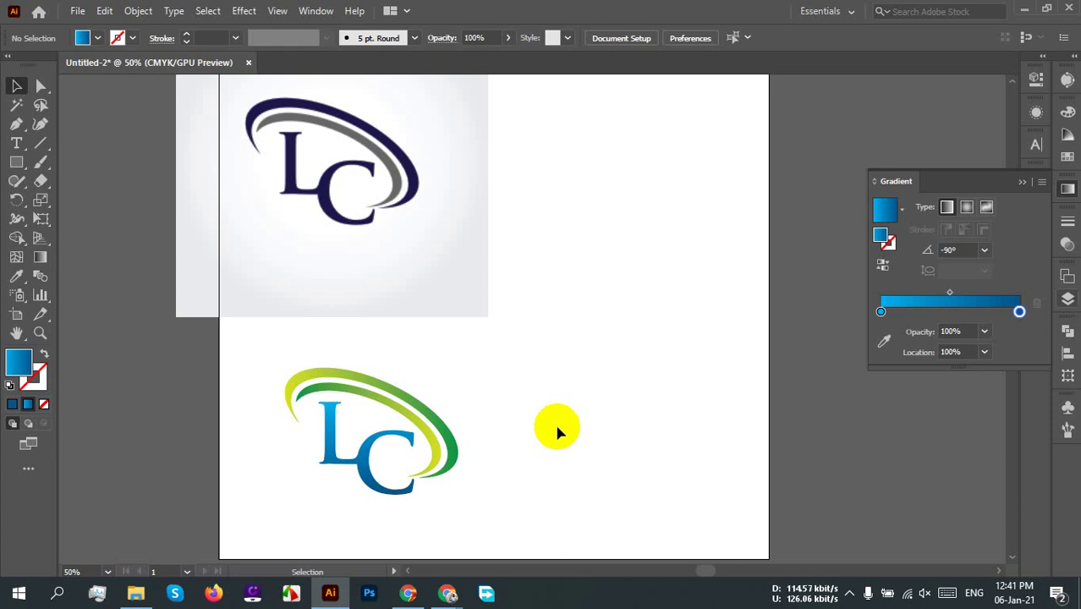
Step: Switch to the browser and search Unsplash for "bird"
left_click(850, 593)
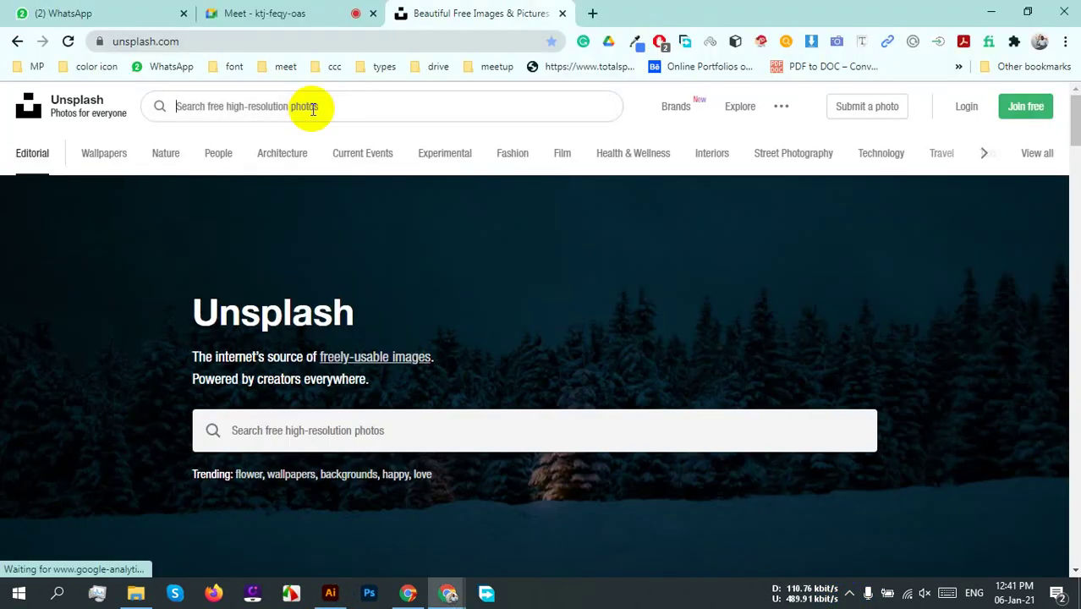
type("bird")
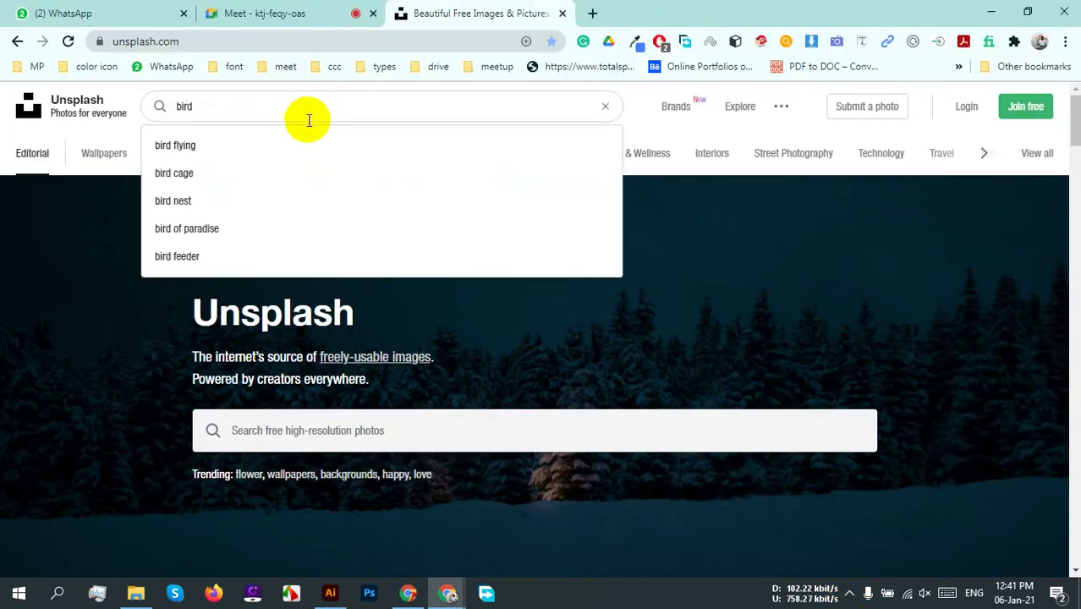
key("Return")
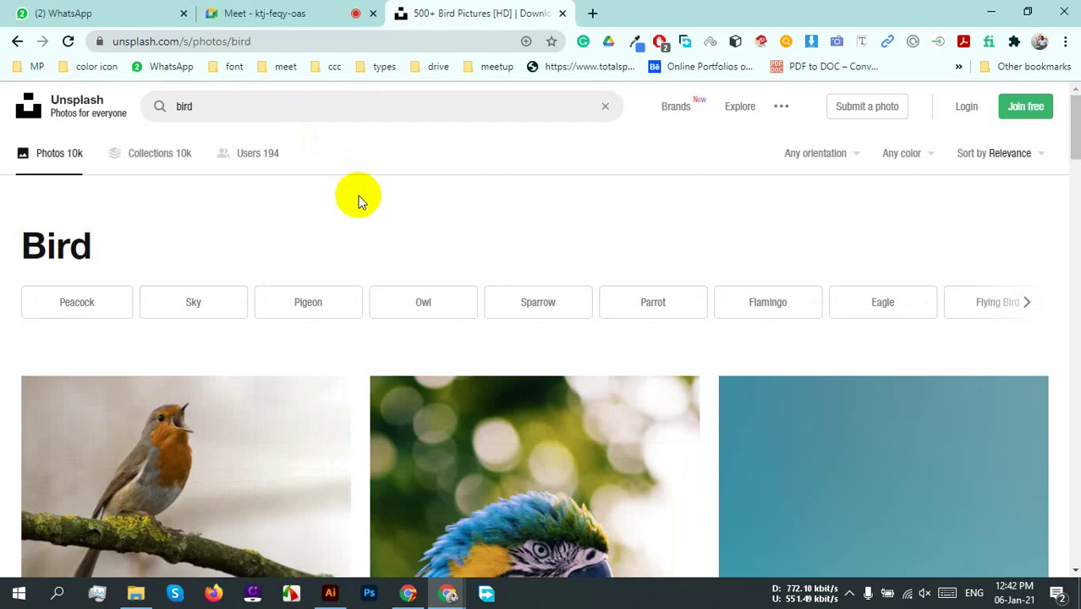
Step: Find the photo of a white seagull flying against a blue sky in the bird results and download it to the Desktop
scroll(358, 195, "down", 3)
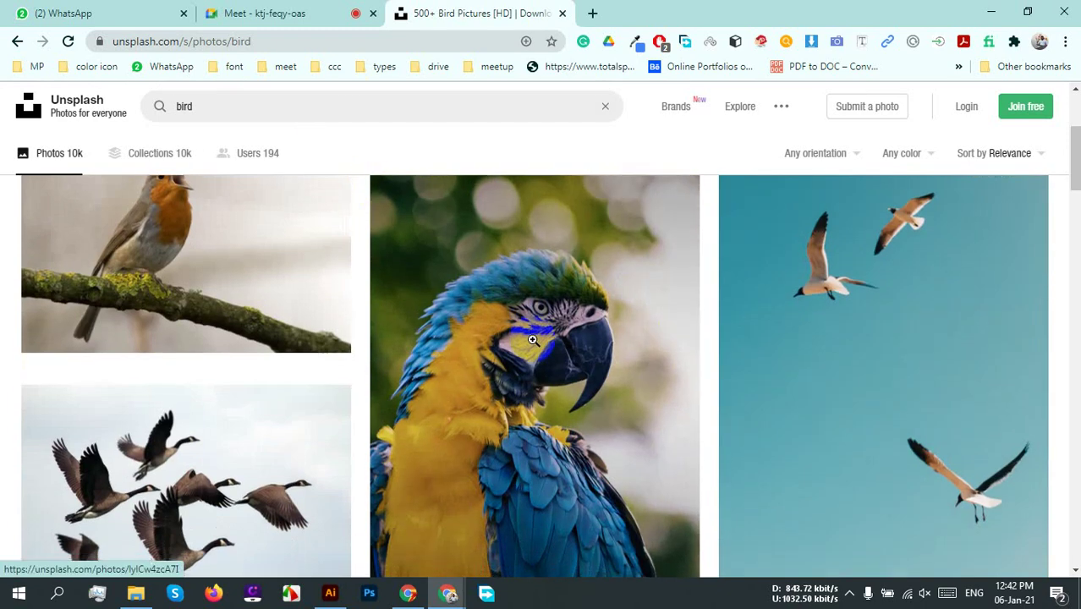
scroll(527, 338, "down", 1)
scroll(234, 379, "up", 2)
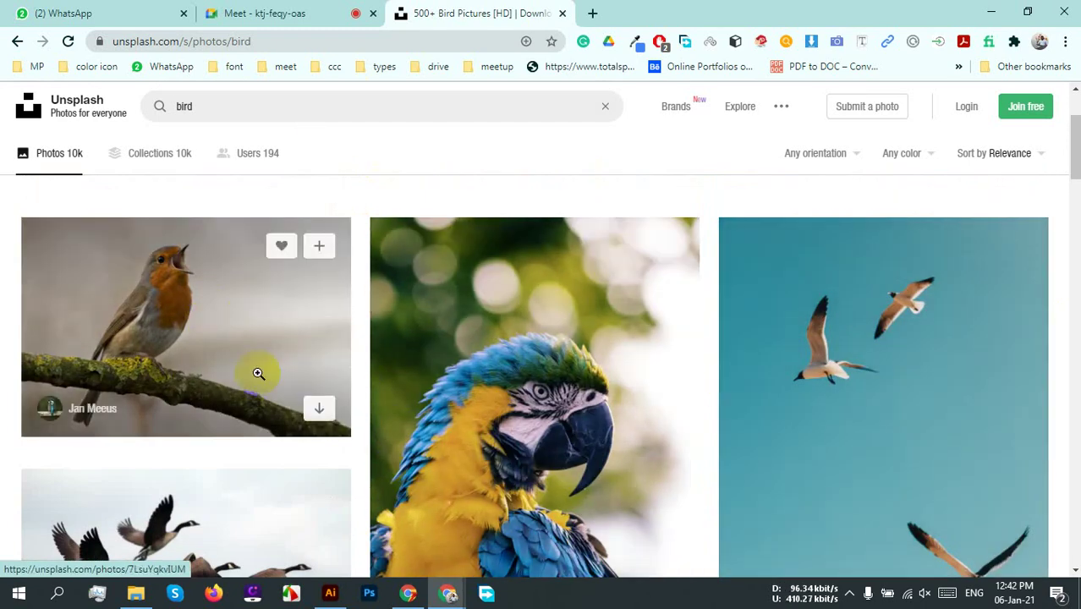
scroll(270, 381, "down", 5)
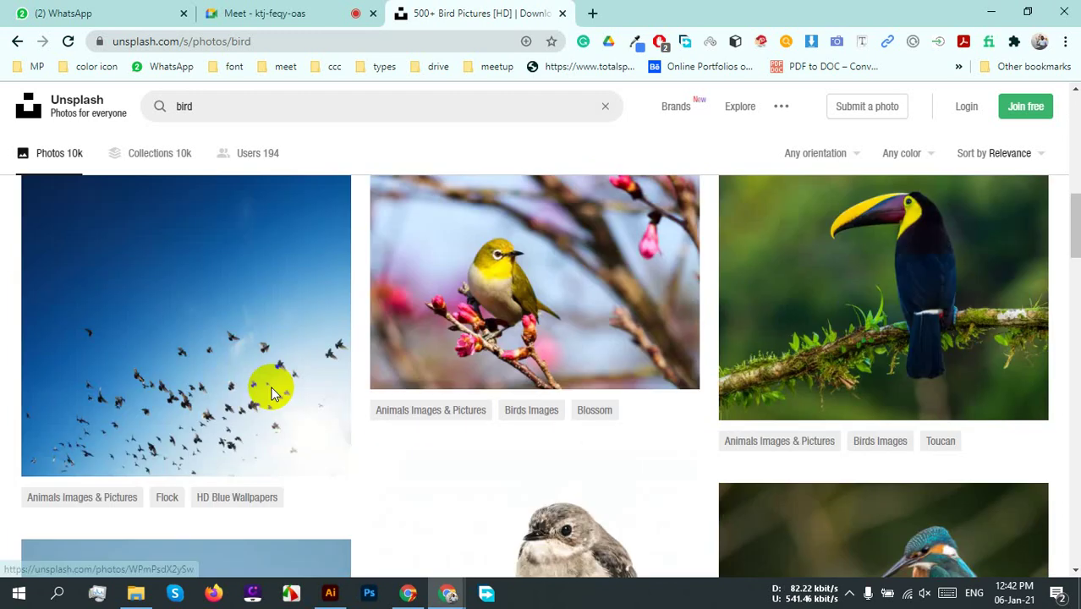
scroll(748, 454, "up", 2)
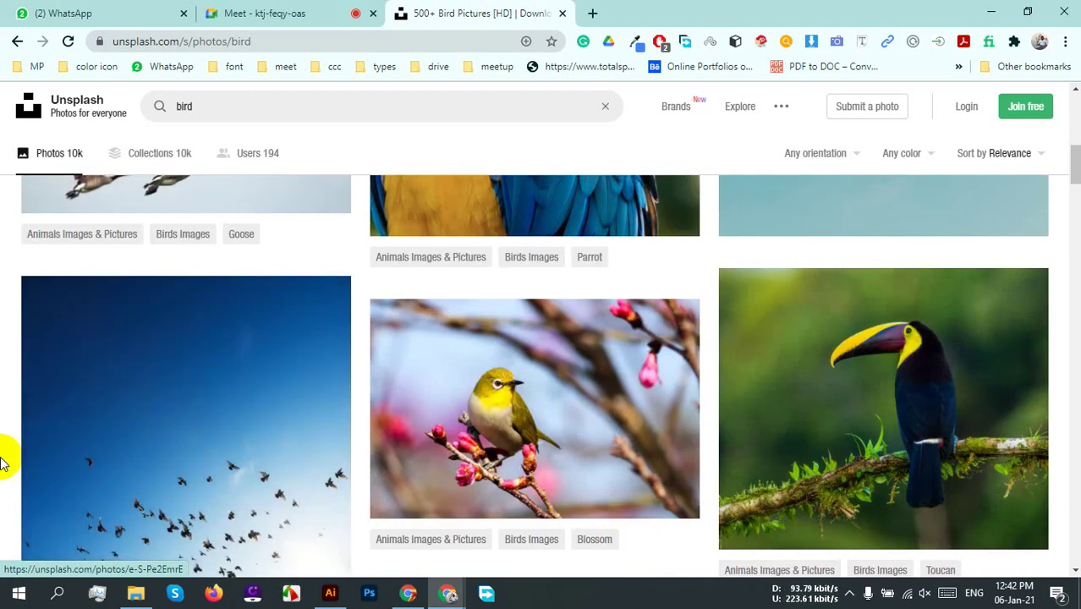
scroll(592, 351, "down", 6)
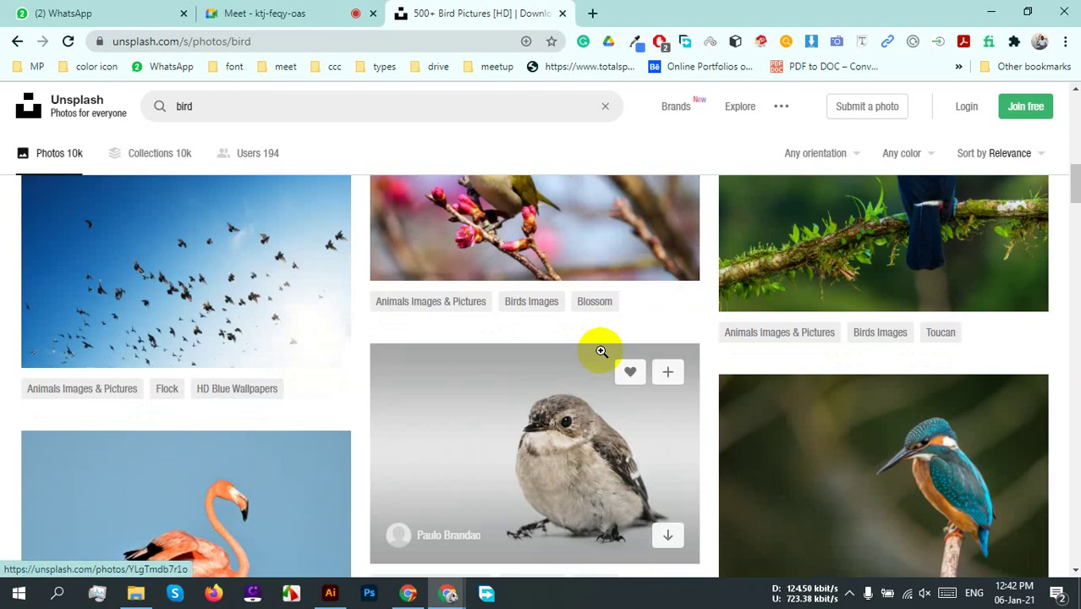
scroll(652, 379, "down", 4)
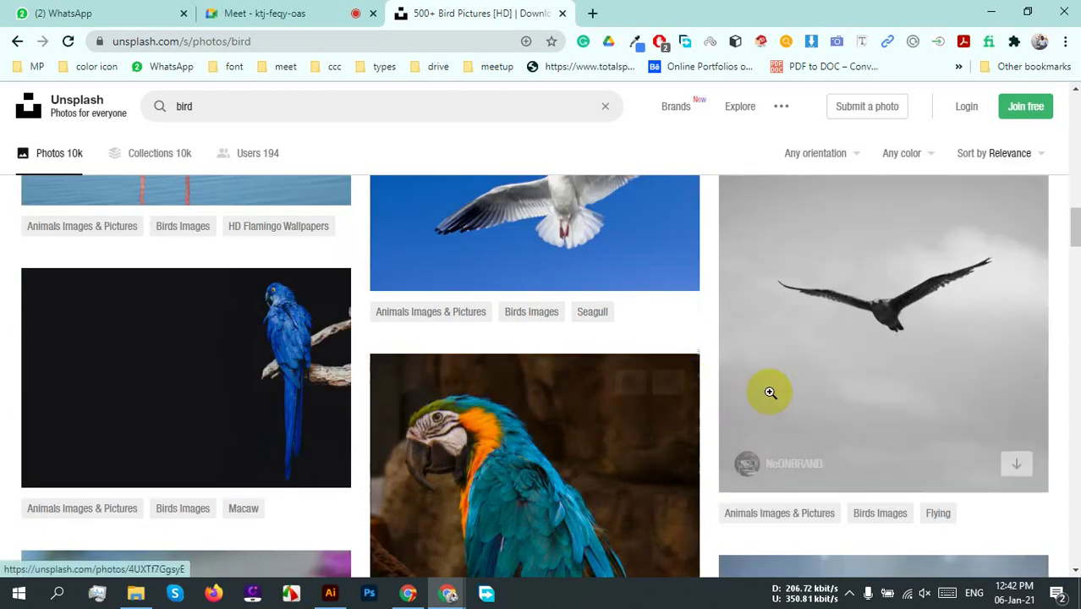
scroll(778, 391, "up", 2)
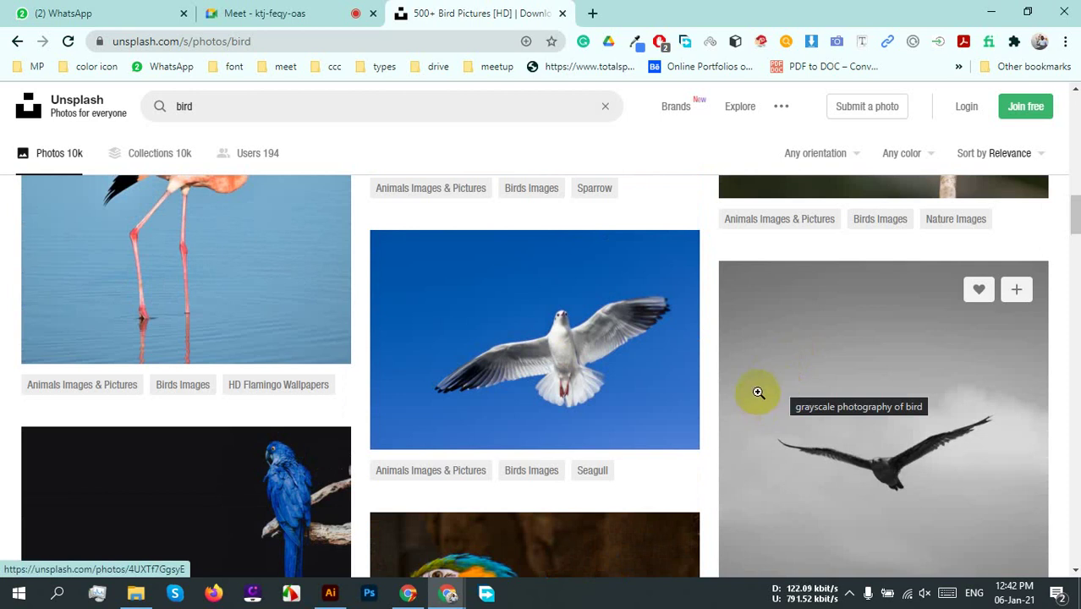
scroll(758, 392, "up", 5)
scroll(758, 391, "down", 4)
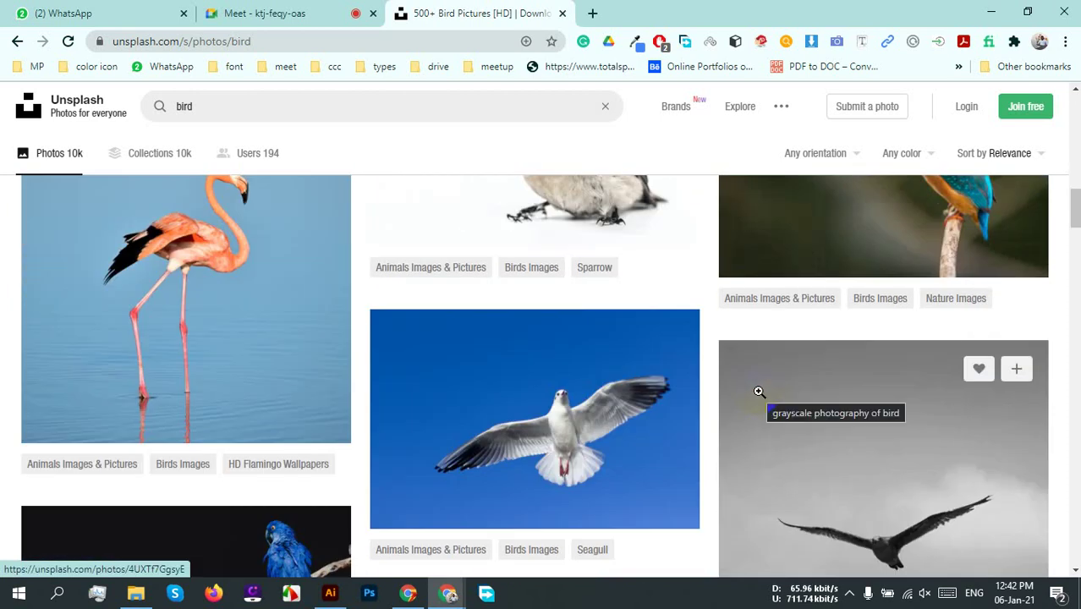
left_click(550, 417)
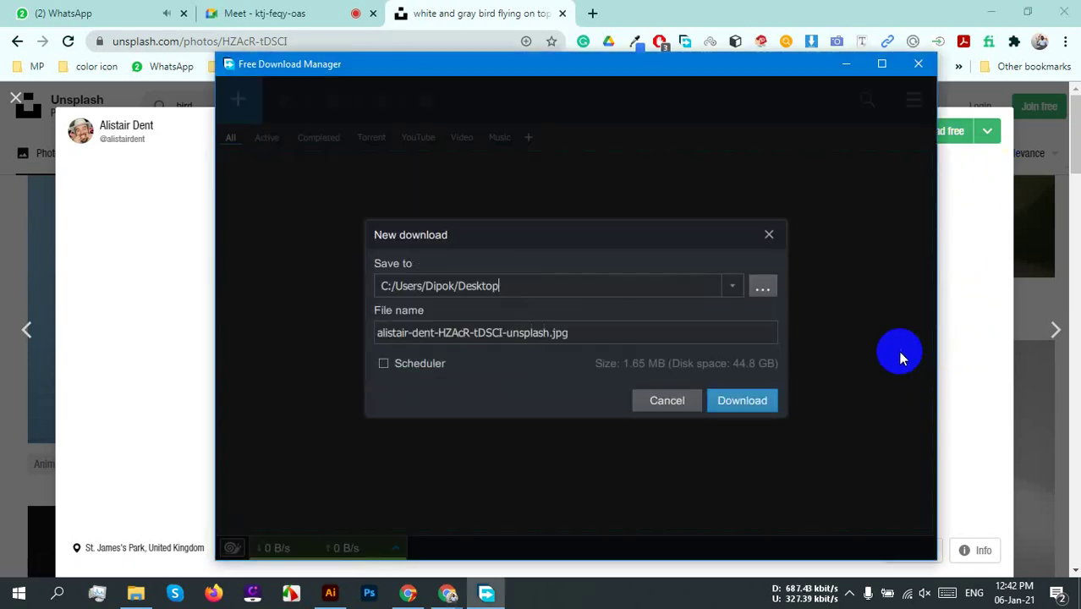
left_click(743, 400)
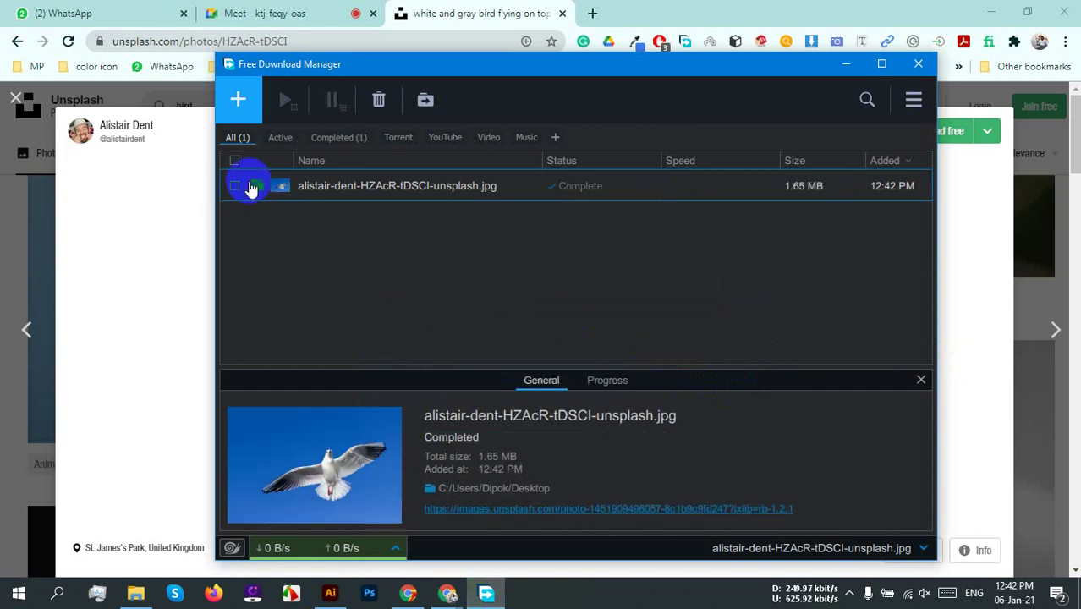
Step: Place the downloaded seagull photo from its Desktop folder into the open Illustrator document
left_click(257, 187)
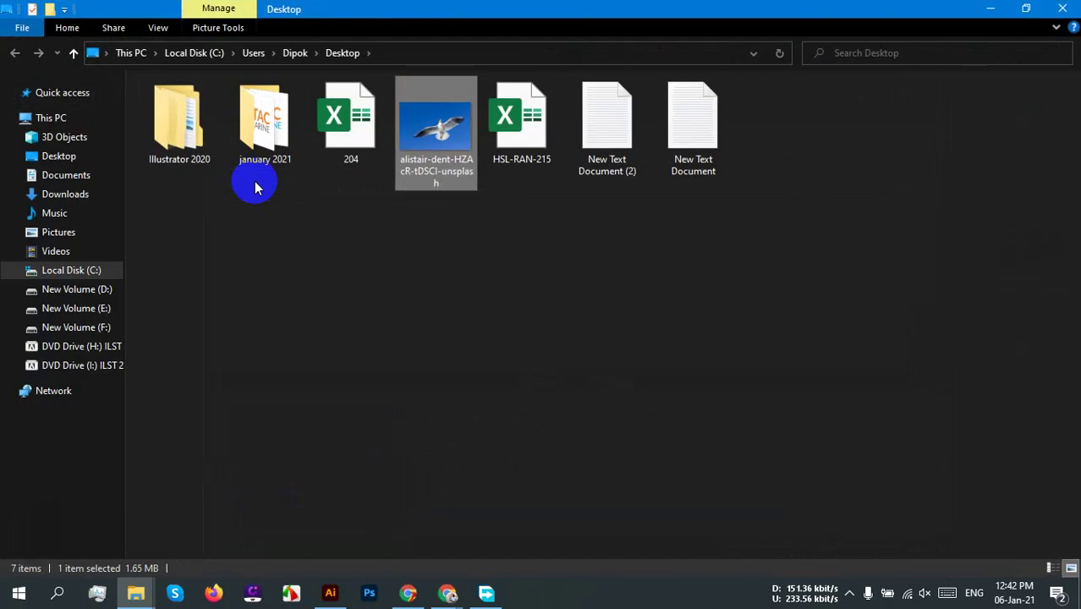
left_click_drag(434, 160, 599, 452)
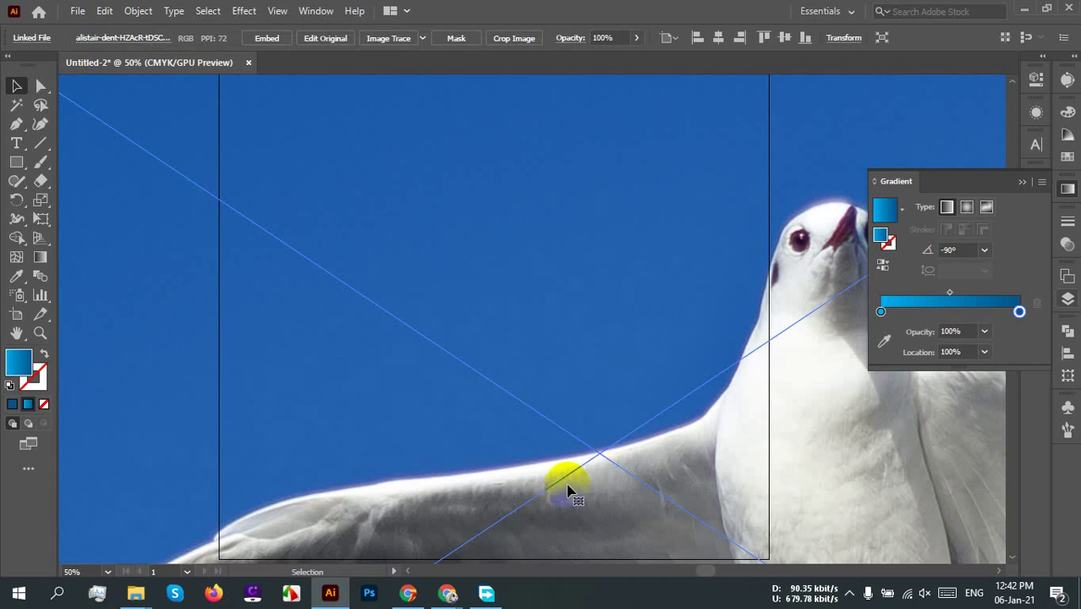
scroll(569, 471, "down", 2)
scroll(569, 471, "down", 1)
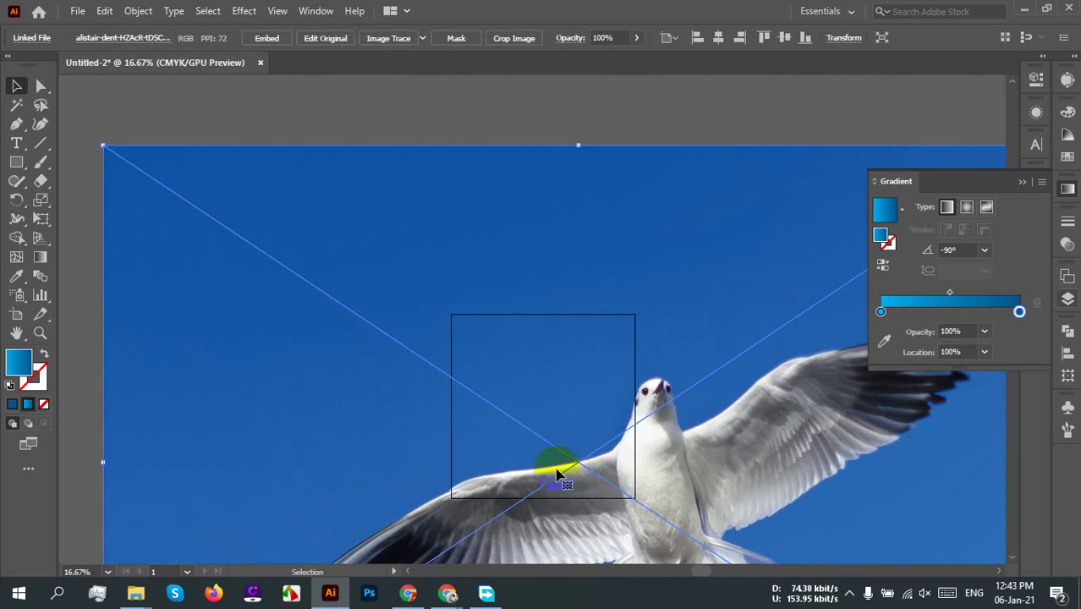
Step: Switch back to the browser, go to the Unsplash home page and copy its web address
mouse_move(446, 597)
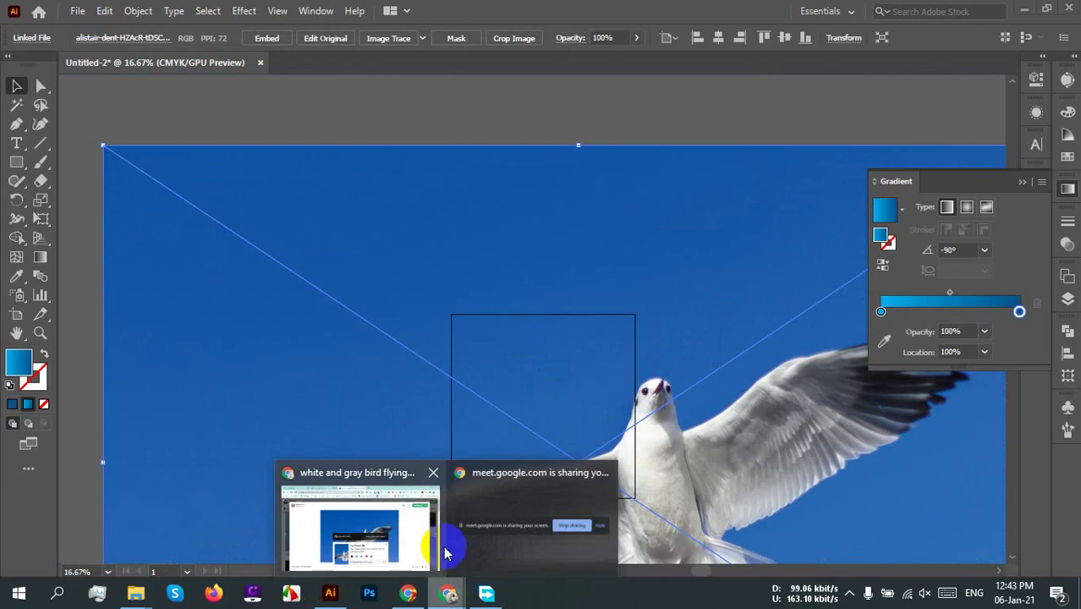
left_click(360, 507)
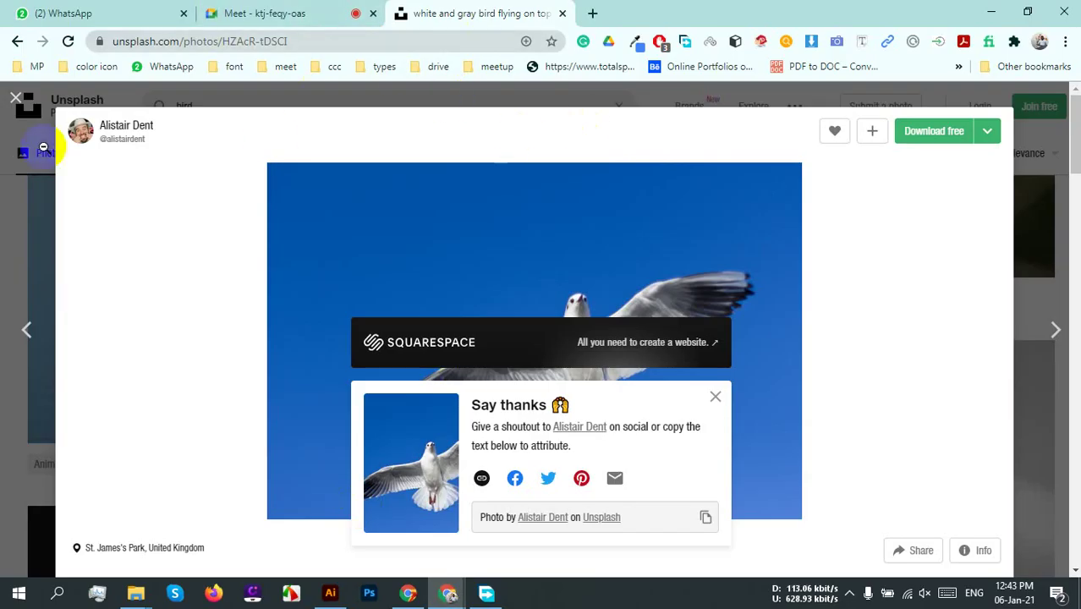
left_click(15, 99)
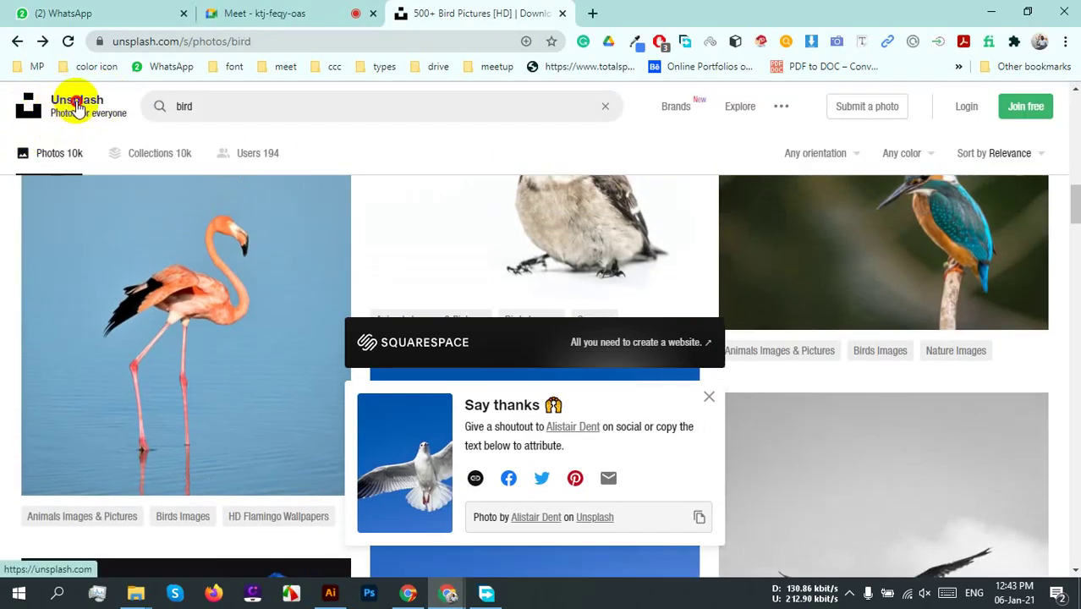
left_click(77, 102)
left_click(222, 40)
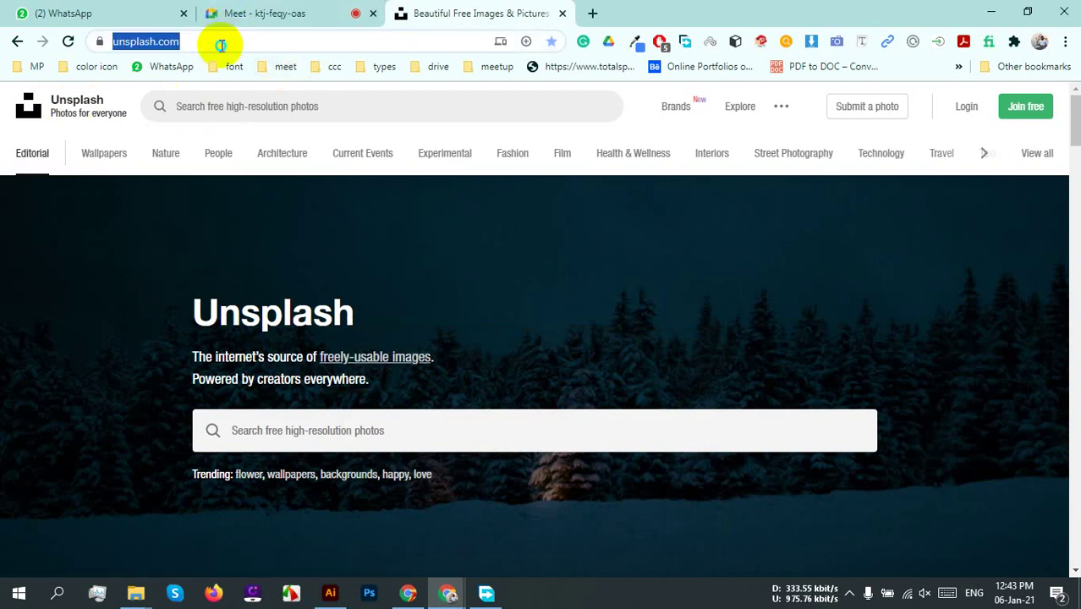
right_click(218, 41)
left_click(284, 157)
left_click(324, 17)
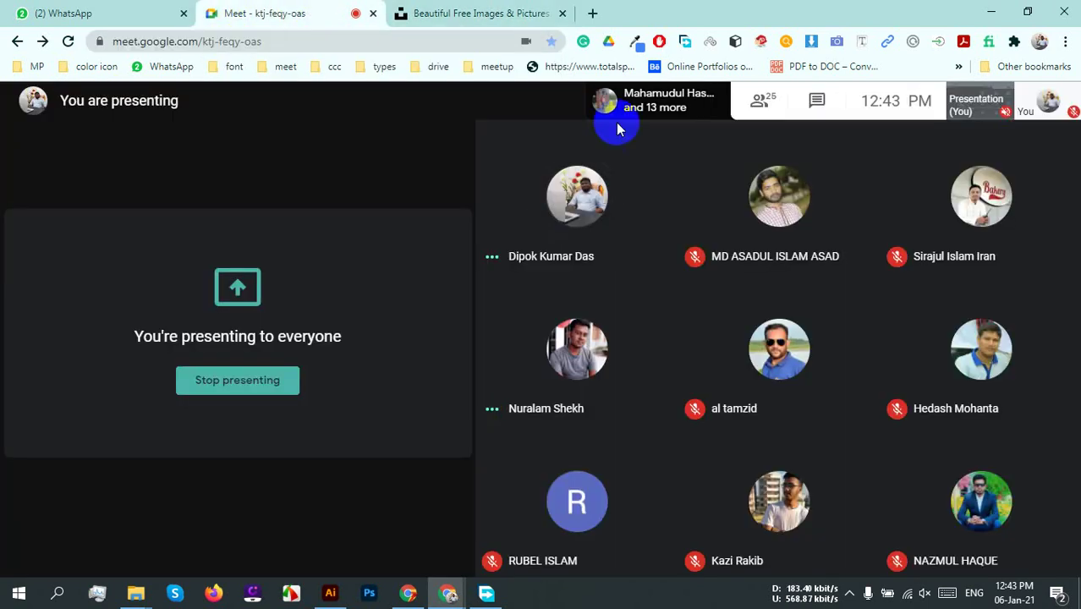
left_click(816, 99)
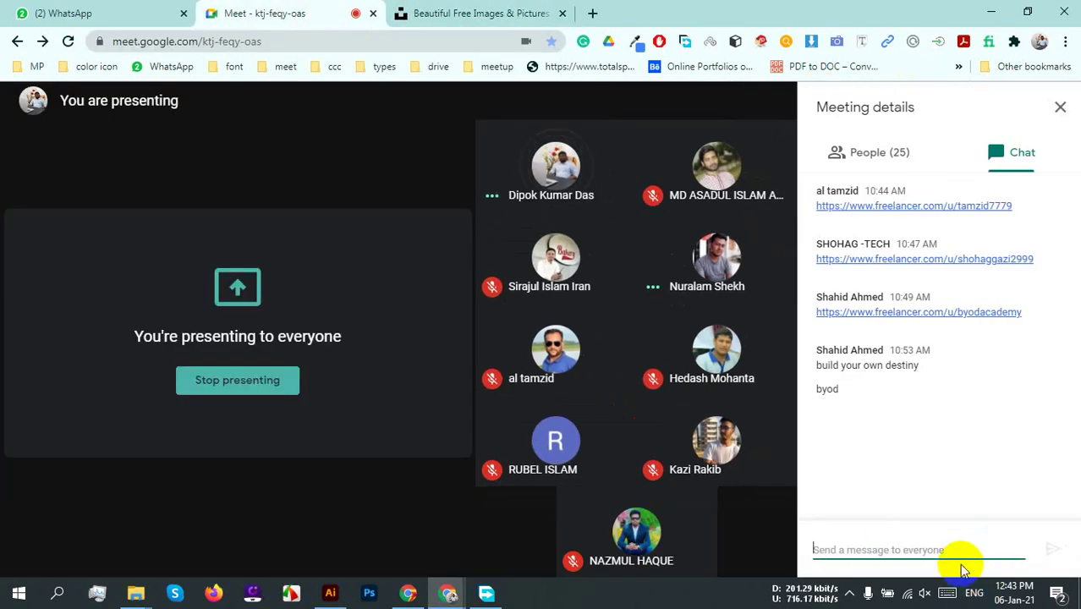
left_click(957, 558)
key("ctrl+v")
key("Return")
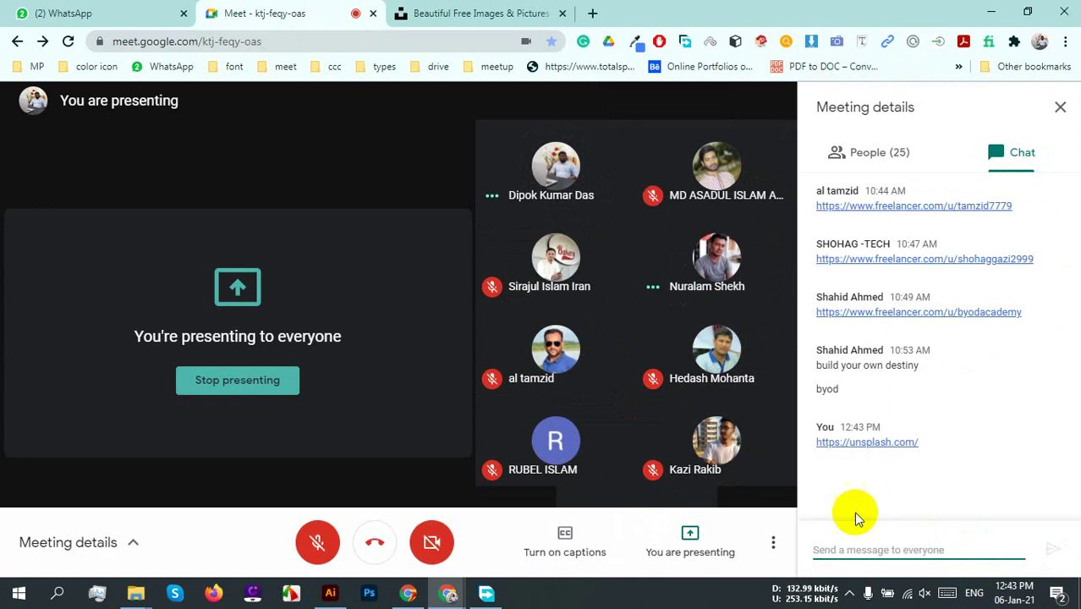
Step: Return to the Unsplash page and search its photos for "bird"
left_click(471, 13)
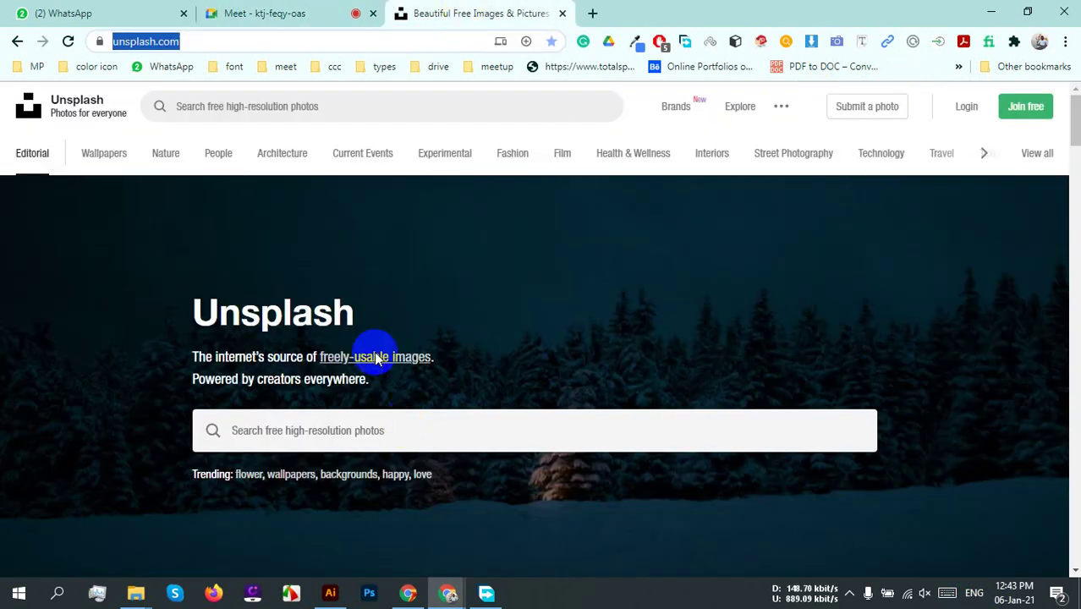
left_click(417, 97)
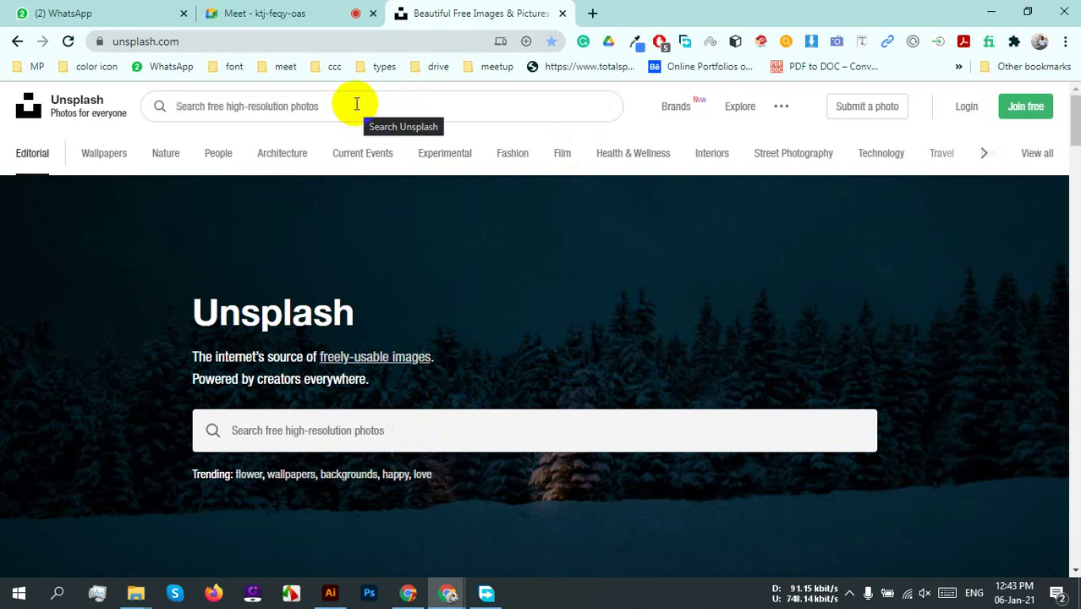
type("bi")
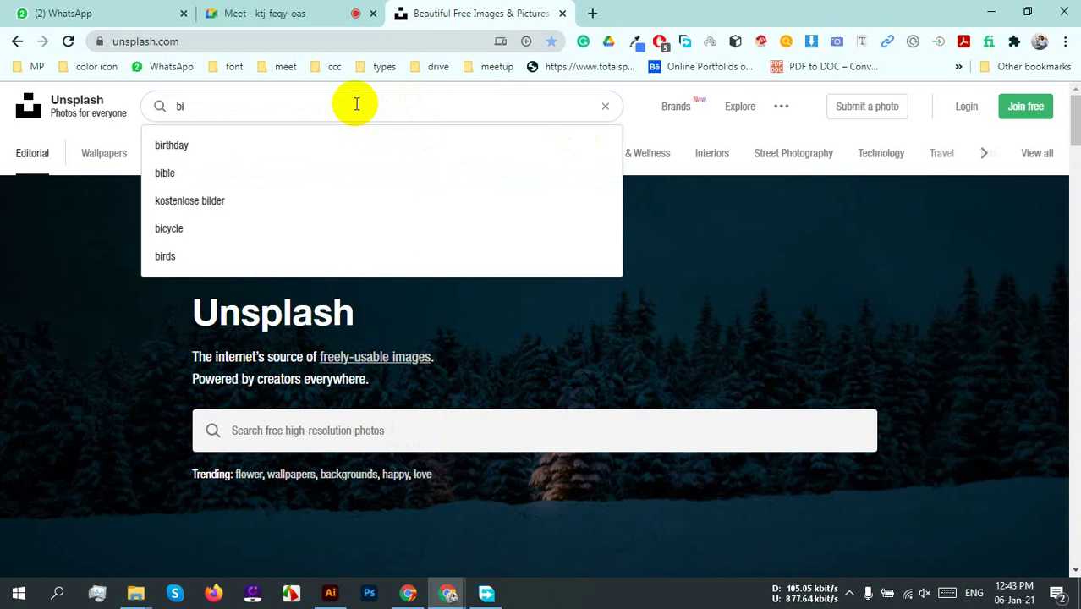
type("rd")
key("Return")
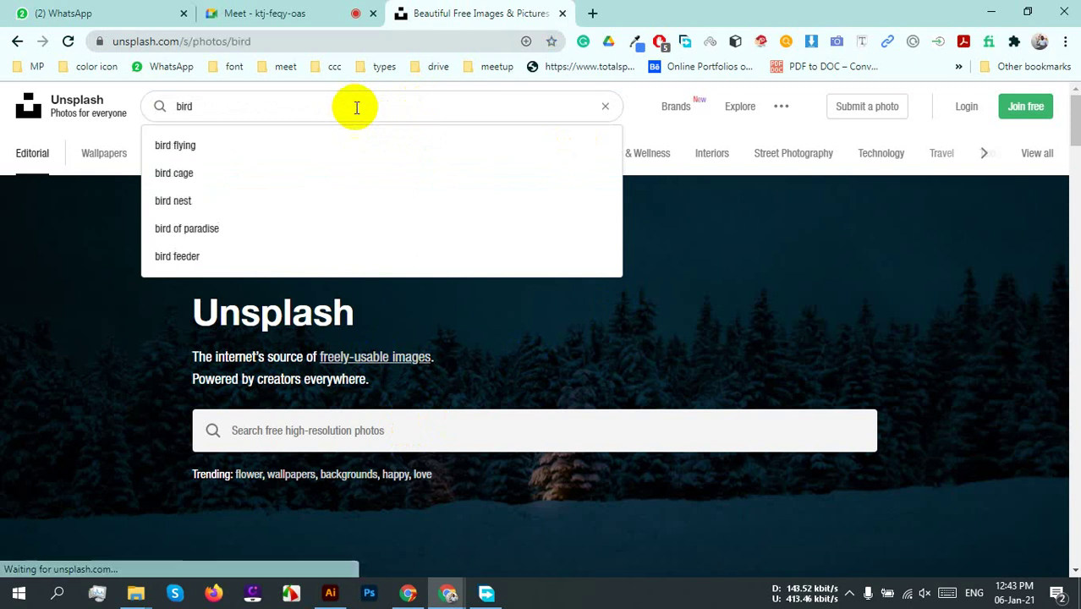
Step: Look over the bird results and switch to the related Eagle category
scroll(507, 318, "down", 10)
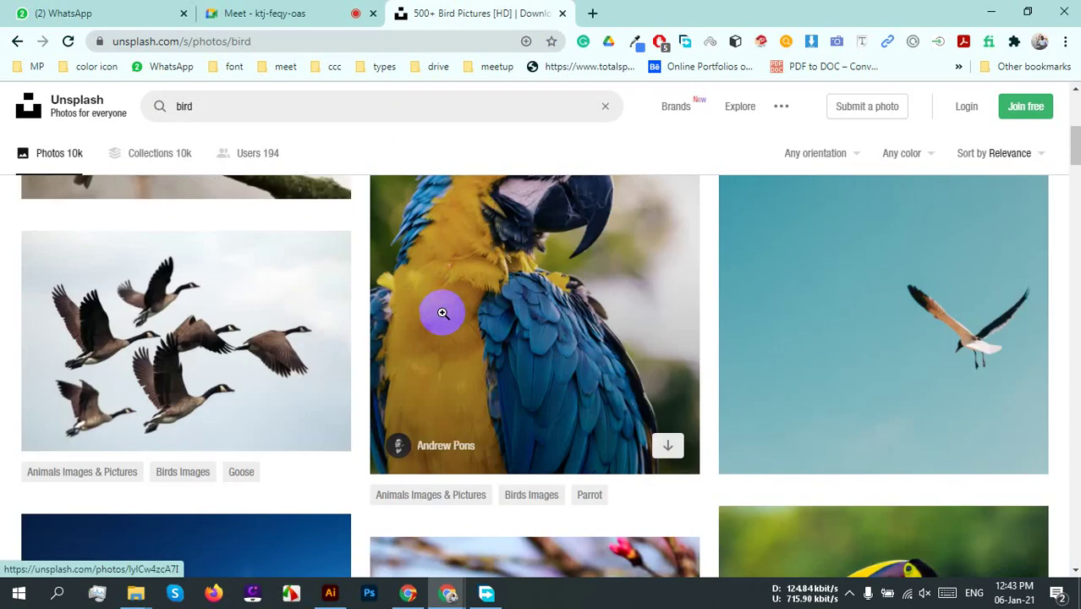
scroll(186, 316, "up", 10)
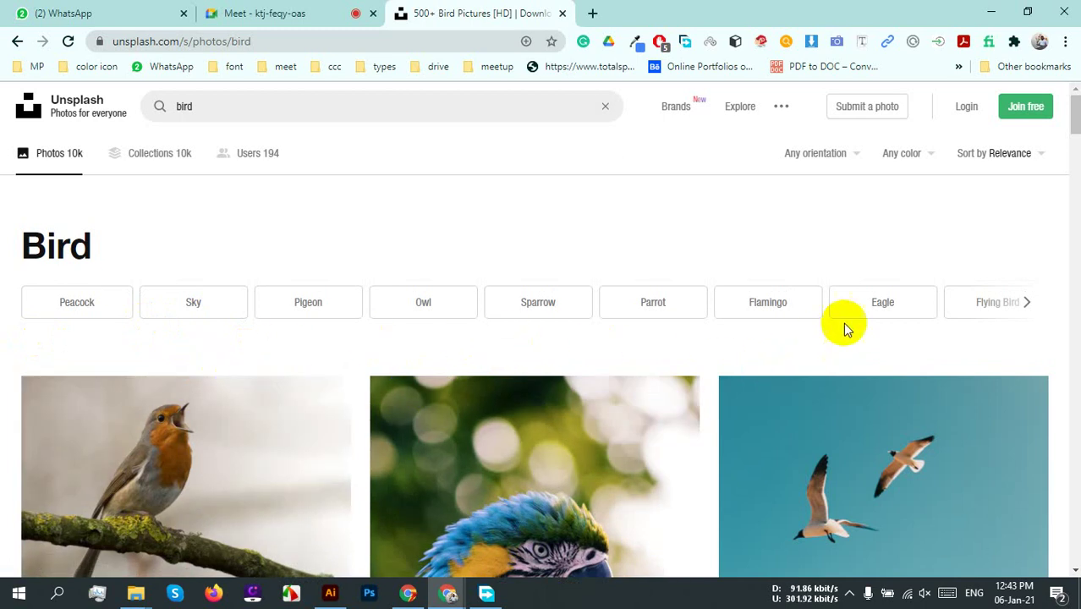
left_click(874, 306)
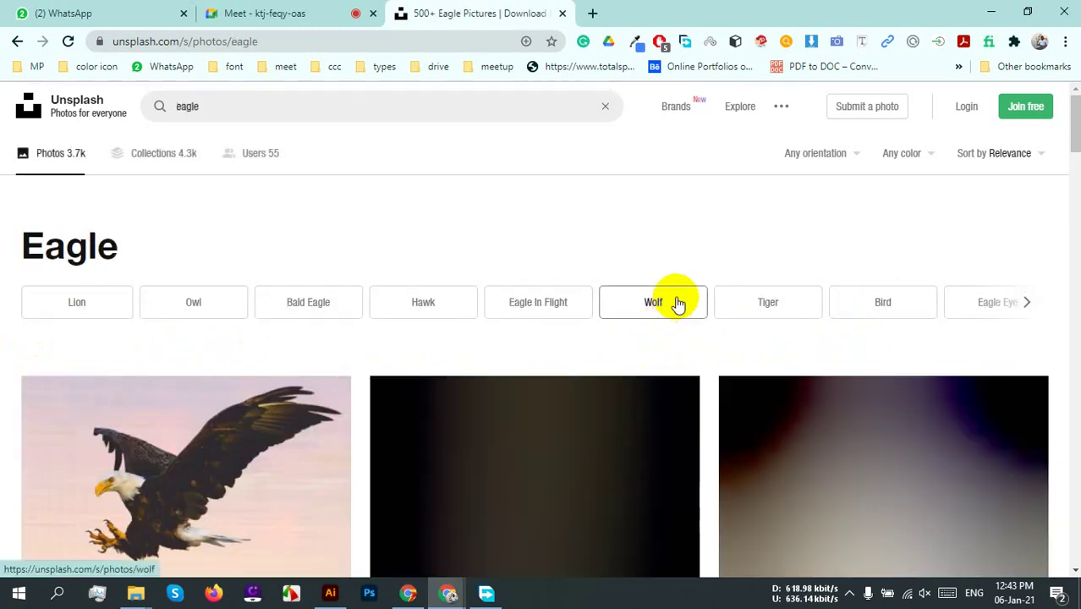
Step: Browse the eagle results and open the photo of a bald eagle flying head-on with spread wings against blue sky
scroll(677, 292, "down", 4)
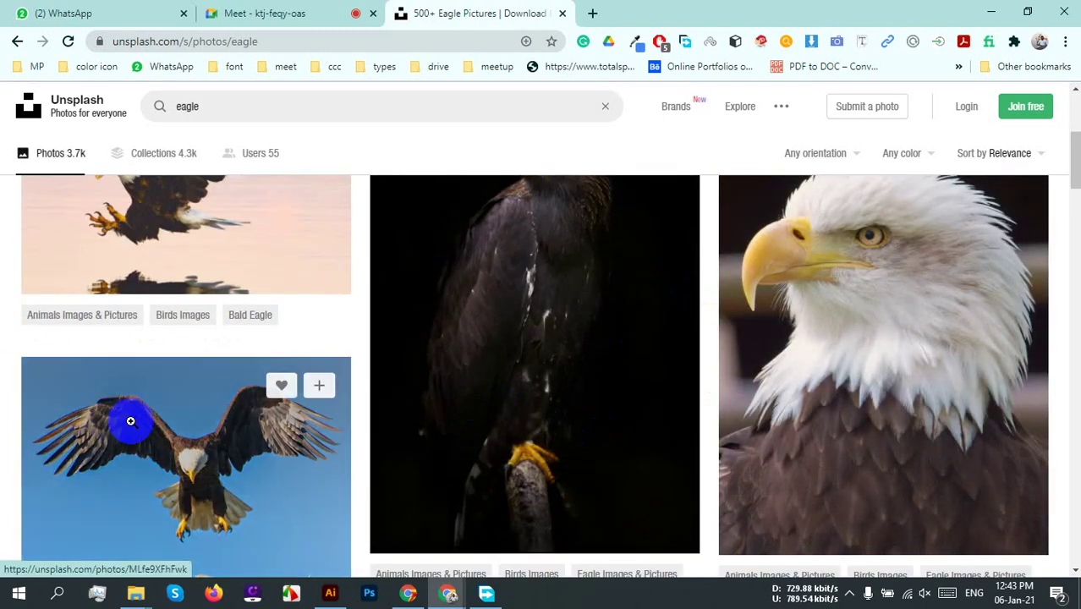
scroll(131, 421, "down", 6)
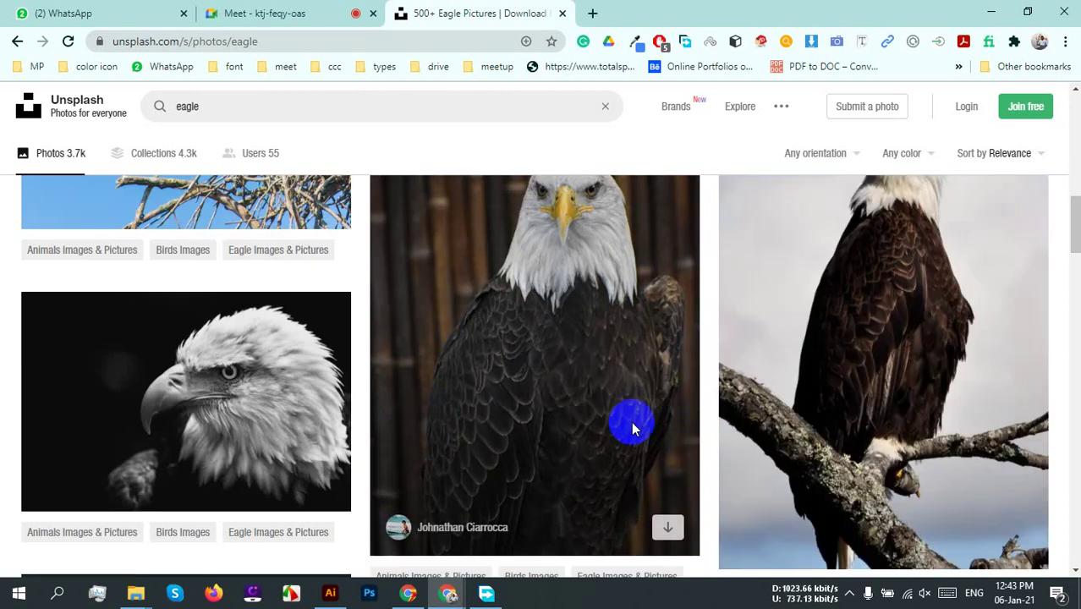
scroll(633, 429, "down", 10)
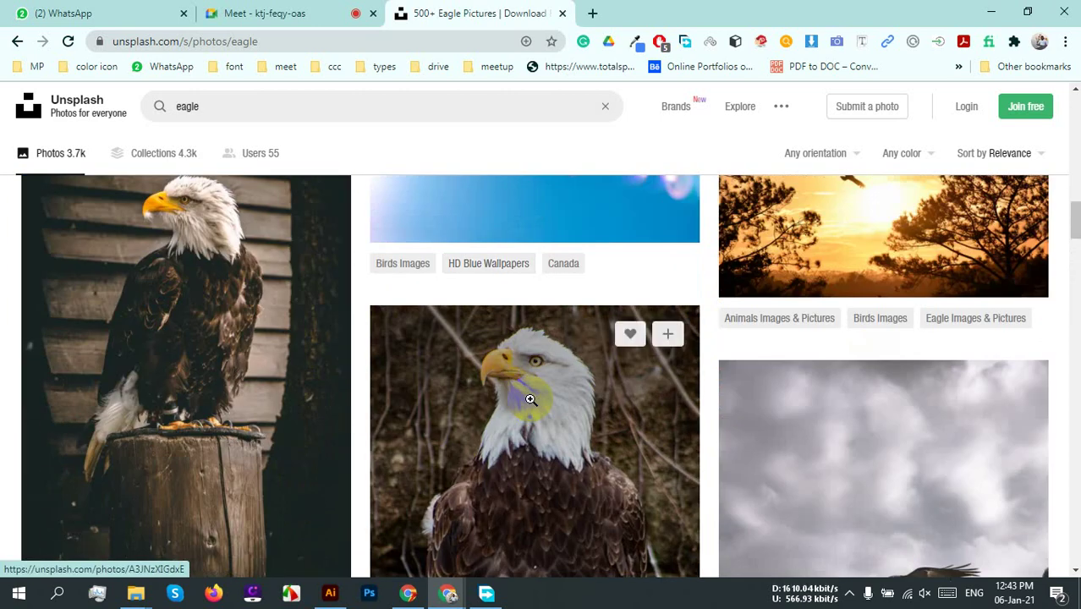
scroll(530, 399, "down", 10)
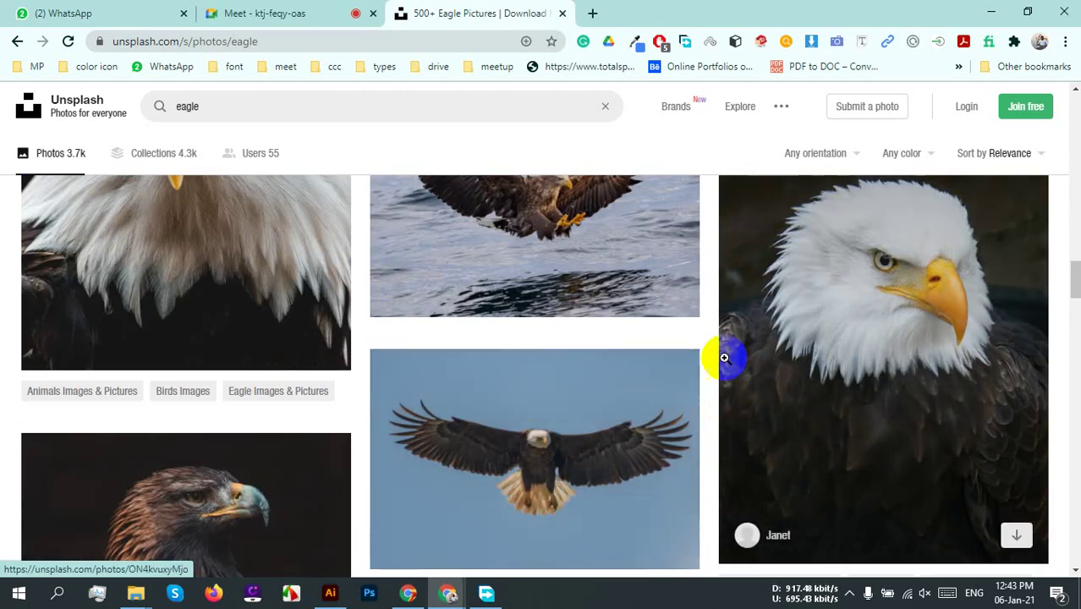
scroll(603, 423, "down", 4)
scroll(550, 430, "up", 4)
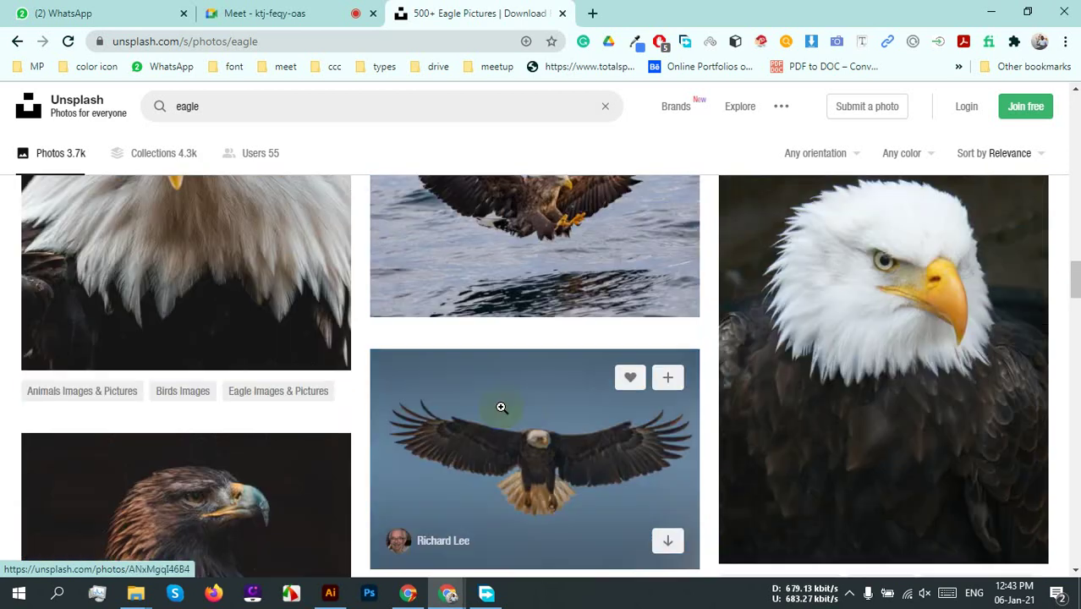
left_click(501, 407)
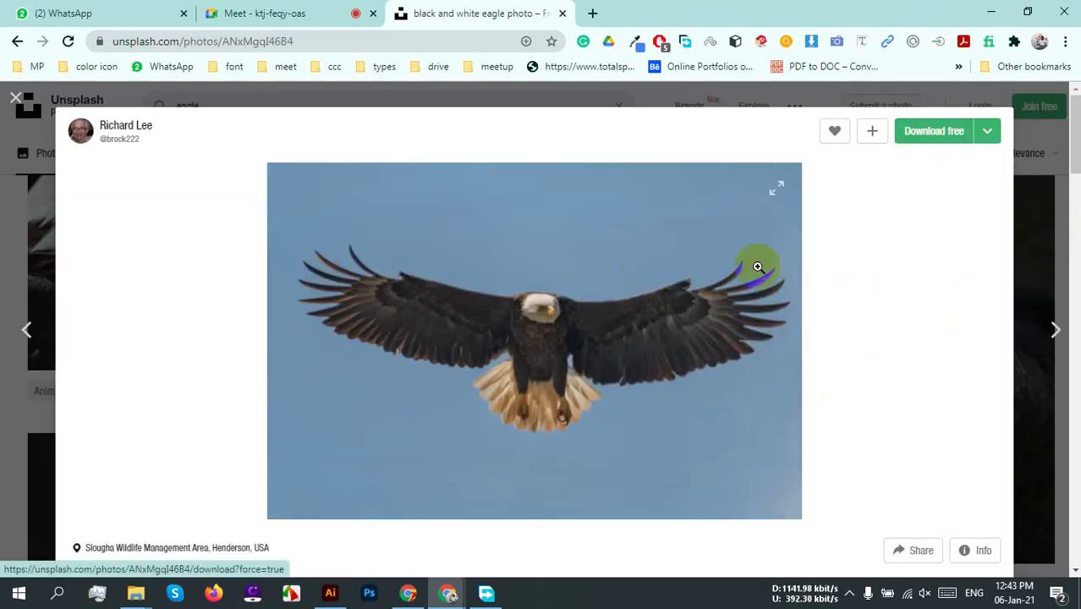
Step: Download the flying eagle photo in Original Size (3460x2309) to the Desktop and close the download manager window
left_click(986, 132)
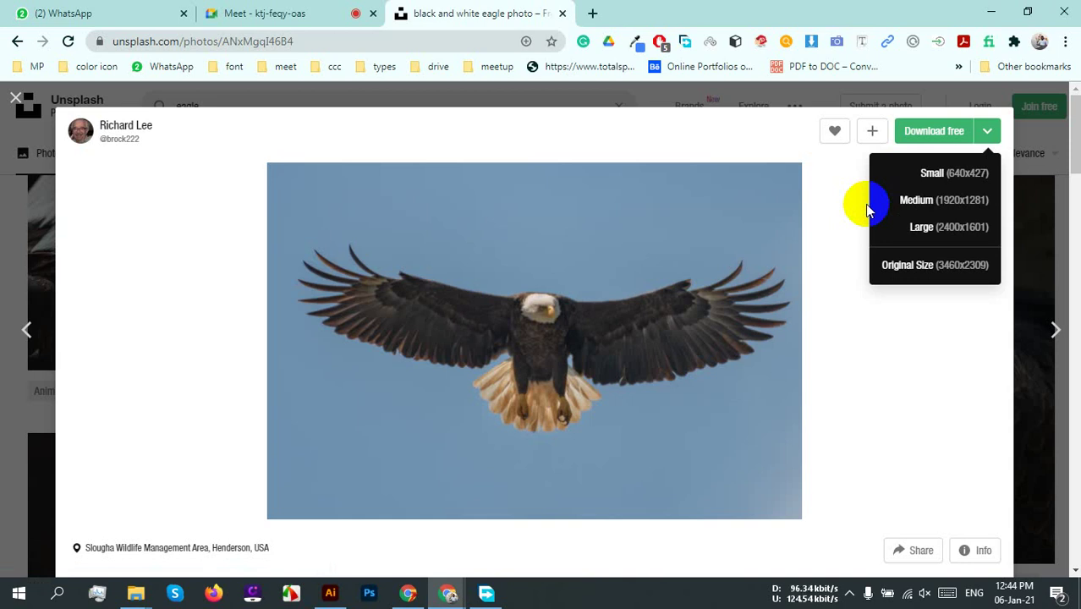
left_click(897, 273)
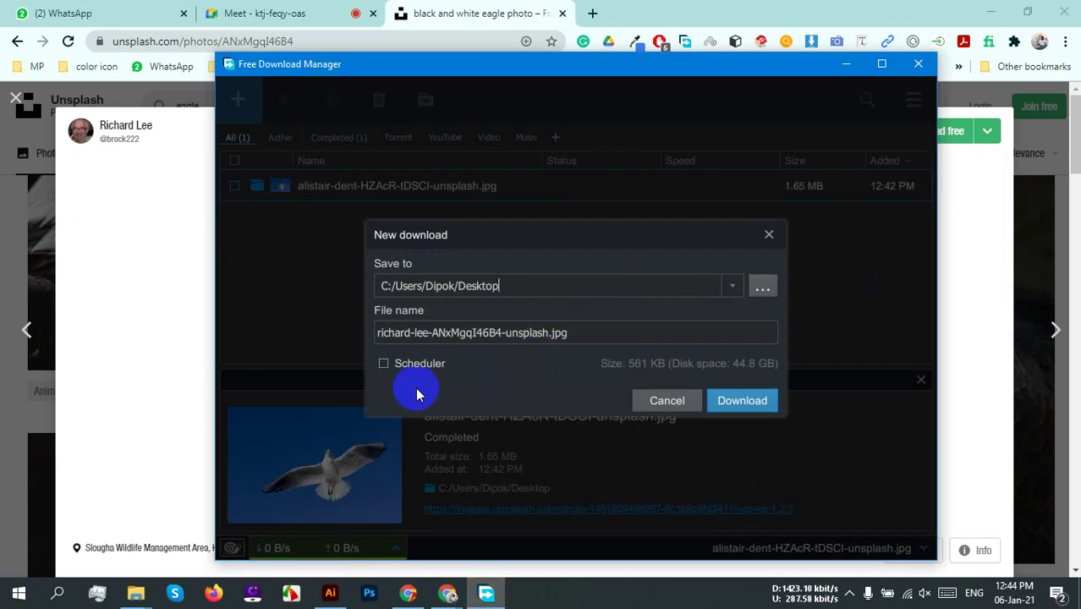
left_click(768, 412)
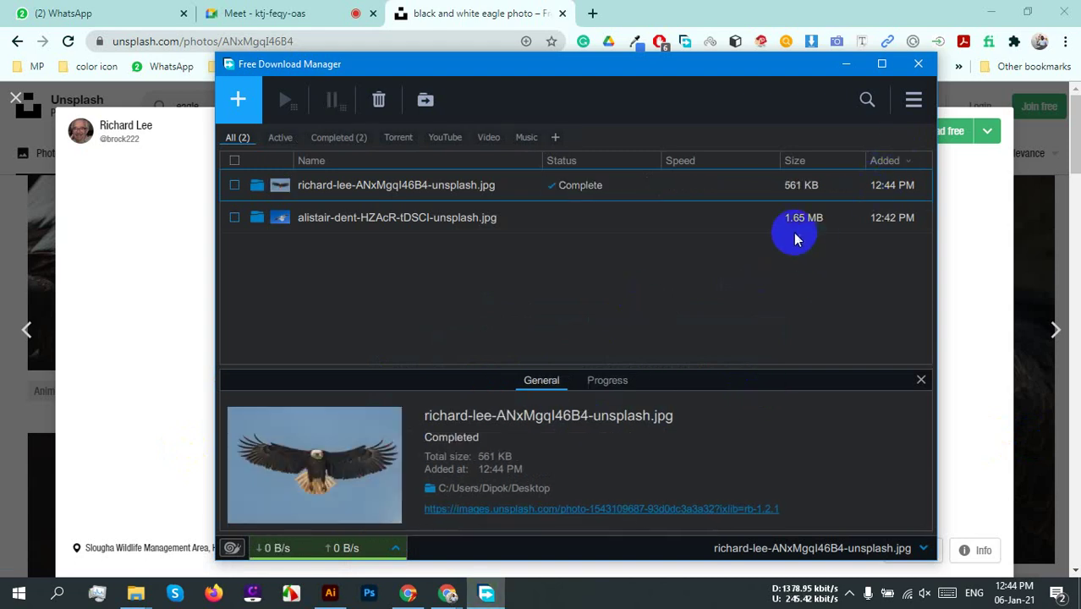
left_click(881, 64)
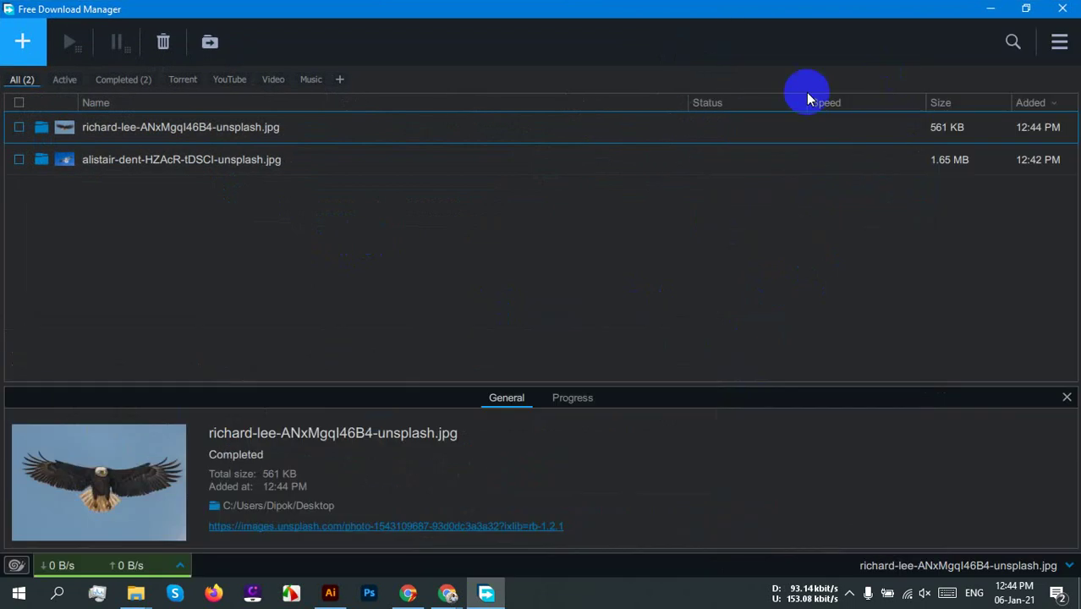
left_click(1027, 11)
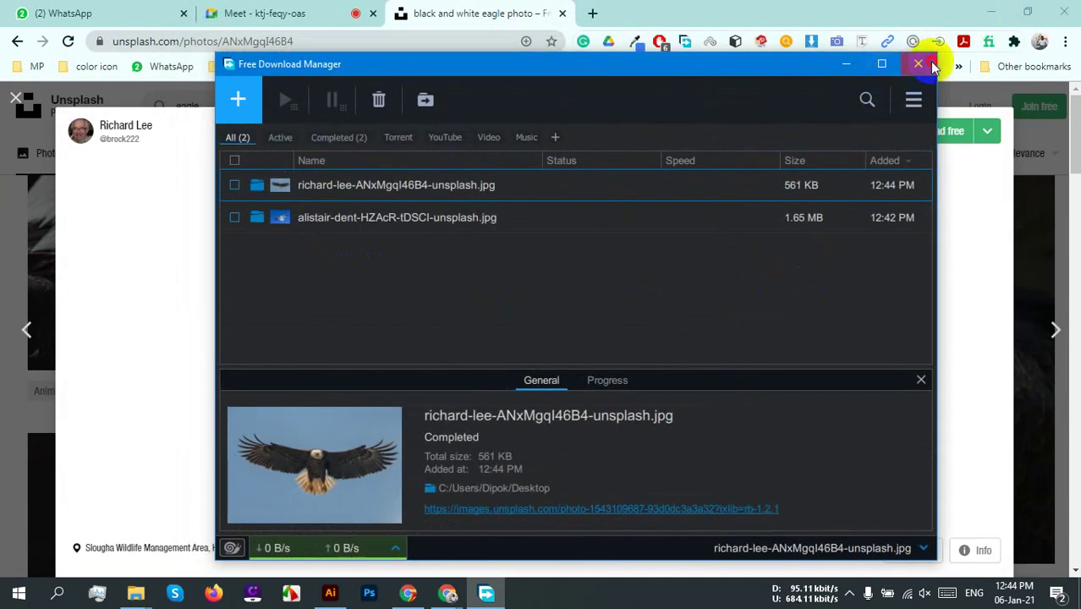
left_click(915, 54)
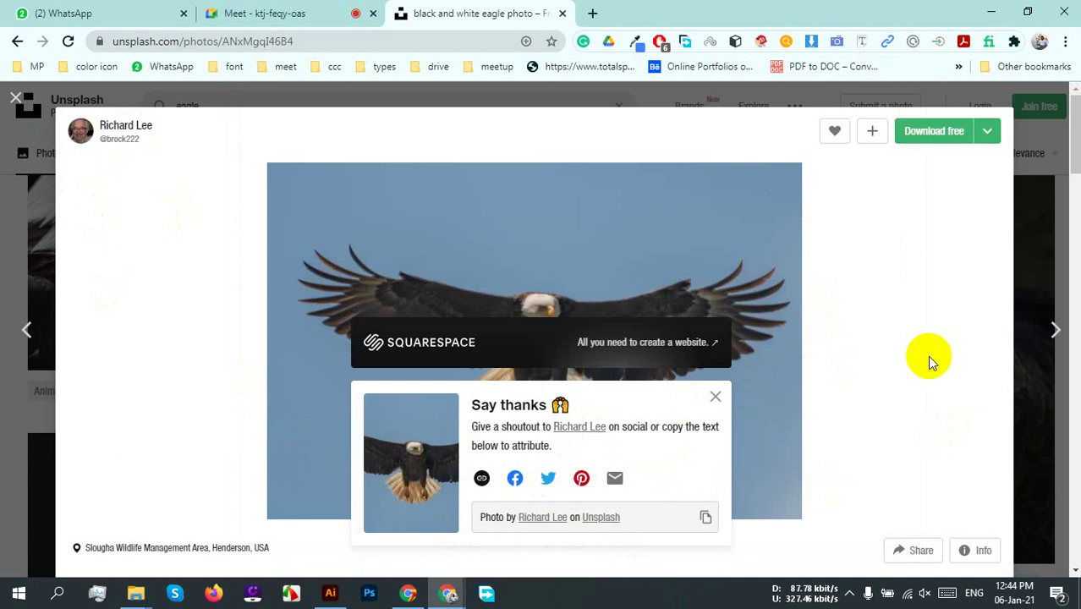
Step: Dismiss the Say thanks pop-up and open the related photo of an eagle with its talons out over water
left_click(691, 352)
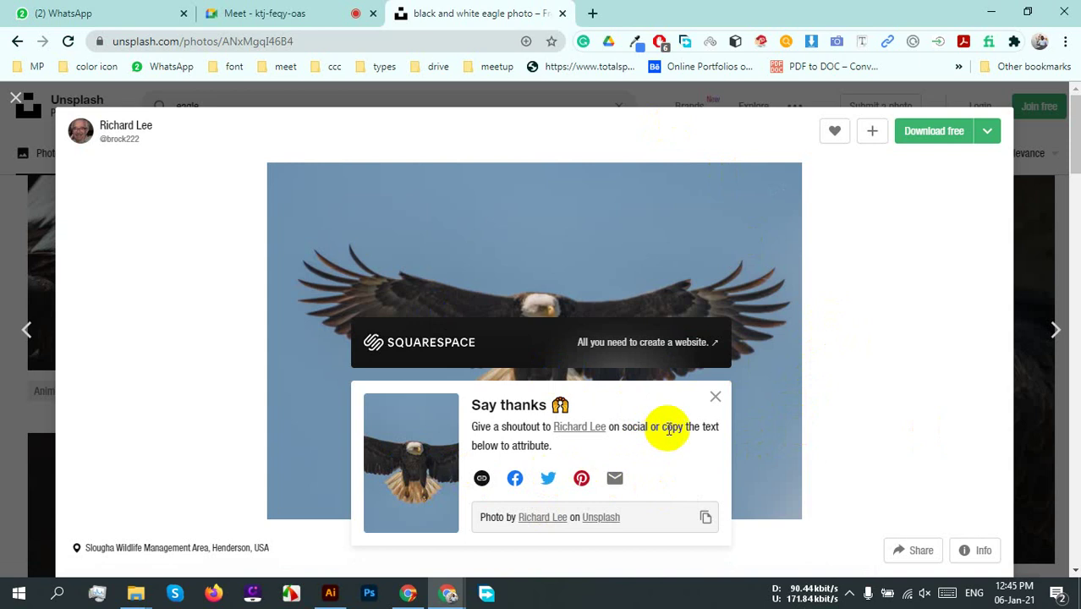
left_click(716, 399)
scroll(819, 397, "down", 5)
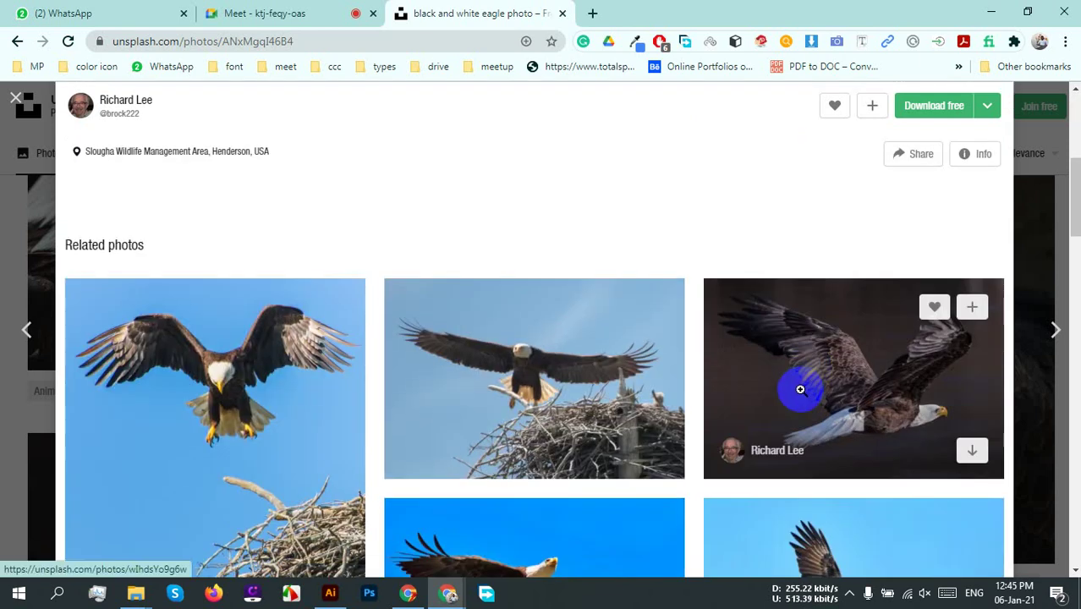
scroll(800, 389, "down", 4)
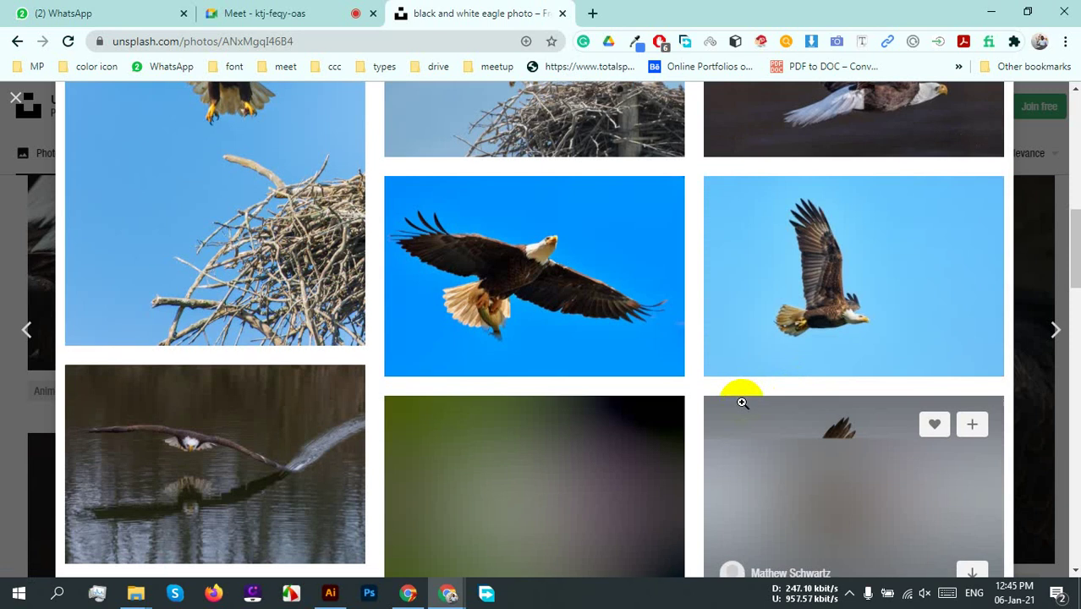
scroll(742, 398, "down", 3)
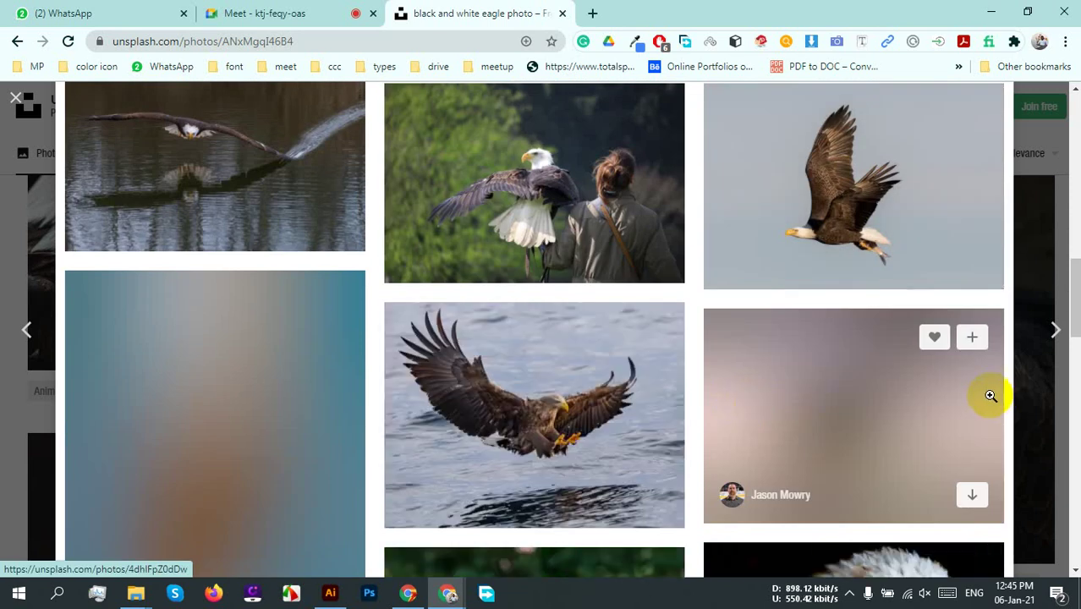
scroll(991, 395, "down", 3)
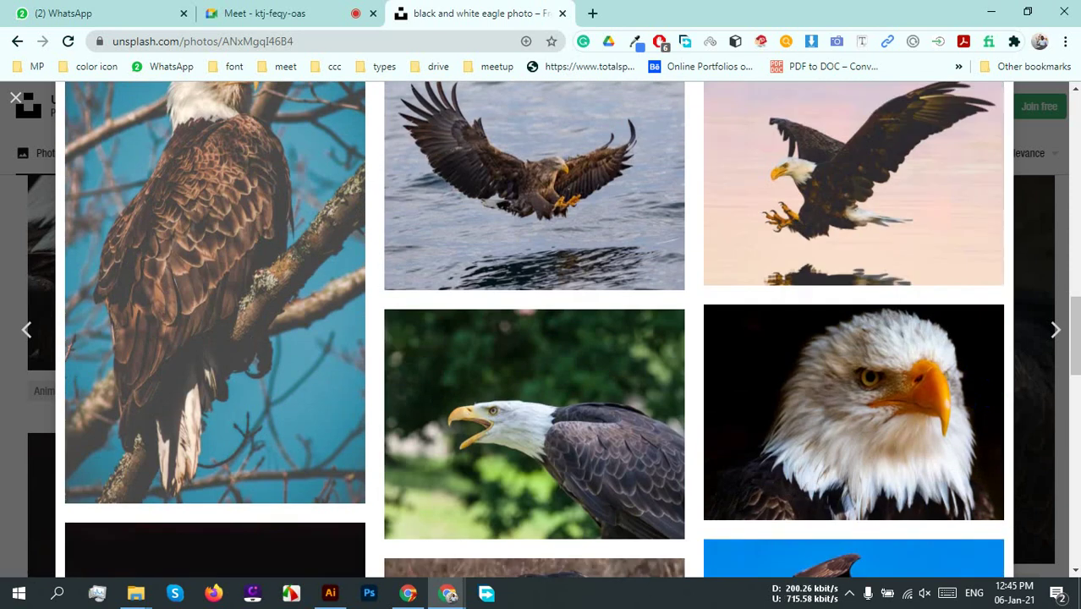
left_click(848, 200)
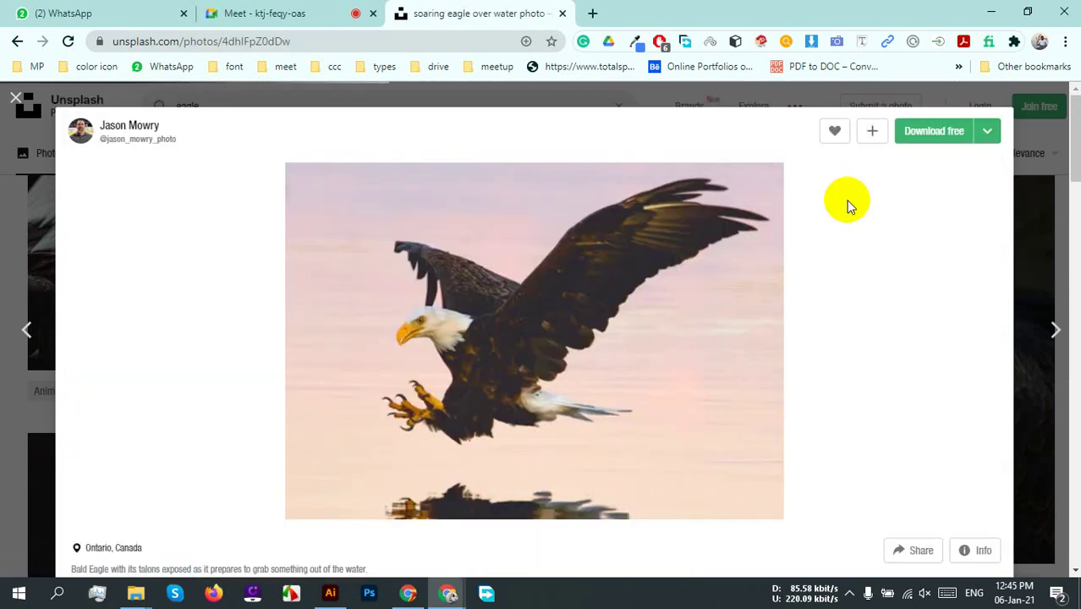
left_click(623, 314)
Step: View the available download sizes for the eagle-over-water photo and return to the eagle results
left_click(989, 136)
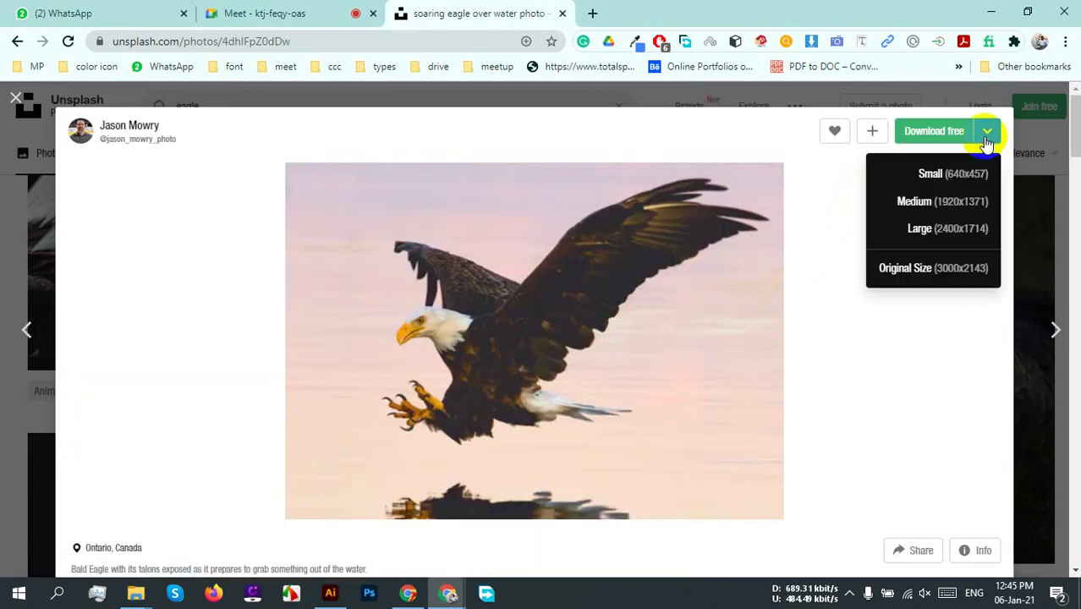
left_click(927, 203)
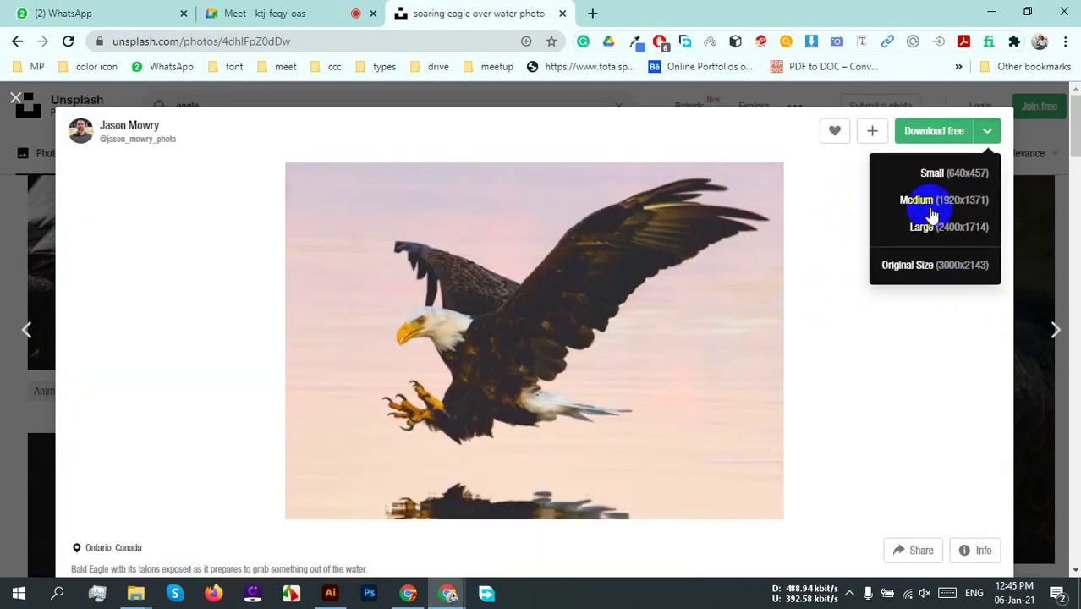
left_click(17, 102)
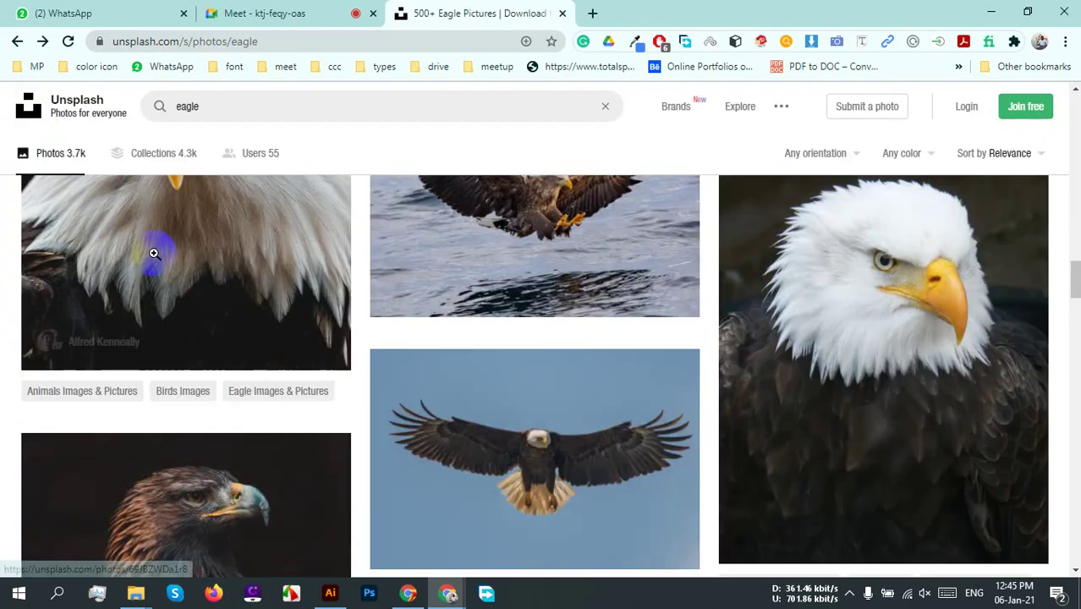
Step: Look through more of the eagle search results for other photos suitable as source images
scroll(934, 406, "down", 5)
scroll(934, 441, "down", 10)
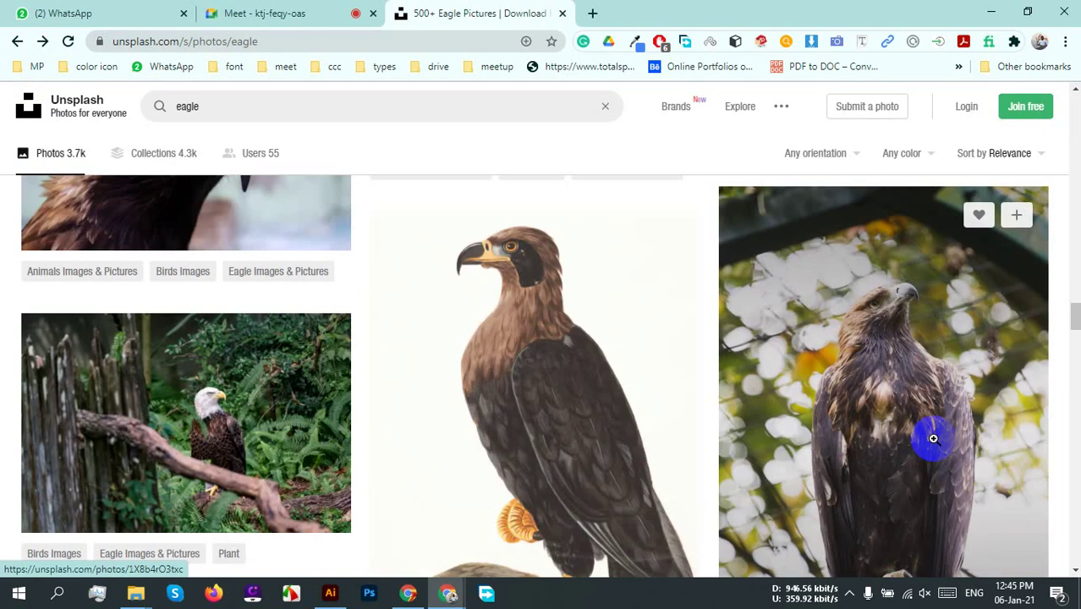
scroll(933, 439, "down", 6)
scroll(936, 437, "down", 1)
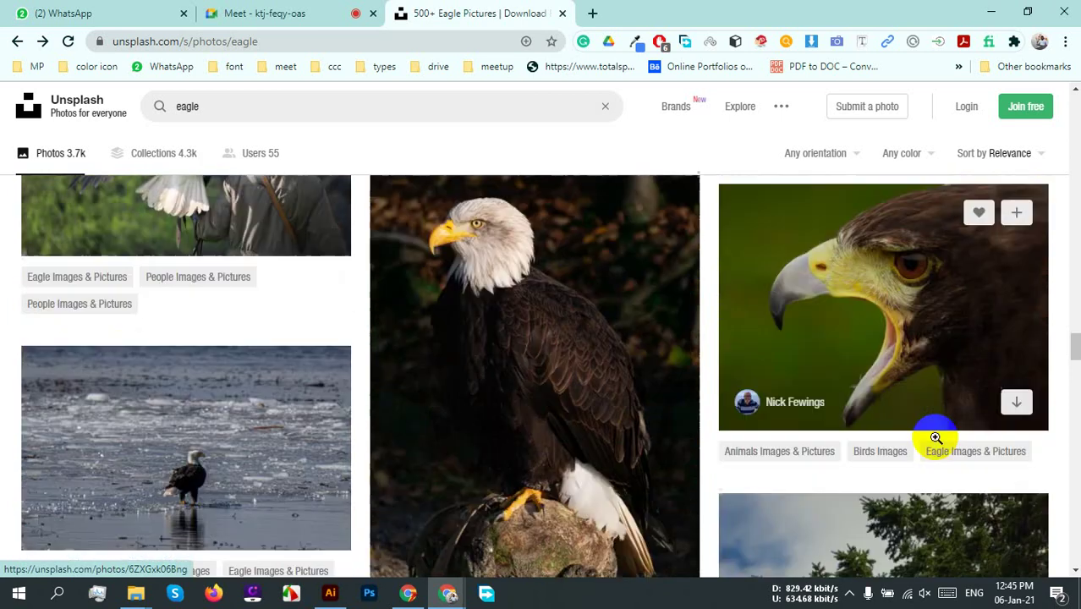
scroll(936, 437, "down", 3)
scroll(938, 436, "down", 5)
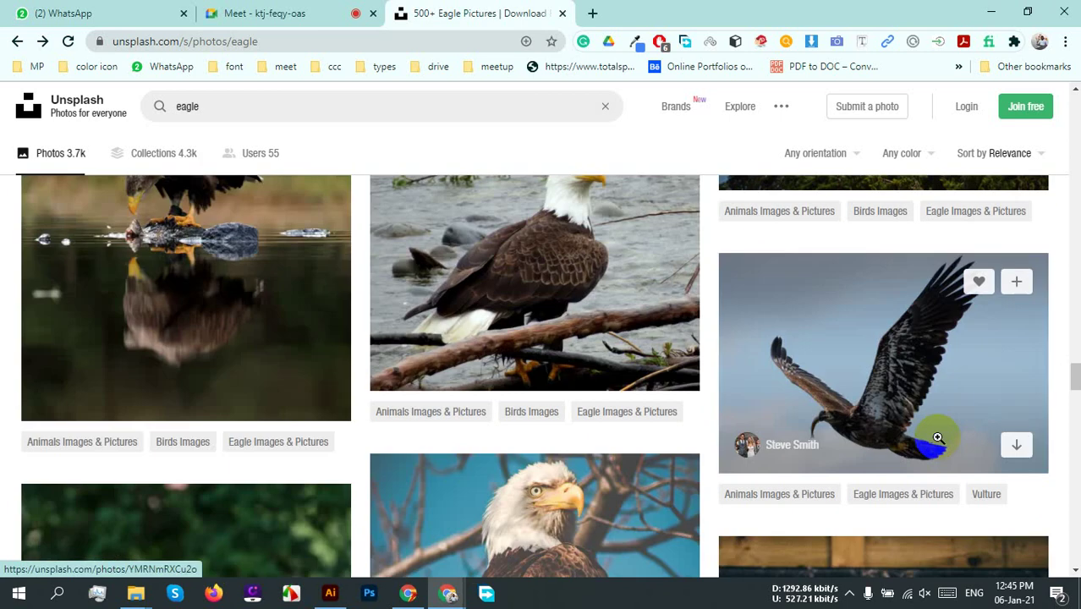
scroll(939, 439, "down", 1)
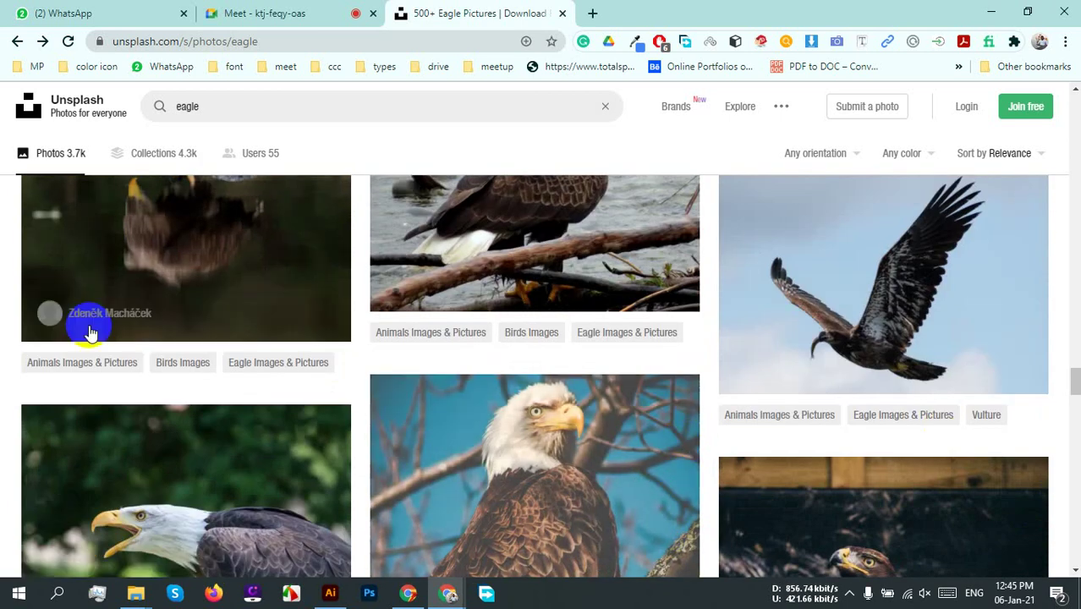
scroll(959, 275, "down", 4)
scroll(977, 277, "down", 1)
scroll(583, 181, "up", 3)
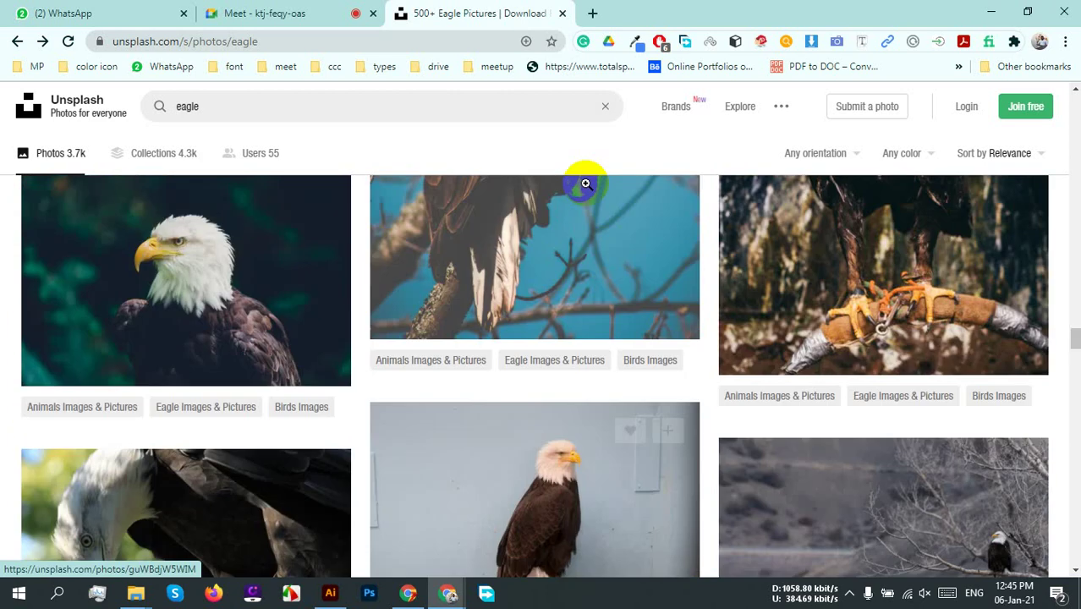
Step: Hide the meeting chat in Google Meet and switch to Illustrator
left_click(272, 13)
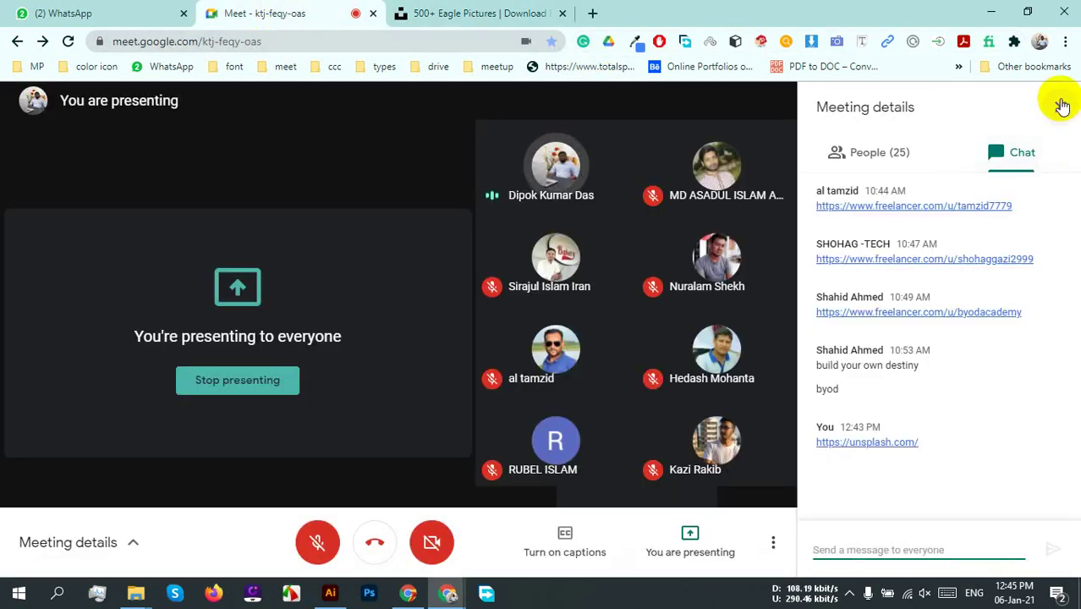
left_click(1060, 106)
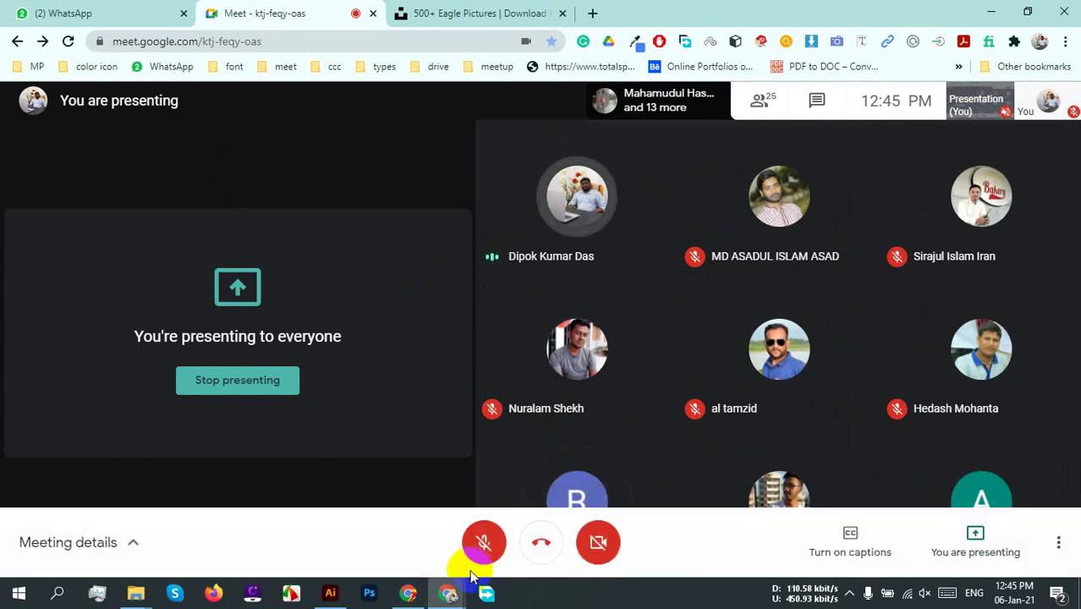
left_click(337, 586)
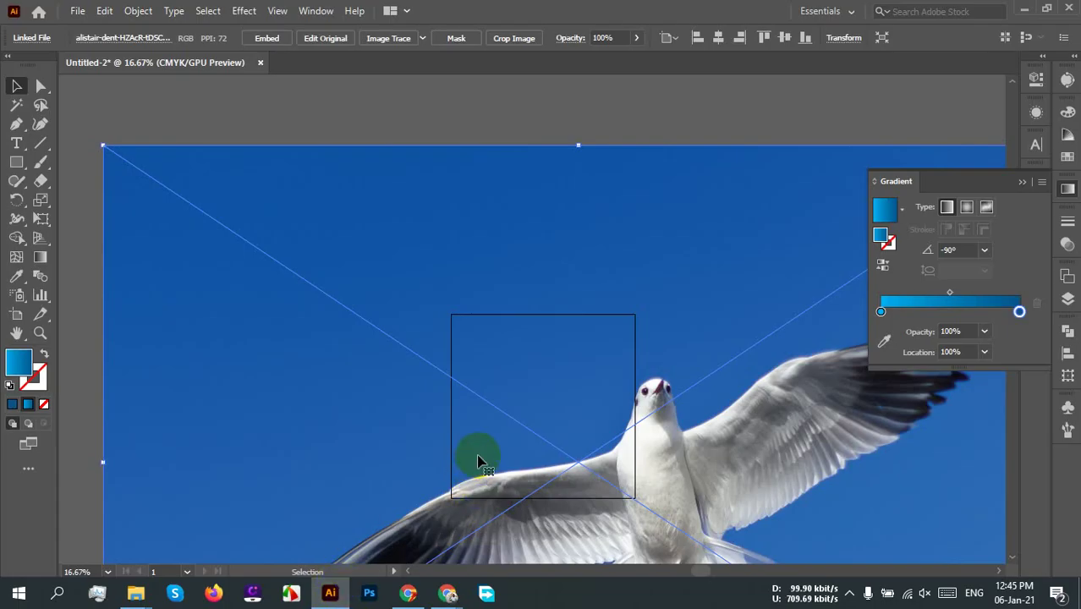
Step: Move the linked seagull photo clear of the other artwork, scale it down proportionally and place it beside the artboard
scroll(479, 460, "down", 3)
scroll(533, 354, "right", 2)
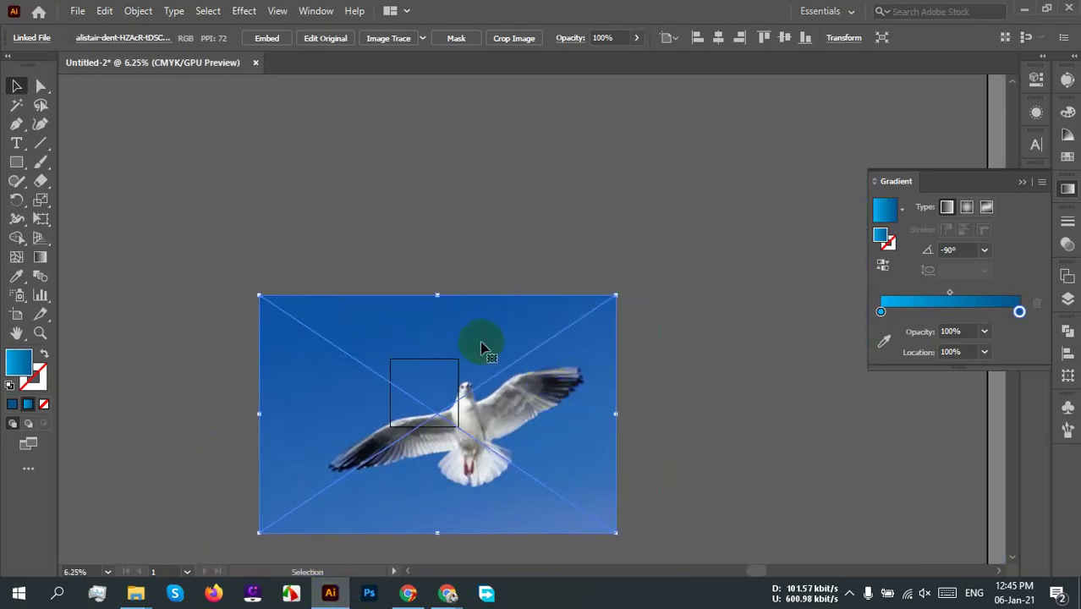
left_click_drag(486, 347, 645, 330)
scroll(615, 433, "right", 2)
left_click_drag(459, 411, 505, 402)
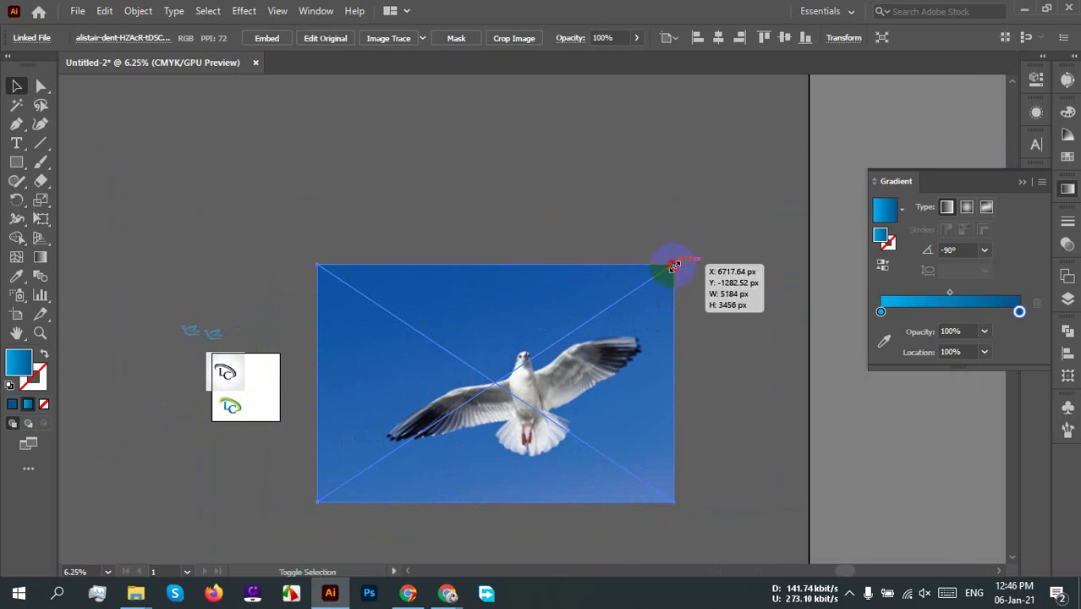
left_click_drag(673, 265, 542, 354)
left_click_drag(475, 403, 360, 404)
Step: Embed the linked seagull photo in the document and reselect it
scroll(381, 390, "up", 7)
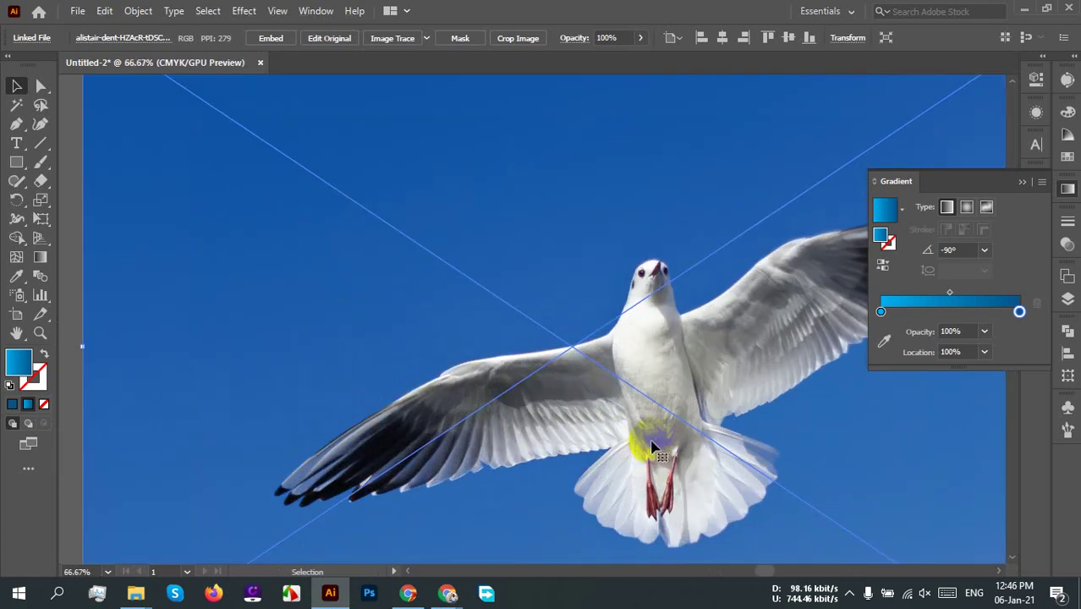
scroll(669, 399, "down", 3)
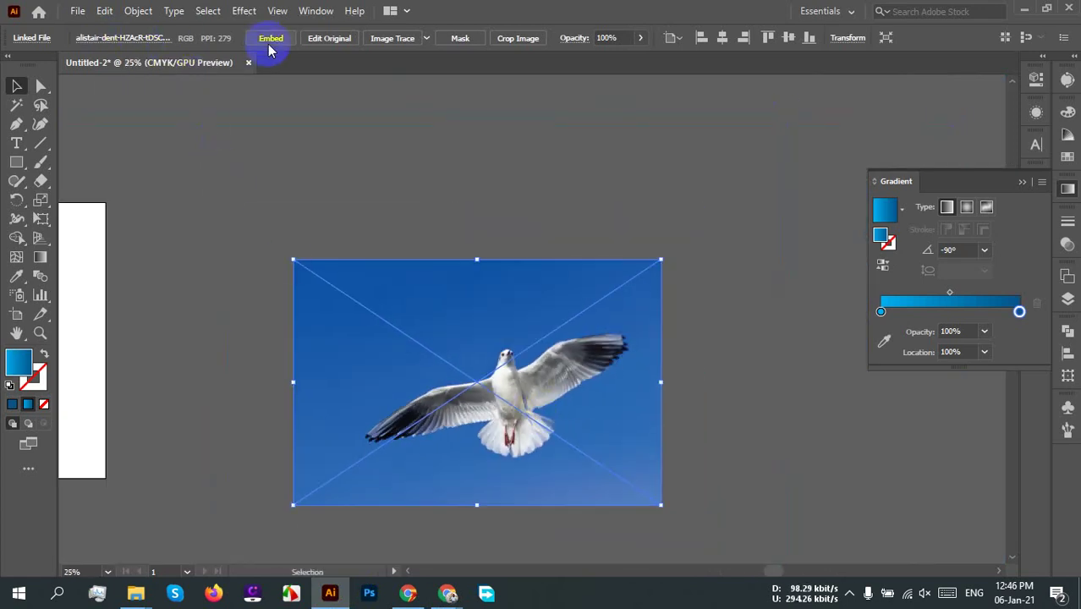
left_click(727, 371)
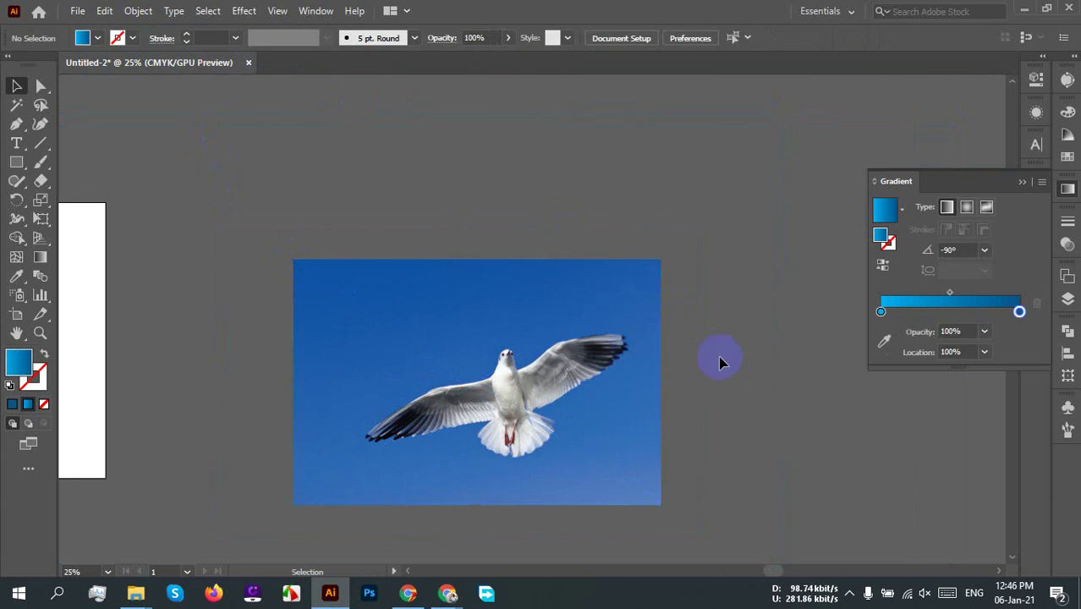
left_click(482, 300)
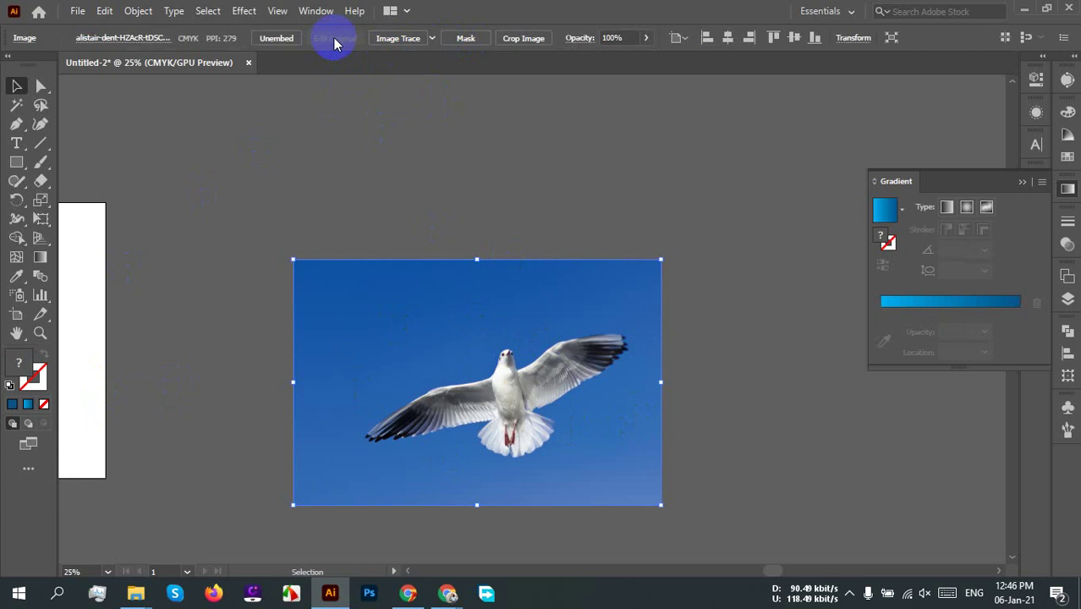
Step: Image-trace the embedded seagull photo with the High Fidelity Photo preset
left_click(431, 38)
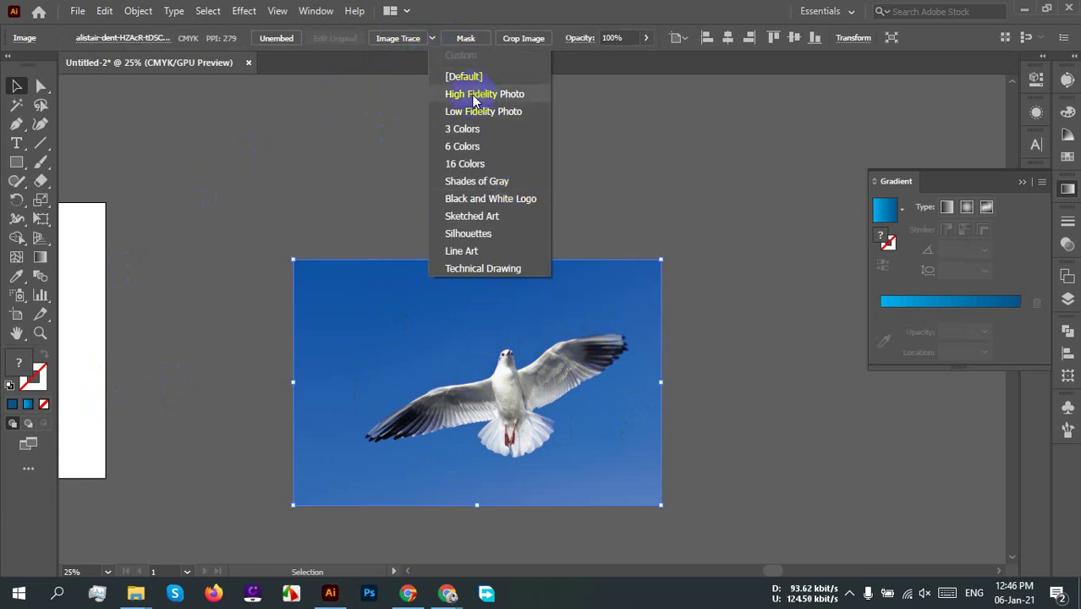
left_click(474, 96)
left_click(630, 316)
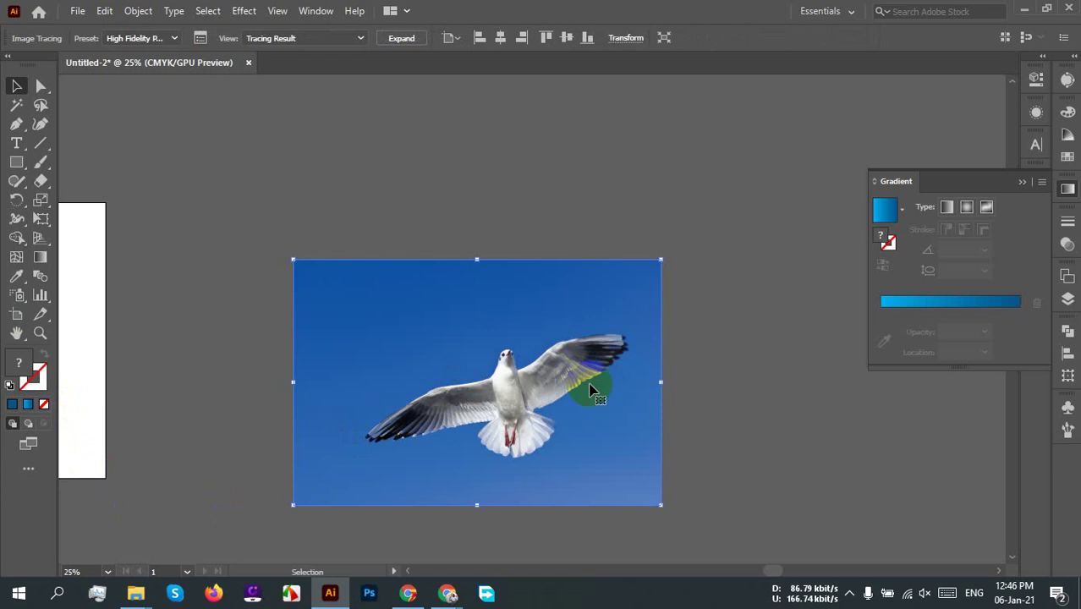
Step: Examine the traced seagull up close, checking the colour shapes on its body, wing edges and head
scroll(511, 391, "up", 12)
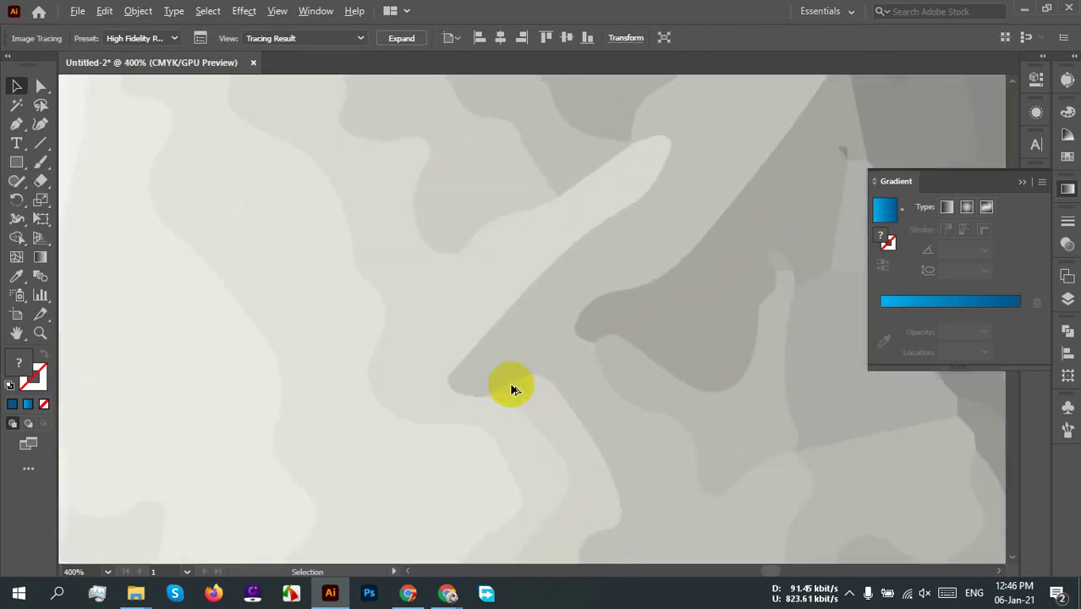
scroll(592, 253, "down", 5)
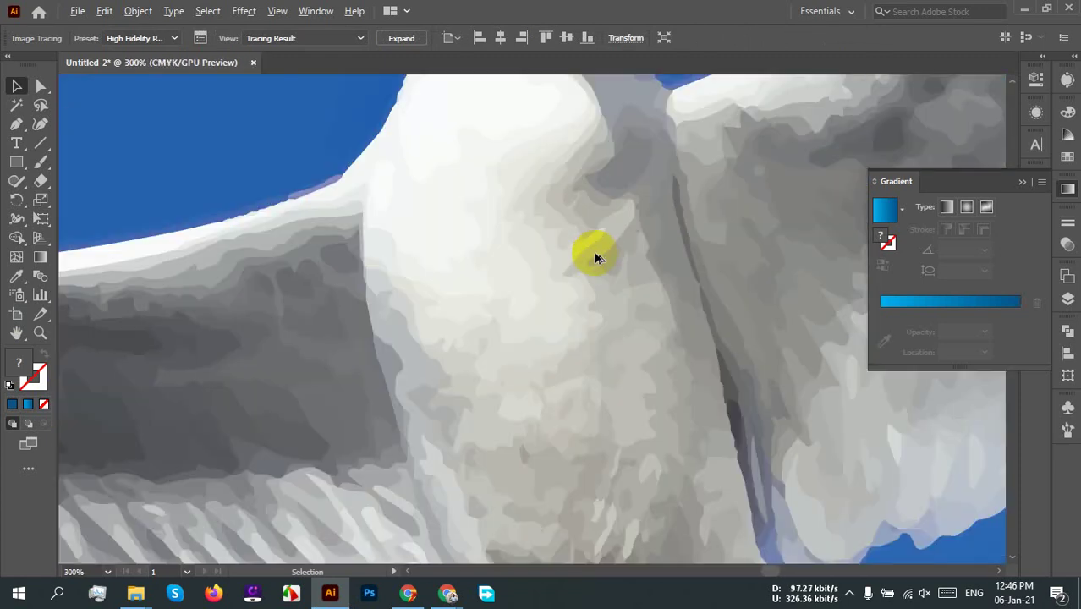
scroll(541, 297, "up", 5)
key("space")
left_click_drag(249, 189, 617, 317)
scroll(617, 318, "down", 3)
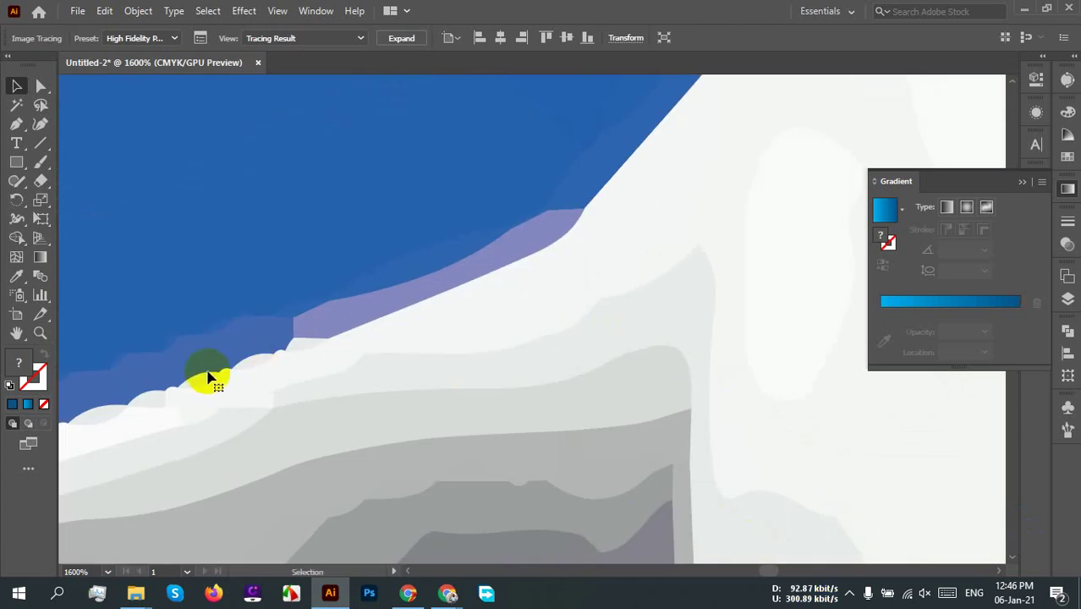
scroll(254, 394, "down", 3)
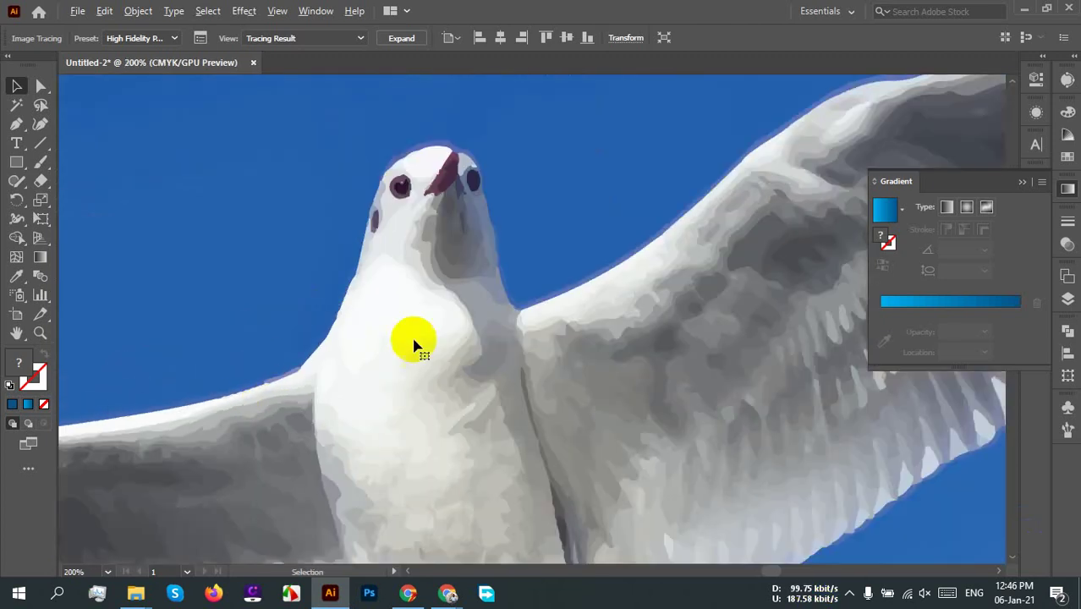
scroll(438, 247, "up", 4)
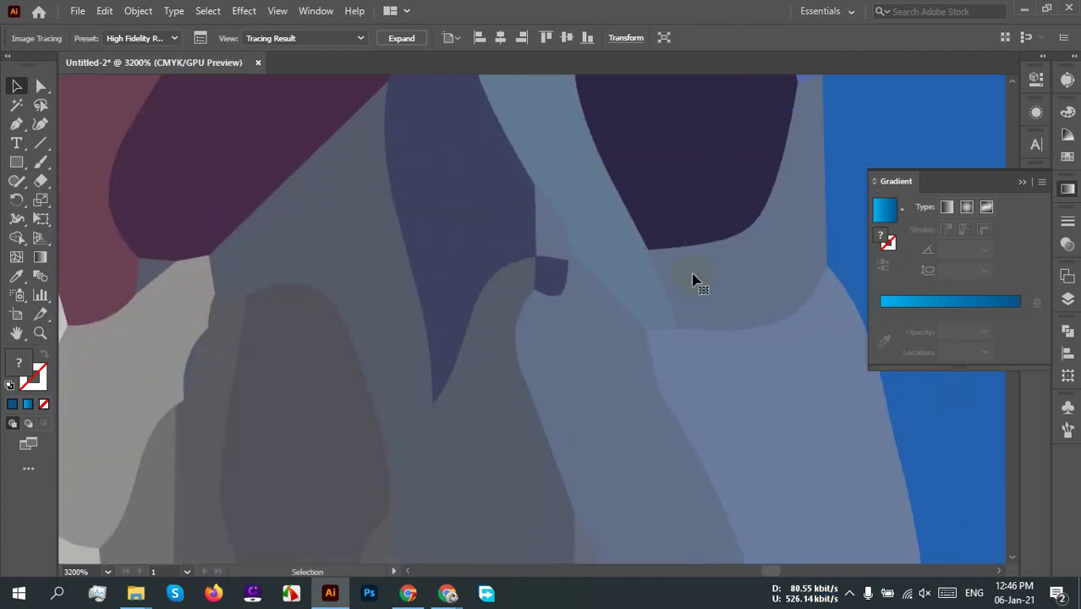
scroll(542, 288, "down", 6)
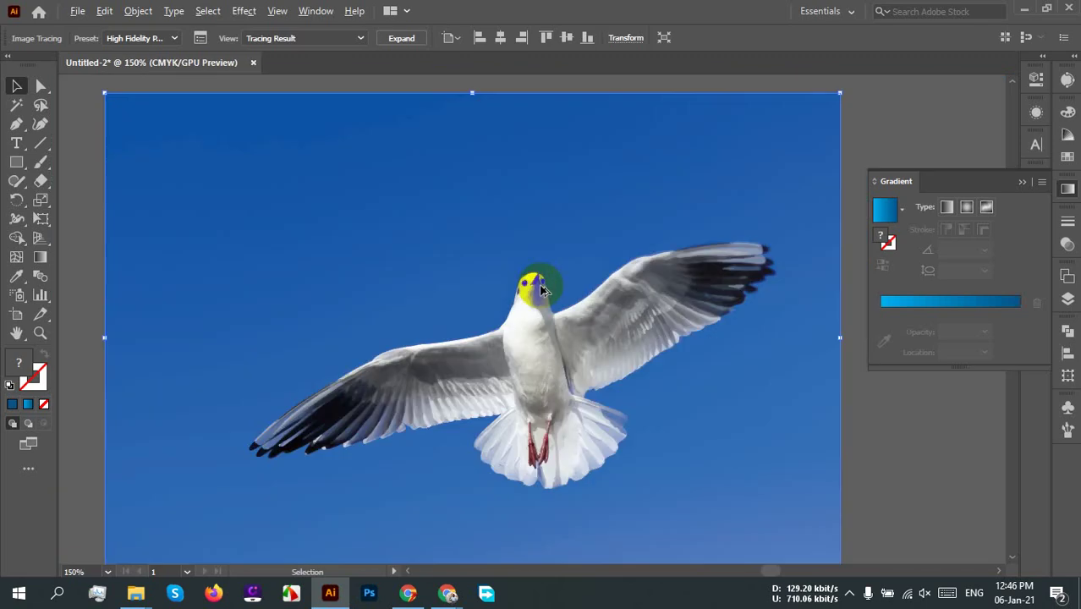
scroll(543, 290, "down", 5)
left_click_drag(744, 297, 557, 329)
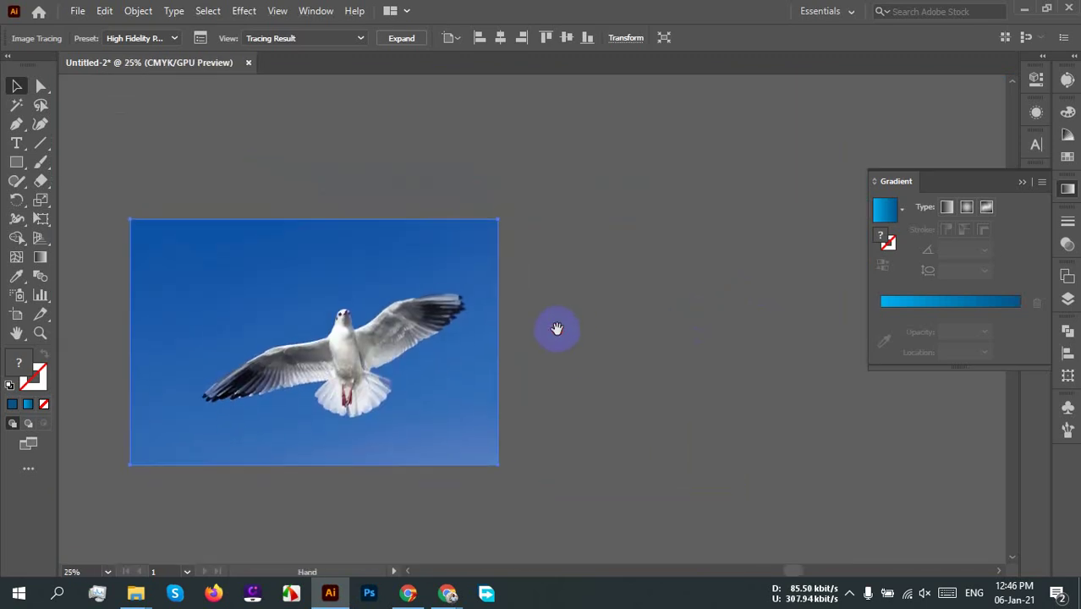
scroll(395, 349, "up", 2)
scroll(396, 350, "down", 2)
left_click_drag(567, 390, 554, 385)
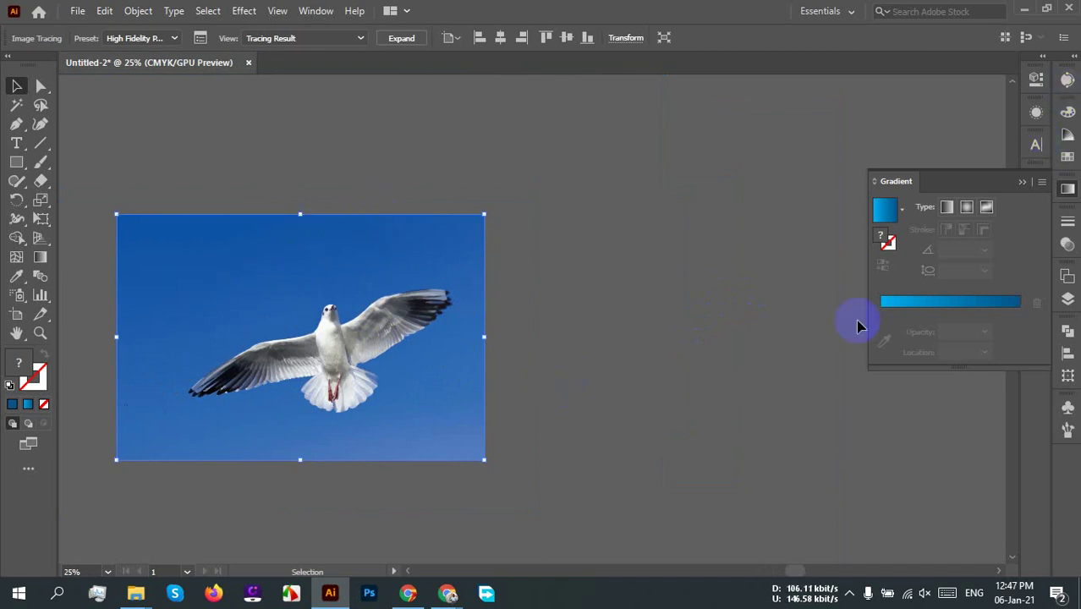
Step: Collapse the Gradient panel and expand the seagull tracing into editable vector paths
left_click(1067, 188)
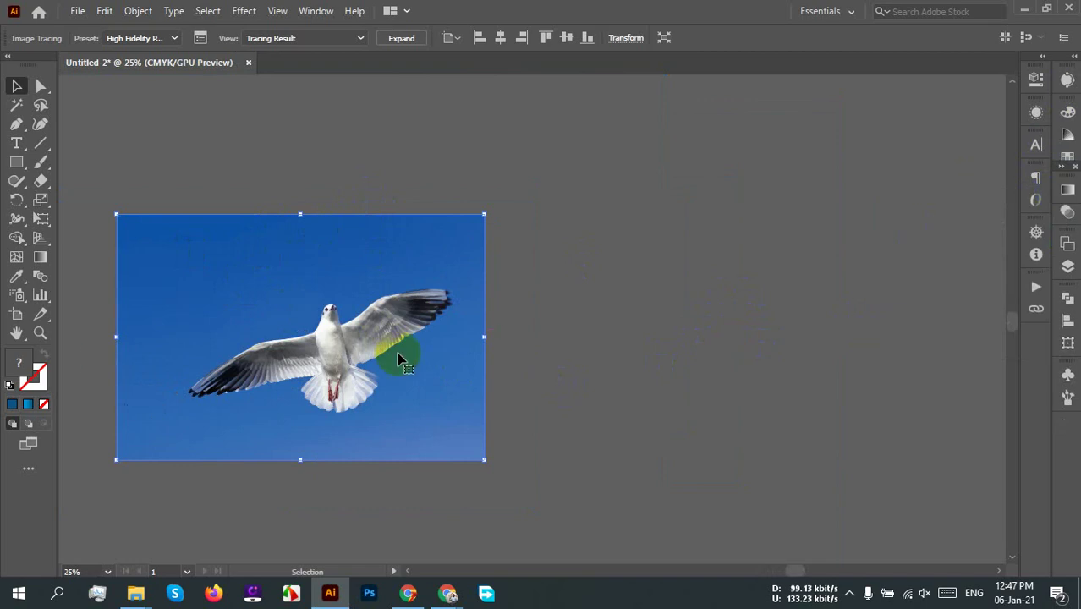
scroll(345, 368, "up", 1)
scroll(345, 368, "up", 5)
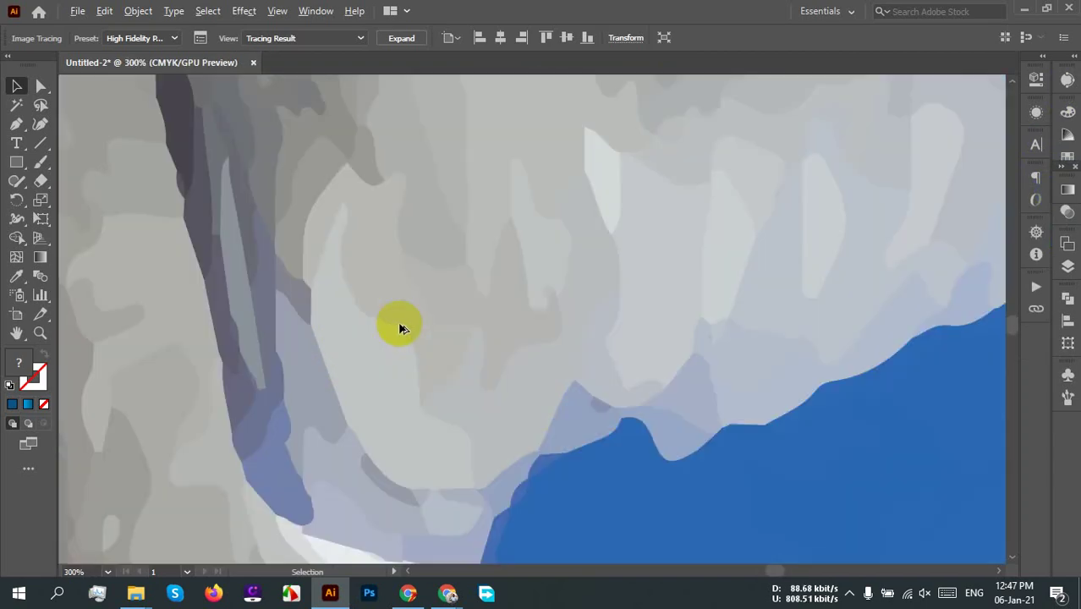
scroll(474, 397, "down", 6)
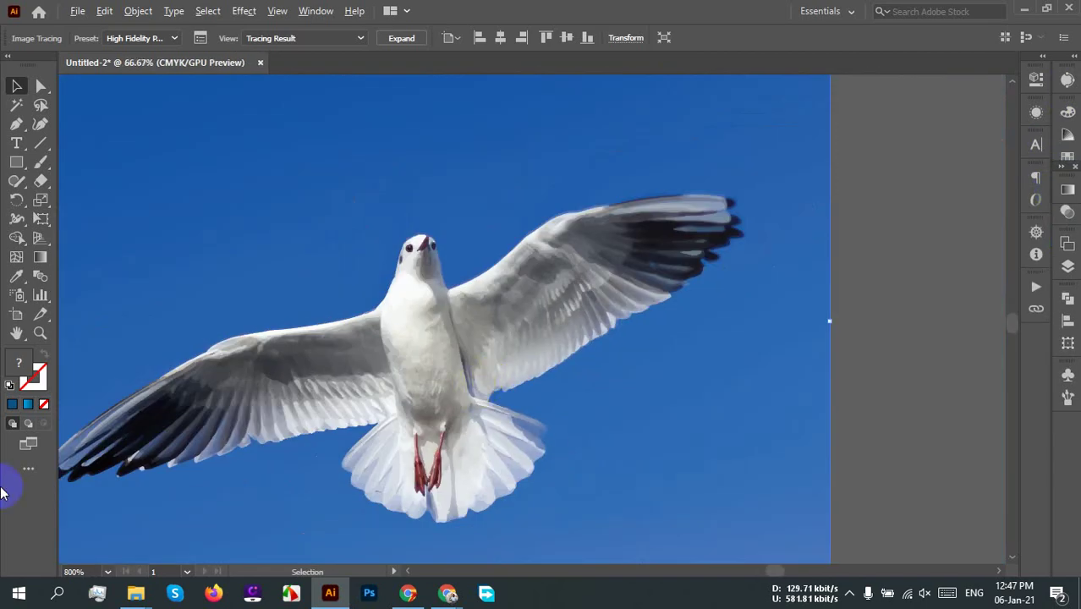
scroll(600, 419, "down", 1)
left_click_drag(405, 415, 416, 443)
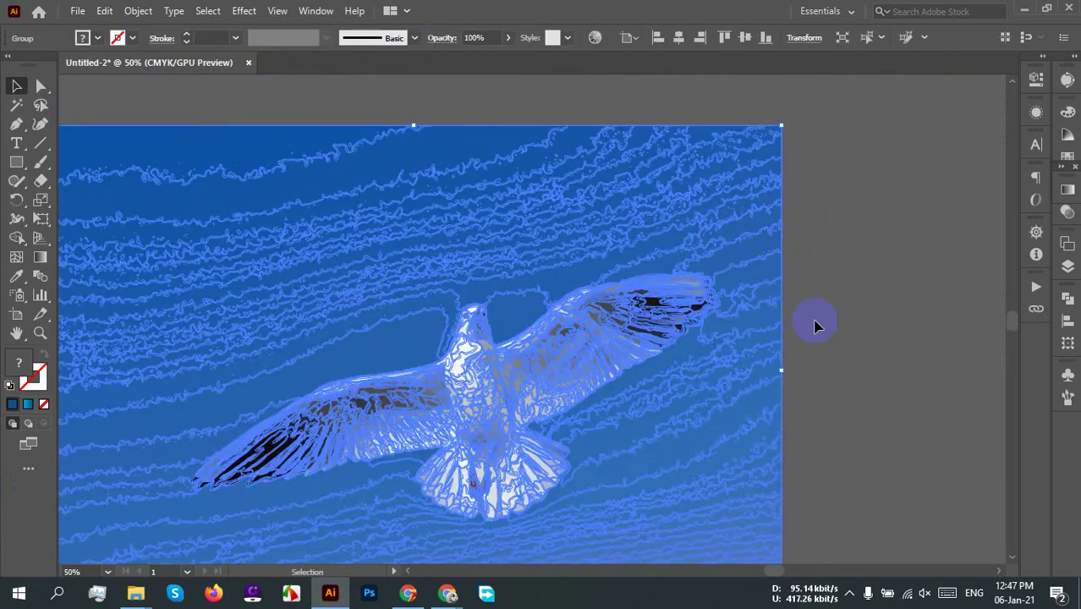
Step: Ungroup the expanded seagull tracing and clear the selection
scroll(563, 321, "down", 2)
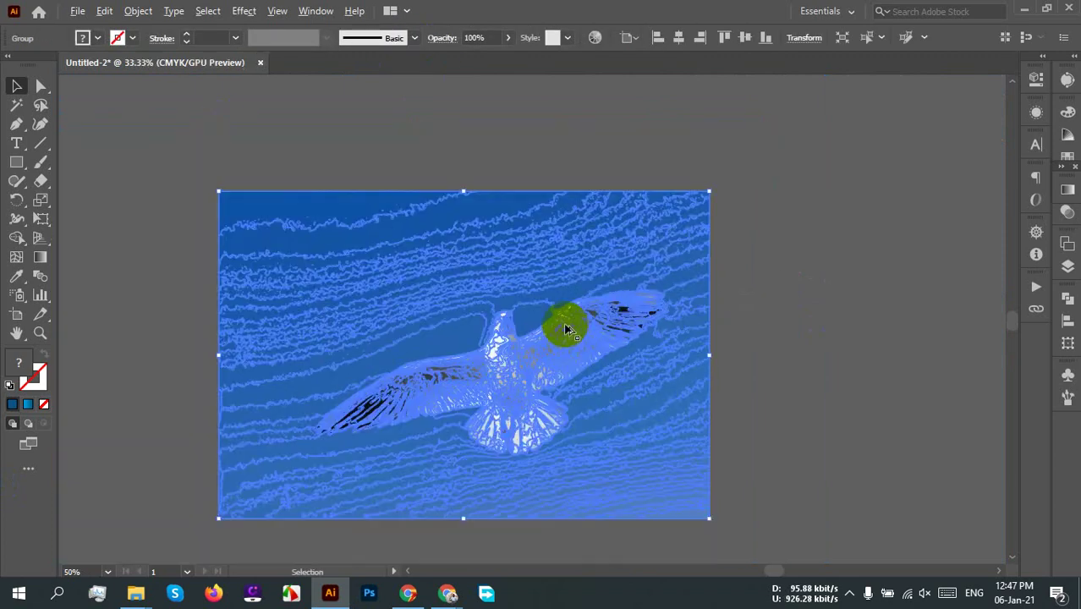
scroll(452, 302, "up", 2)
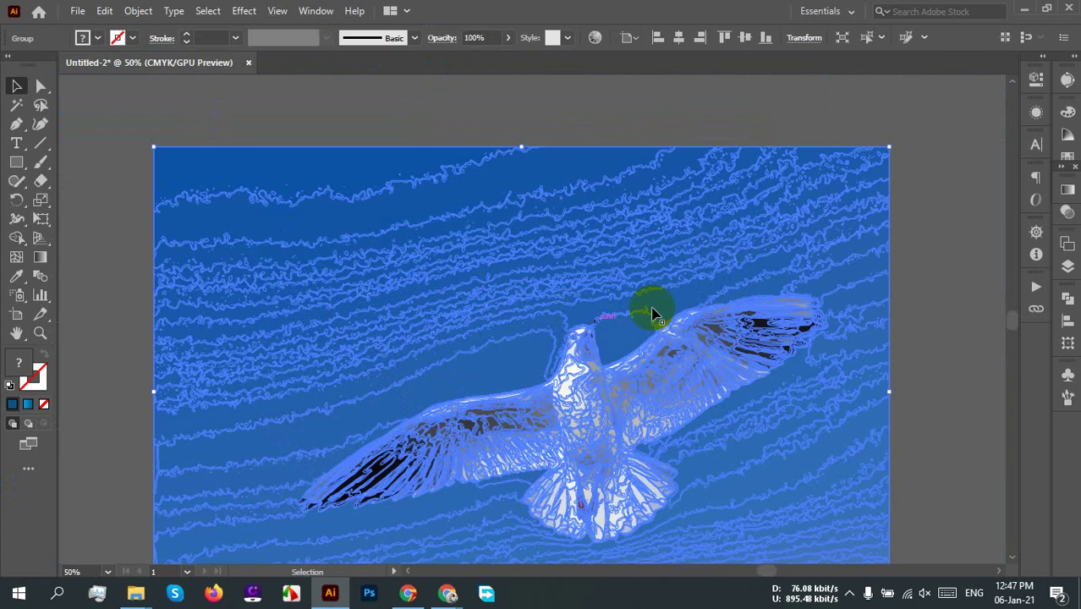
right_click(339, 258)
left_click(388, 382)
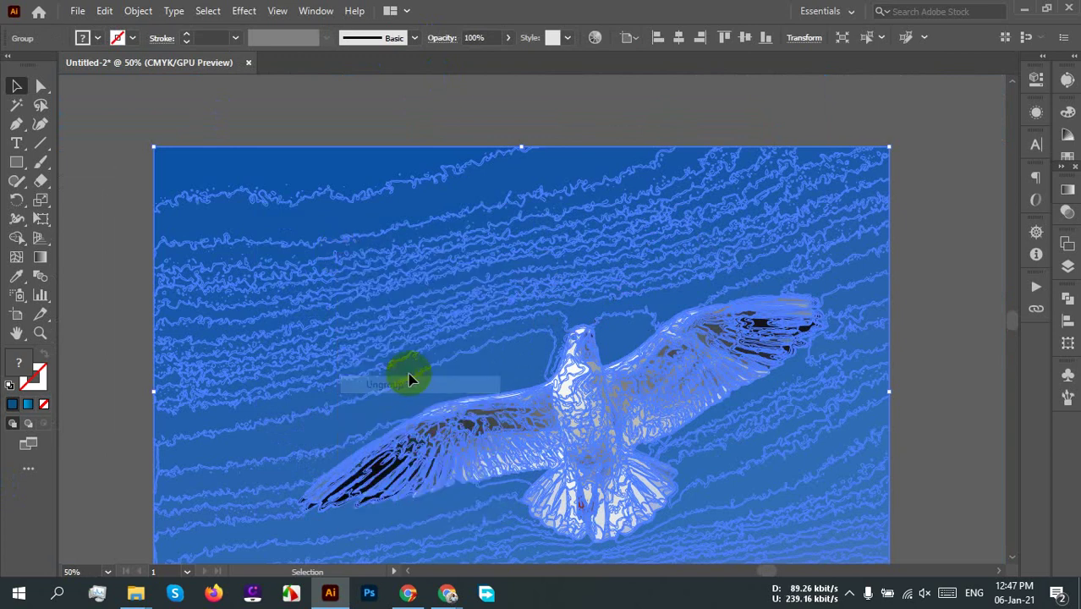
left_click(895, 251)
Step: Pick individual traced shapes in the sky and on the wing, moving a small one into the sky beside the bird
left_click(315, 321)
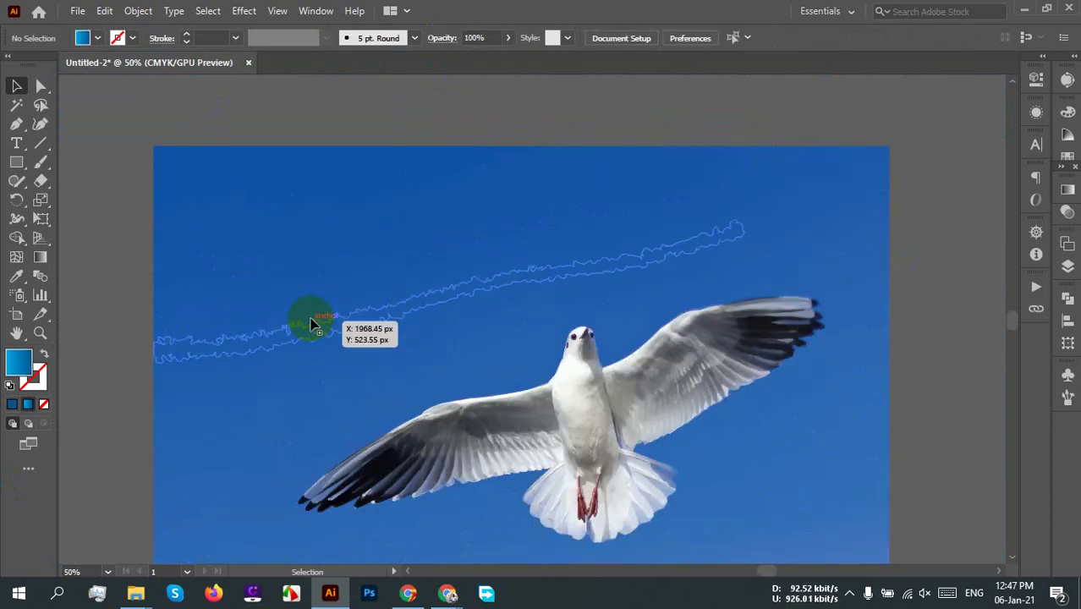
mouse_move(319, 324)
left_mouse_down()
mouse_move(283, 188)
mouse_move(316, 193)
mouse_move(308, 299)
left_mouse_up()
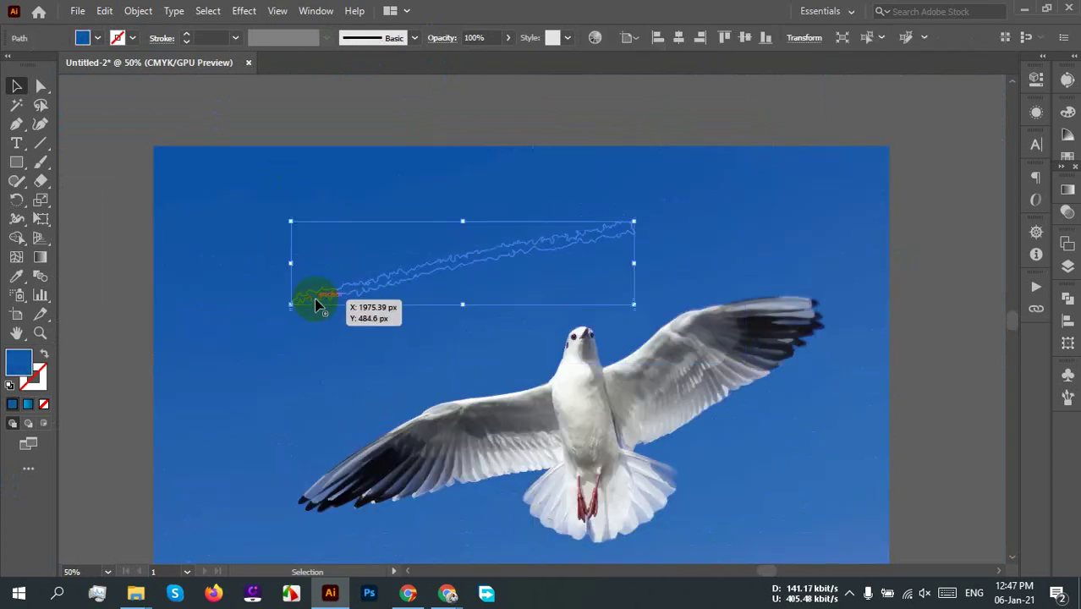
left_click(536, 433)
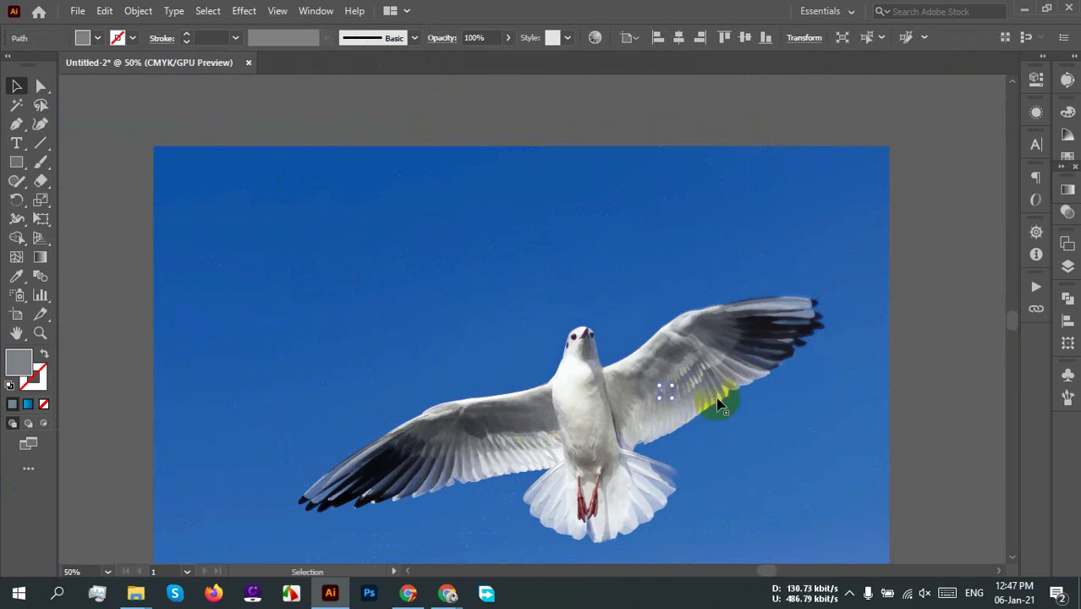
left_click_drag(718, 403, 840, 483)
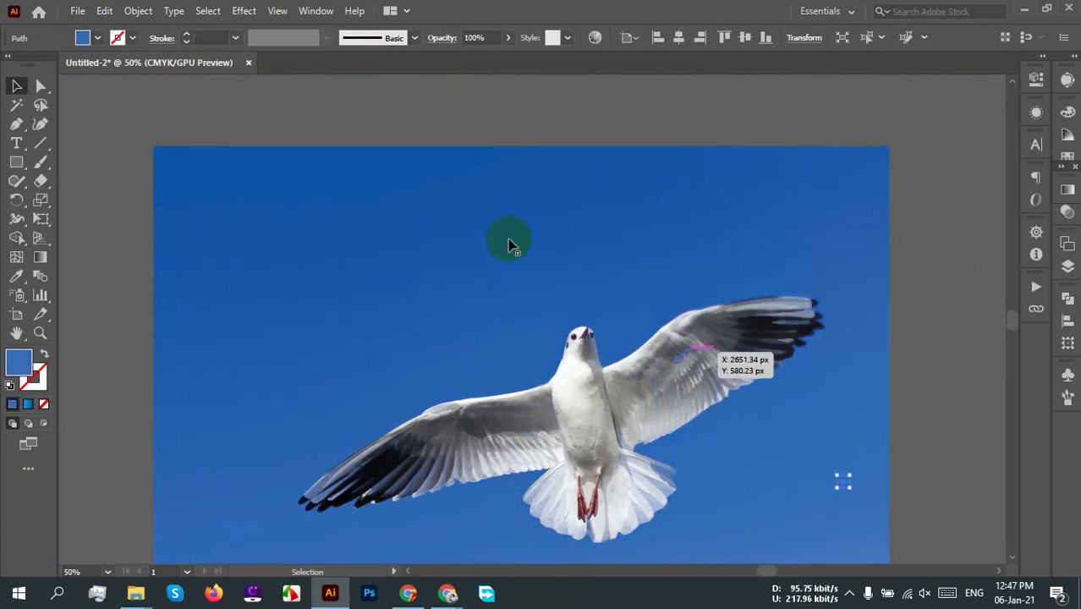
mouse_move(509, 241)
left_mouse_down()
mouse_move(800, 232)
mouse_move(753, 226)
left_mouse_up()
scroll(929, 328, "down", 2)
scroll(929, 329, "right", 2)
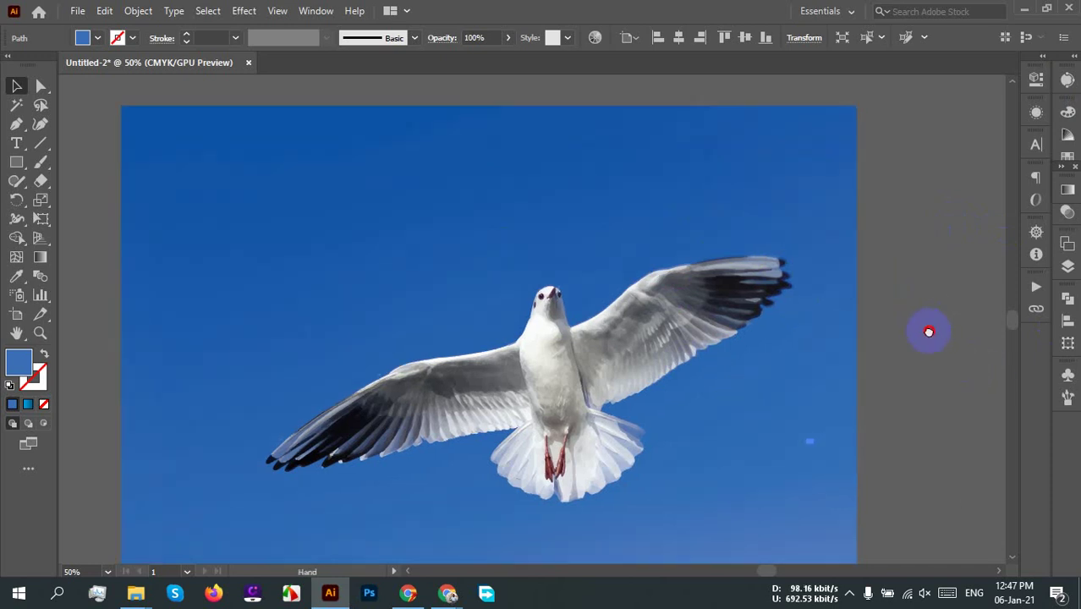
scroll(895, 283, "down", 2)
scroll(775, 351, "right", 2)
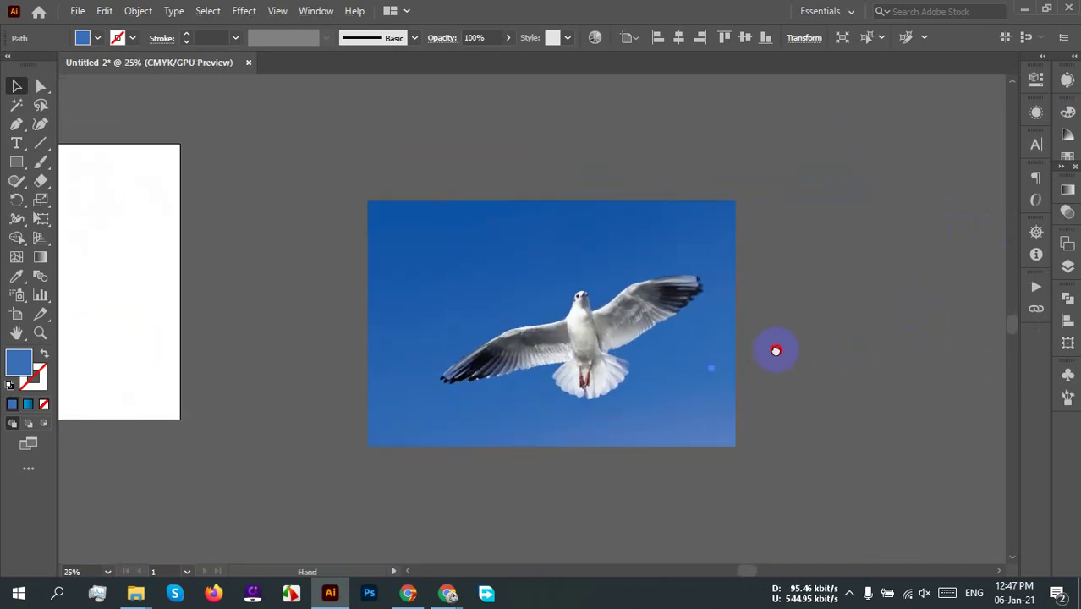
scroll(724, 339, "up", 1)
left_click_drag(535, 355, 408, 385)
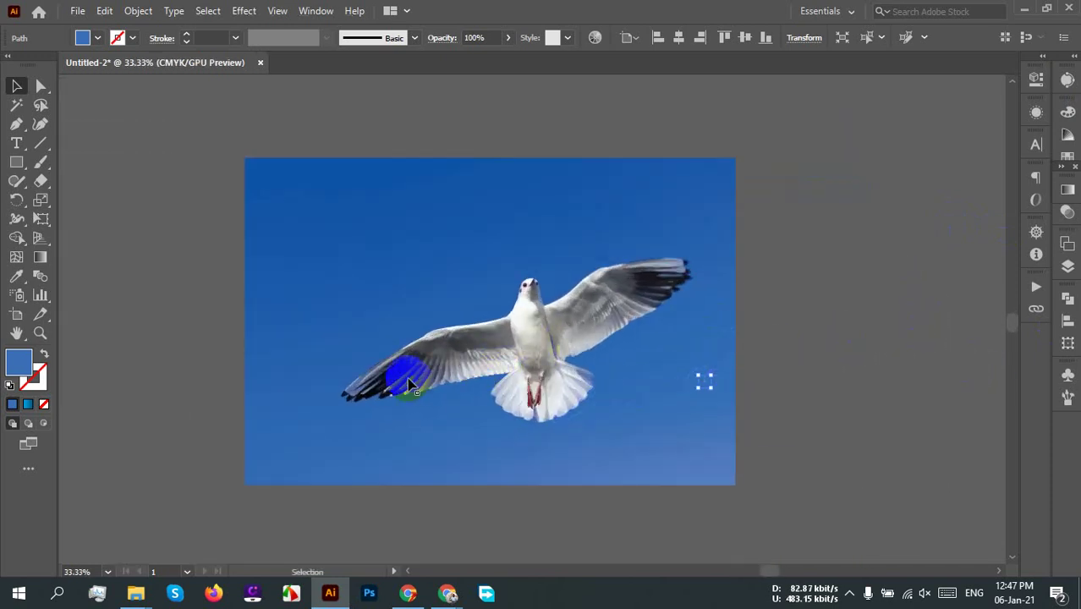
left_click_drag(597, 308, 659, 256)
left_click(754, 387)
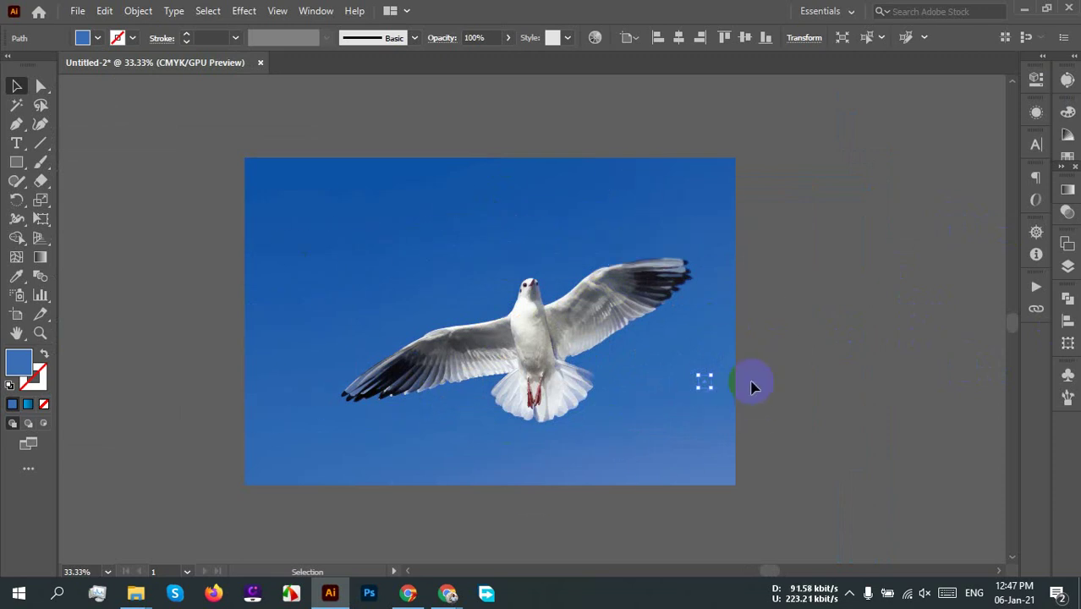
left_click_drag(322, 478, 757, 355)
Step: Select the blue sky shapes with the Magic Wand, check the selection along the bird's outline, and replace it with one lower sky path
left_click(16, 105)
left_click(273, 203)
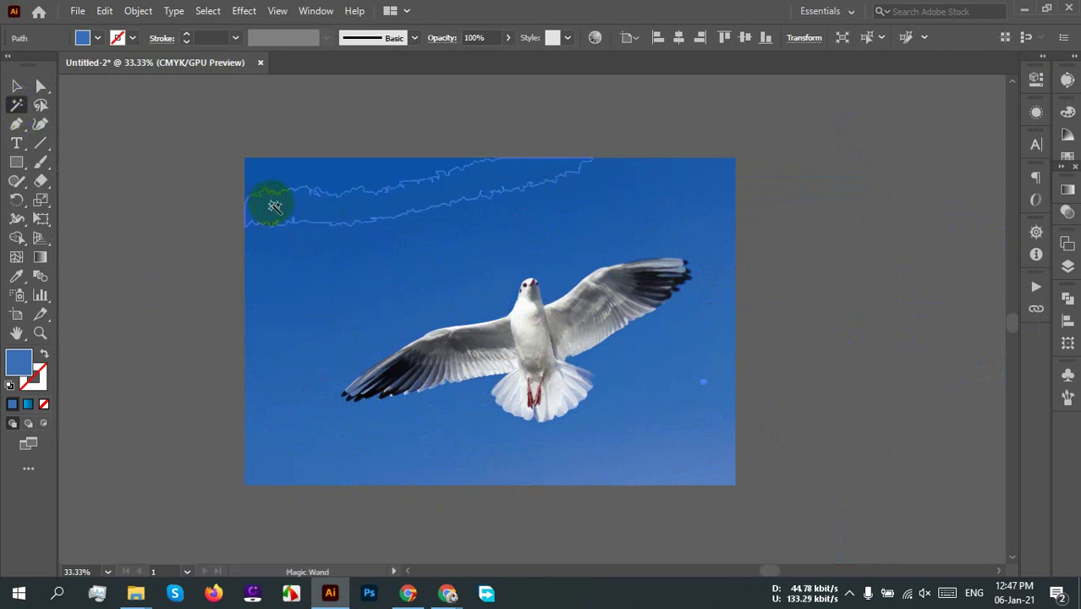
left_click(729, 385)
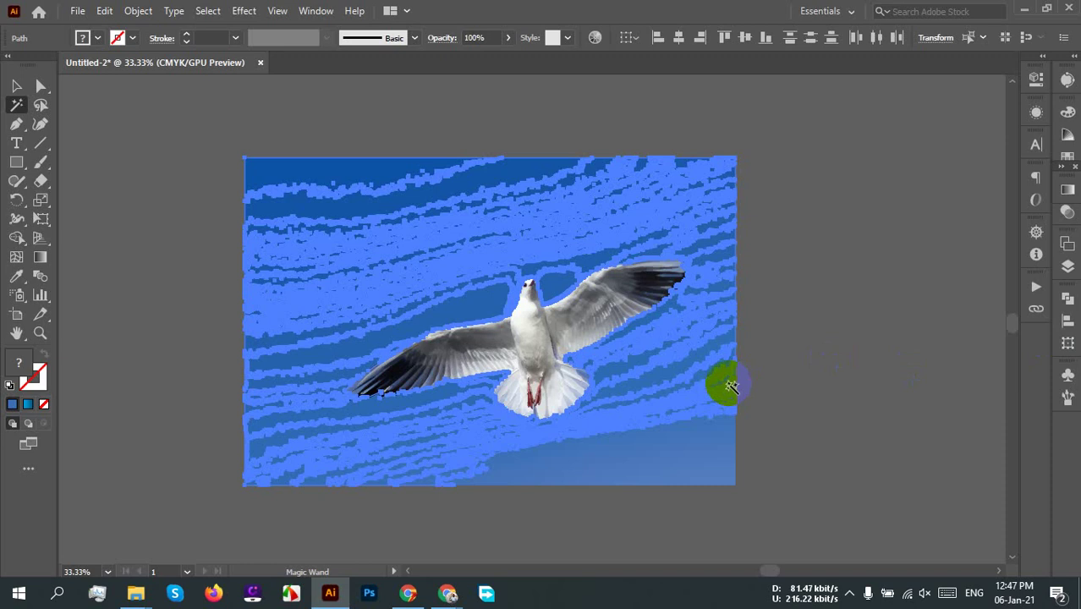
scroll(677, 347, "up", 2)
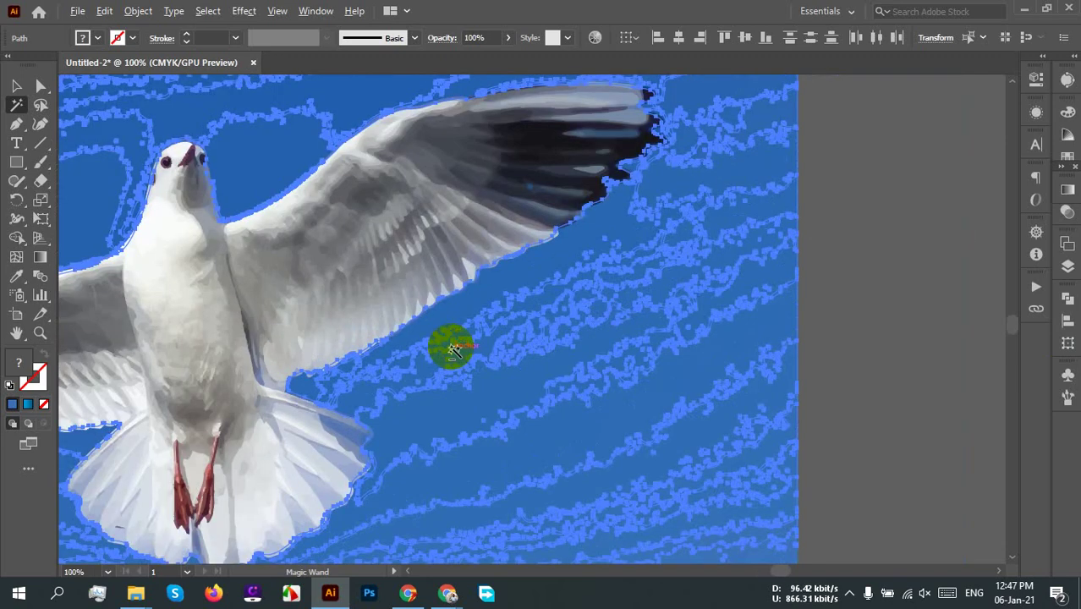
scroll(452, 348, "down", 2)
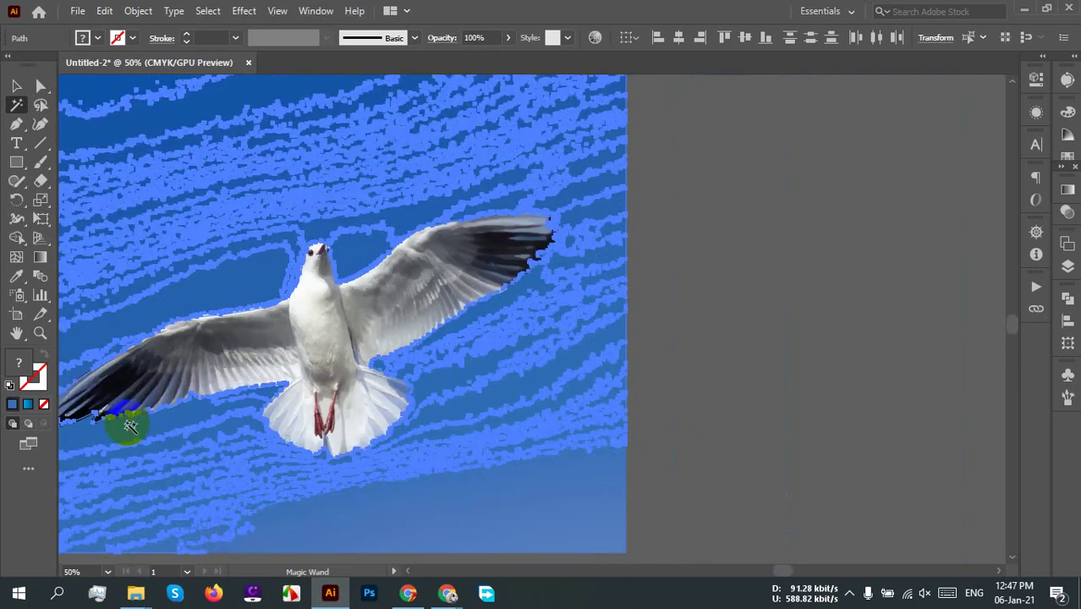
scroll(129, 425, "up", 3)
scroll(651, 244, "down", 1)
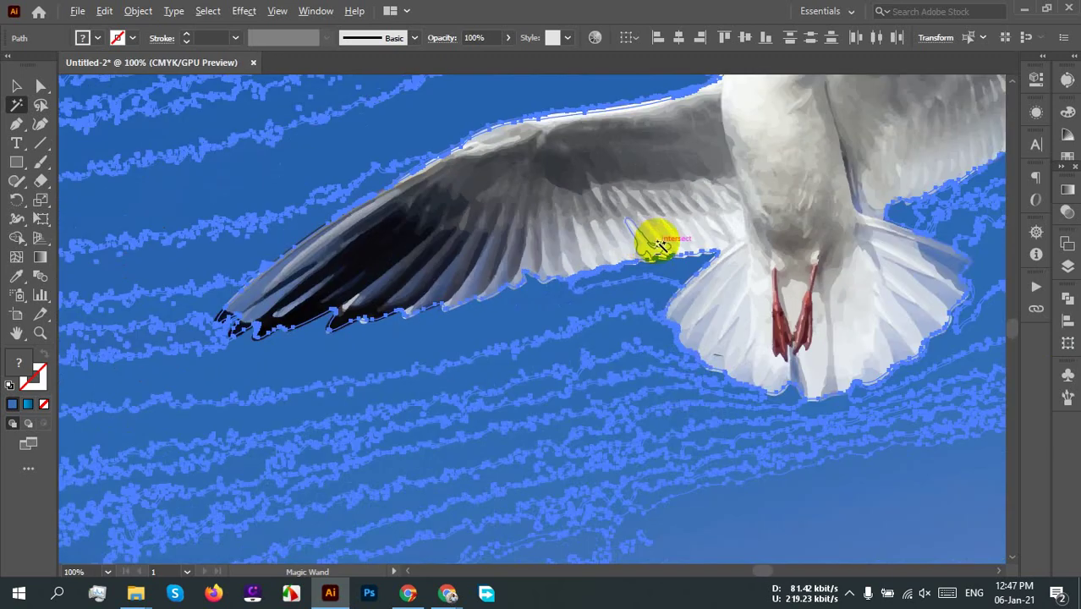
scroll(660, 245, "down", 1)
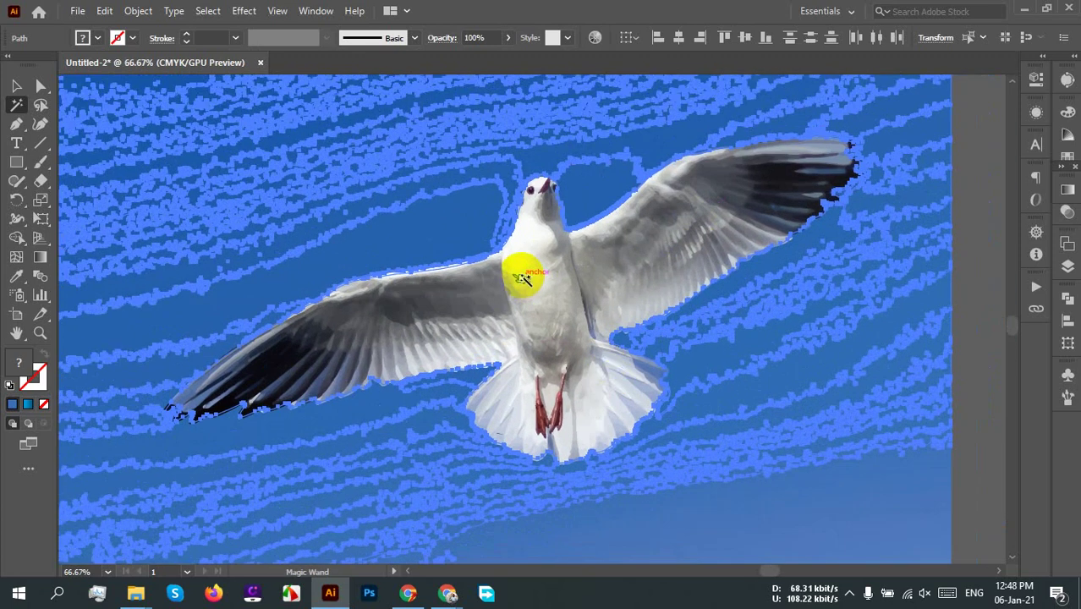
key("v")
left_click(756, 518)
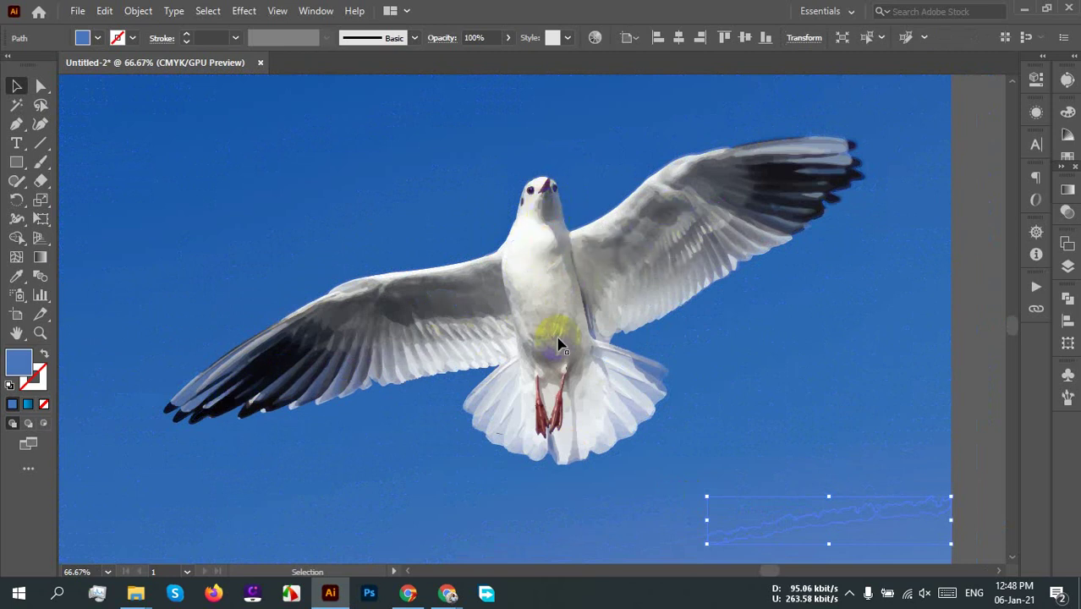
Step: Select the similarly coloured blue sky shapes from the upper corner of the picture with the Magic Wand and delete them
scroll(558, 420, "down", 2)
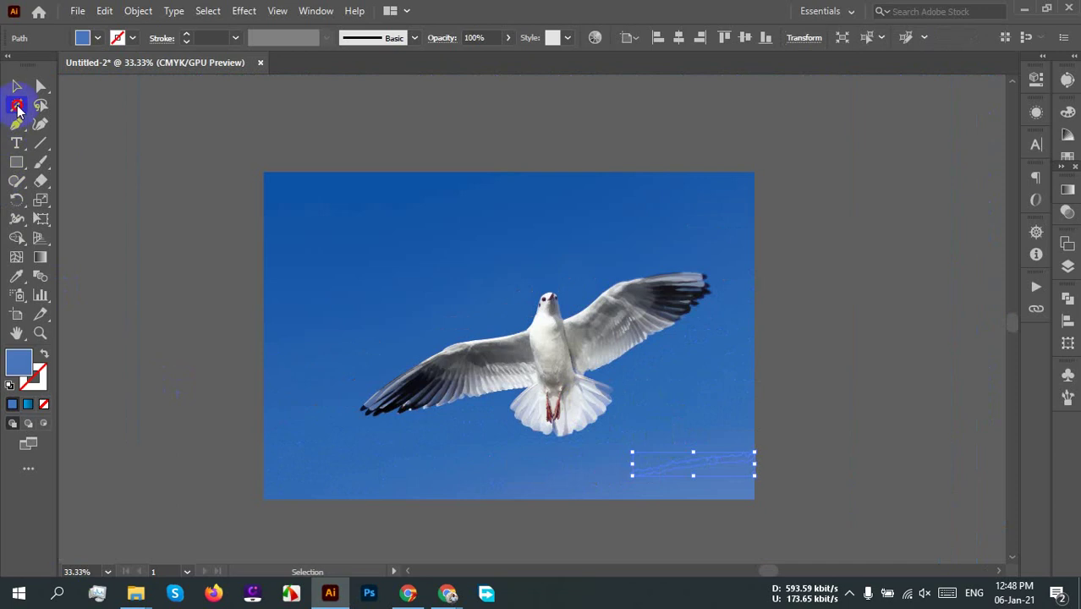
left_click(276, 201)
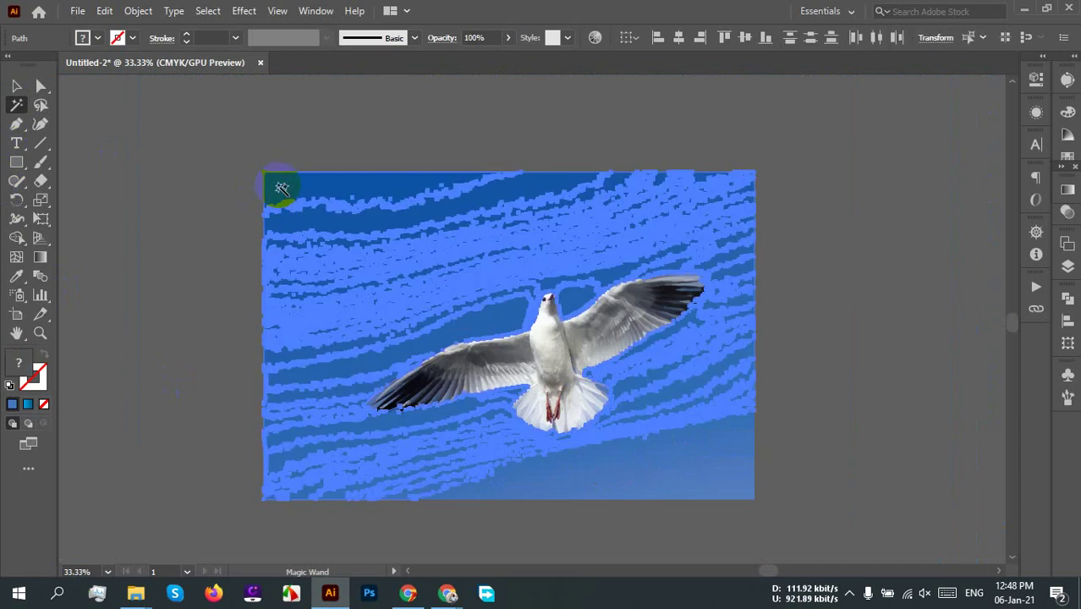
key("Delete")
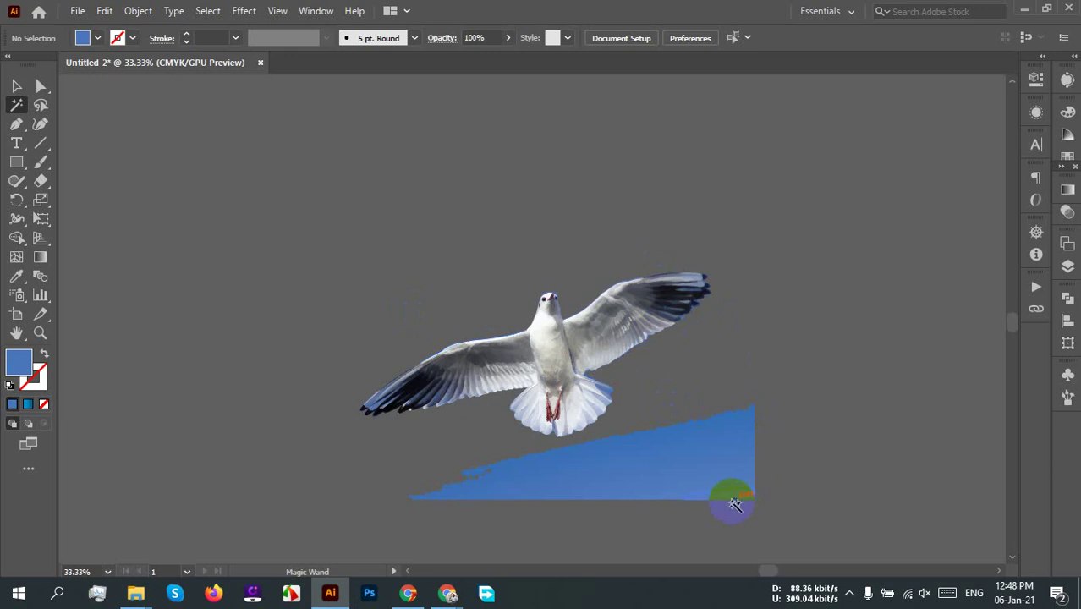
Step: Check which remaining blue shapes the Magic Wand selects, clear the selection, and examine the blue fringe along the wing's upper edge
left_click(708, 489)
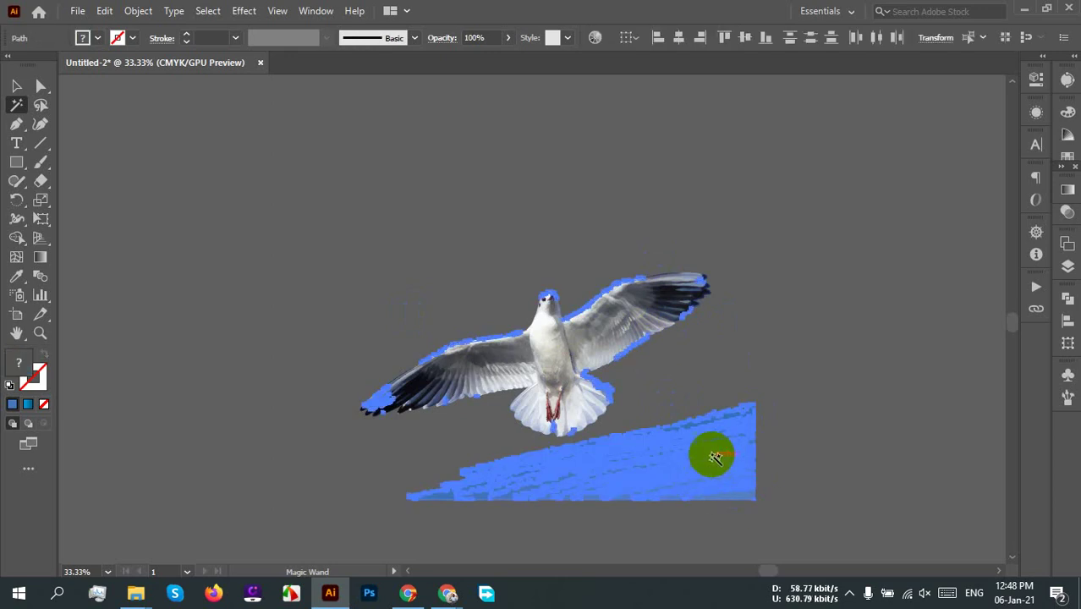
key("v")
left_click(807, 335)
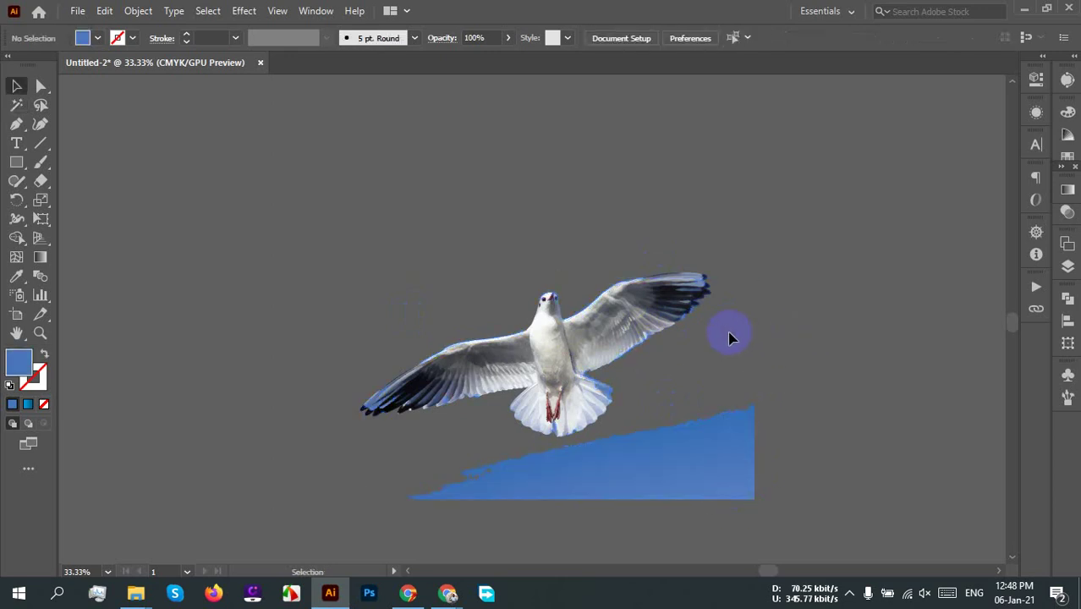
scroll(581, 348, "up", 6)
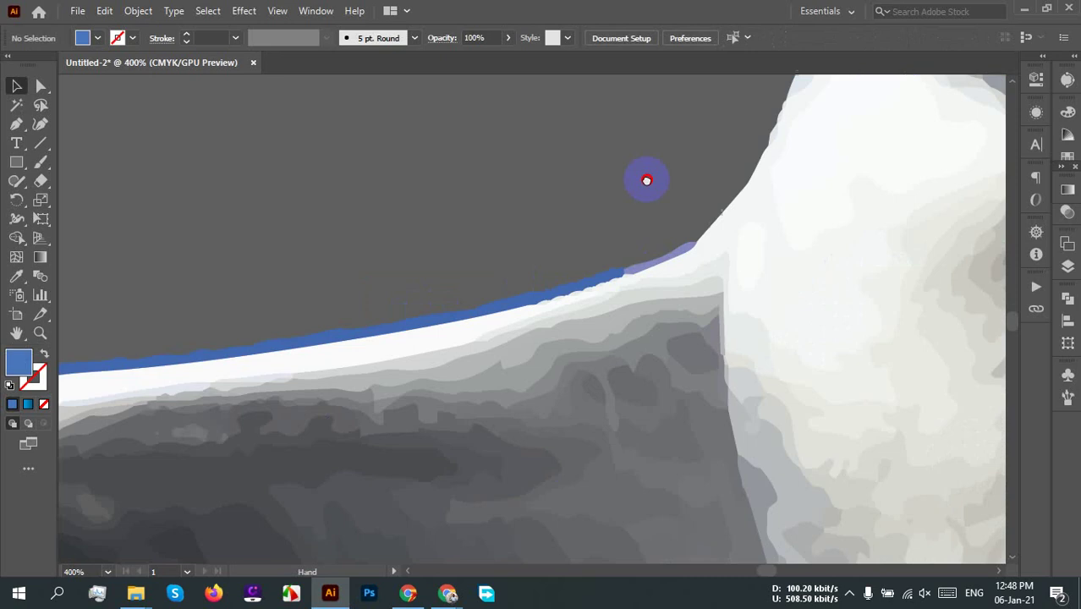
scroll(367, 351, "up", 2)
scroll(475, 302, "down", 8)
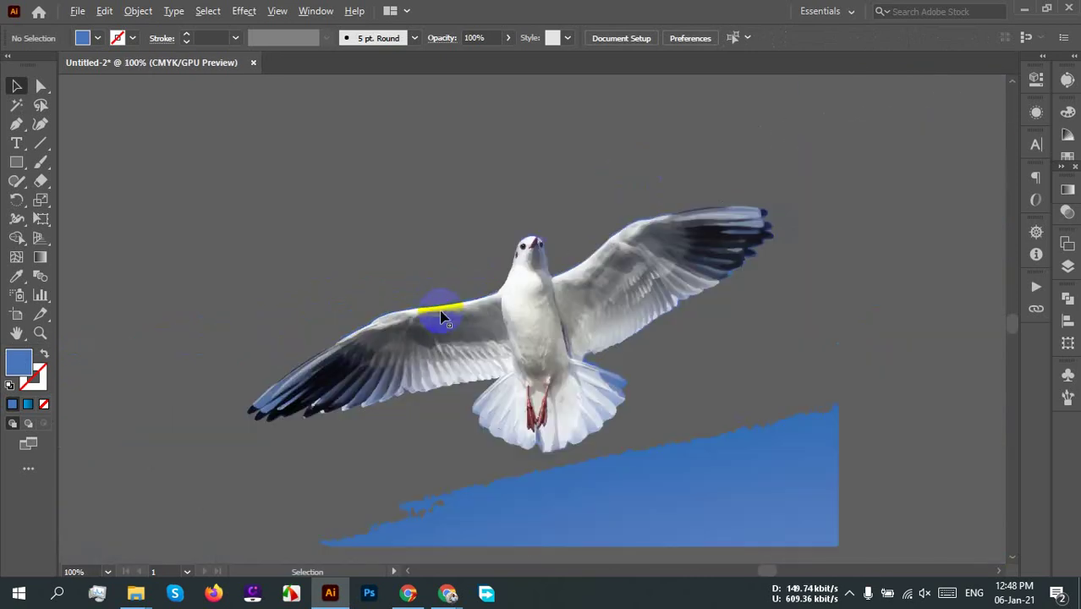
scroll(637, 417, "up", 3)
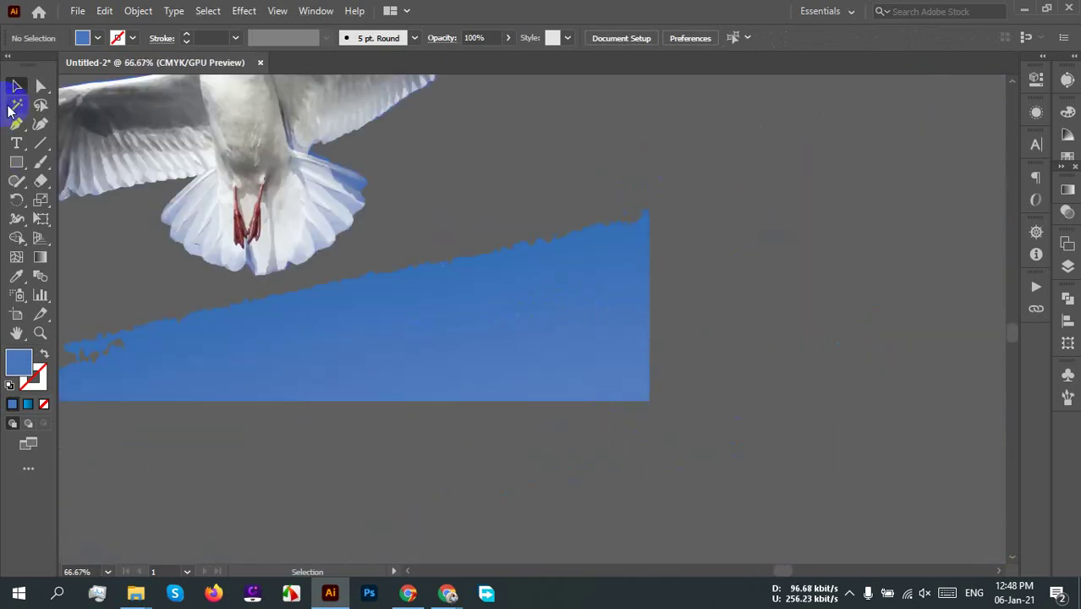
Step: Select the remaining lower blue sky and the matching fringe around the seagull with the Magic Wand and delete them
left_click(15, 107)
left_click(606, 336)
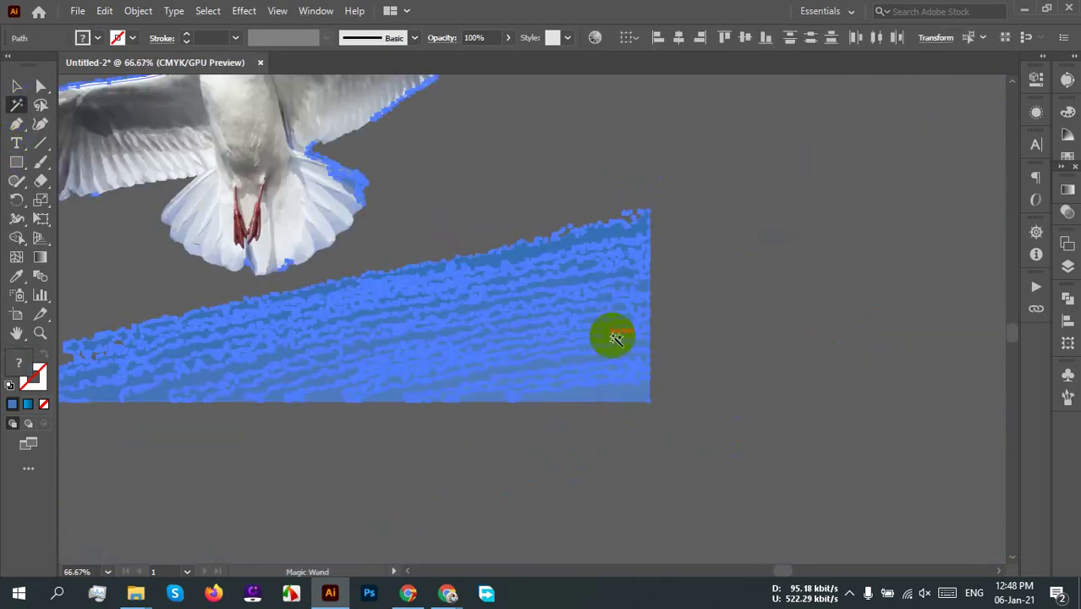
key("Delete")
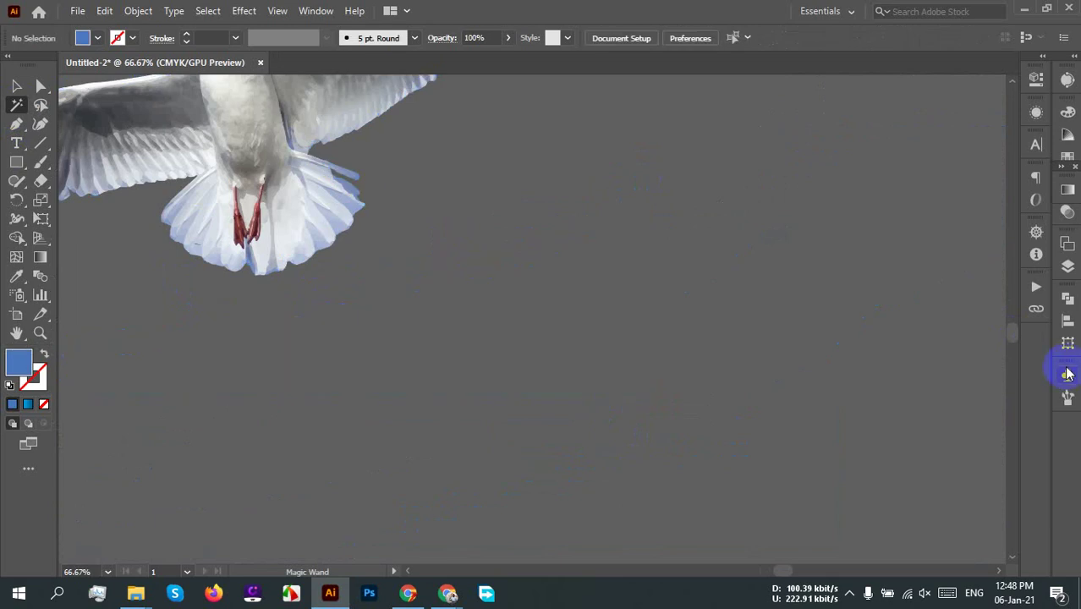
Step: Select all the remaining traced shapes of the isolated seagull, group them, and clear the selection
scroll(475, 250, "down", 2)
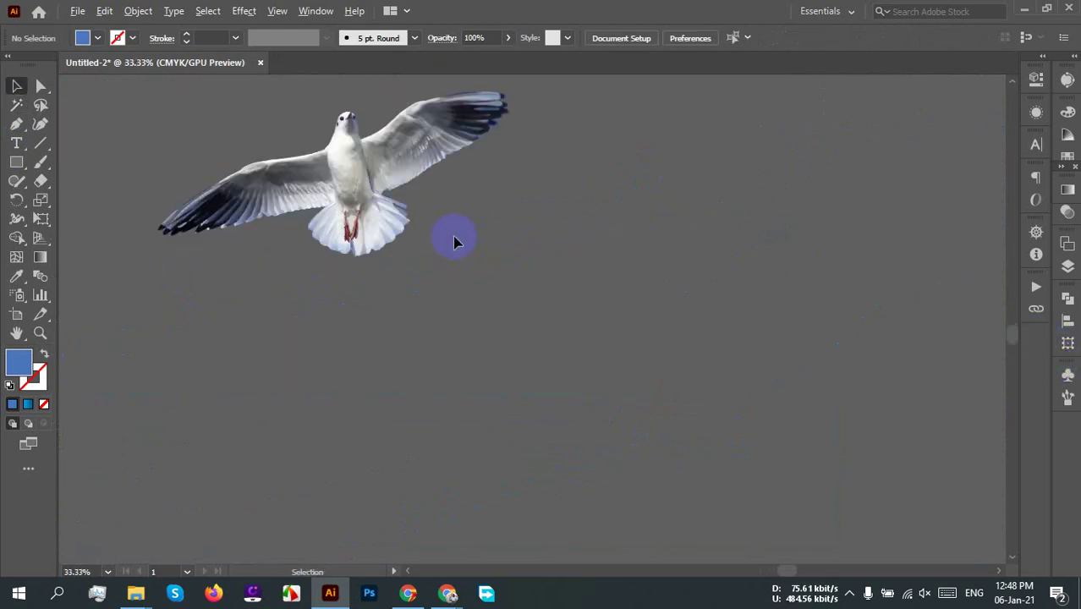
left_click_drag(478, 229, 546, 410)
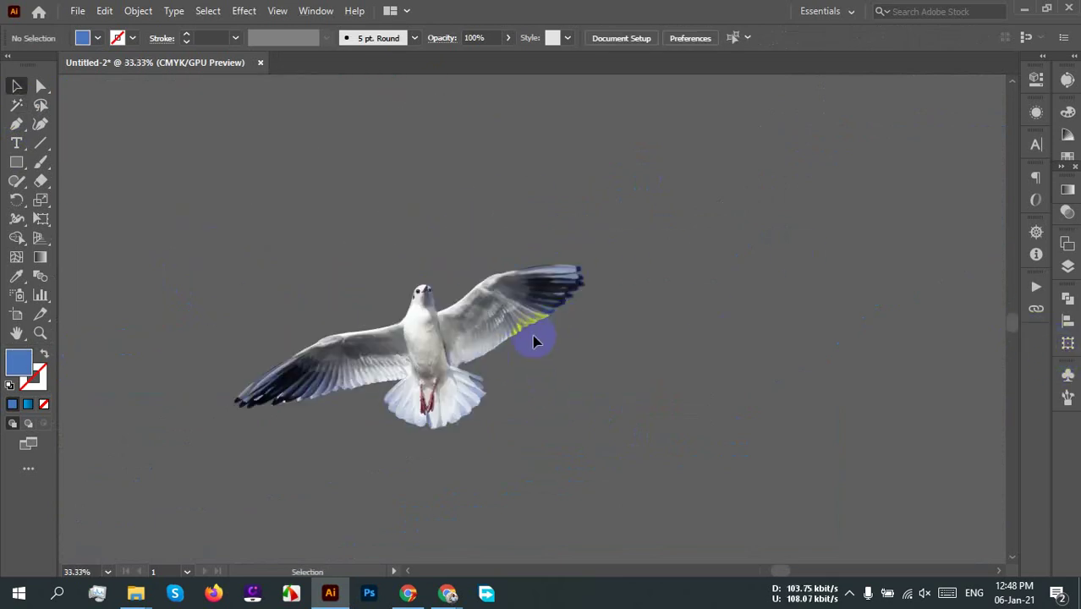
scroll(532, 339, "up", 6)
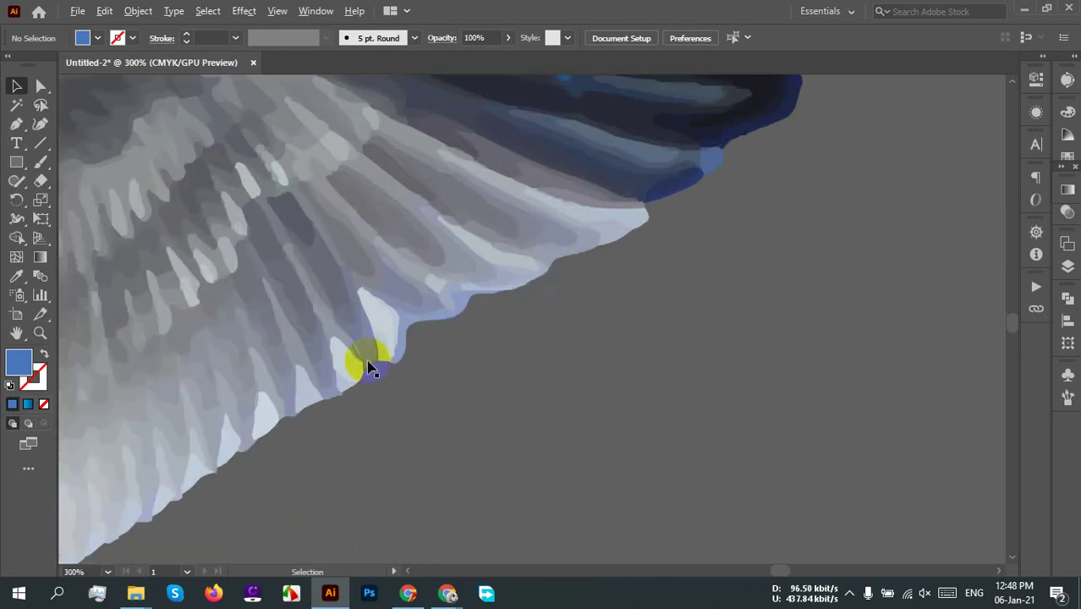
scroll(599, 364, "down", 4)
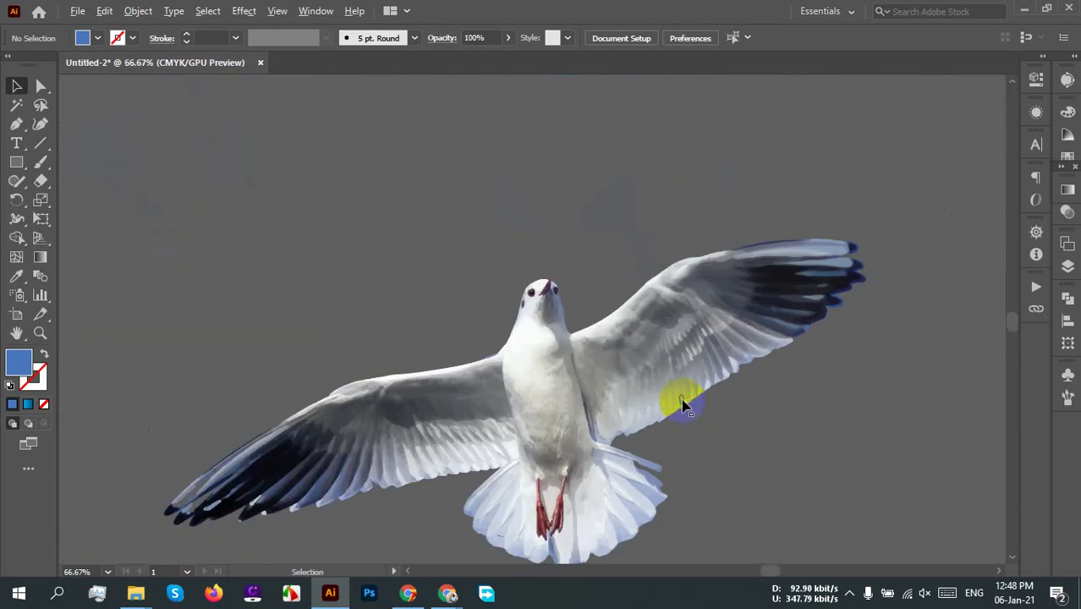
scroll(685, 406, "down", 1)
left_click_drag(752, 468, 691, 459)
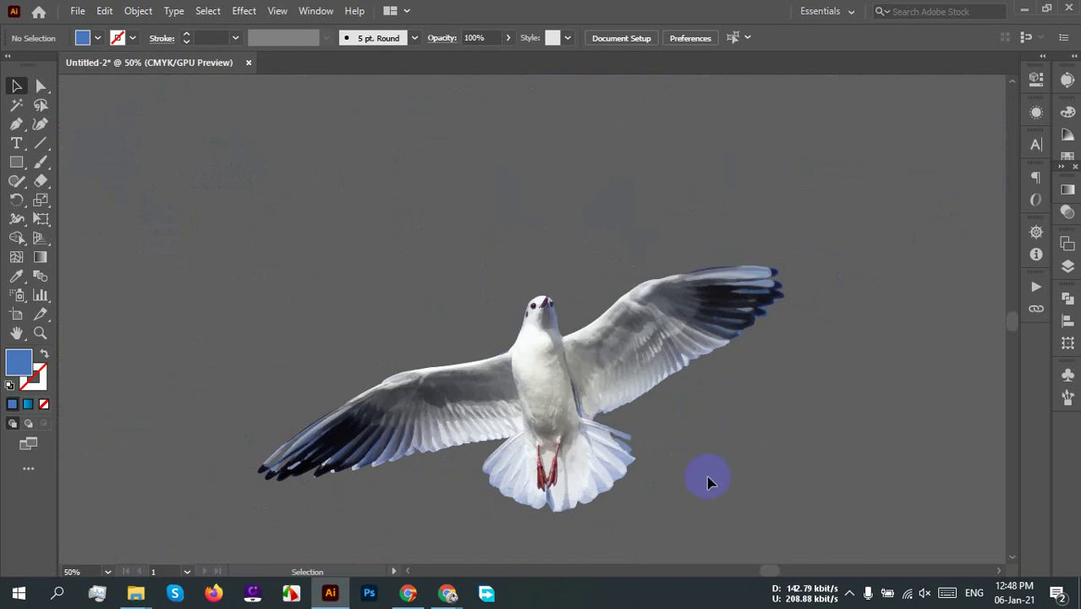
left_click(640, 302)
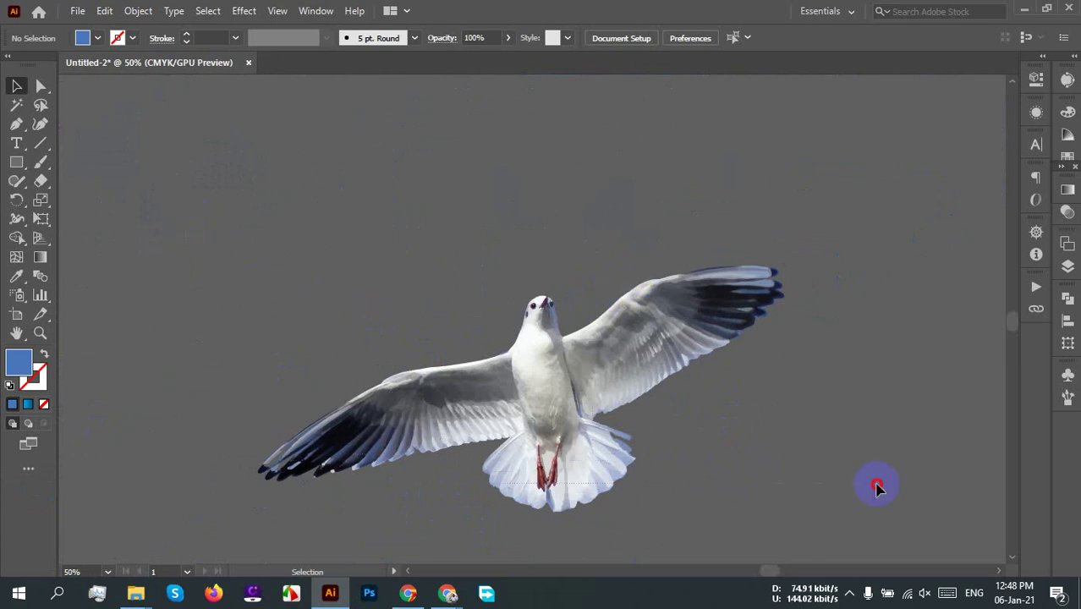
left_click_drag(868, 564, 711, 489)
right_click(619, 343)
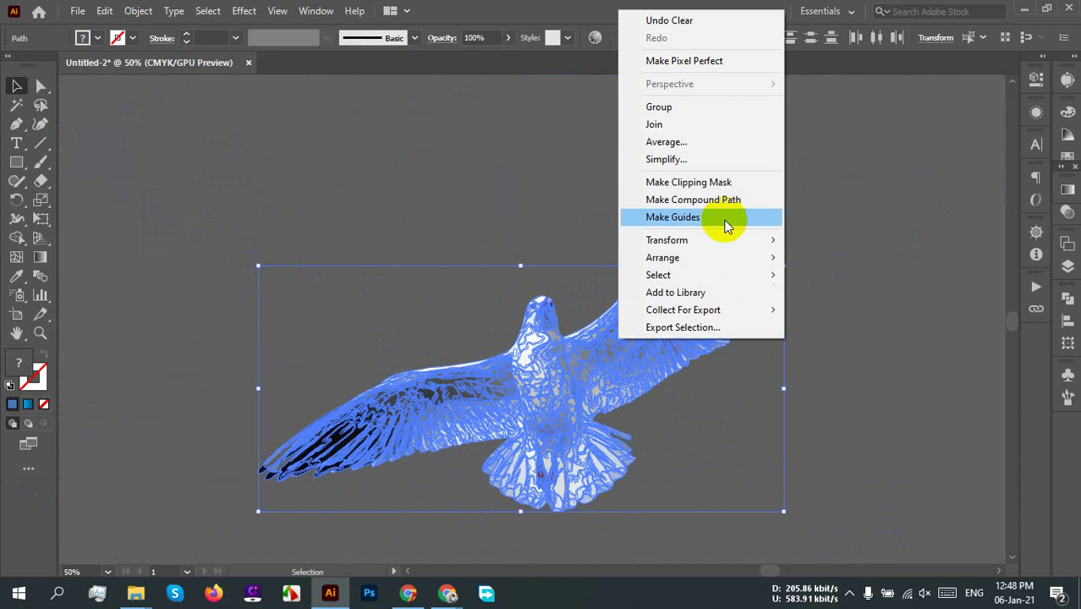
left_click(670, 112)
left_click(794, 354)
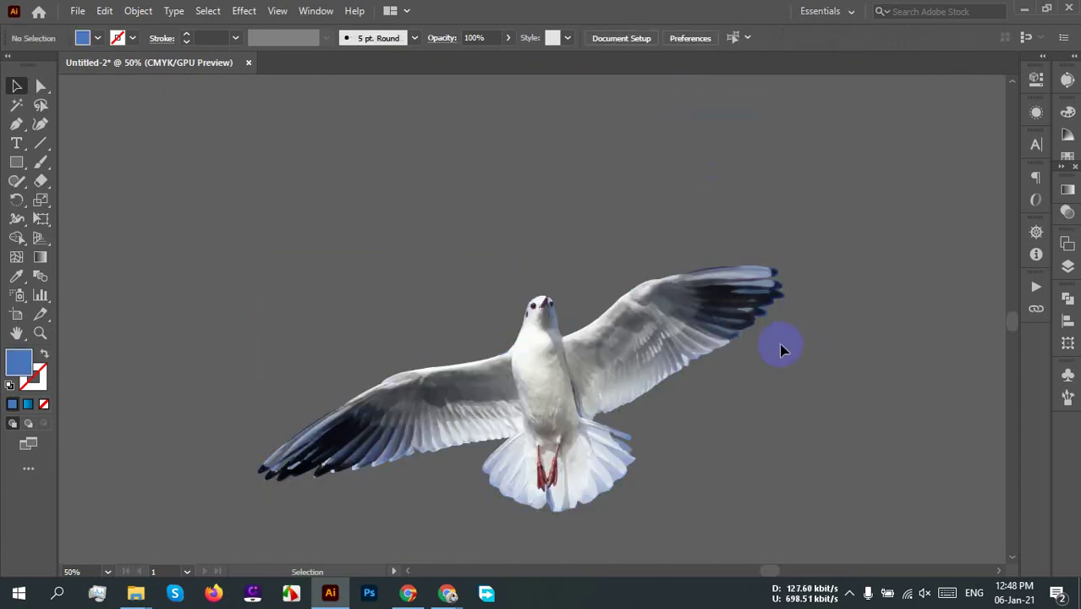
Step: Move the grouped seagull to just above the artboard with the LC logos, deselect it, and show the empty canvas beside the artboard
scroll(774, 338, "down", 2)
left_click_drag(684, 372, 249, 172)
left_click(482, 237)
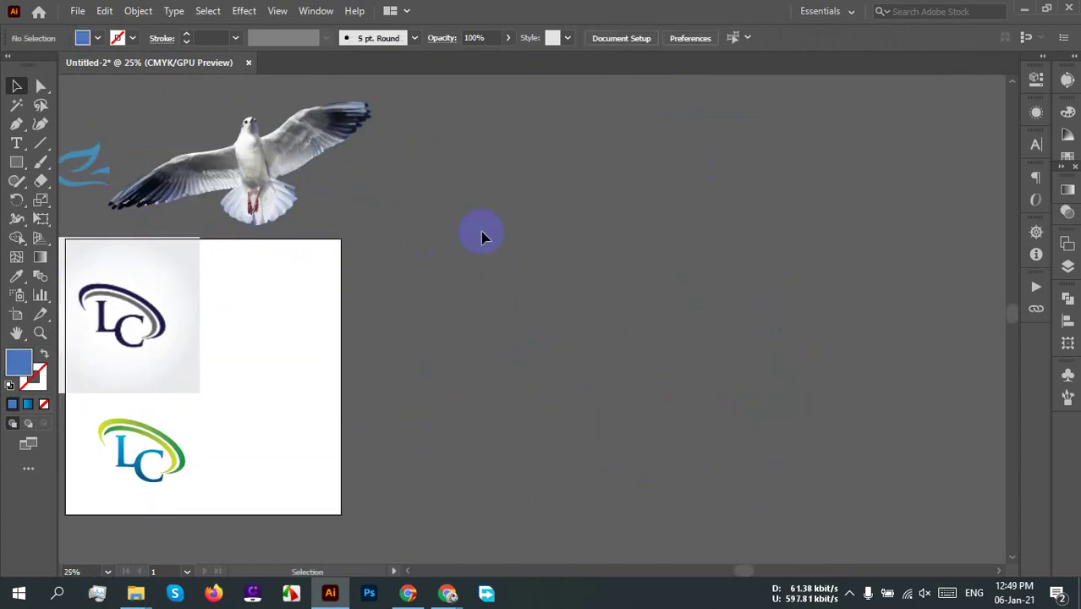
scroll(696, 345, "right", 5)
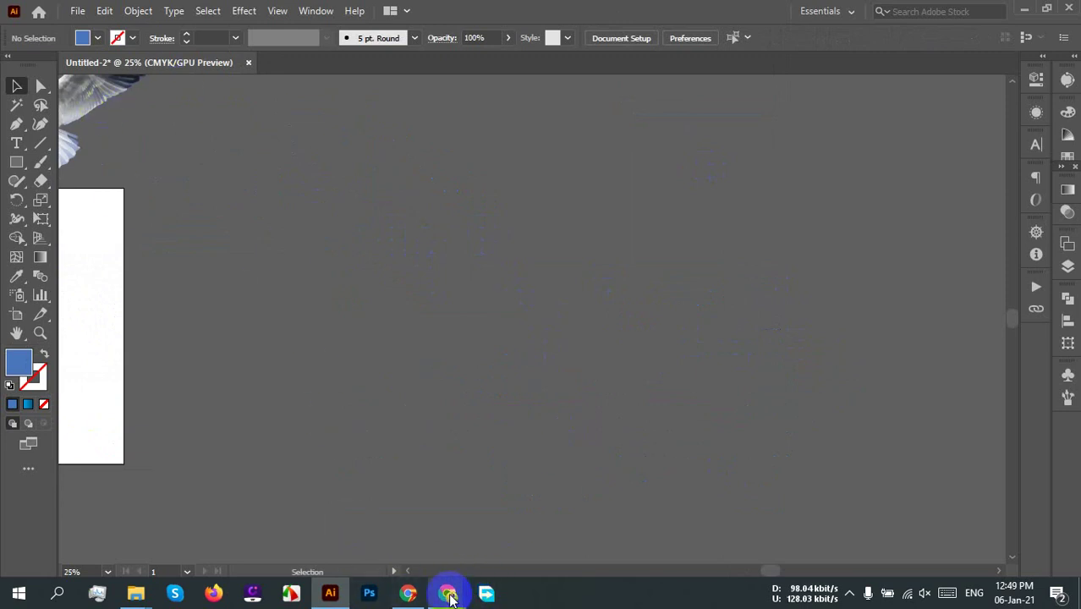
Step: Switch to the Unsplash page in Chrome, return to its home page, and search for "animals"
mouse_move(450, 597)
left_click(351, 499)
left_click(475, 10)
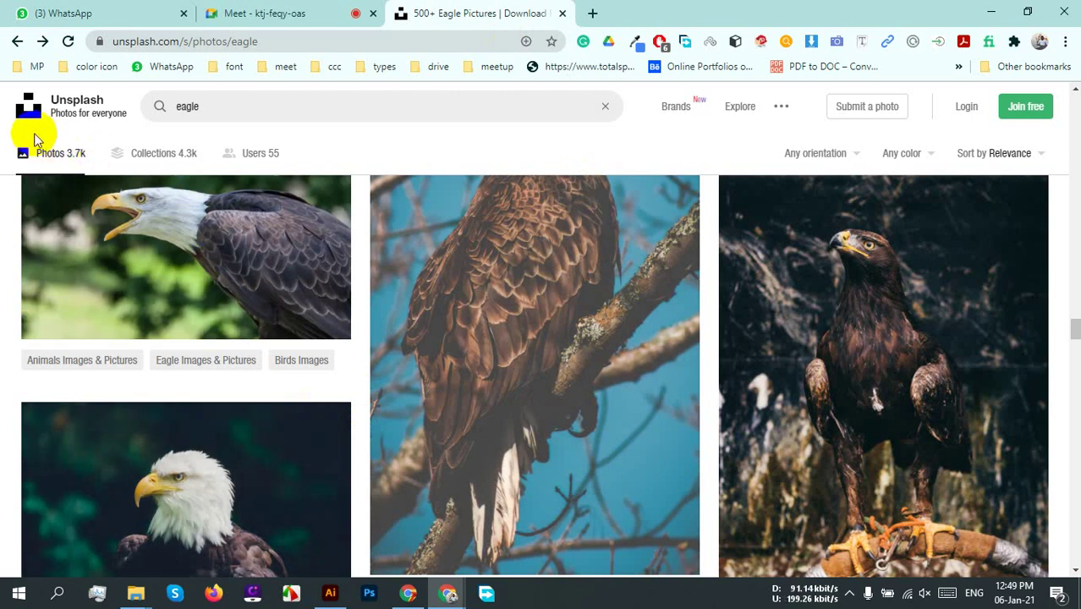
left_click(84, 114)
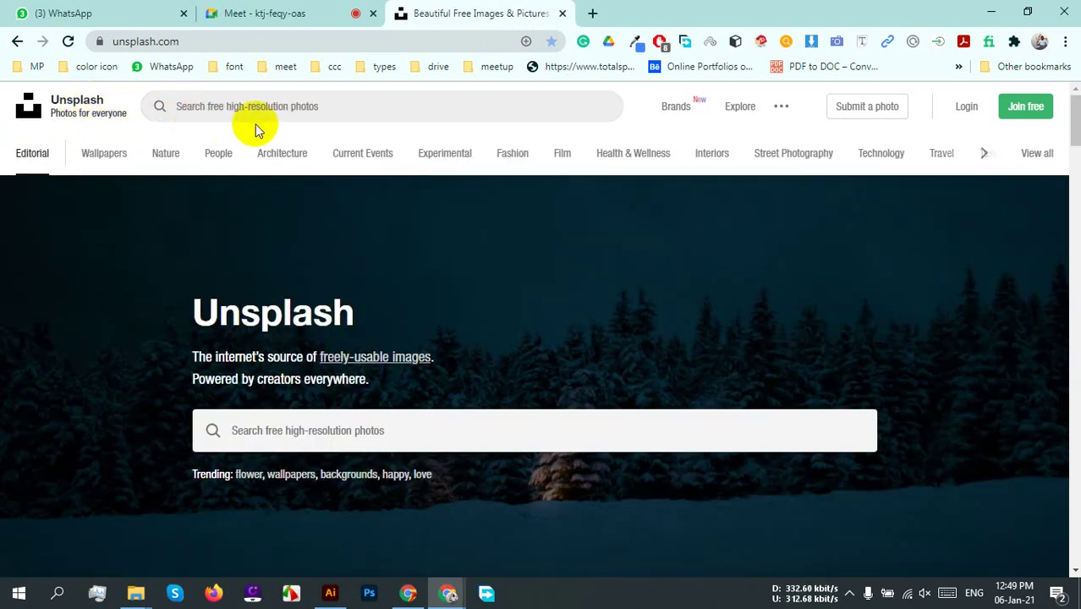
left_click(402, 108)
type("anim")
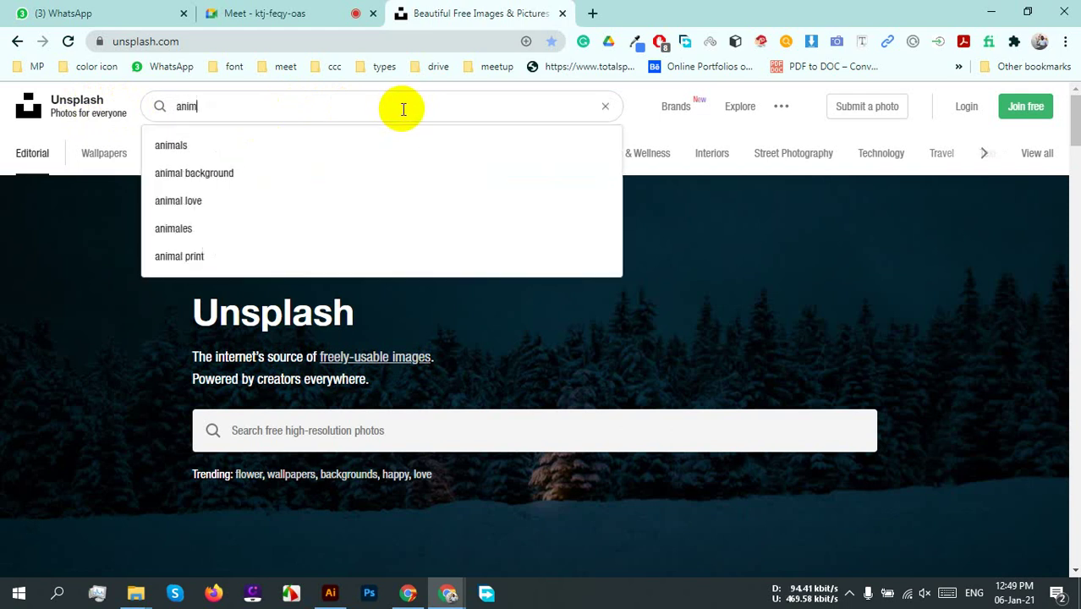
left_click(176, 145)
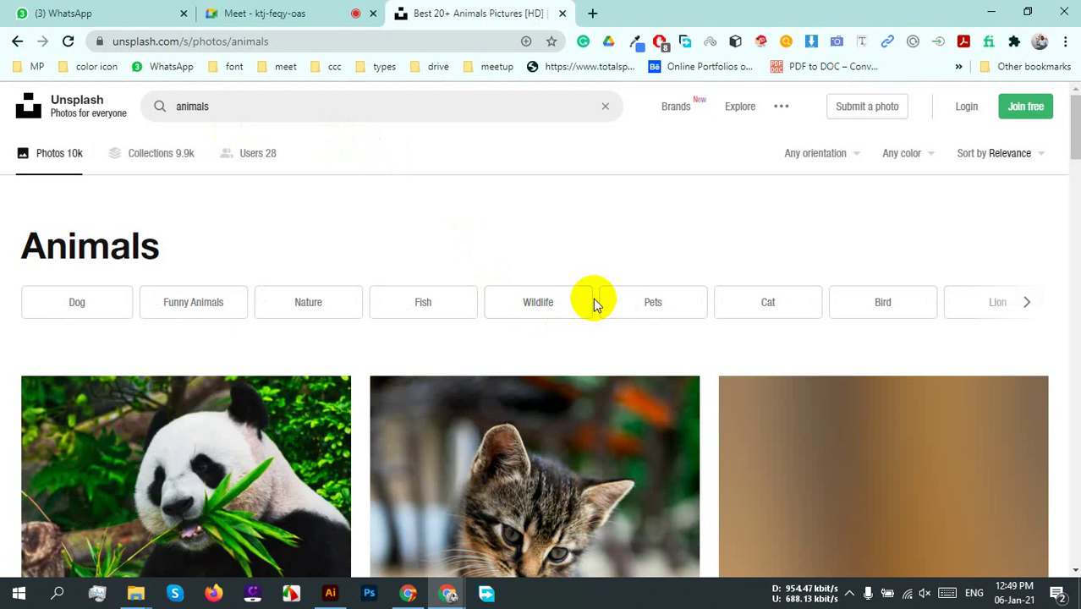
Step: Browse the animal search results and open the photo of the tiger walking on sandy ground
scroll(593, 298, "down", 4)
scroll(594, 298, "up", 2)
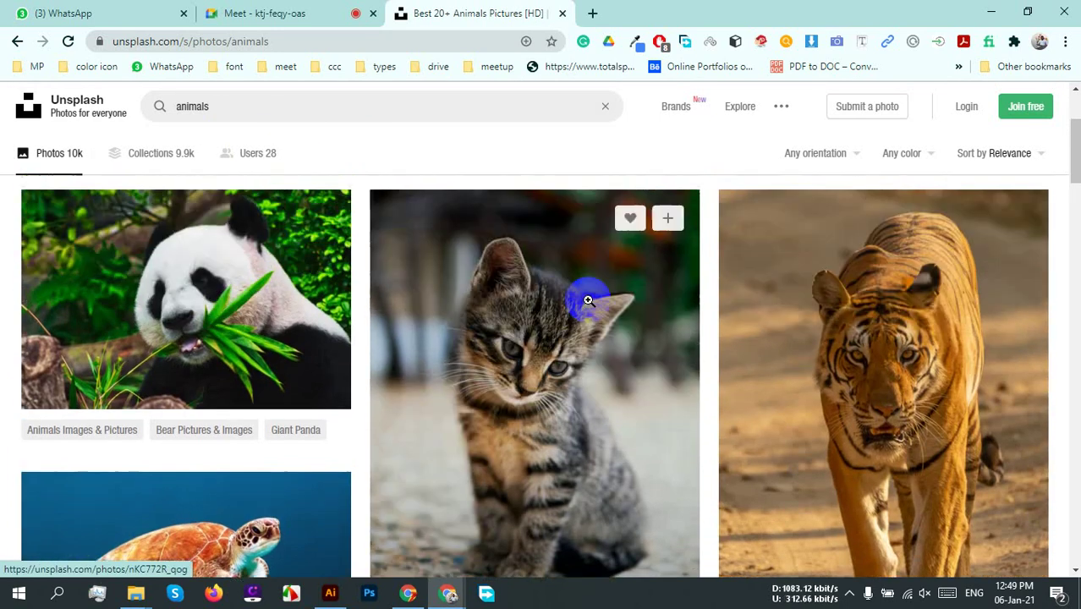
scroll(954, 415, "down", 1)
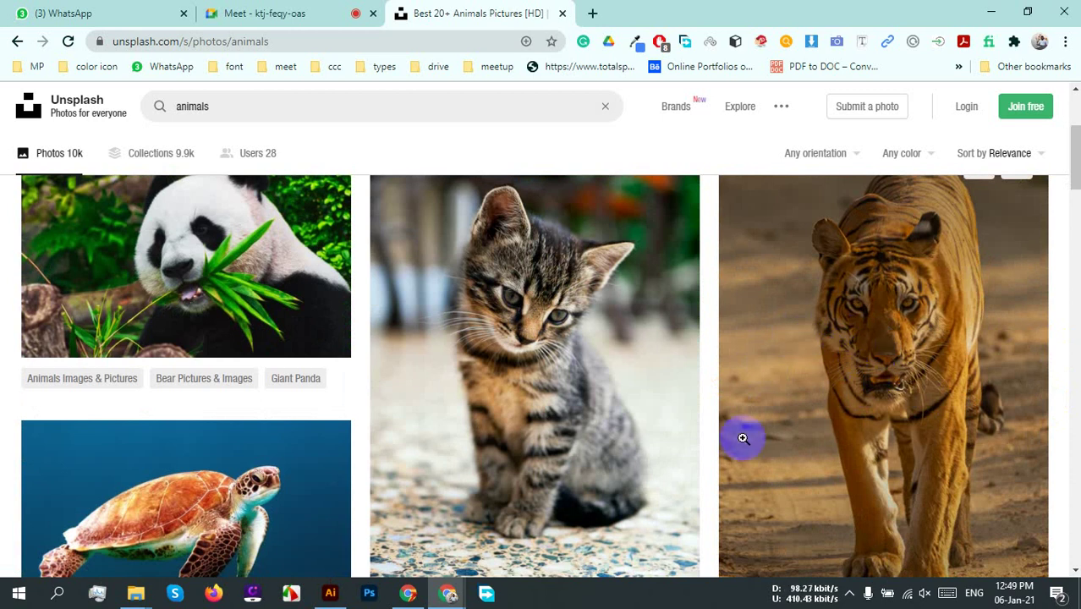
scroll(394, 435, "down", 3)
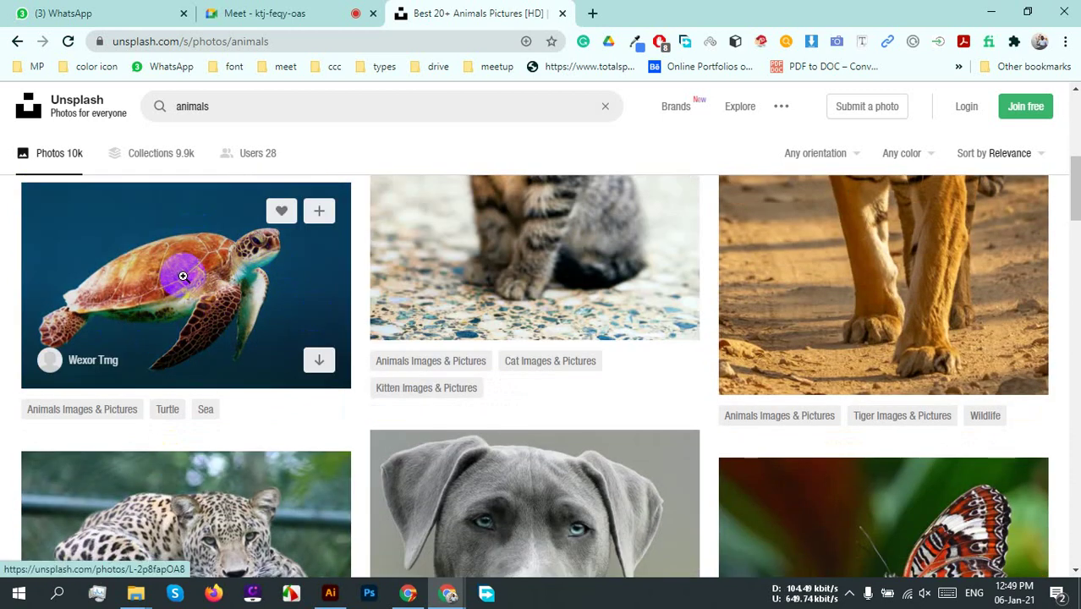
scroll(964, 351, "up", 3)
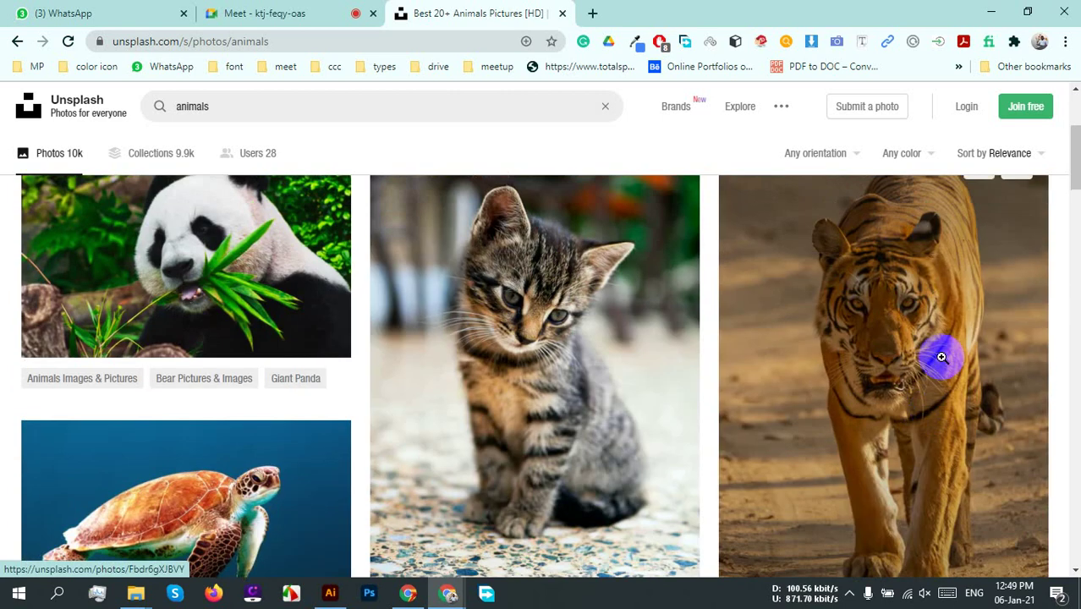
left_click(897, 307)
right_click(550, 254)
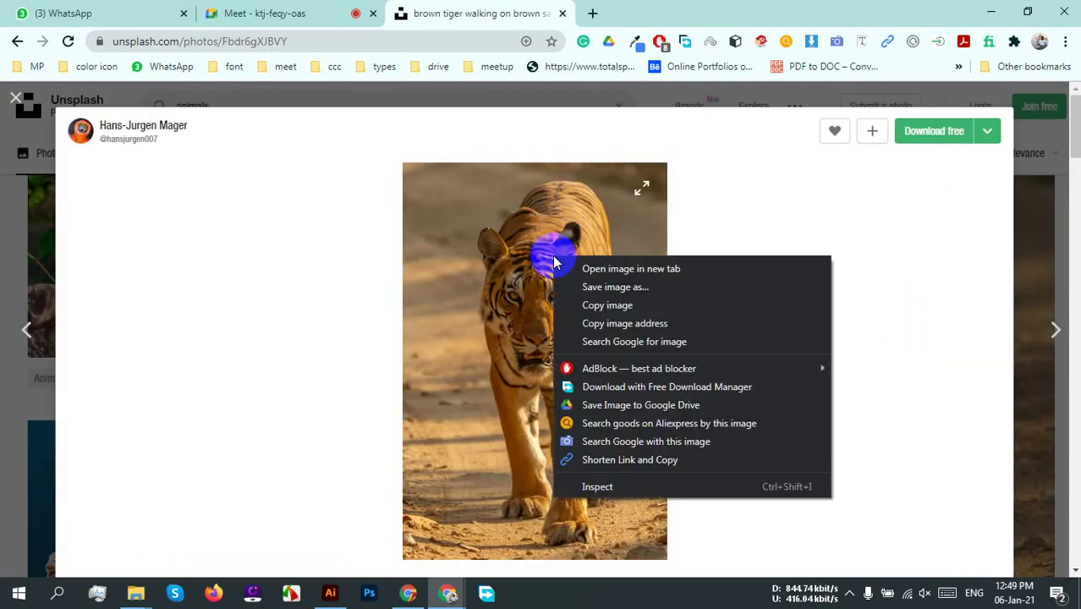
left_click(627, 292)
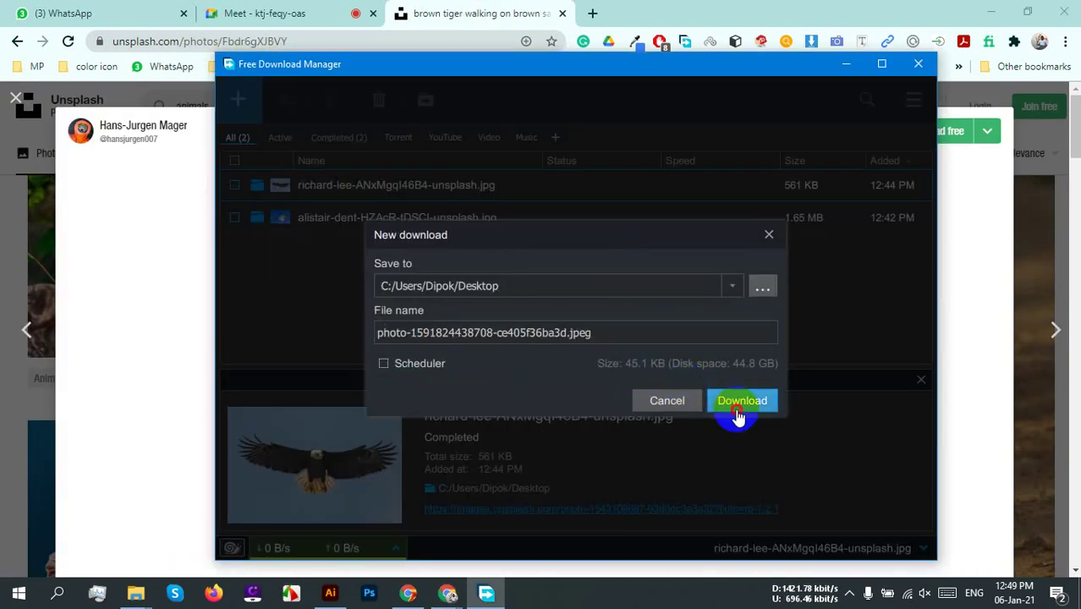
left_click(738, 404)
left_click(918, 63)
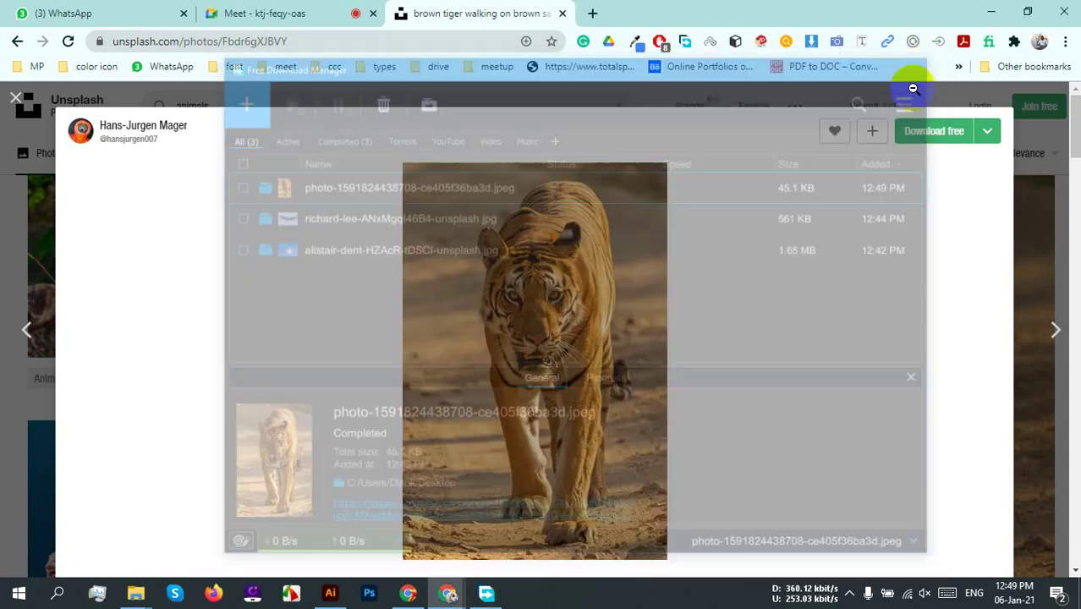
Step: Download Unsplash's free original of the tiger photo to the Desktop, remove the smaller preview image's download, and close the download manager
left_click(921, 144)
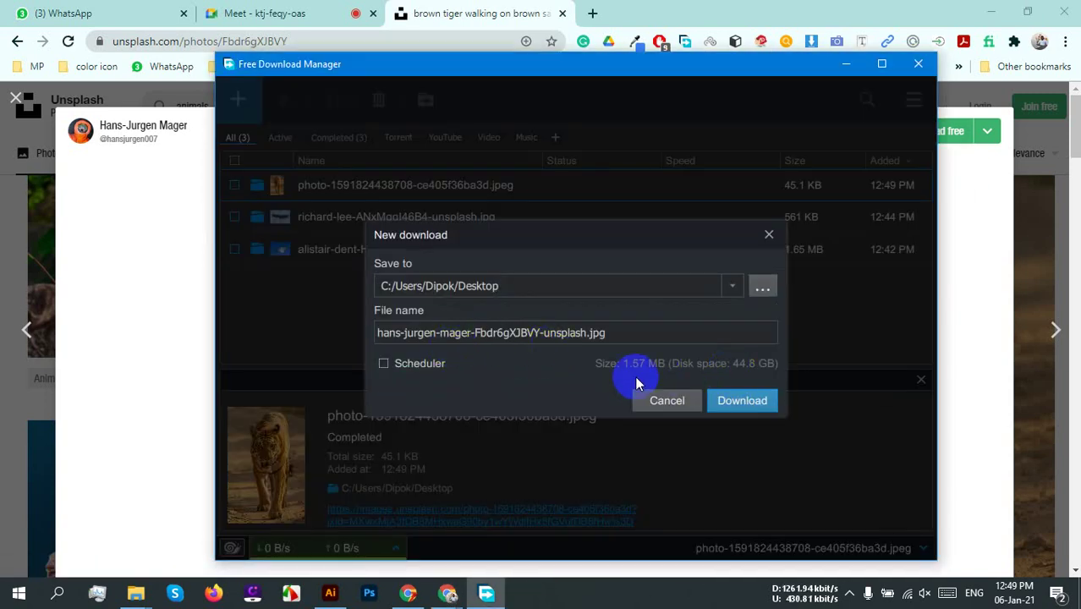
left_click(738, 400)
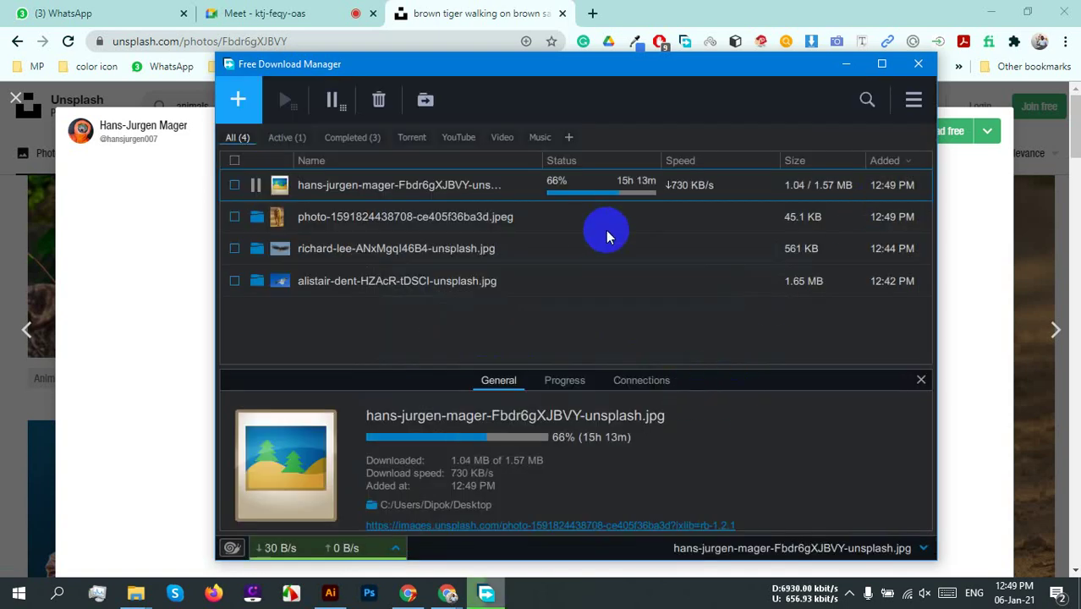
left_click(254, 217)
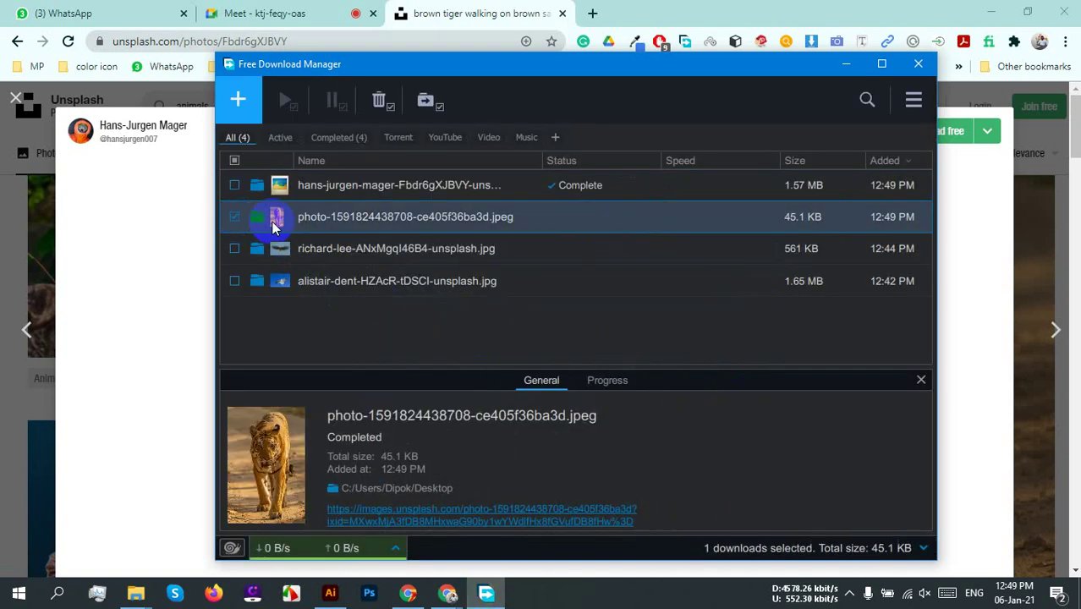
left_click(383, 100)
left_click(410, 357)
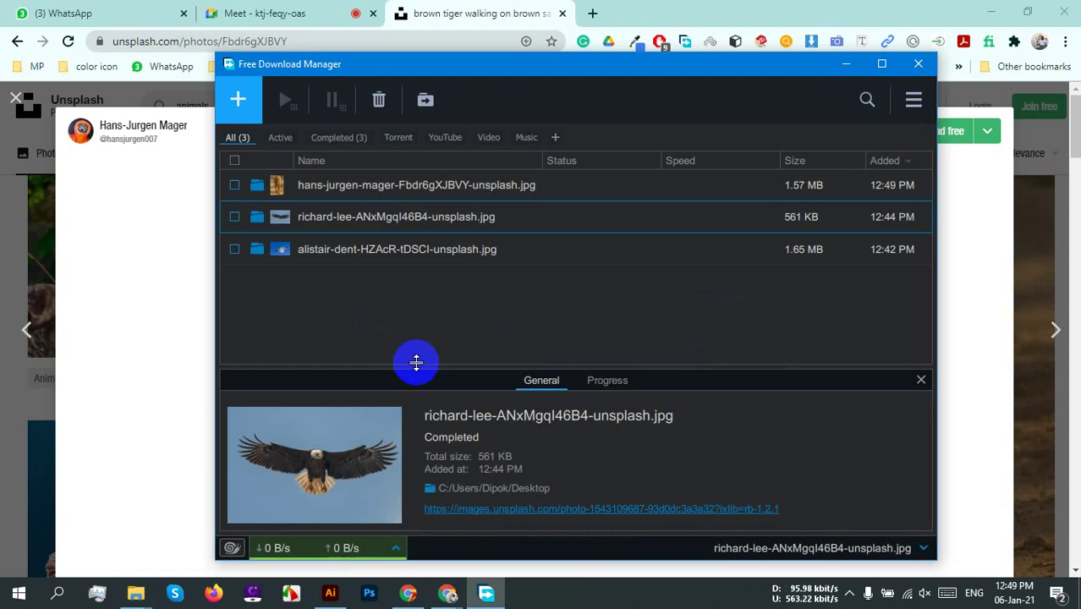
left_click(919, 65)
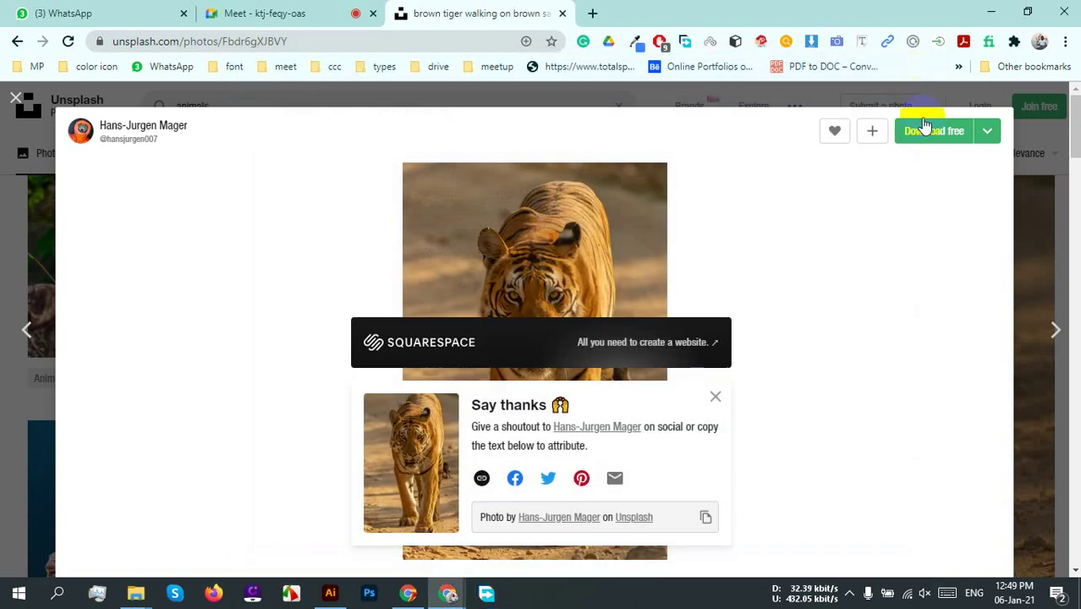
Step: Dismiss the thank-you notice, skim the related photos, and close the tiger photo to return to the animals results
left_click(715, 398)
scroll(795, 375, "down", 12)
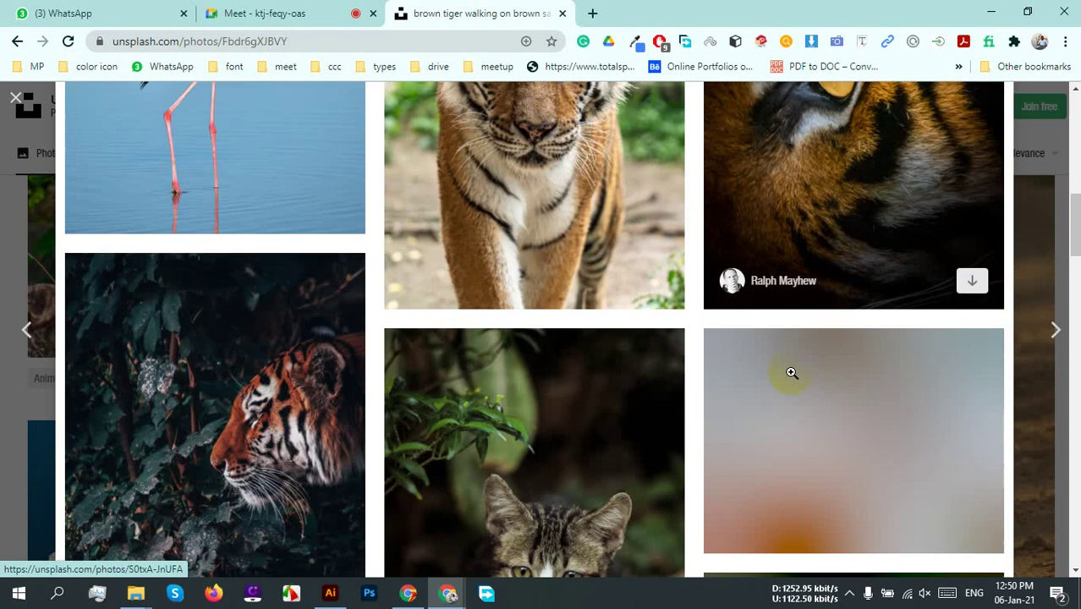
scroll(791, 373, "down", 3)
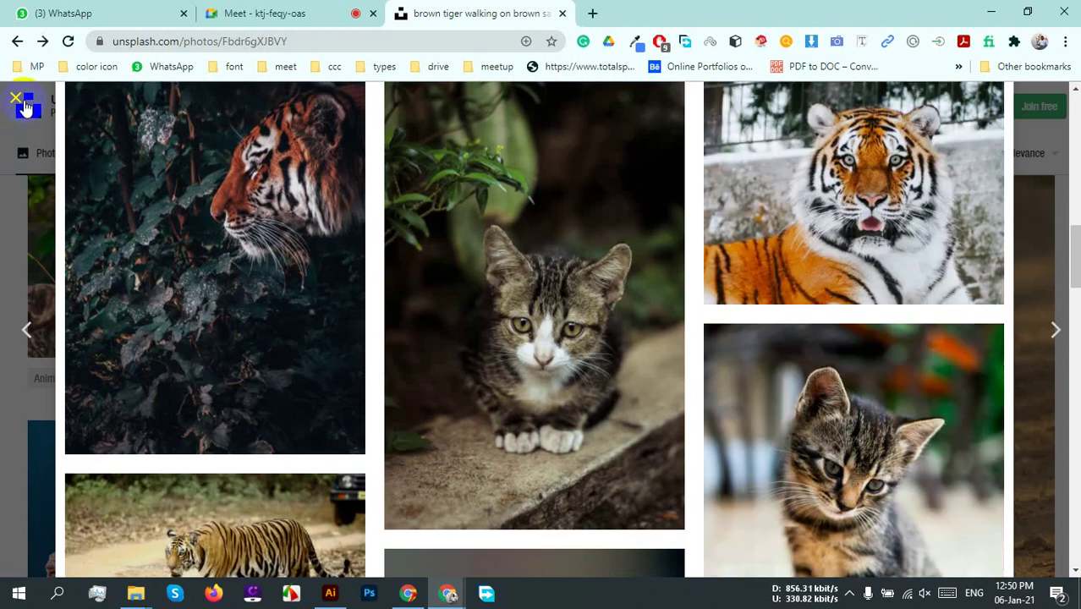
left_click(26, 105)
Step: Look further through the animals results for another suitable subject and open the photo of the brown fox on snow
scroll(784, 270, "down", 9)
scroll(786, 288, "up", 4)
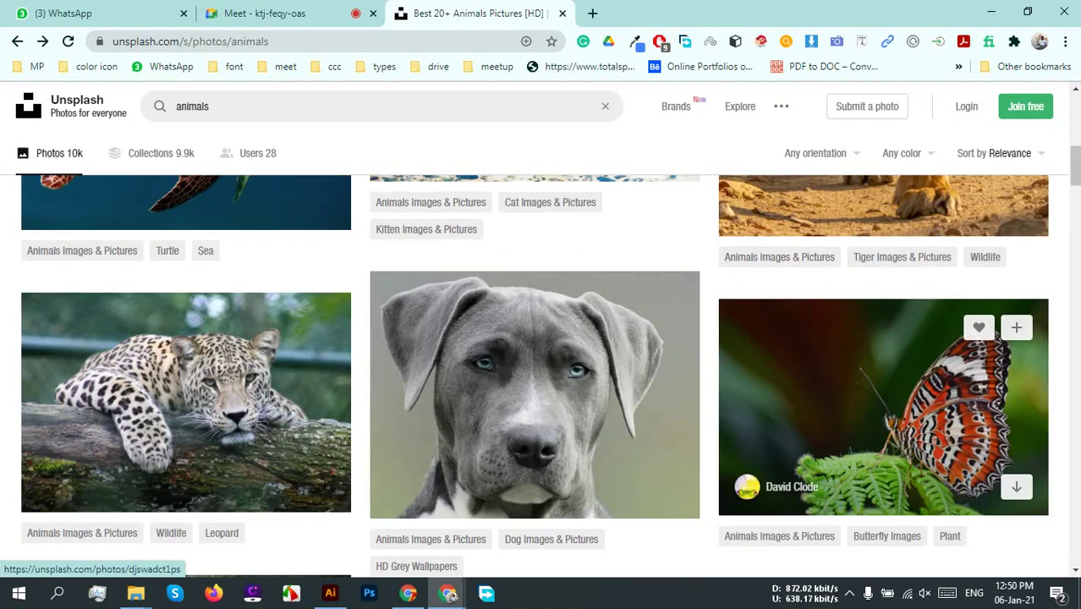
left_click(831, 385)
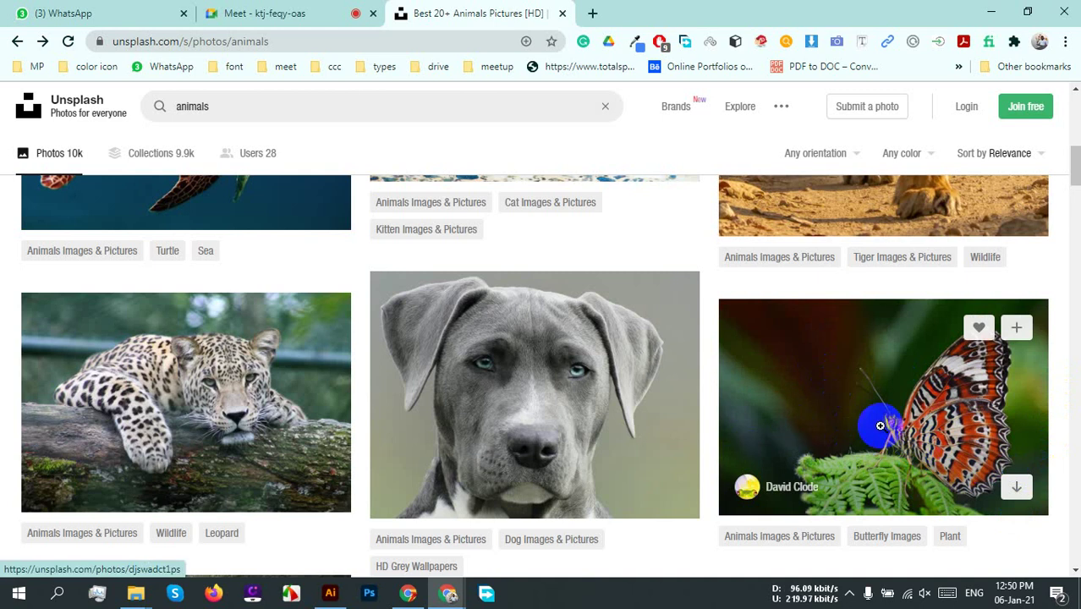
scroll(398, 415, "down", 5)
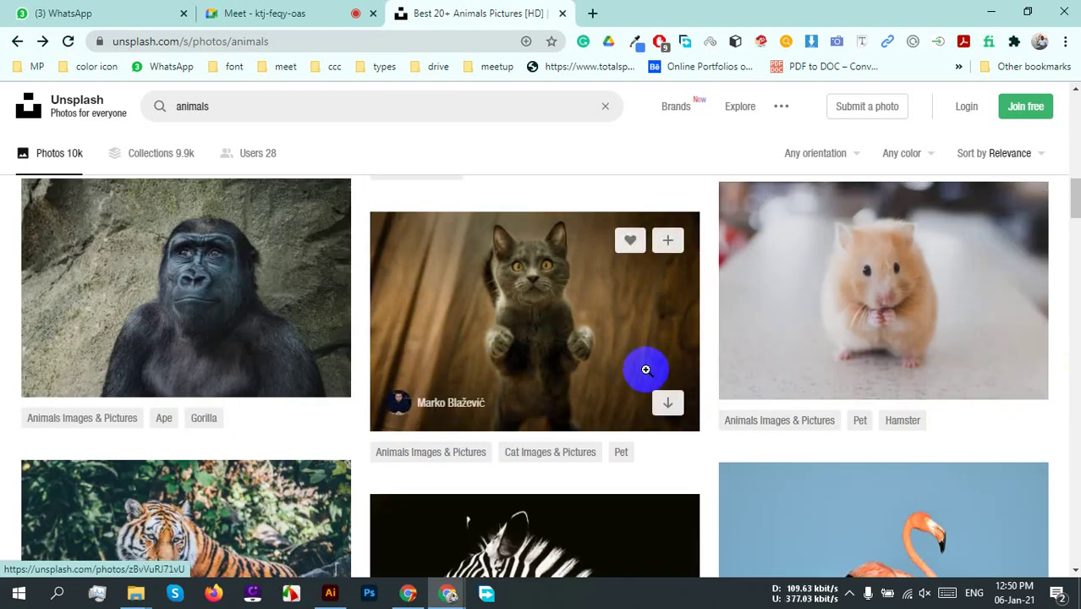
scroll(789, 429, "down", 2)
scroll(959, 457, "up", 3)
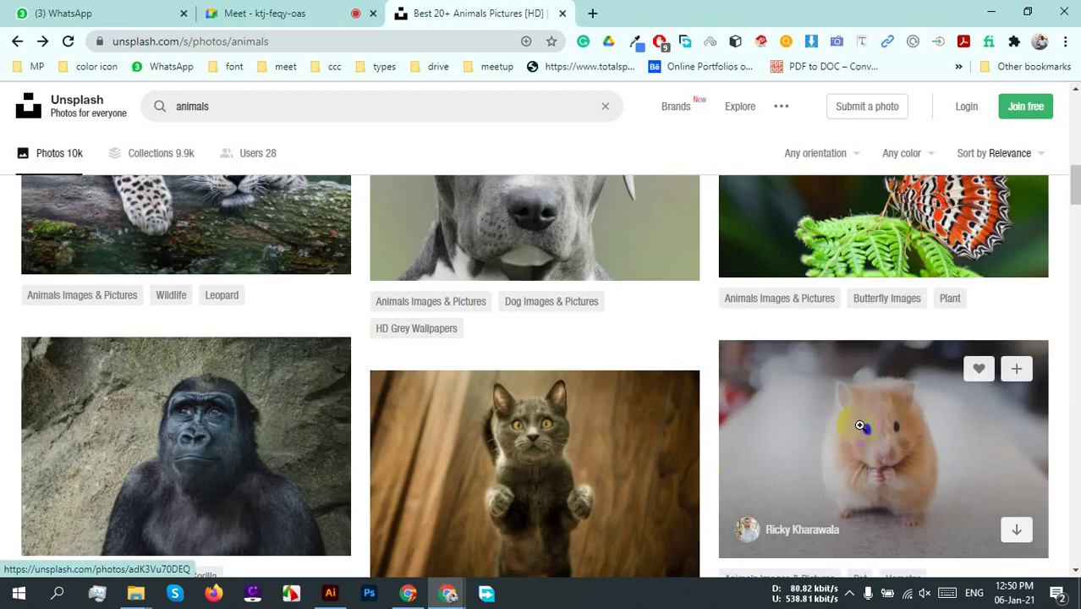
scroll(888, 447, "down", 6)
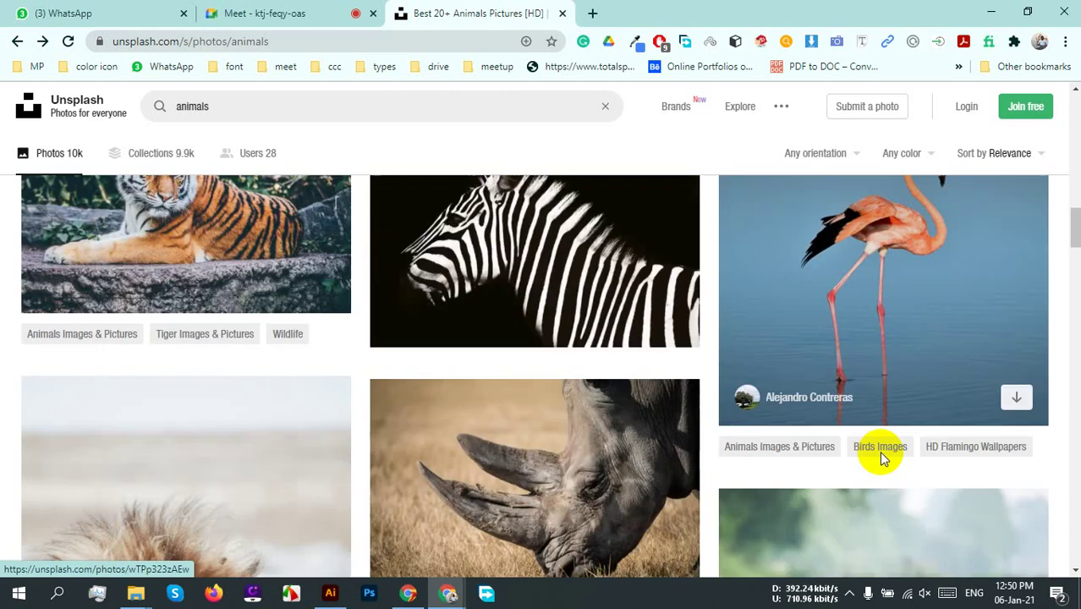
scroll(881, 457, "down", 3)
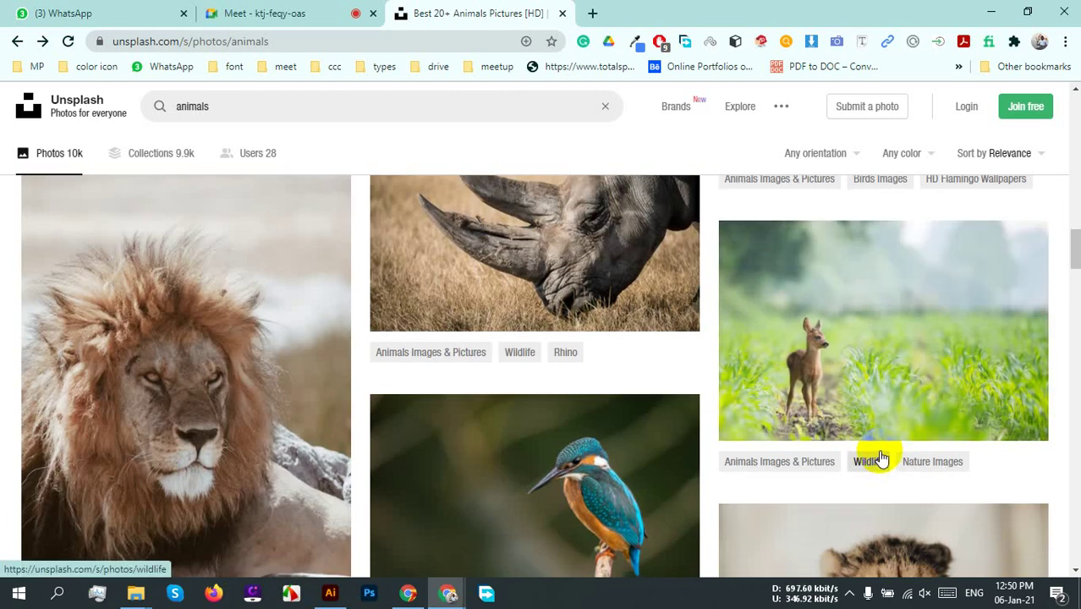
scroll(878, 451, "down", 4)
scroll(876, 432, "down", 4)
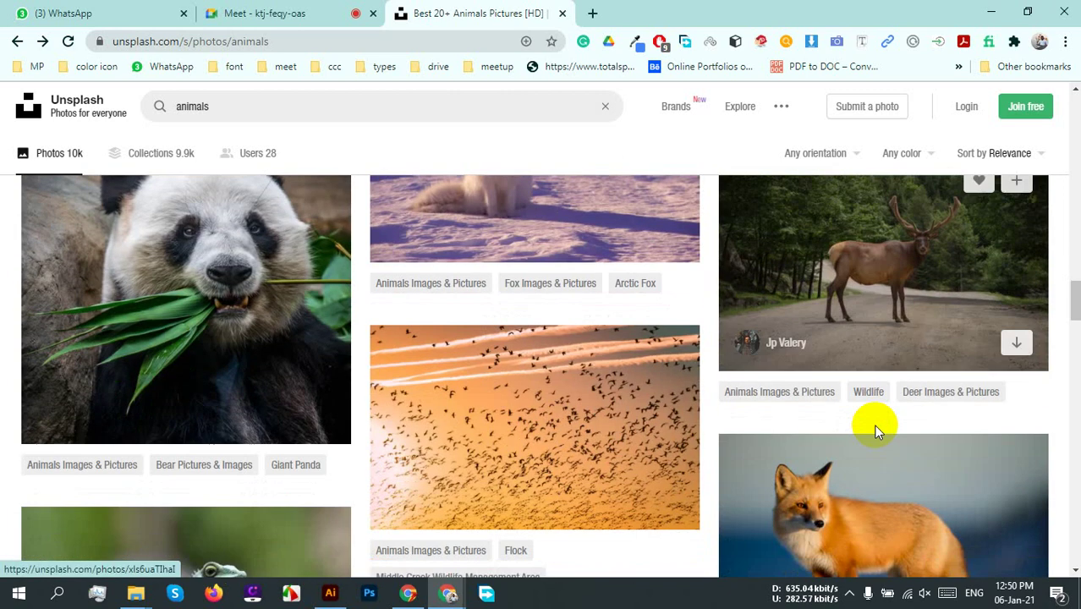
scroll(875, 425, "up", 2)
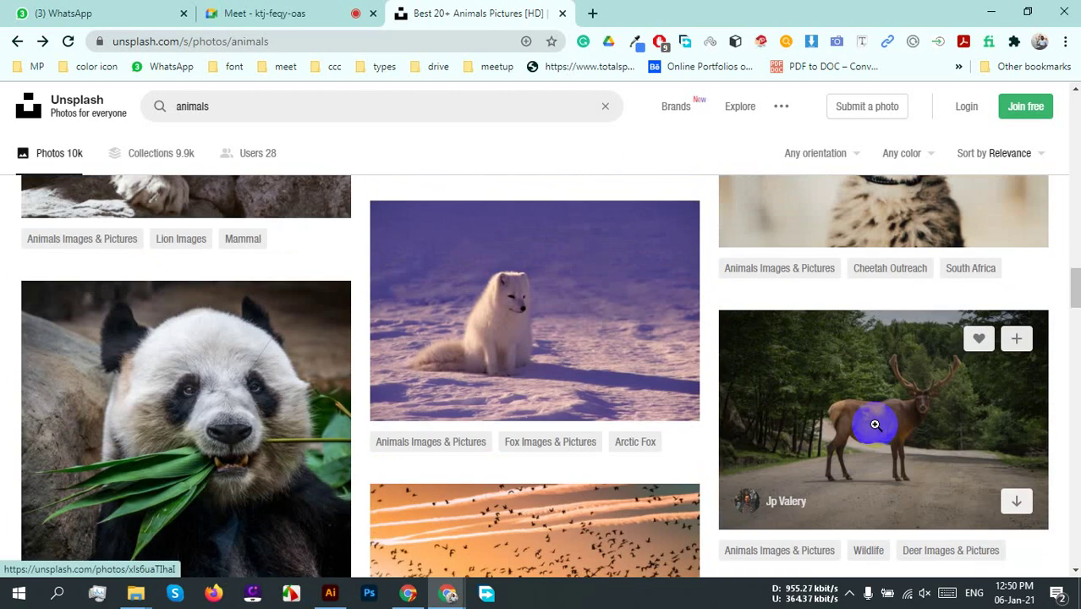
scroll(875, 425, "down", 4)
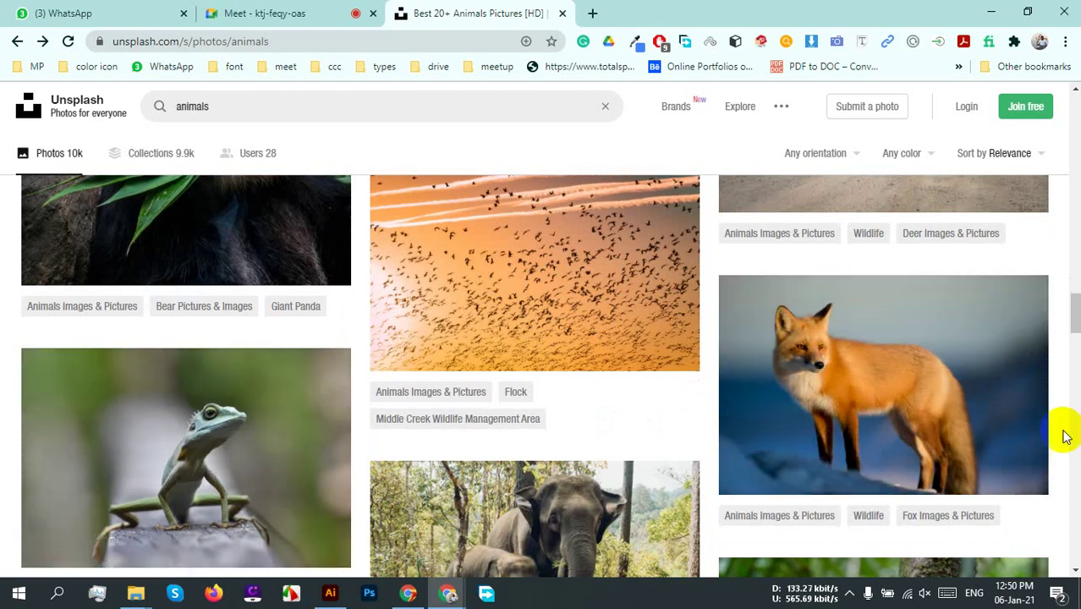
left_click(952, 390)
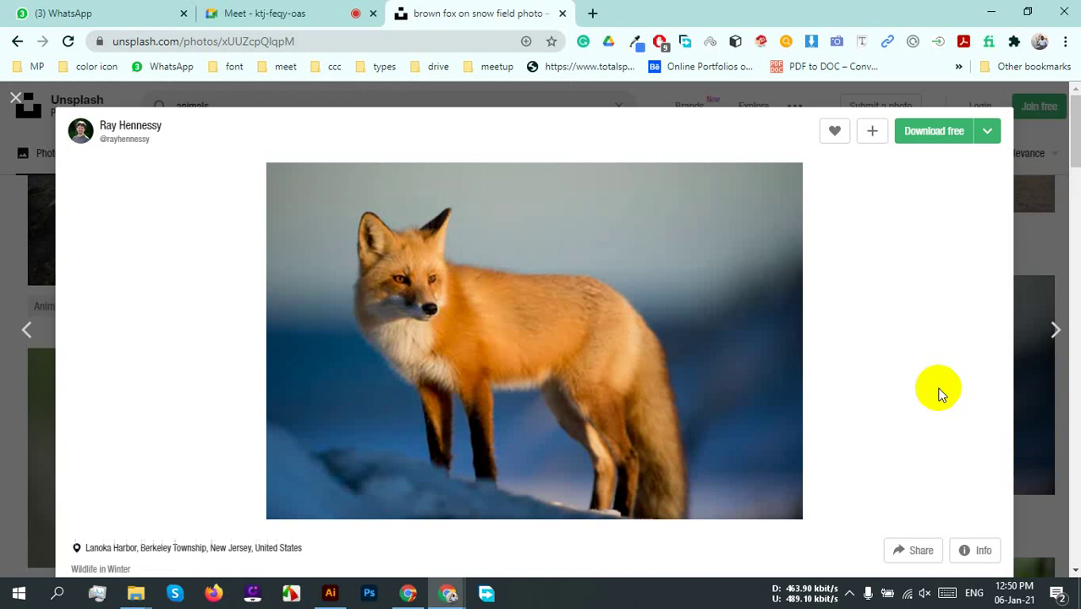
Step: Download Unsplash's free original of the fox photo to the Desktop and close the download manager
left_click(508, 384)
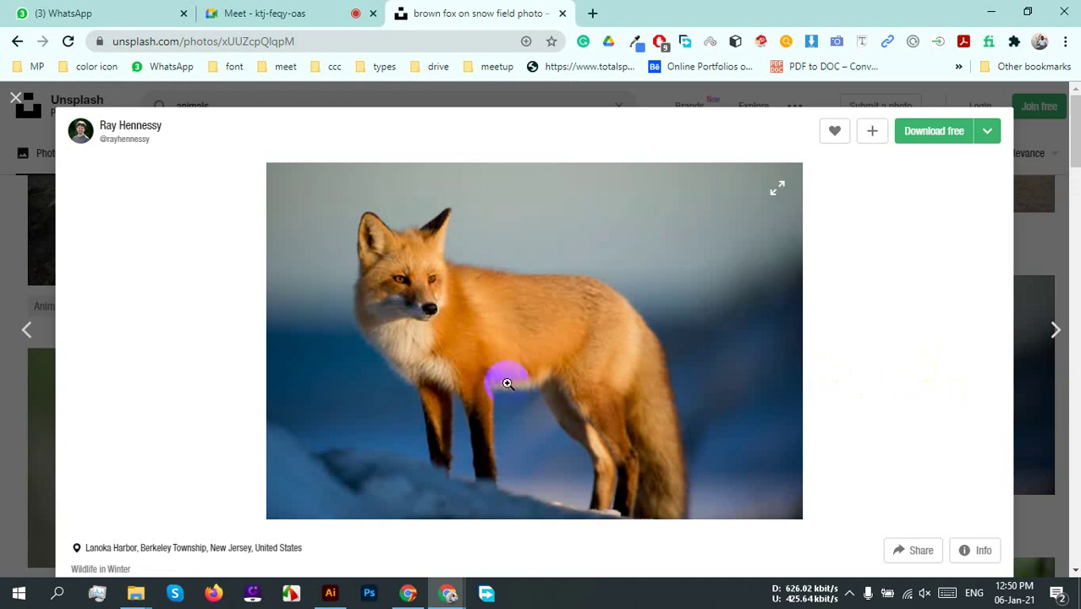
left_click(678, 391)
left_click(787, 416)
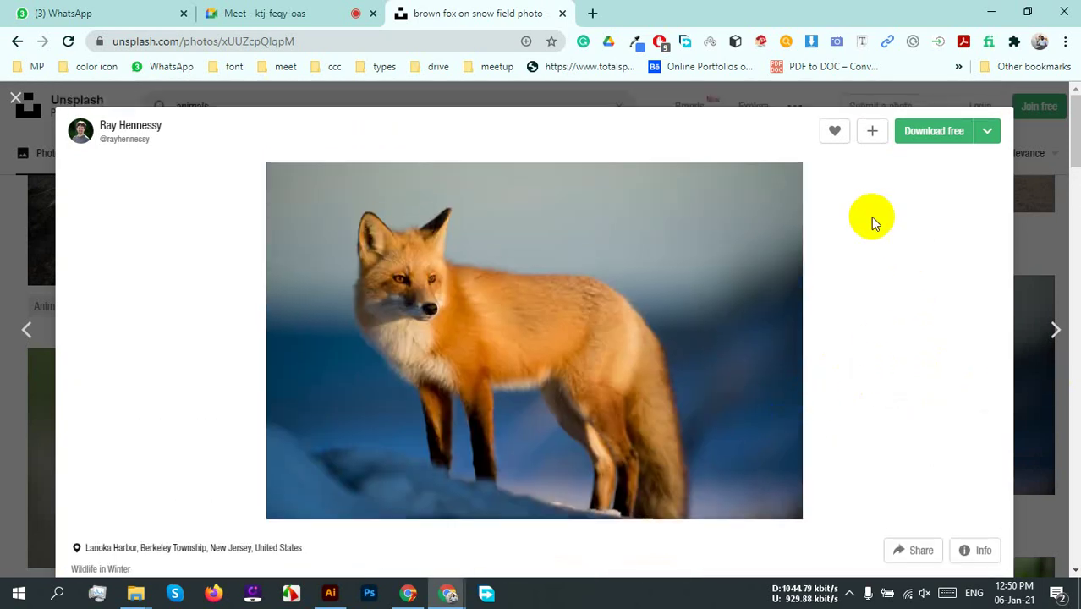
left_click(931, 136)
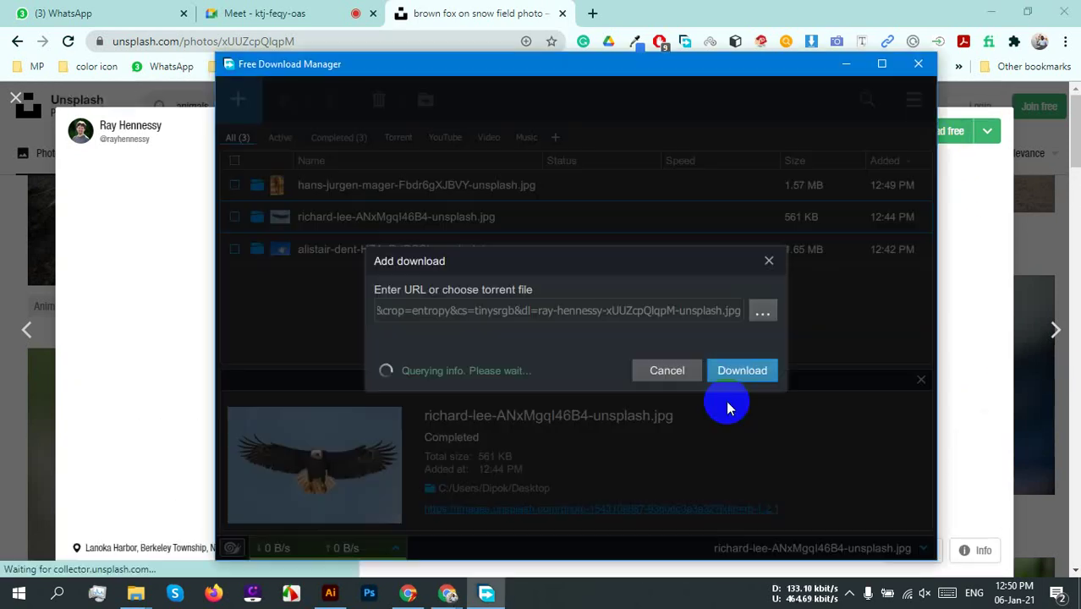
left_click(734, 401)
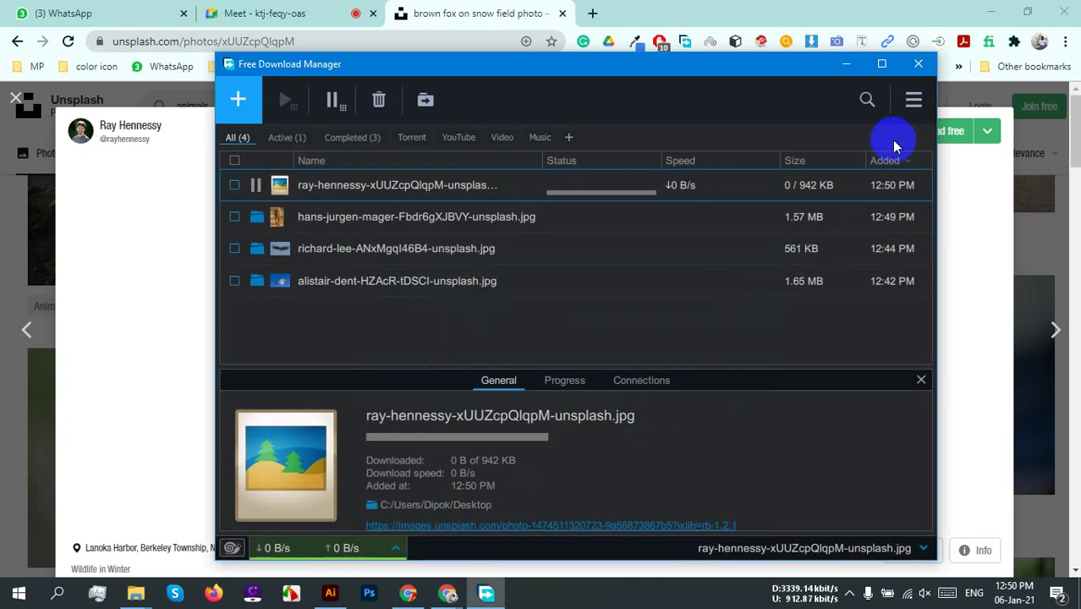
left_click(918, 63)
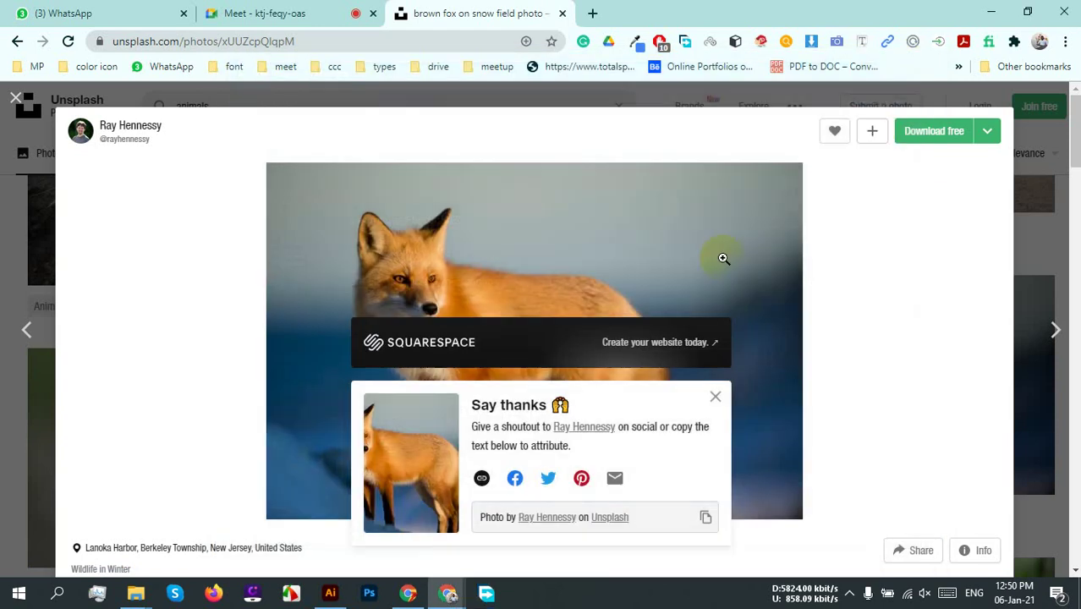
Step: Dismiss the thank-you notice, skim the related fox photos, and close the fox photo to return to the animals results
left_click(715, 396)
scroll(765, 394, "down", 10)
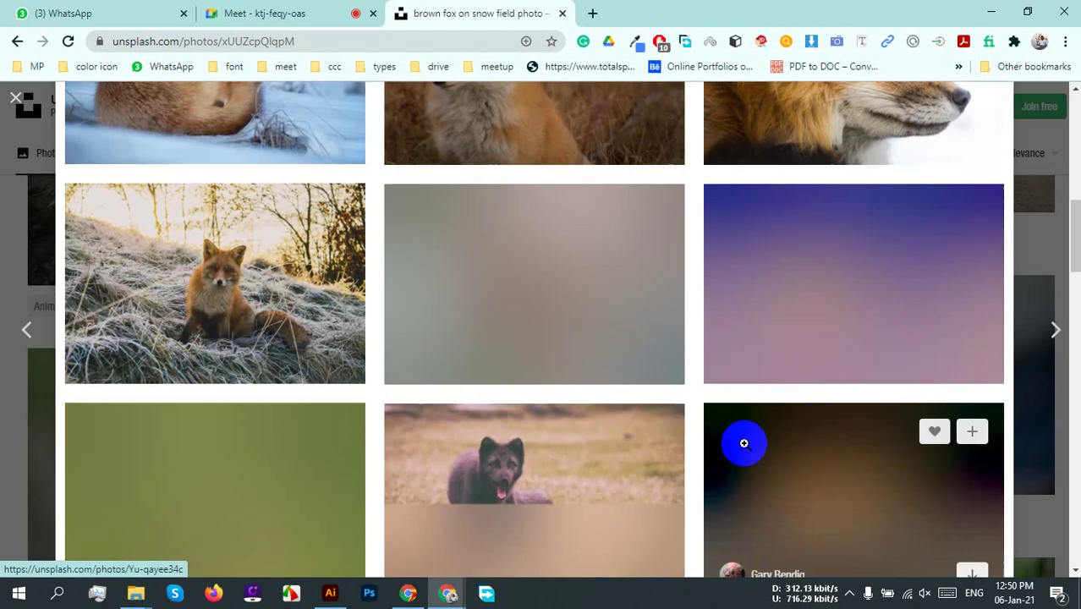
scroll(744, 444, "down", 5)
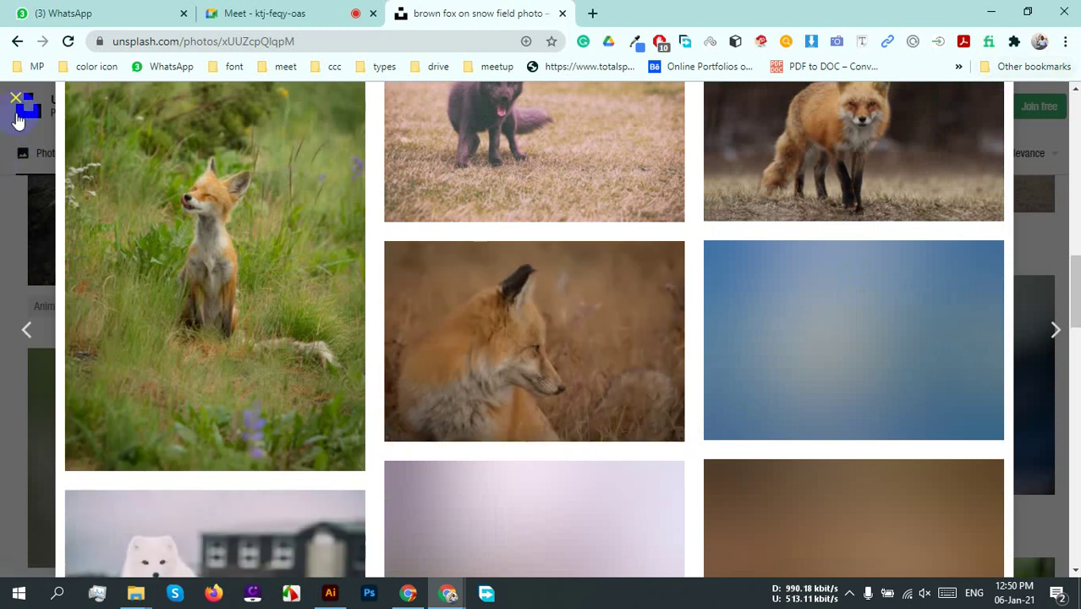
left_click(17, 103)
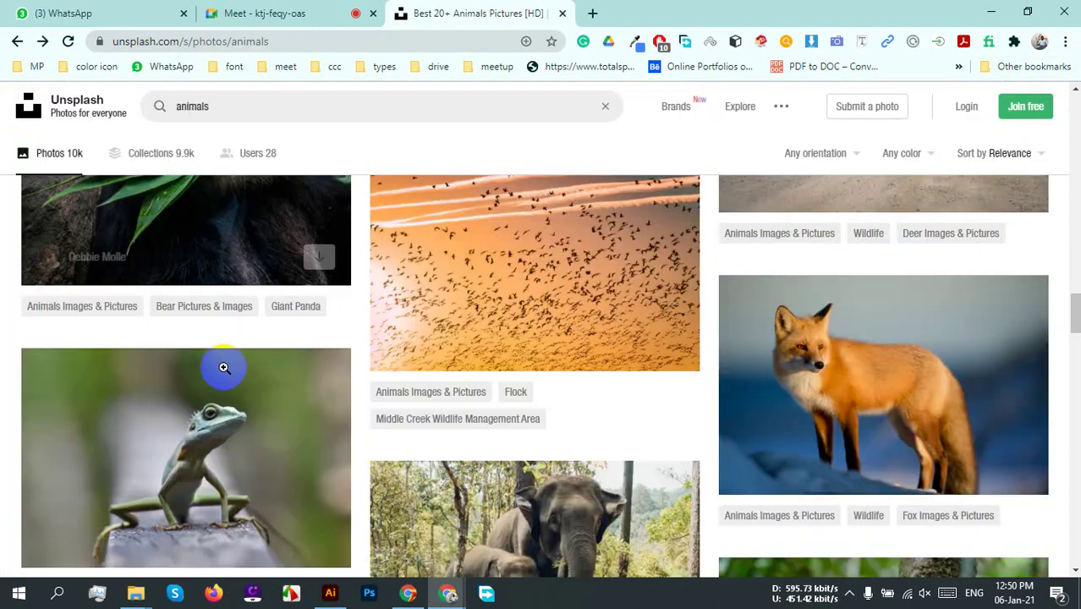
Step: Place the downloaded tiger photo from the Desktop folder into the Illustrator document, scale it down, and move it clear to the right of the artboard
mouse_move(135, 593)
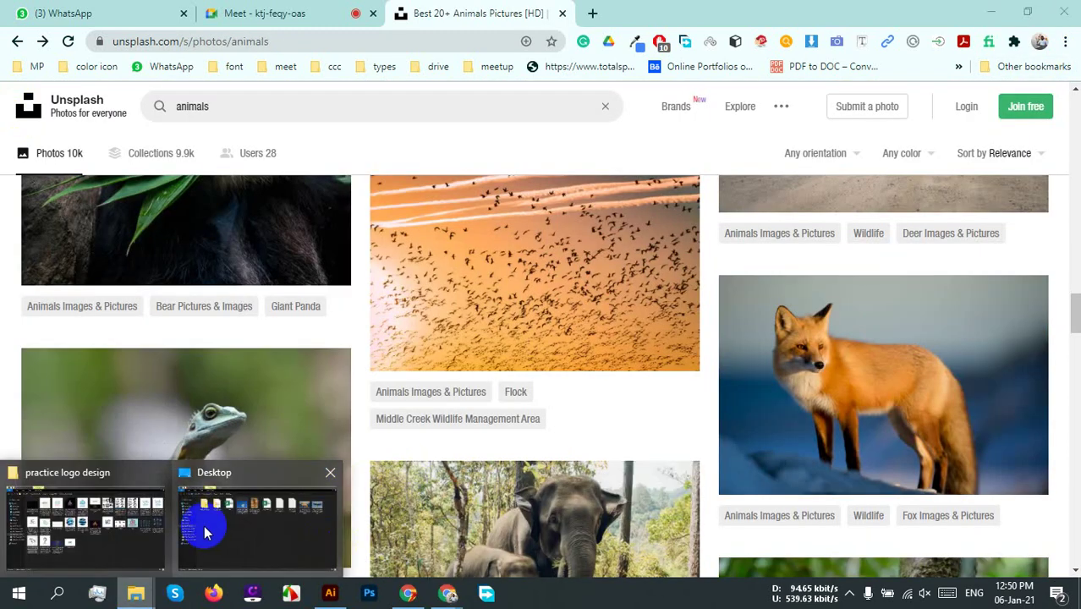
left_click(245, 526)
left_click_drag(521, 127, 393, 510)
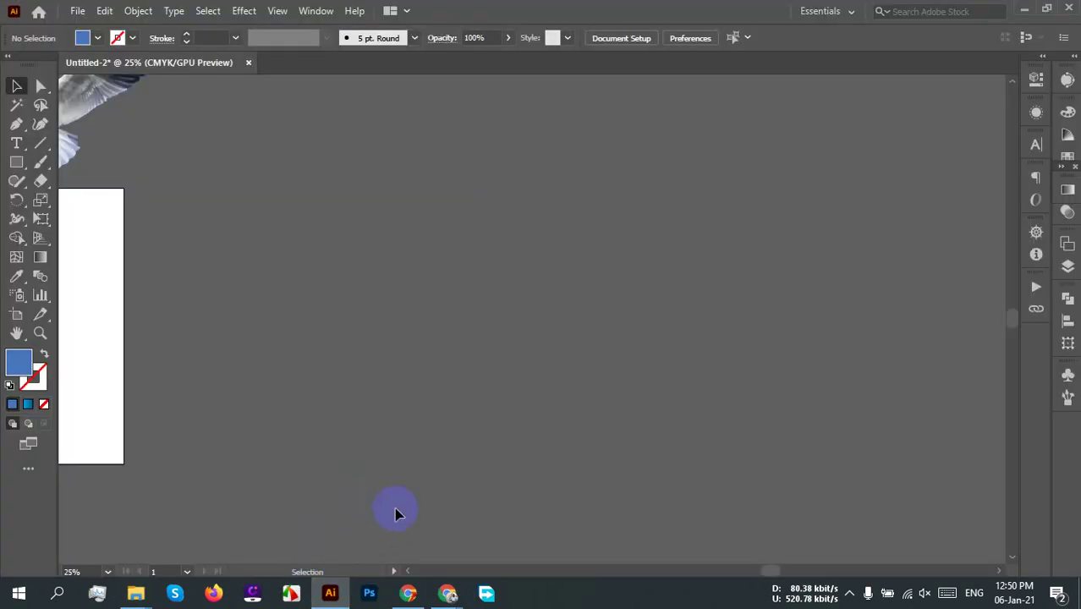
key("ctrl+minus")
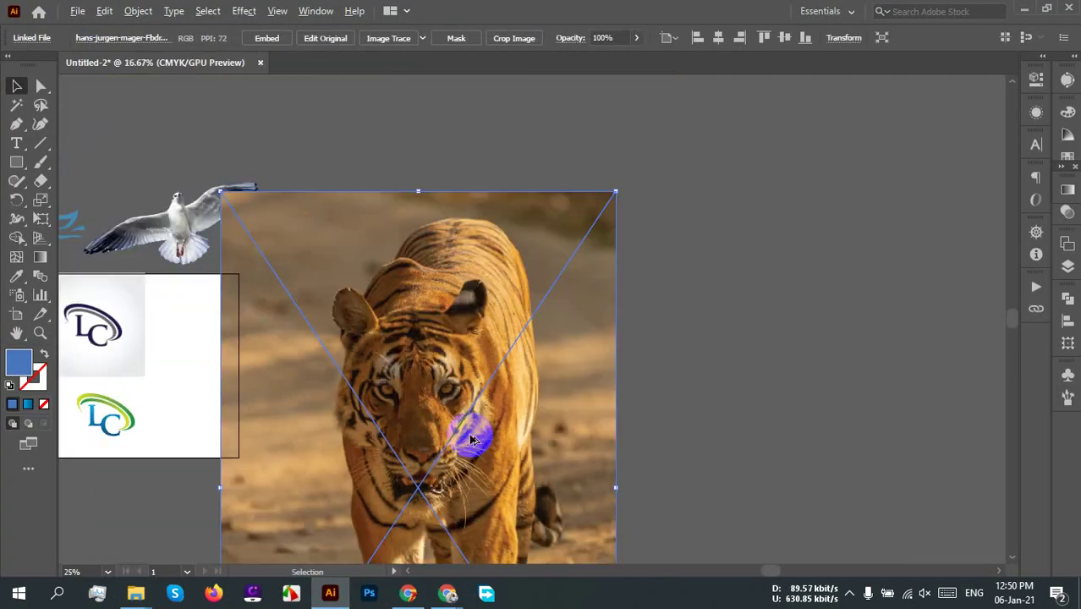
key("ctrl+minus")
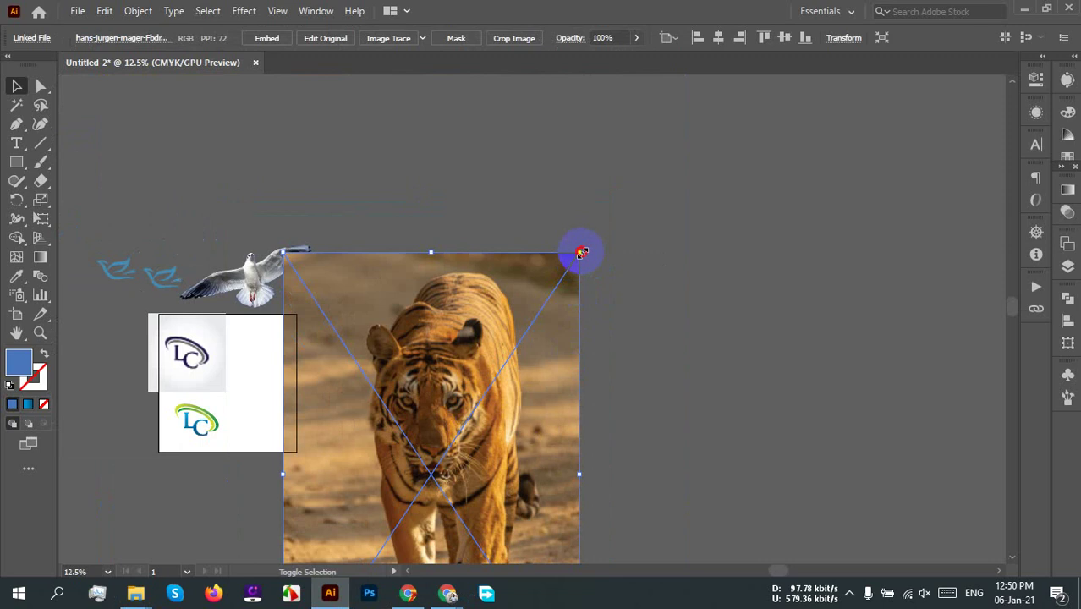
left_click_drag(582, 253, 495, 379)
left_click_drag(430, 466, 463, 390)
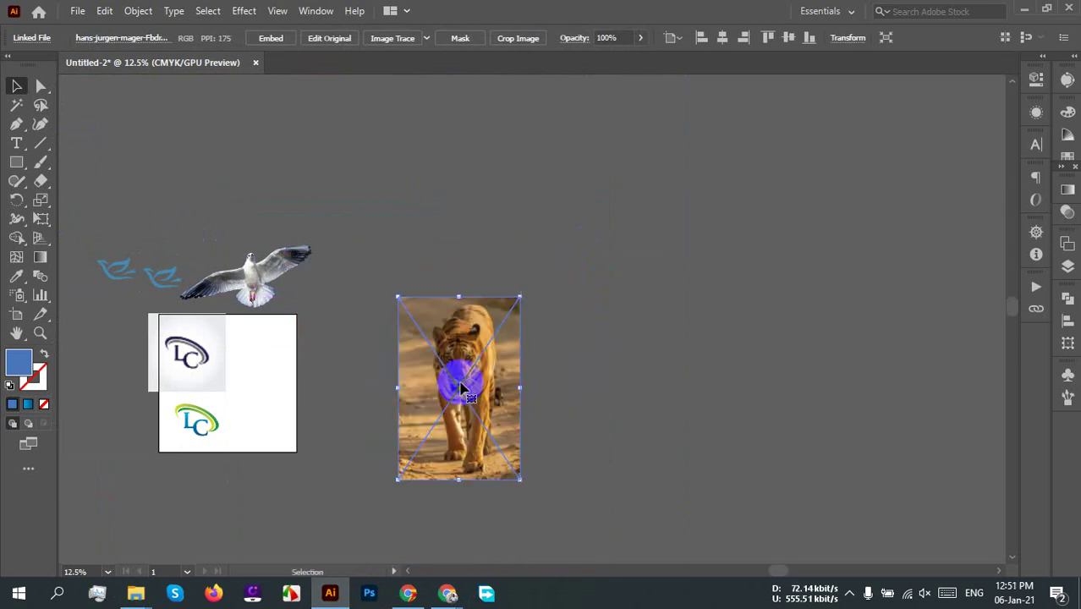
Step: Scale the tiger photo down slightly more about its centre and shift it a little higher on the canvas
key("ctrl+plus")
key("ctrl+plus")
key("ctrl+plus")
scroll(558, 433, "right", 2)
scroll(558, 434, "down", 1)
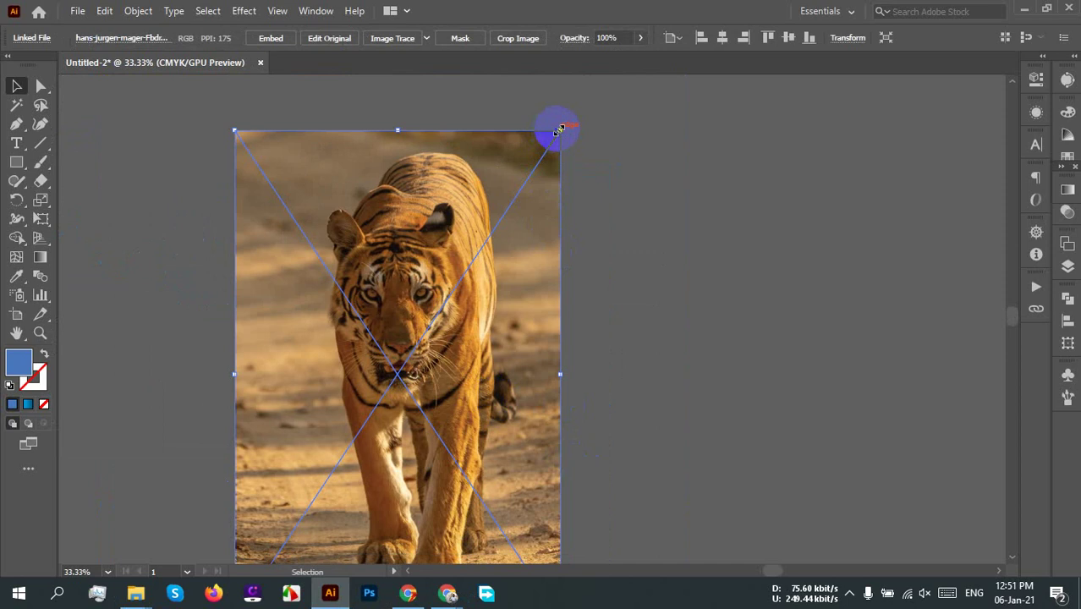
left_click_drag(559, 130, 545, 153)
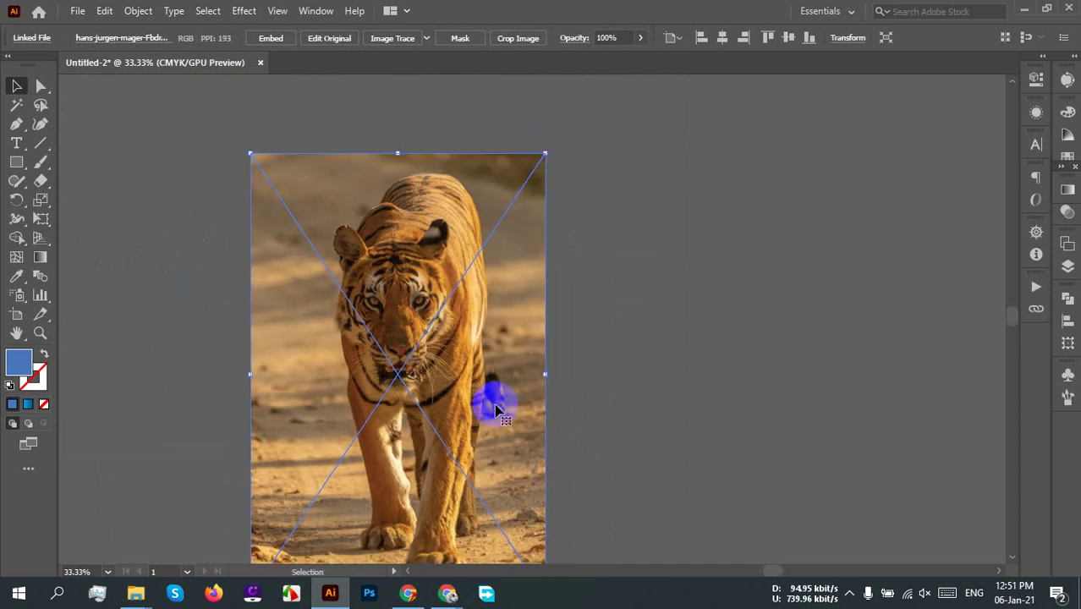
left_click_drag(493, 398, 499, 355)
scroll(491, 342, "up", 1)
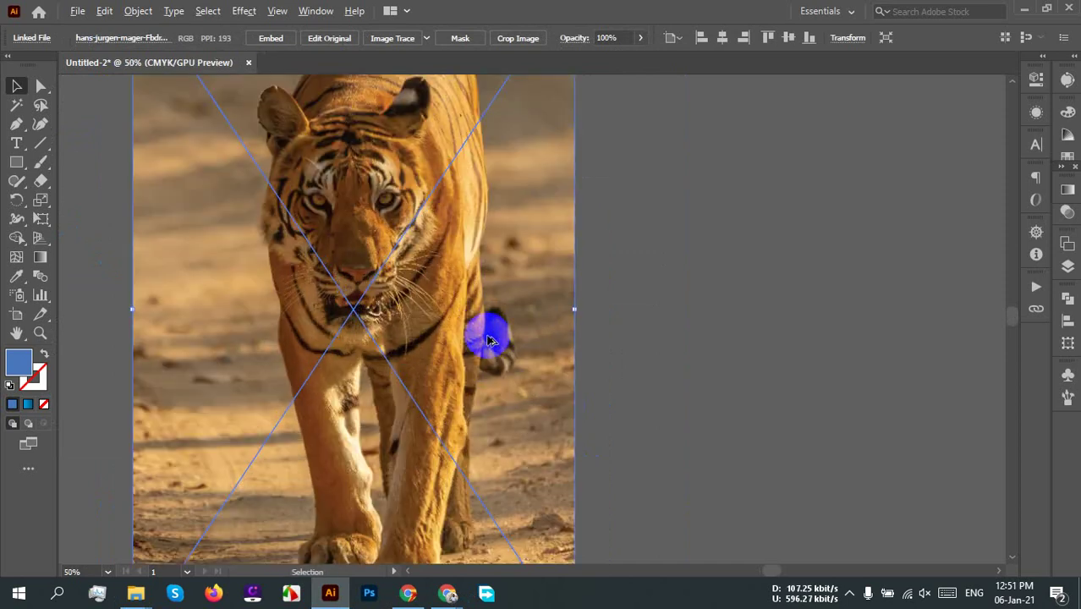
scroll(472, 343, "down", 1)
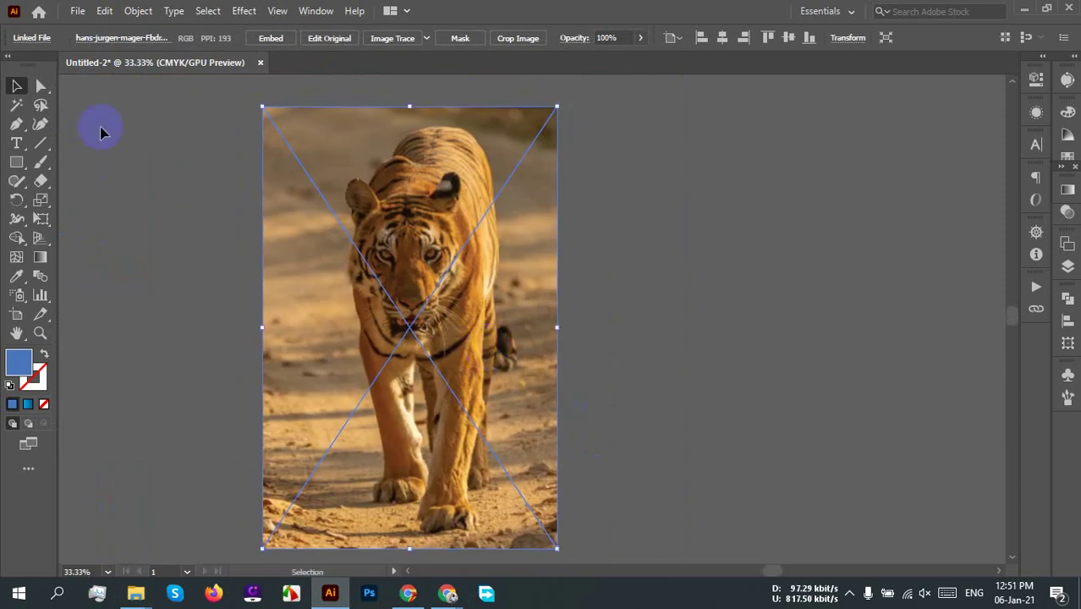
Step: Embed the tiger photo, image-trace it with the High Fidelity Photo preset despite its large size, and inspect the traced shapes up close
left_click(270, 38)
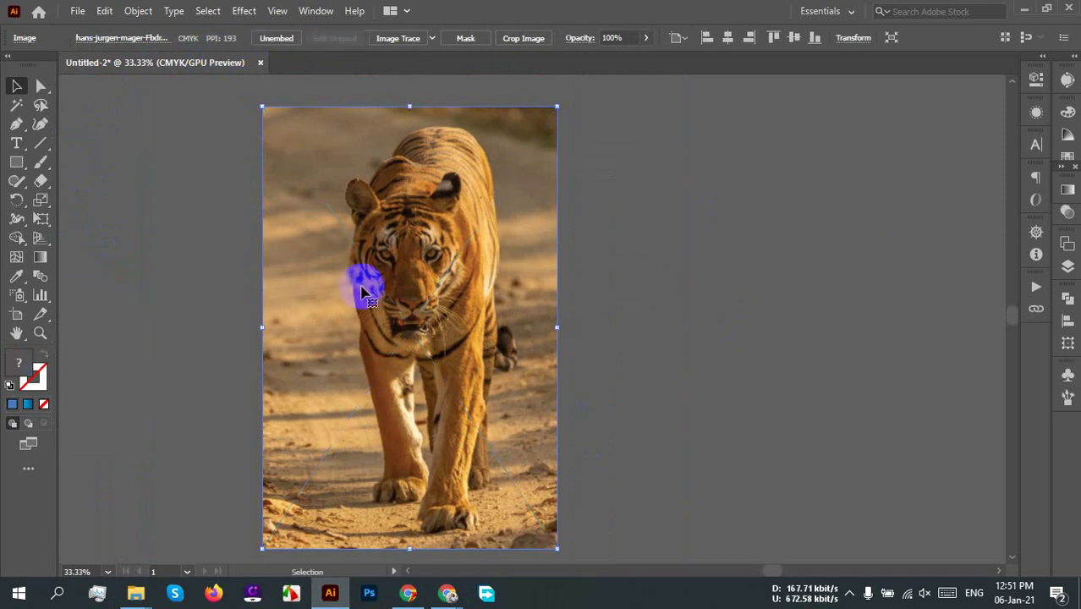
left_click(433, 39)
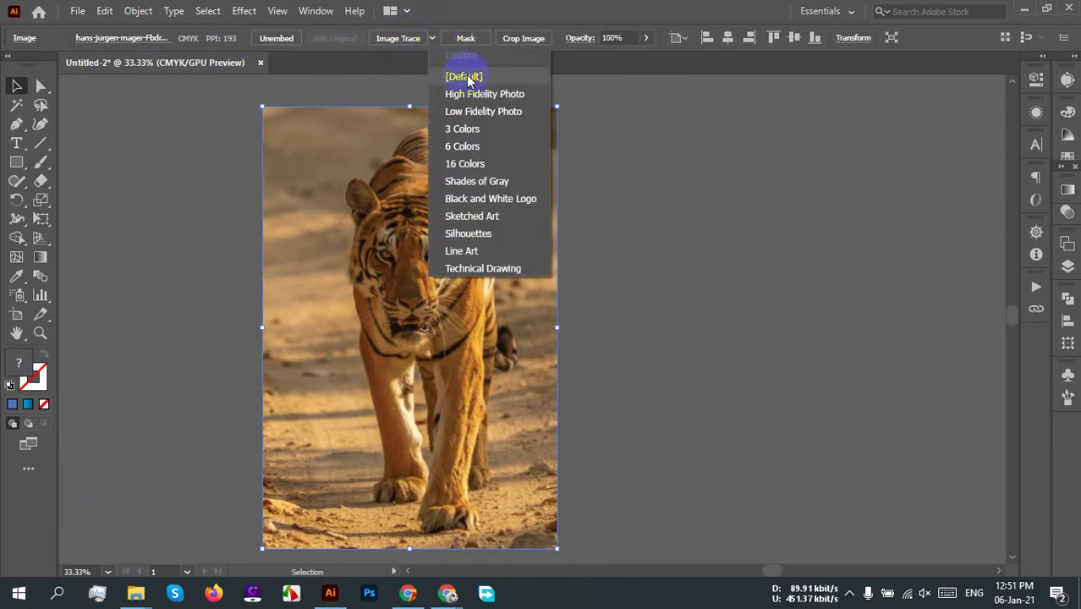
left_click(499, 94)
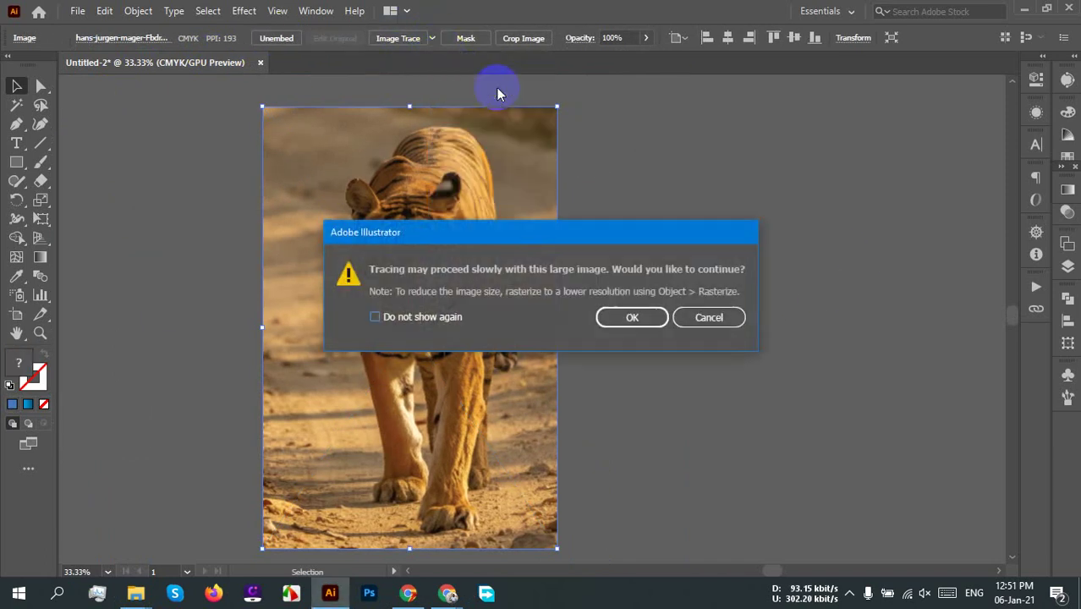
left_click(646, 320)
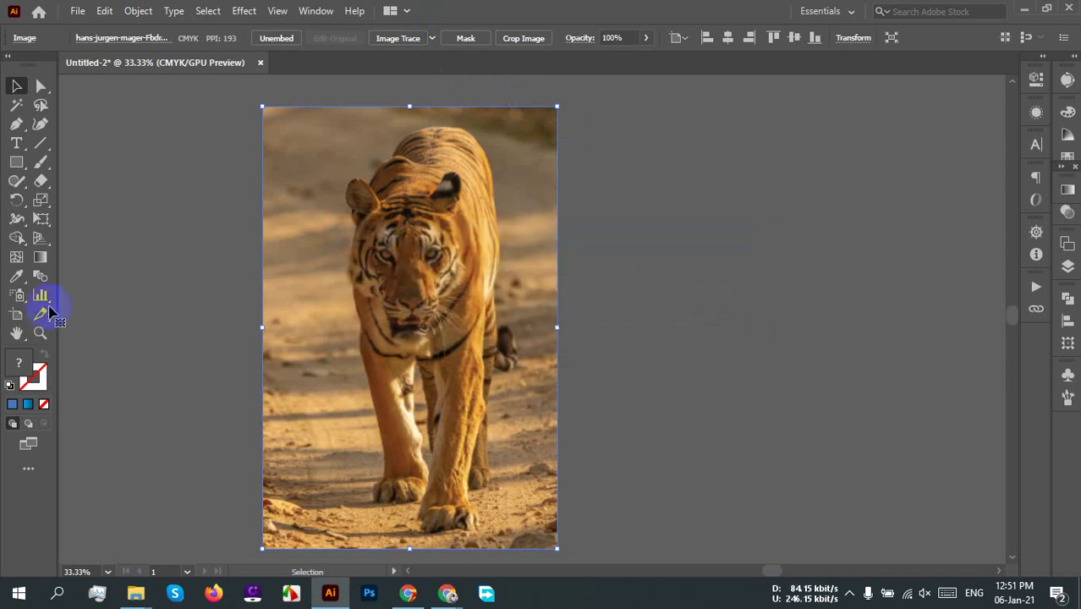
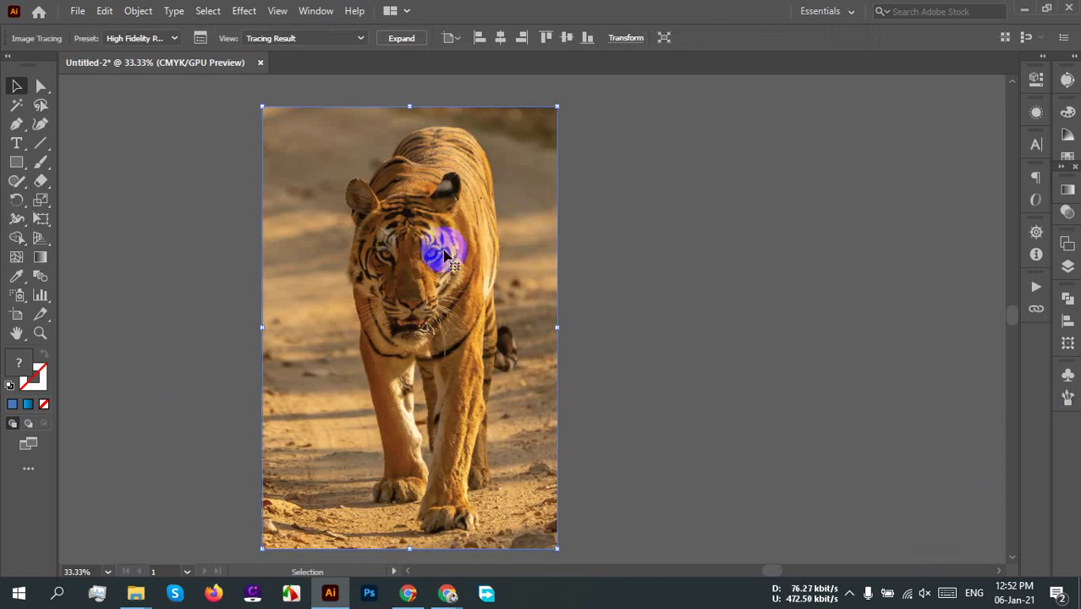
scroll(446, 252, "up", 6)
scroll(541, 232, "up", 3)
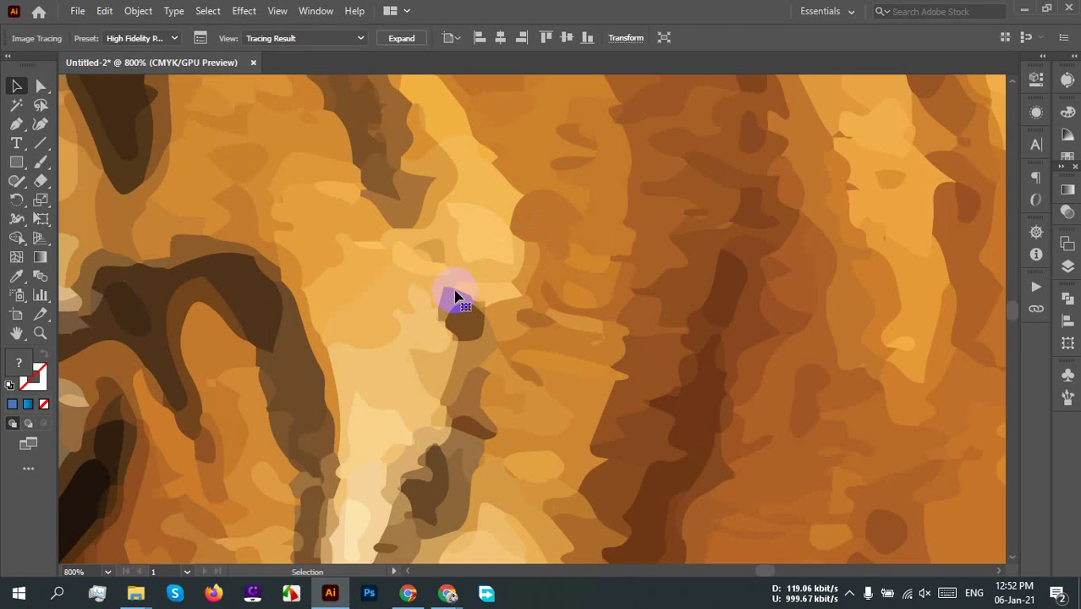
Step: Expand the tiger's tracing result into paths, ungroup them, and clear the selection
scroll(516, 279, "up", 2)
scroll(643, 320, "down", 7)
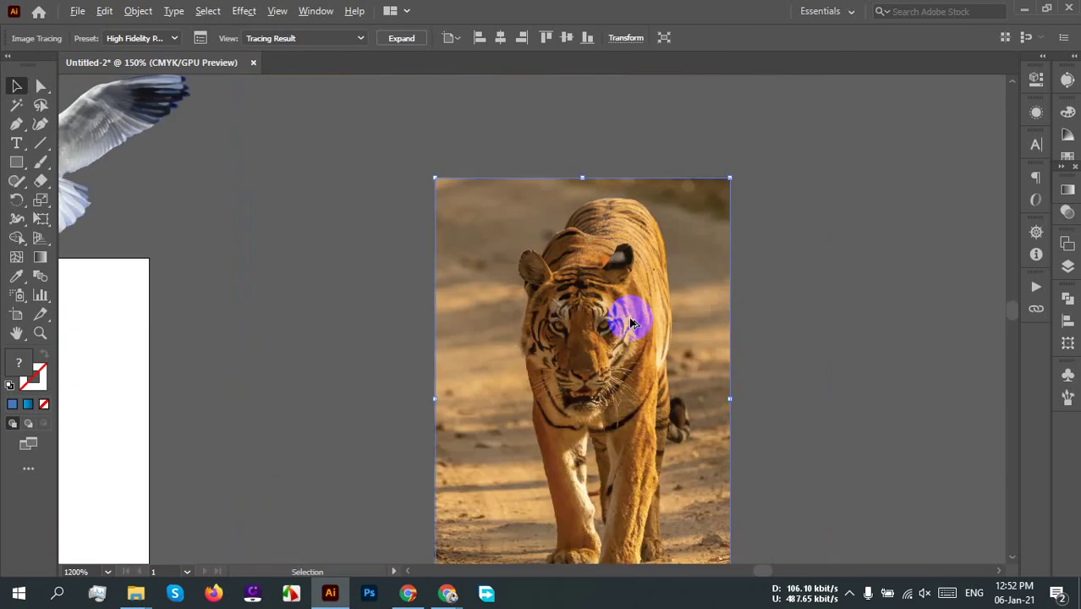
scroll(628, 325, "up", 3)
scroll(632, 321, "down", 3)
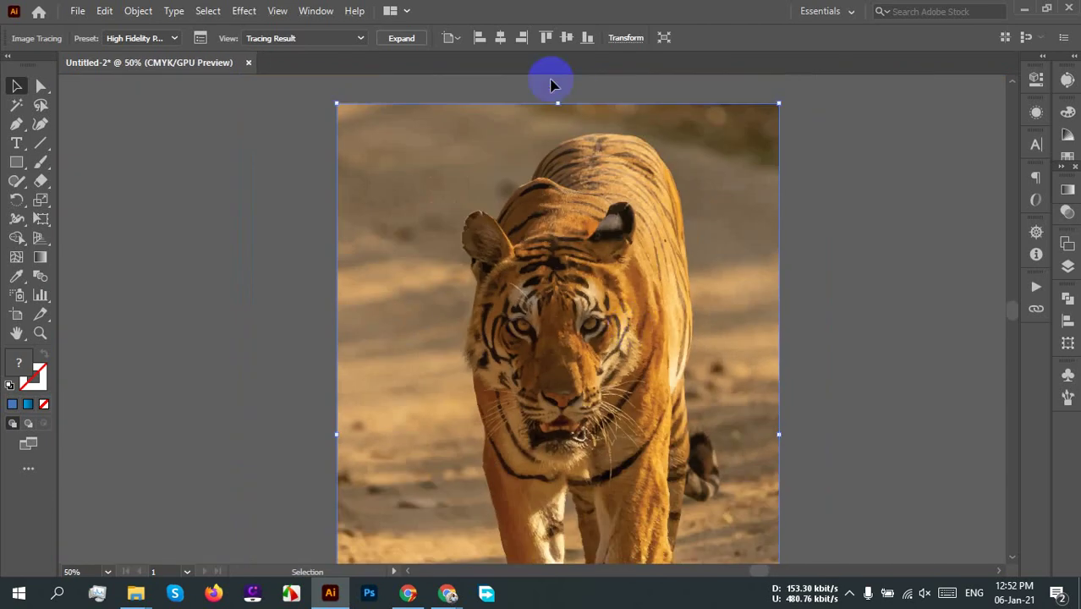
left_click(402, 38)
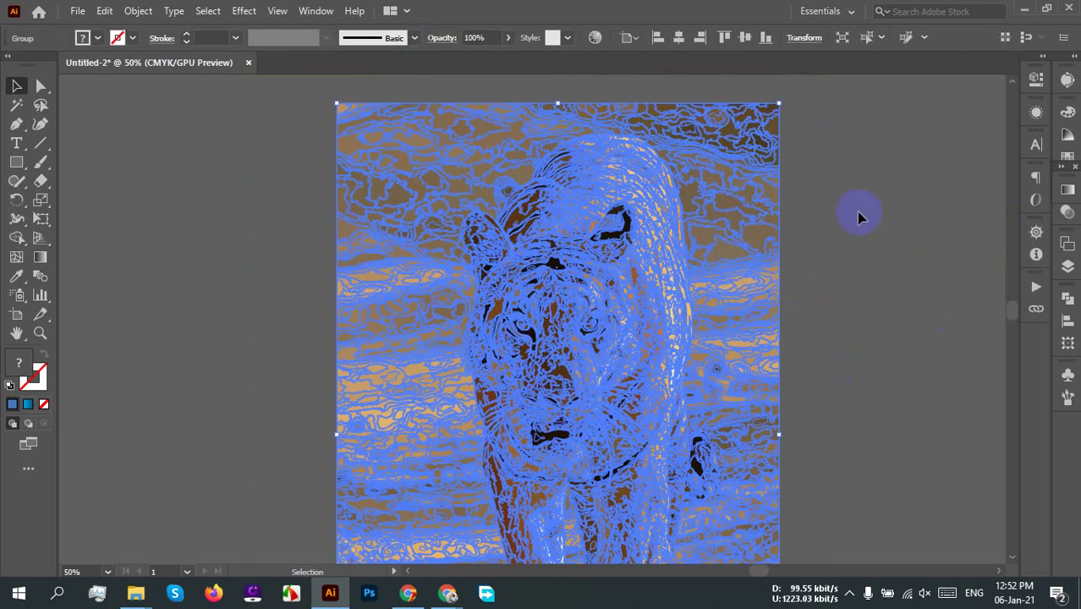
right_click(668, 212)
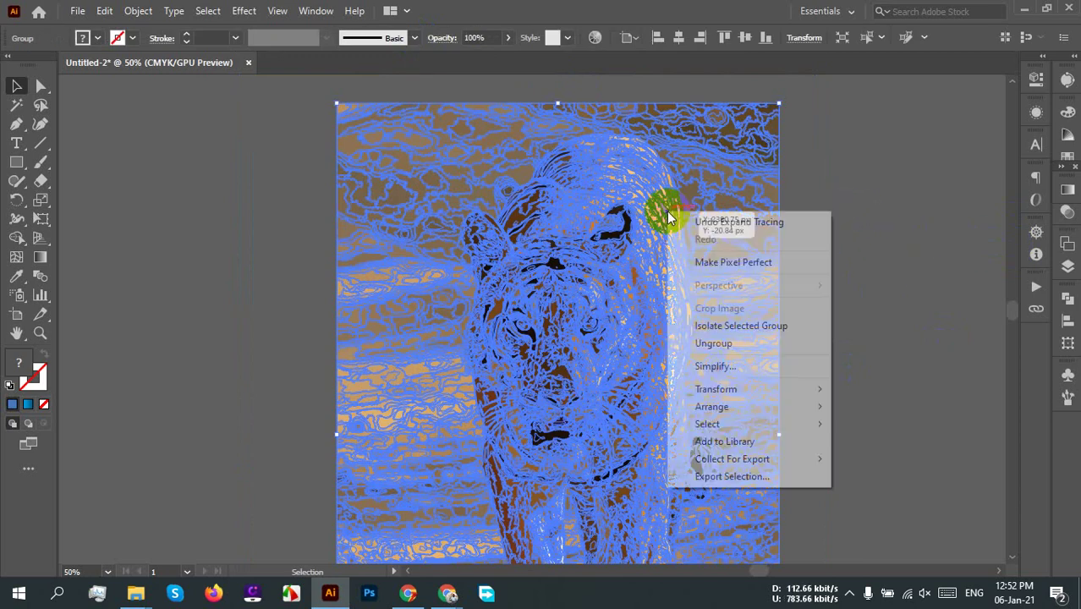
left_click(713, 343)
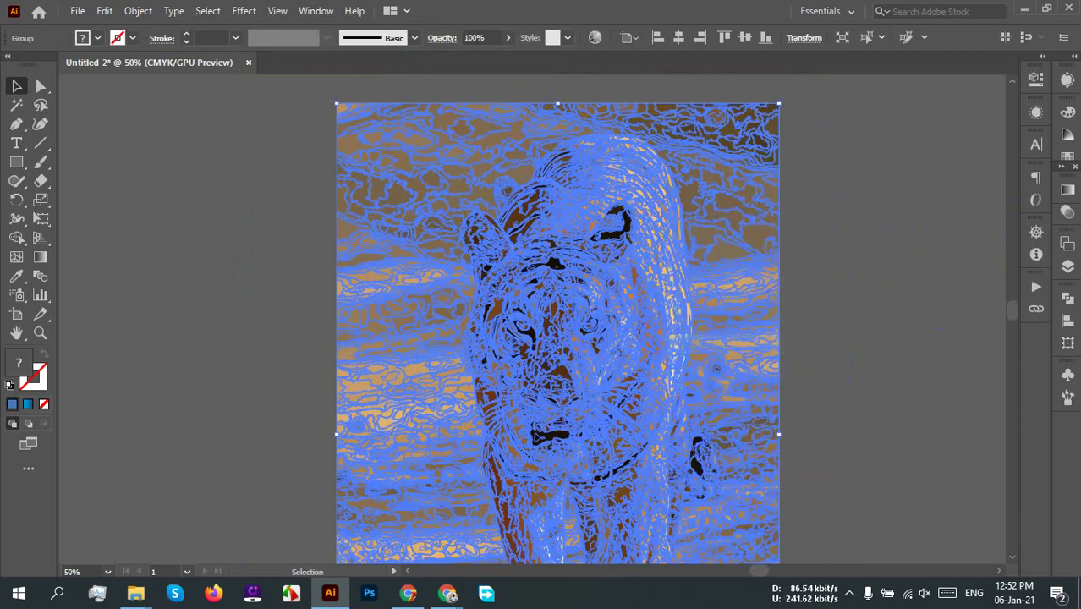
left_click(381, 181)
Step: Try selecting the grey-brown background with the Magic Wand from the photo's upper-left corner, check the selected areas down to the paws, and deselect
left_click(16, 104)
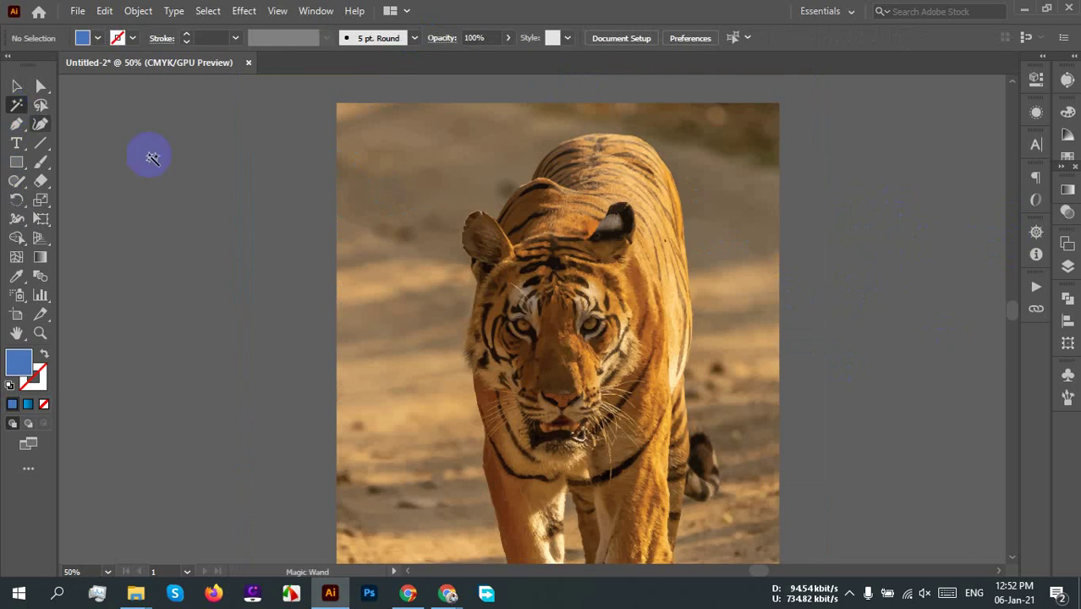
left_click(351, 116)
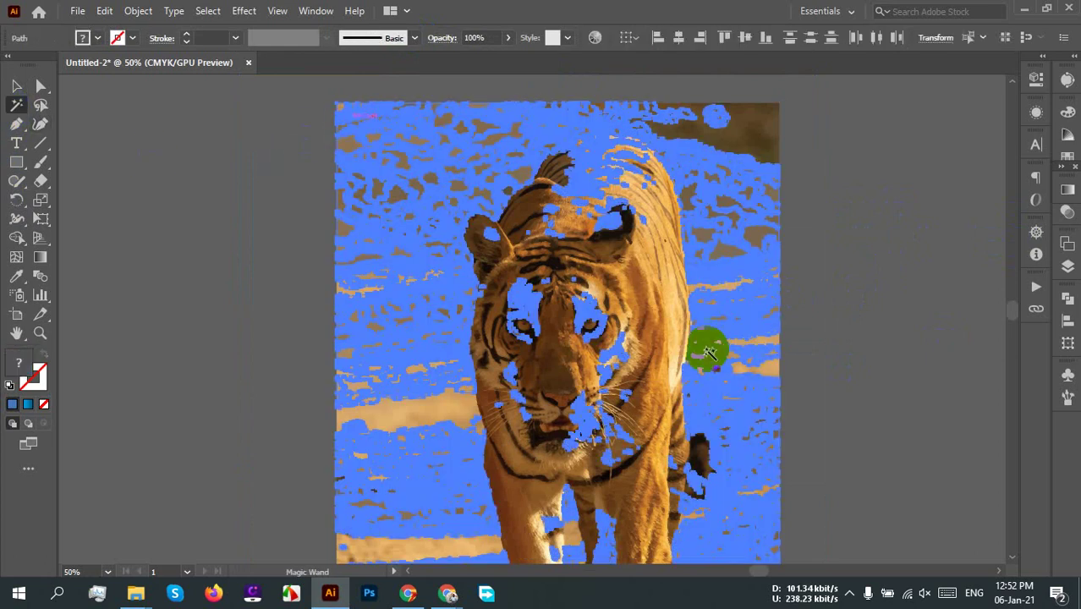
left_click(605, 239)
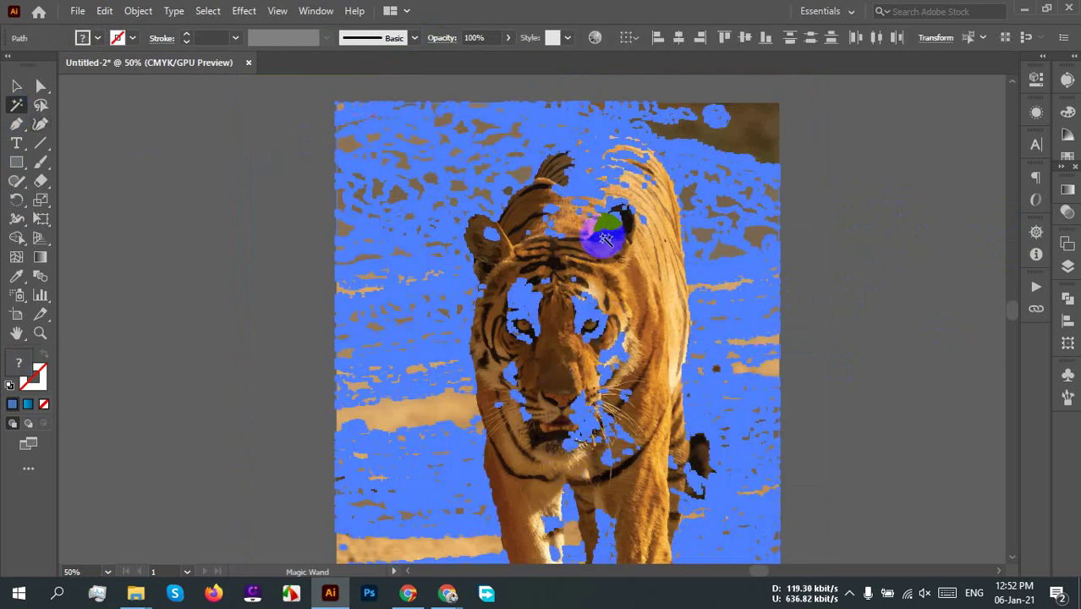
scroll(634, 288, "down", 2)
scroll(720, 380, "down", 2)
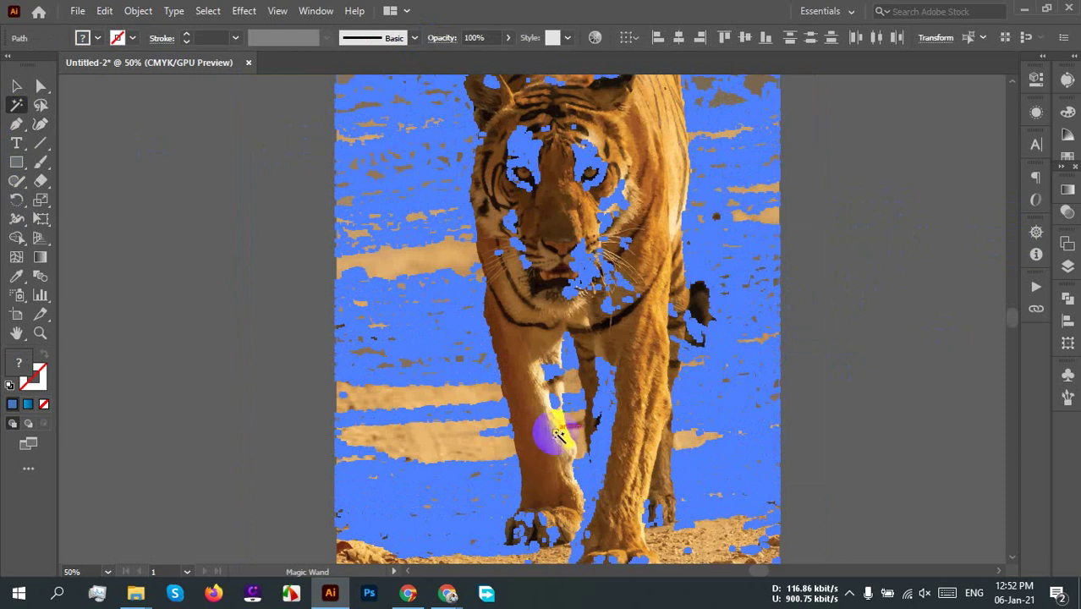
scroll(558, 434, "down", 1)
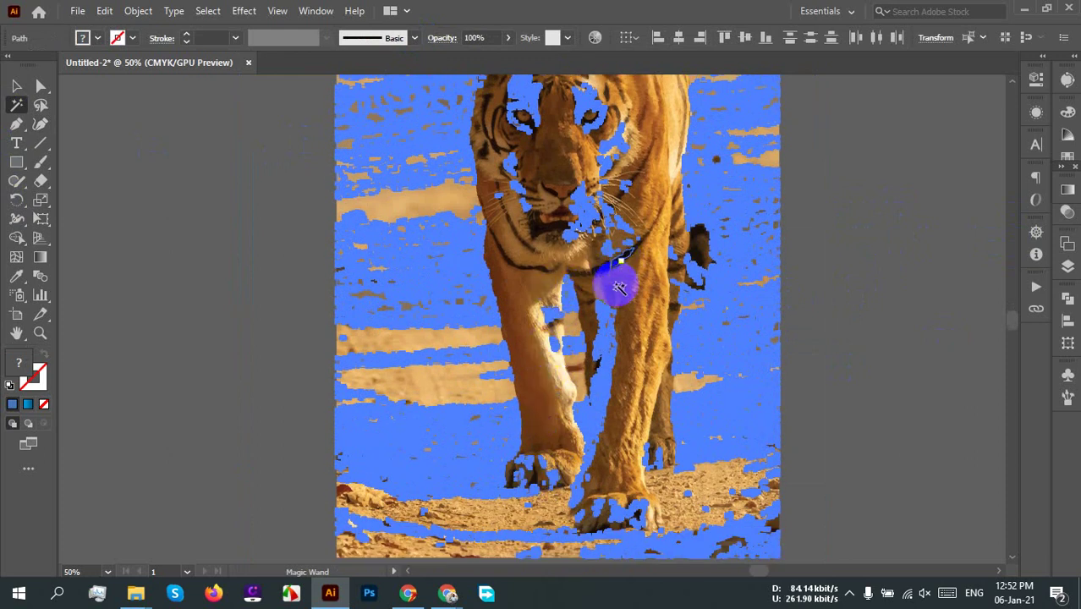
left_click(572, 367)
scroll(572, 367, "up", 1)
left_click(863, 307)
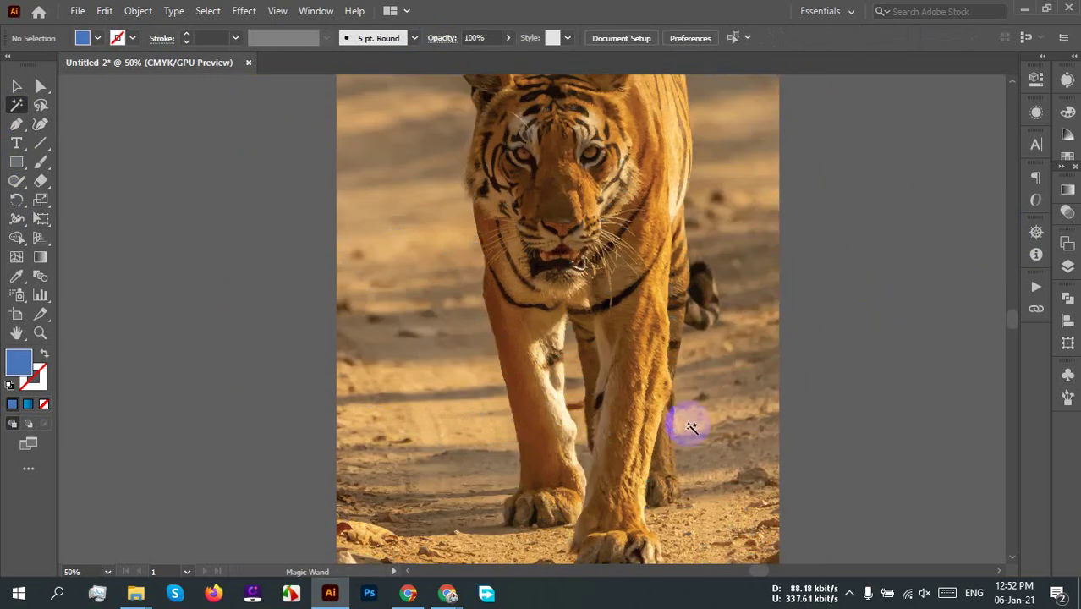
Step: Try selecting the sunlit ground beside the tiger's hind leg with the Magic Wand, inspect the selected areas, and deselect
scroll(690, 430, "up", 1)
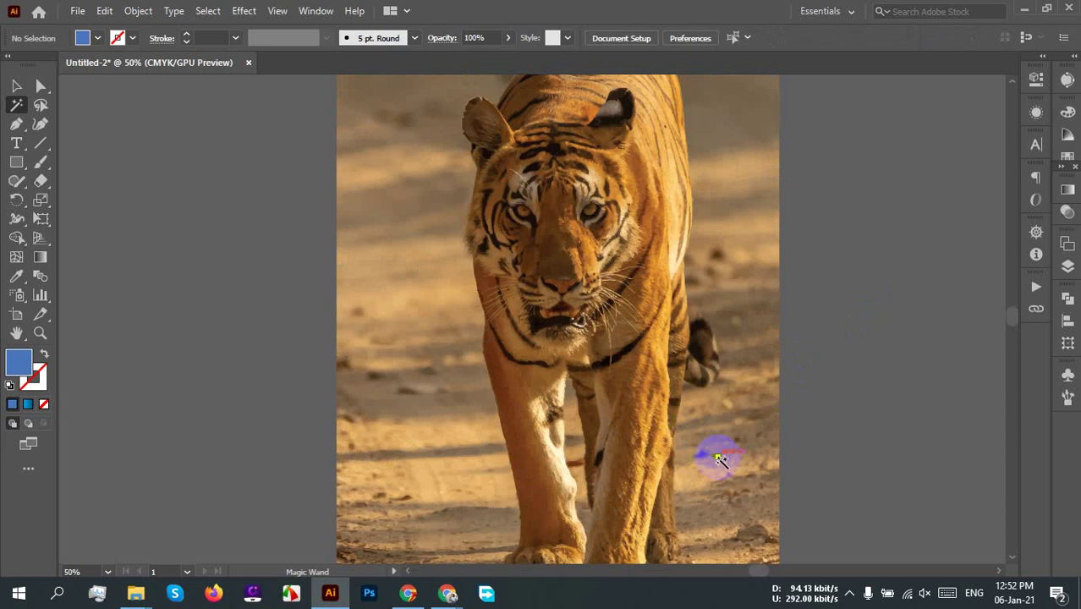
left_click(720, 475)
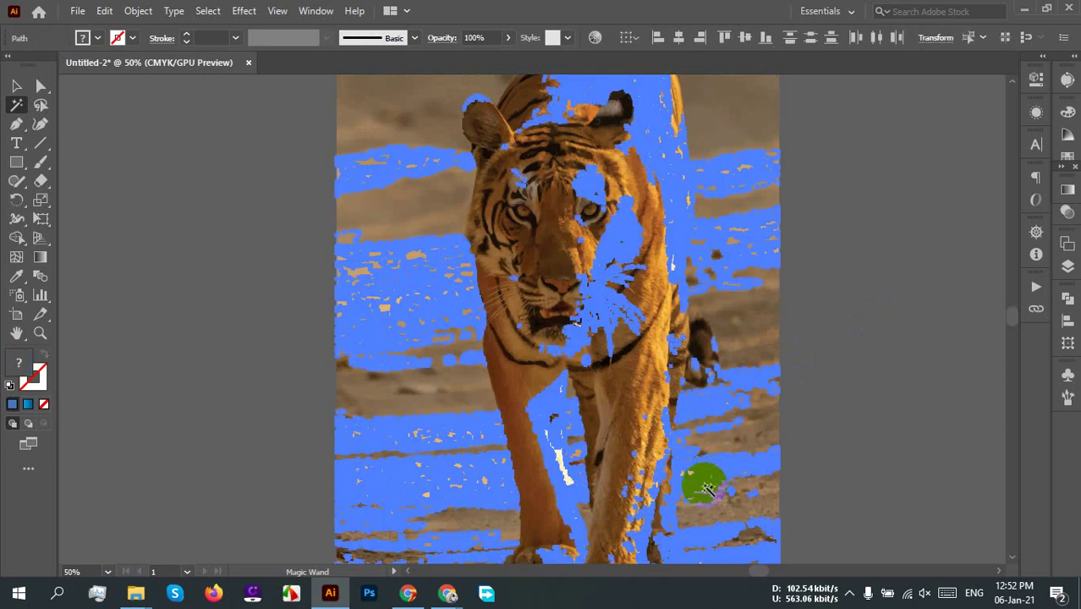
scroll(700, 478, "up", 1)
scroll(634, 254, "up", 2)
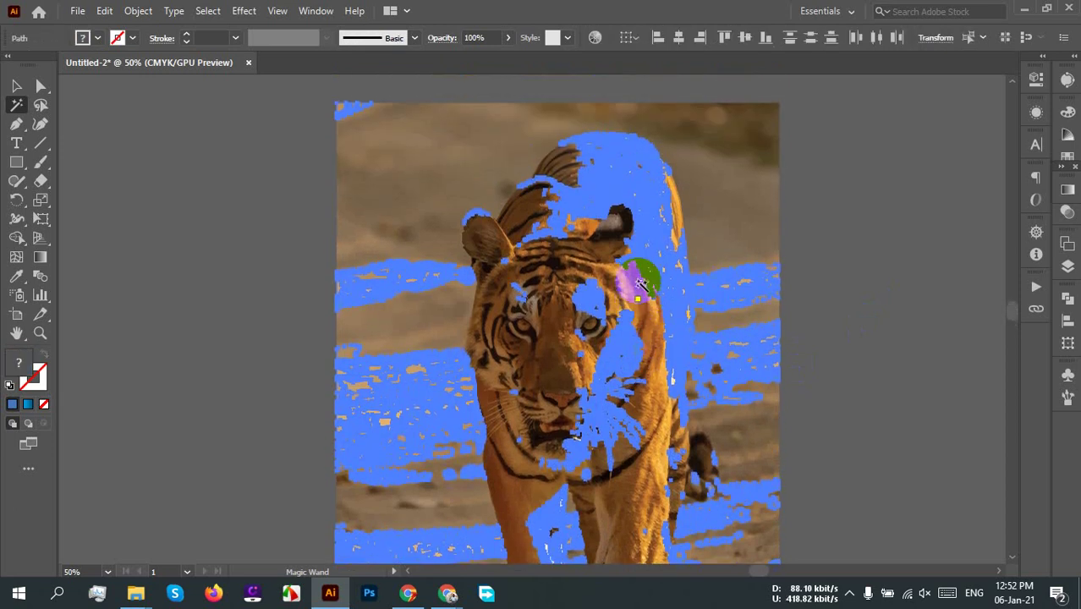
scroll(685, 302, "down", 2)
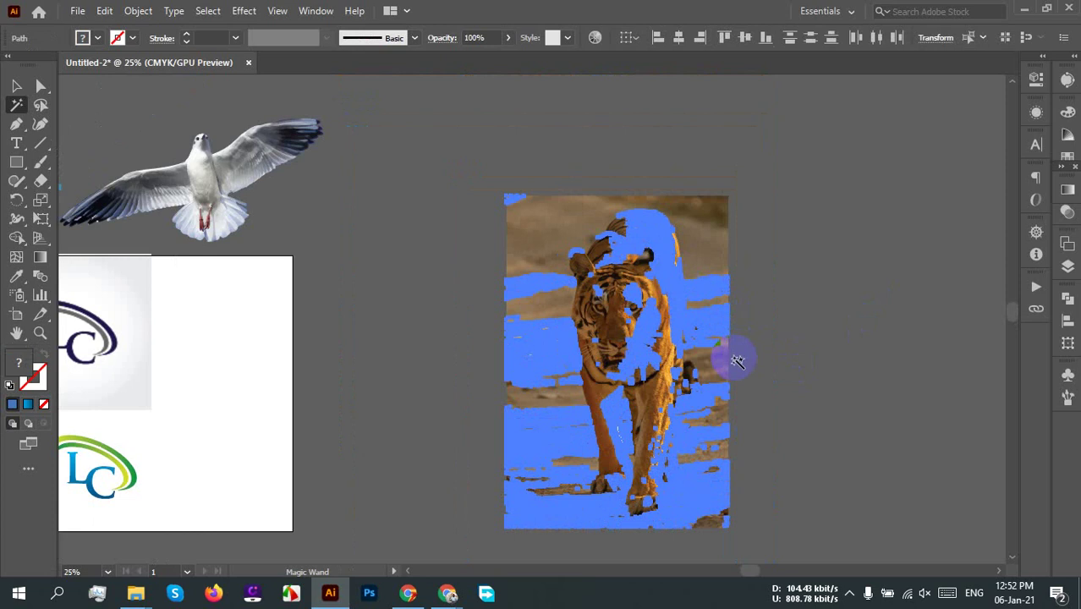
scroll(640, 350, "up", 1)
scroll(784, 362, "down", 2)
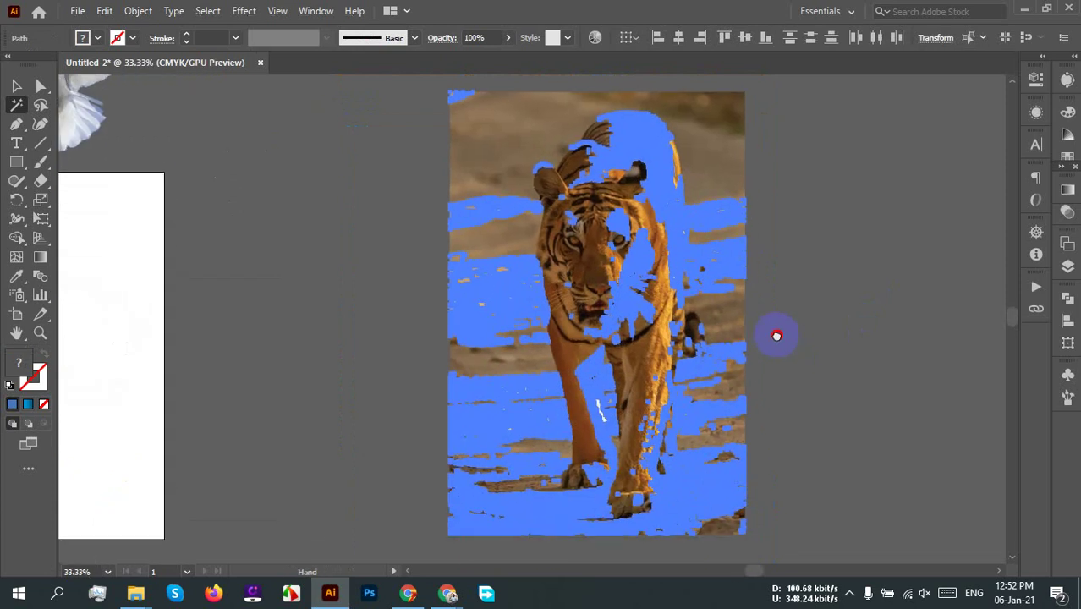
left_click(813, 269)
Step: Try selecting the darker background to the right of the tiger's back with the Magic Wand, and clear the selection
left_click(700, 153)
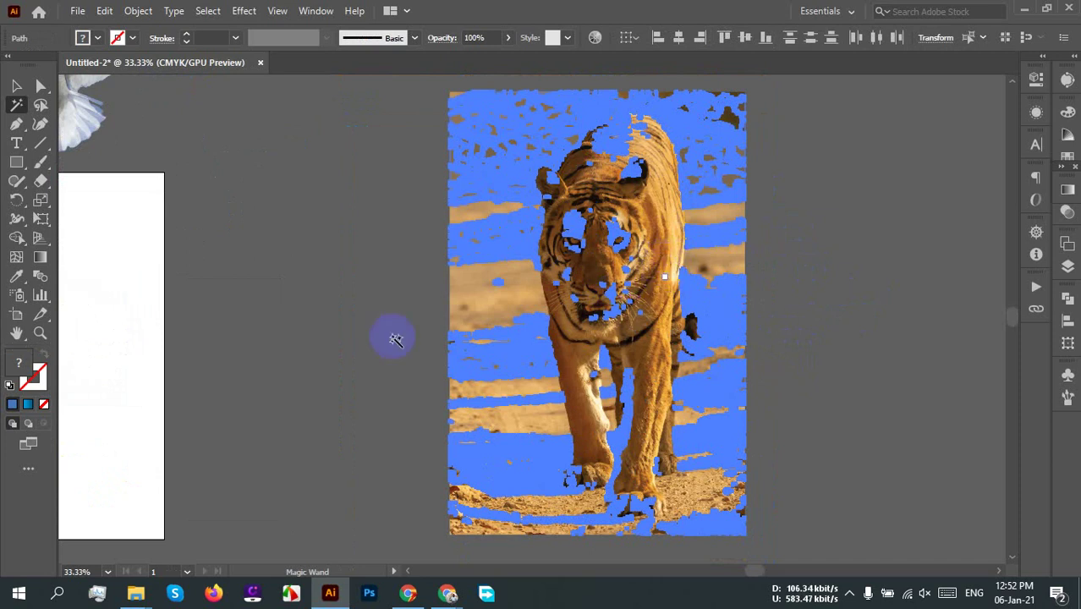
left_click(20, 85)
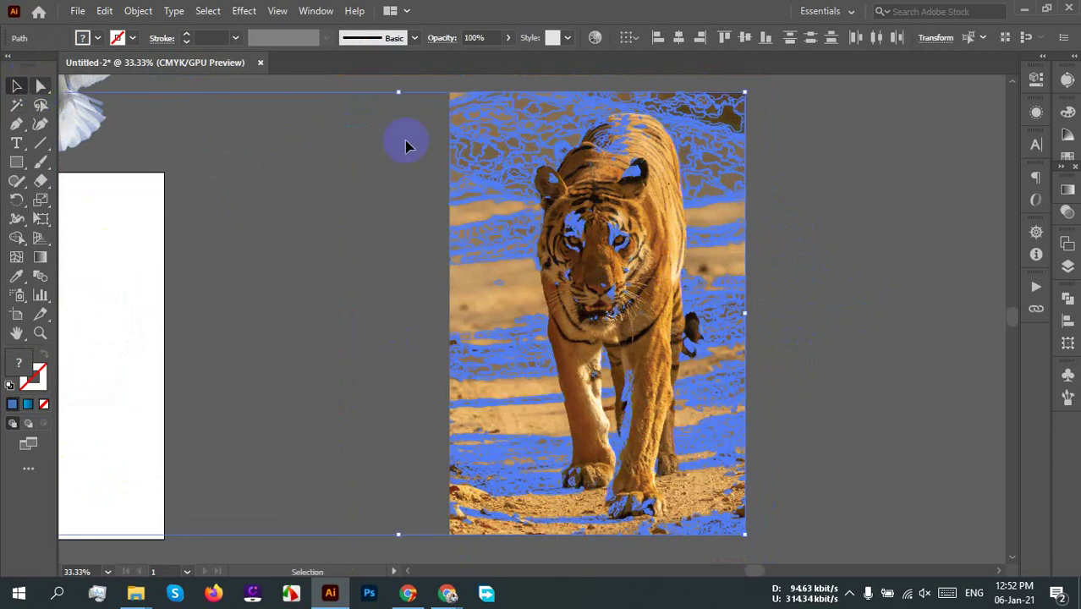
left_click(864, 199)
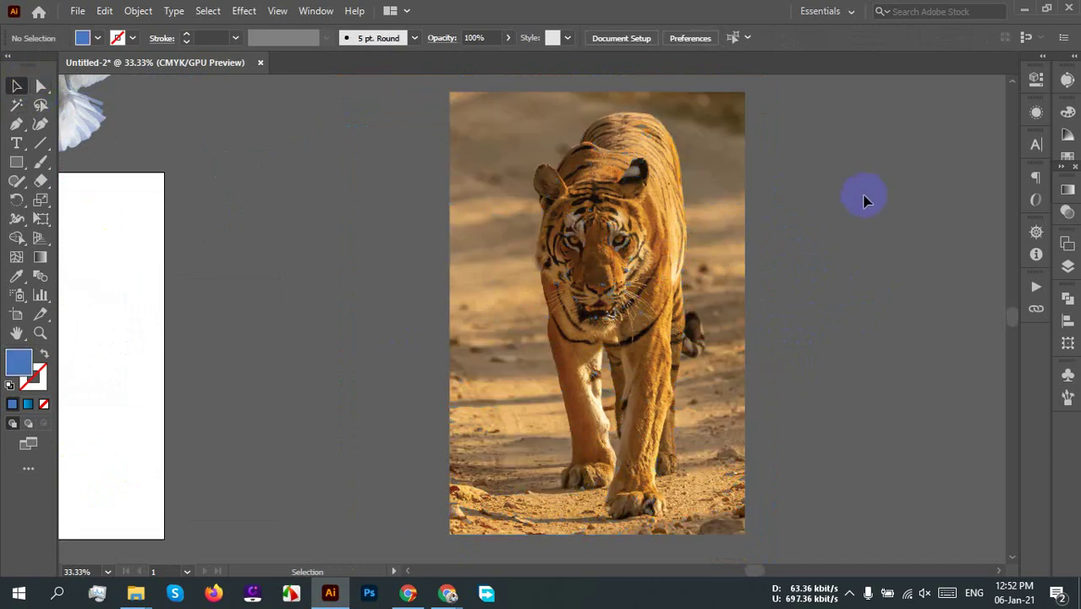
Step: Select the strip of background shapes along the photo's right edge, check it stays clear of the tail, and delete it
left_click(710, 481)
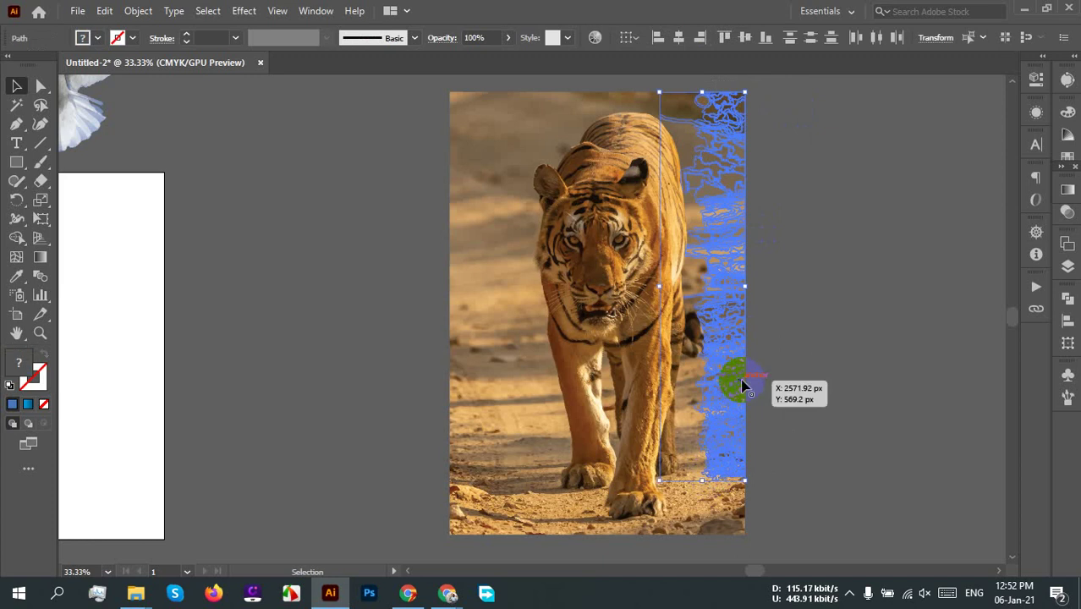
scroll(688, 356, "up", 4)
scroll(686, 349, "up", 4)
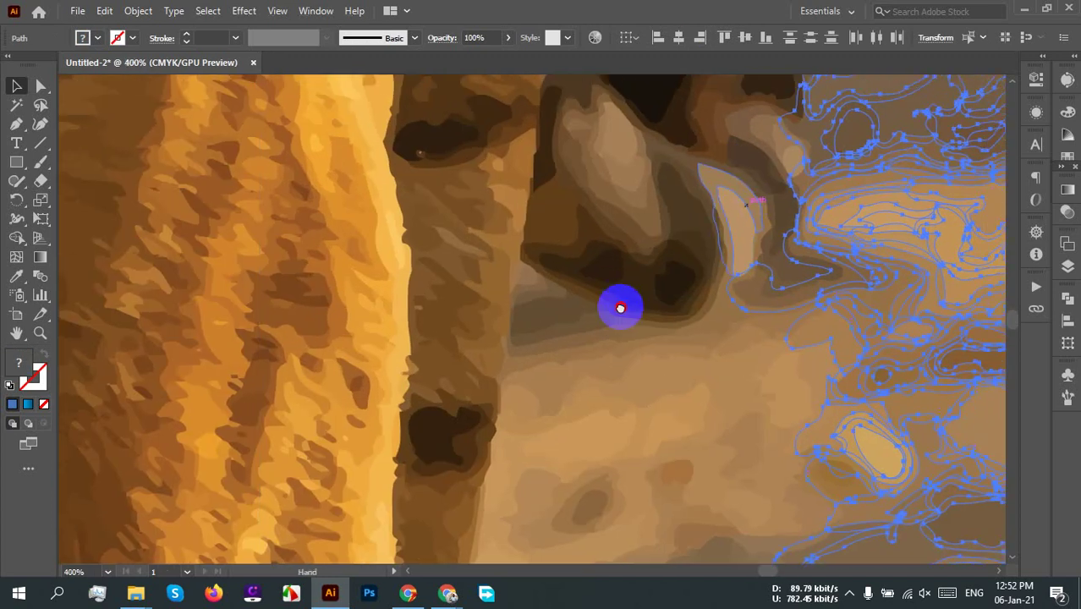
left_click_drag(620, 306, 471, 374)
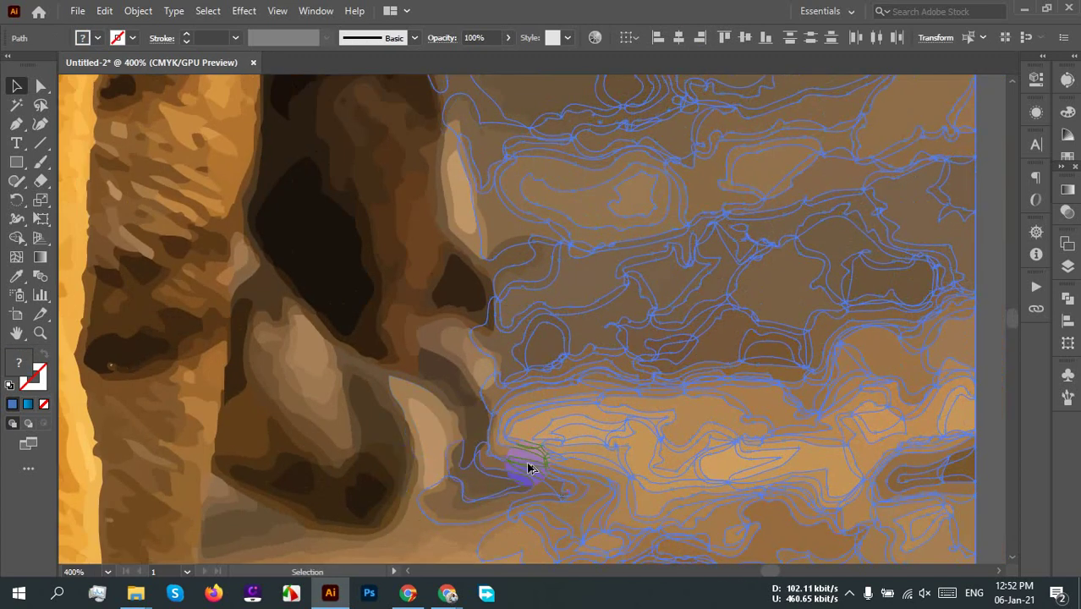
scroll(526, 466, "down", 4)
scroll(776, 401, "down", 1)
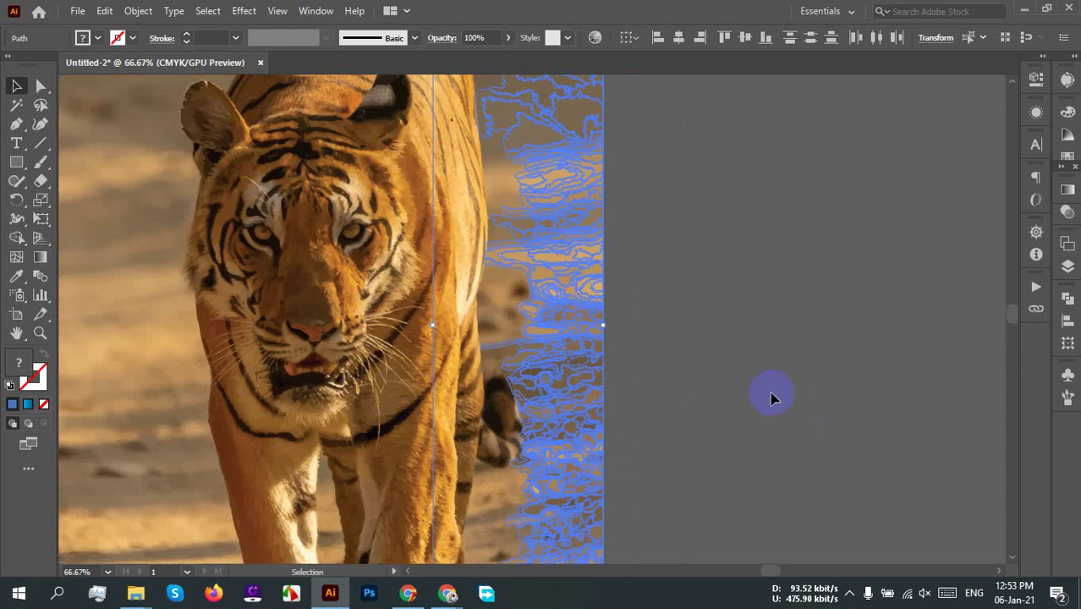
left_click(728, 328)
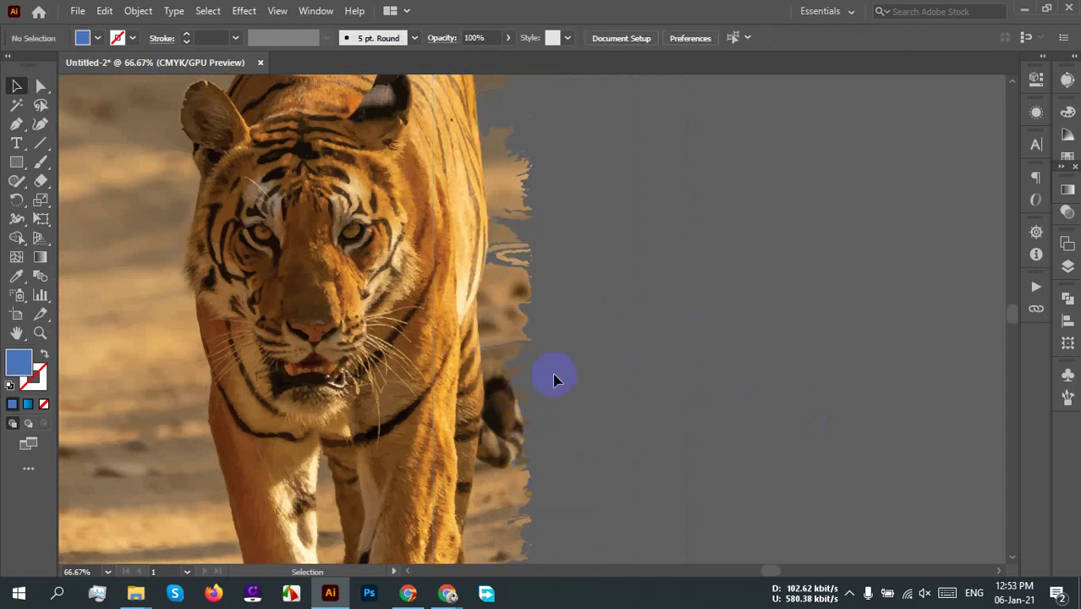
Step: Delete the leftover background shapes close to the right side of the tiger's back and shoulder
left_click_drag(580, 420, 692, 368)
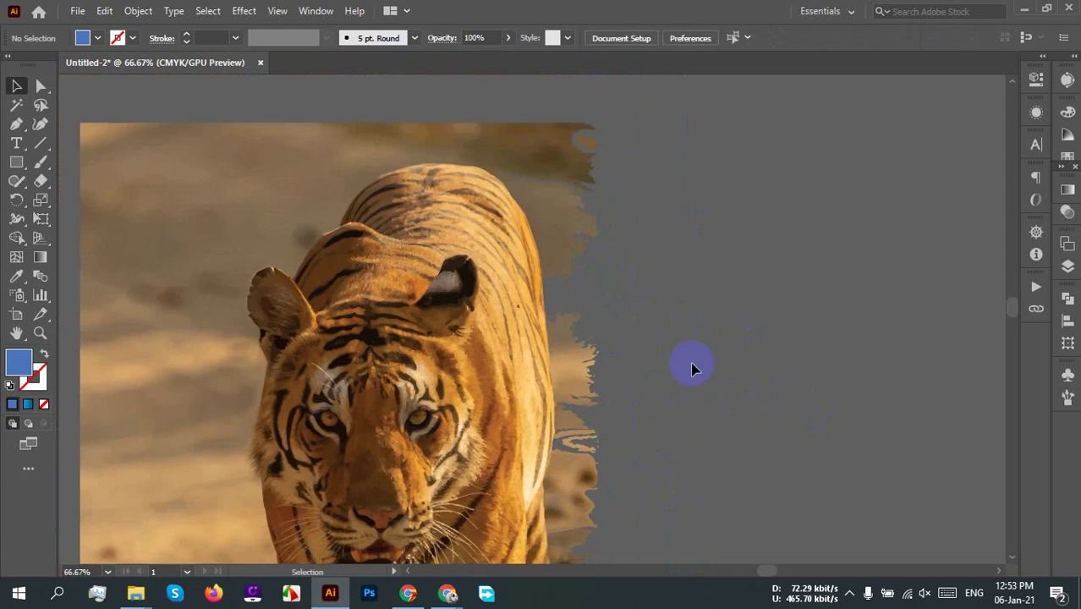
left_click(582, 513)
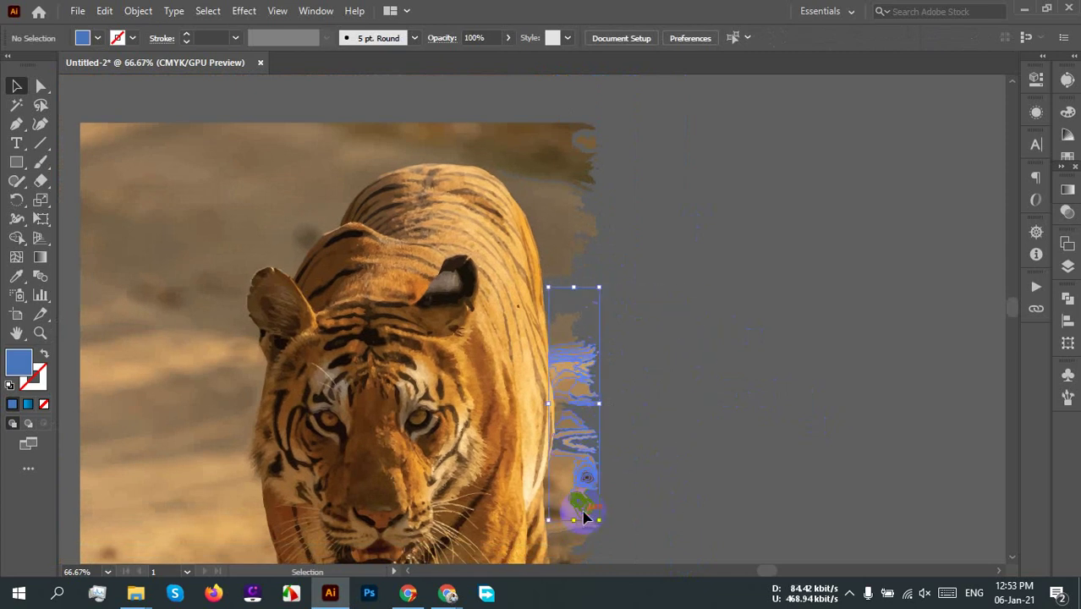
key("Delete")
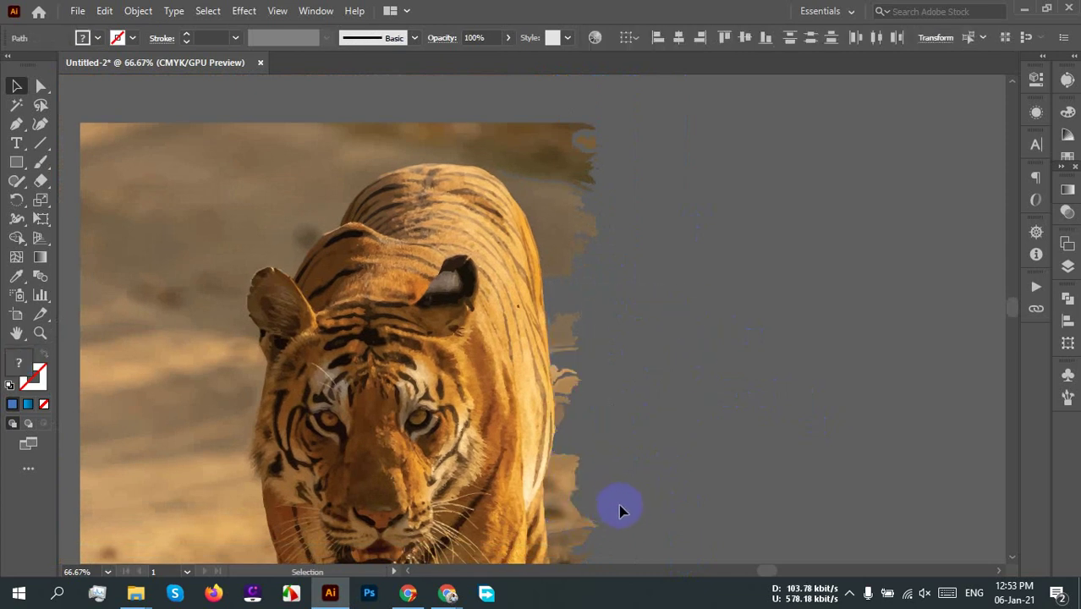
Step: Delete the two large brown background shapes directly against the right edge of the tiger's flank
scroll(583, 474, "up", 4)
scroll(524, 429, "up", 3)
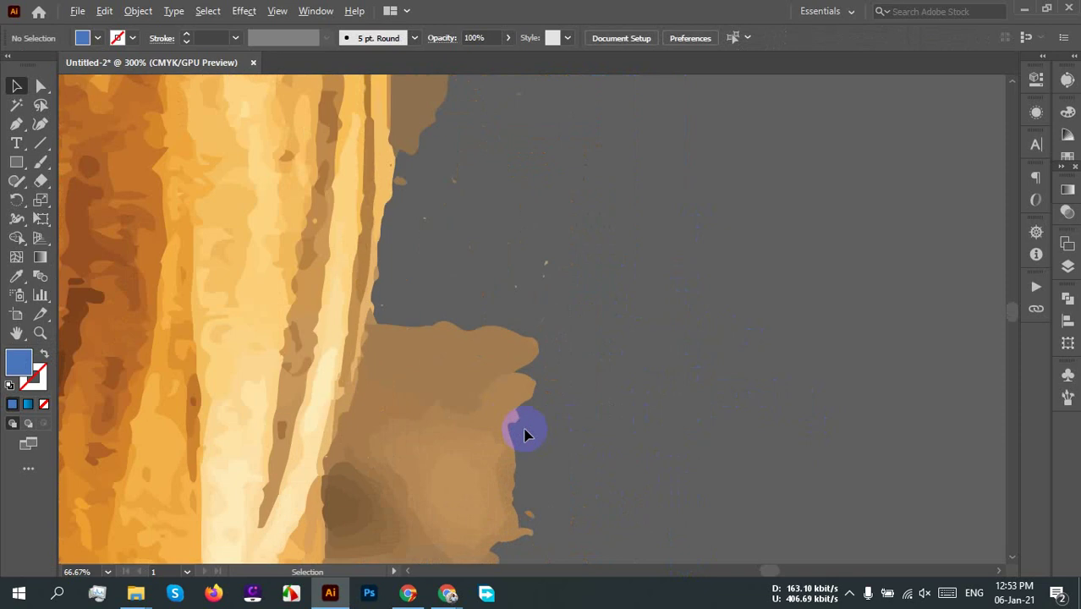
left_click(290, 344)
left_click(235, 418, "shift")
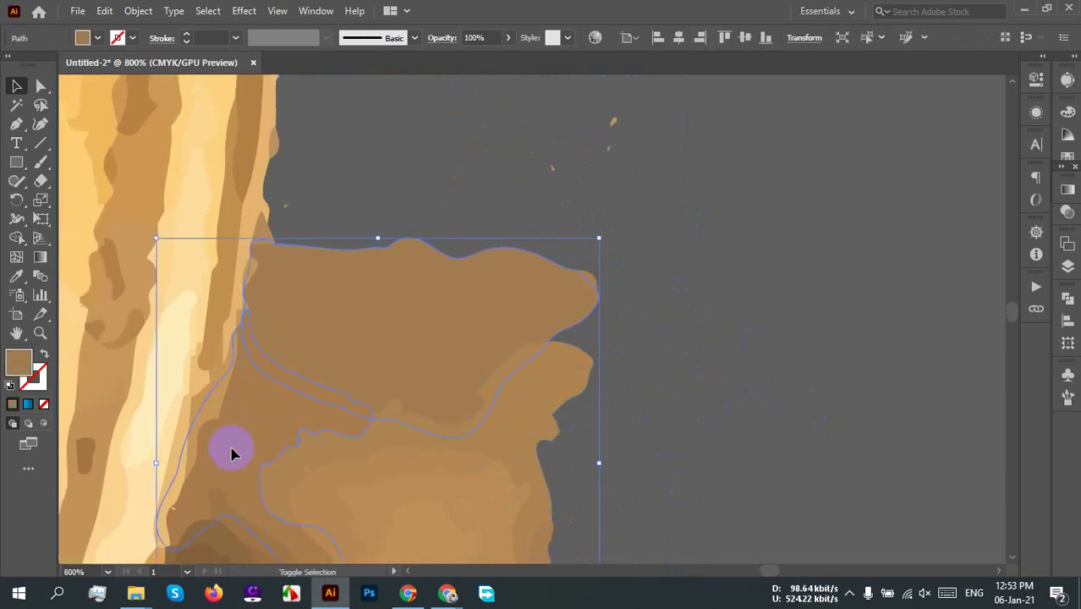
key("Delete")
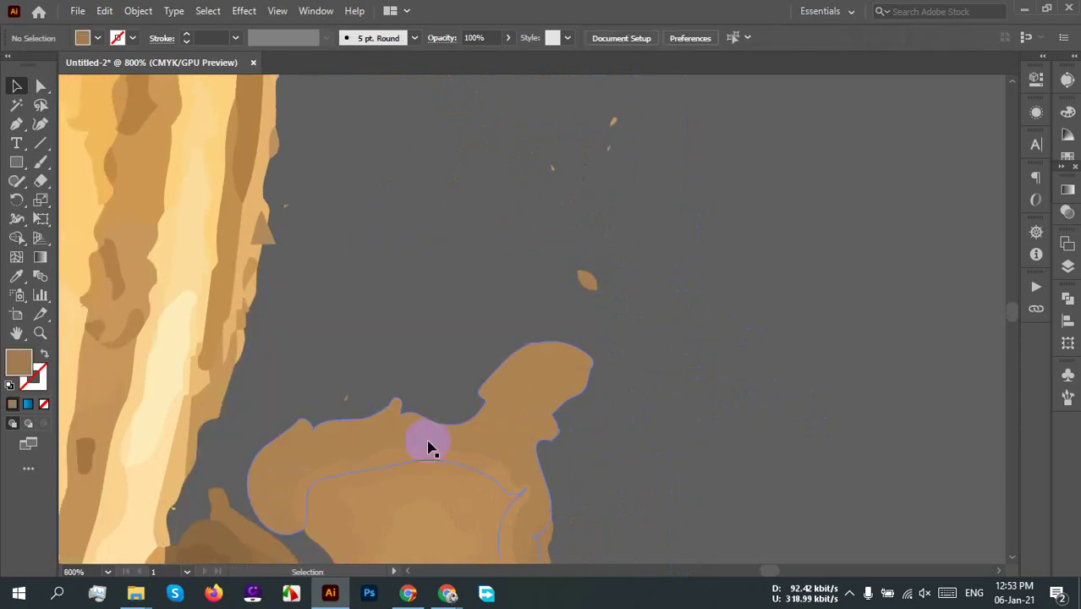
Step: Delete the dark brown nested background patches touching the tiger's flank one by one, including the small sliver on its edge
left_click_drag(571, 453, 652, 244)
left_click_drag(315, 391, 413, 366)
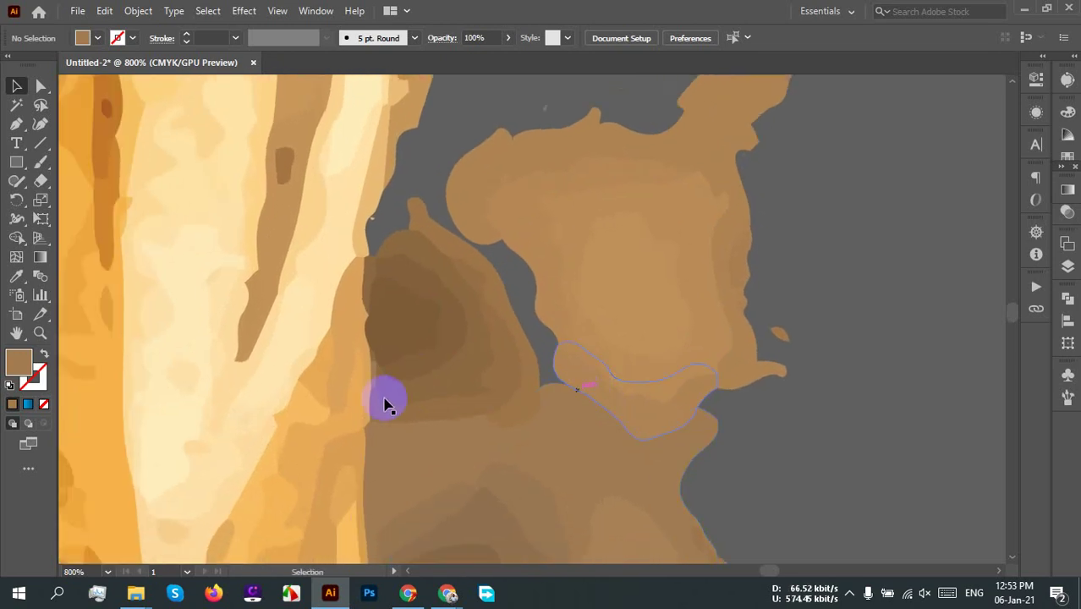
left_click(409, 317)
key("Delete")
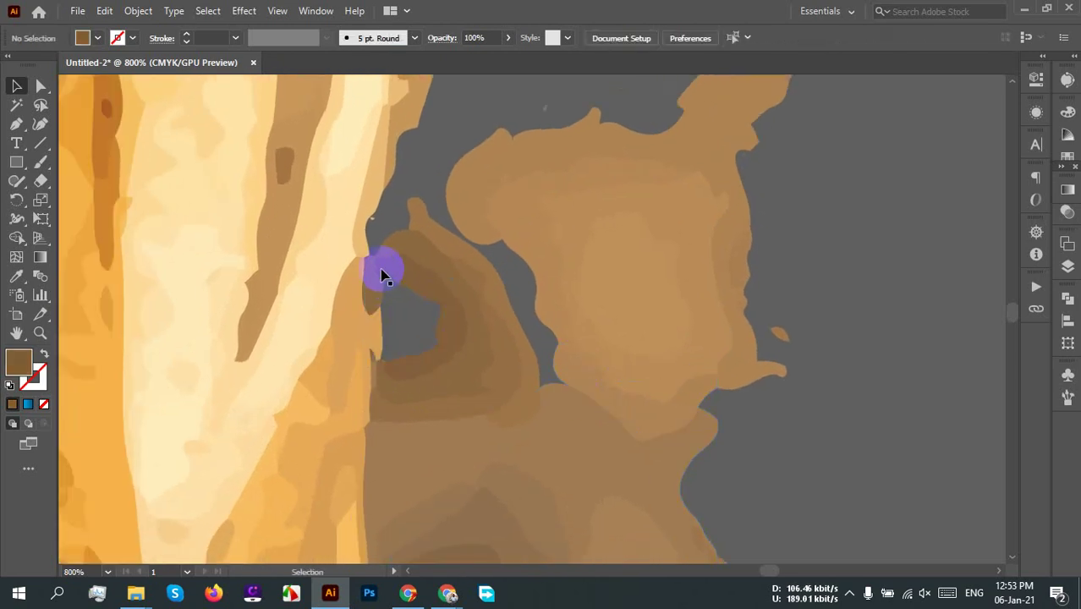
left_click(382, 269)
key("Delete")
left_click(375, 286)
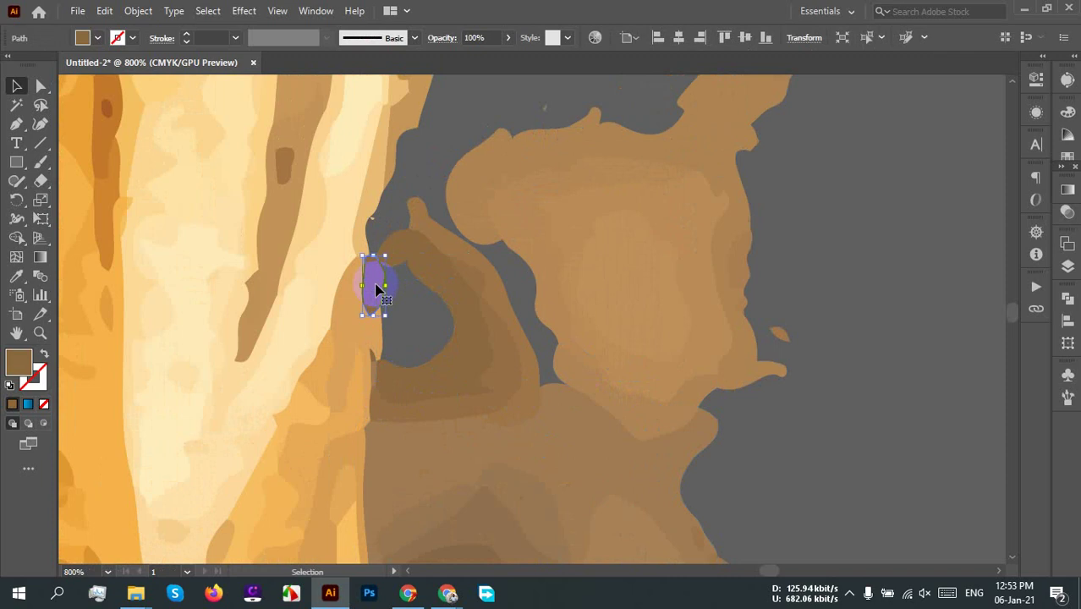
key("Delete")
left_click(397, 256)
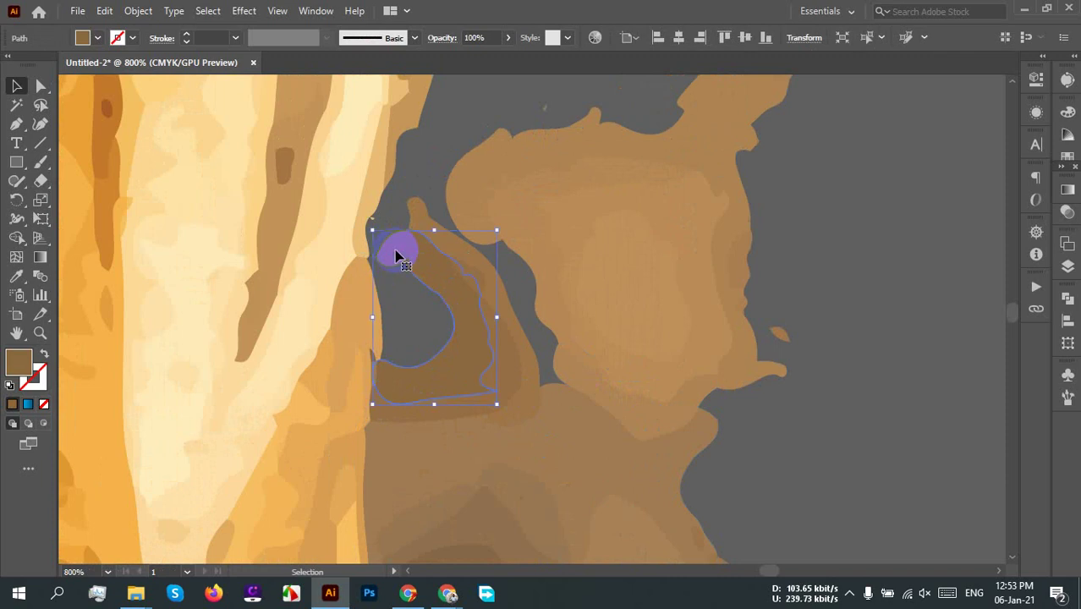
key("Delete")
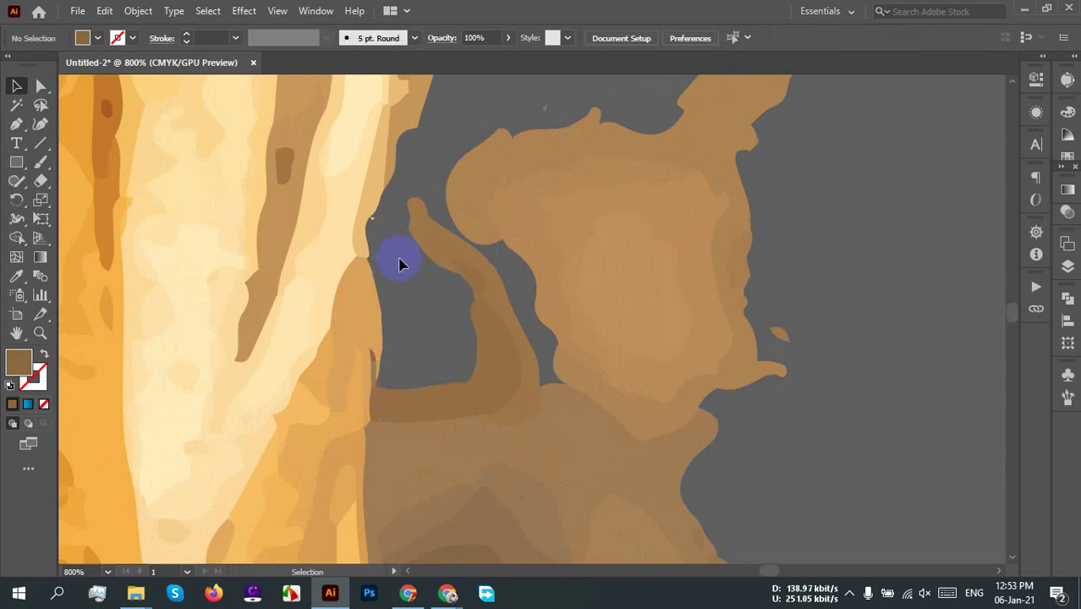
Step: Delete the light brown background shapes and most of the nested patches touching the right edge of the tiger's neck
scroll(567, 391, "down", 4, "alt")
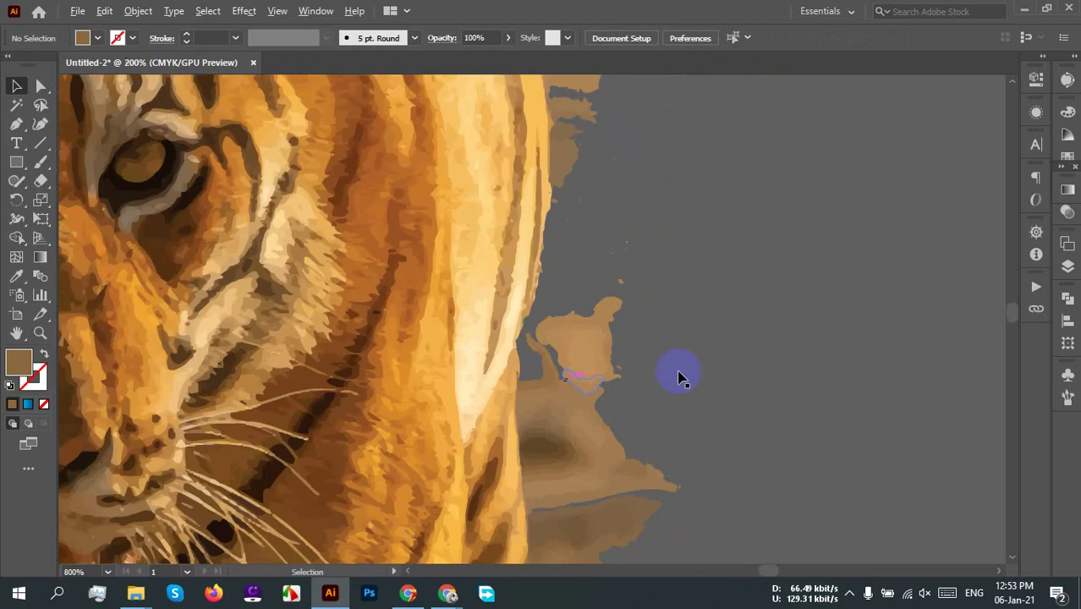
left_click_drag(753, 303, 661, 254)
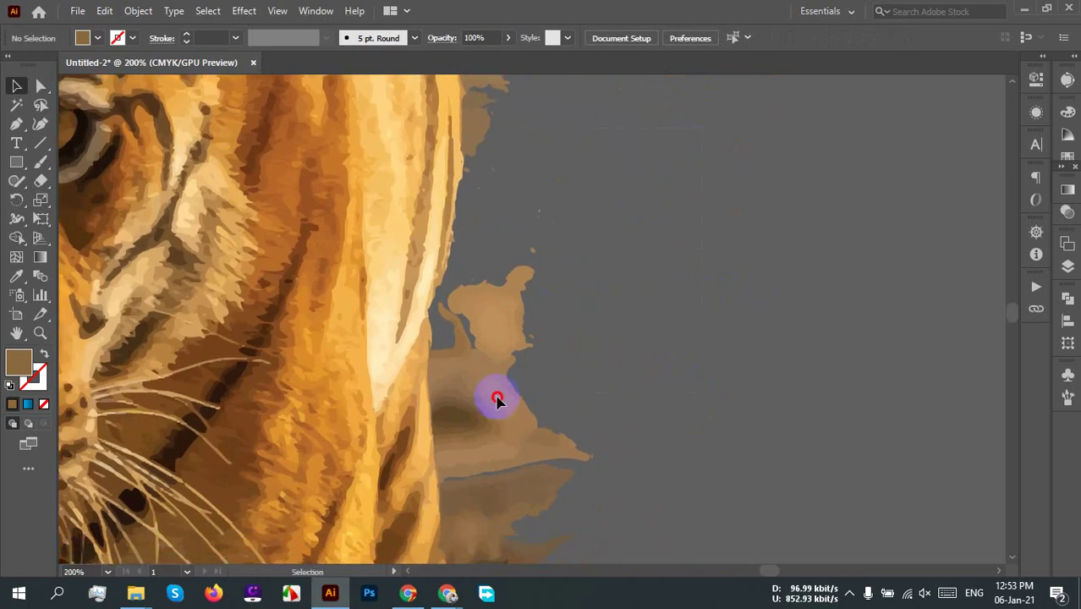
left_click(519, 458)
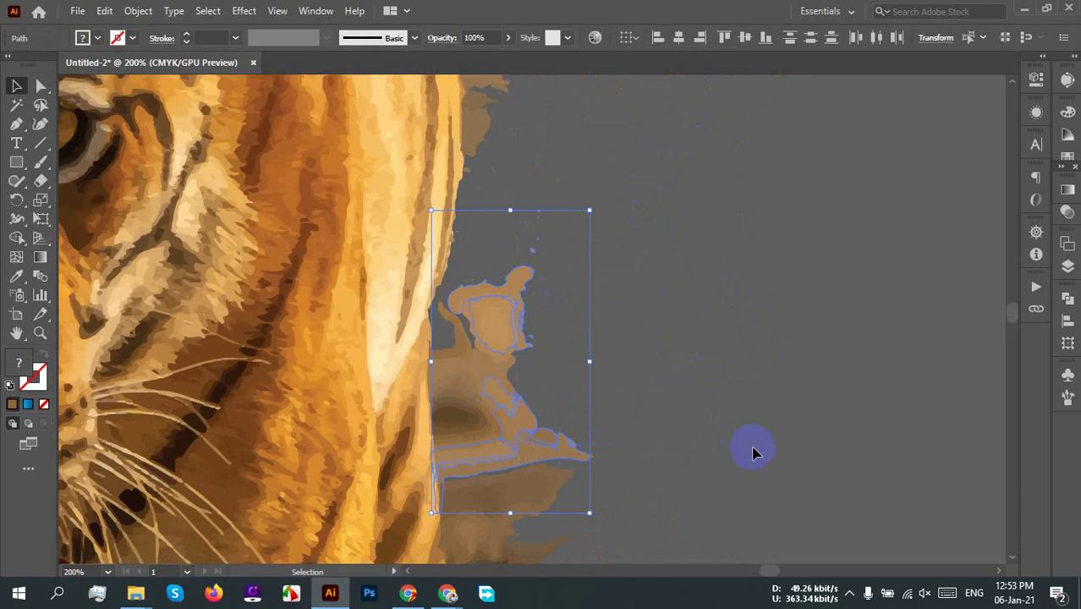
key("Delete")
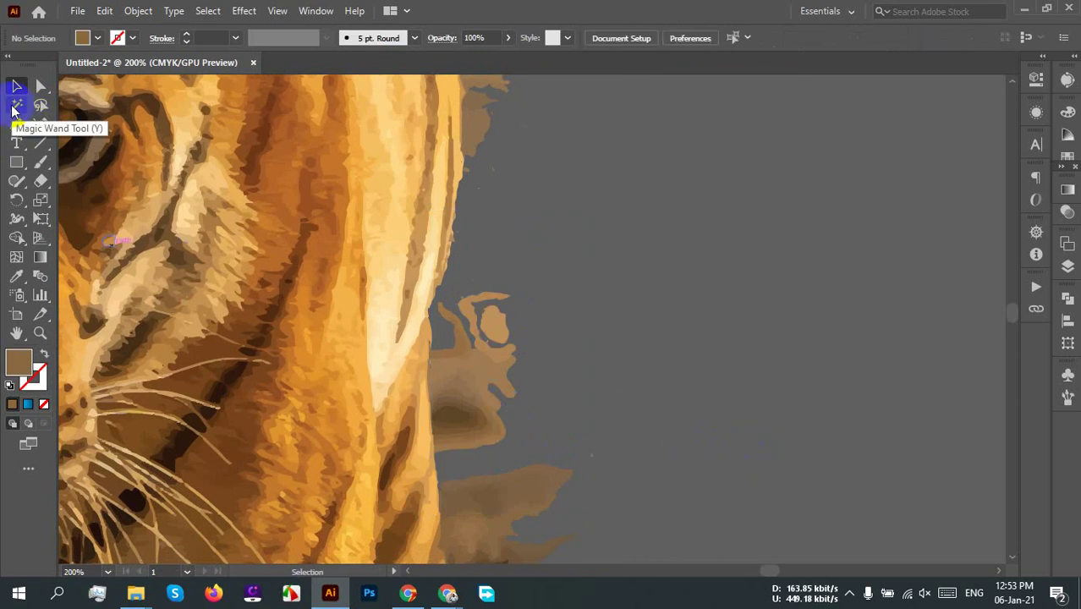
left_click(452, 386)
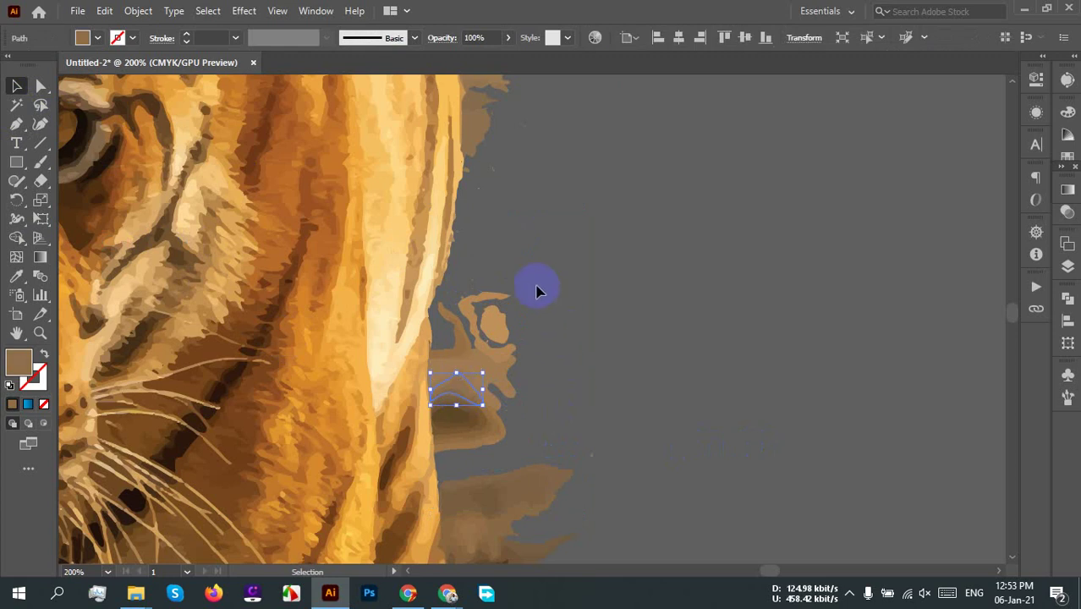
left_click(479, 426, "shift")
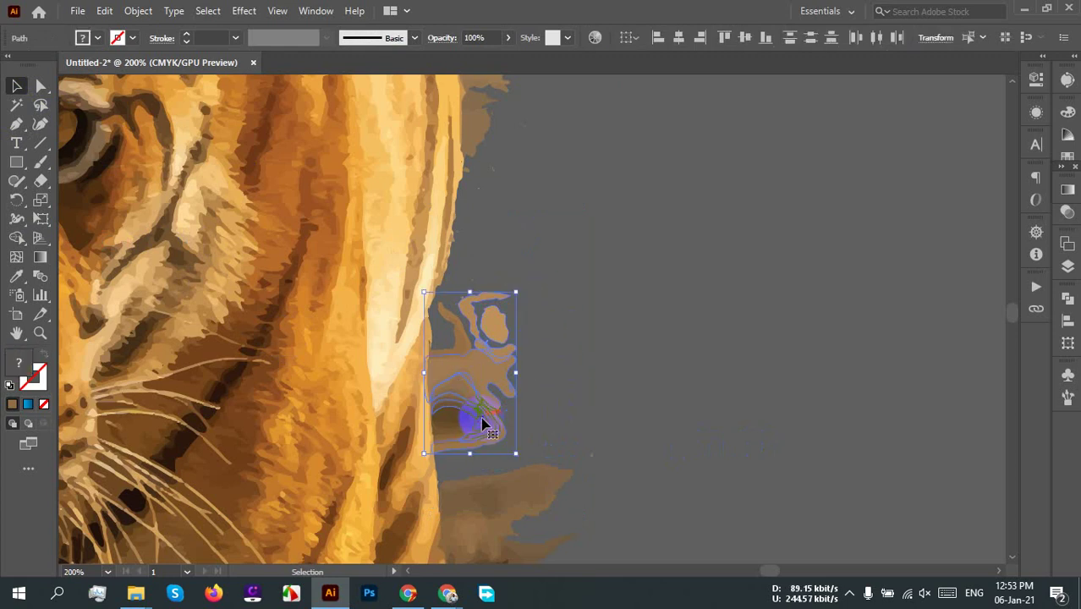
key("Delete")
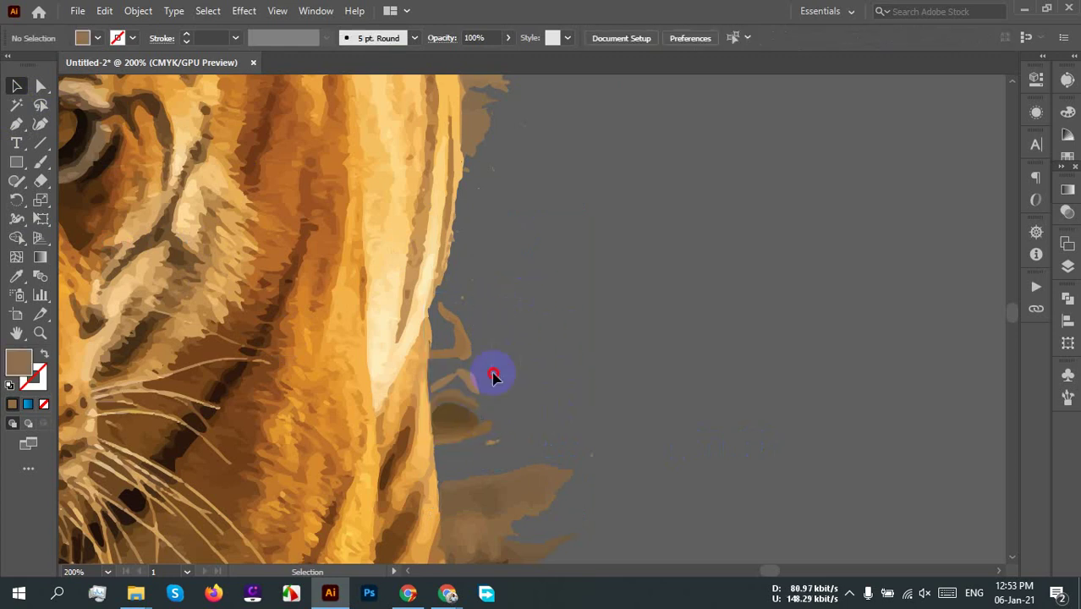
Step: Delete the remaining dark brown patches, thin slivers and specks beside the tiger's neck
left_click(464, 438)
left_click_drag(464, 439, 424, 332)
key("Delete")
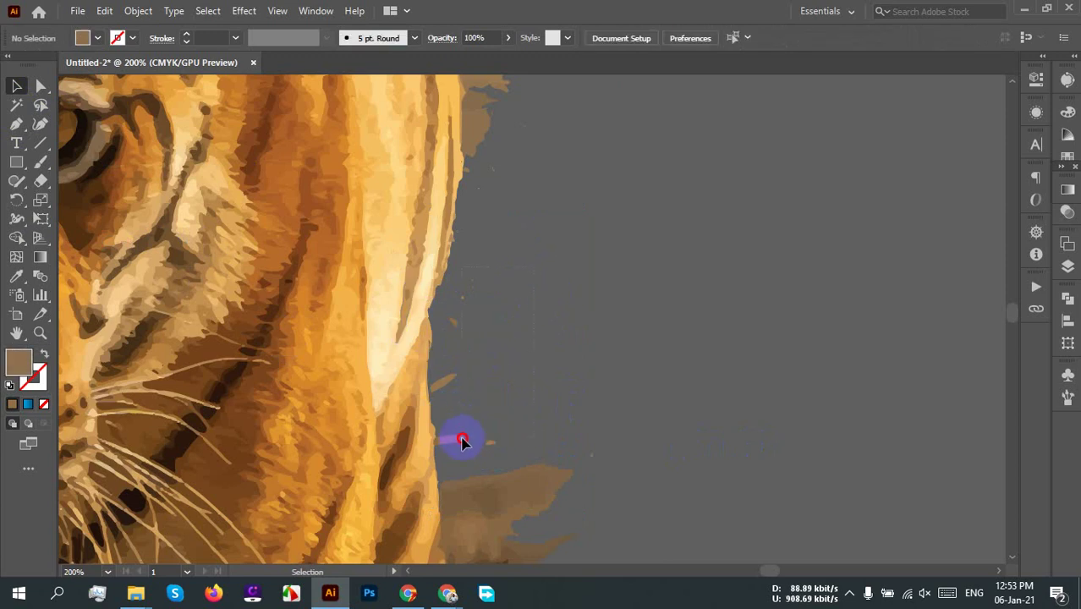
left_click(456, 455)
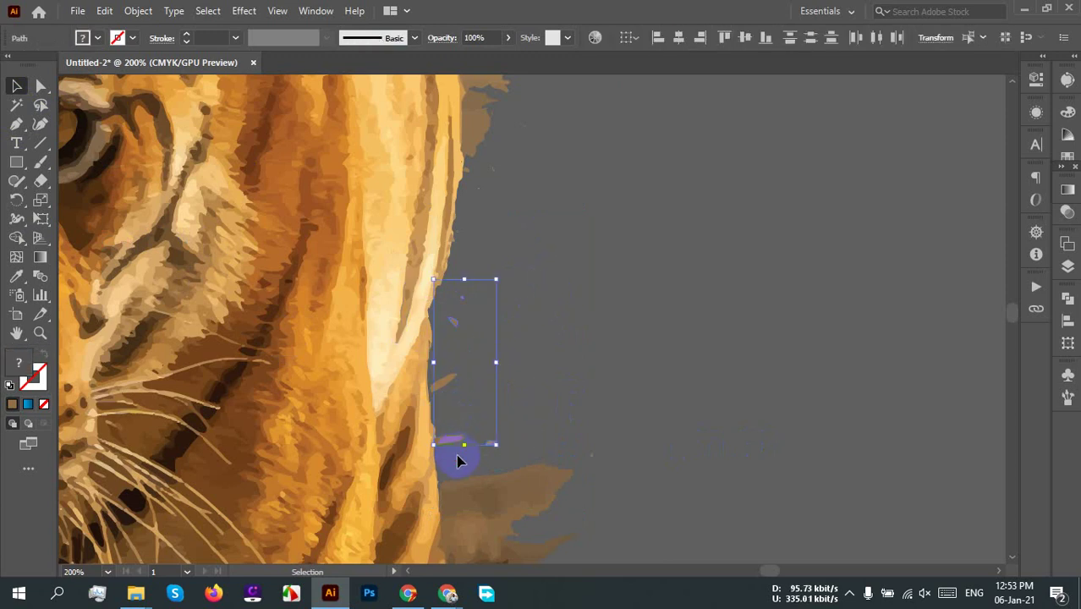
key("Delete")
left_click_drag(456, 455, 498, 387)
left_click(490, 342)
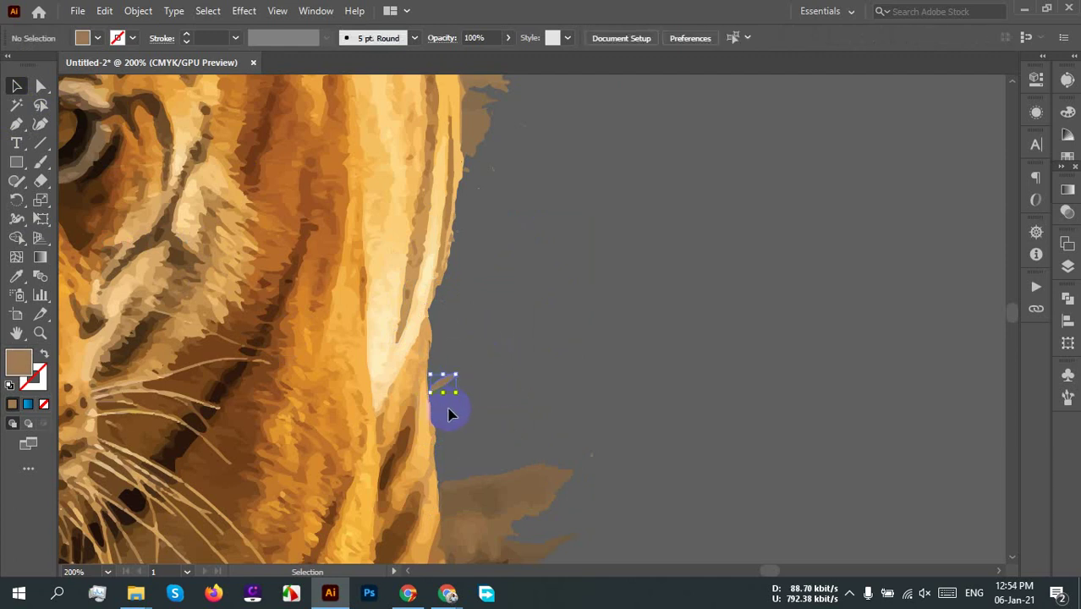
key("ctrl+alt+3")
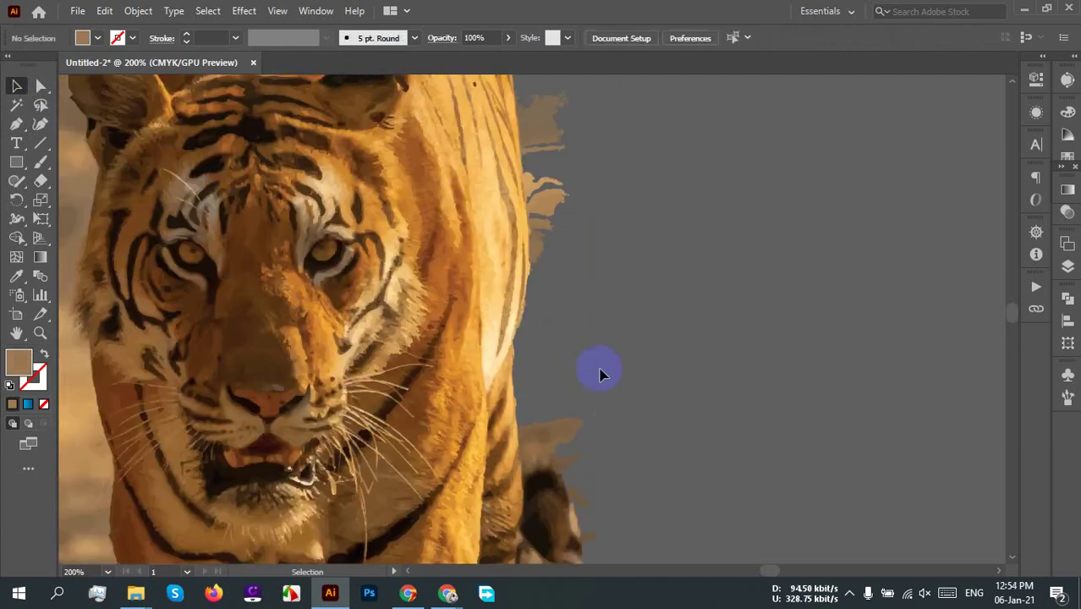
Step: Try to delete the whole background at once by selecting its similar brown colours with the Magic Wand tool
scroll(600, 375, "down", 4, "alt")
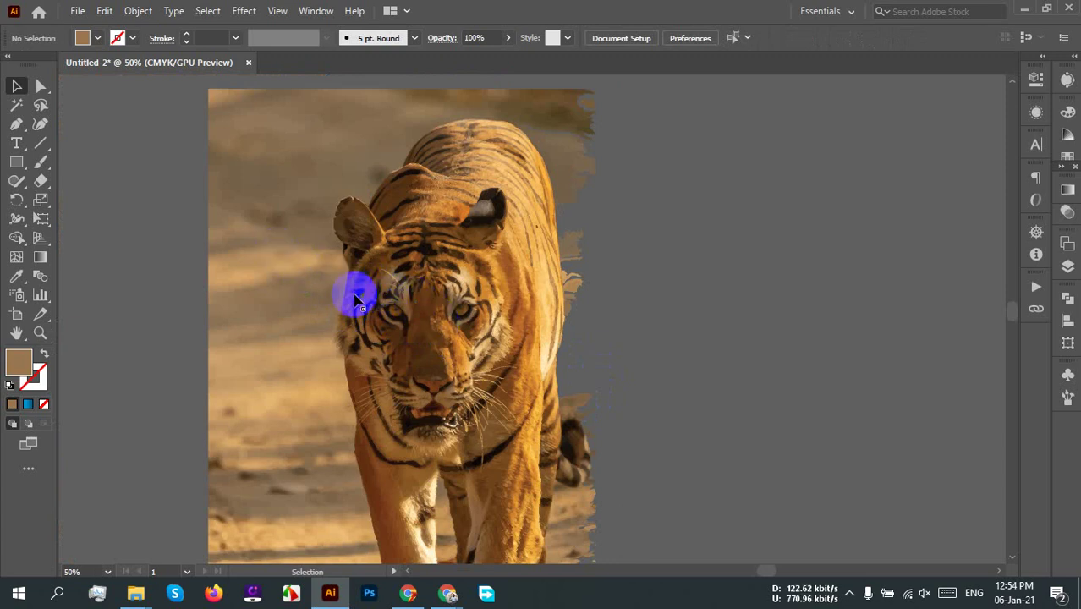
left_click(16, 105)
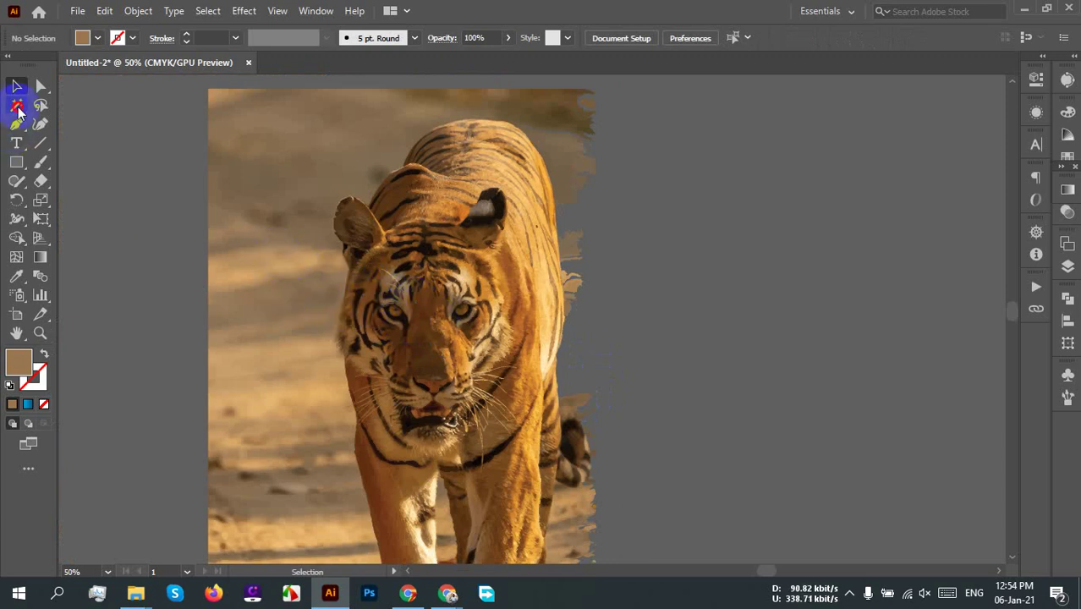
left_click(239, 149)
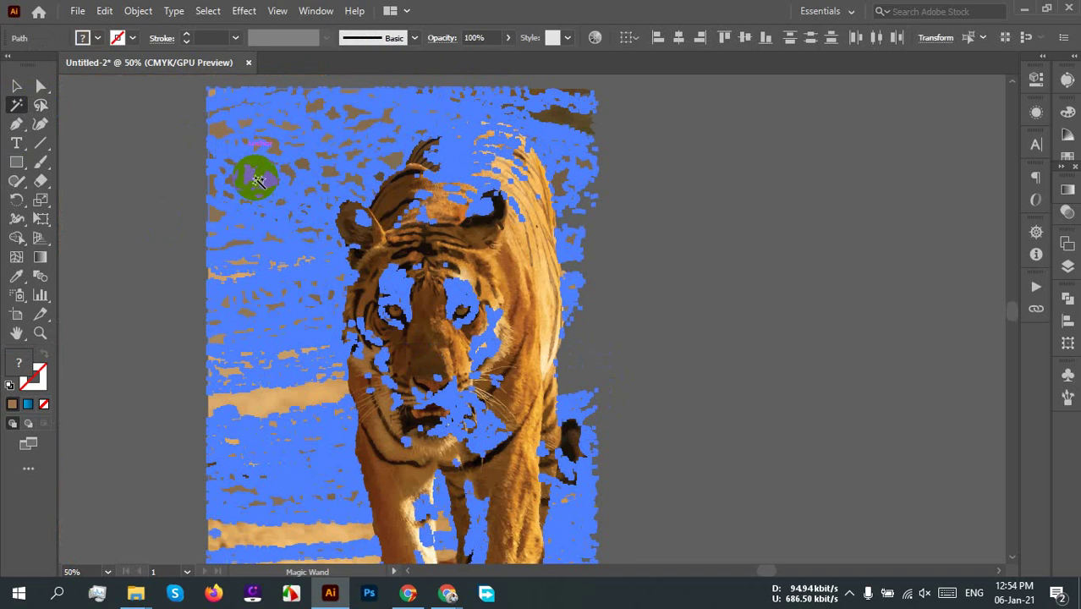
key("Delete")
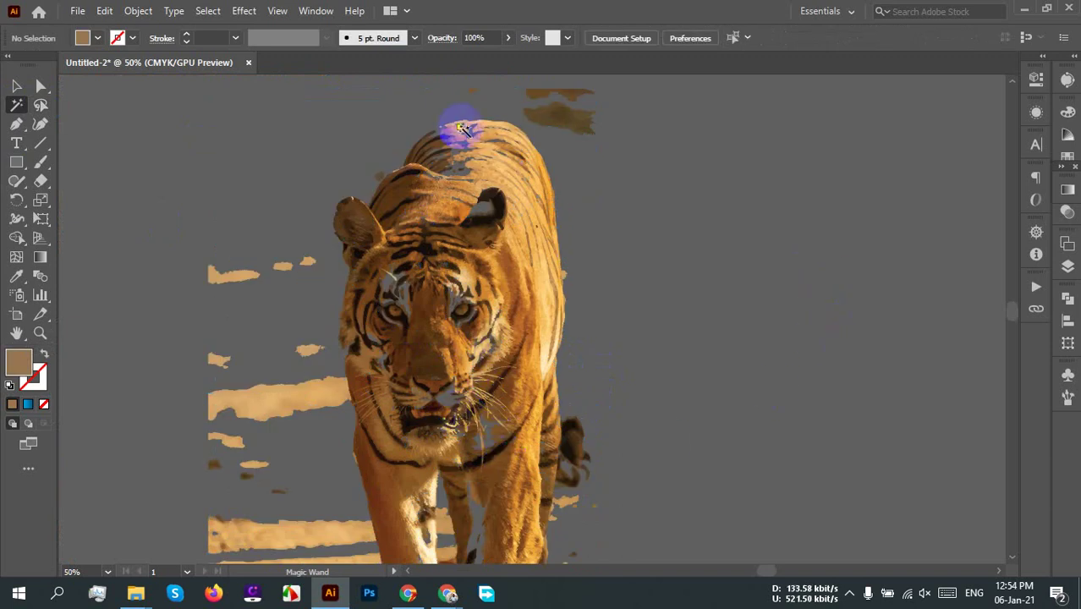
left_click(581, 338)
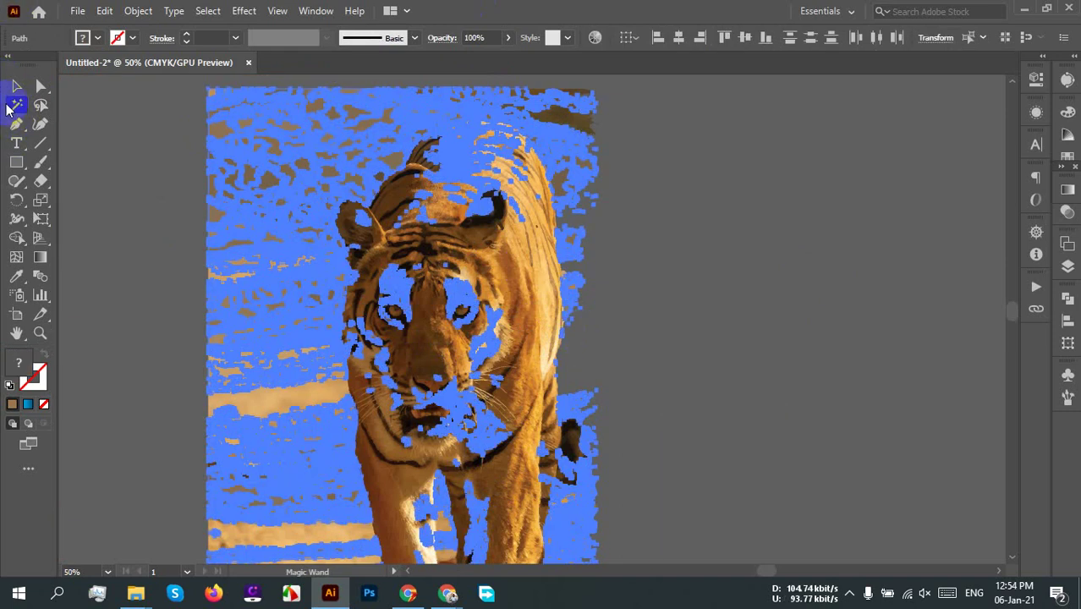
left_click(16, 85)
left_click(289, 241)
left_click(800, 302)
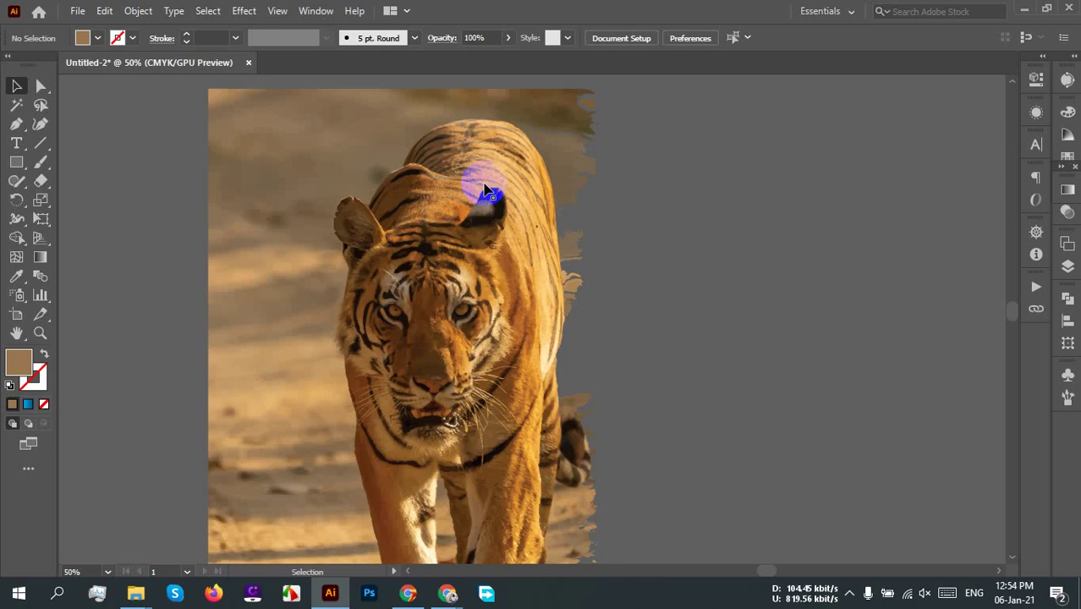
Step: Delete the group of brown background shapes to the right of the curve of the tiger's back
scroll(377, 207, "up", 3)
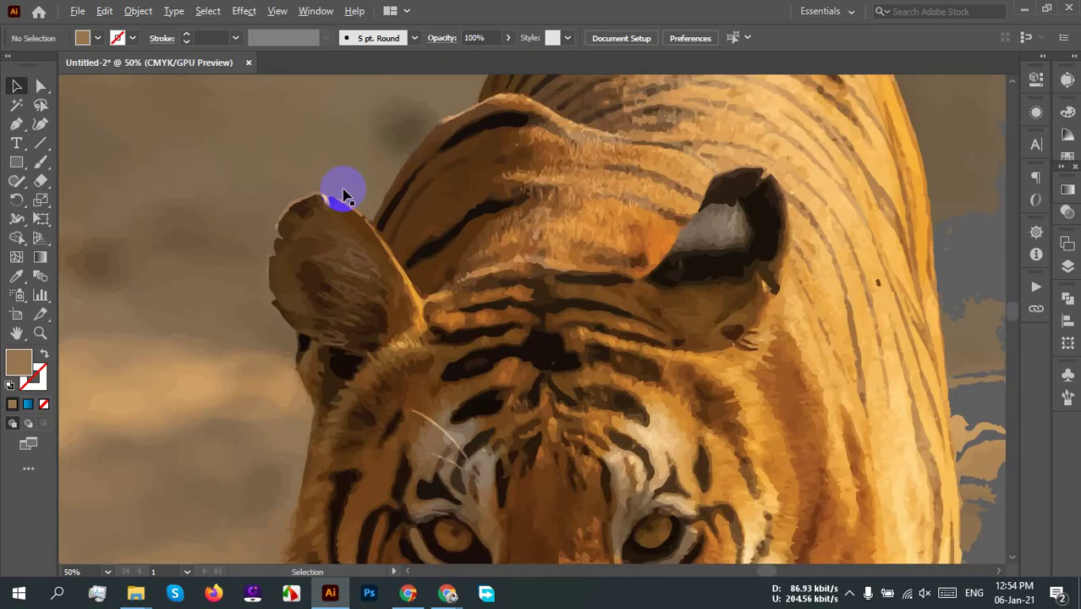
left_click_drag(724, 237, 414, 558)
scroll(720, 295, "up", 3)
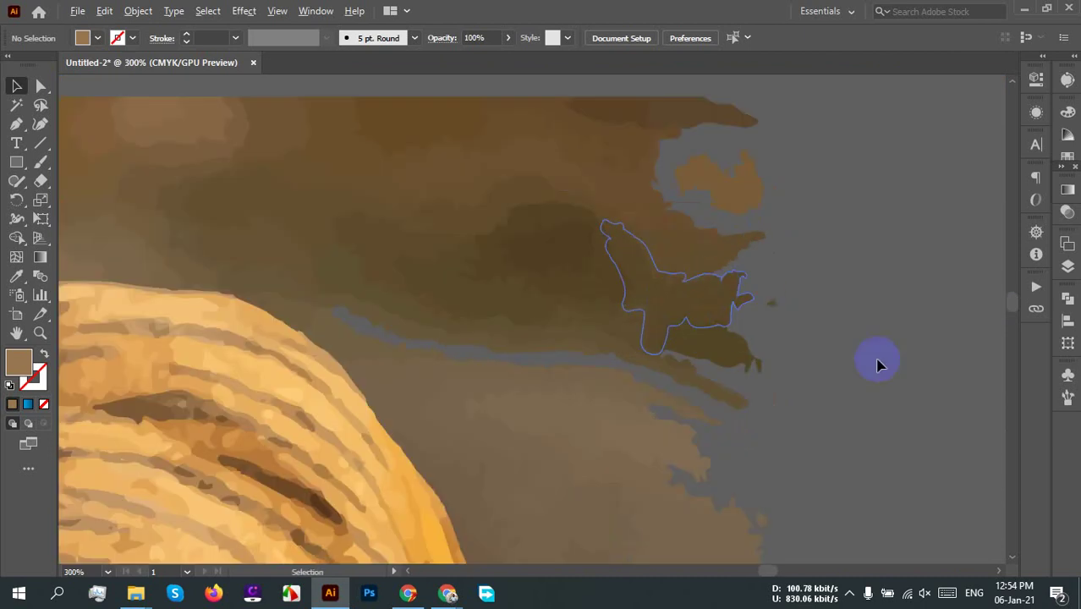
scroll(871, 338, "down", 2)
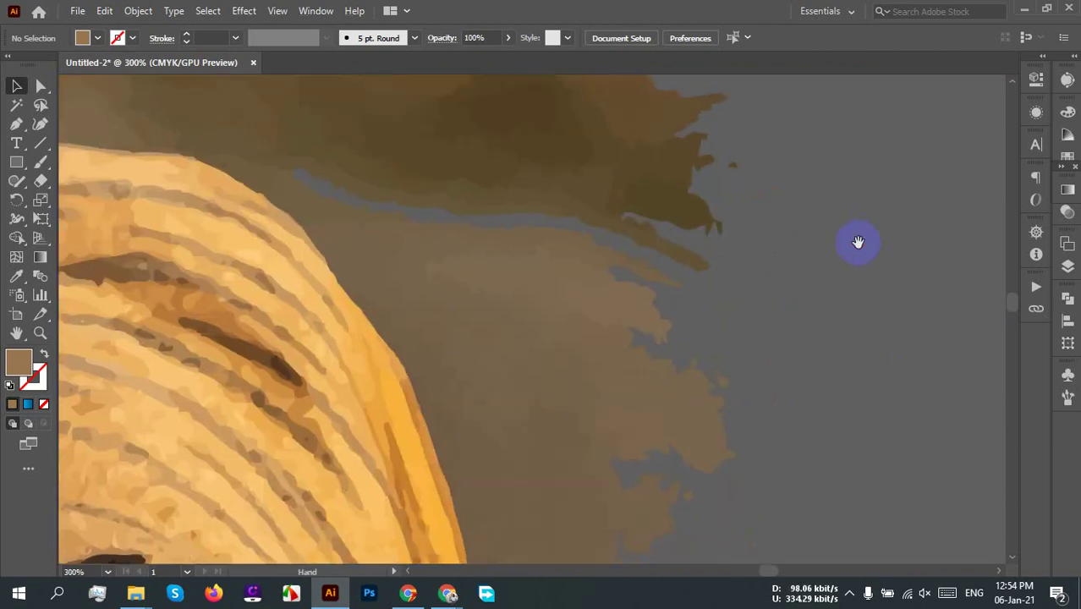
left_click(430, 401)
left_click_drag(337, 303, 333, 269)
key("Delete")
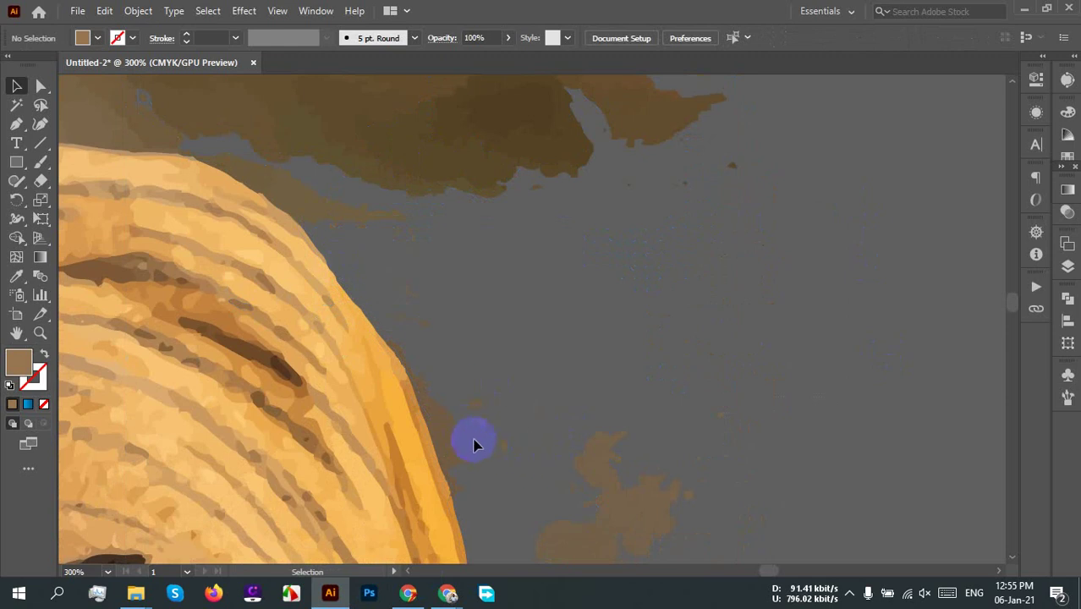
Step: Delete the two jagged brown background patches overlapping the right edge of the tiger's back
scroll(394, 459, "up", 5)
left_click(630, 348)
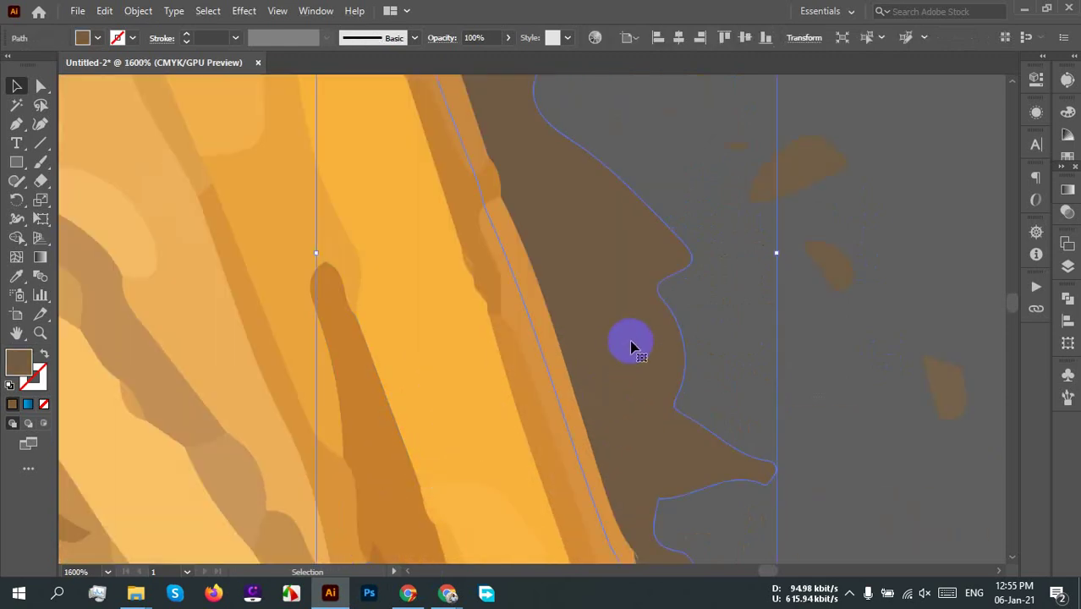
key("Delete")
scroll(626, 363, "down", 4)
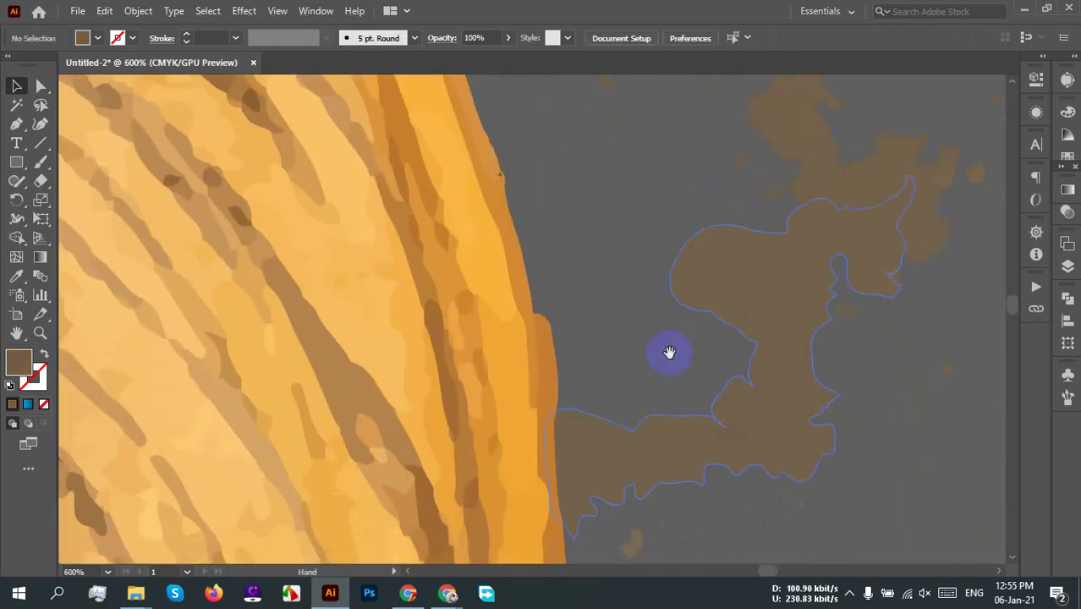
left_click_drag(669, 352, 661, 248)
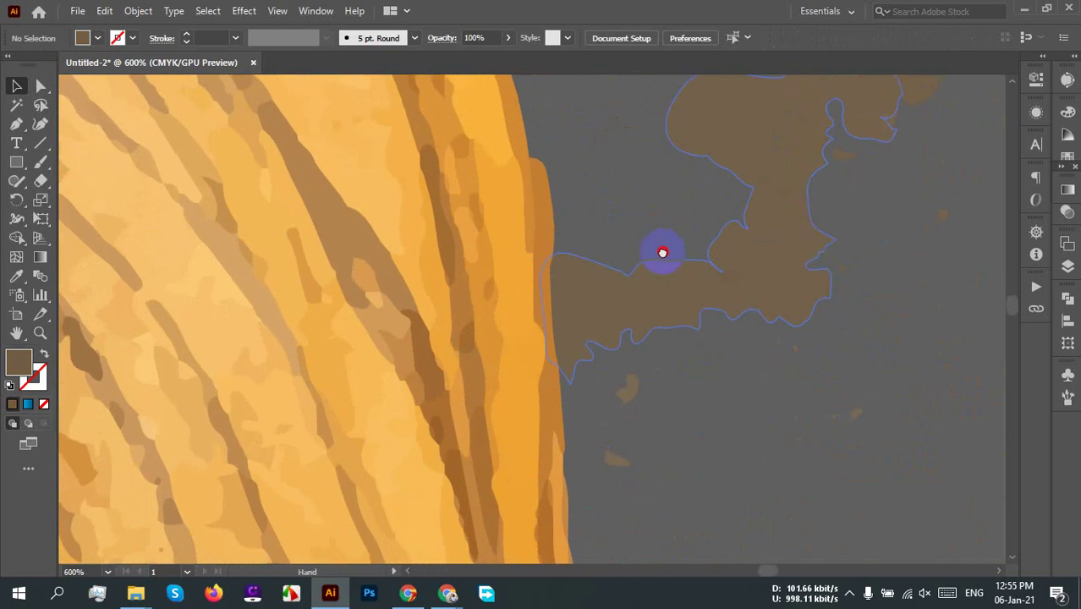
left_click(593, 318)
key("Delete")
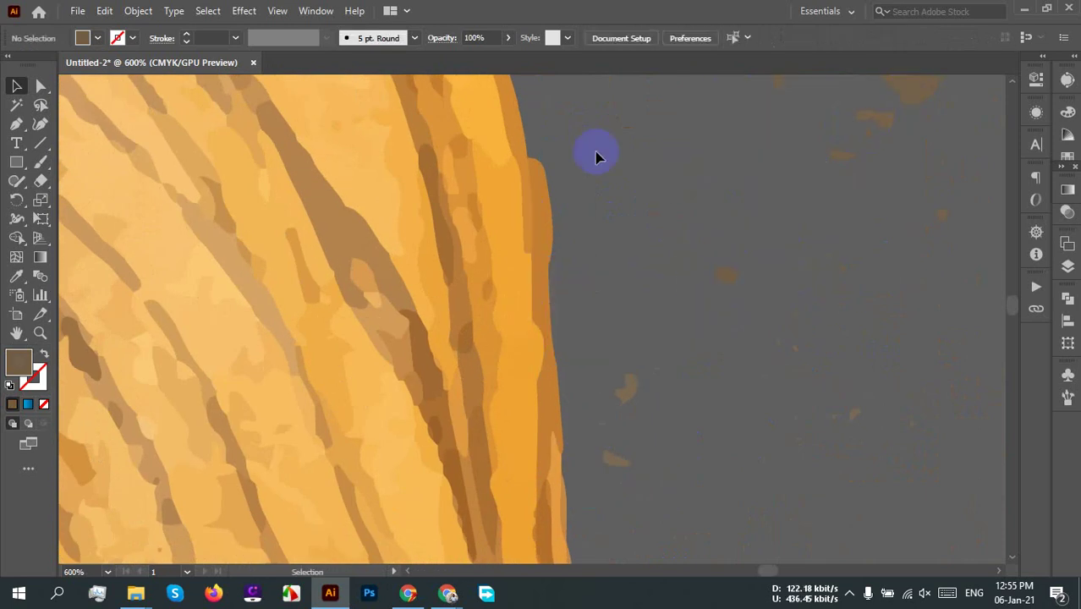
Step: Delete the brown background patches touching the curve where the tiger's back slopes down to the right
left_click_drag(594, 155, 668, 436)
key("ctrl+z")
left_click_drag(478, 309, 608, 430)
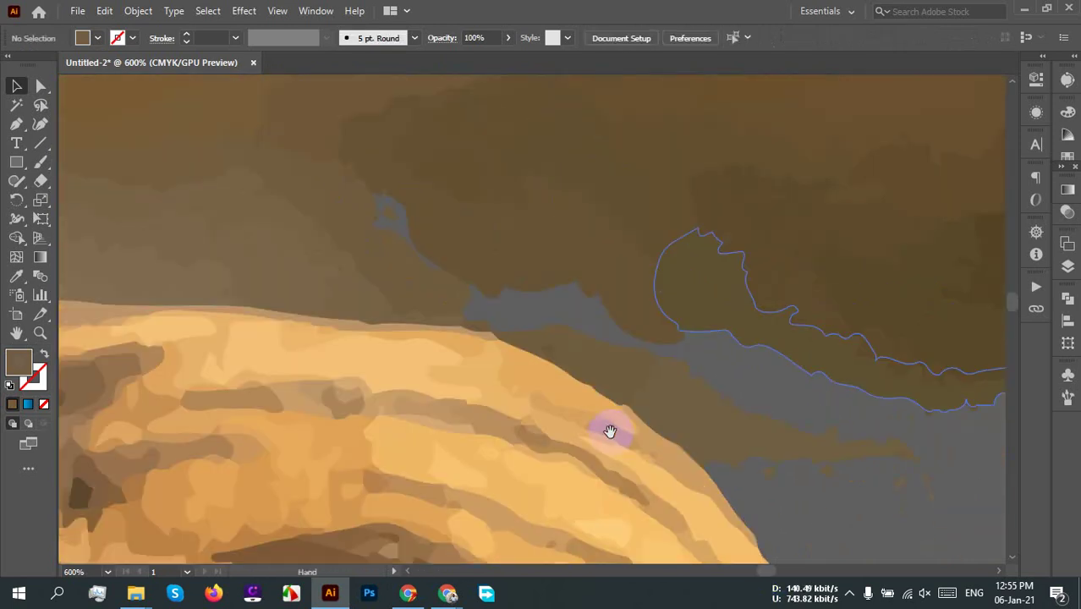
left_click(705, 420)
key("Delete")
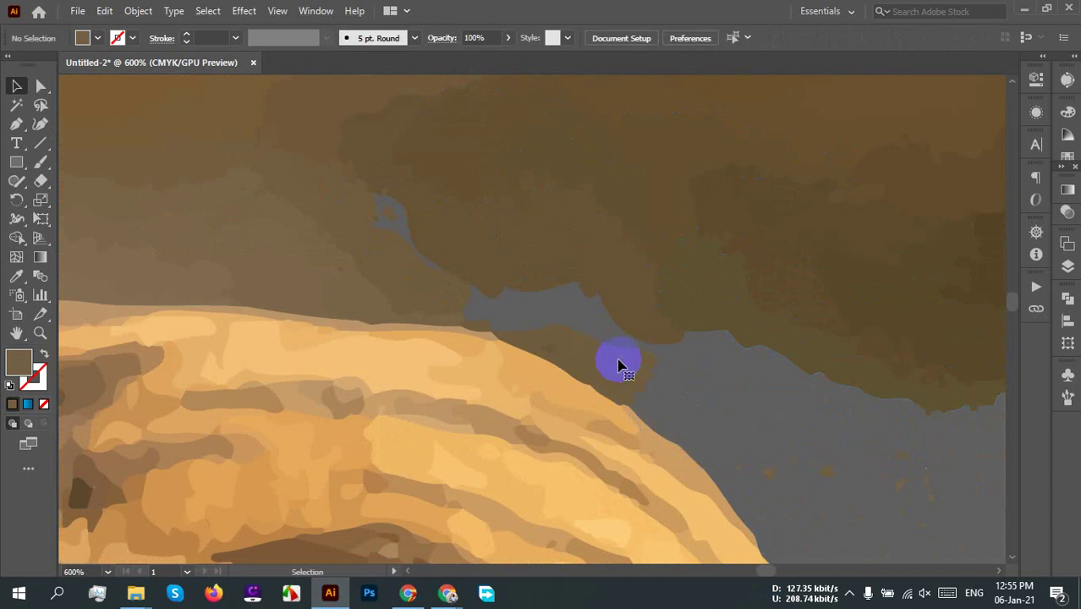
left_click(620, 362)
key("Delete")
Step: Delete the small leftover brown slivers and fragments along the sloping upper edge of the tiger's back
left_click_drag(360, 345, 529, 415)
scroll(848, 517, "up", 4)
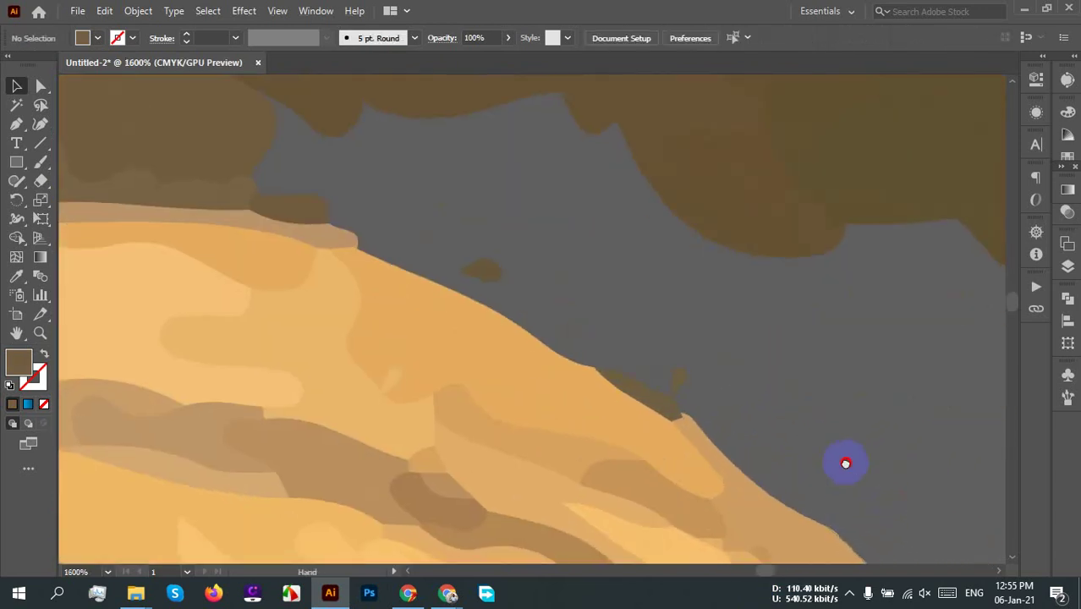
left_click(630, 398)
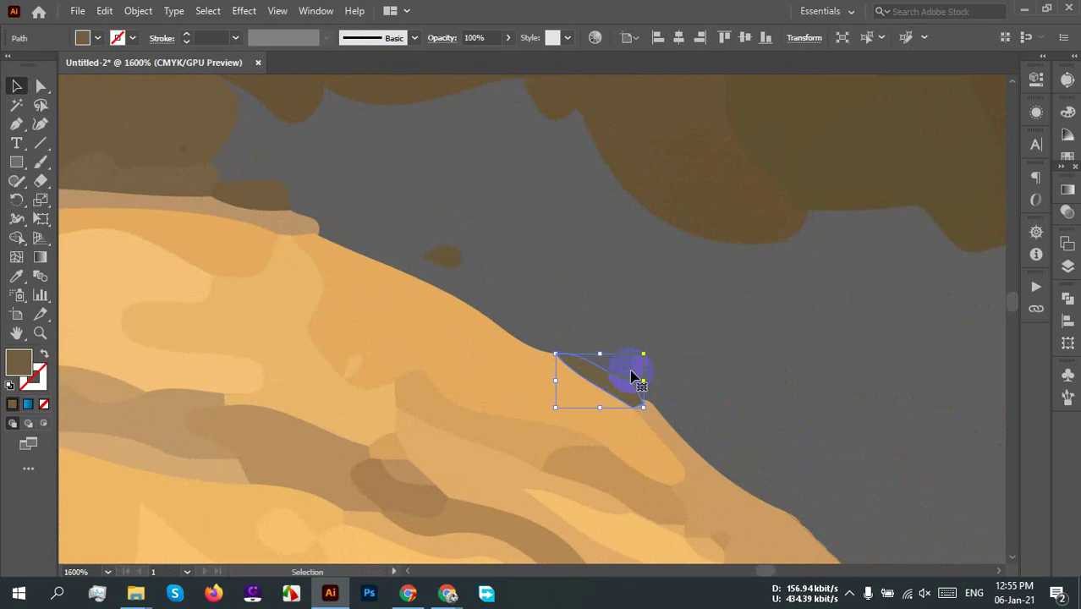
key("Delete")
left_click(633, 368)
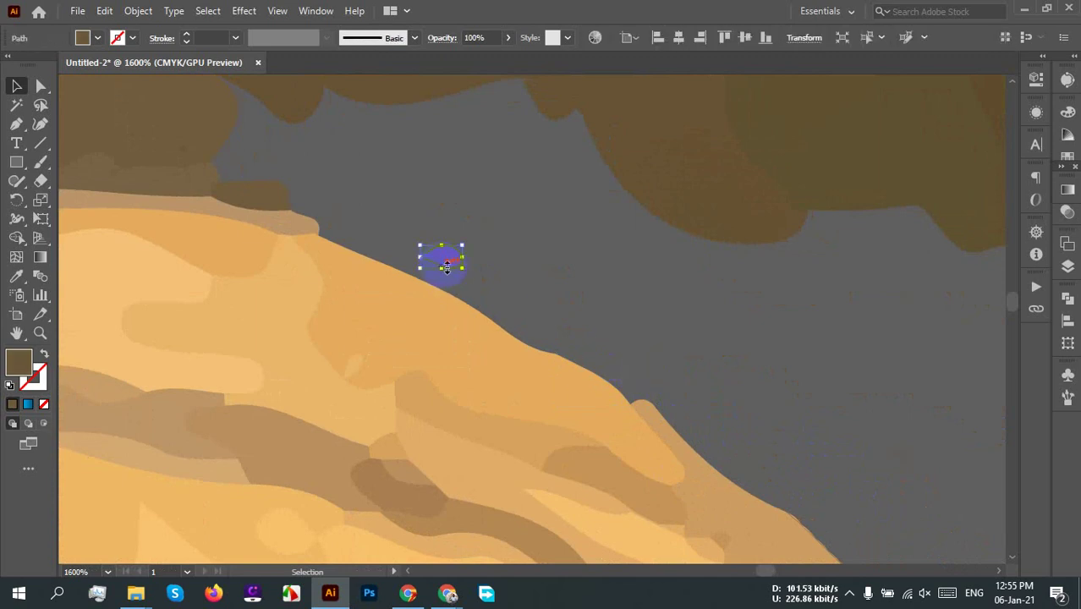
left_click_drag(442, 271, 243, 198)
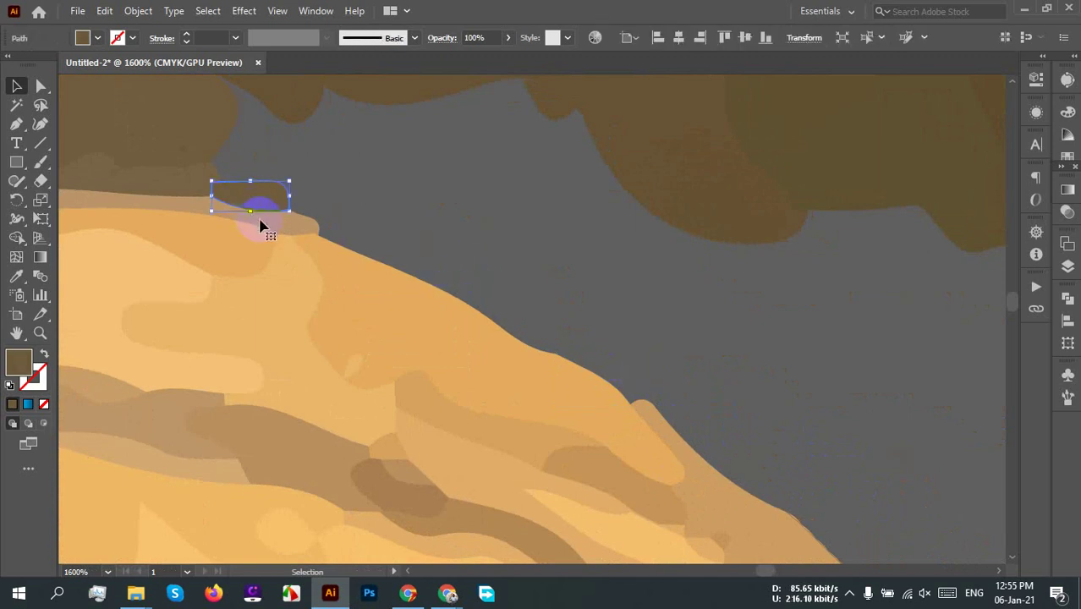
left_click(386, 190)
Step: Delete the two large brown background shapes above the flat upper edge of the tiger's back
left_click_drag(386, 191, 951, 363)
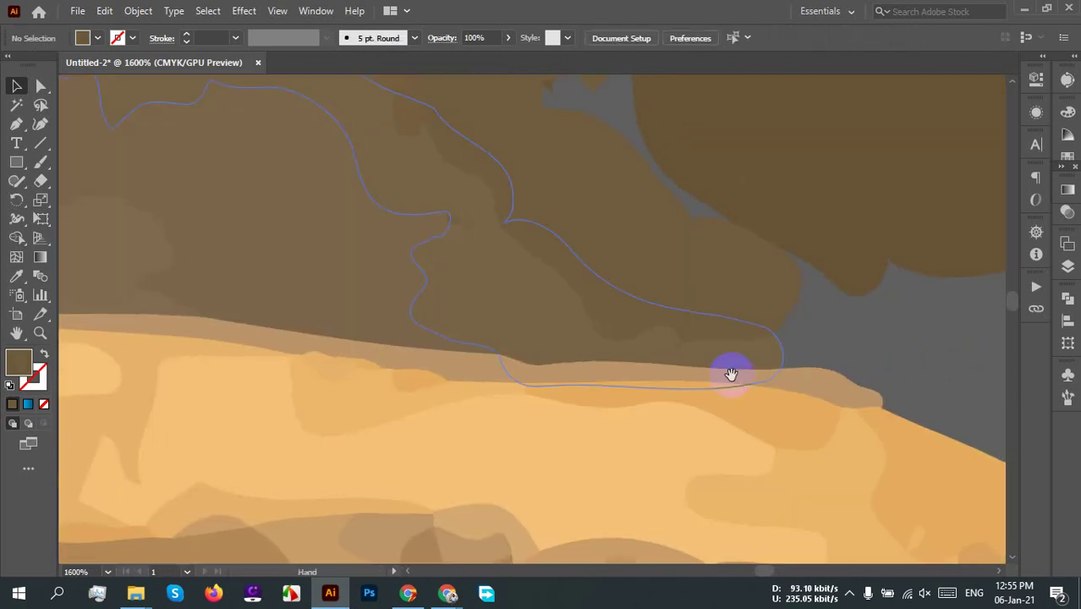
left_click(592, 336)
key("Delete")
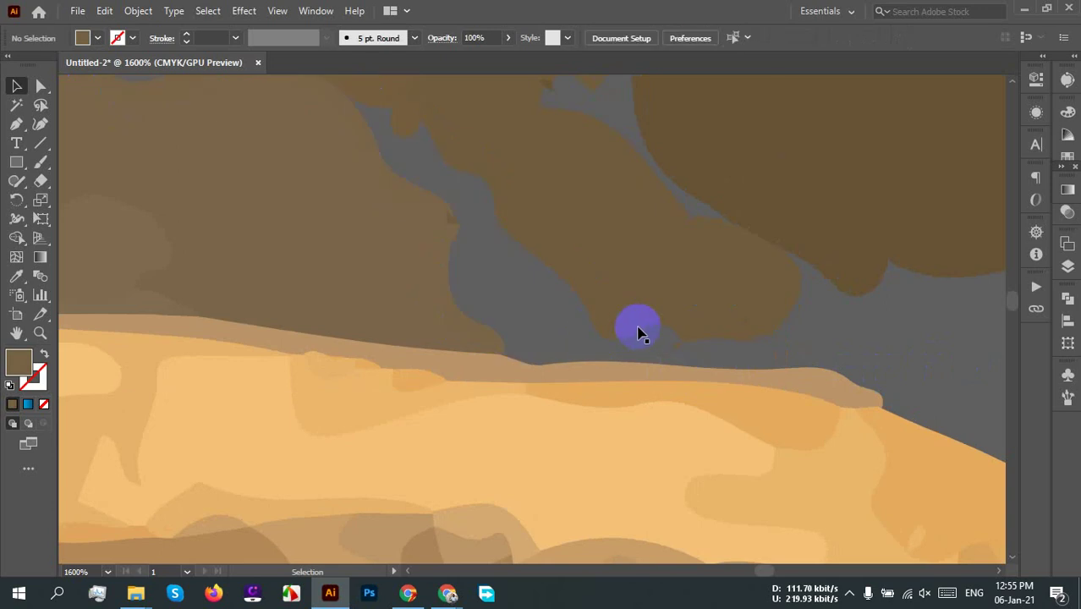
left_click(708, 280)
key("Delete")
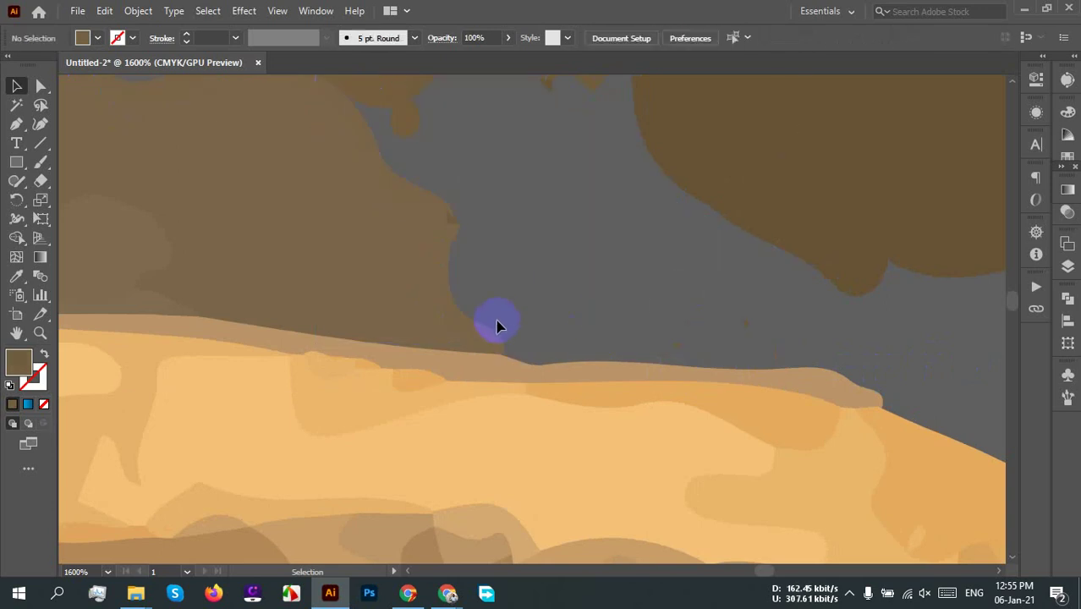
Step: Delete the three big overlapping brown background patches along the top ridge of the tiger's back
left_click_drag(495, 321, 929, 338)
left_click(647, 301)
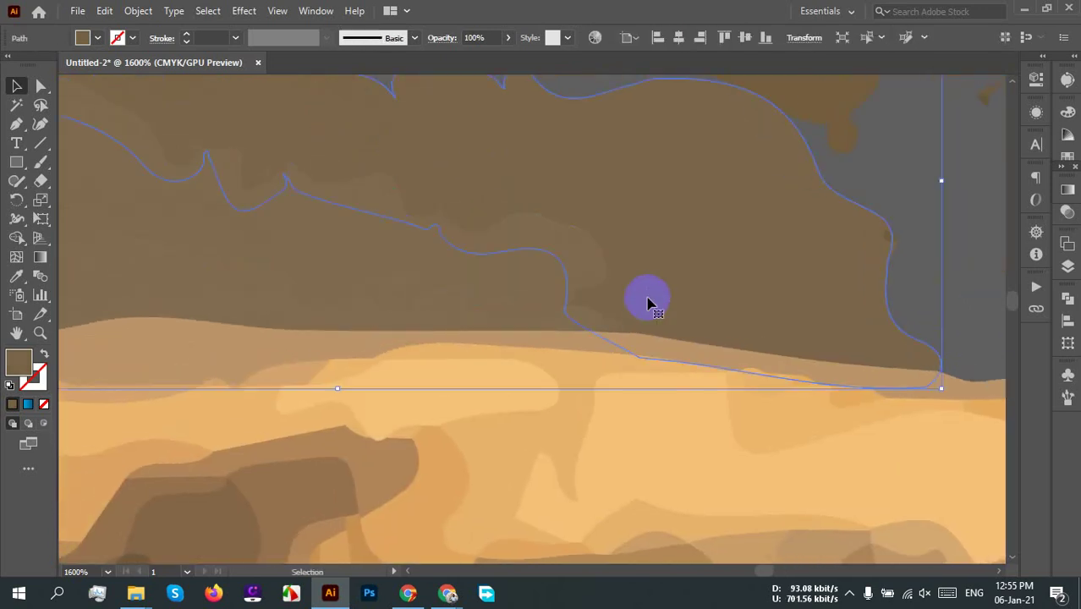
key("Delete")
left_click(437, 306)
key("Delete")
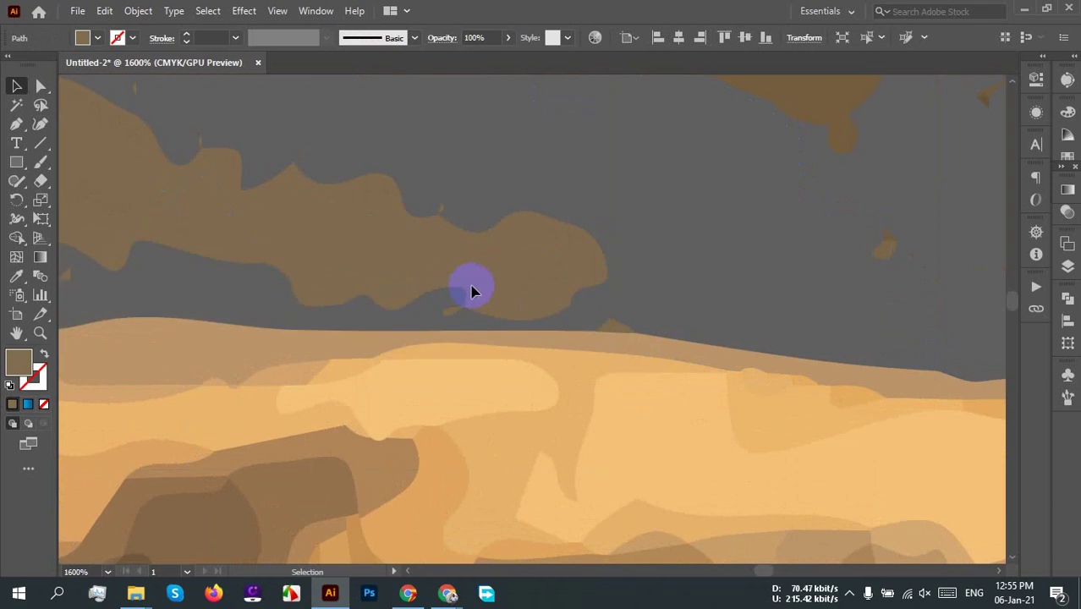
left_click(499, 282)
key("Delete")
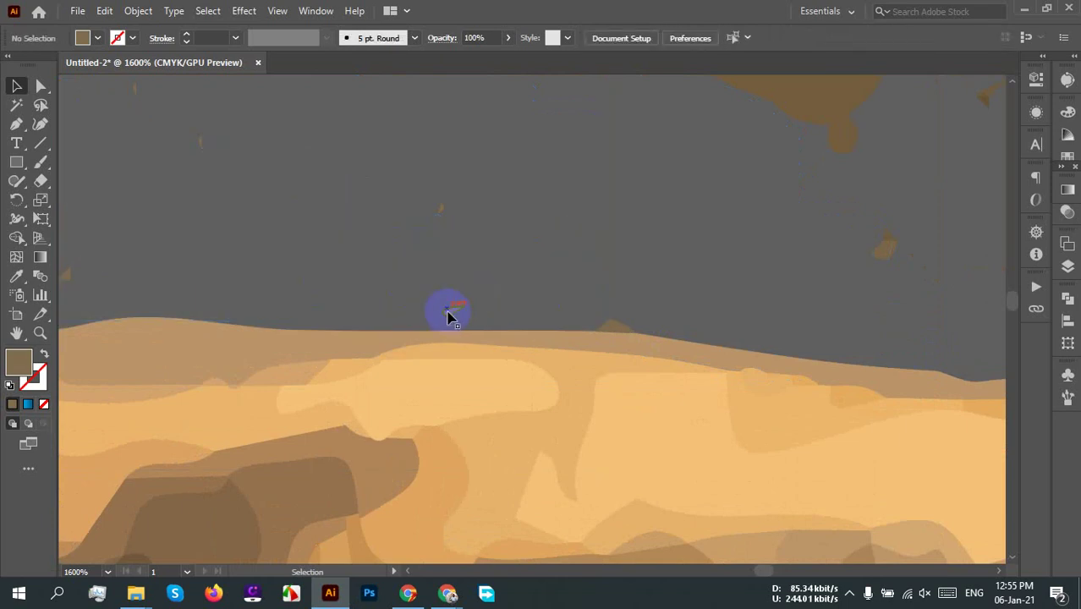
Step: Delete the small brown fragments on and just above the ridge of the tiger's back
left_click(451, 308)
key("Delete")
left_click(620, 337)
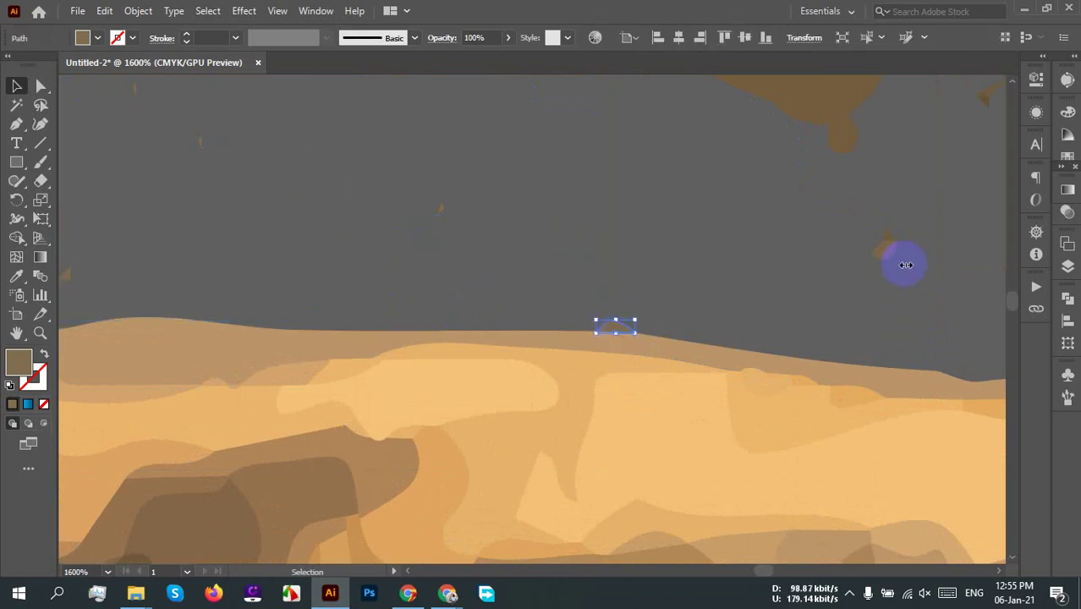
key("Delete")
left_click(884, 250)
key("Delete")
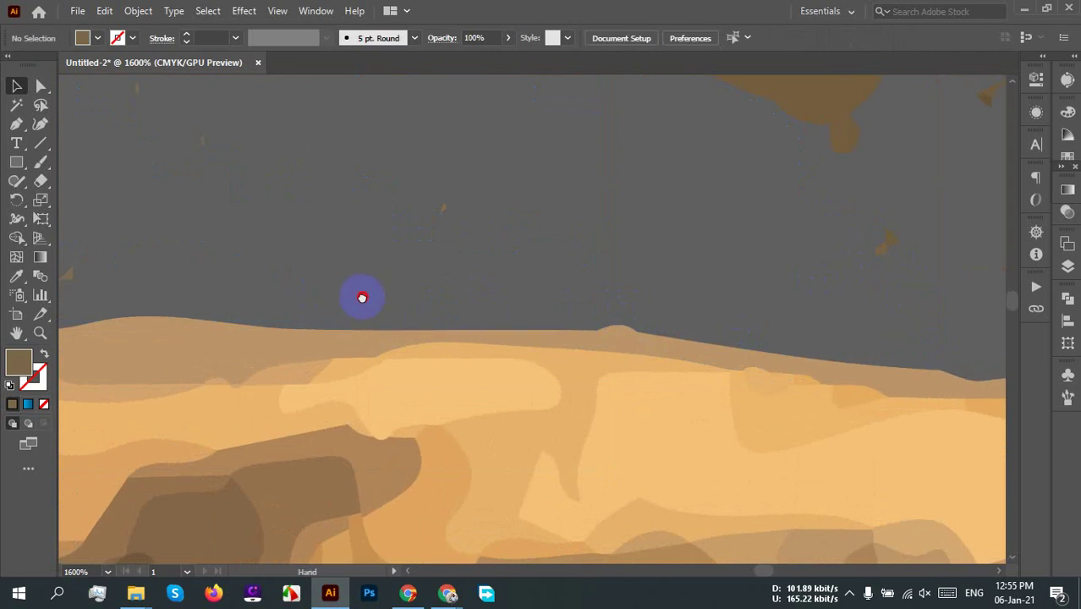
Step: Select the three leaf-shaped and triangular brown slivers floating above the back's ridge together and delete them
left_click_drag(359, 295, 611, 324)
left_click(641, 228)
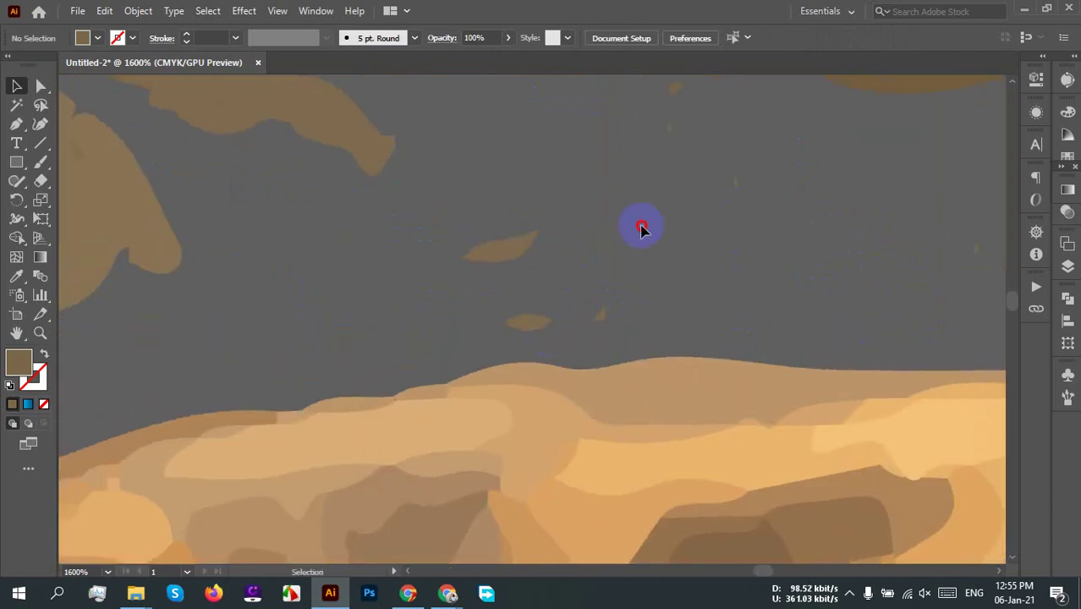
left_click_drag(426, 330, 427, 332)
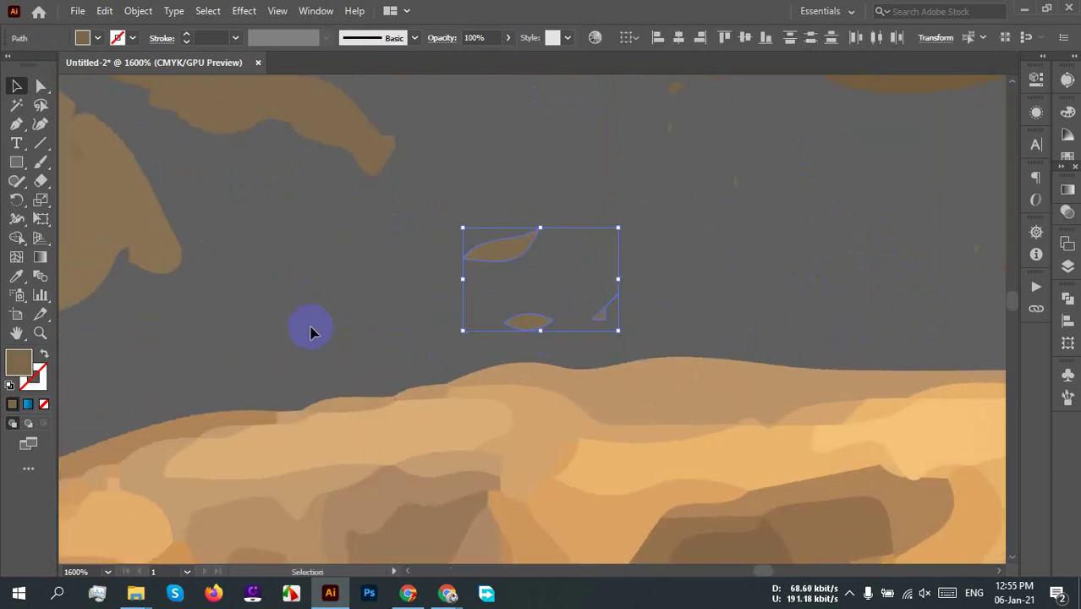
key("Delete")
Step: Delete the wavy brown patch overlapping the back's left slope and the thin slivers left along that edge
left_click_drag(302, 345, 376, 382)
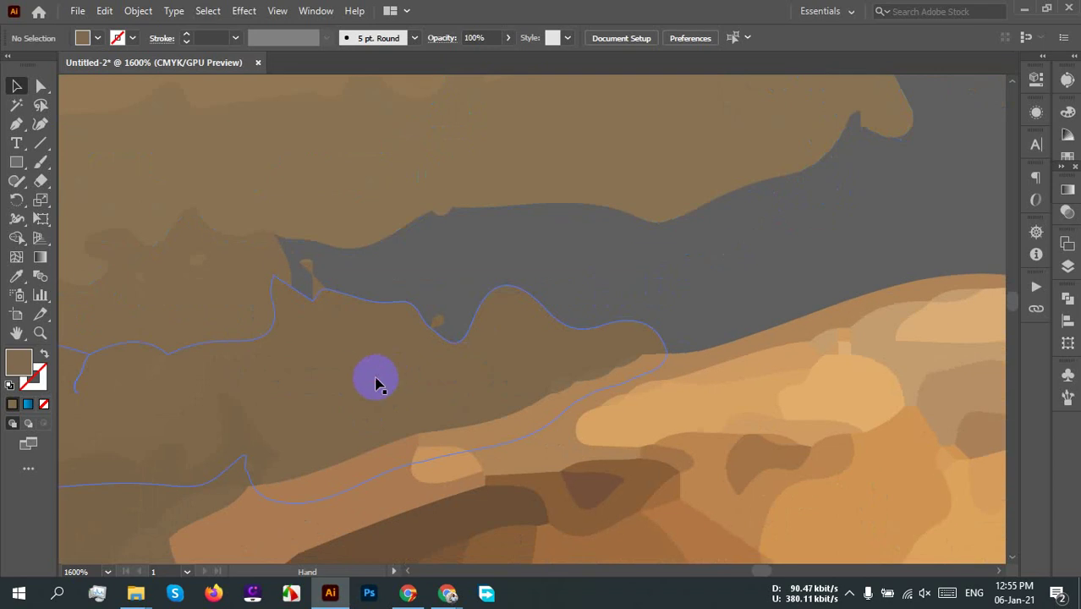
left_click(376, 382)
key("Delete")
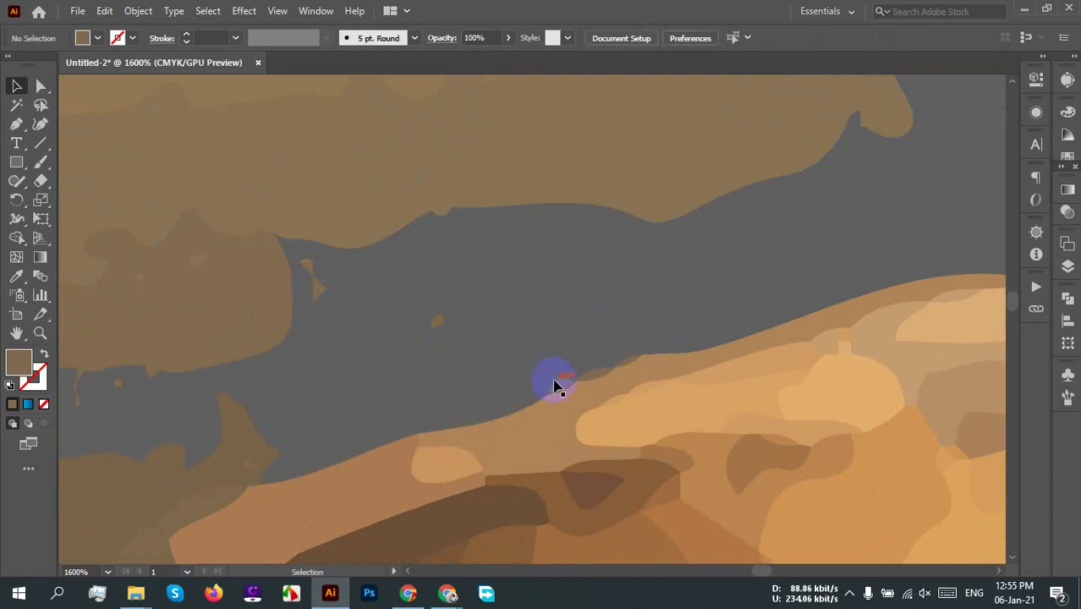
left_click(557, 386)
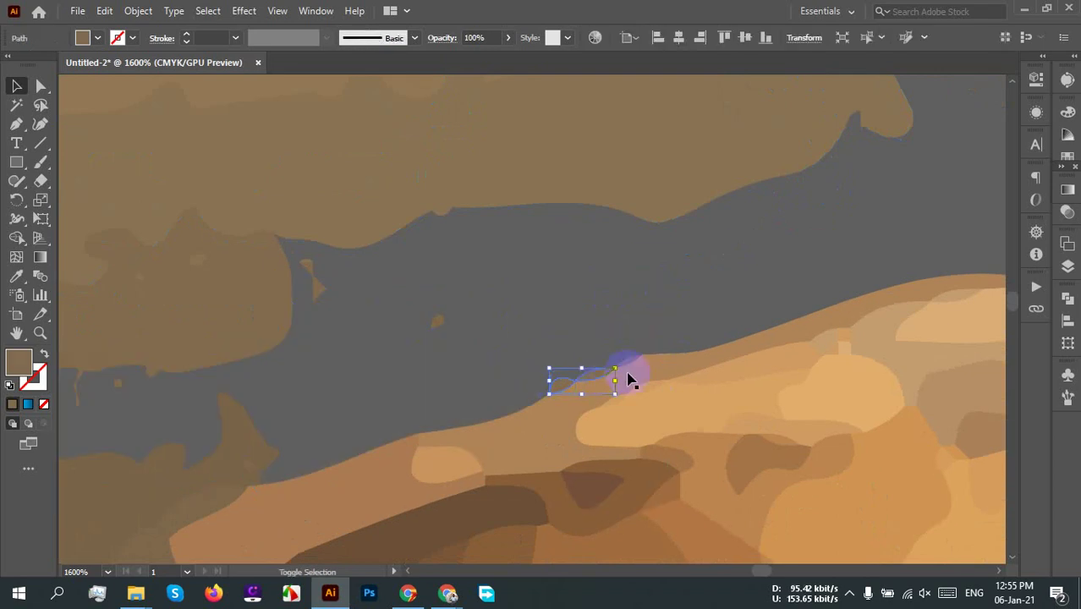
left_click(627, 366, "shift")
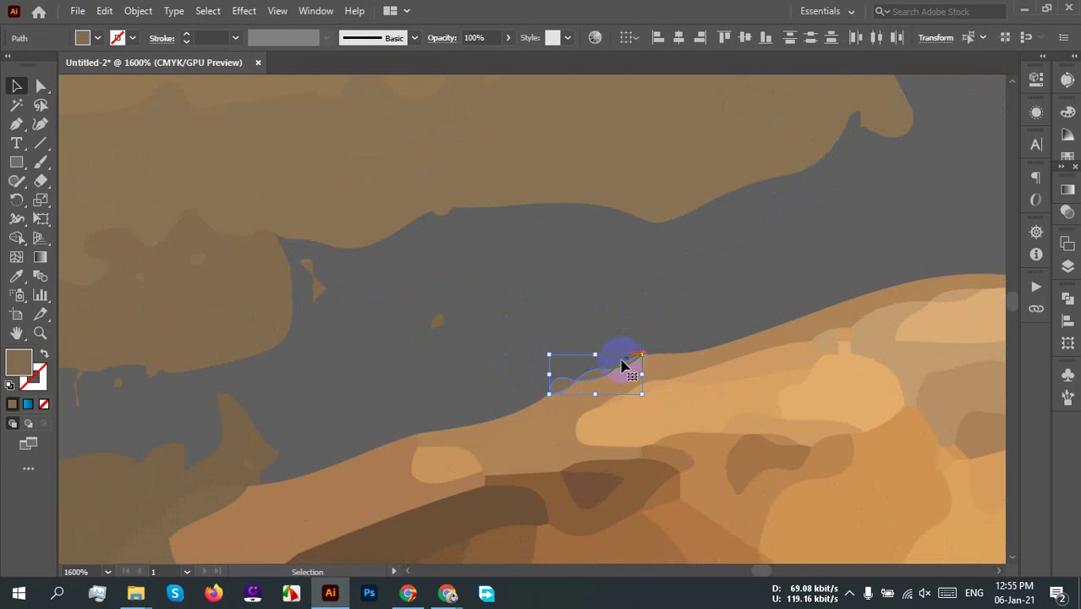
key("Delete")
Step: Delete the brown background pieces surrounding the rounded light-brown tip on the back's lower left slope
left_click_drag(449, 387, 621, 250)
left_click(342, 368)
key("Delete")
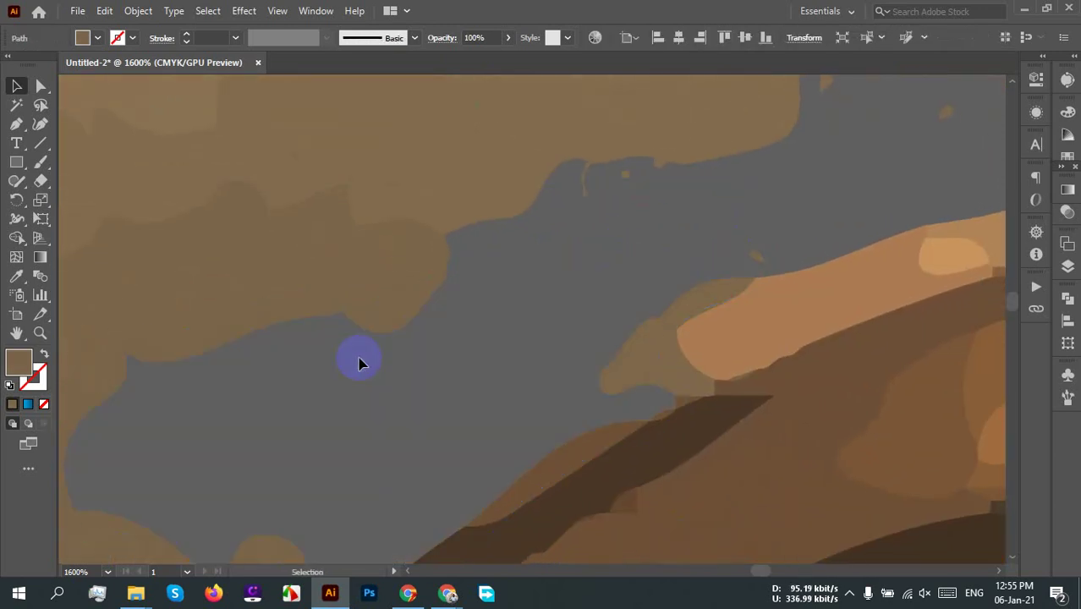
left_click(655, 341)
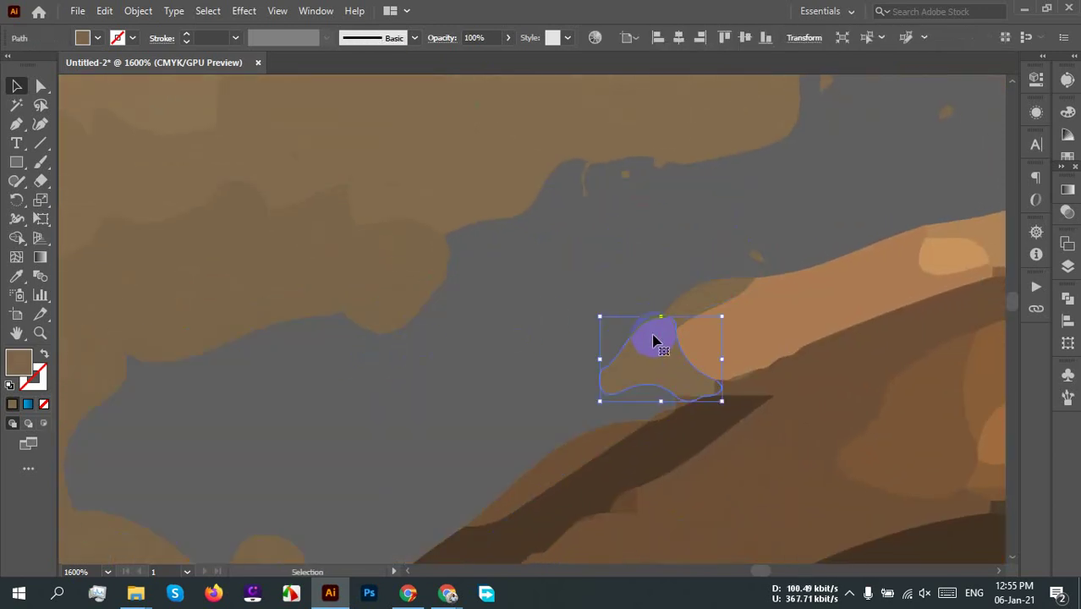
key("Delete")
left_click(707, 303)
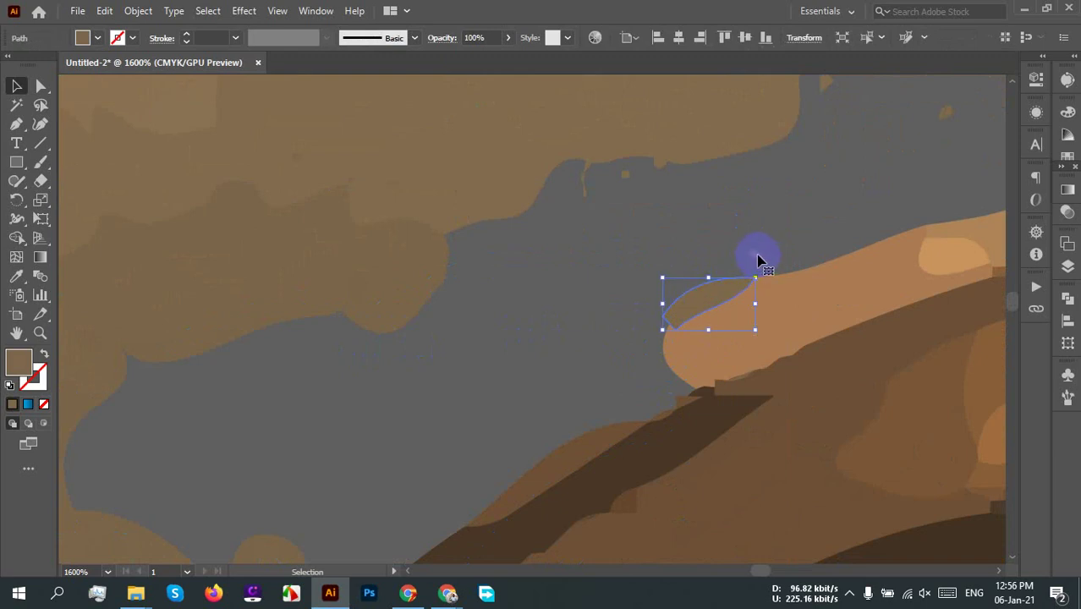
key("Delete")
left_click(759, 260)
key("Delete")
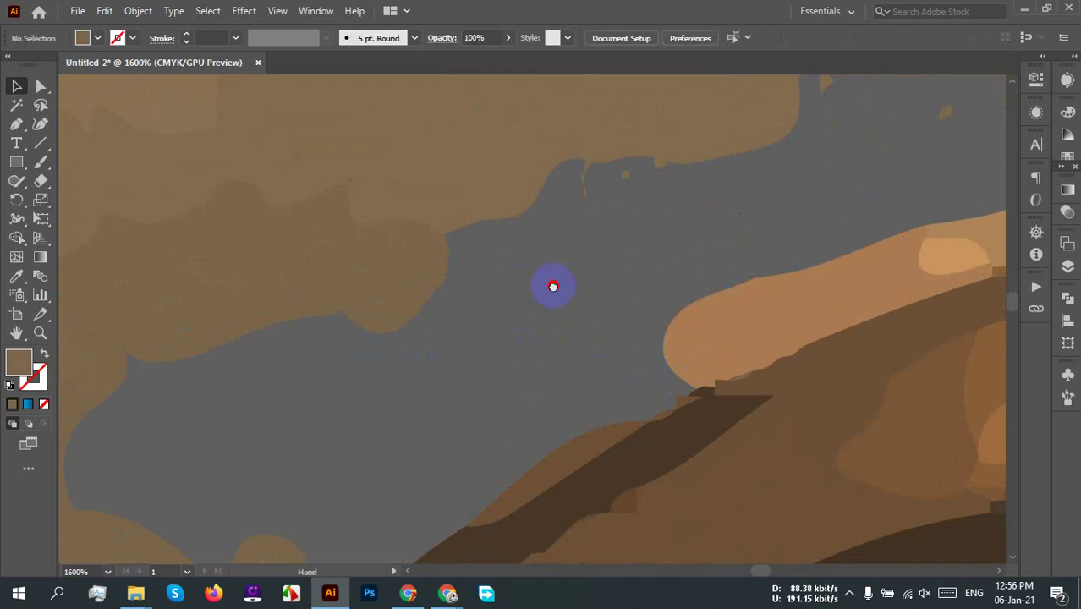
Step: Select the wide band of brown background shapes to the left of the tiger's back and delete it
scroll(553, 287, "down", 5)
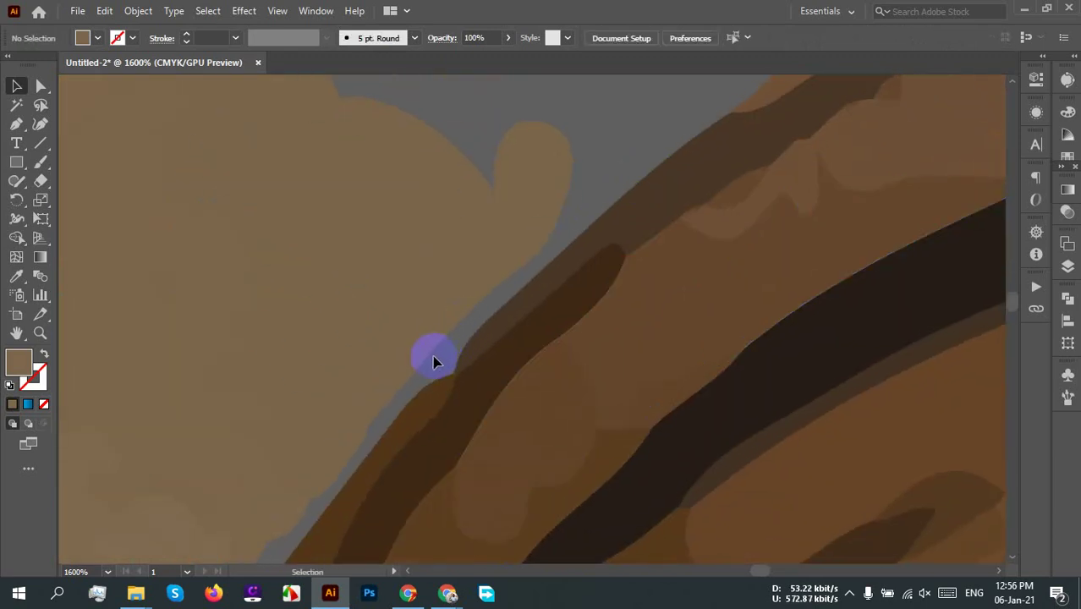
scroll(433, 362, "down", 6)
left_click_drag(363, 350, 415, 306)
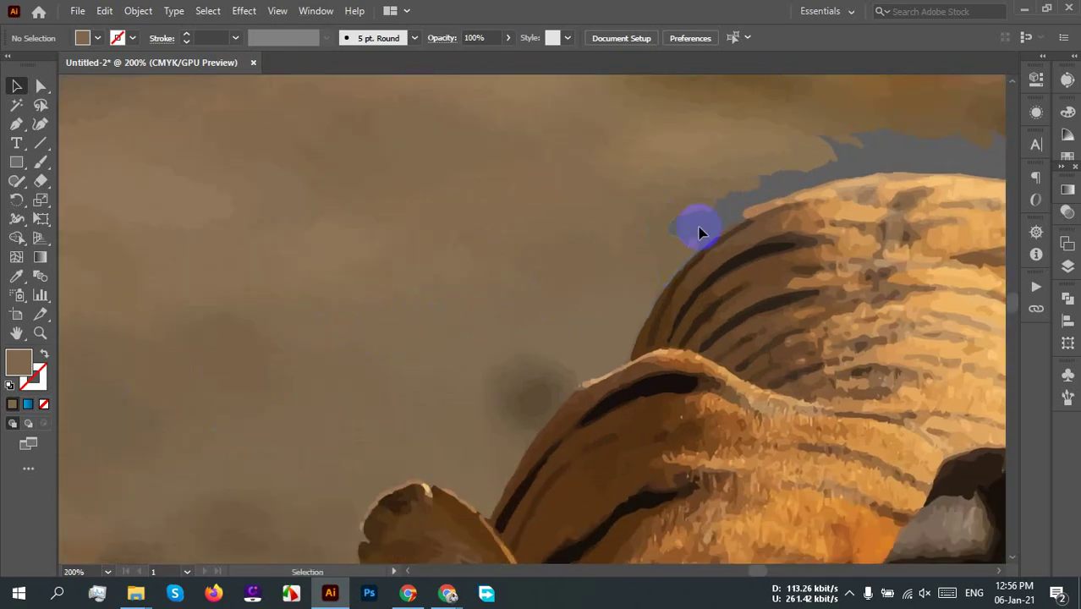
left_click(170, 156)
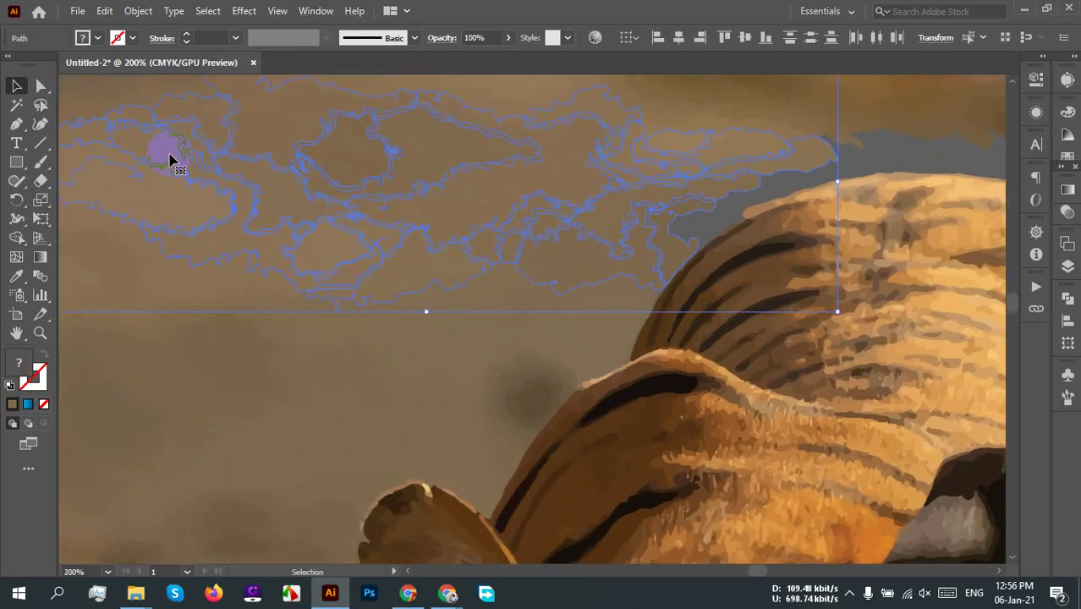
key("Delete")
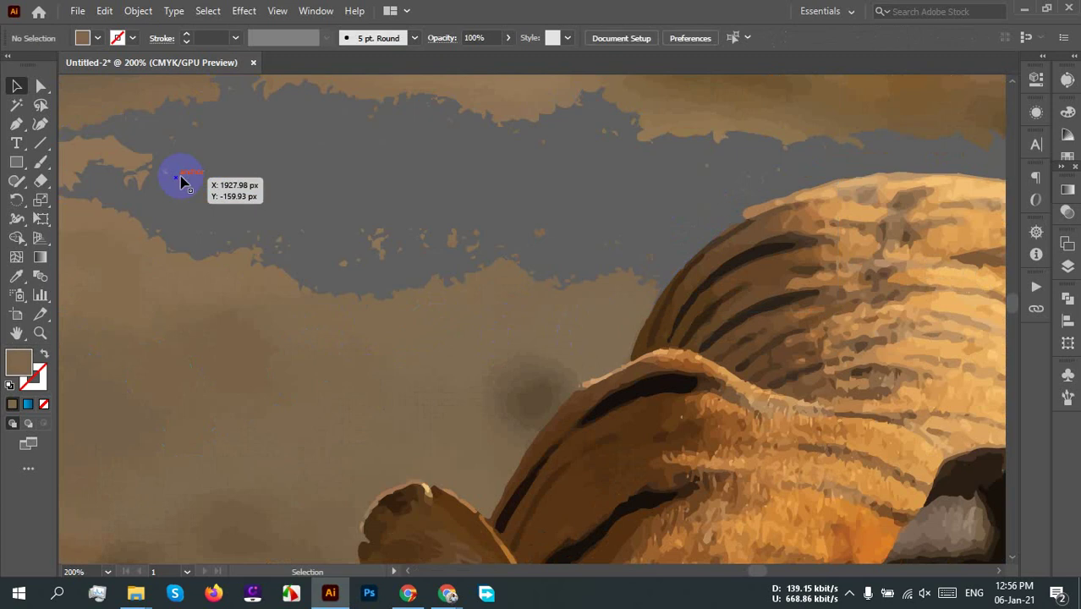
Step: Delete the background strip along the image's top edge and the dark patch beside the upper back
scroll(222, 201, "down", 3)
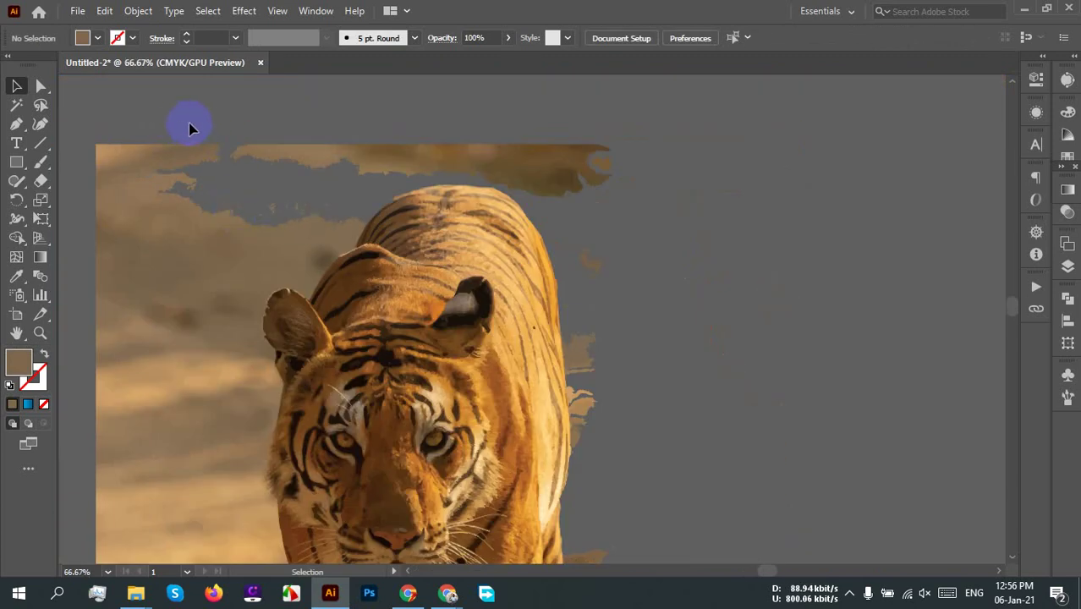
left_click(778, 177)
key("ctrl+z")
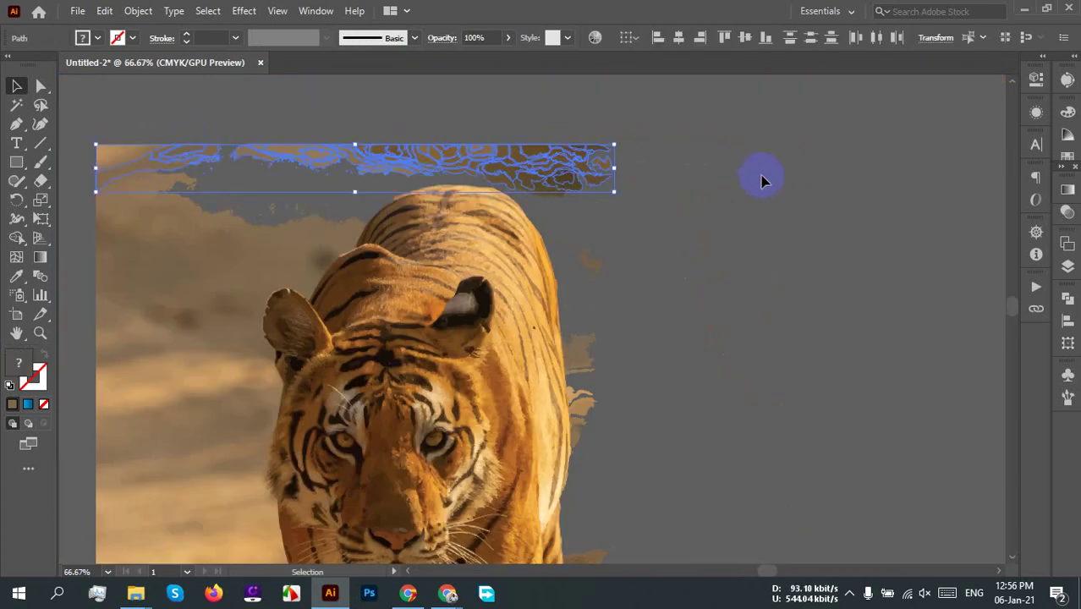
key("Delete")
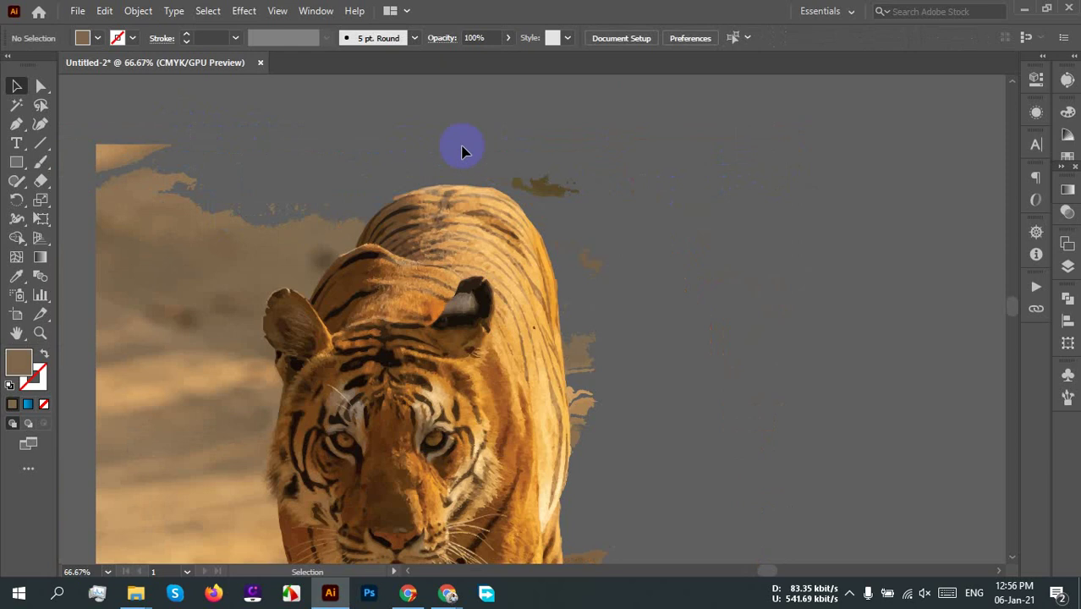
left_click(538, 188)
key("Delete")
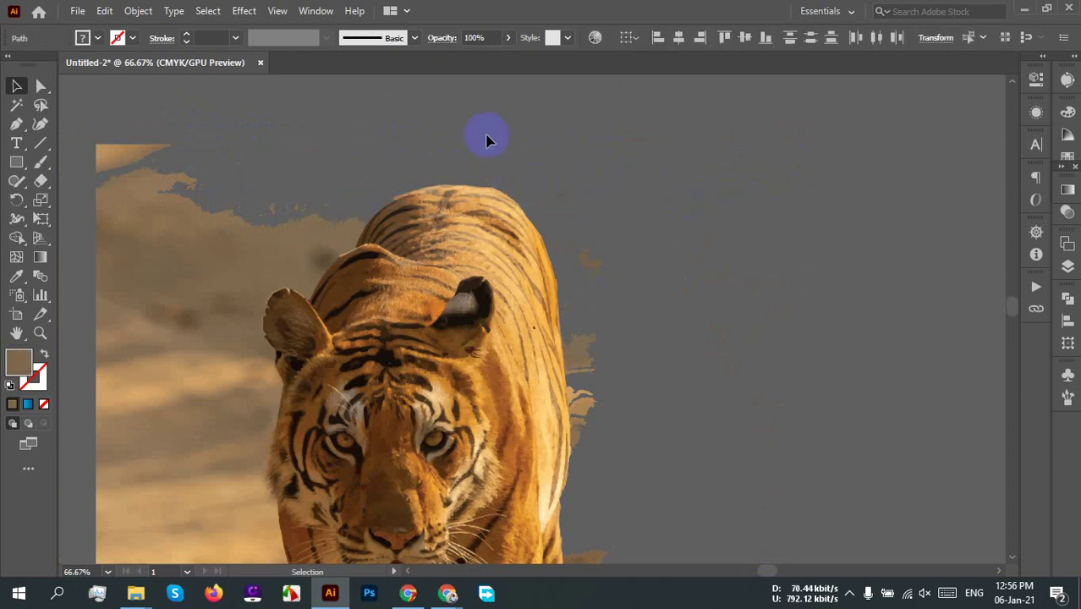
Step: Delete the remaining ragged background patches along the outer edge of the tiger's right flank
left_click(582, 378)
left_click(688, 254)
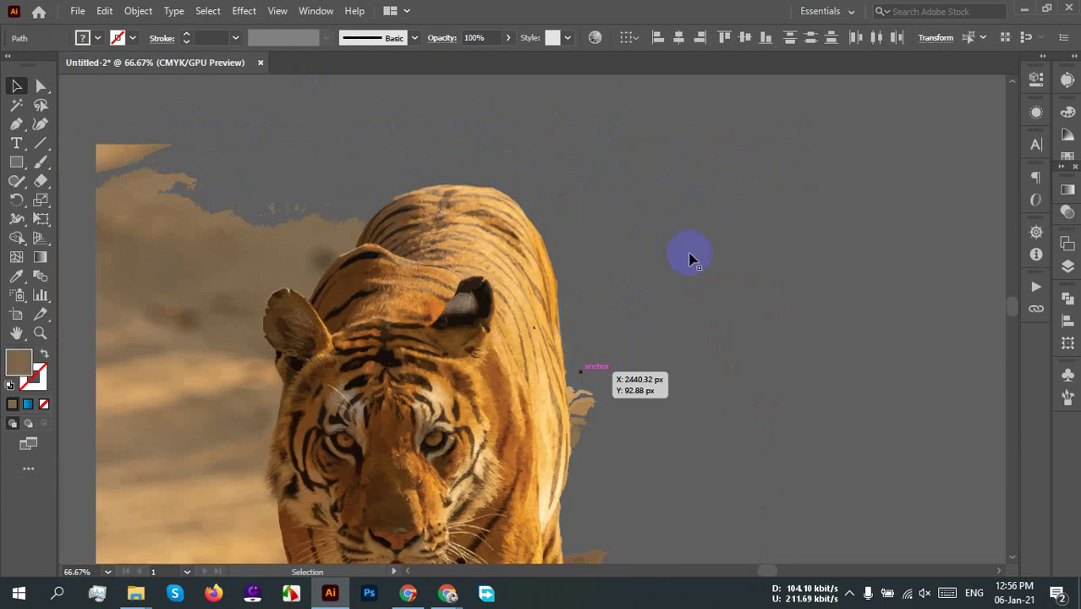
left_click(577, 440)
left_click(652, 446)
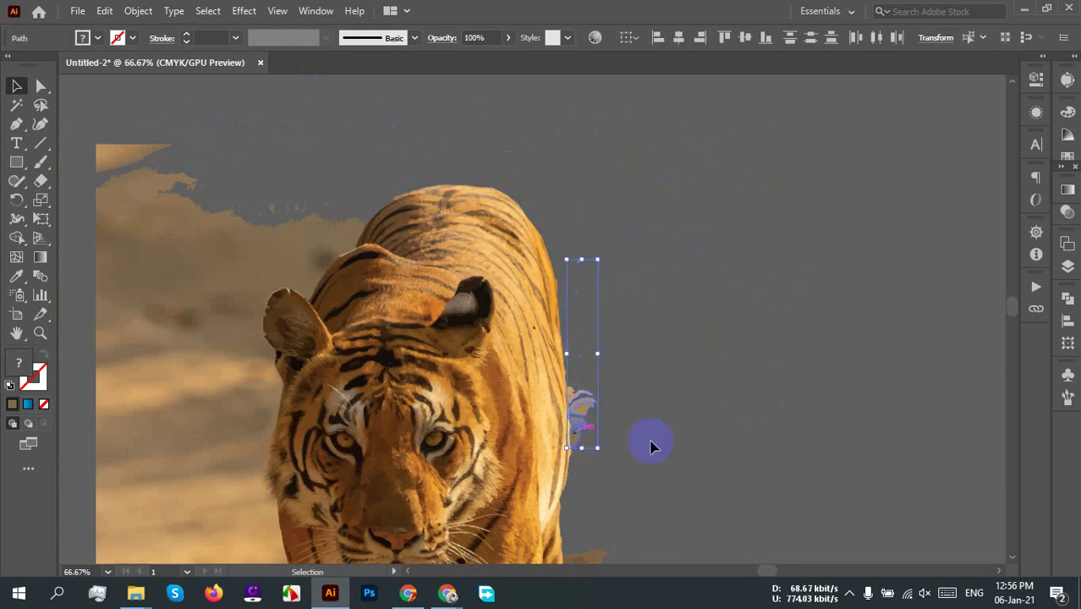
key("Delete")
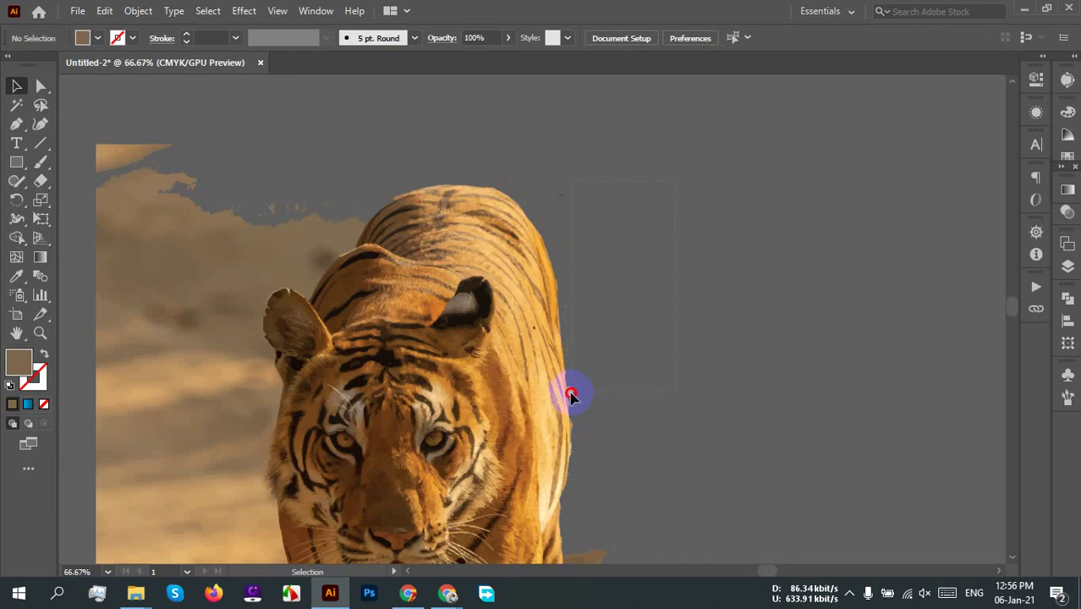
left_click_drag(571, 398, 572, 394)
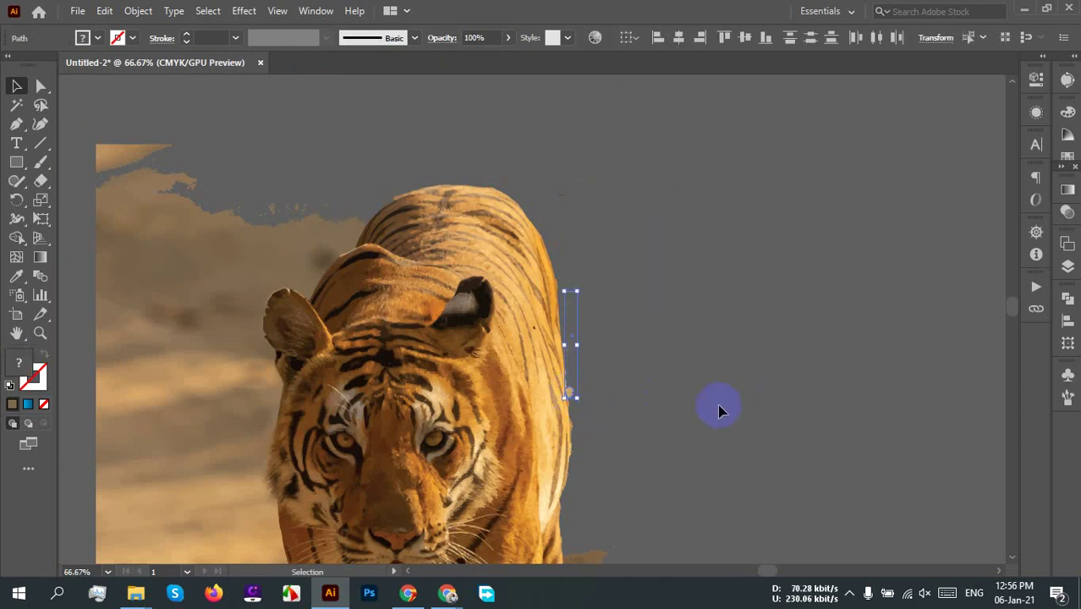
key("Delete")
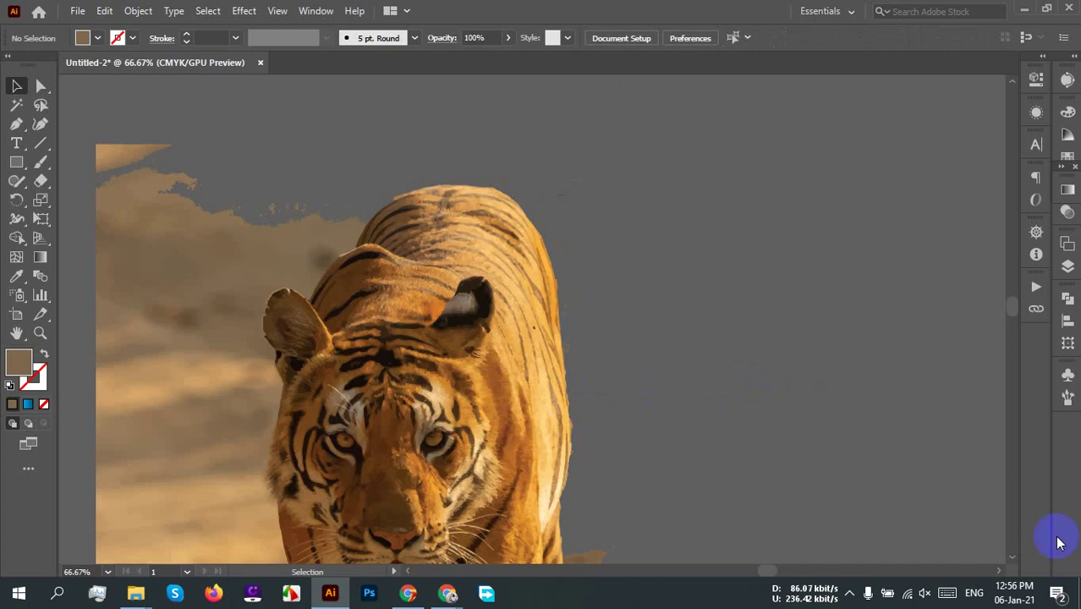
Step: Inspect the whole tiger cutout and the background remaining around its head and back
left_click_drag(692, 288, 789, 220)
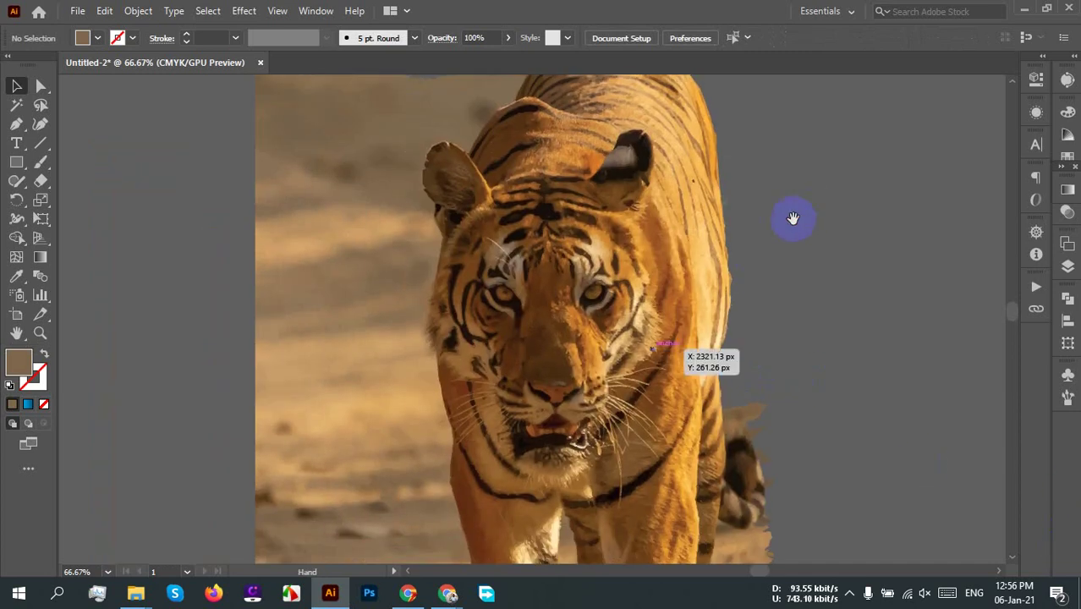
scroll(784, 236, "down", 3)
left_click_drag(780, 286, 724, 277)
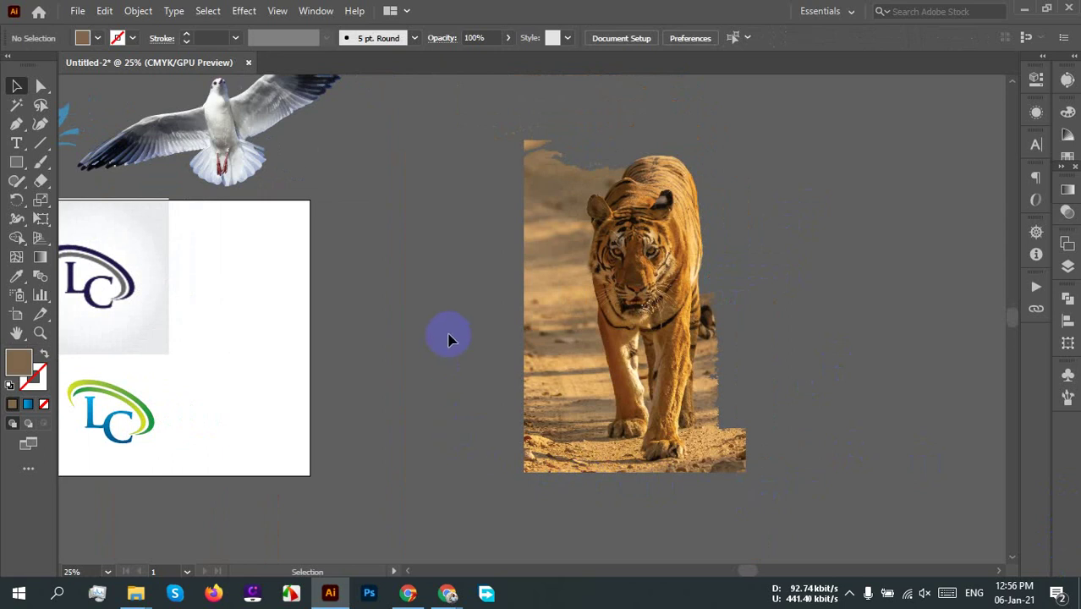
scroll(623, 217, "up", 4)
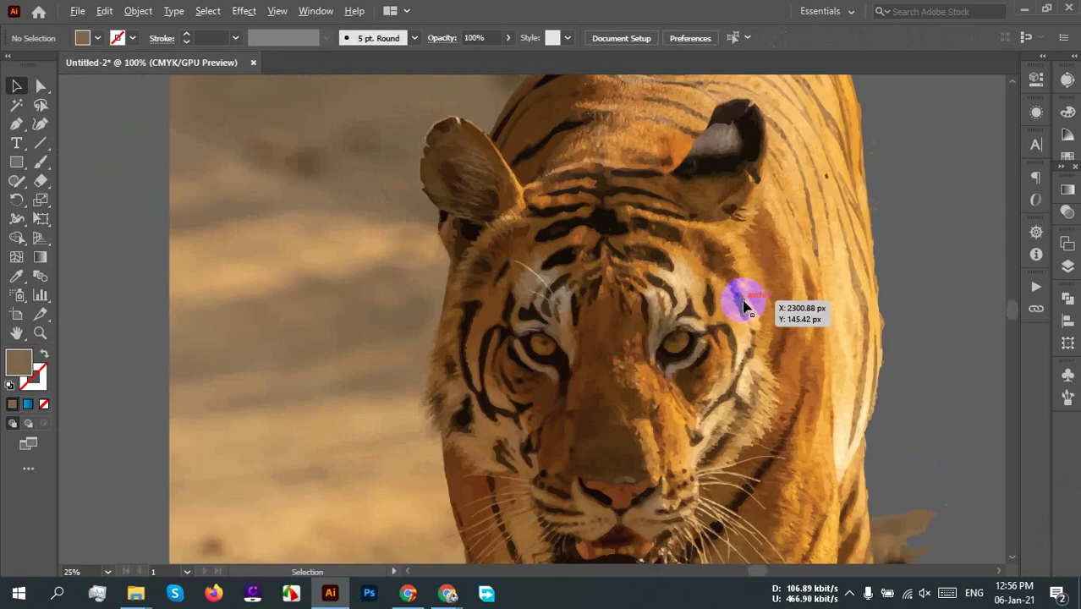
left_click_drag(123, 415, 625, 393)
scroll(668, 374, "up", 2)
scroll(676, 374, "down", 3)
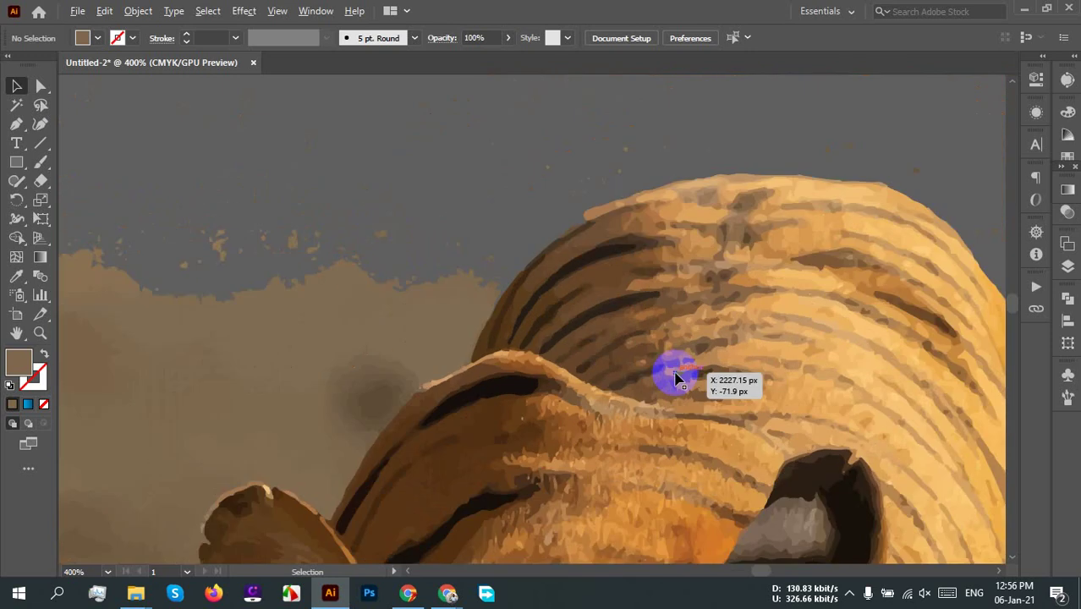
scroll(784, 200, "down", 3)
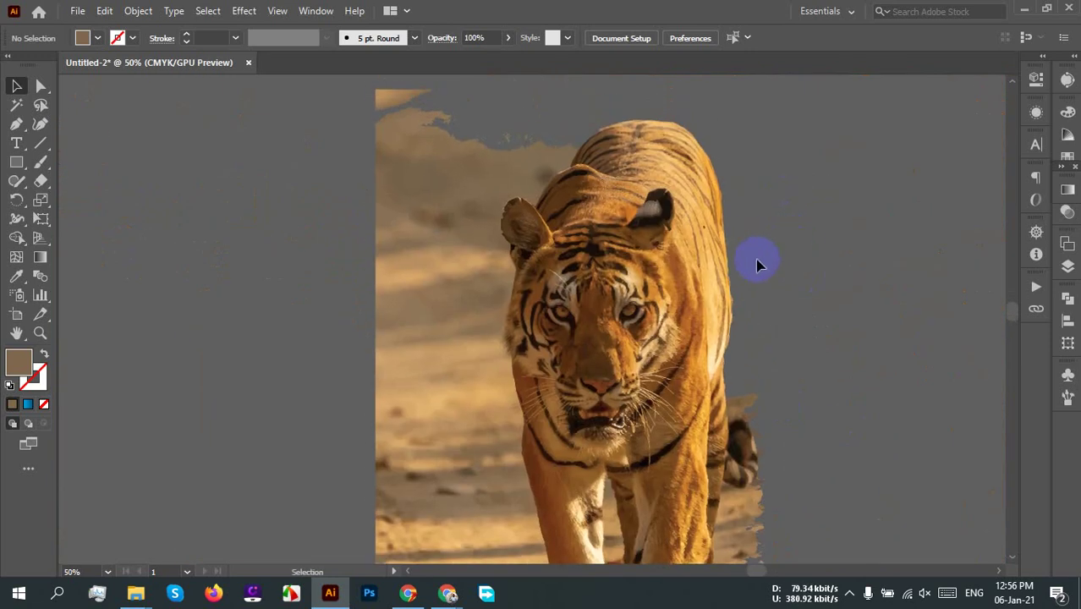
scroll(749, 253, "down", 1)
scroll(768, 298, "down", 1)
scroll(785, 321, "down", 1)
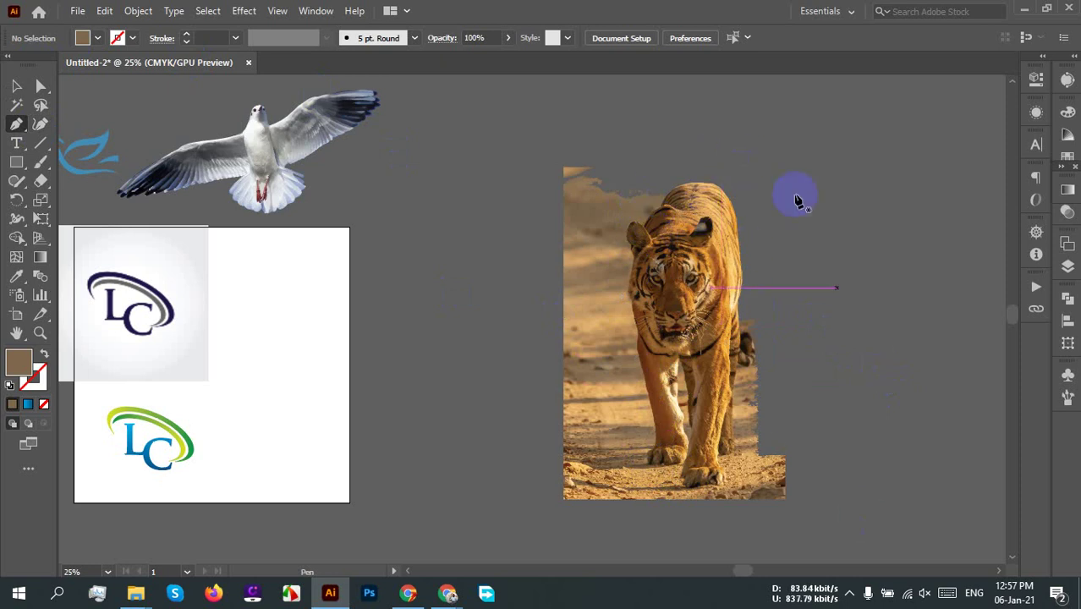
left_click(658, 431)
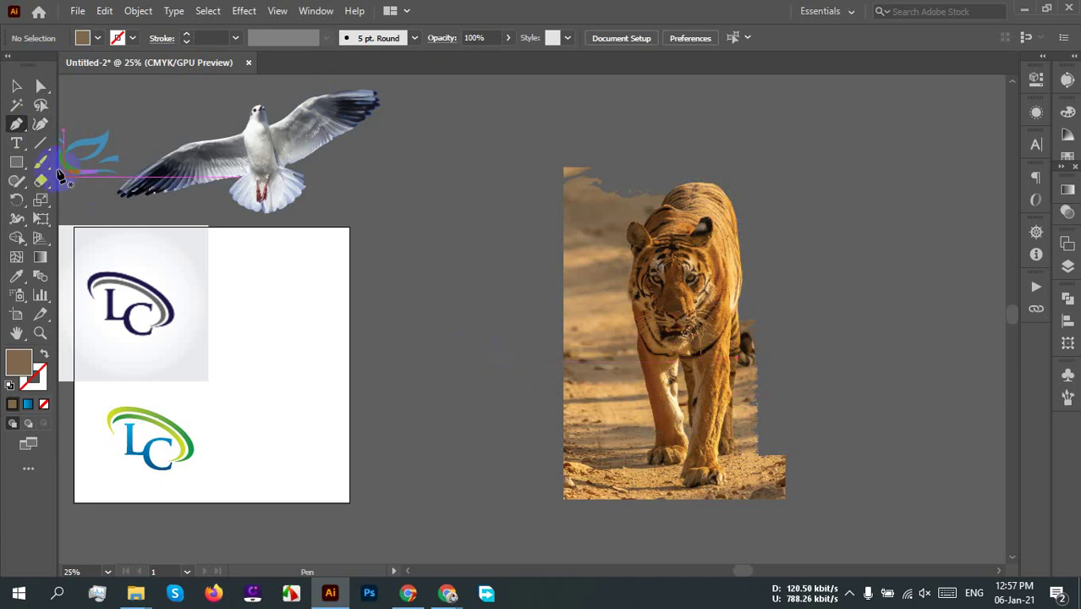
left_click(16, 86)
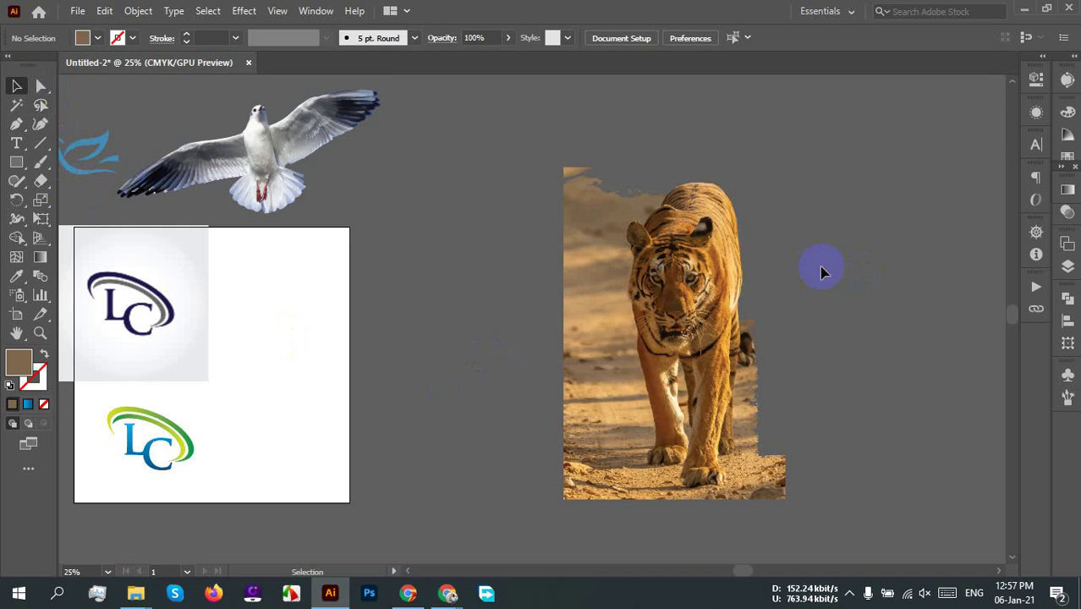
Step: Move the vector seagull to the empty canvas just above the artboard, beside the two blue bird logos, and deselect it
left_click_drag(280, 173, 374, 434)
left_click(378, 305)
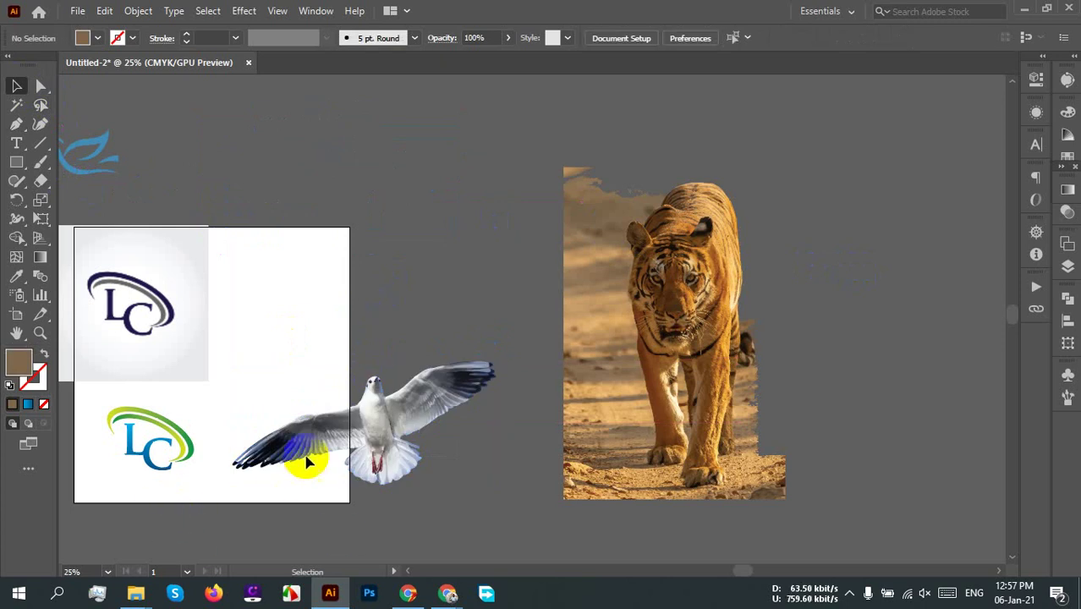
left_click_drag(394, 463, 353, 215)
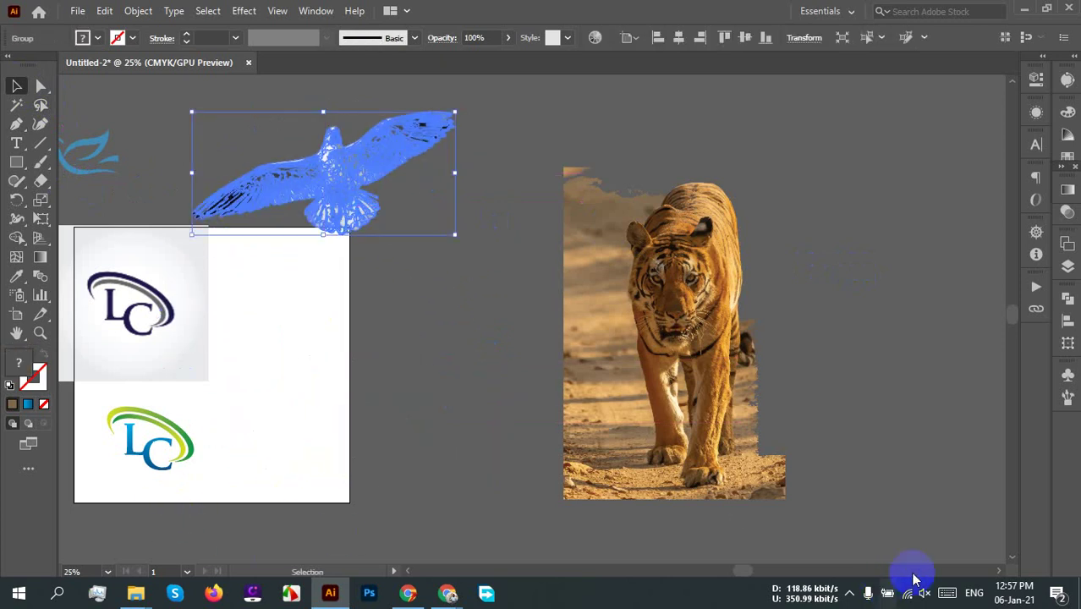
left_click(461, 293)
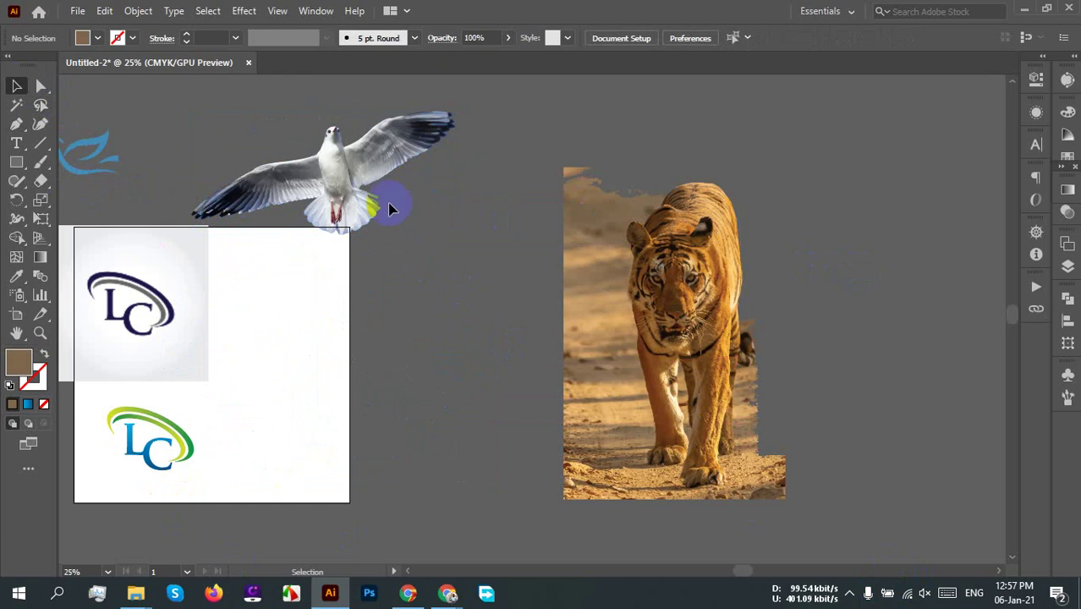
scroll(387, 197, "up", 1)
left_click_drag(387, 197, 529, 409)
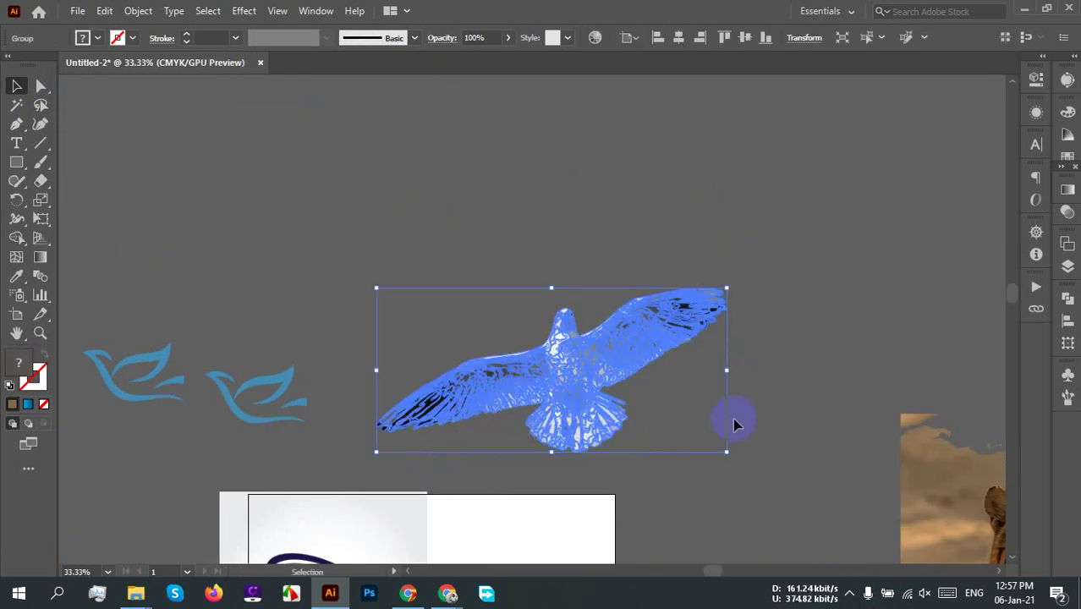
left_click(339, 235)
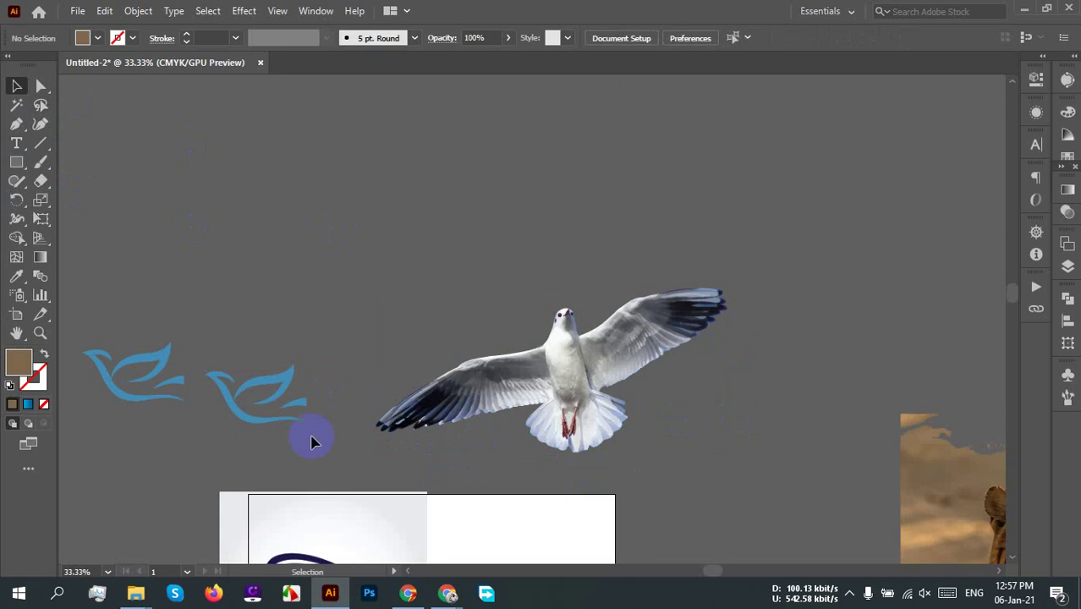